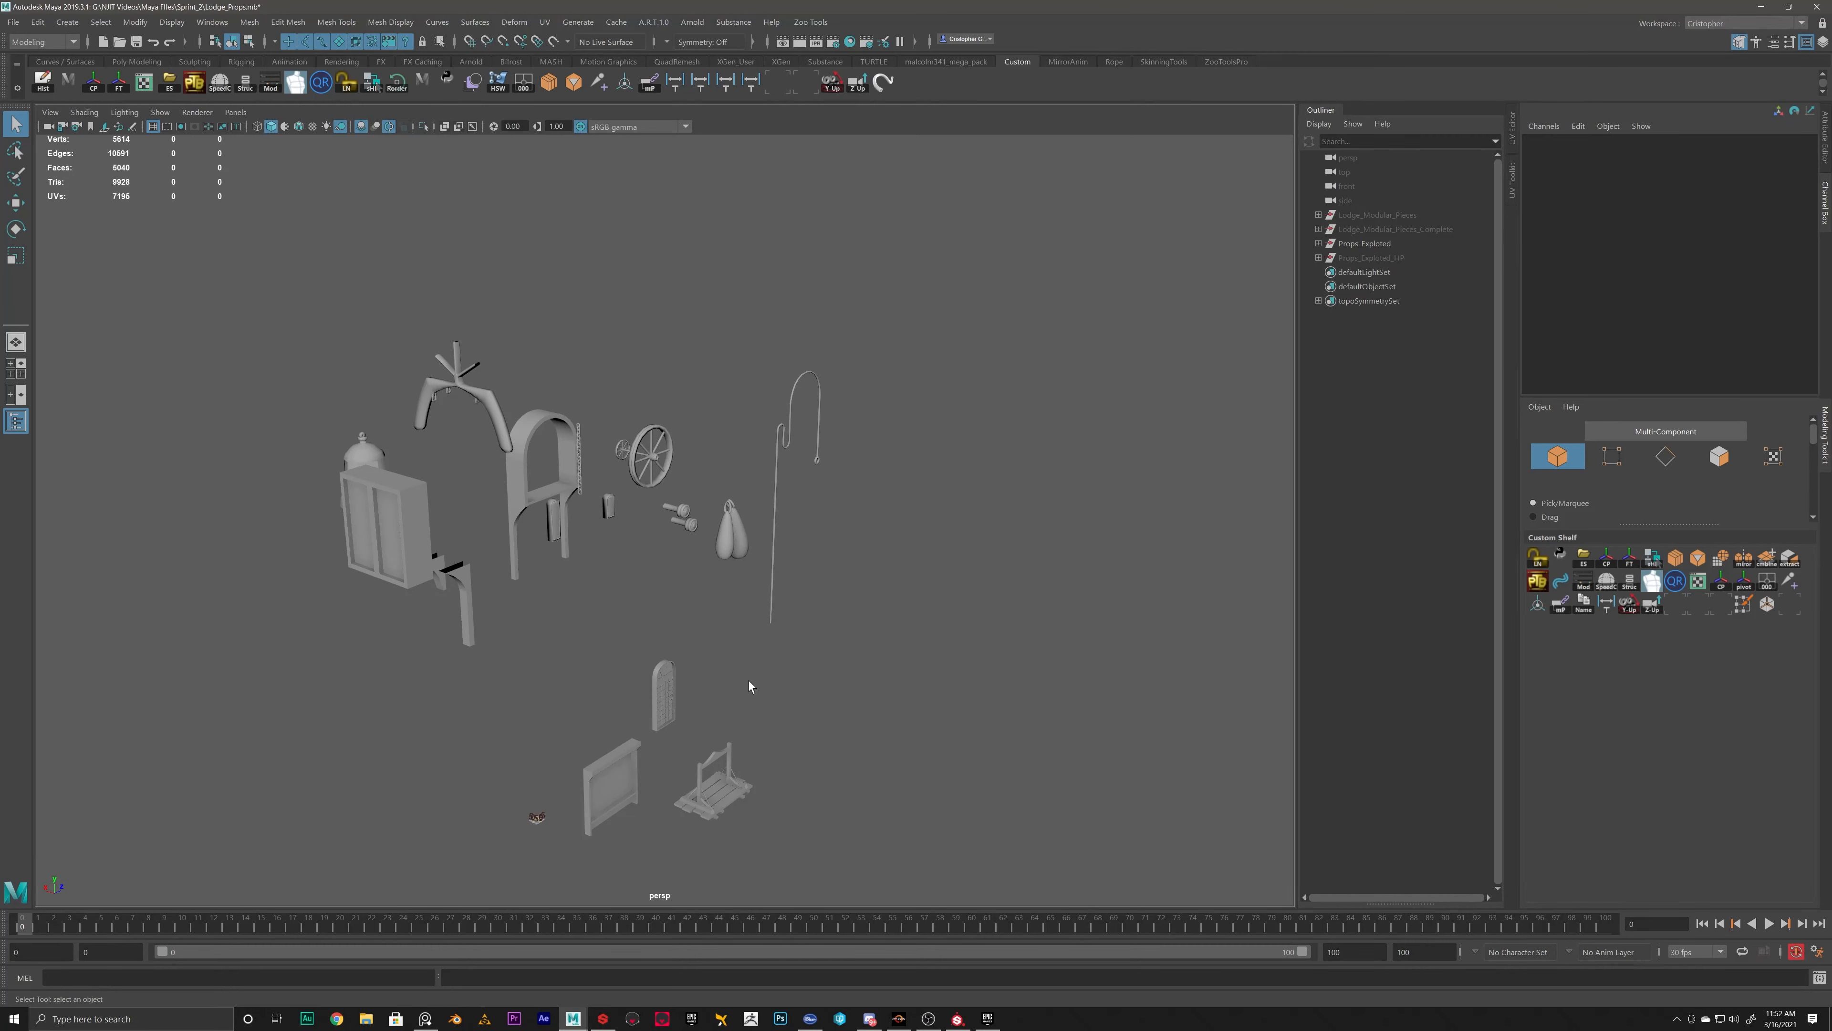
Select the Props_Exploded group and examine the exploded lodge props from several angles
click(1373, 247)
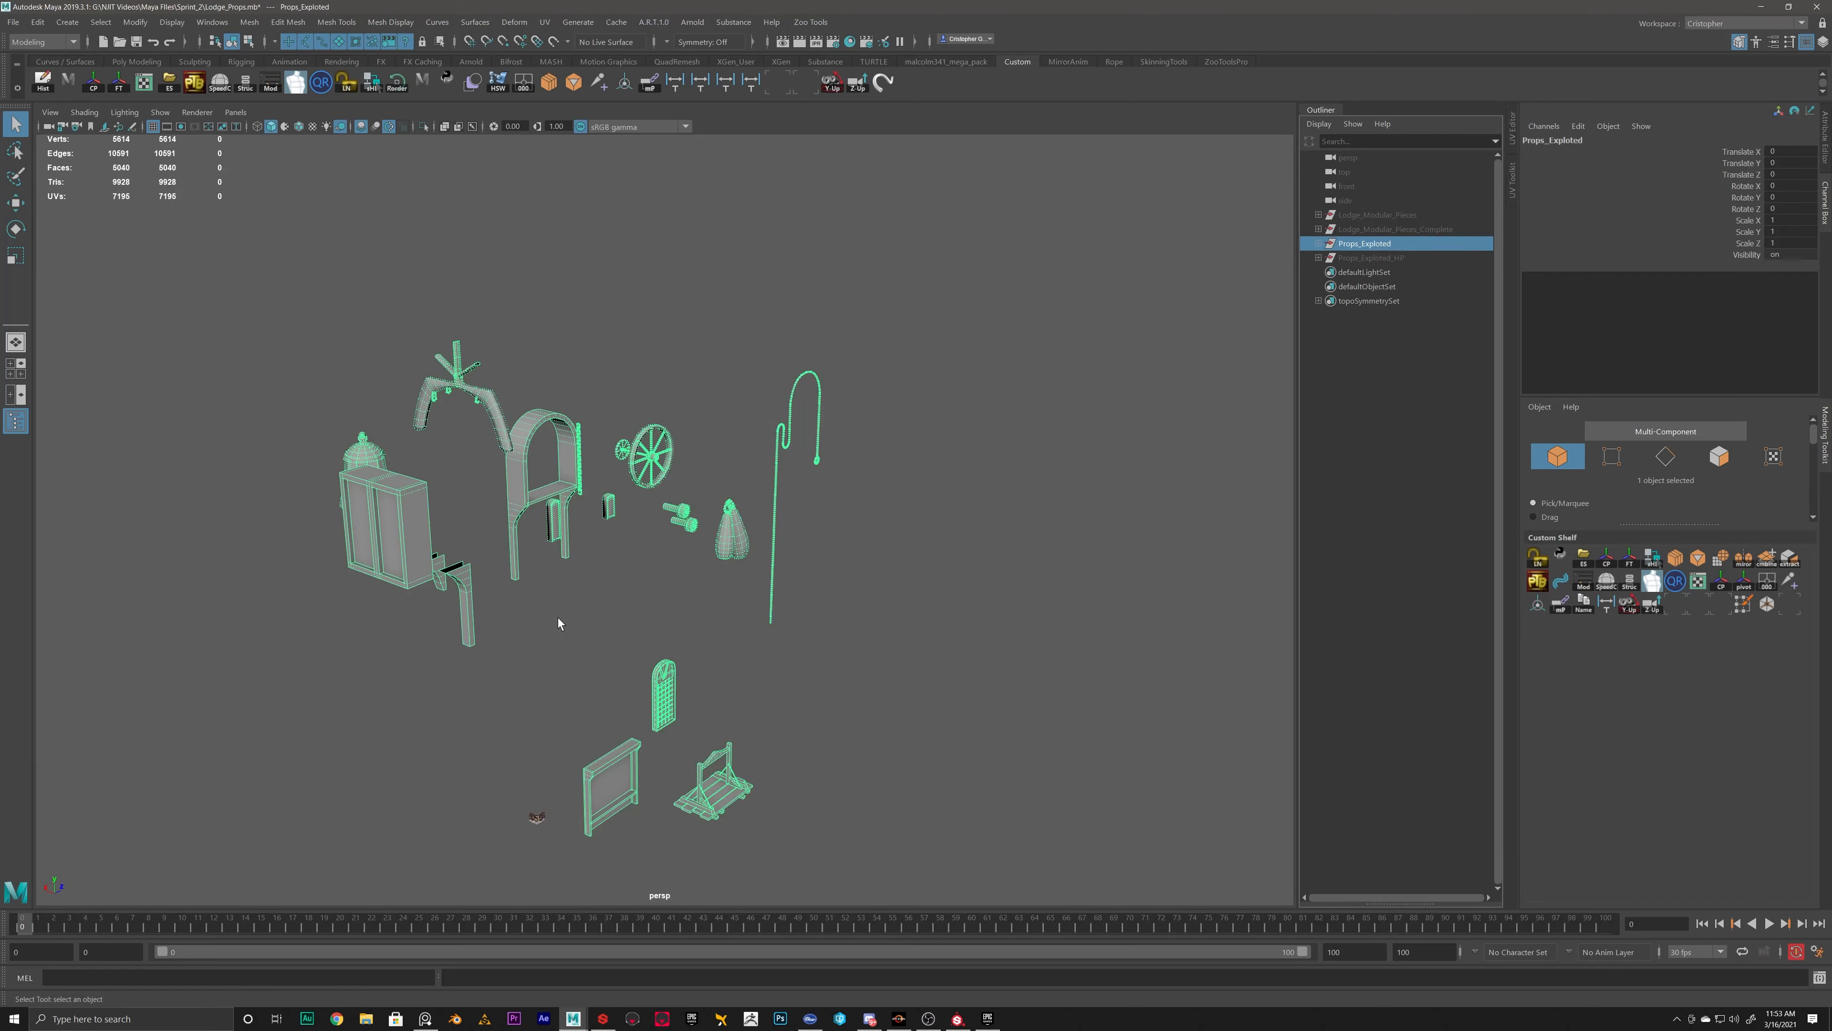
alt+drag(568, 475, 825, 485)
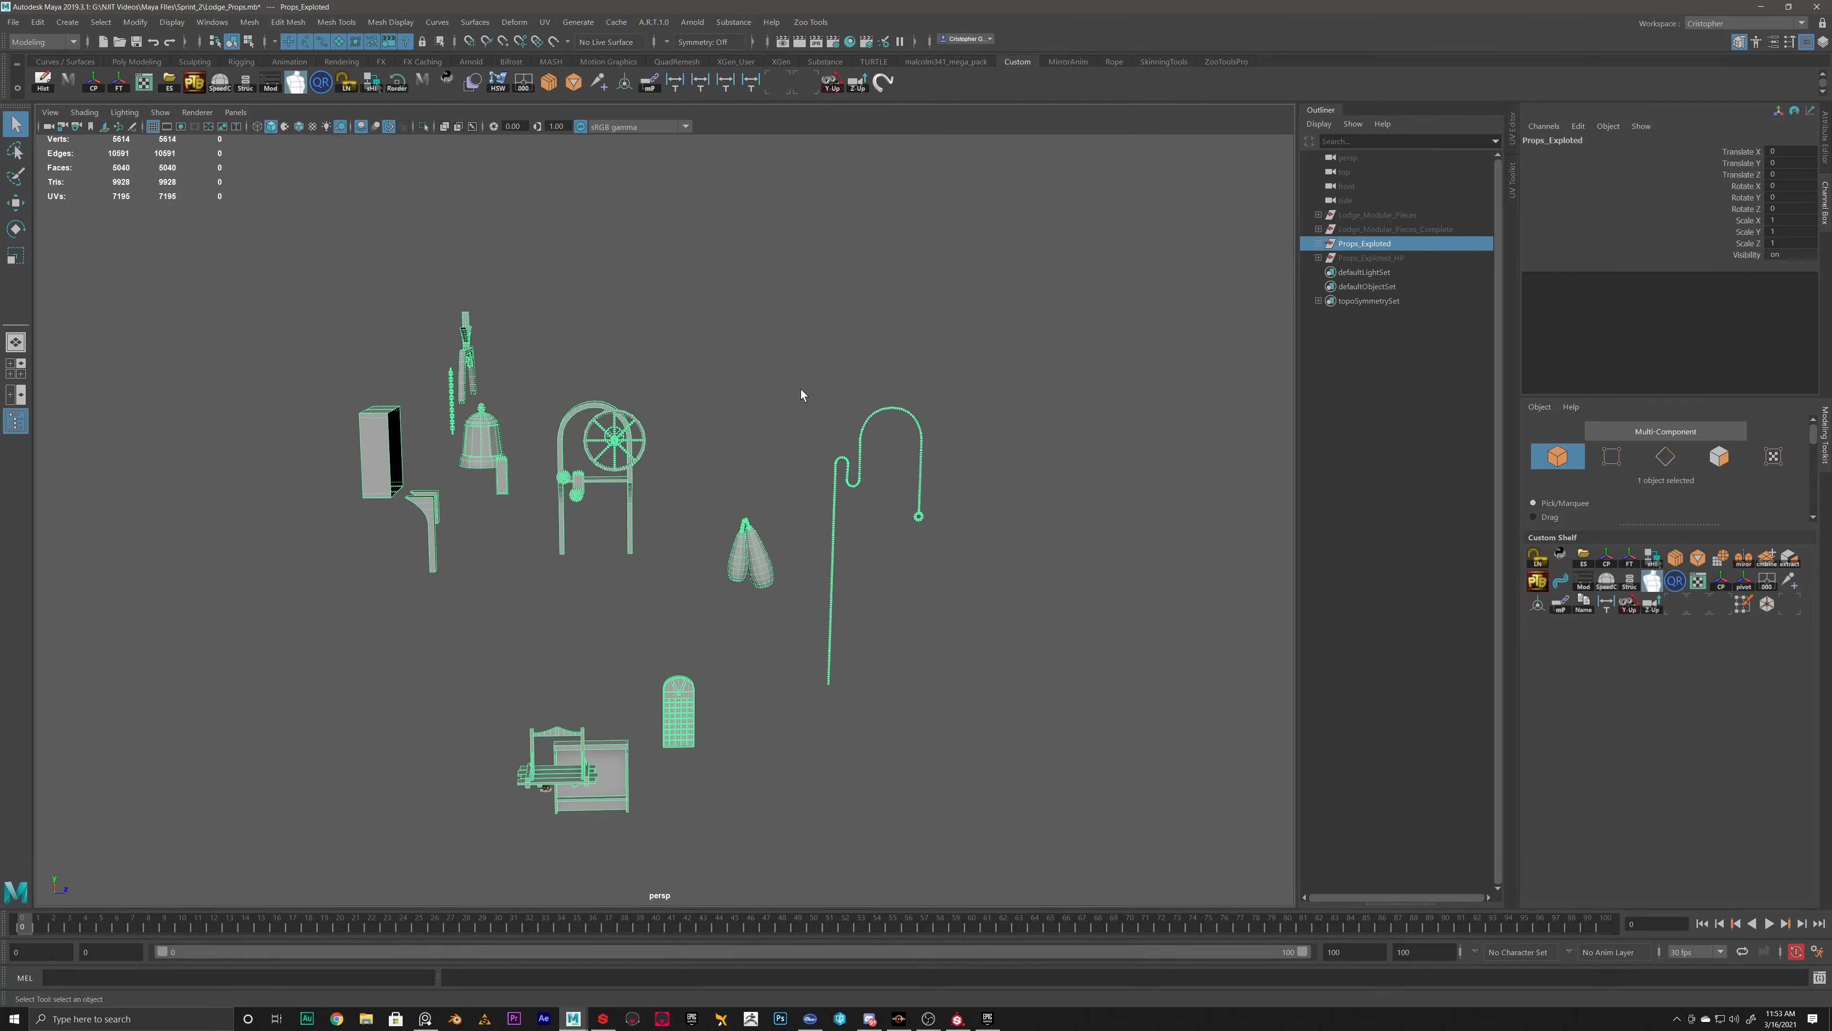
alt+drag(800, 394, 808, 511)
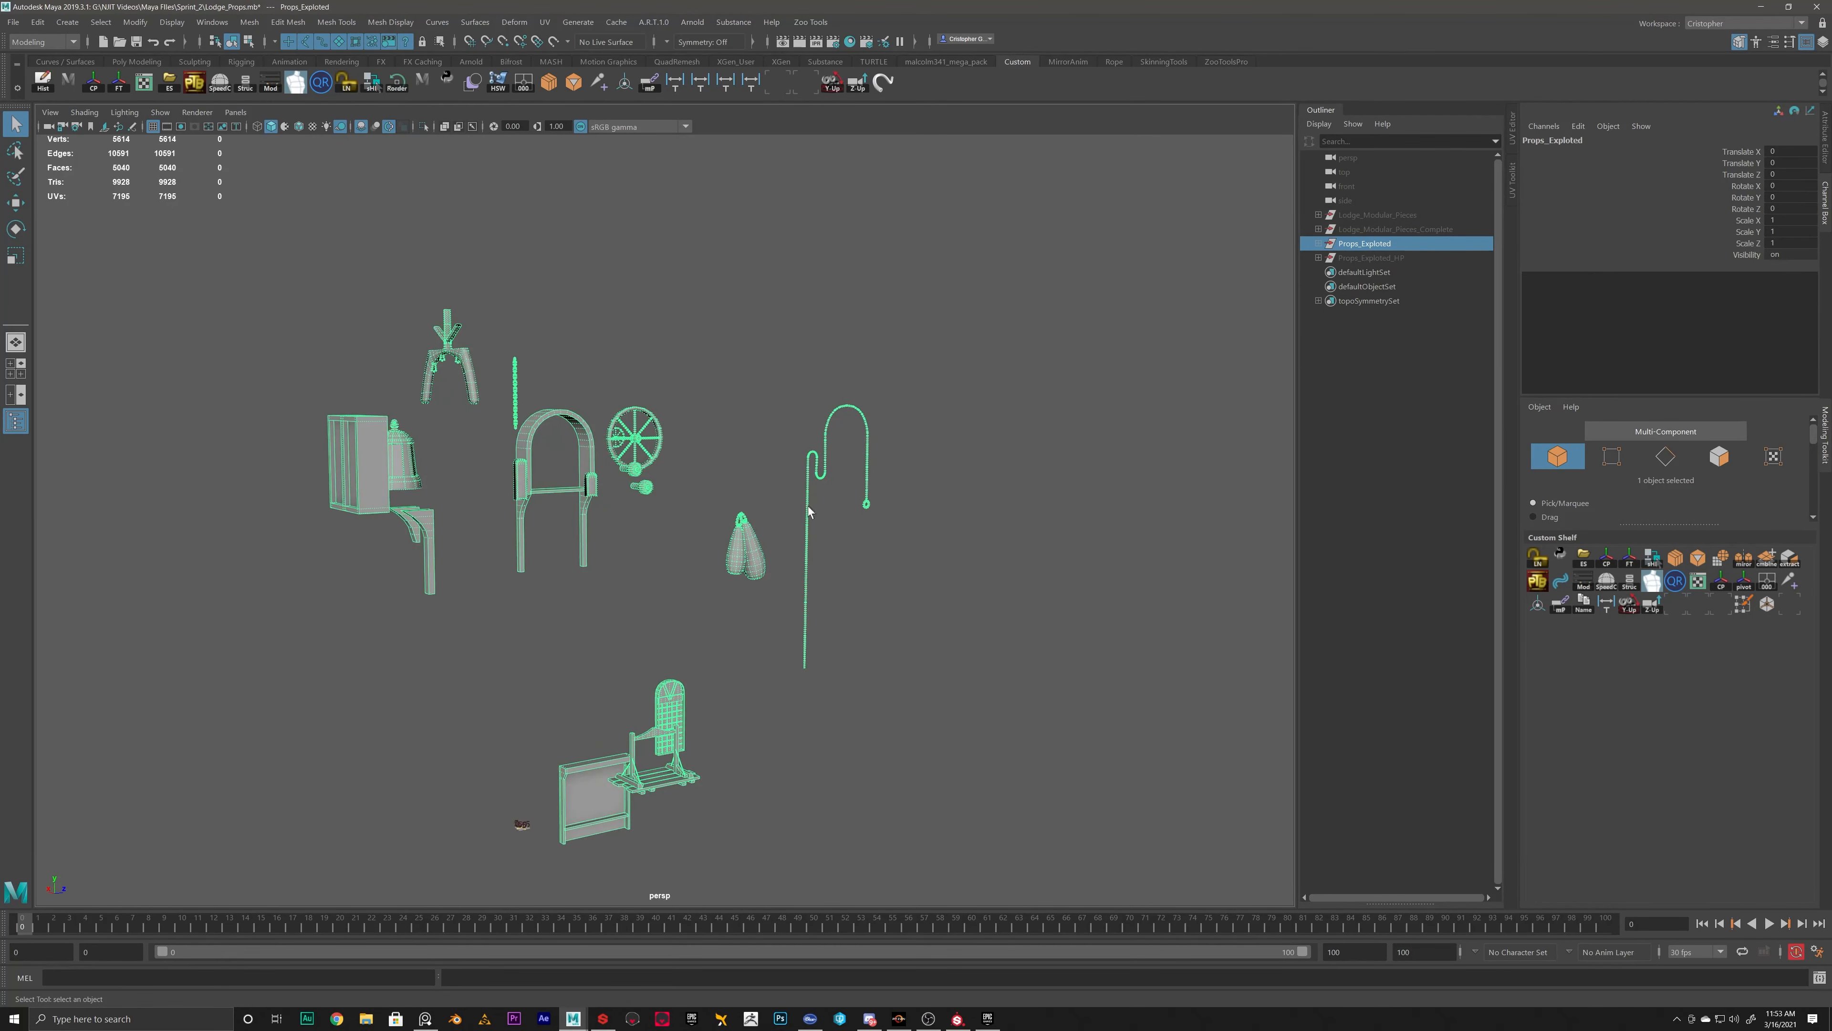
Show the Props_Exploded_HP group briefly to view its props, and hide it again
click(1392, 258)
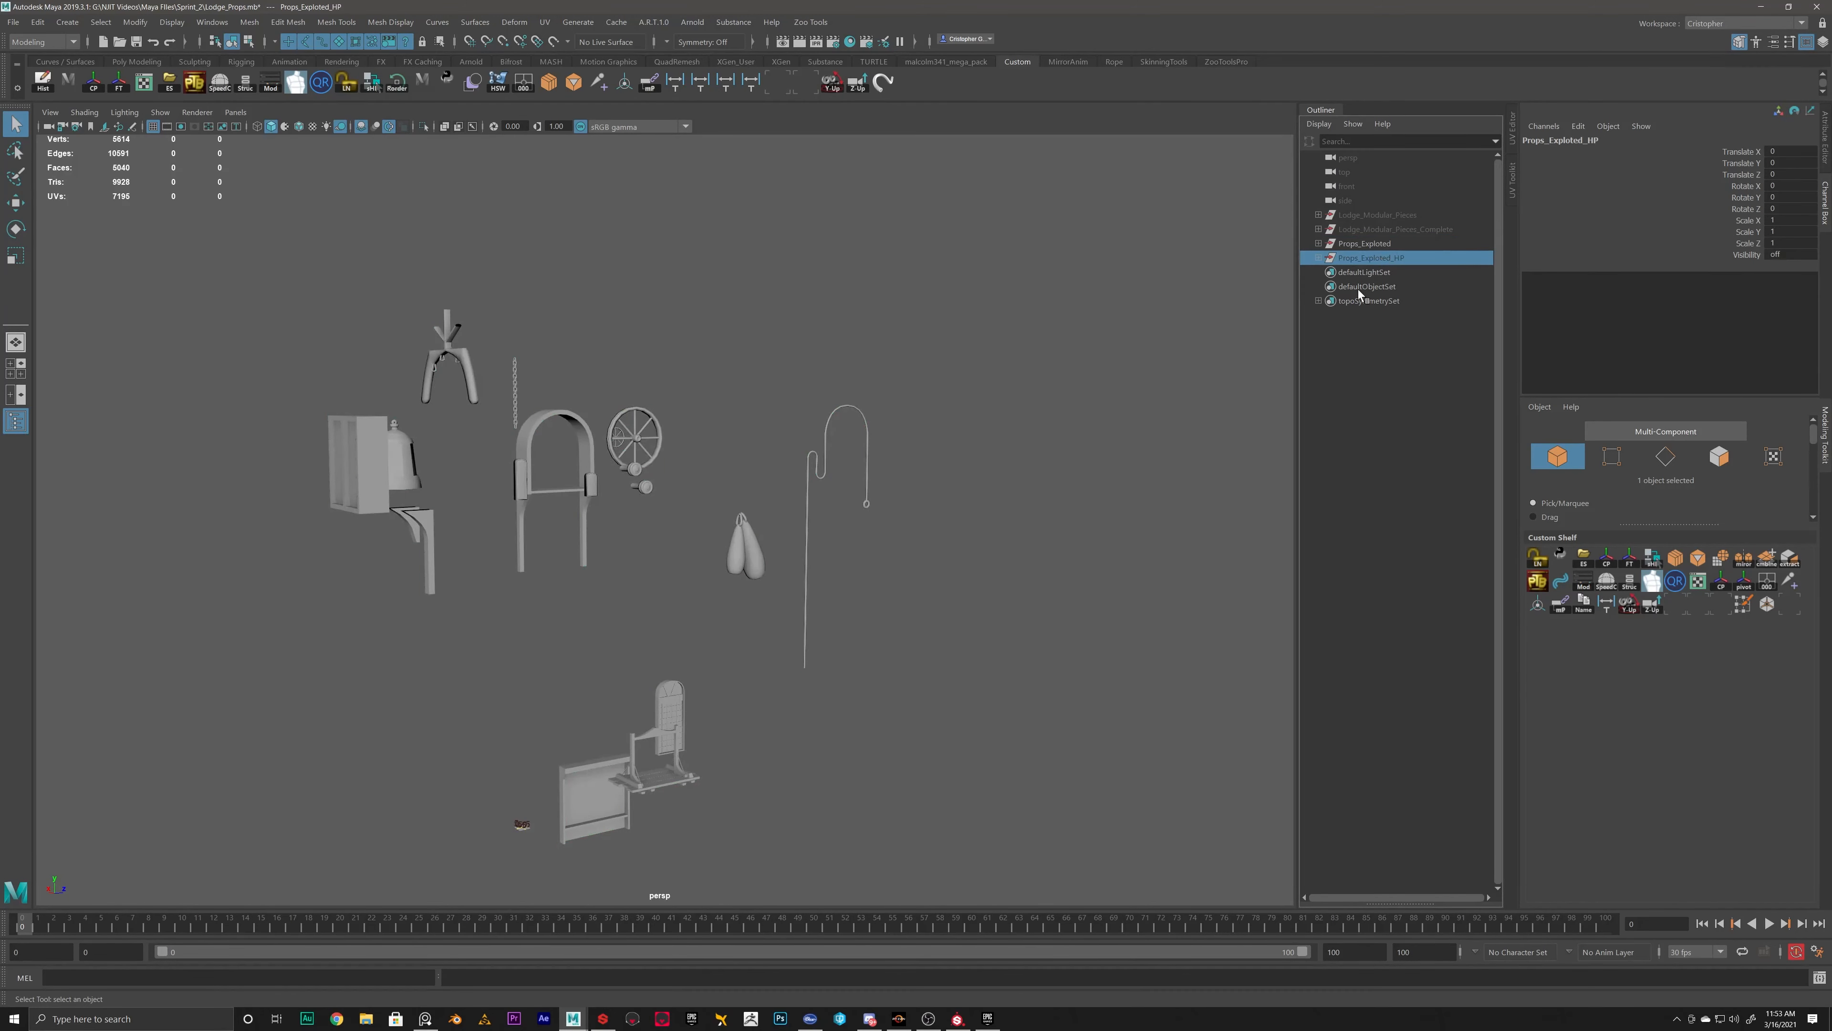
key(h)
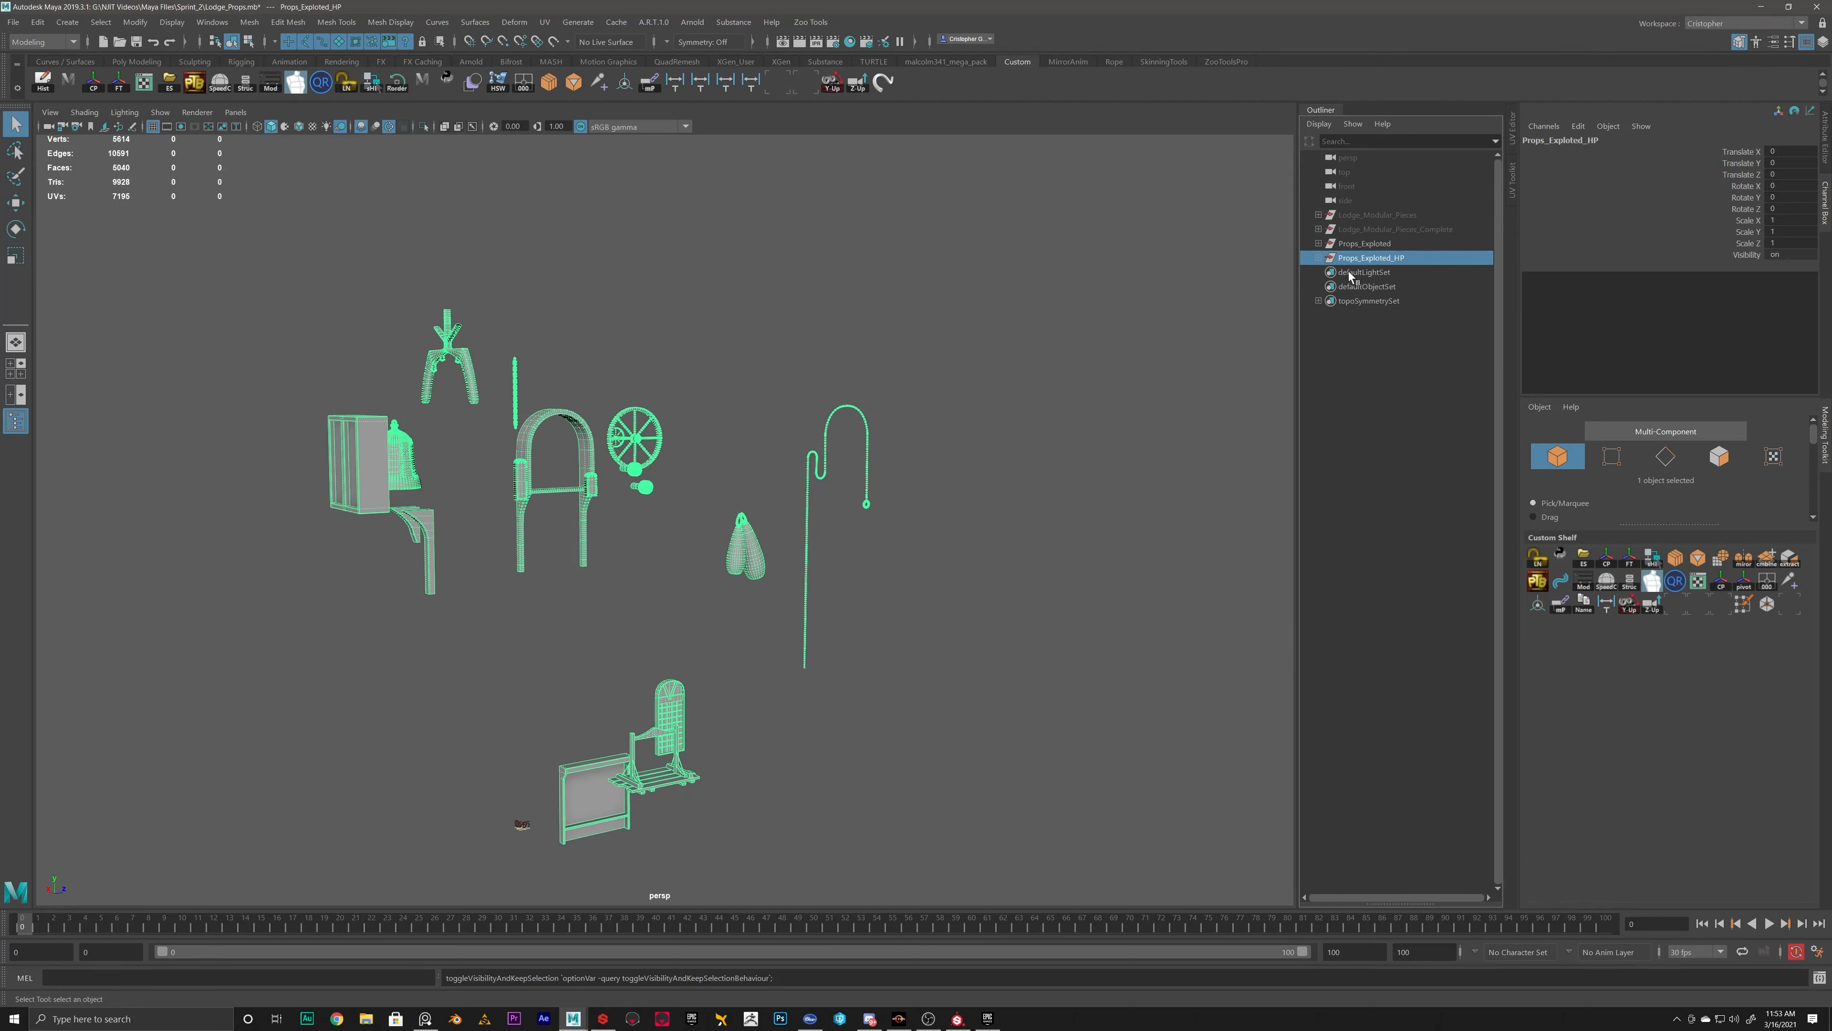
key(h)
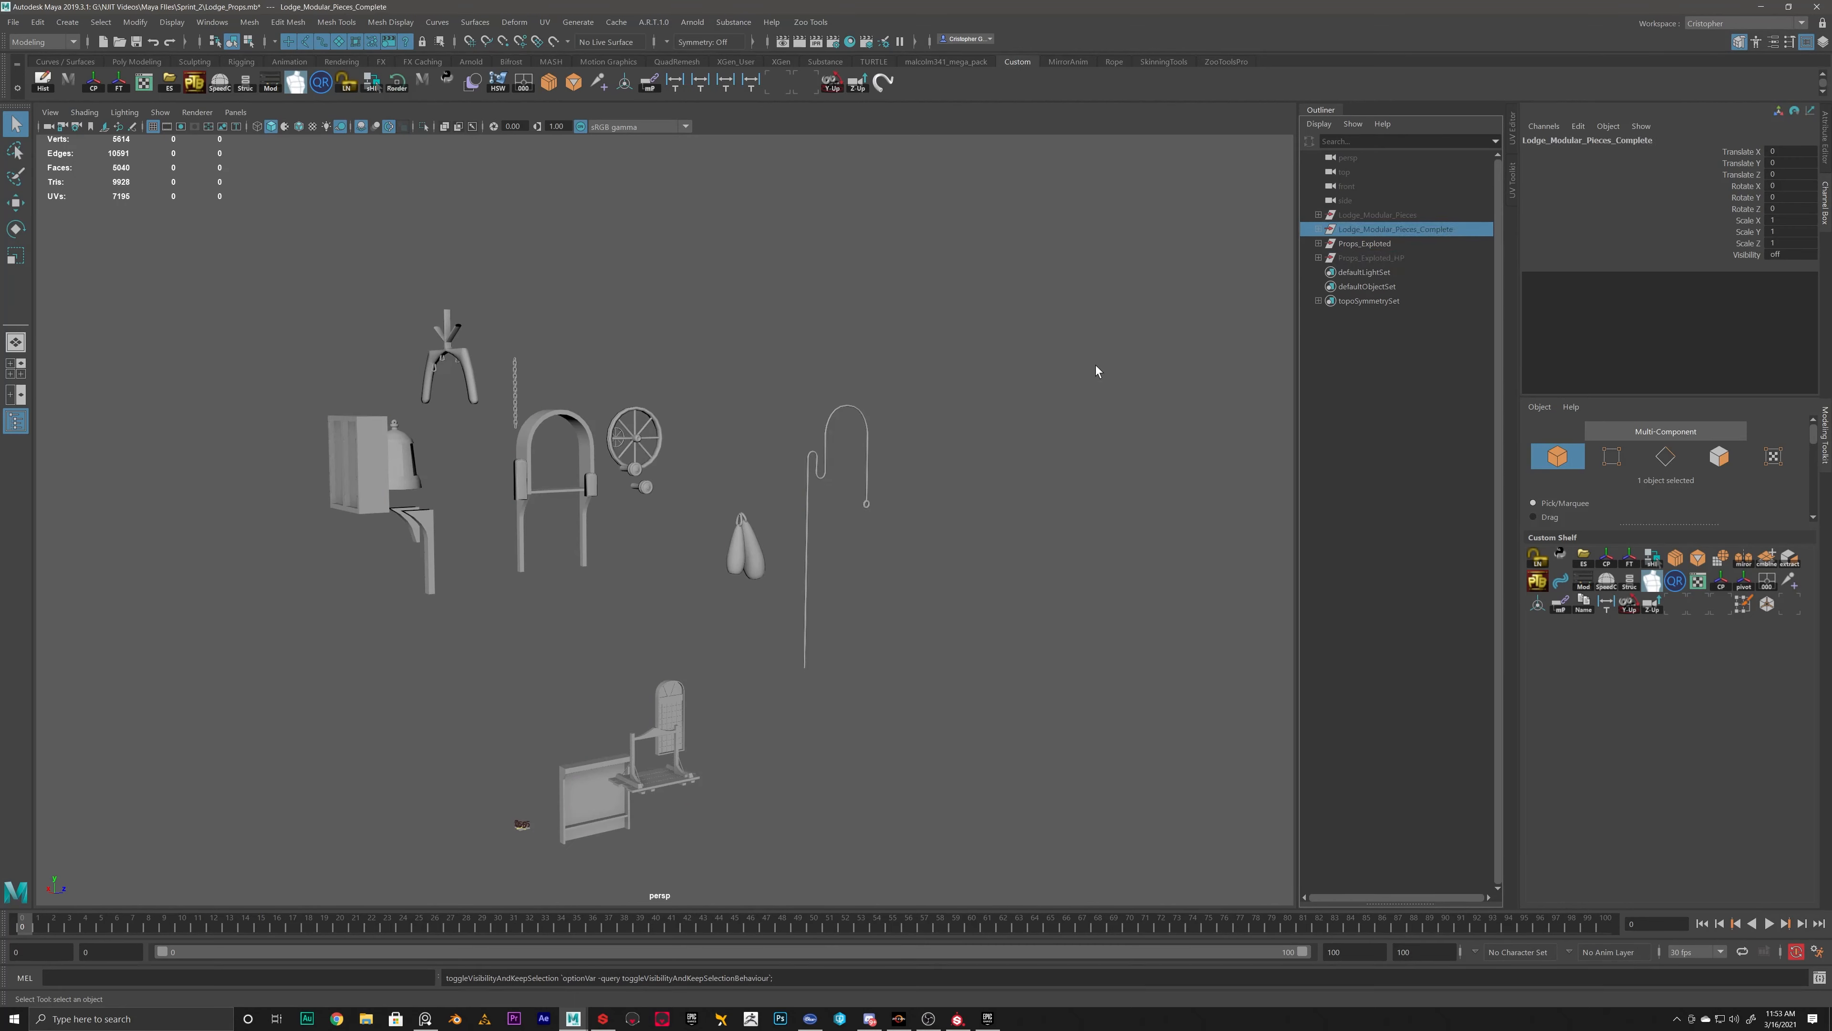
Hide the Props_Exploded group and show the Lodge_Modular_Pieces group
click(1395, 215)
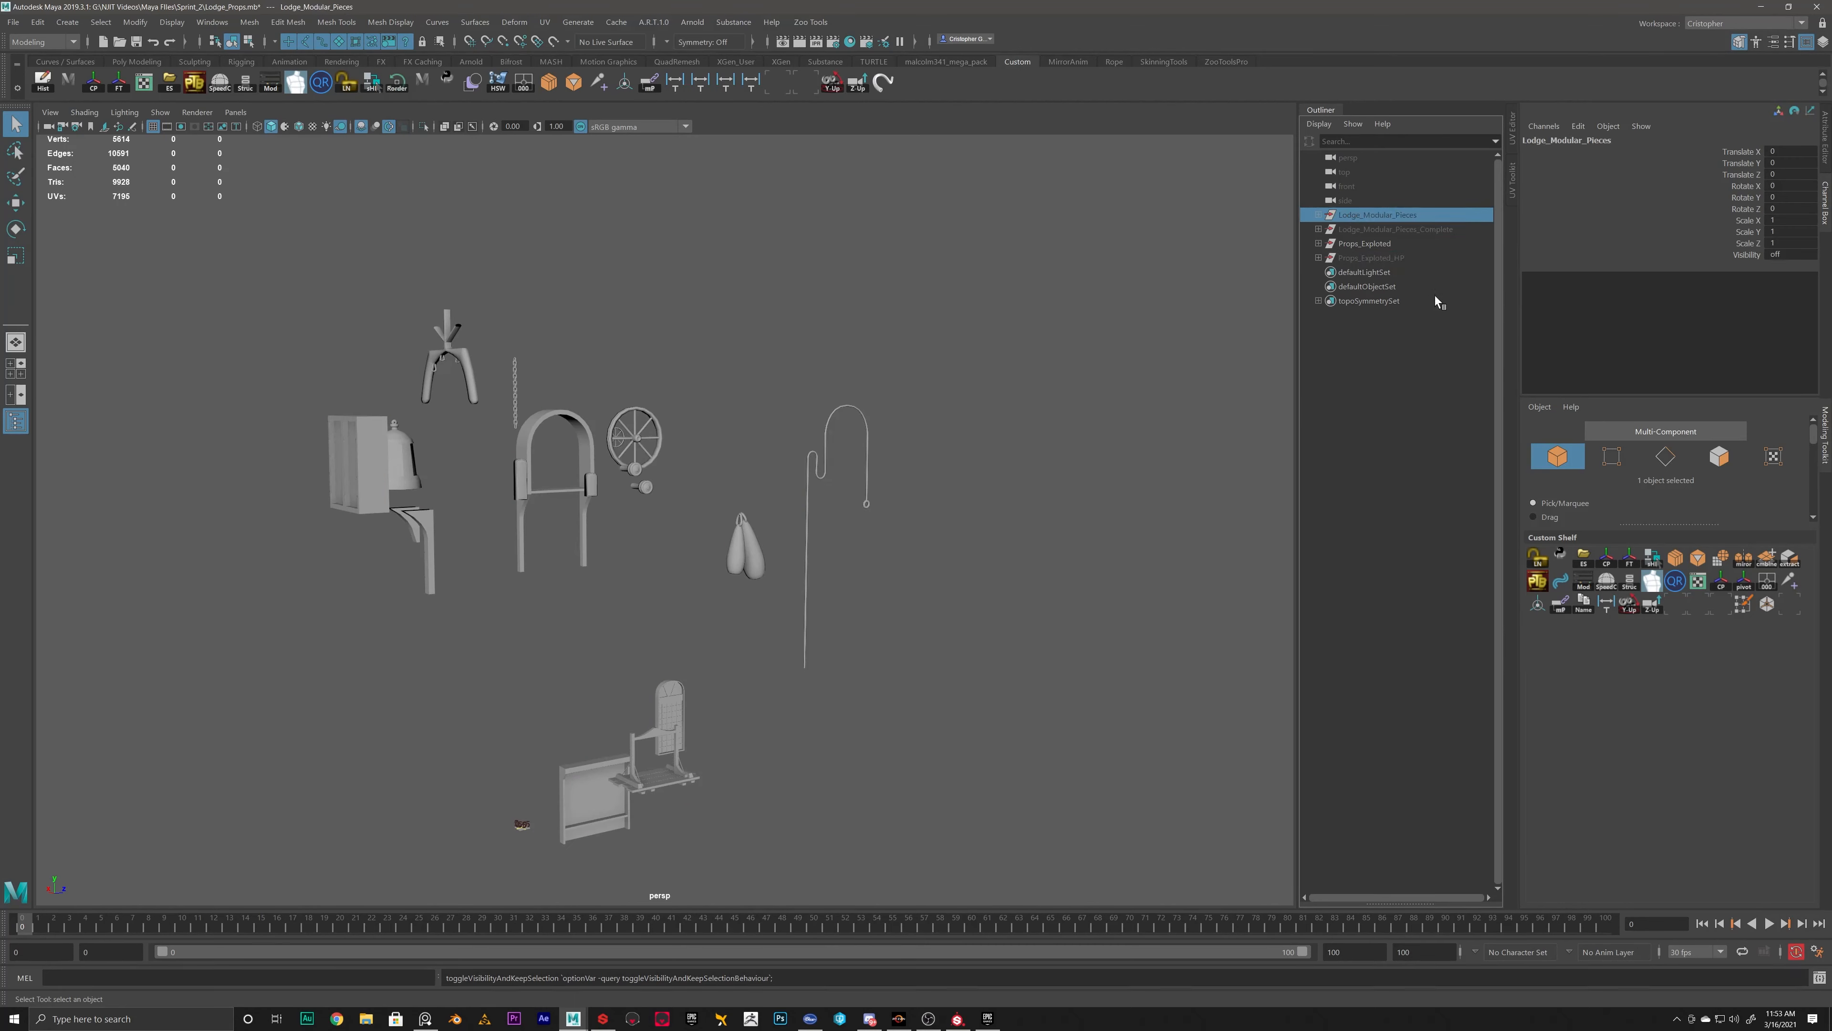
click(1374, 244)
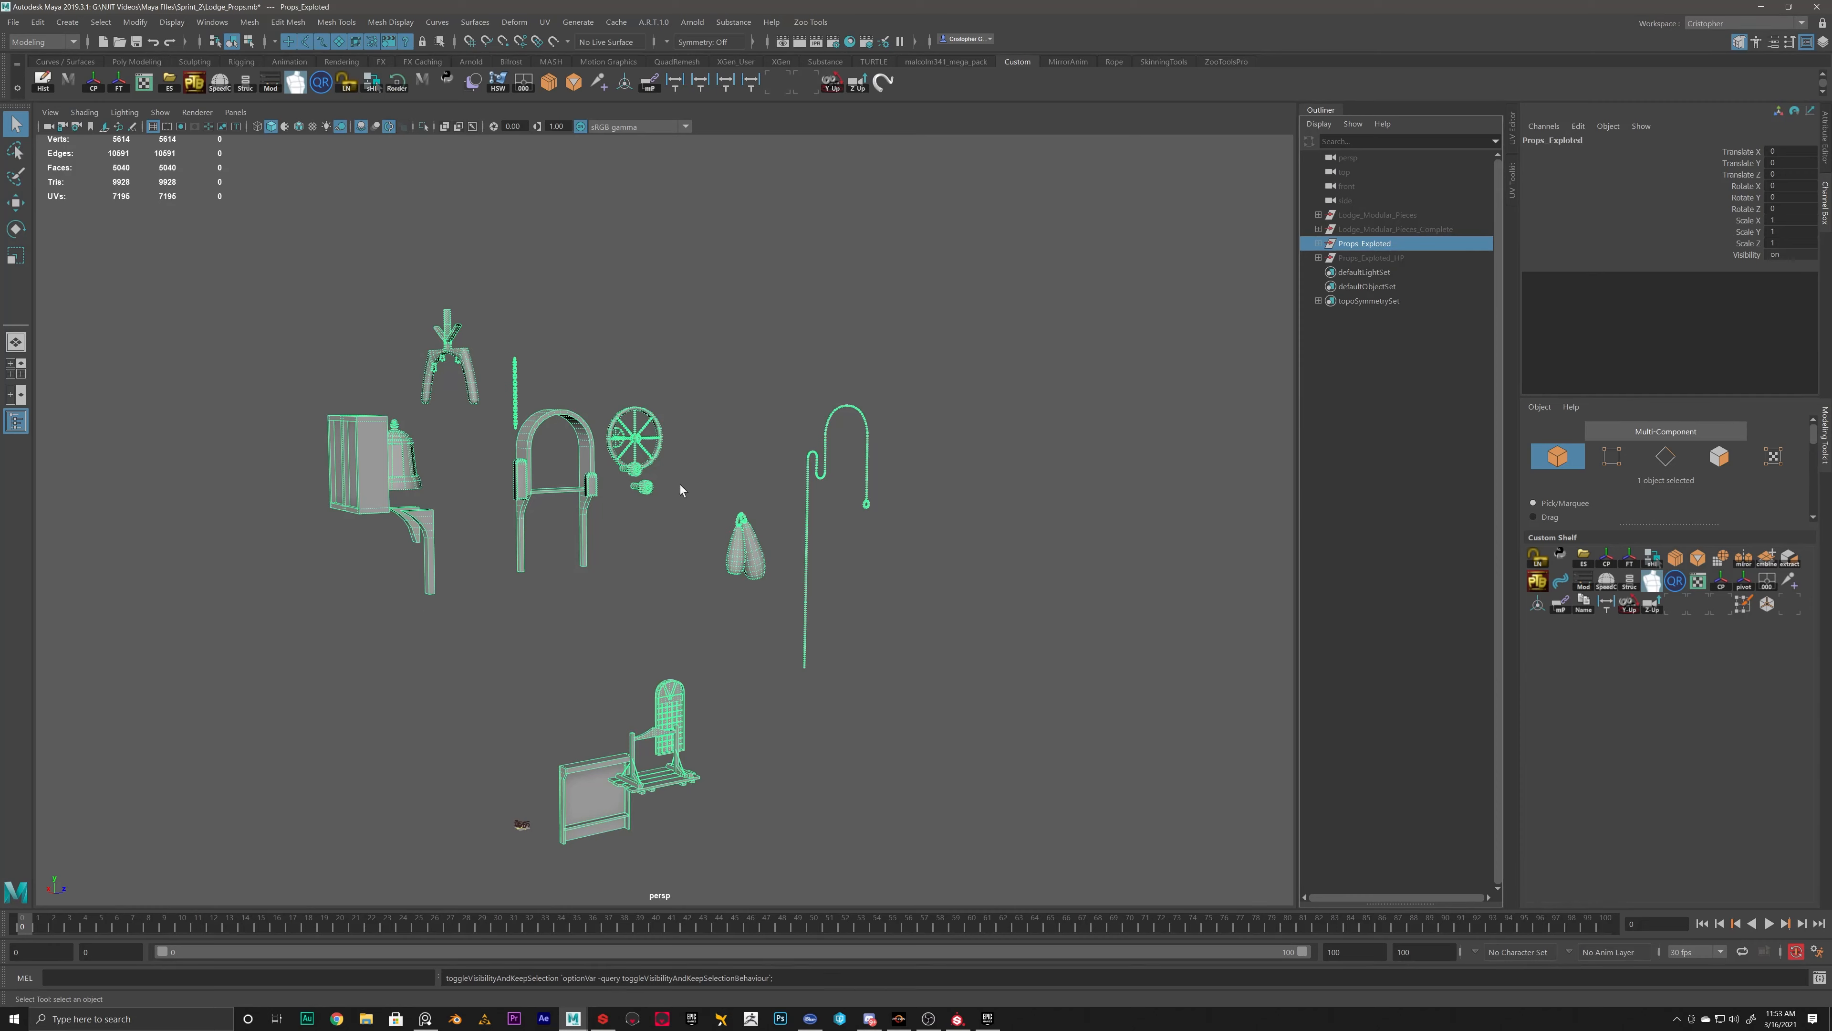
click(1377, 215)
click(1367, 244)
key(h)
click(1373, 216)
key(h)
alt+drag(477, 664, 692, 599)
alt+middle_drag(860, 541, 930, 310)
alt+right_drag(1105, 377, 1169, 405)
alt+middle_drag(863, 490, 906, 372)
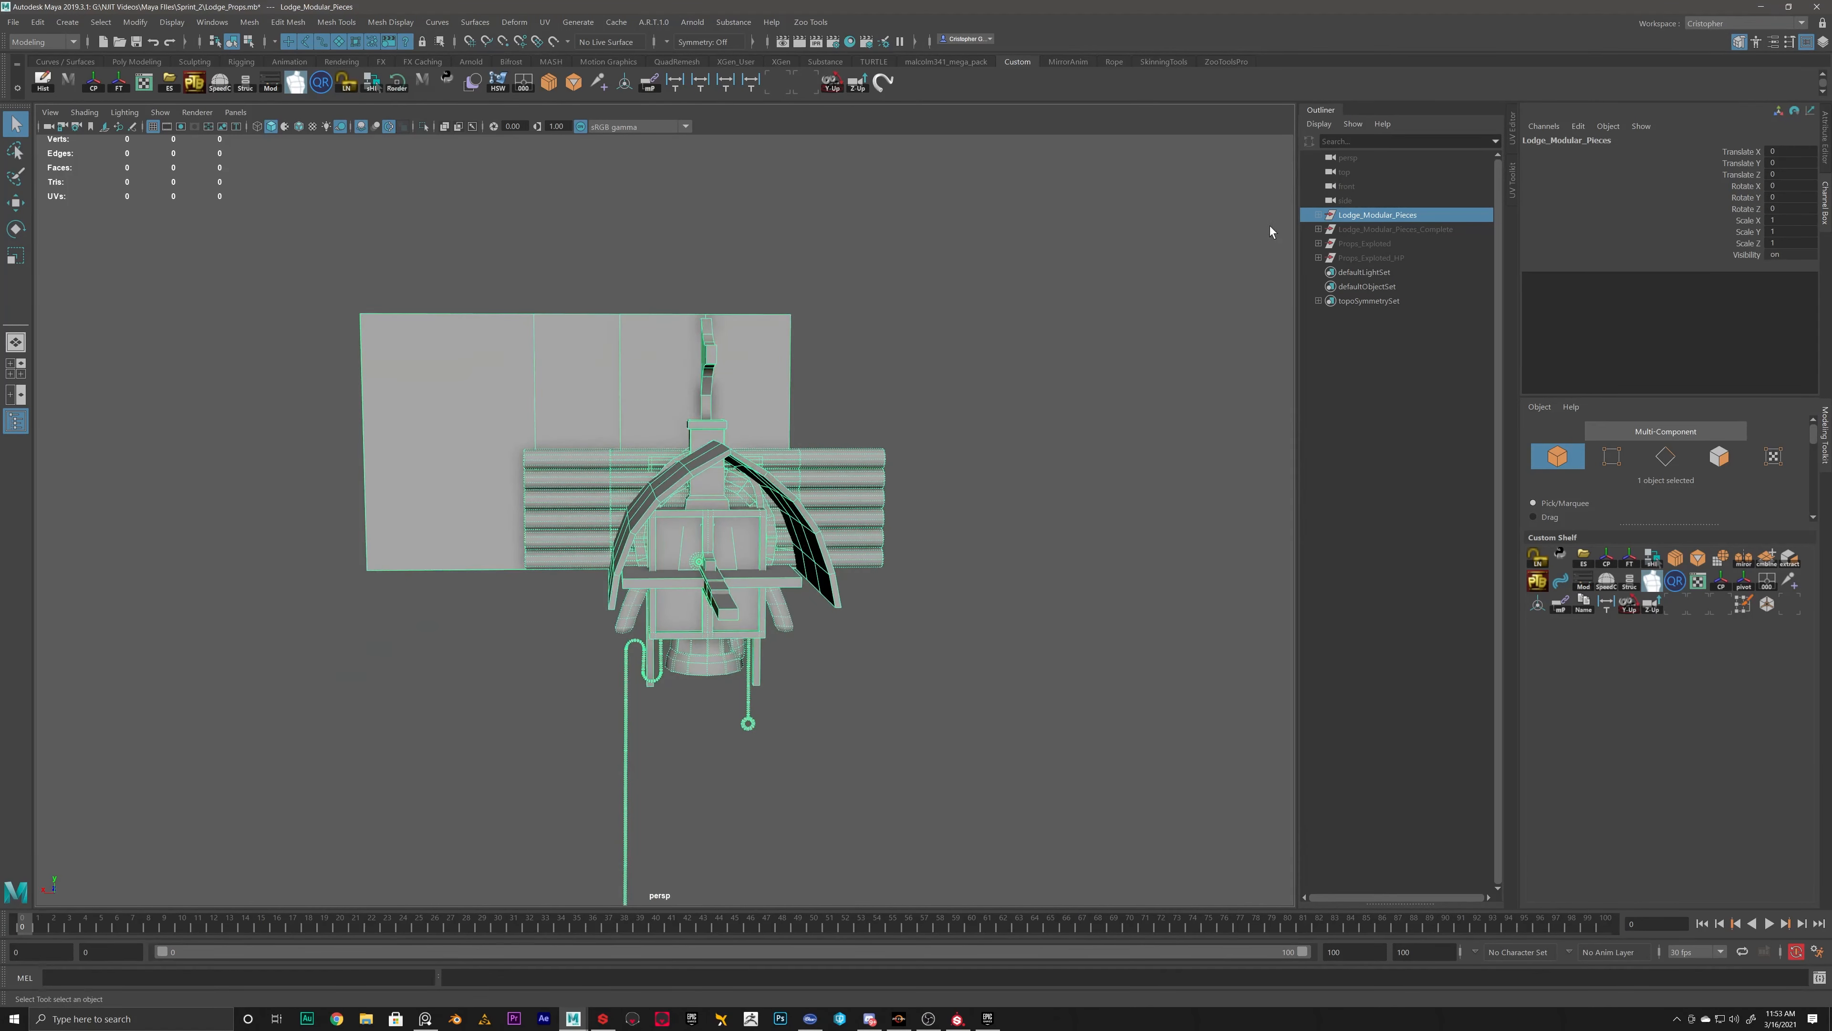
Expand the Lodge_Modular_Pieces group, select SM_LiftMech and display the scene in wireframe
click(1318, 215)
click(1369, 615)
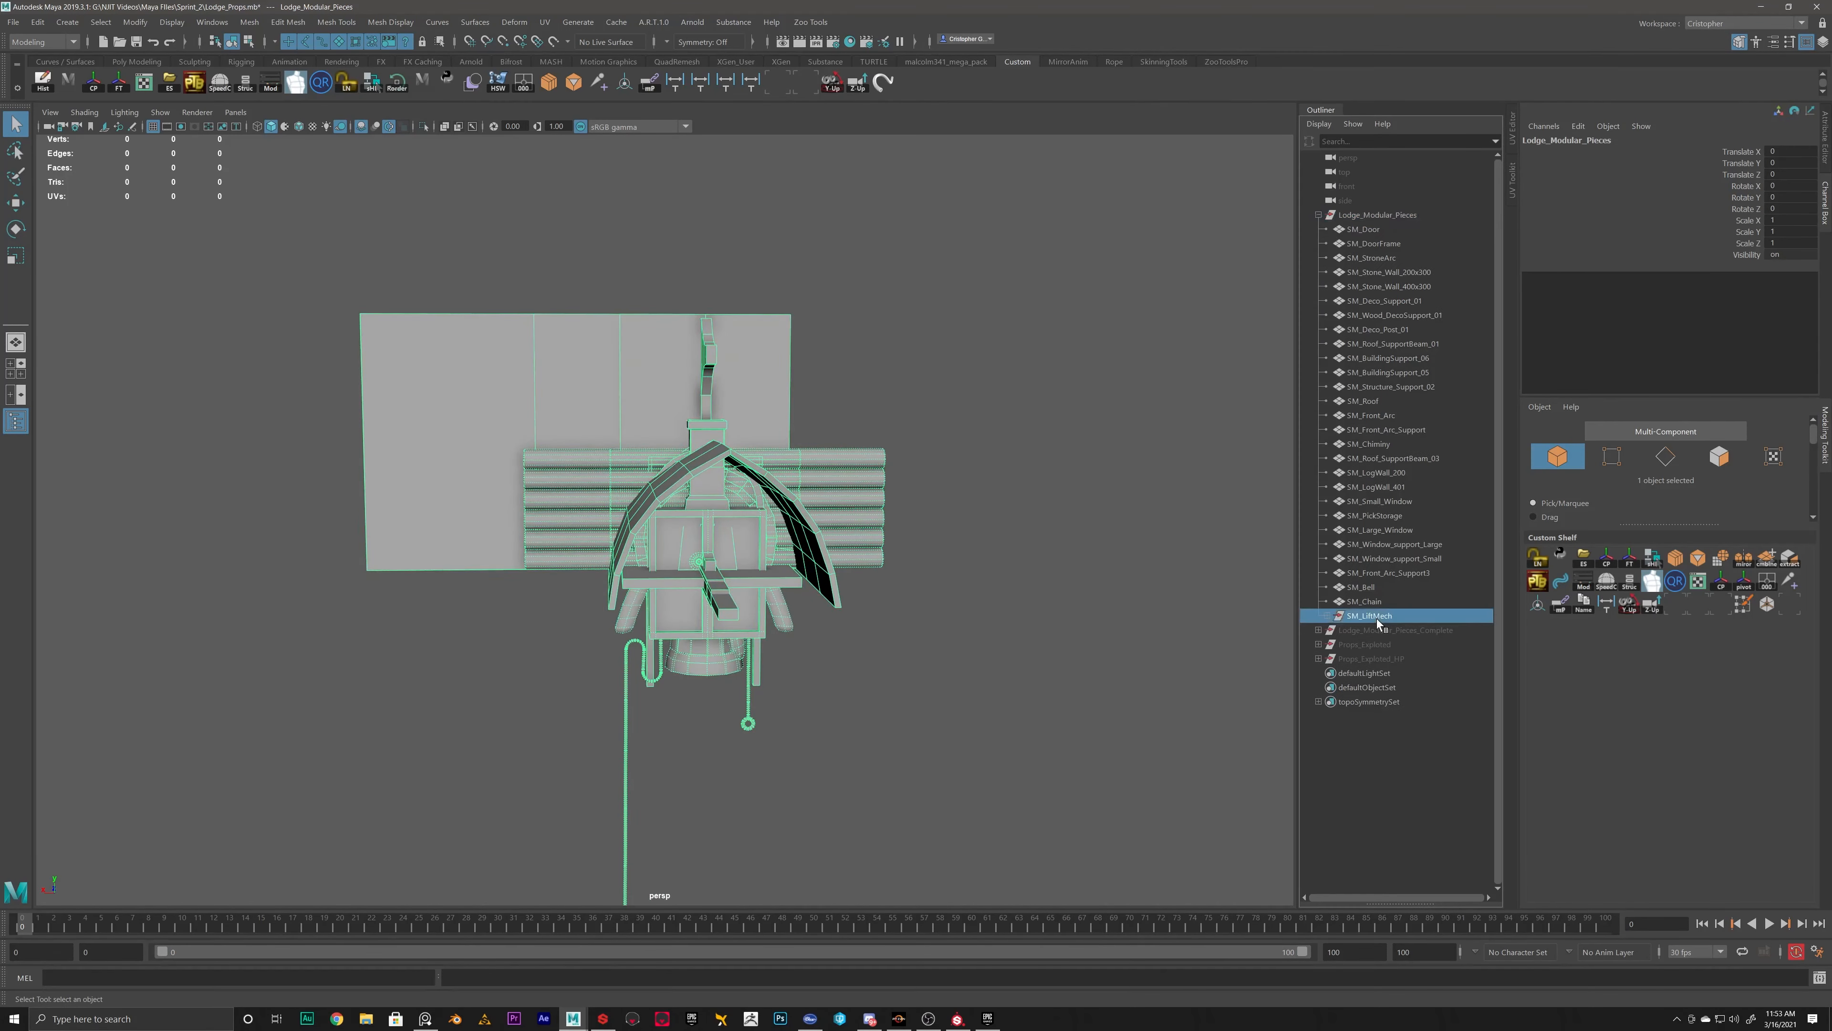
alt+drag(949, 429, 648, 244)
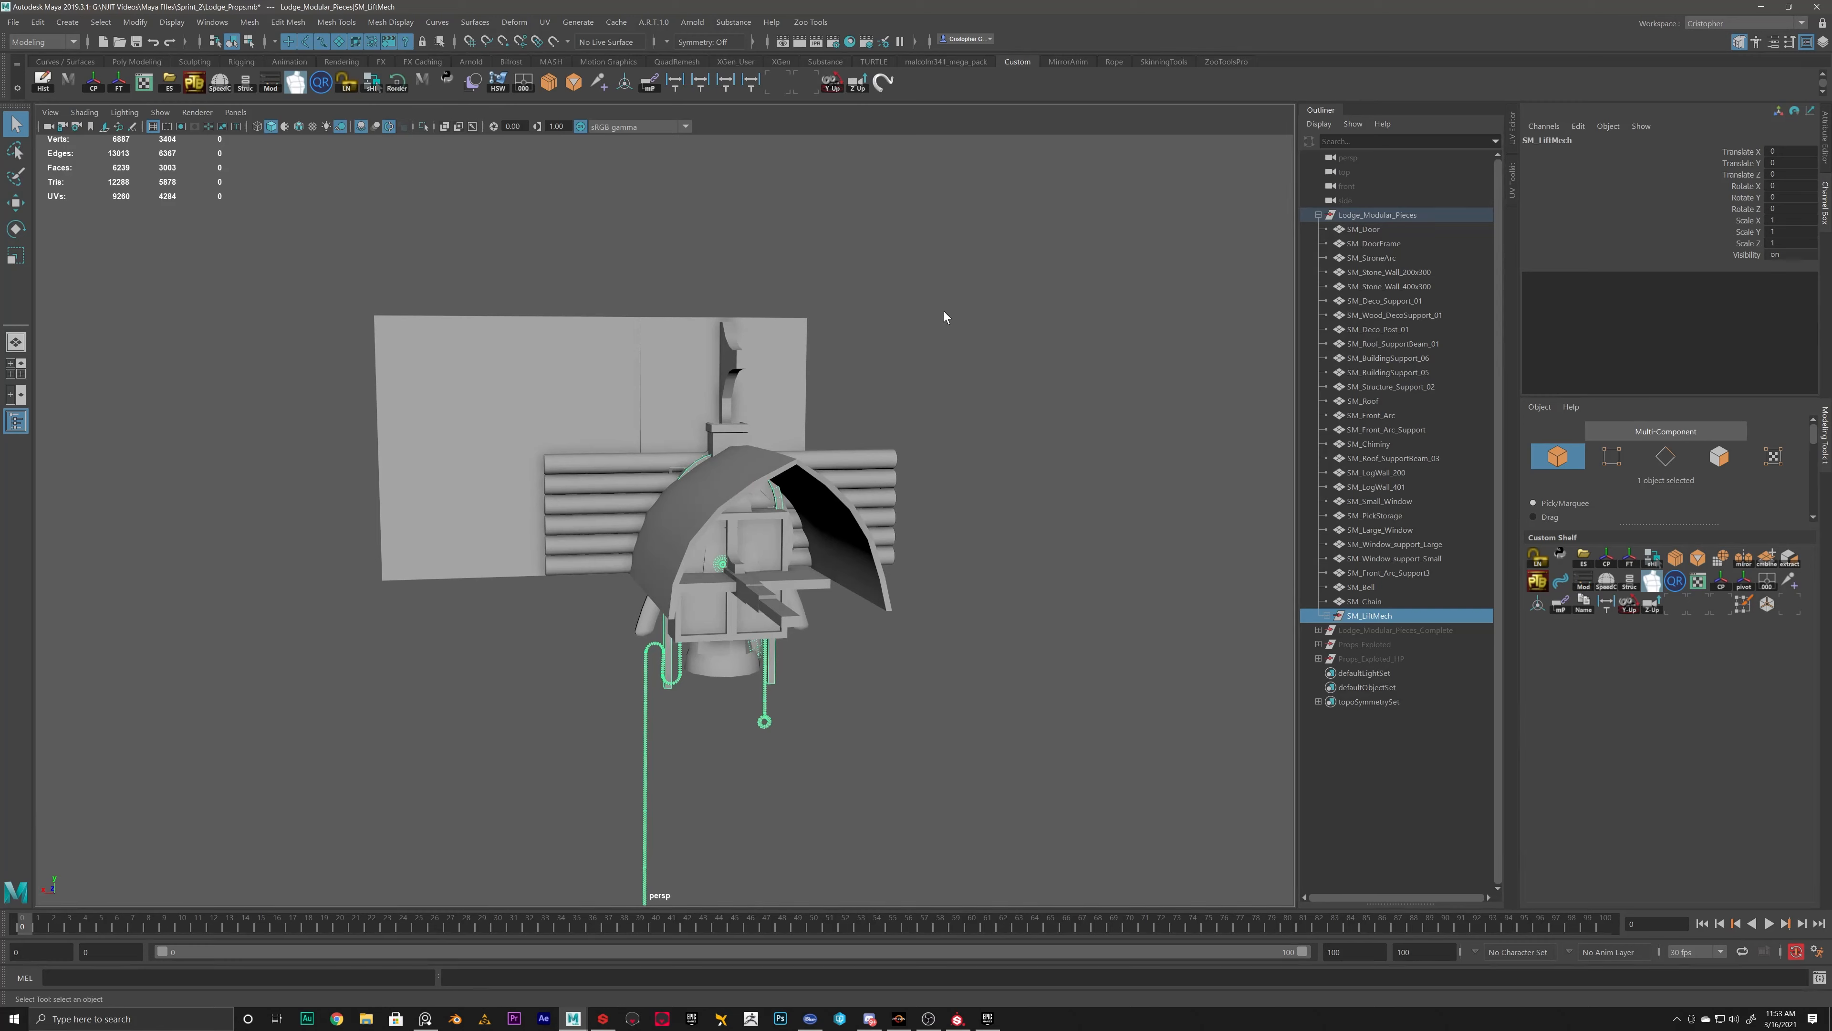
key(4)
scroll(986, 389, up, 3)
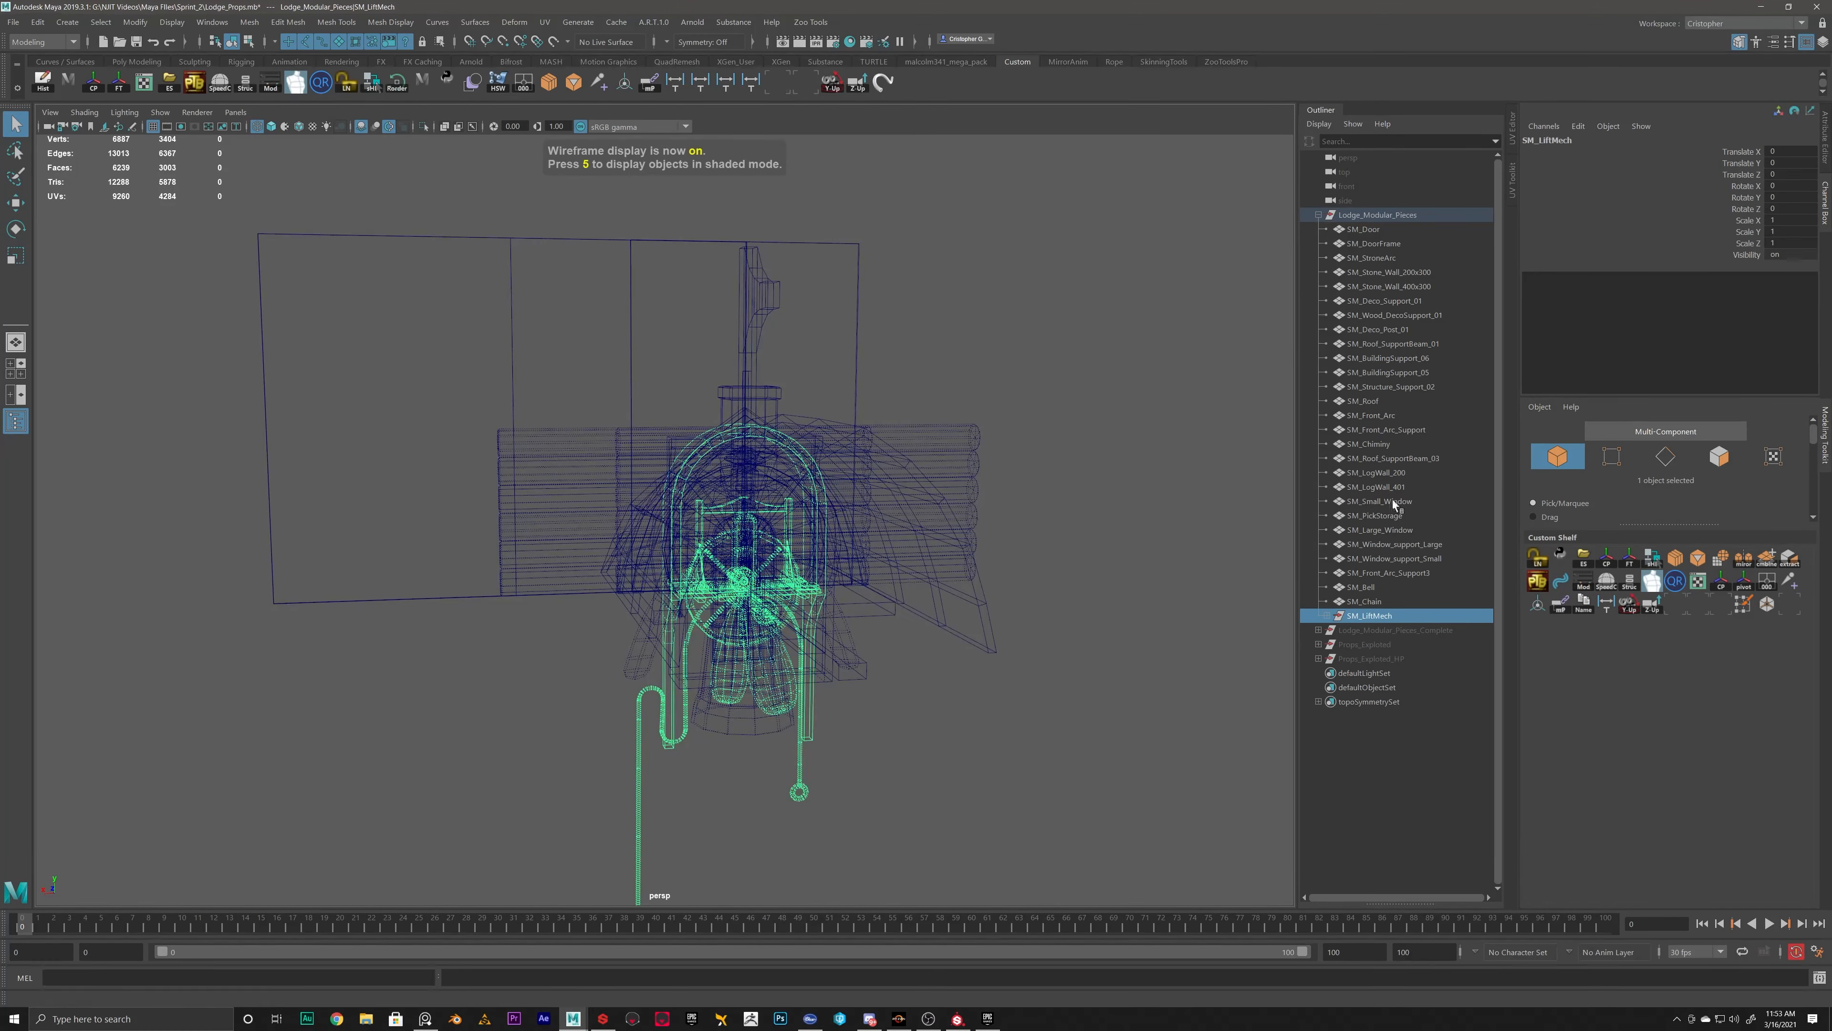
Examine the modular lodge pieces one at a time in wireframe, from SM_Bell up the hierarchy to the stone walls
click(1367, 587)
click(1380, 573)
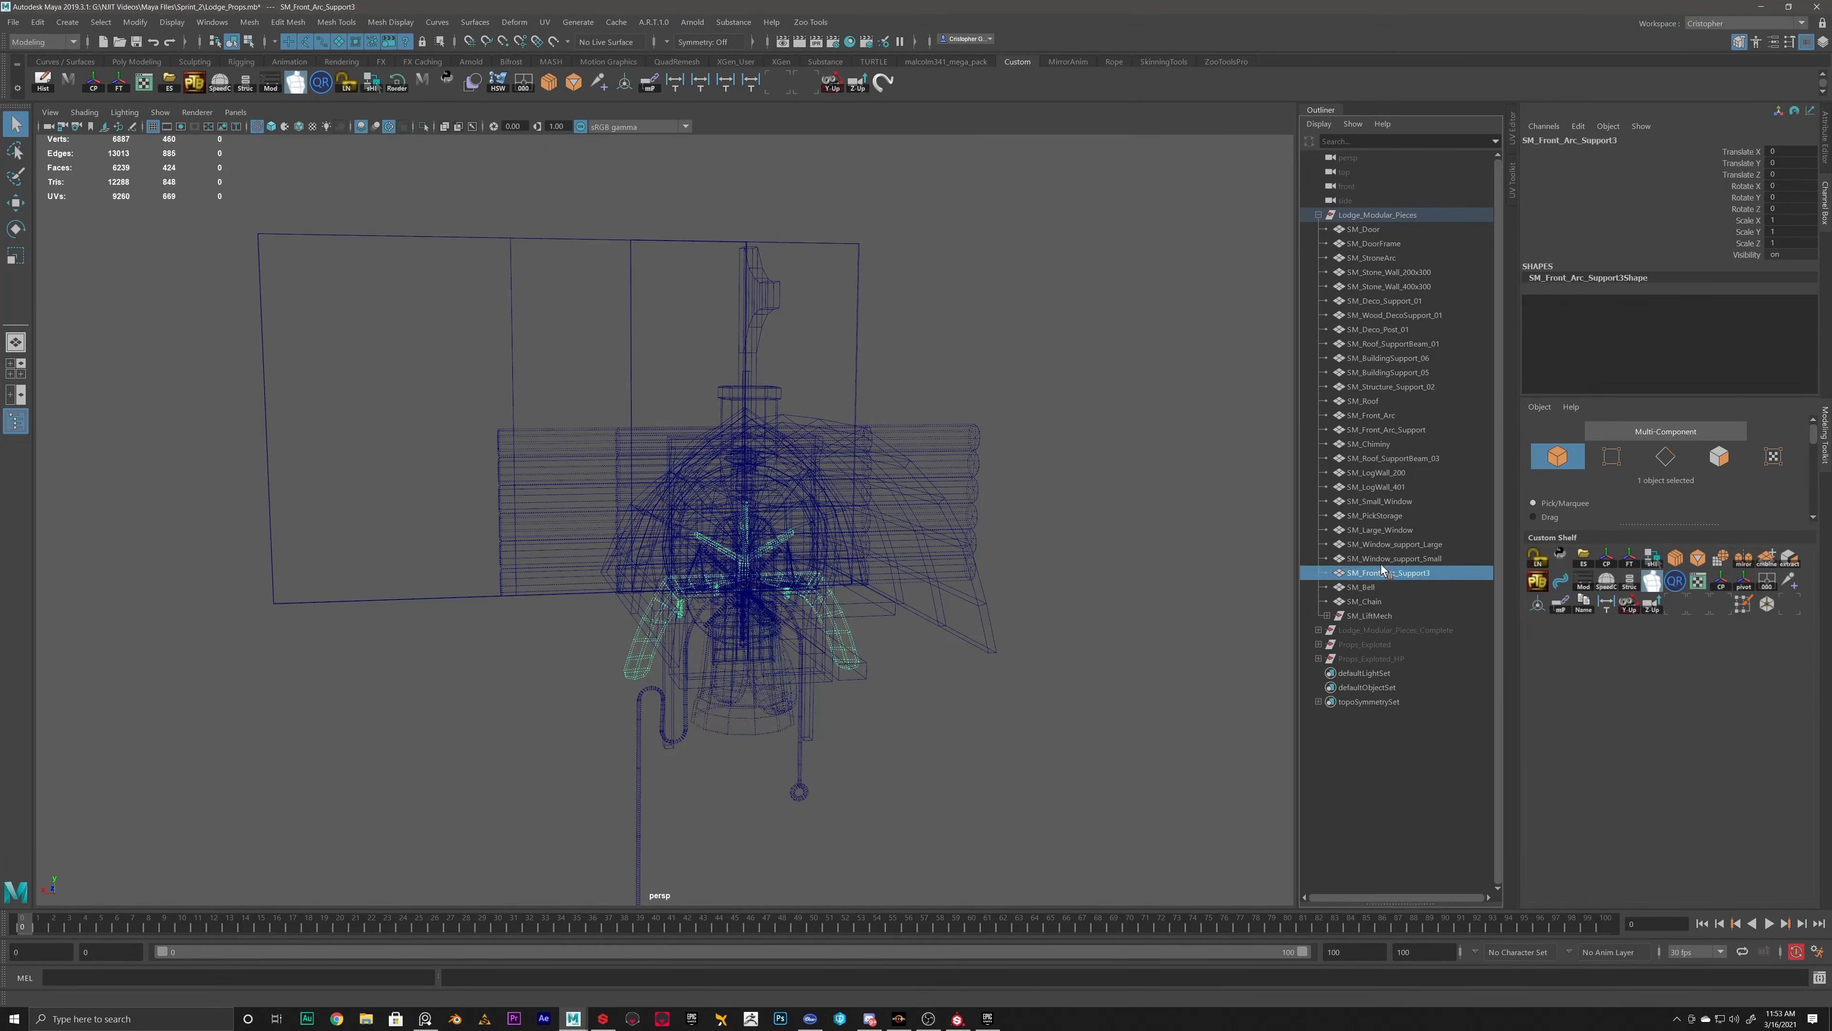
click(1381, 558)
click(1383, 544)
click(1384, 529)
click(1386, 514)
click(1385, 501)
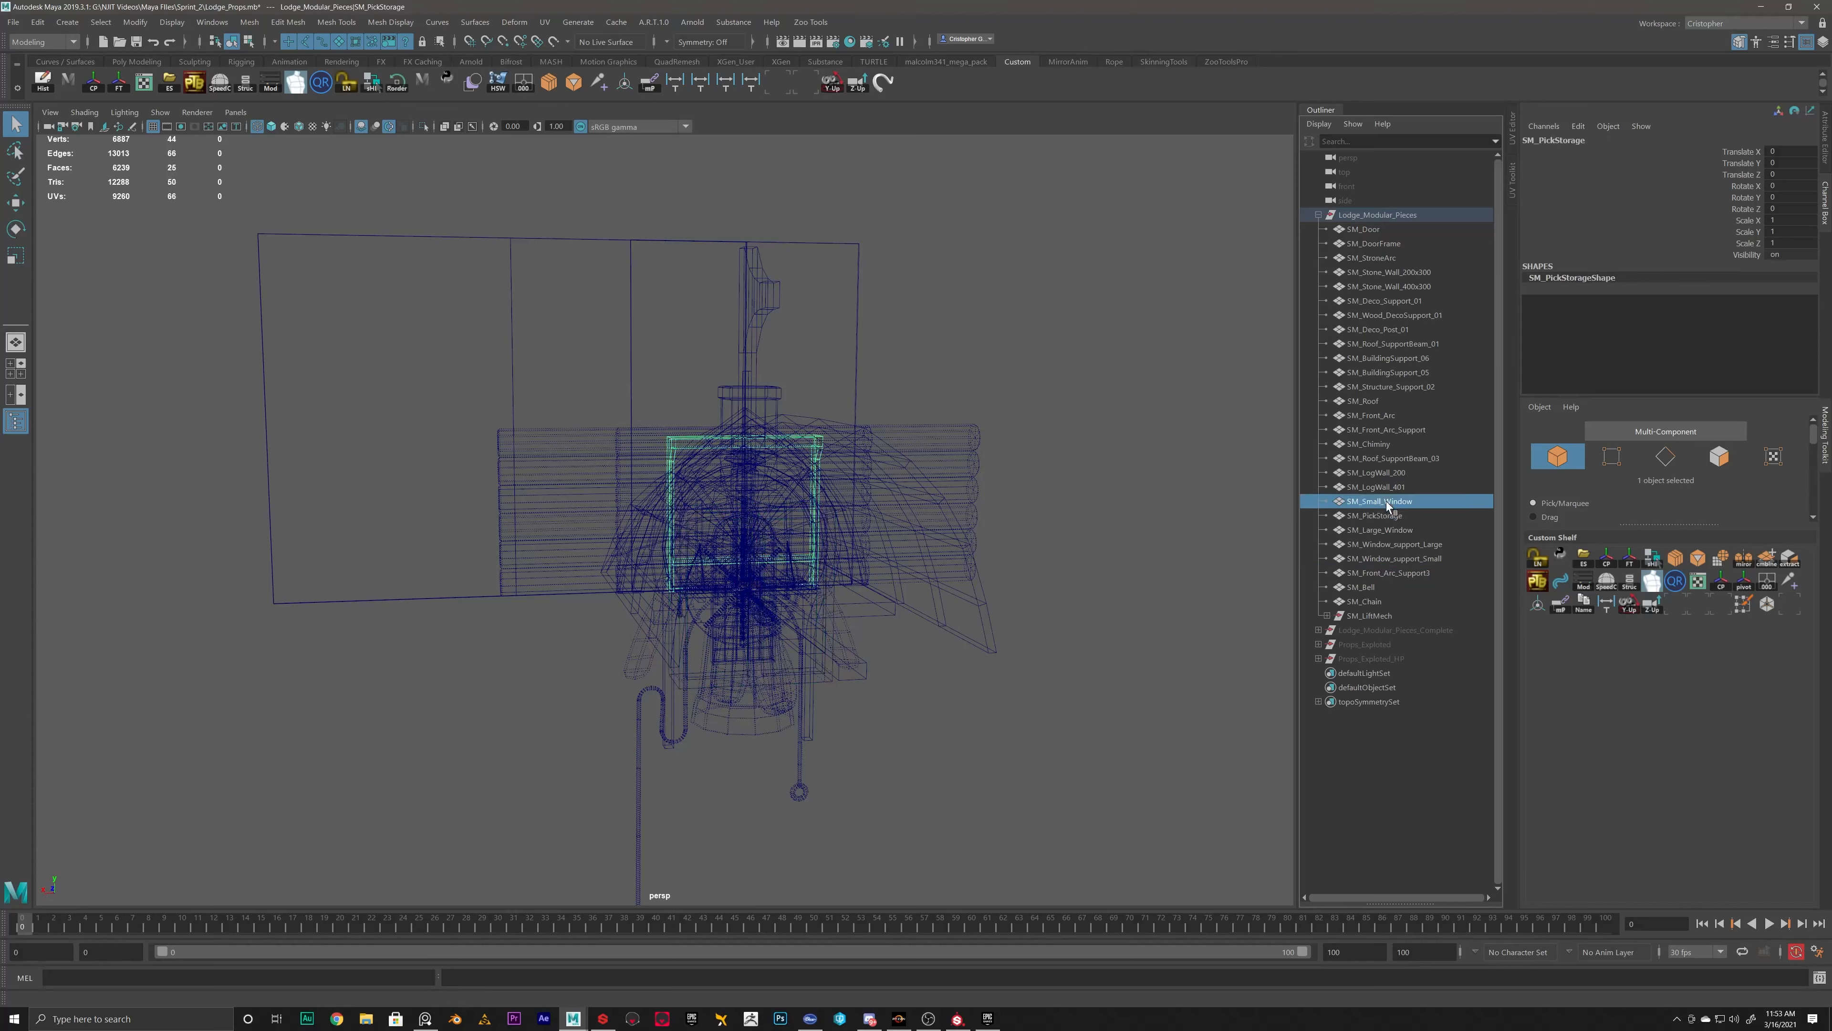
click(1385, 486)
click(1384, 471)
click(1383, 457)
click(1382, 443)
click(1381, 430)
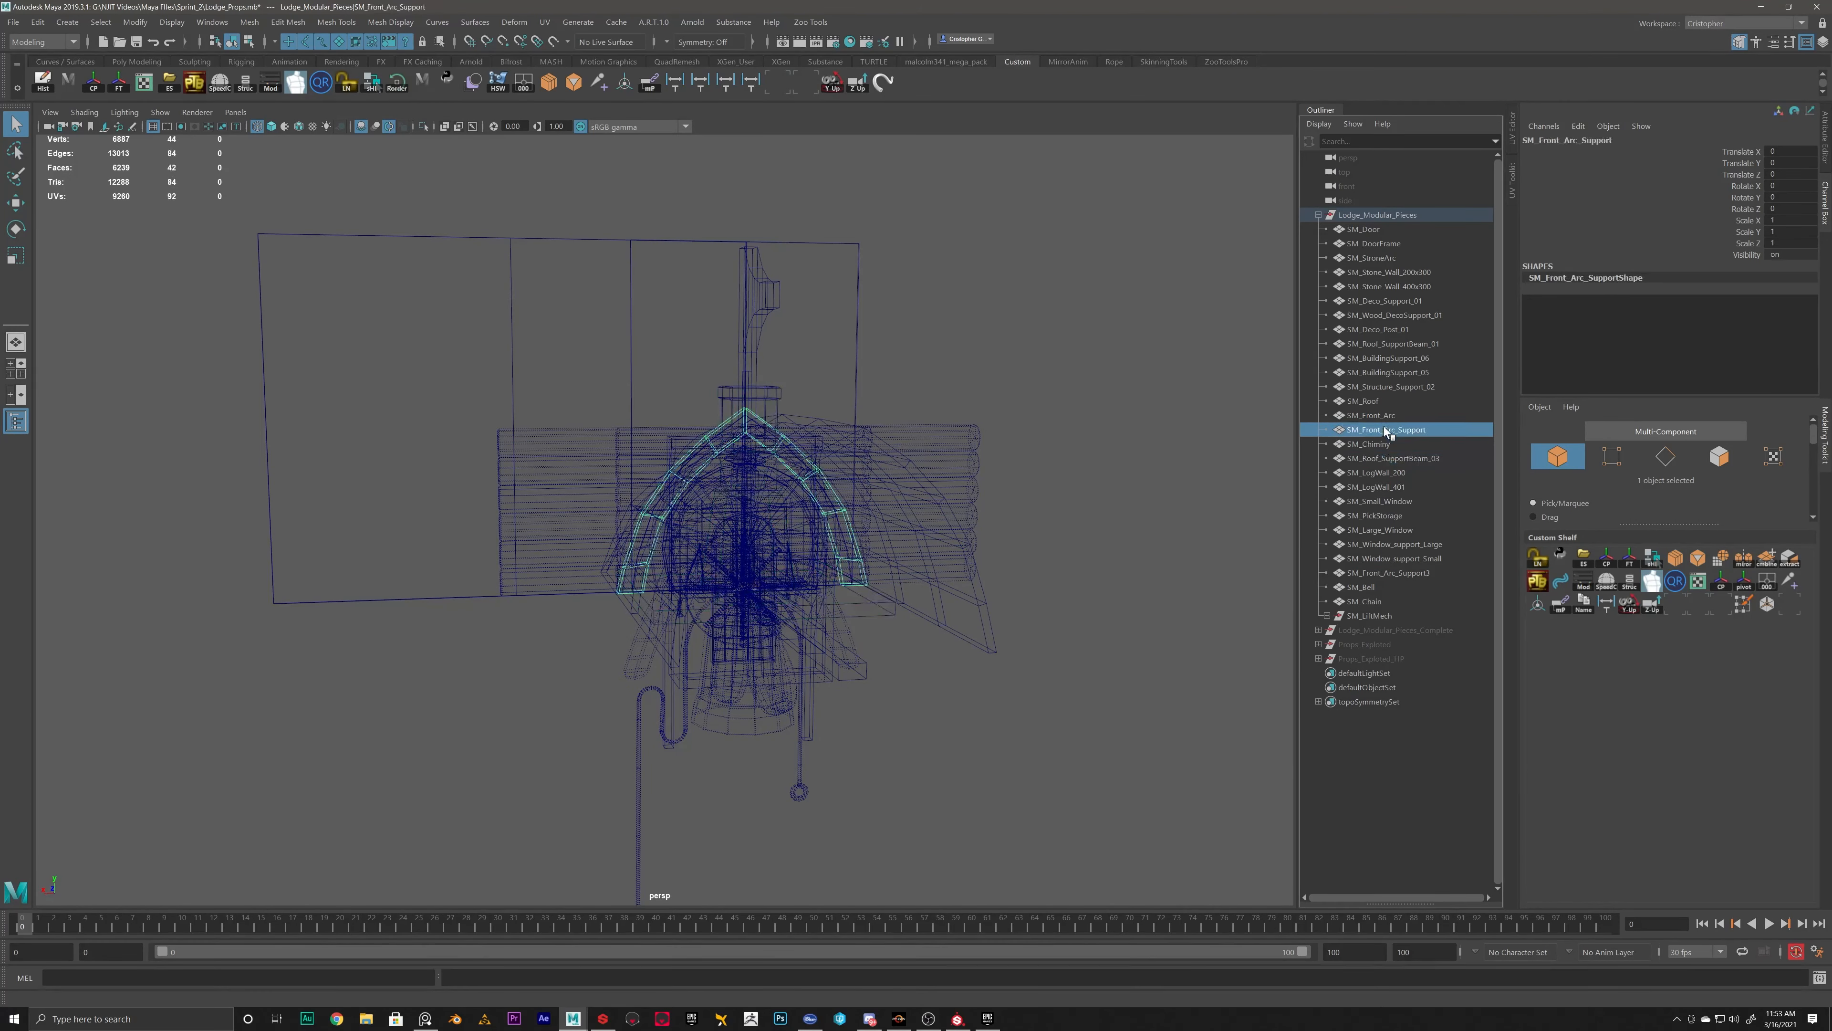
click(1381, 416)
click(1380, 401)
click(1379, 386)
click(1379, 371)
click(1378, 358)
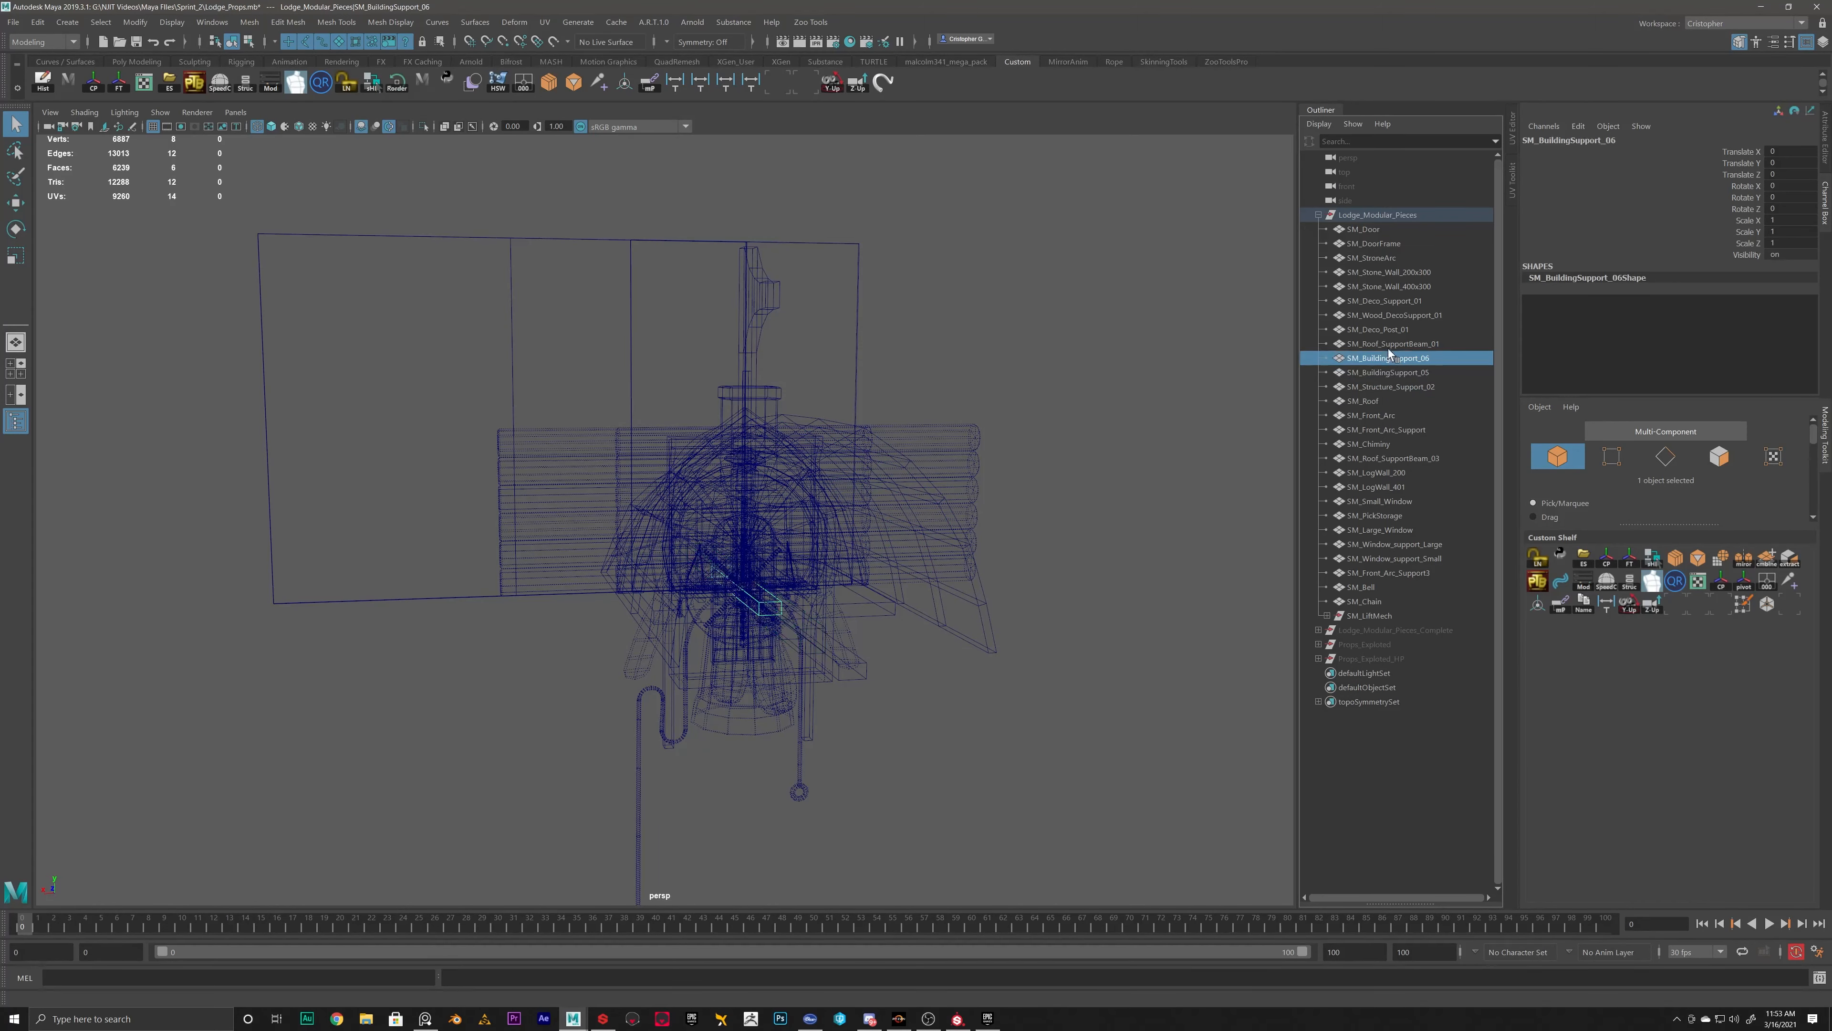
click(1379, 344)
click(1381, 330)
click(1382, 315)
click(1385, 300)
click(1398, 259)
mouse_move(1398, 259)
mouse_down()
mouse_move(1369, 215)
mouse_move(1380, 266)
mouse_up()
click(1373, 287)
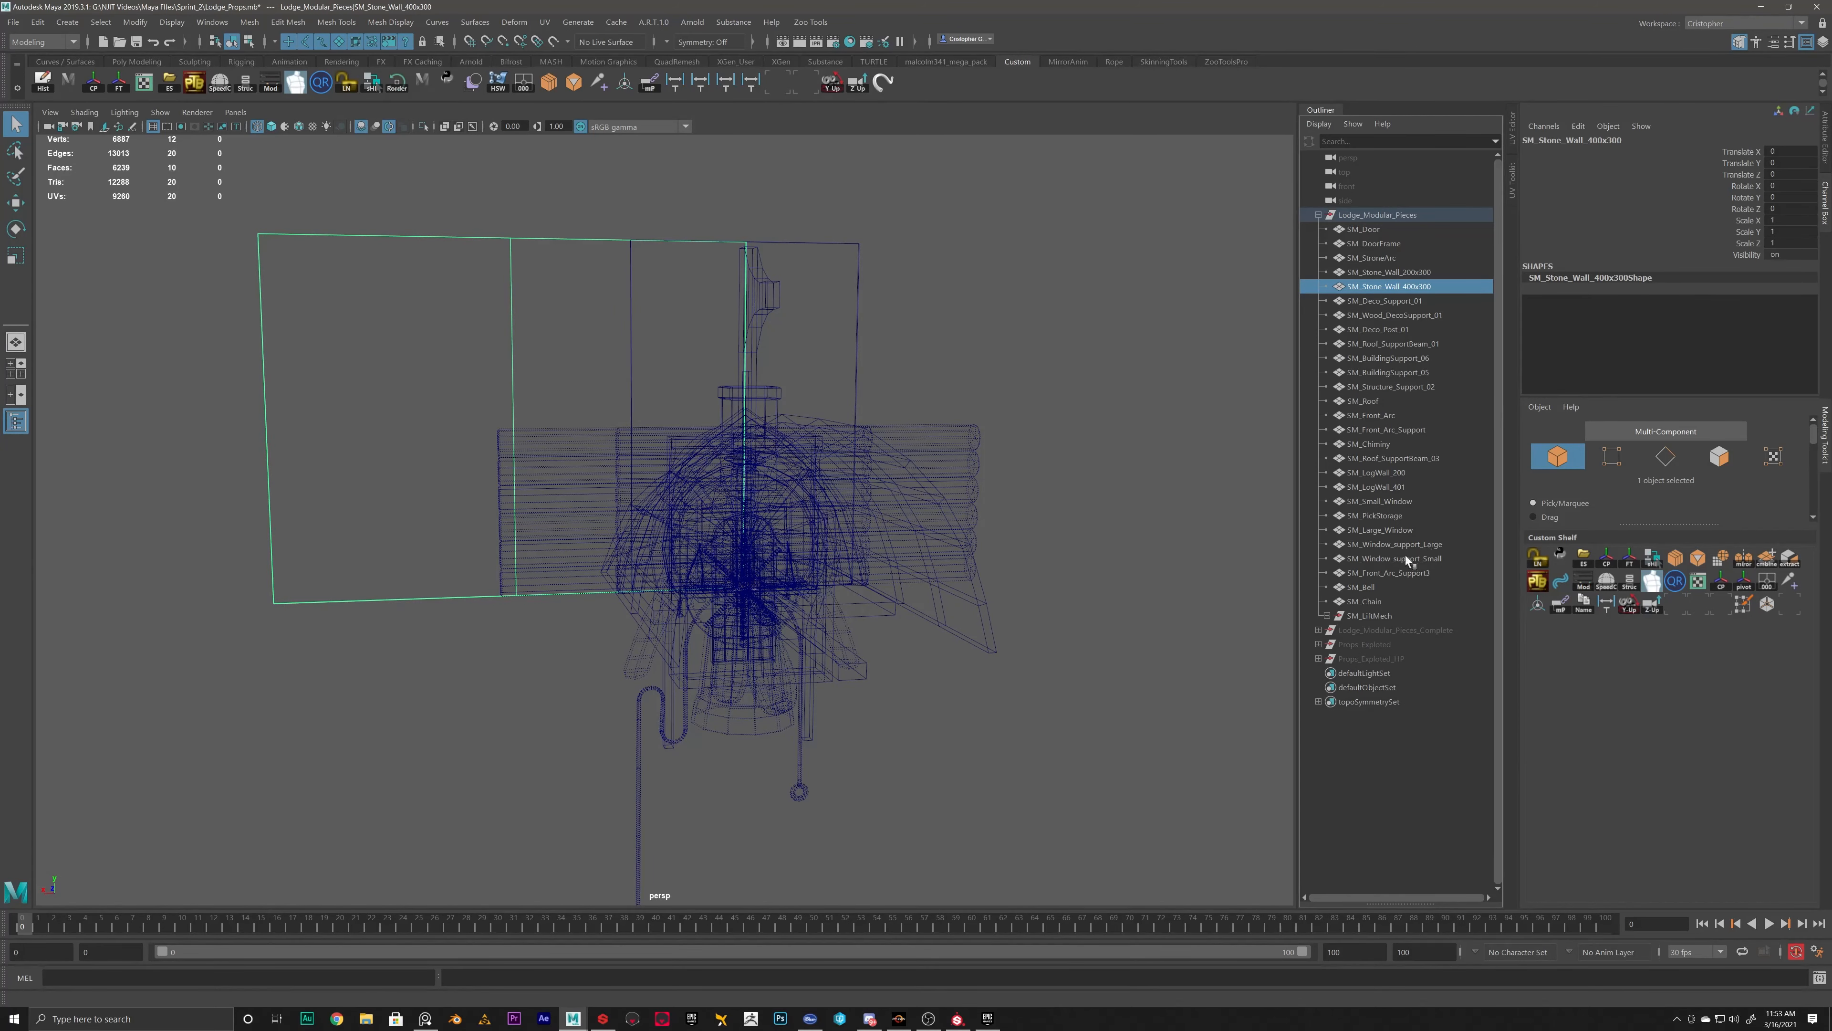
Frame SM_Chain with the Move tool active and inspect its pivot position from several angles
click(1373, 602)
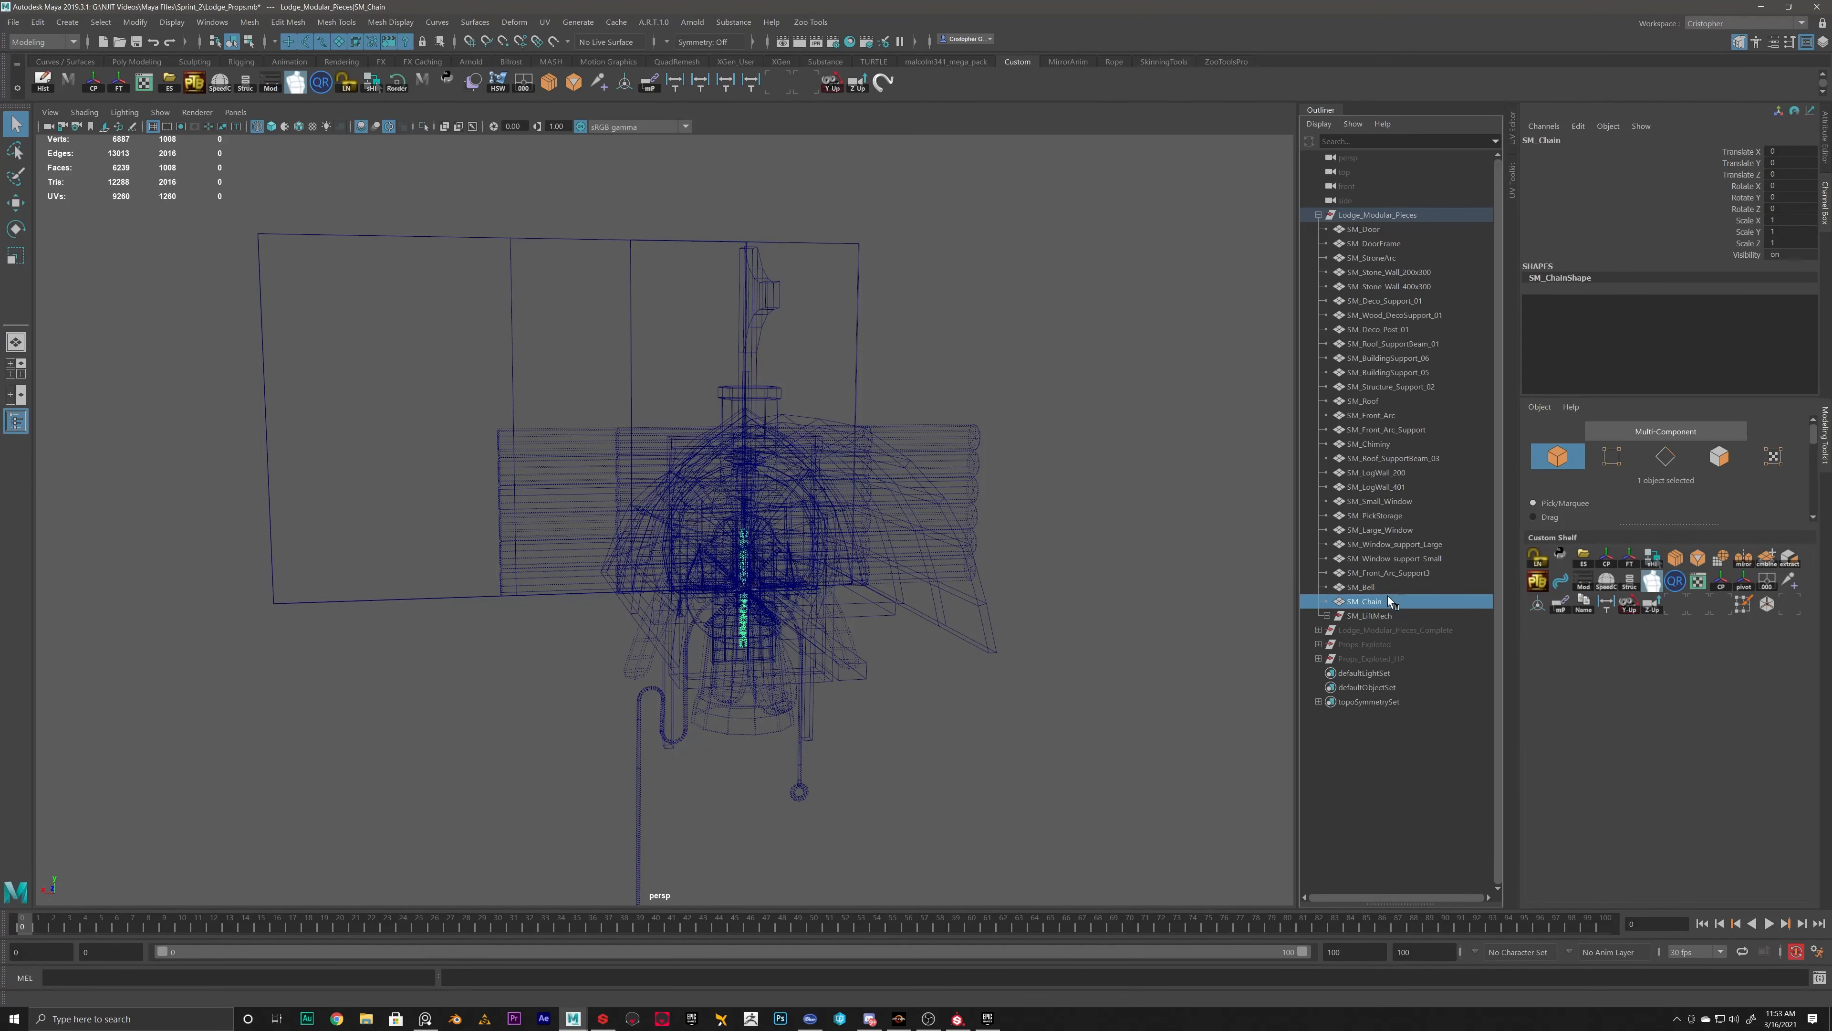
key(f)
key(w)
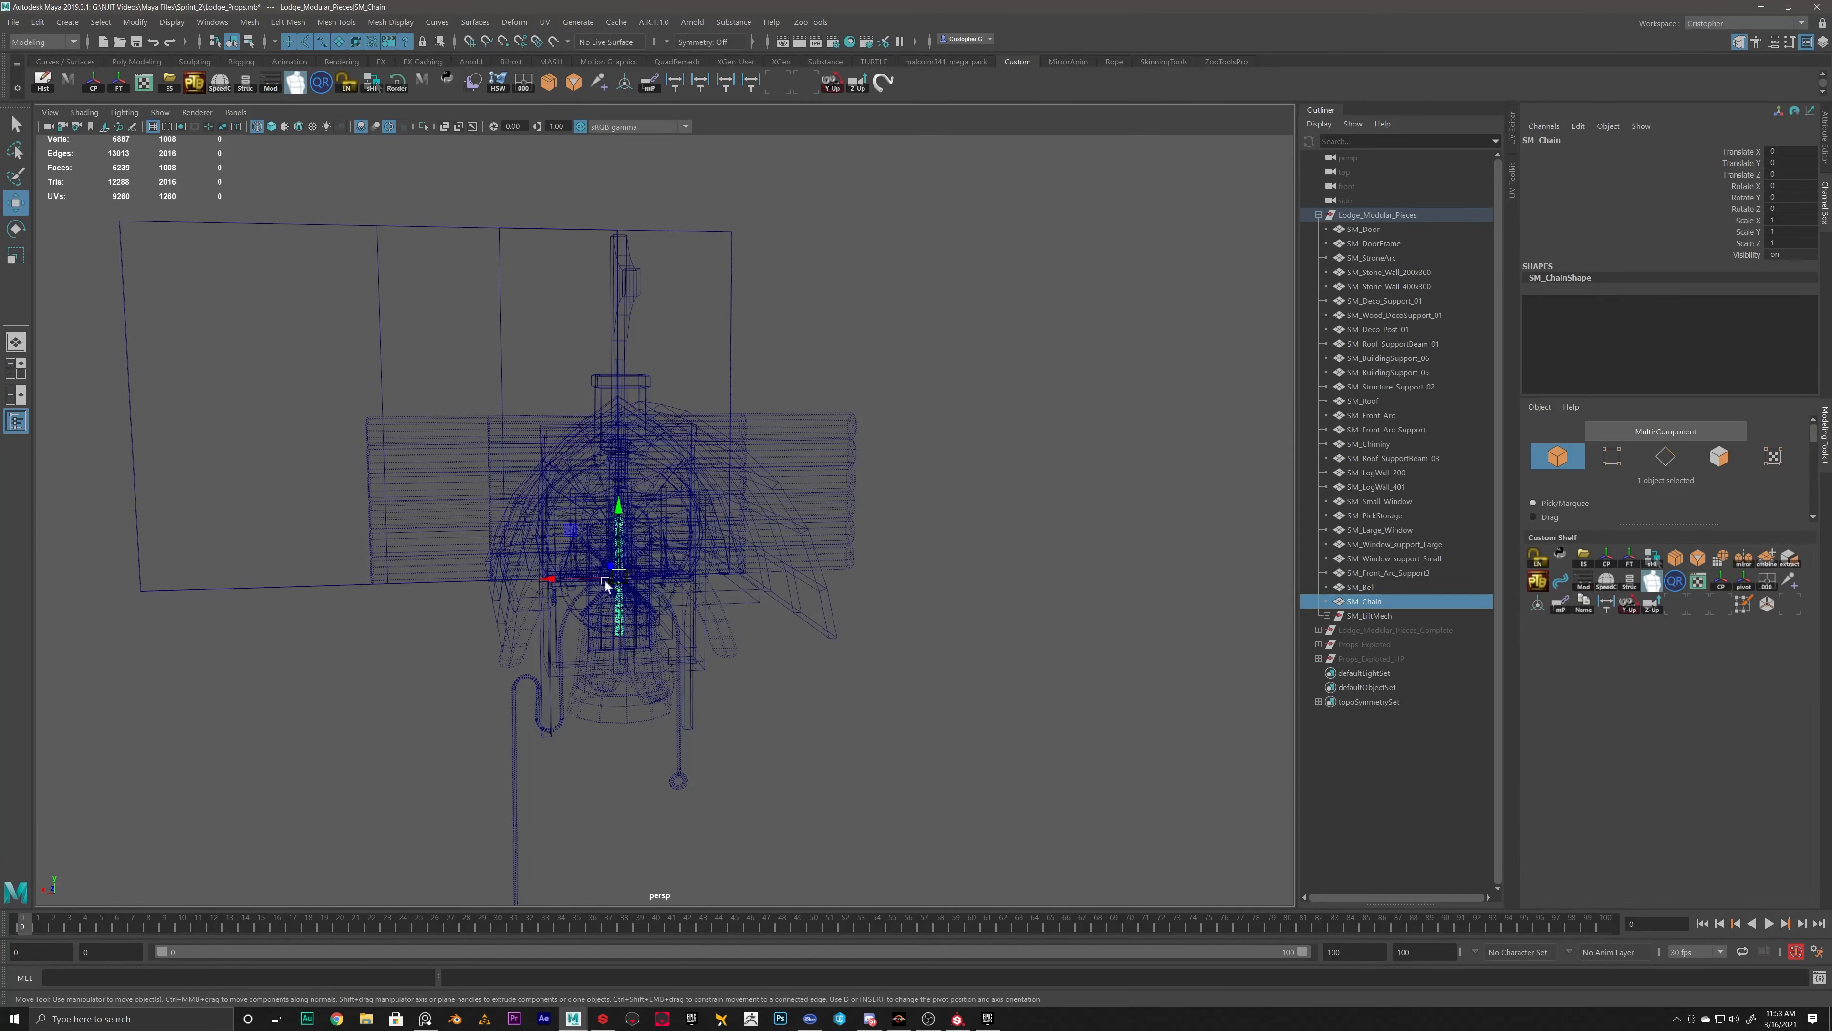
alt+drag(618, 590, 789, 570)
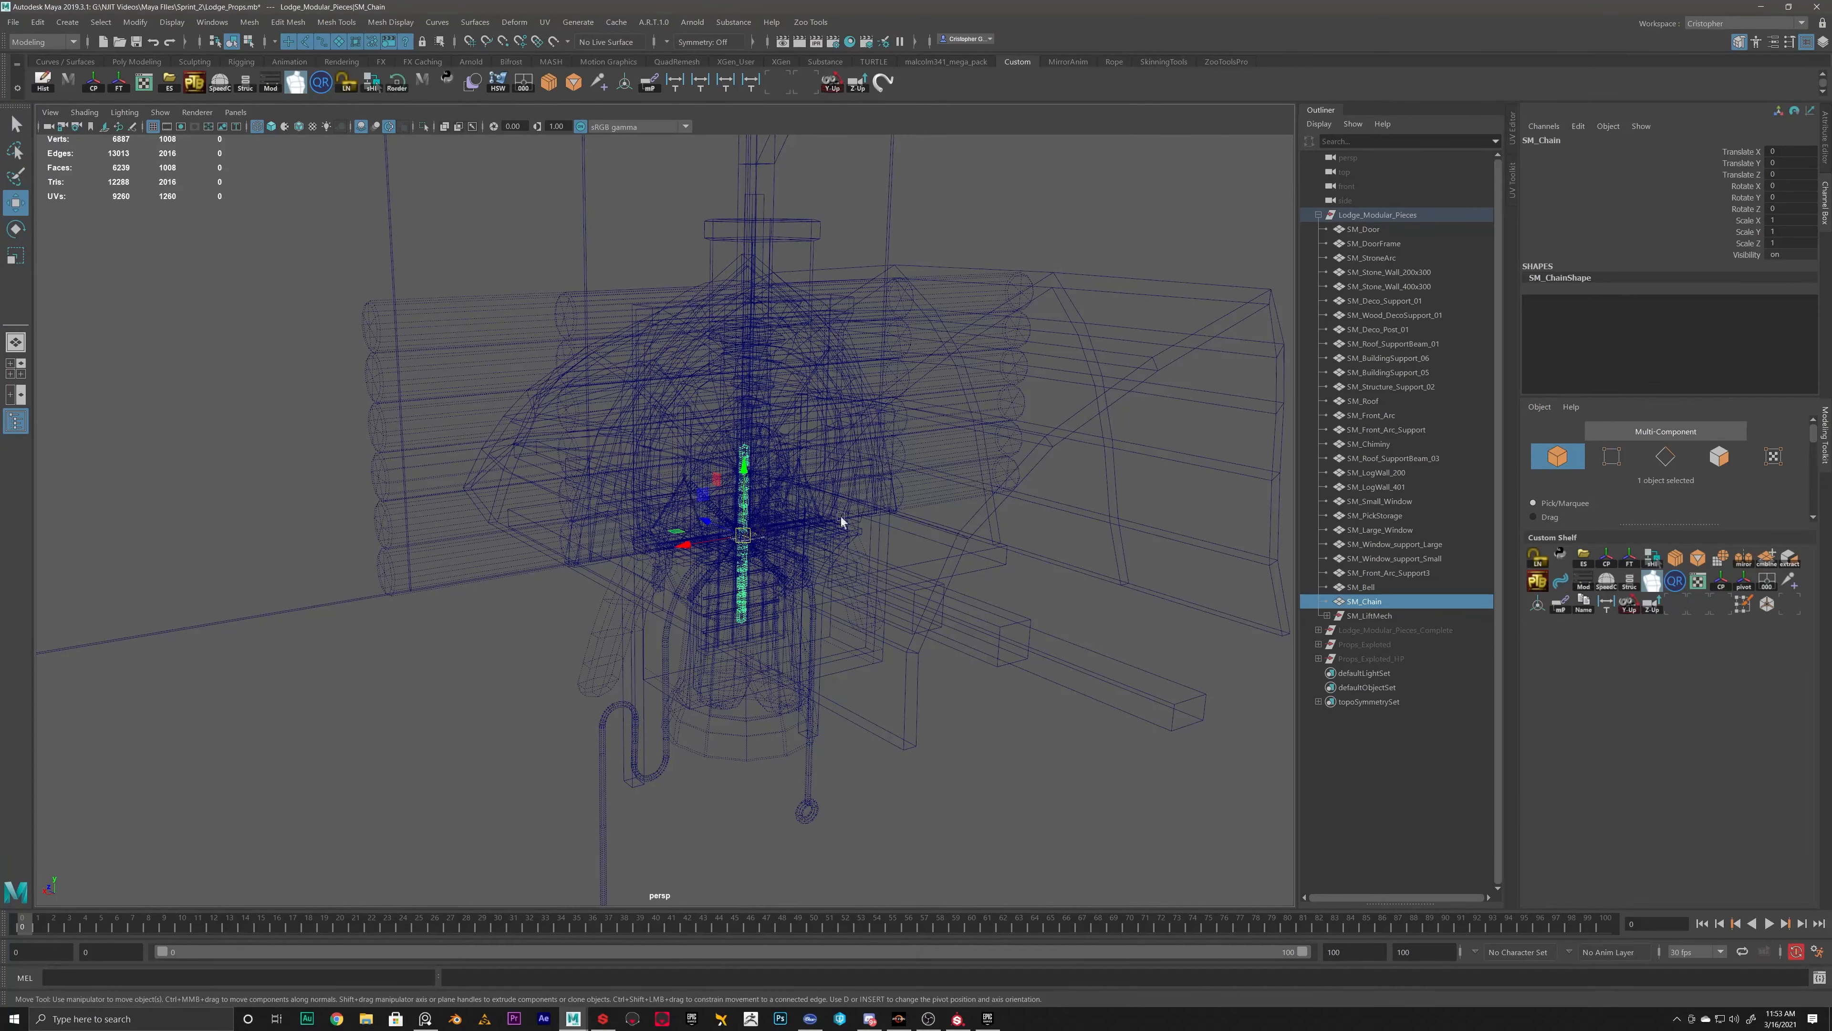
alt+drag(892, 492, 833, 531)
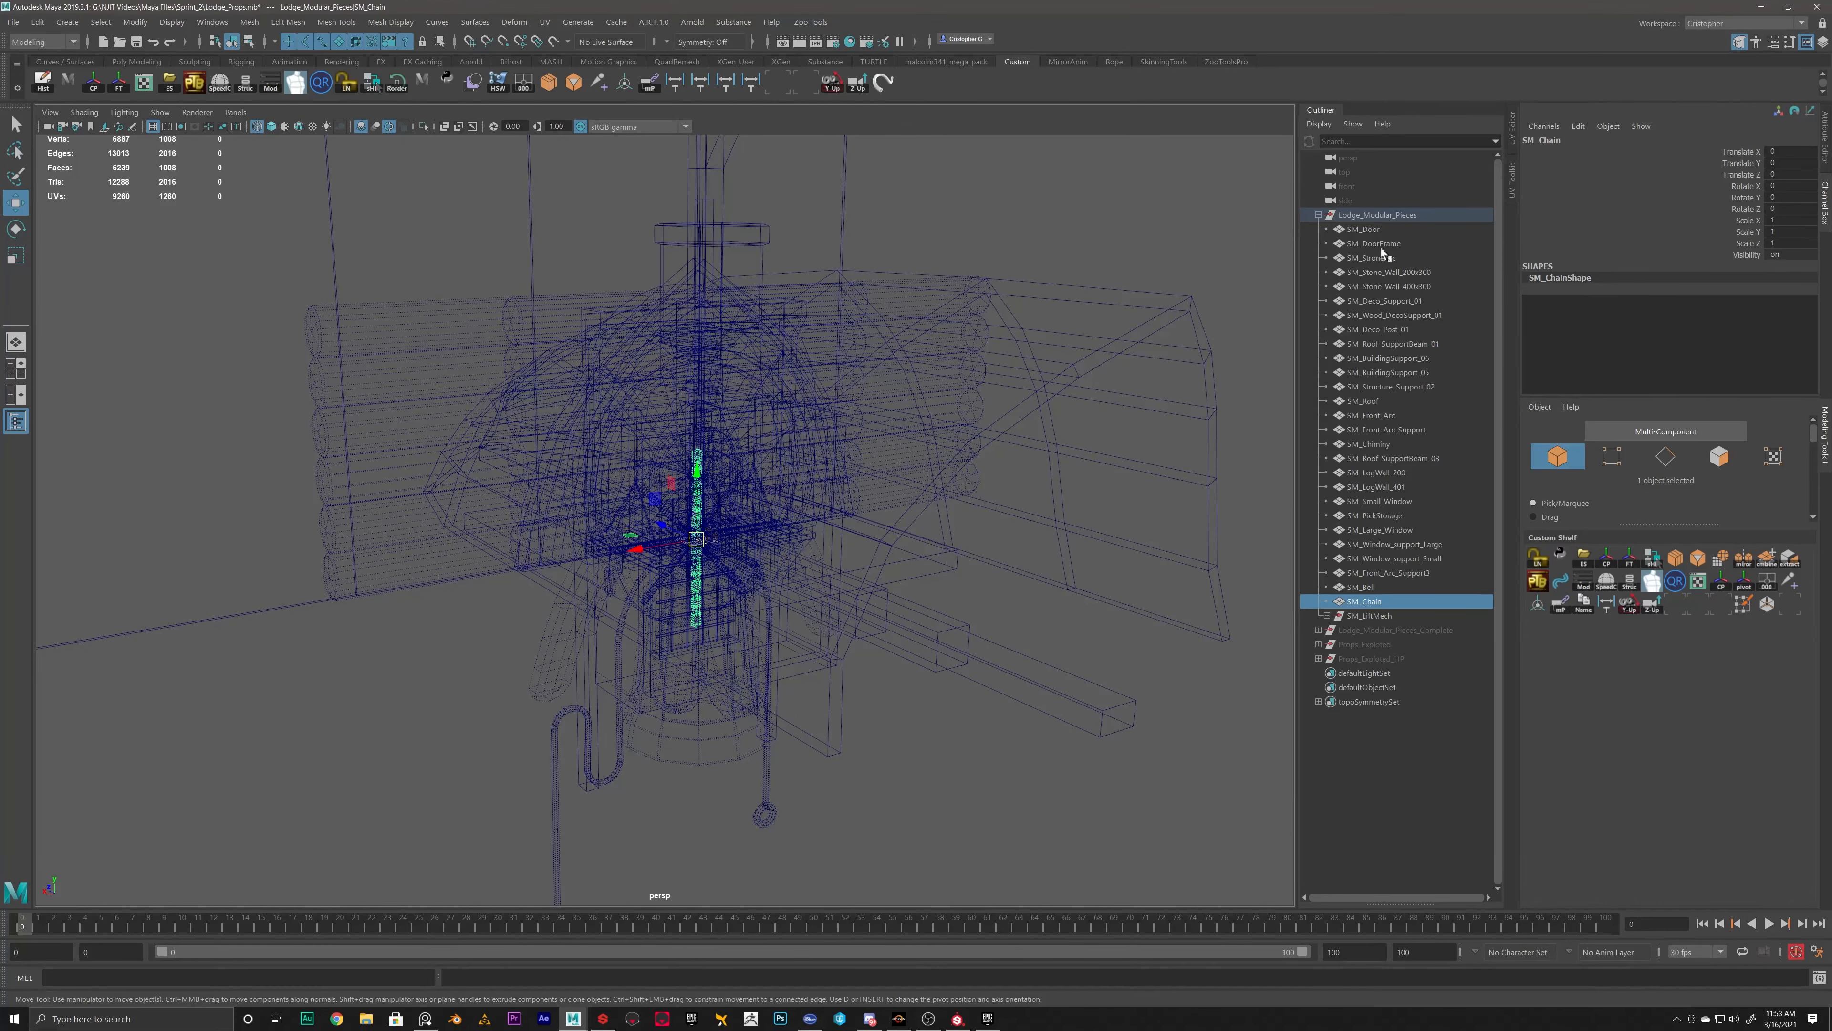
Select and frame SM_Door, open Export Selection at G:\NJIT Videos\Maya Files\Unreal_Export, copy the path and clear the file name
click(1363, 229)
key(f)
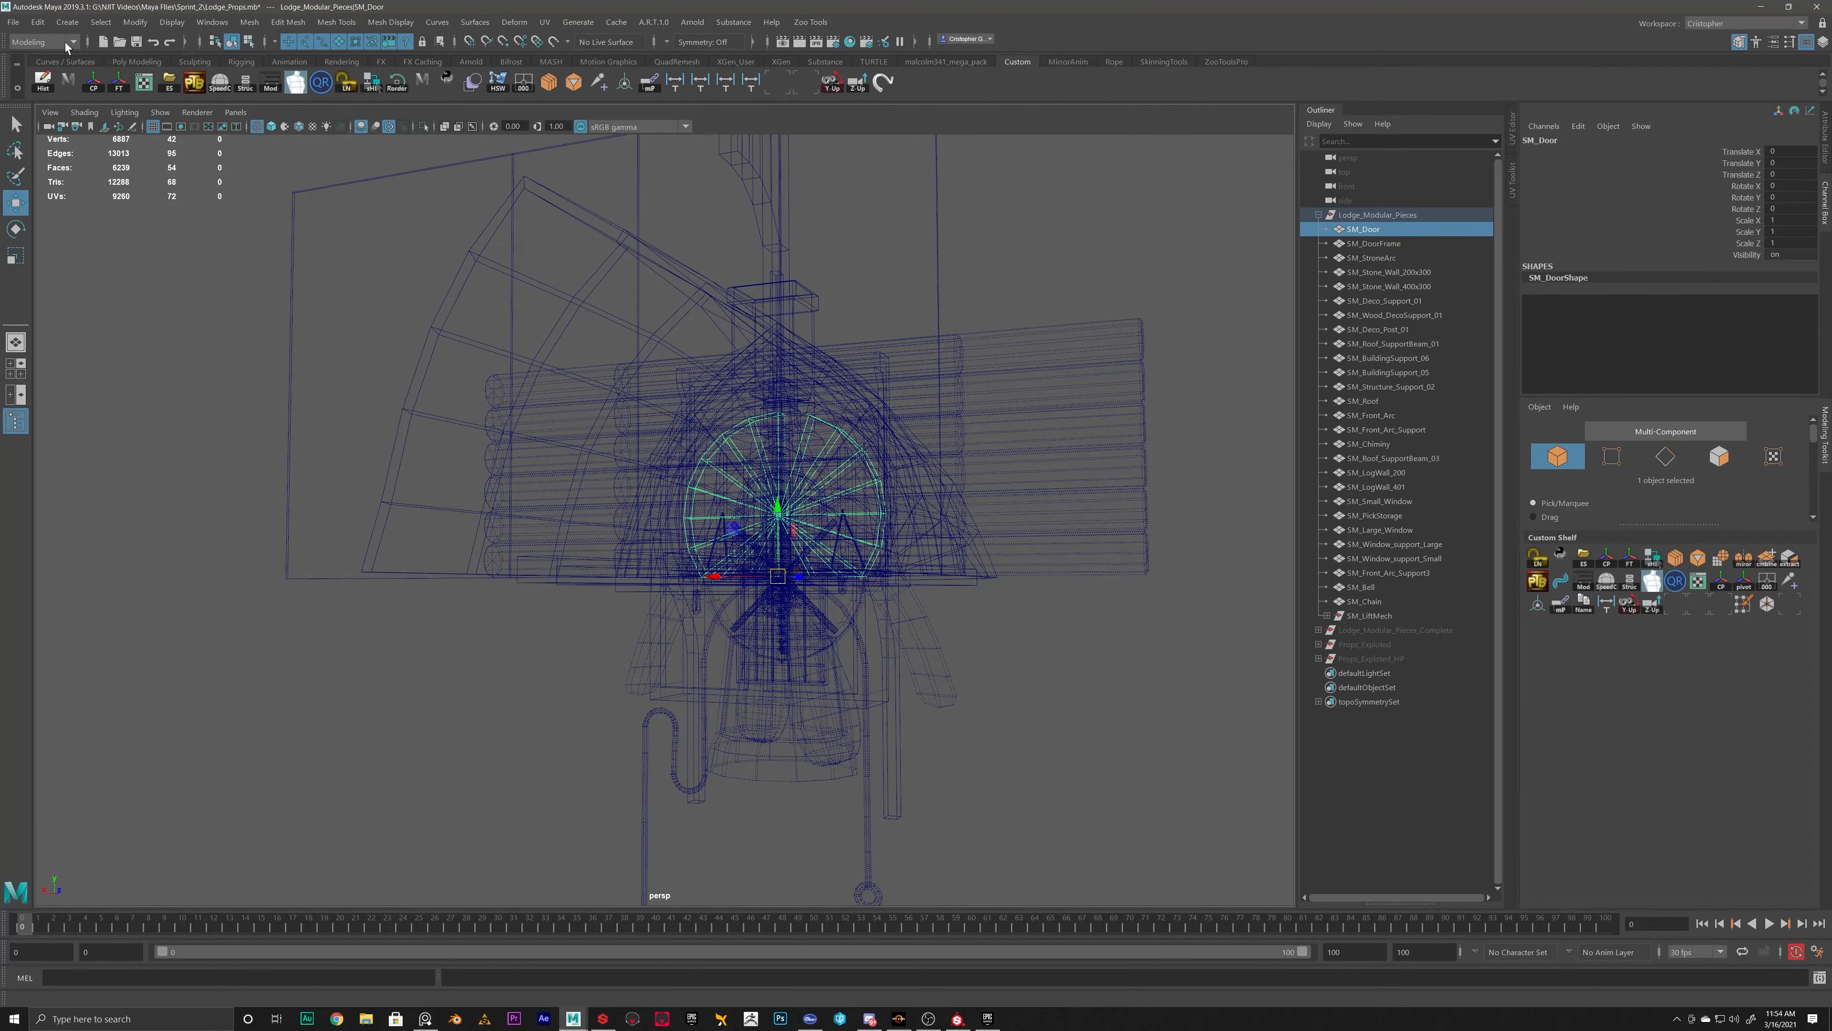
click(14, 22)
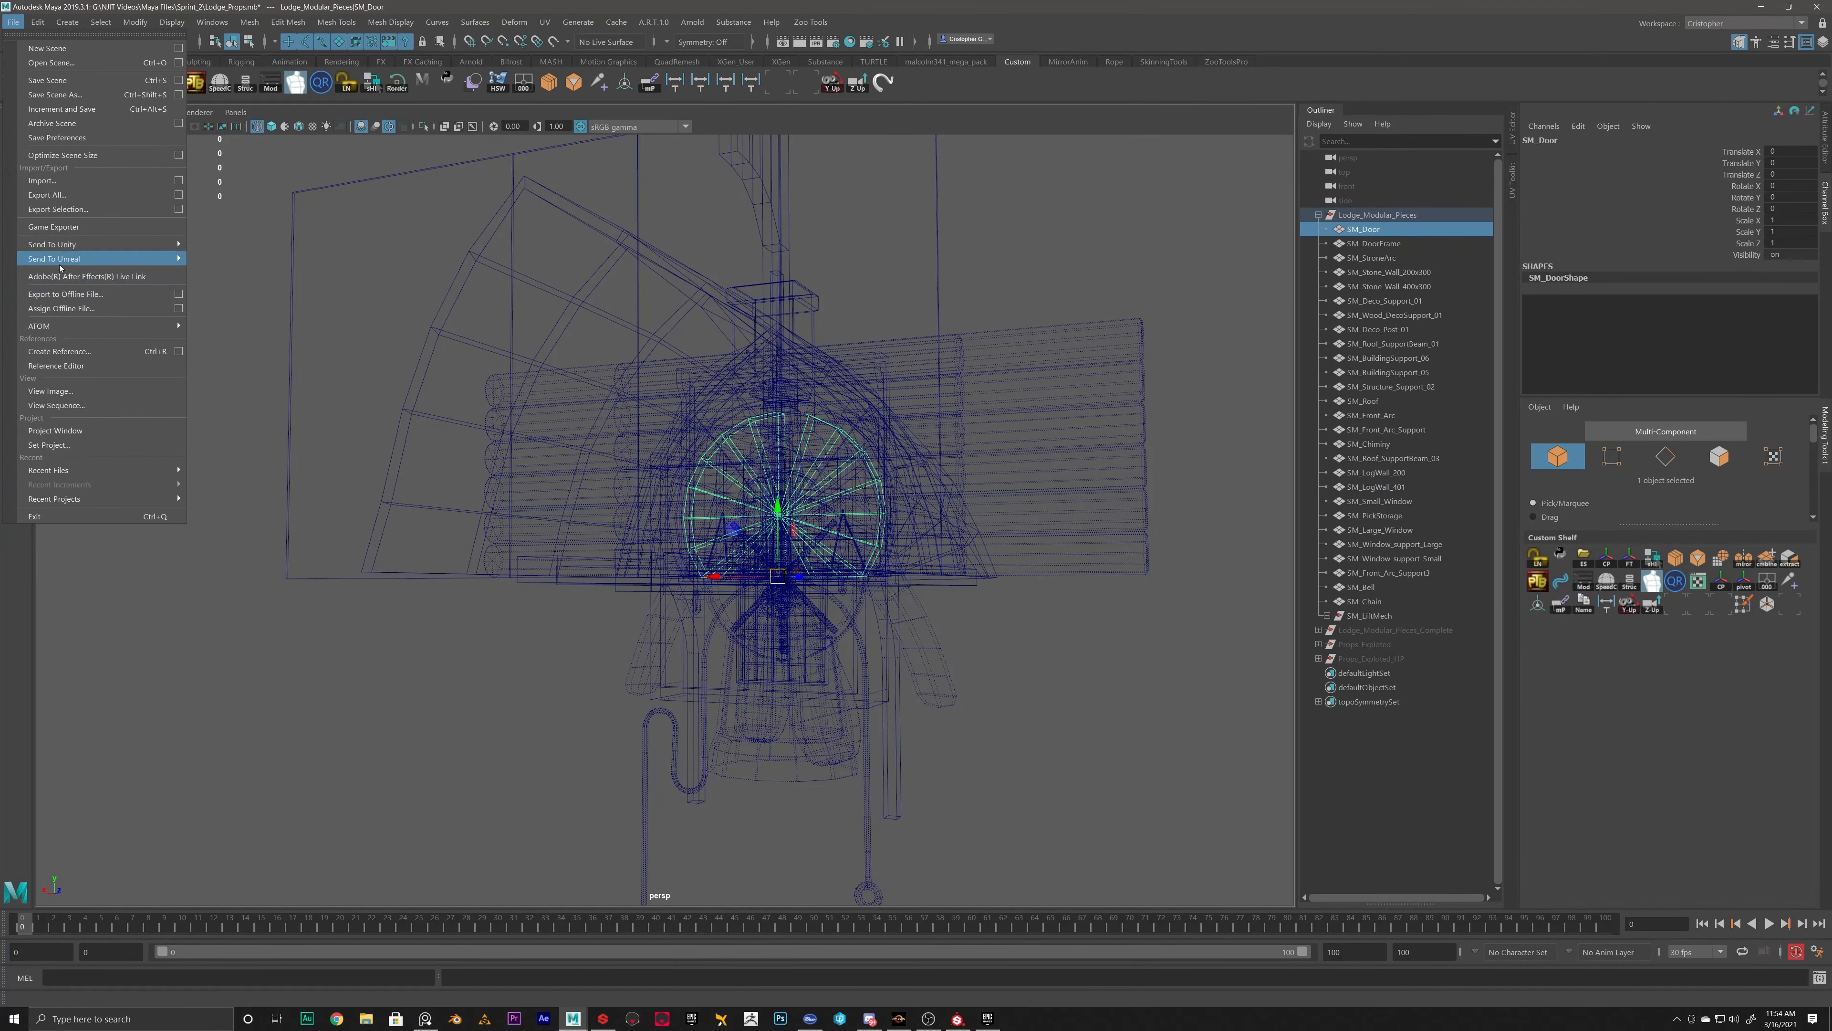
click(62, 210)
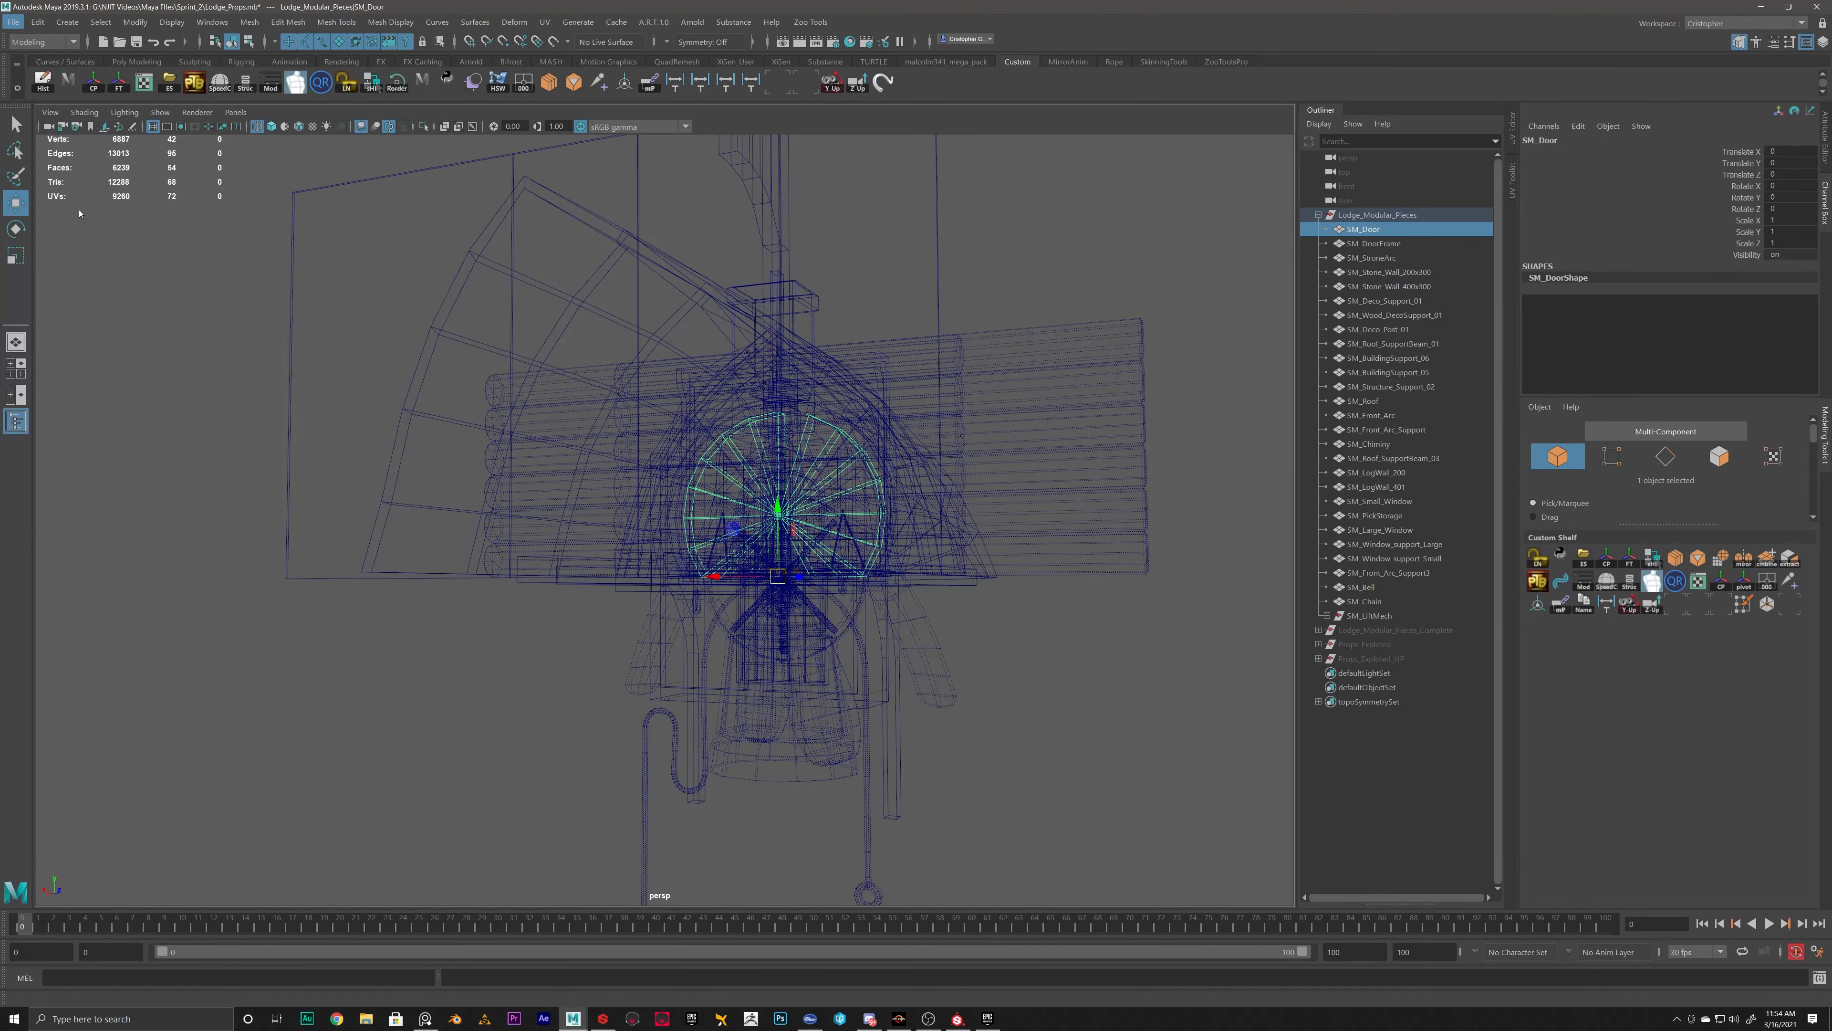
text(G:\NJIT Videos\Maya Files\Unreal_Export)
key(Return)
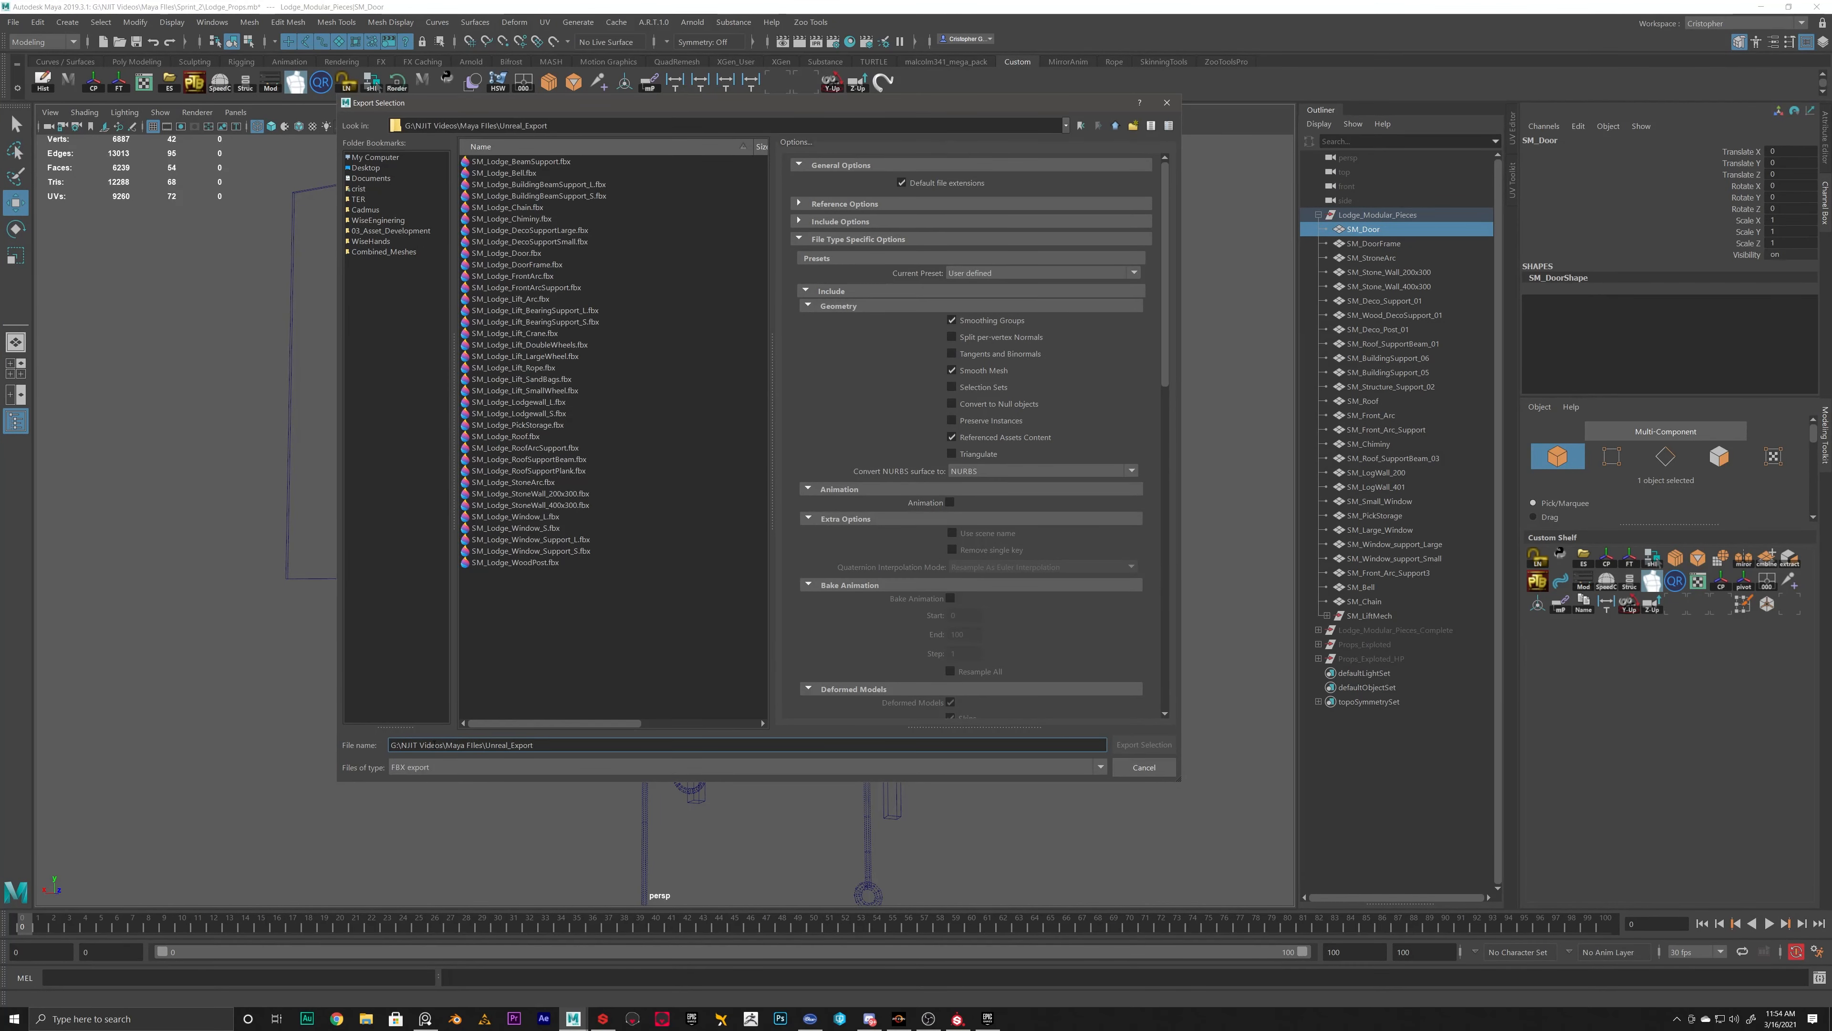
drag(544, 741, 248, 749)
key(ctrl+c)
key(BackSpace)
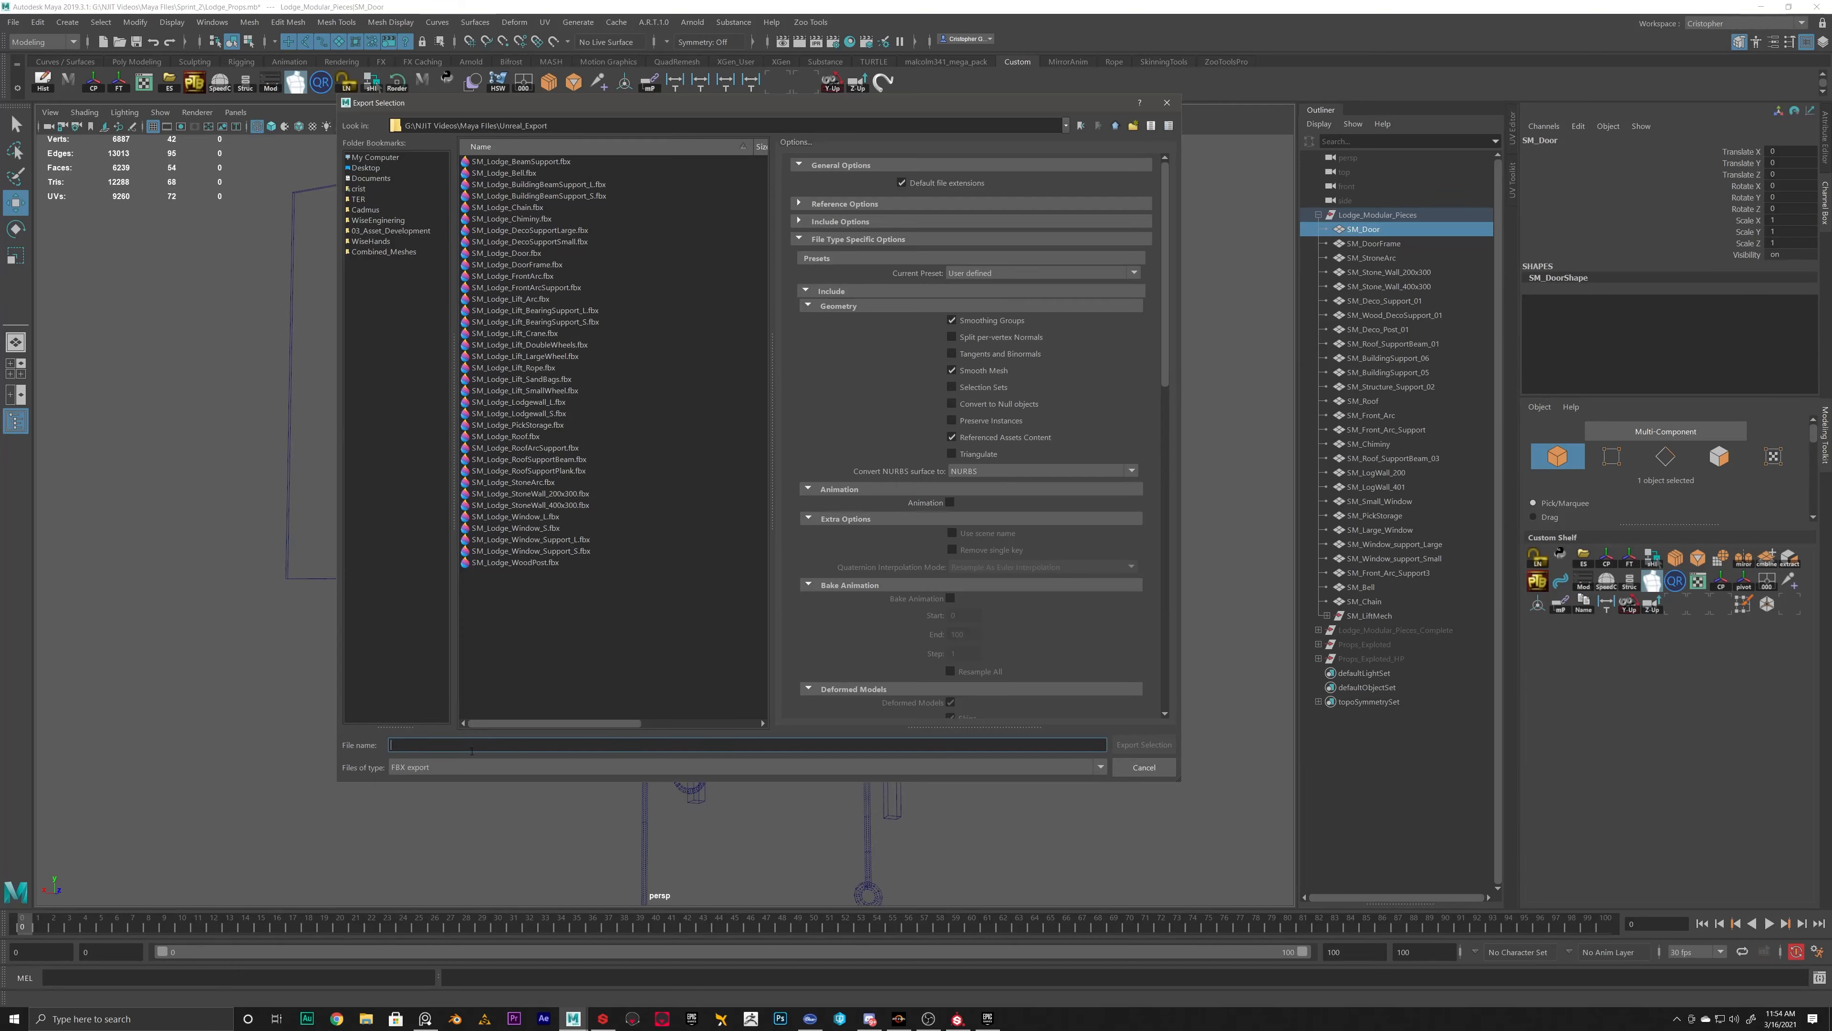
Review the existing SM_Lodge FBX files, from SM_Lodge_BeamSupport to SM_Lodge_Chiminy, and cancel the export
click(526, 163)
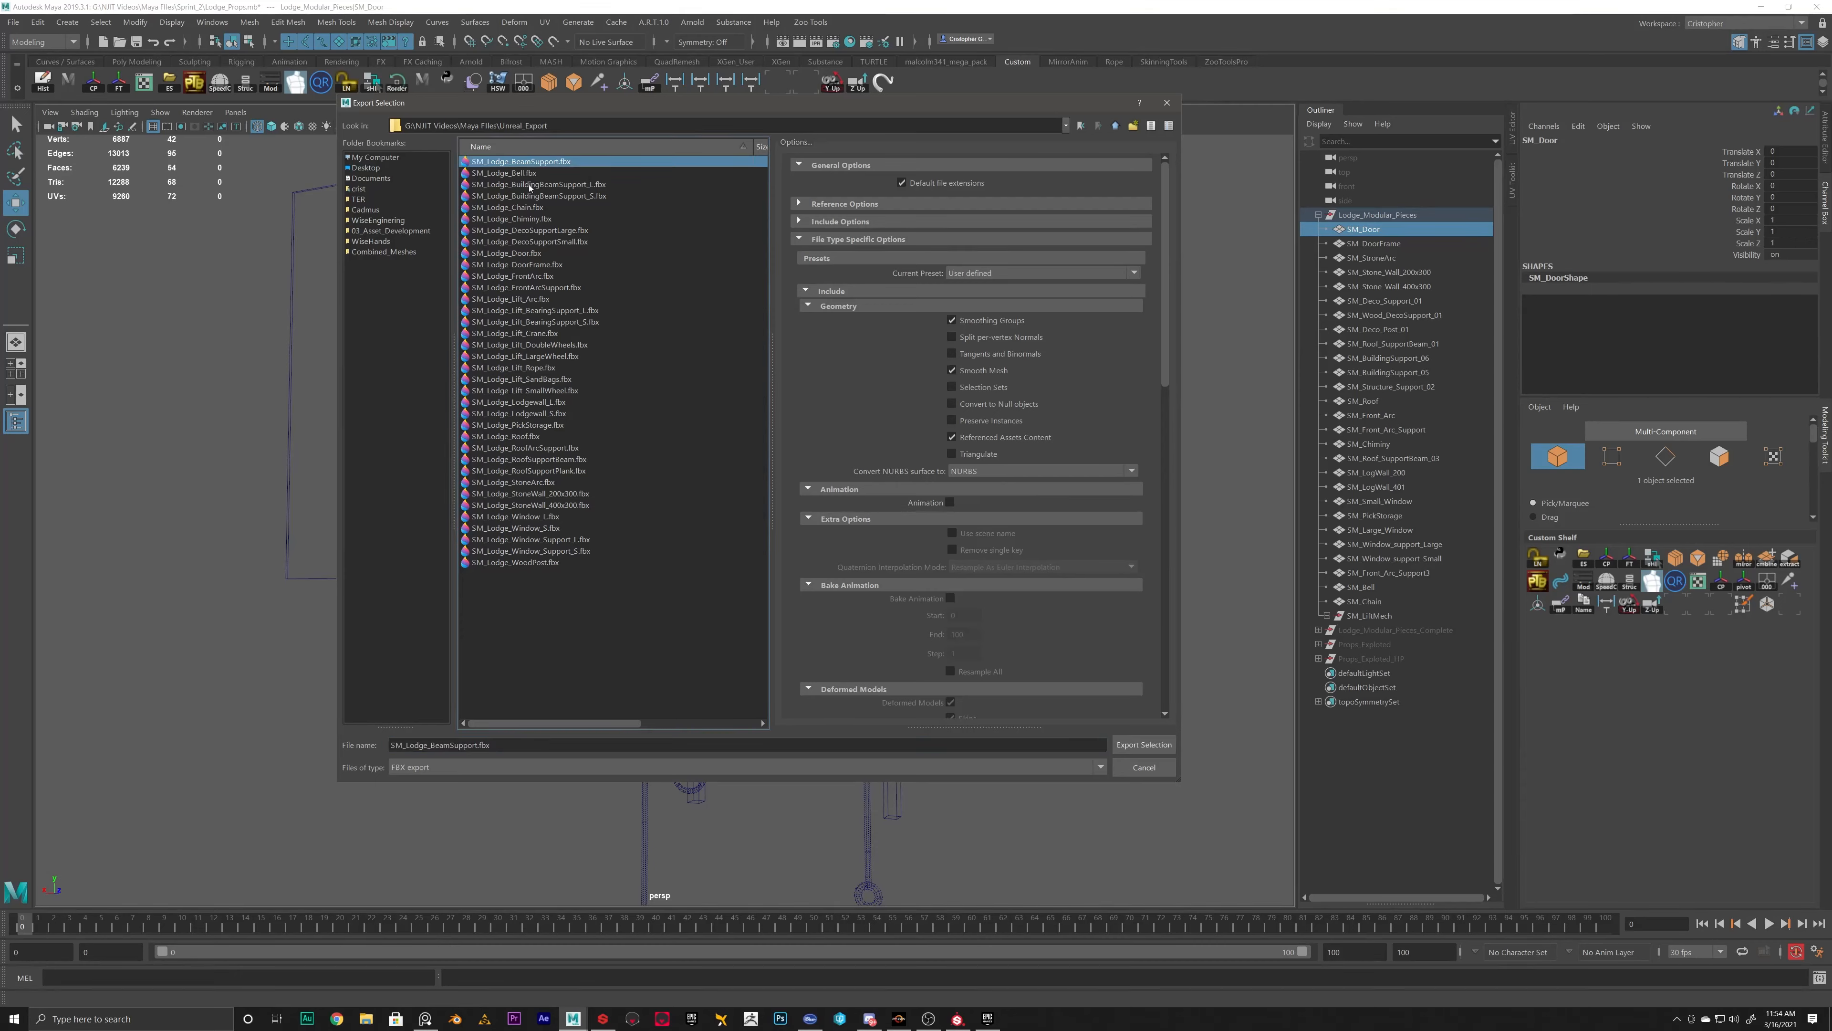
click(526, 174)
click(529, 185)
click(532, 207)
click(533, 219)
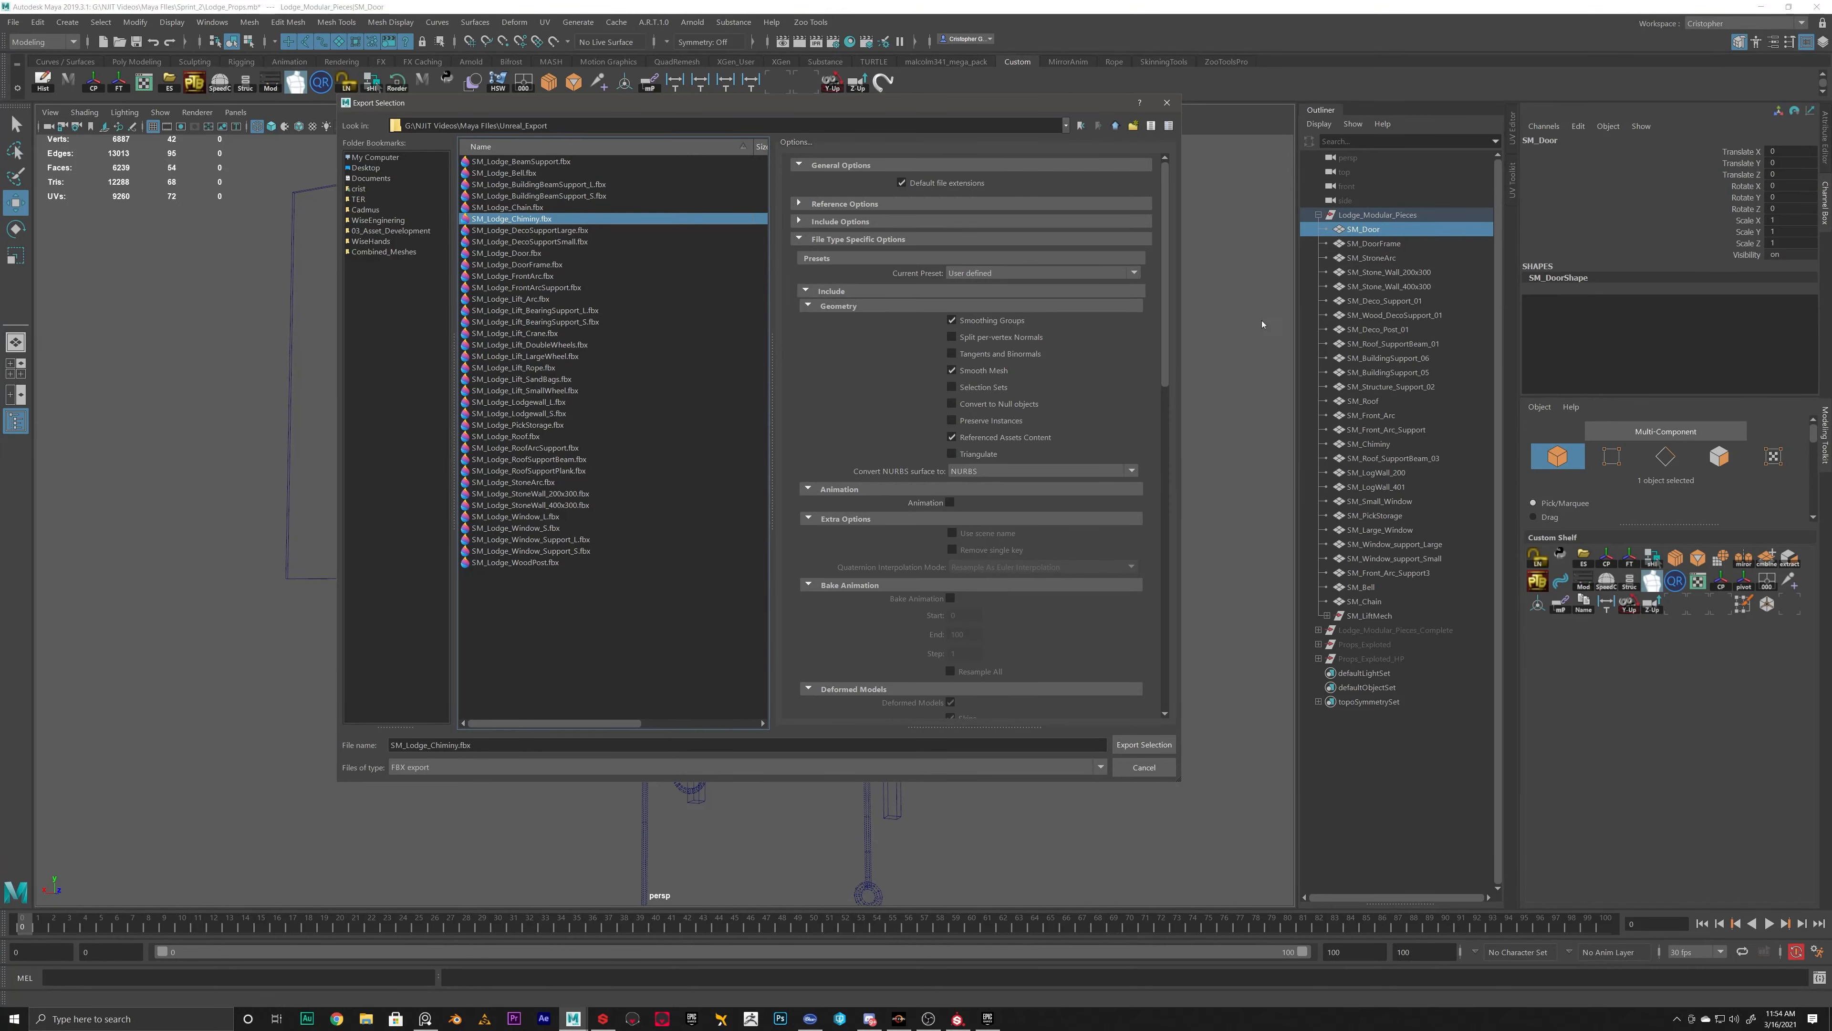
click(1325, 616)
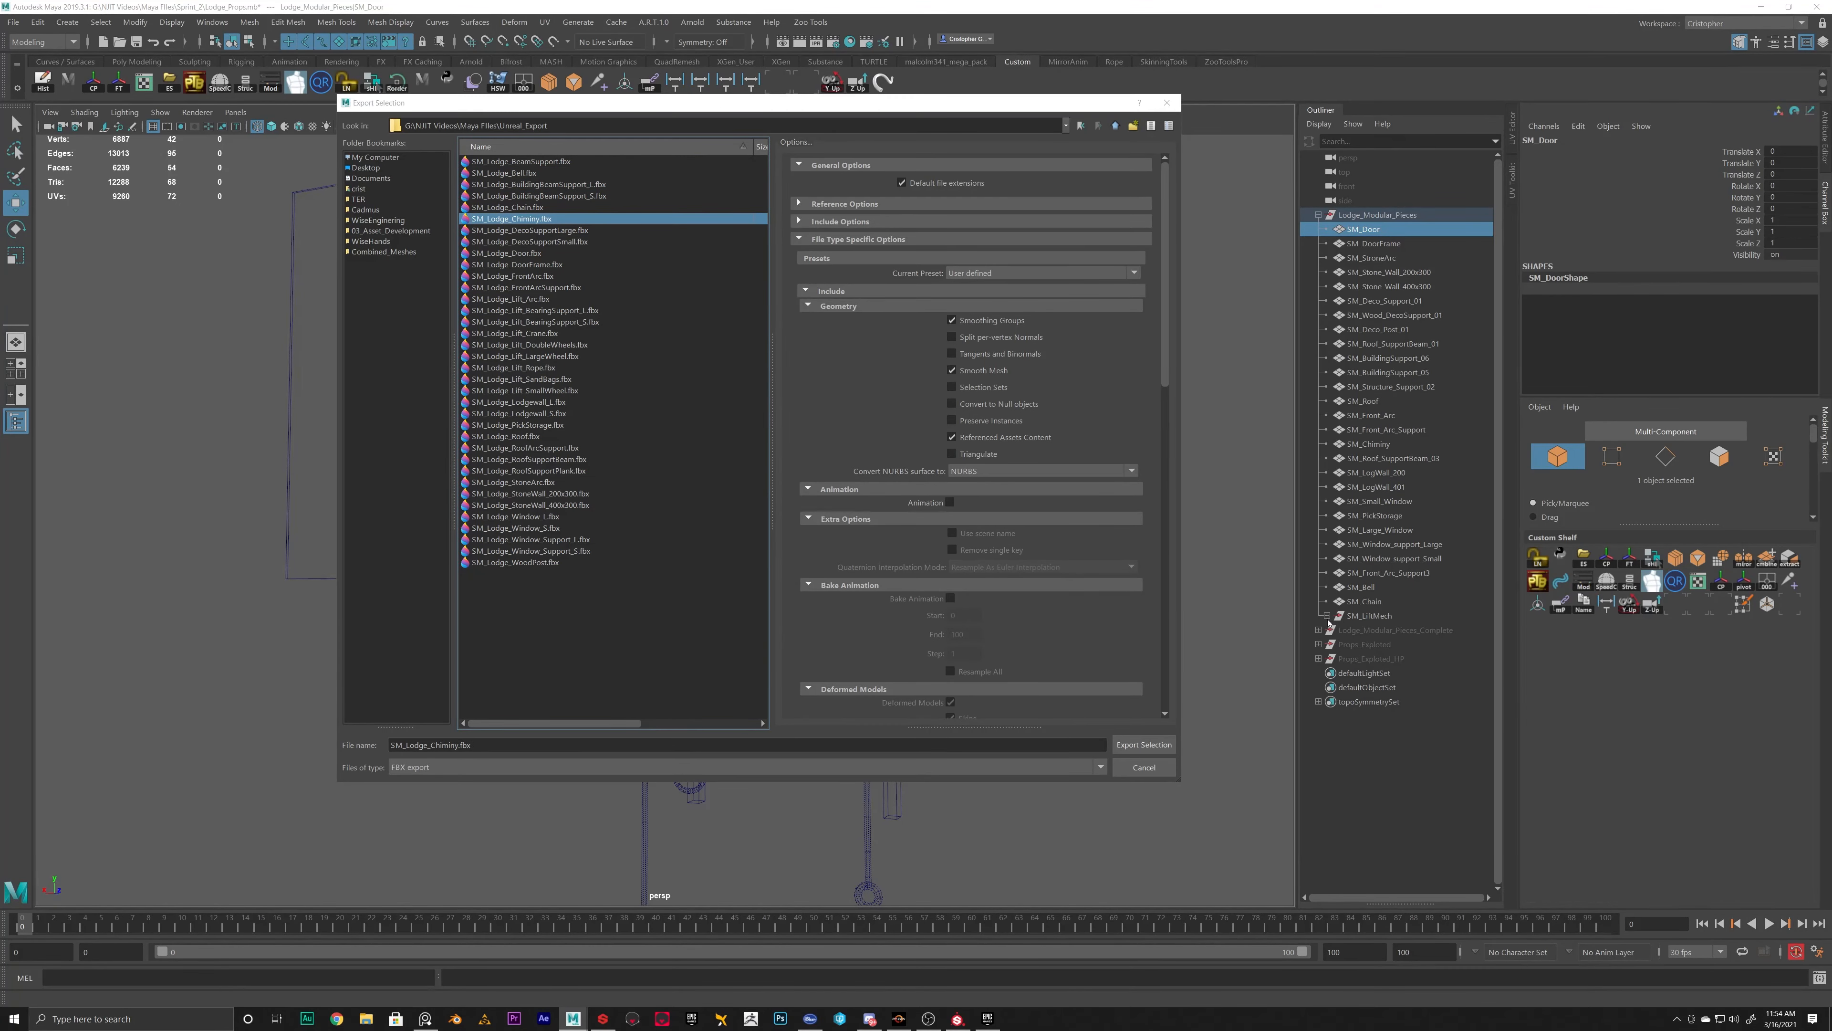
click(1147, 768)
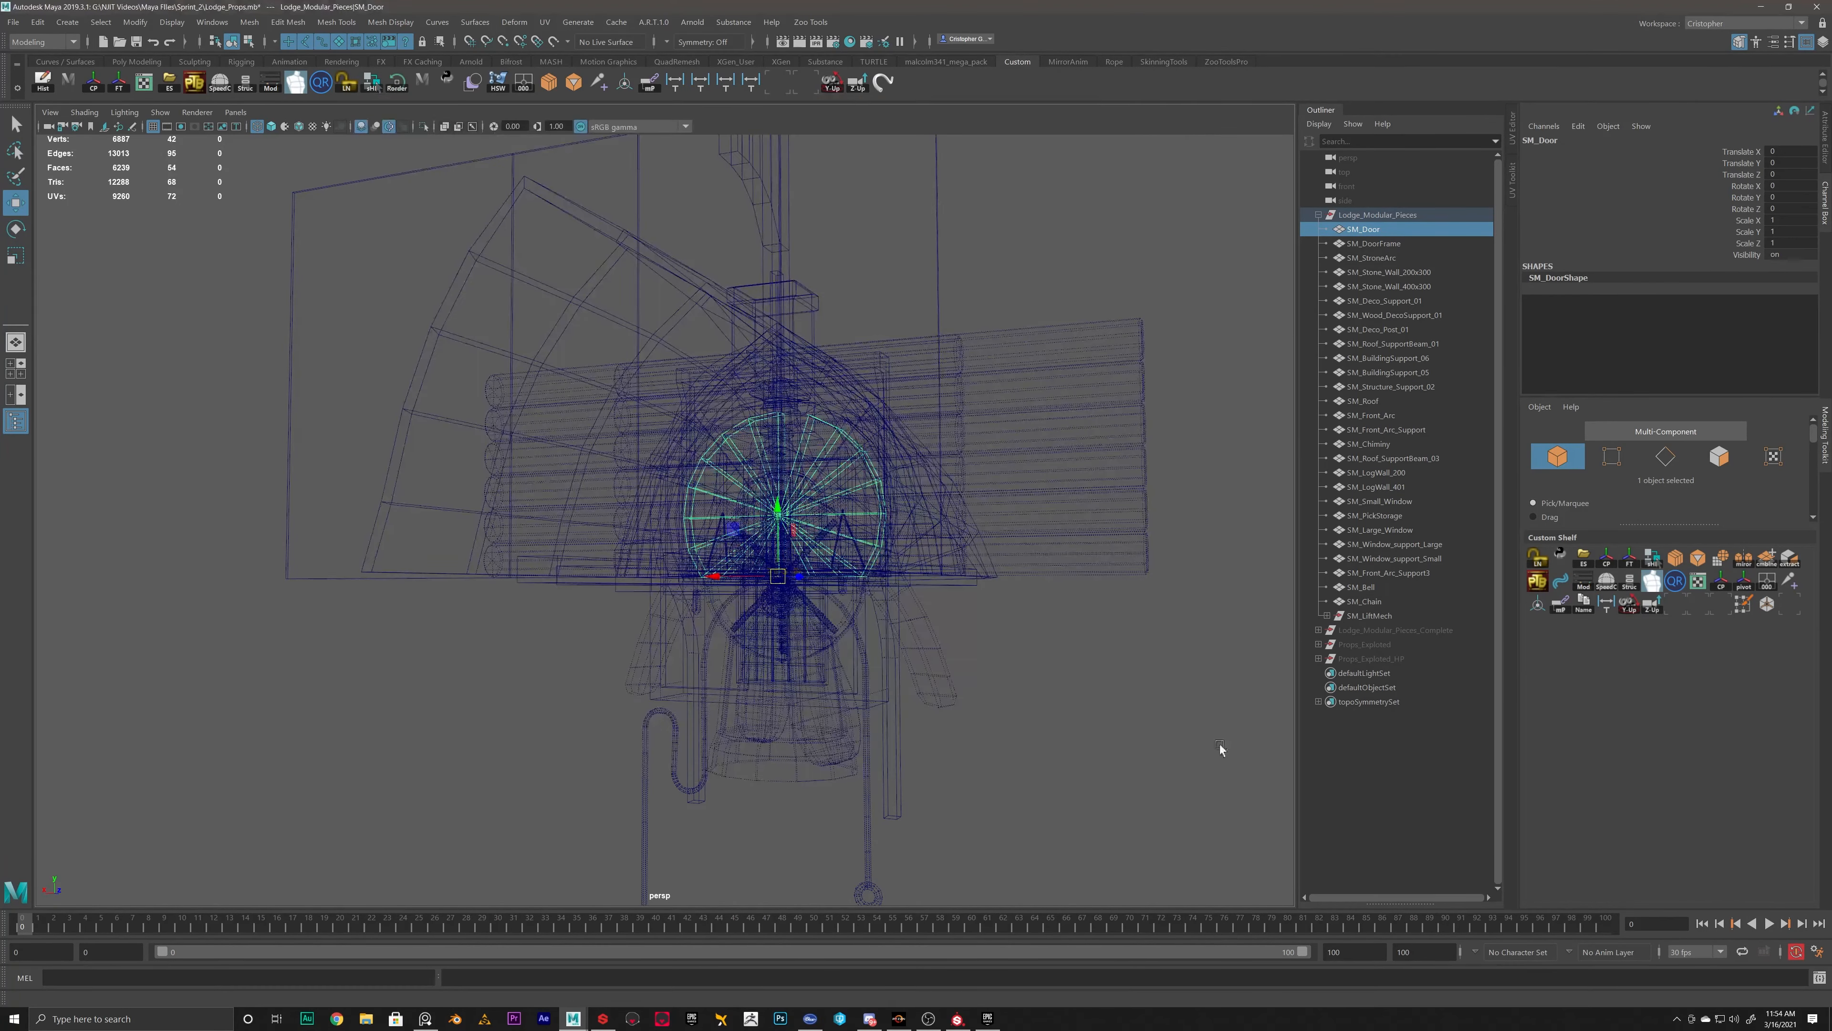
Expand the SM_LiftMech group, review the Unreal_Export folder through Export Selection again, and close the dialog without exporting
click(1327, 616)
click(14, 21)
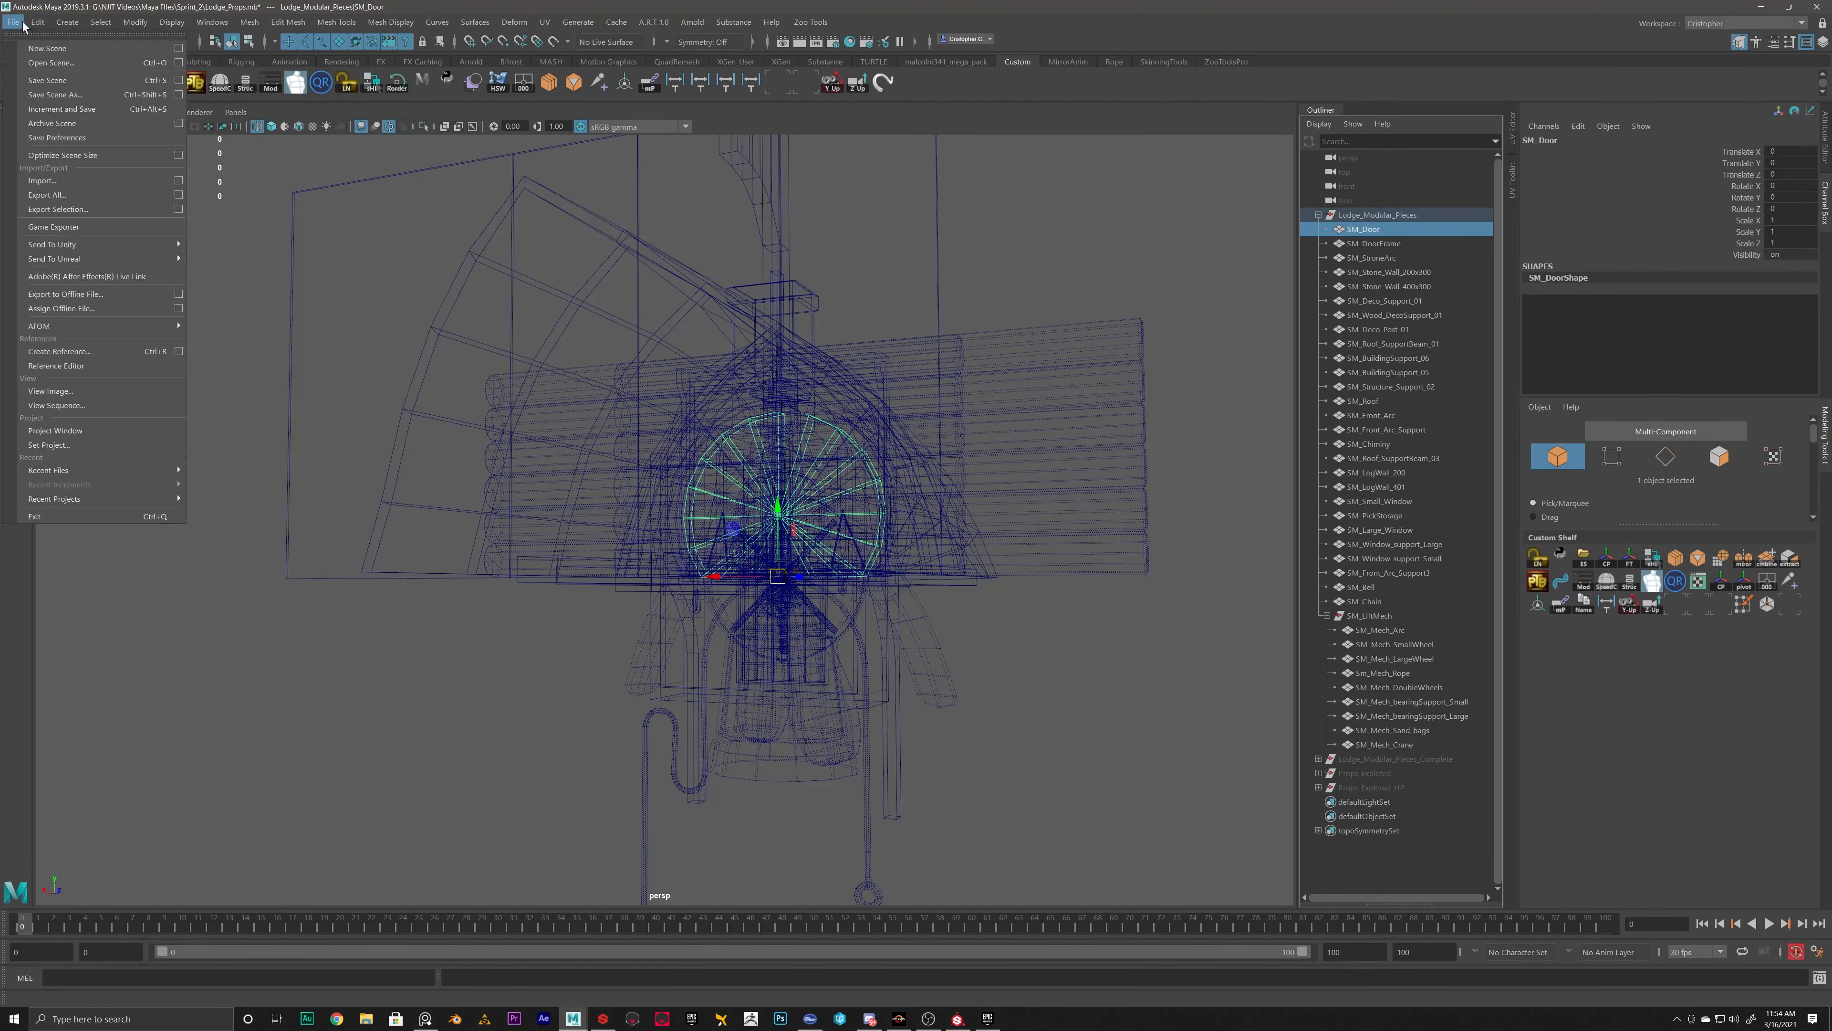
click(57, 208)
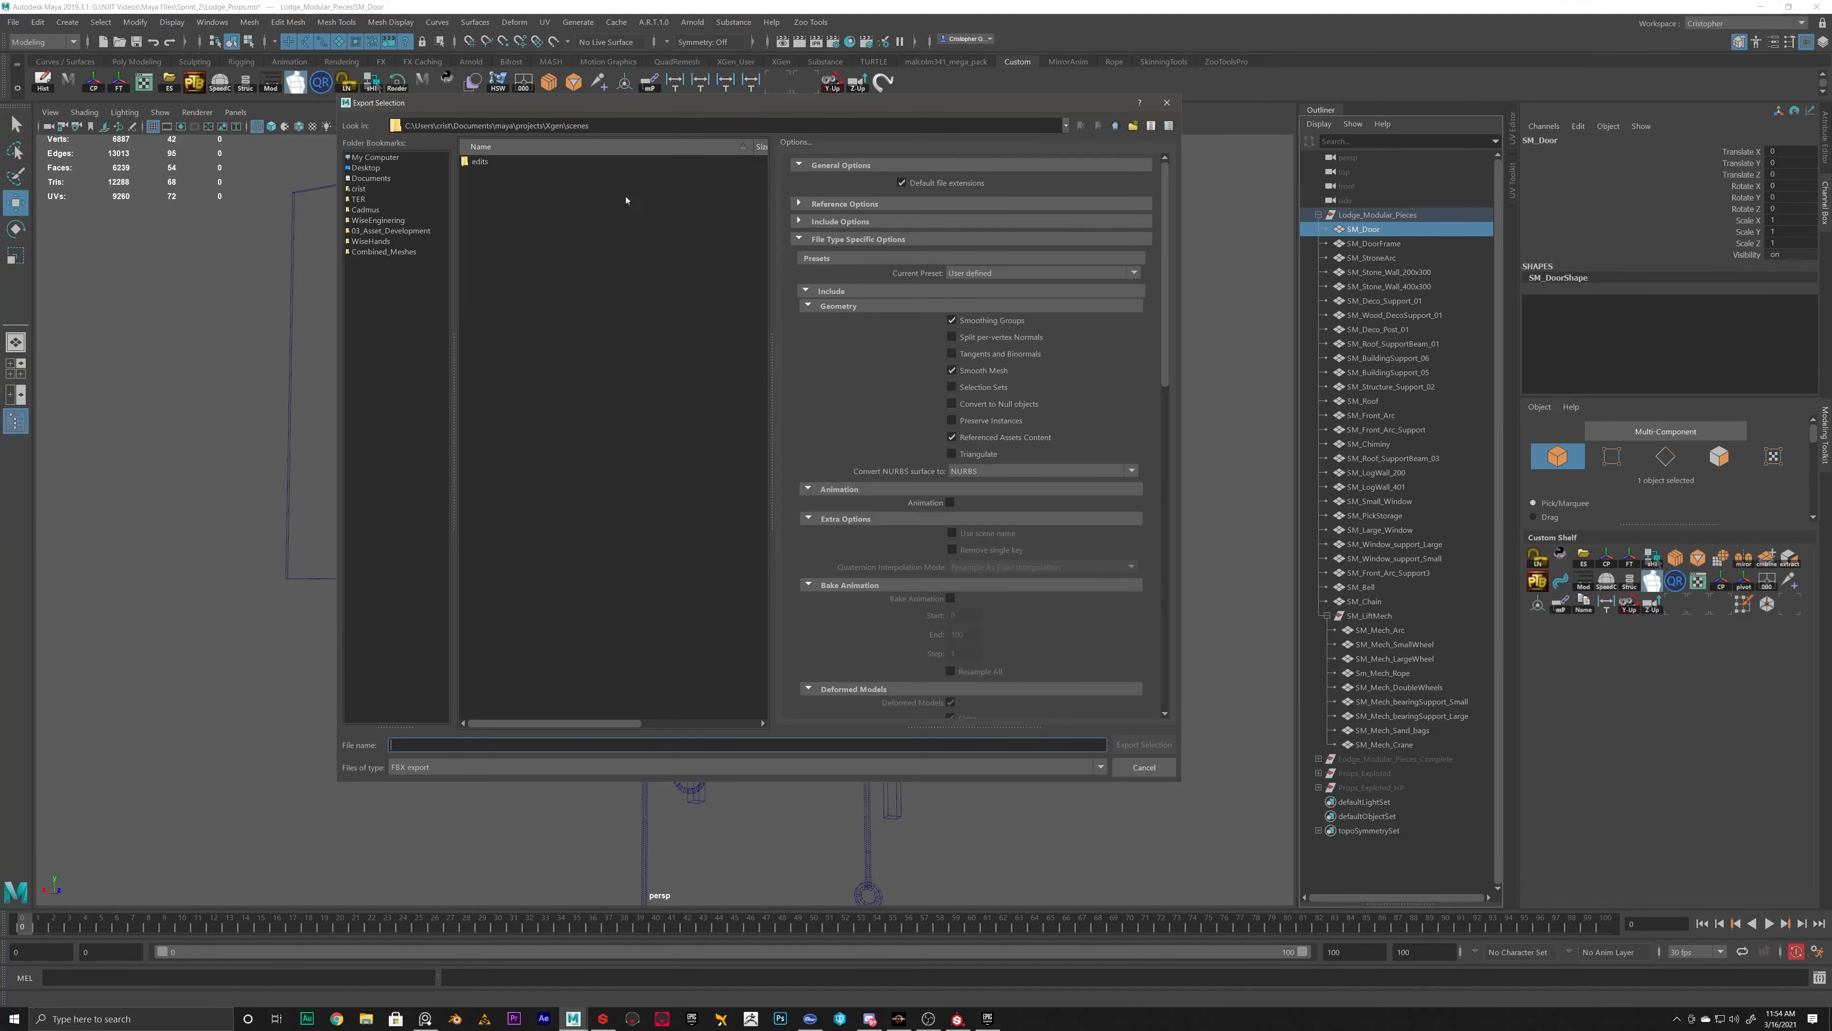
key(ctrl+v)
key(Return)
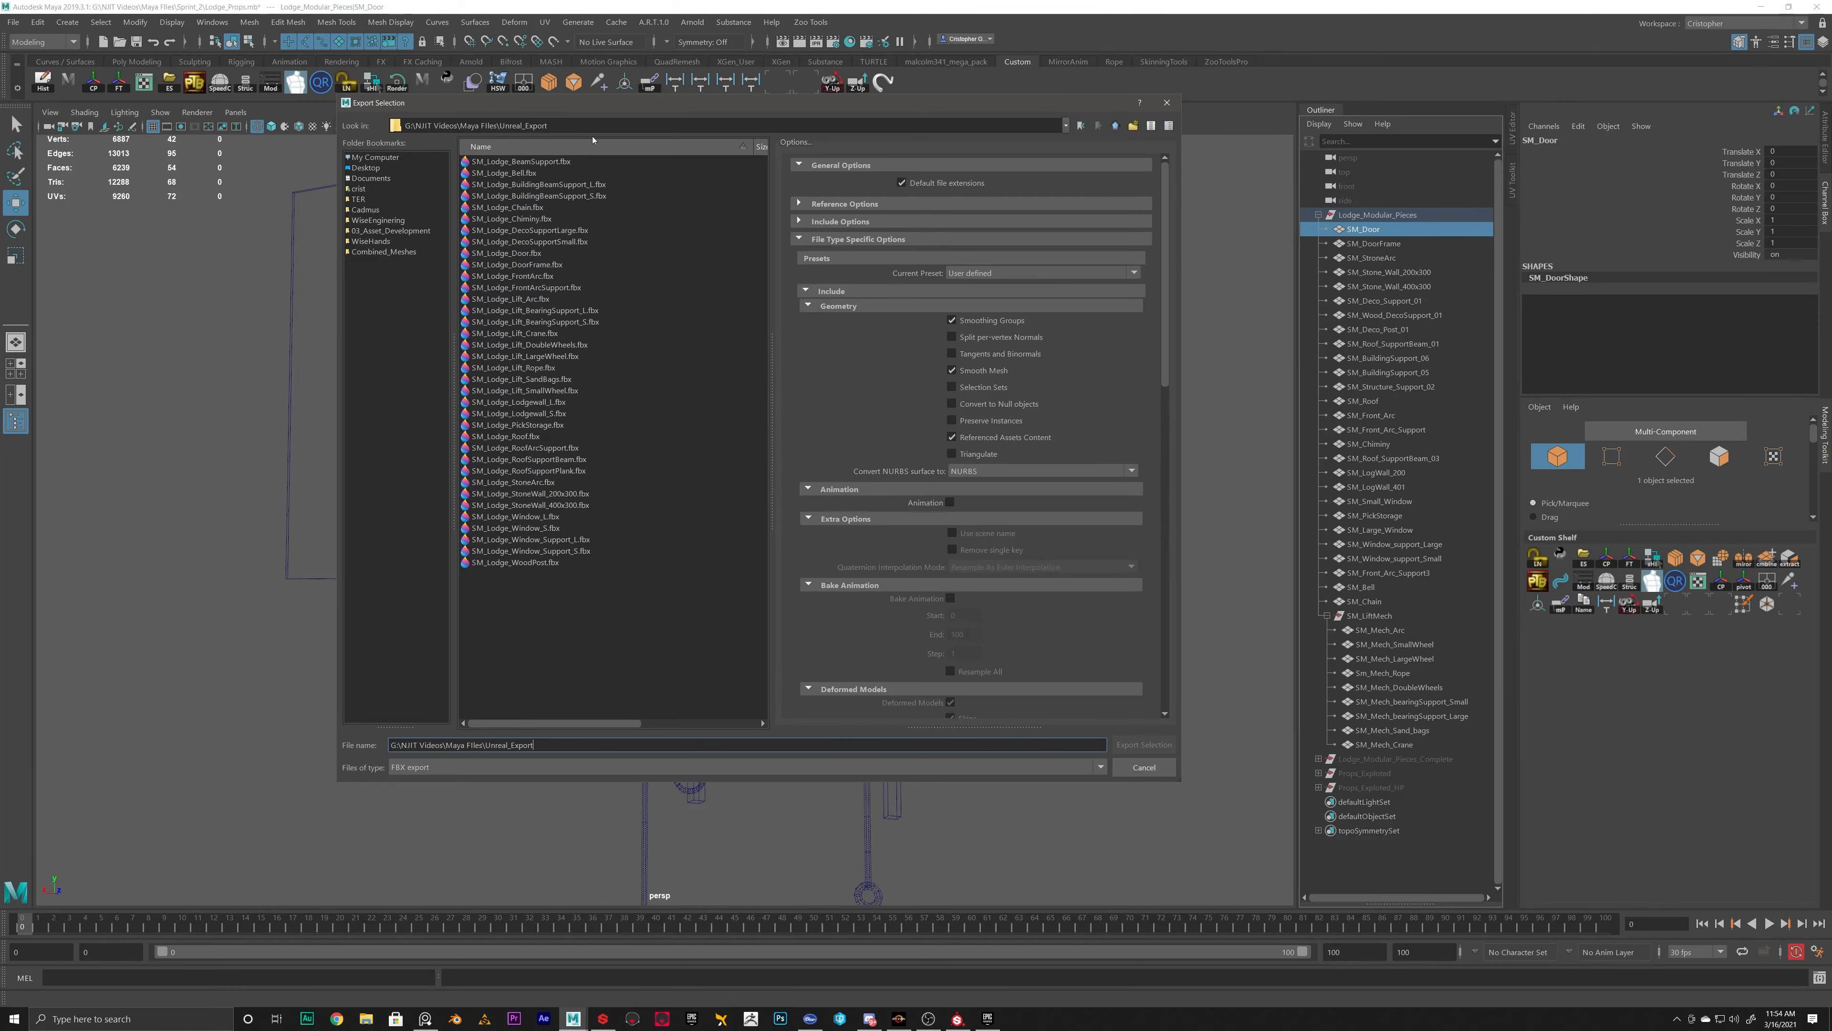
click(1169, 103)
Select SM_LogWall_401 and collapse the Lodge_Modular_Pieces group
click(1143, 379)
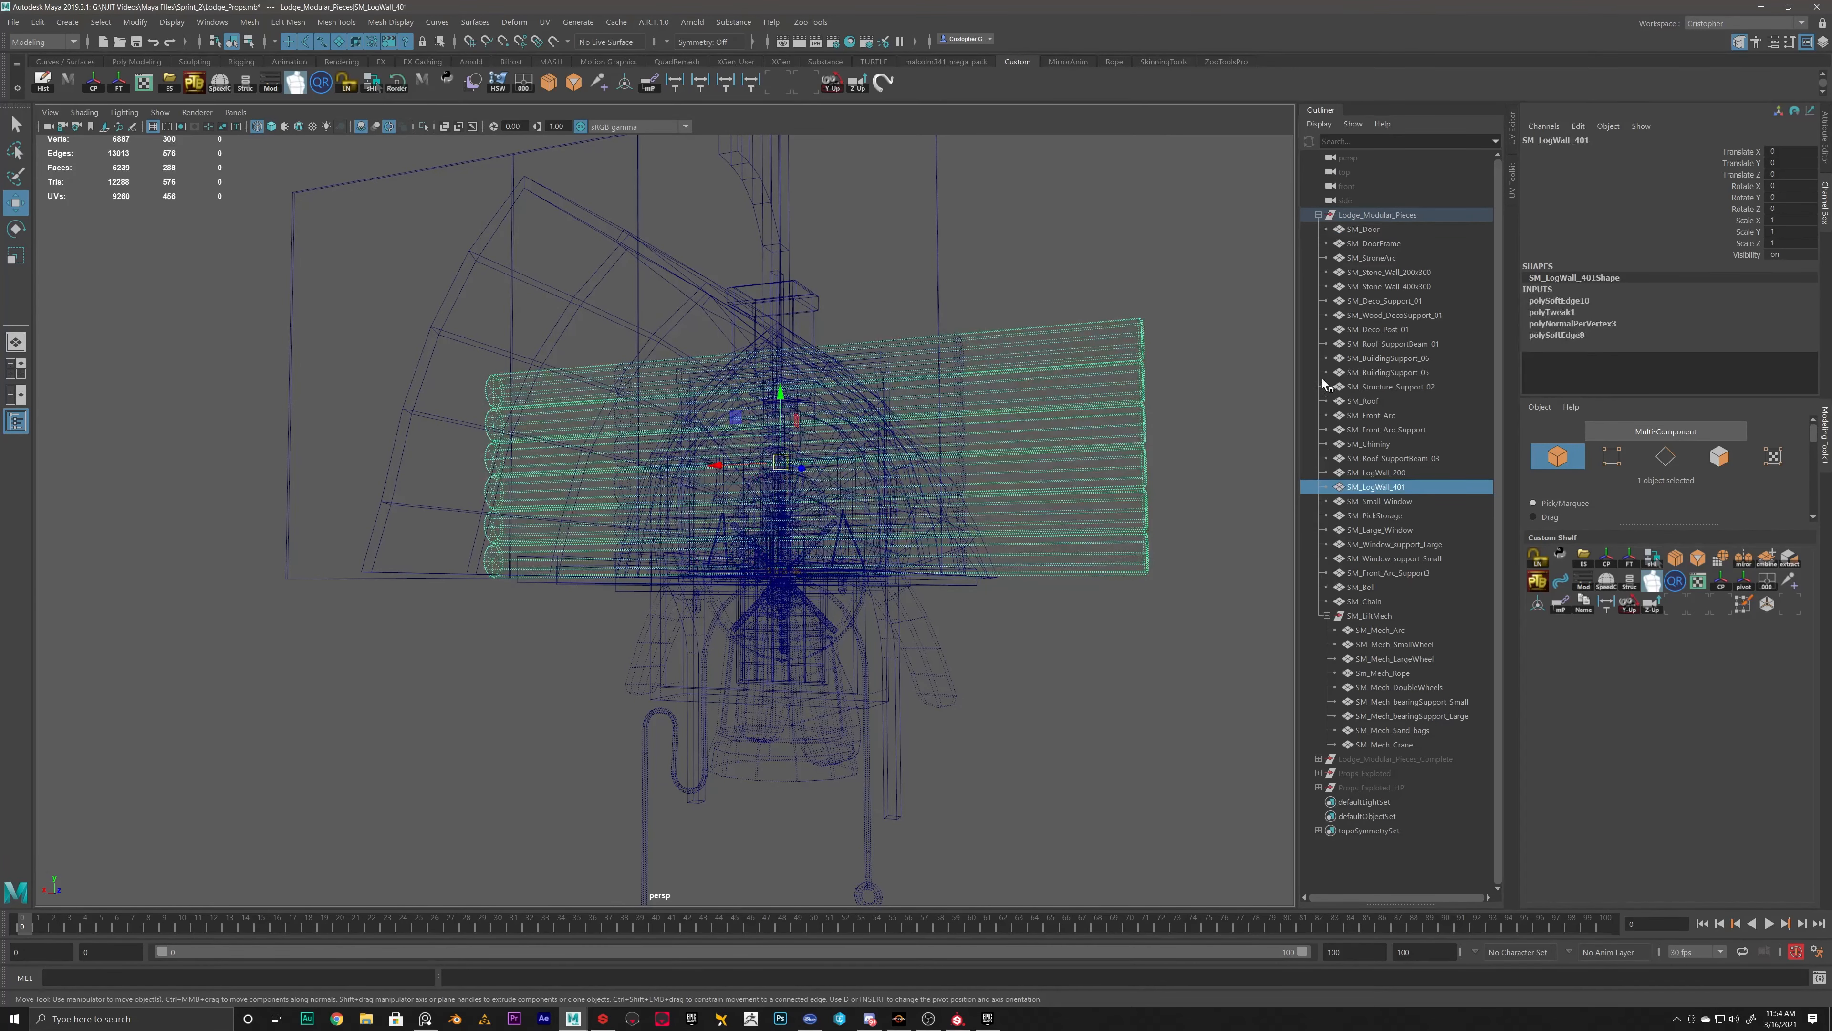
click(1318, 216)
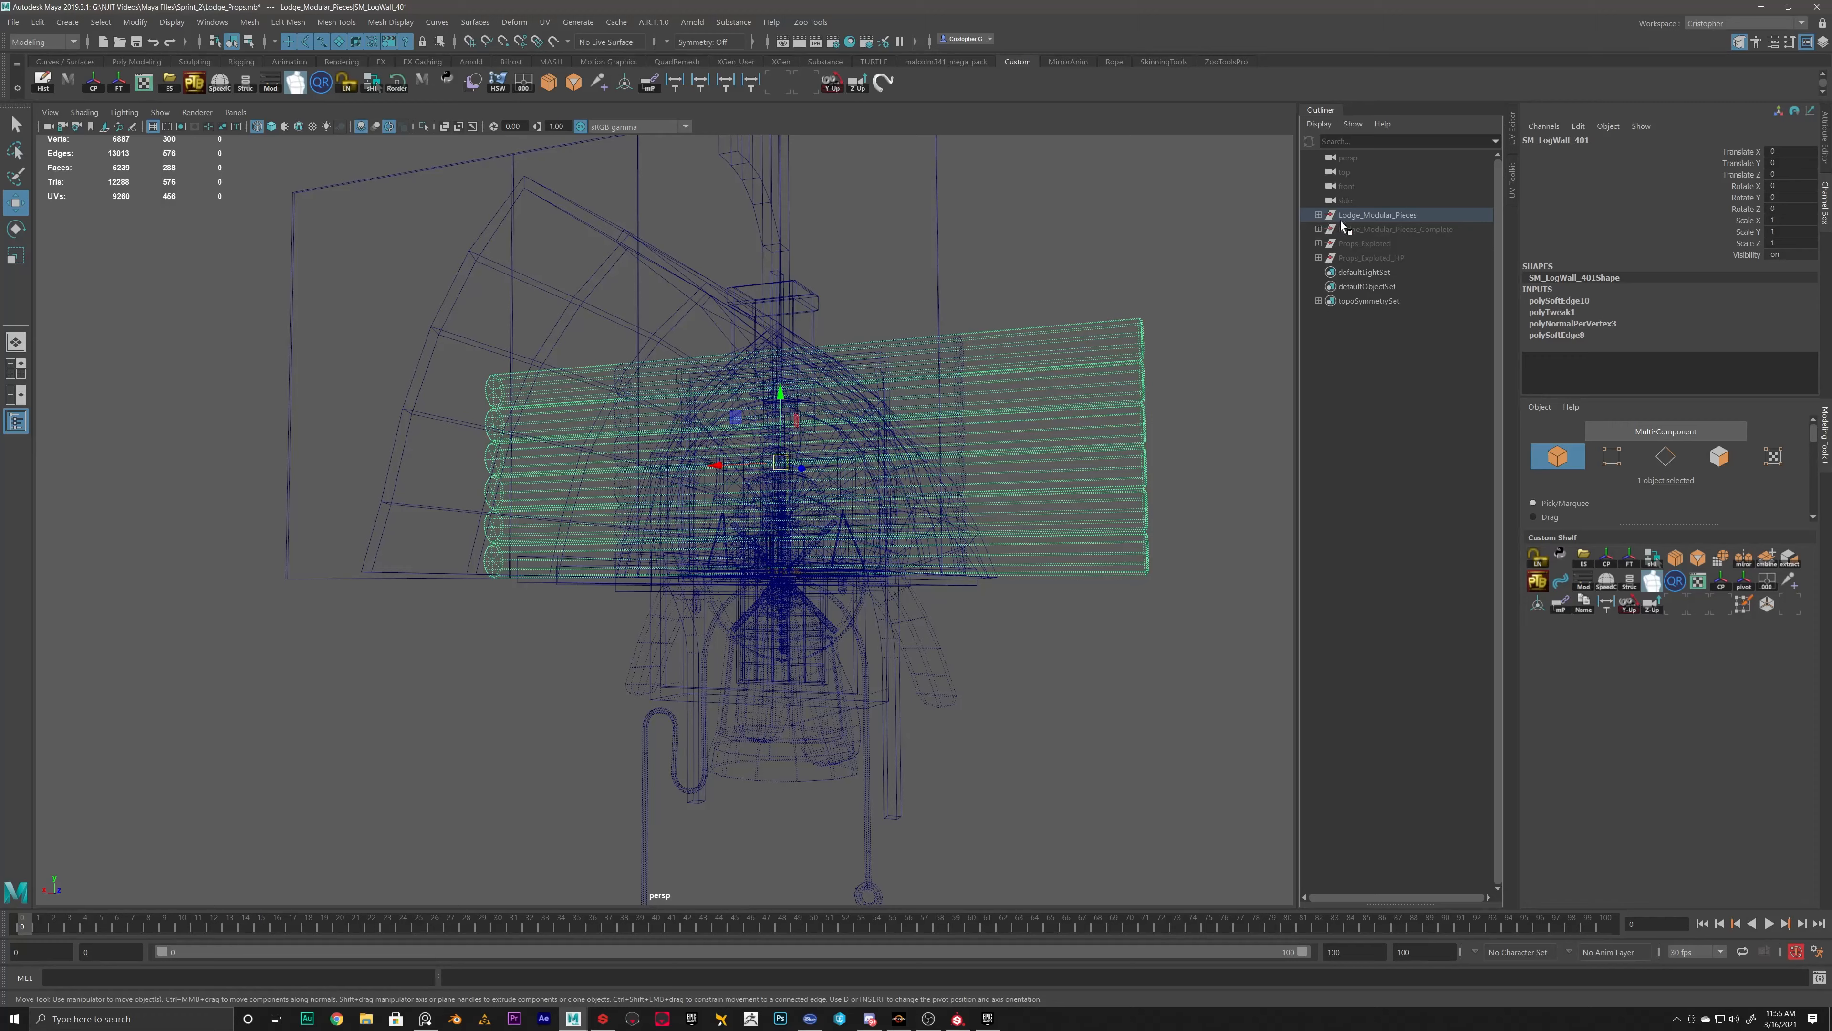
Hide the Lodge_Modular_Pieces group and show the Props_Exploded group
click(1349, 216)
key(h)
click(1365, 243)
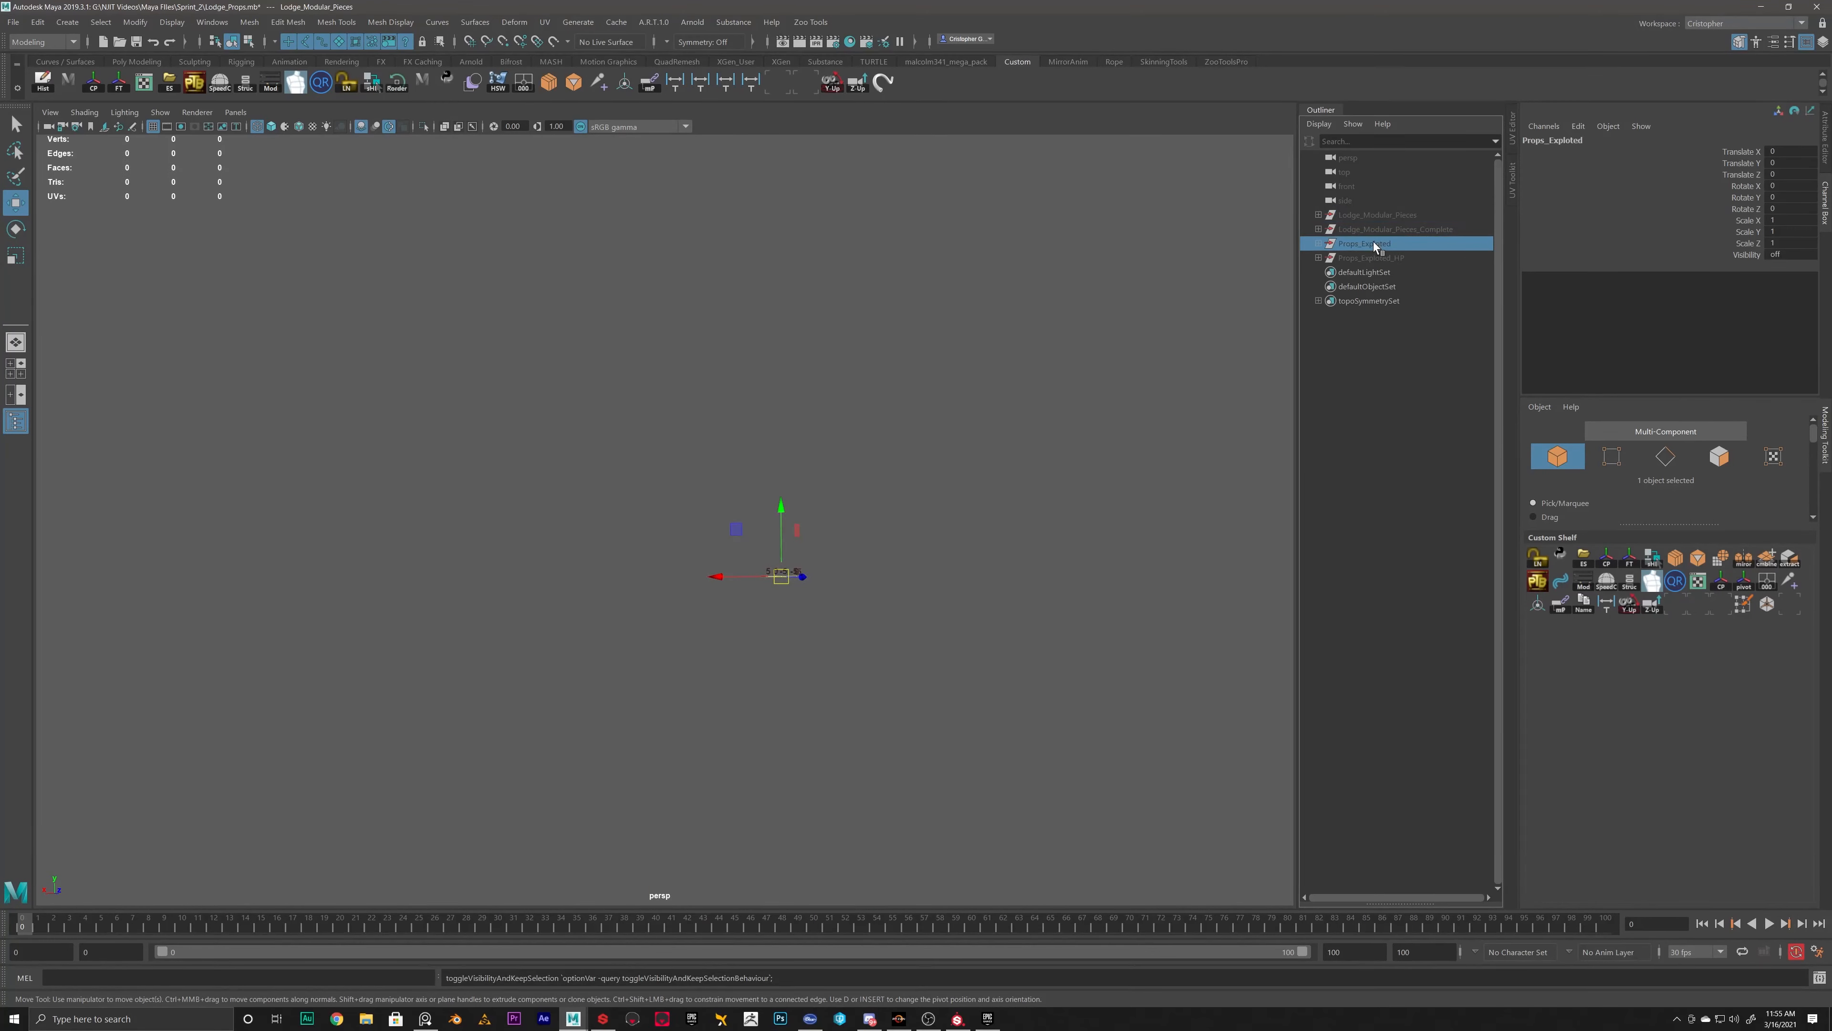
key(h)
alt+drag(1003, 353, 577, 556)
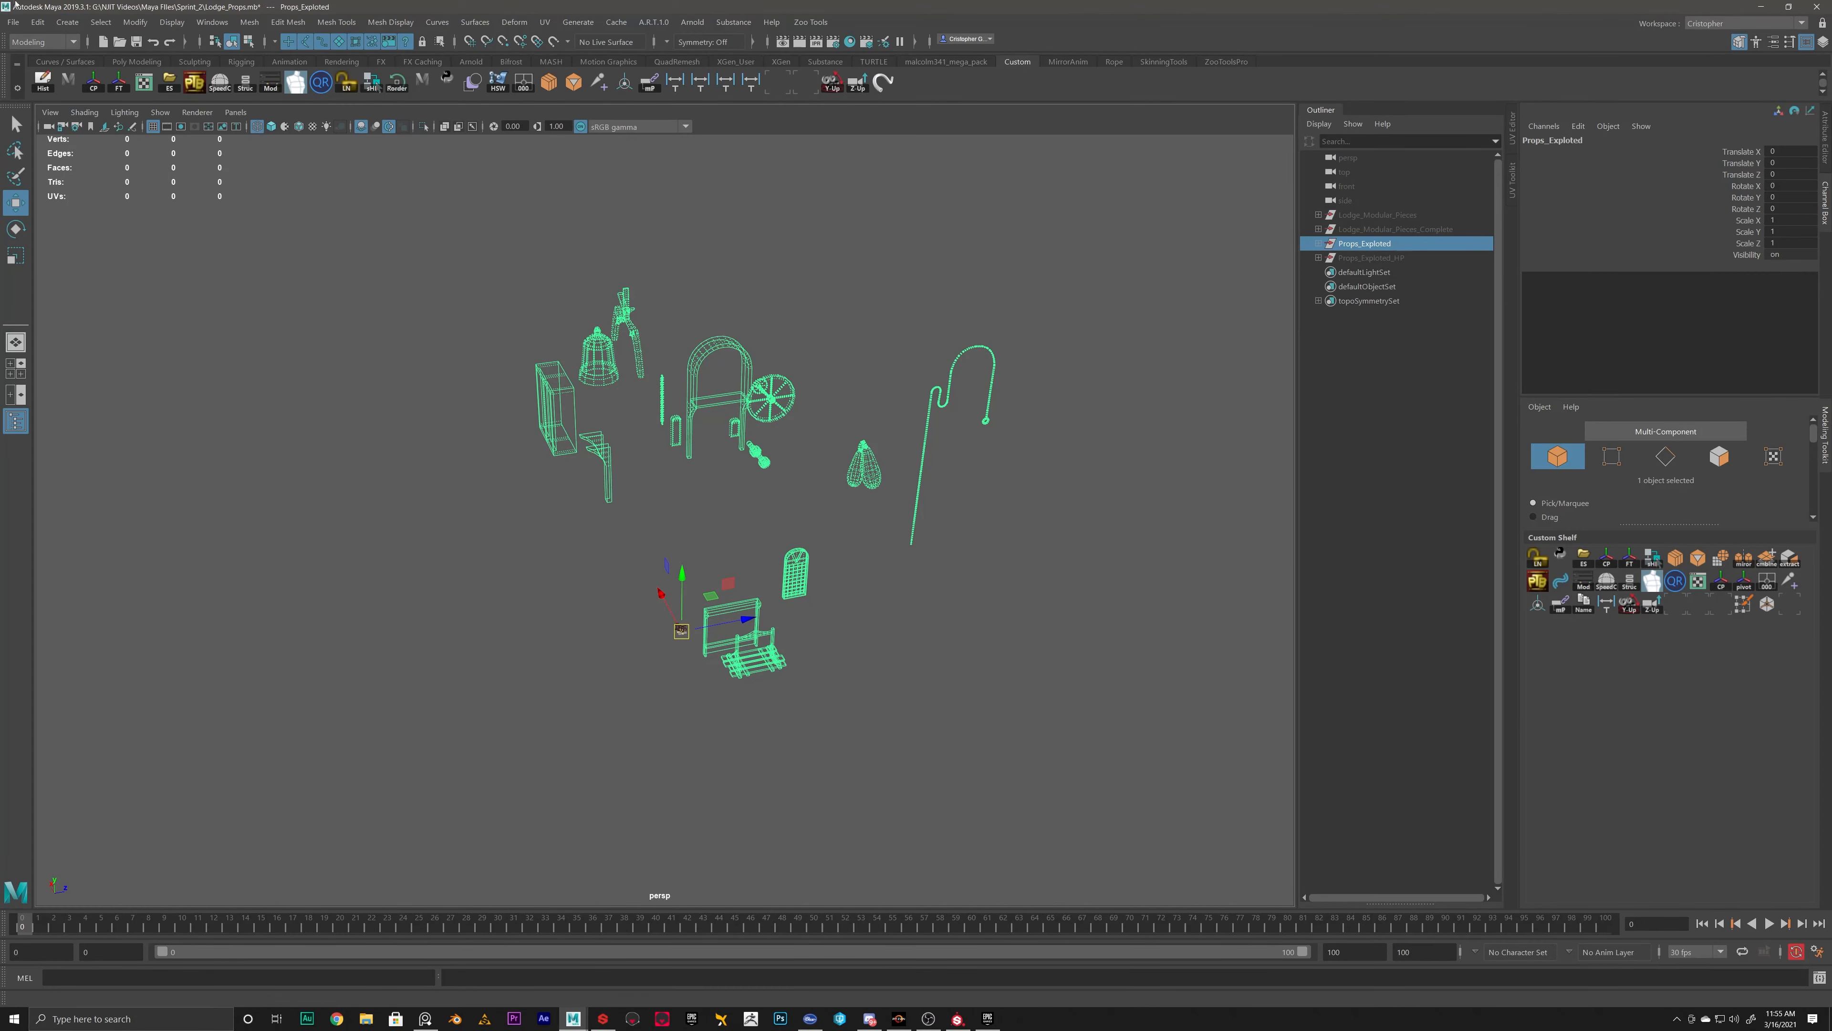
Export the Props_Exploded group through Export Selection as SM_Props_Substance.fbx in the Sprint_2 HP folder
click(13, 21)
click(58, 209)
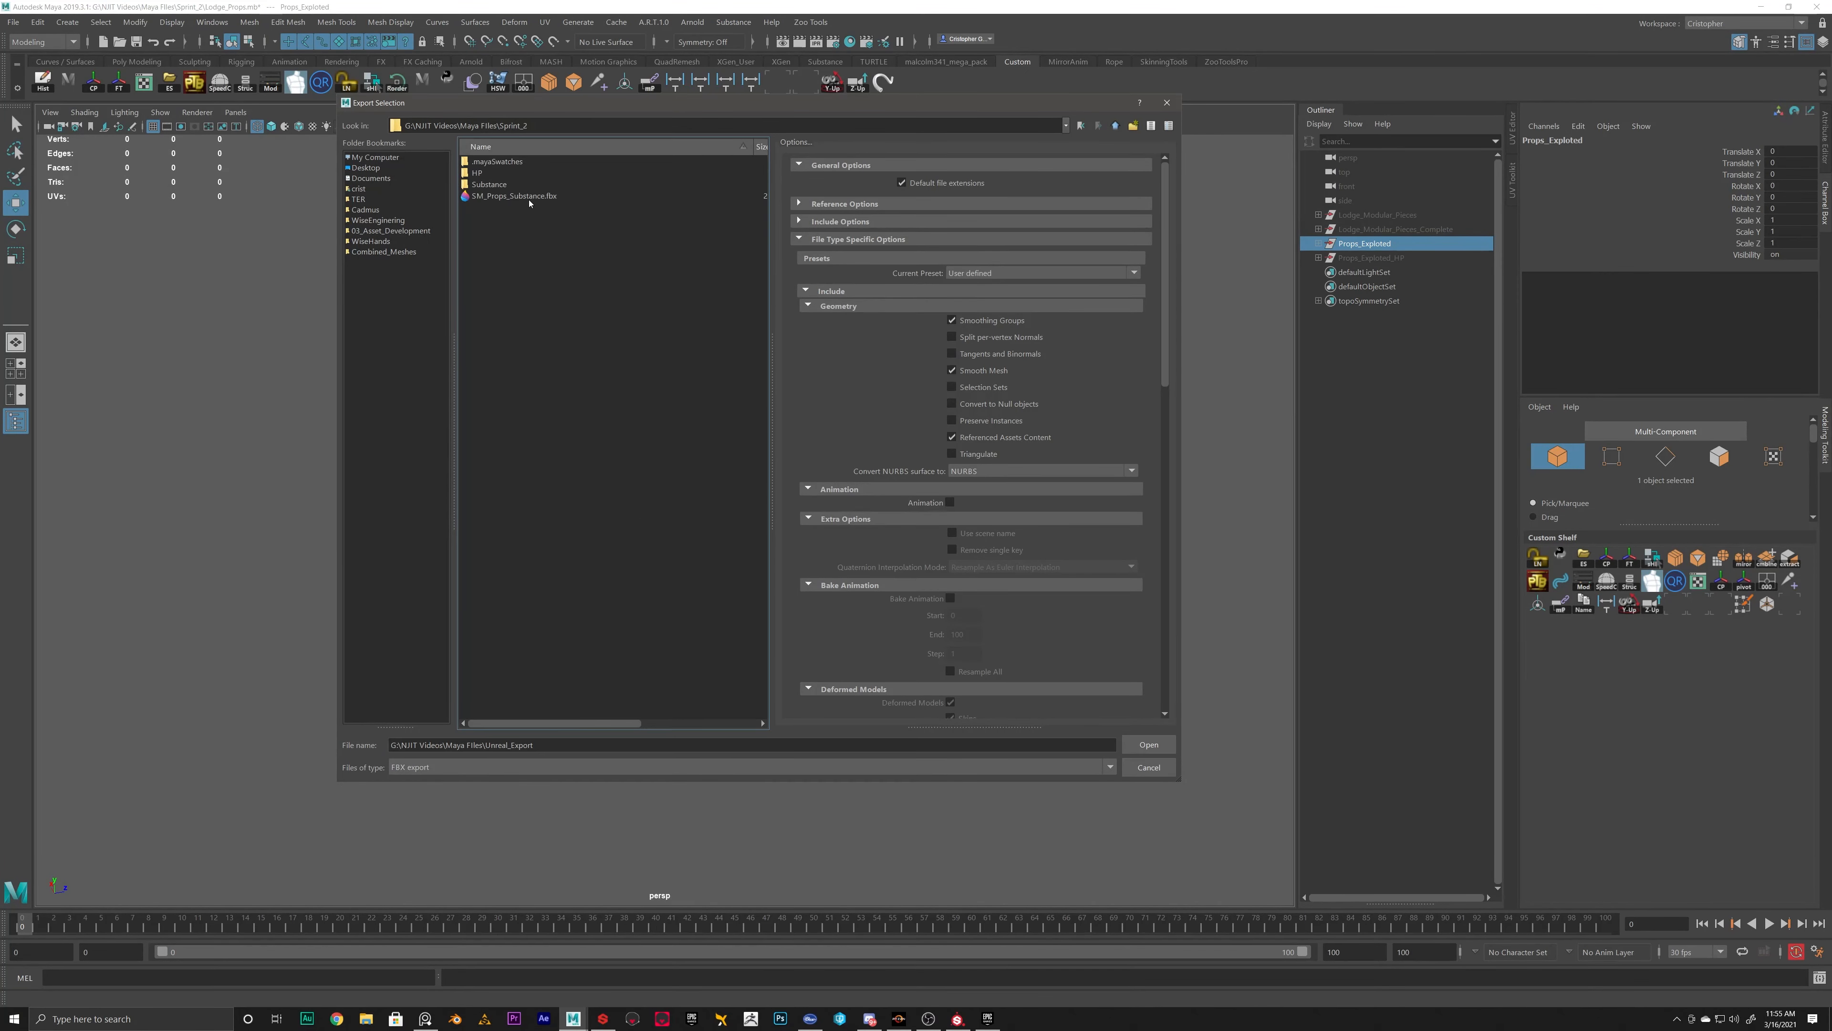
click(515, 195)
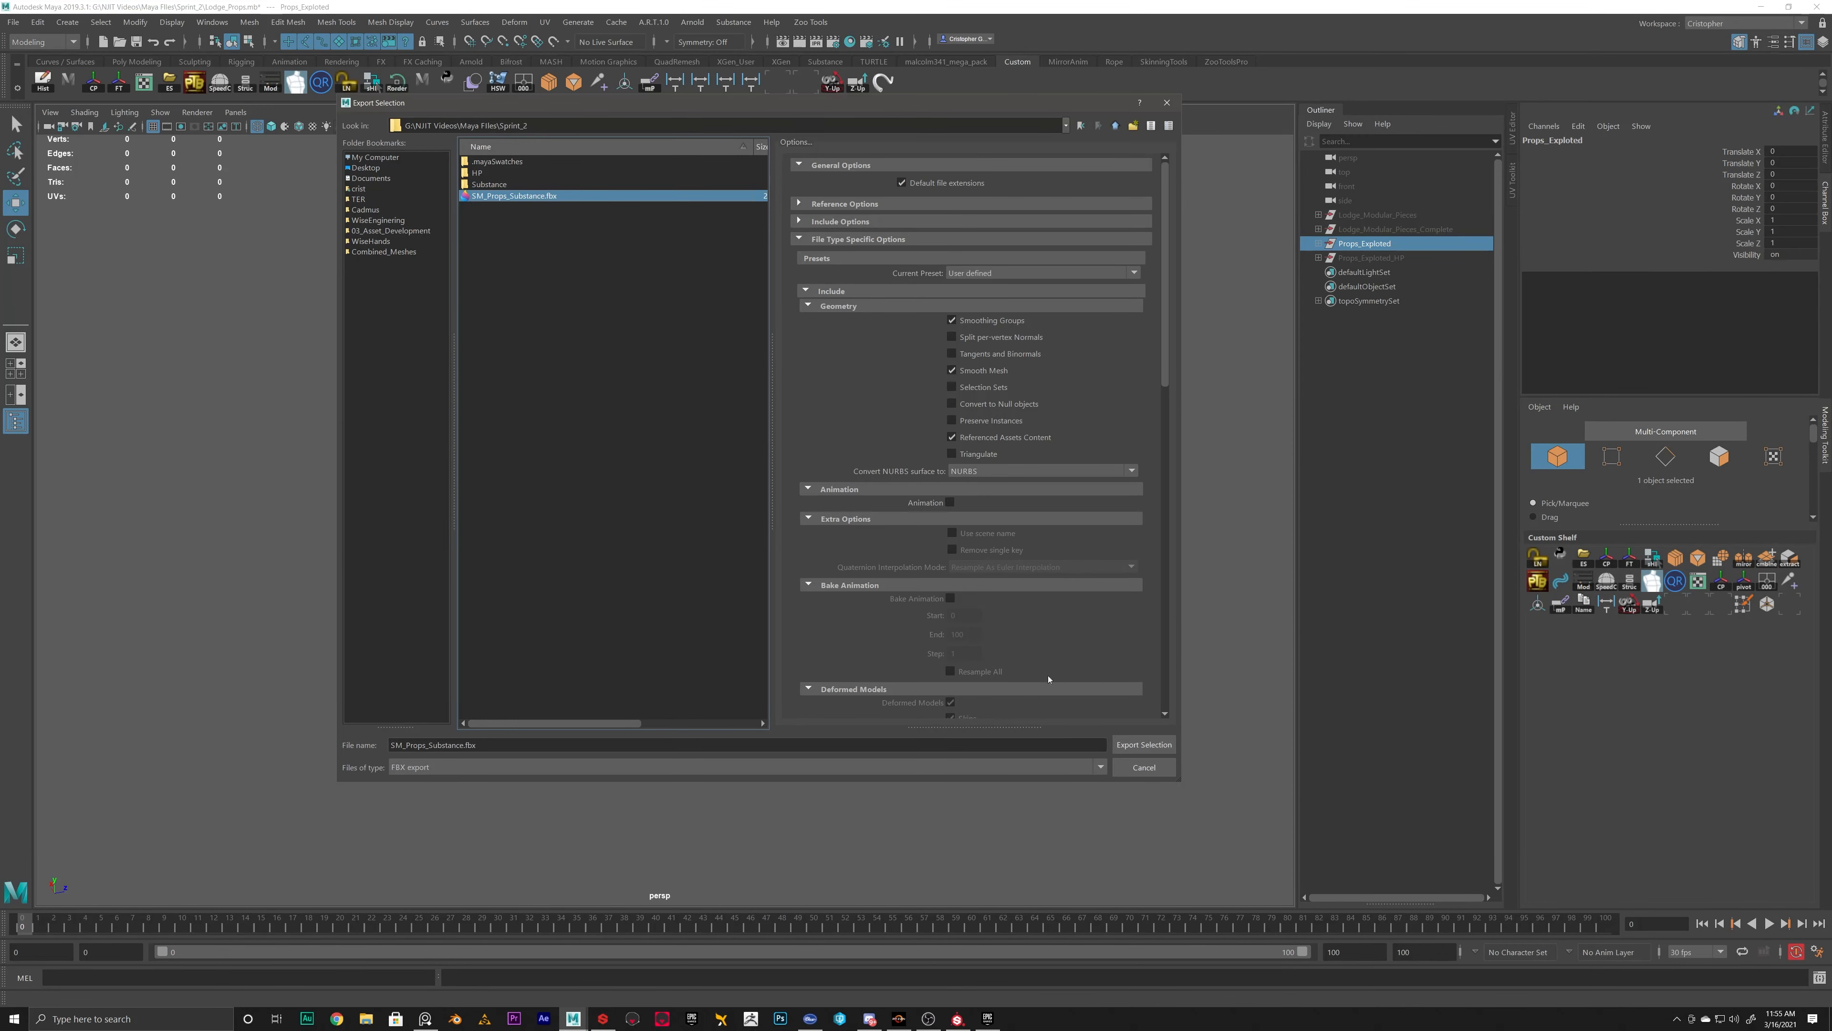
double_click(521, 173)
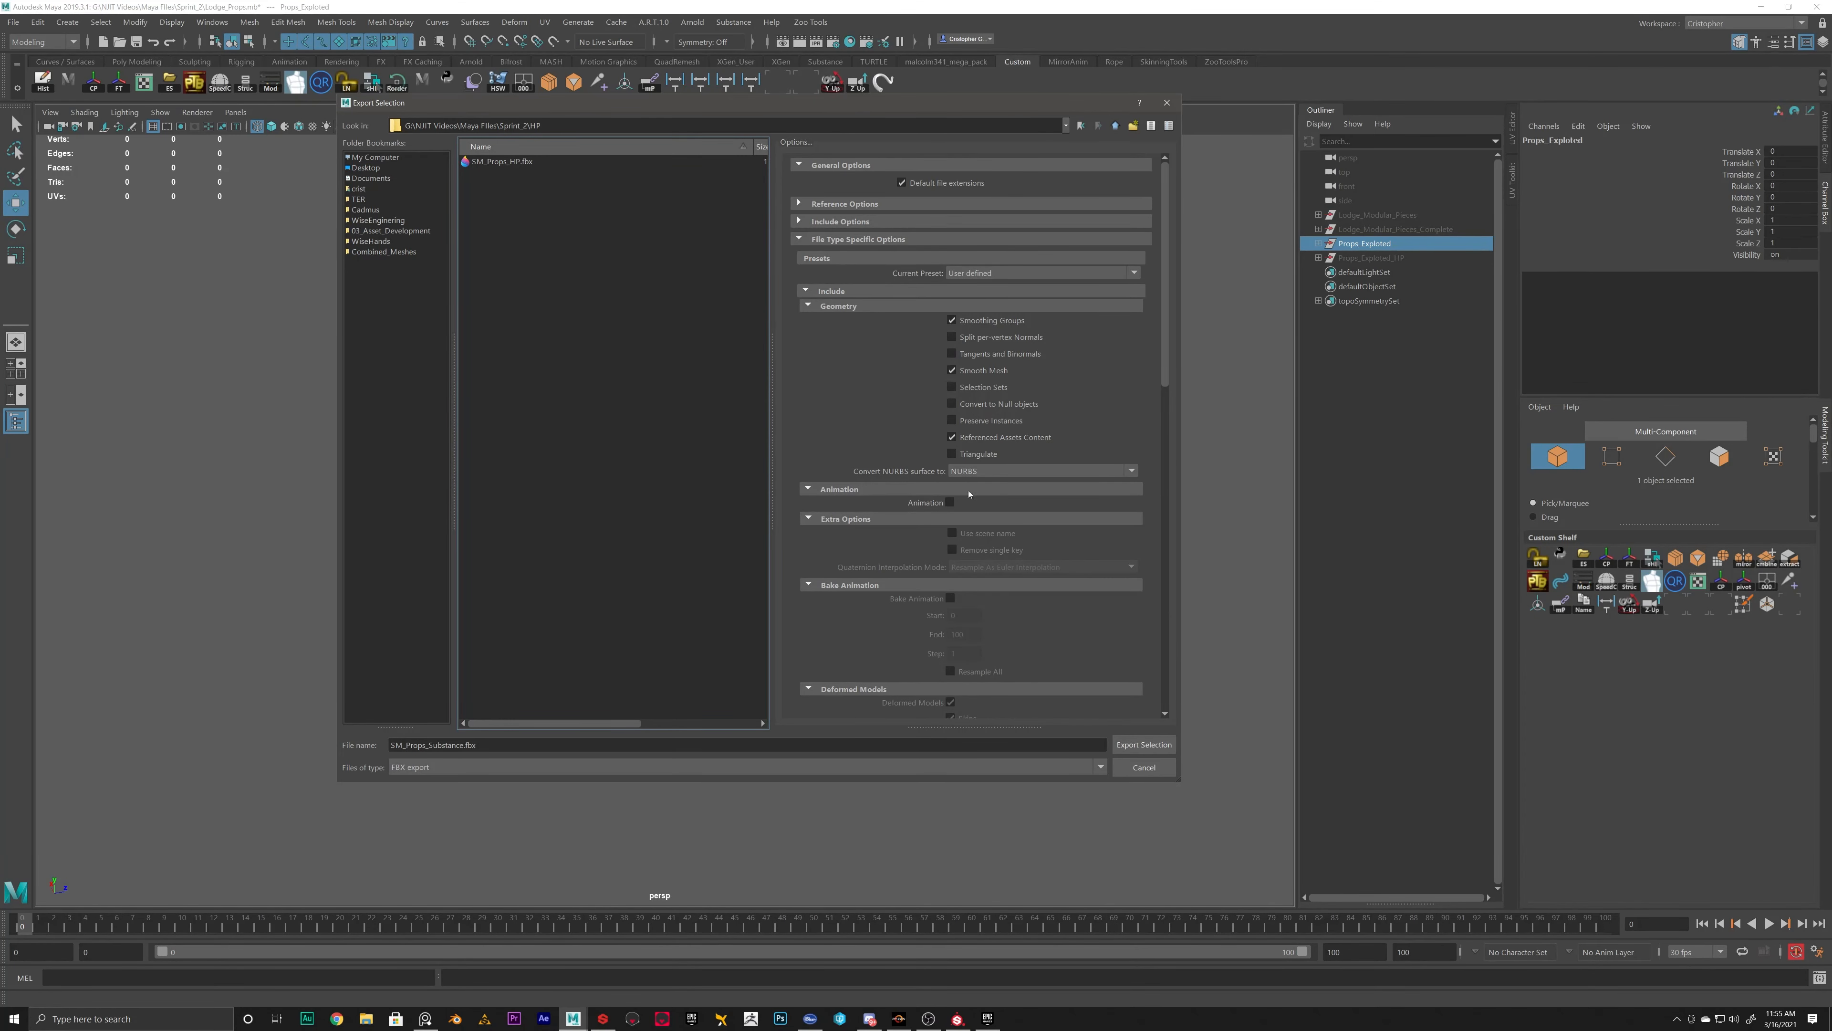
click(1144, 744)
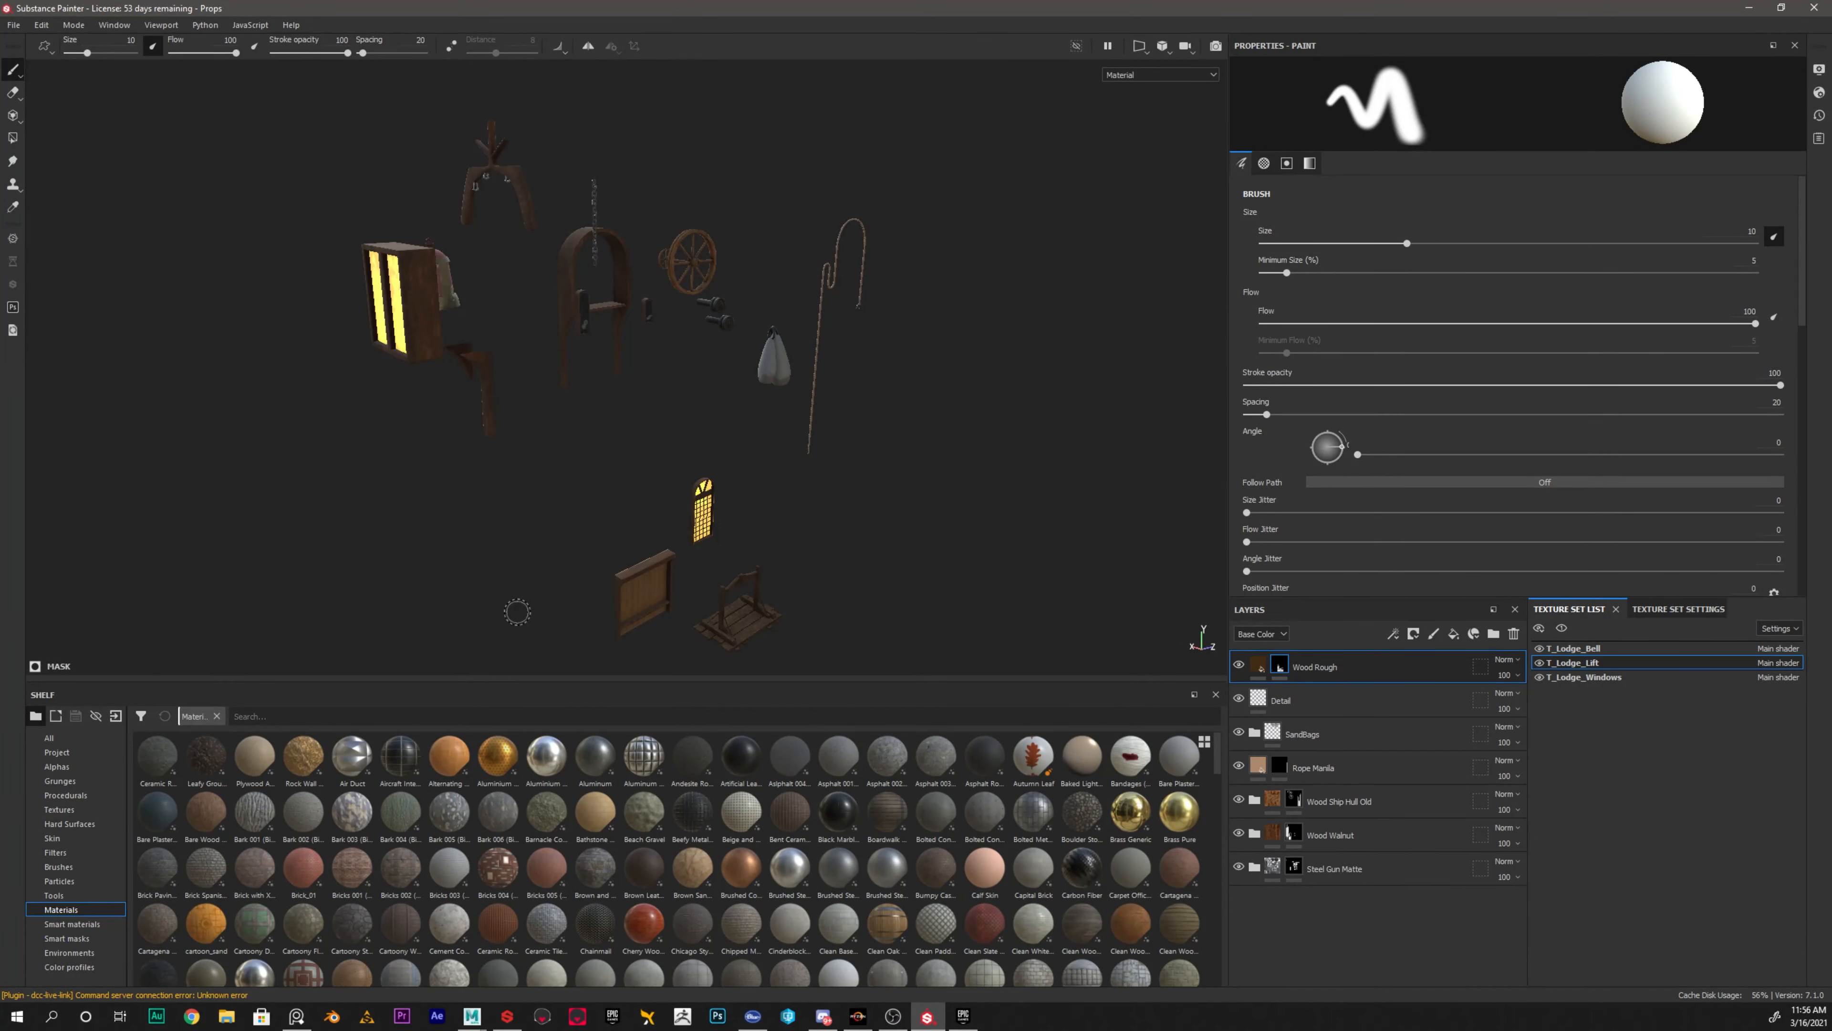
Switch to Substance Painter and examine the textured exploded props, including the spoked wheel, bell and metal pegs
alt+drag(744, 388, 593, 398)
alt+middle_drag(593, 398, 695, 266)
alt+drag(695, 266, 708, 405)
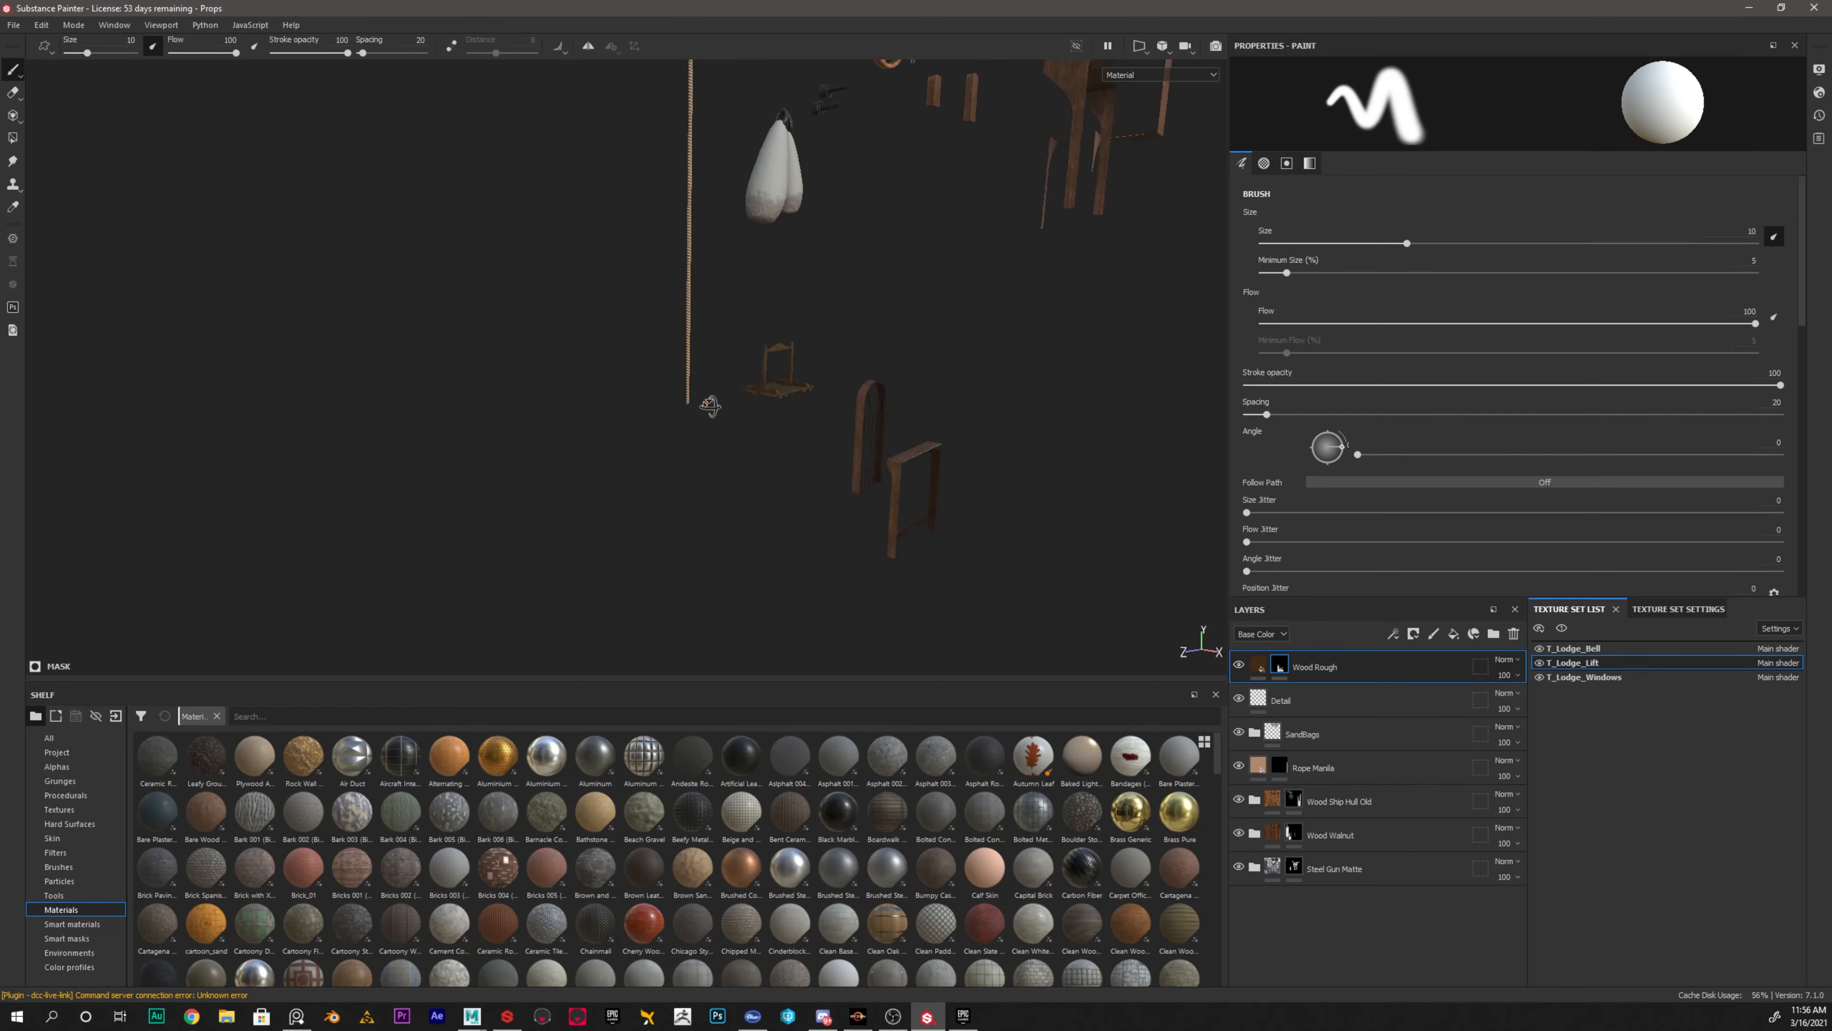
alt+right_drag(708, 405, 1095, 403)
alt+drag(1096, 403, 908, 410)
alt+middle_drag(908, 409, 716, 524)
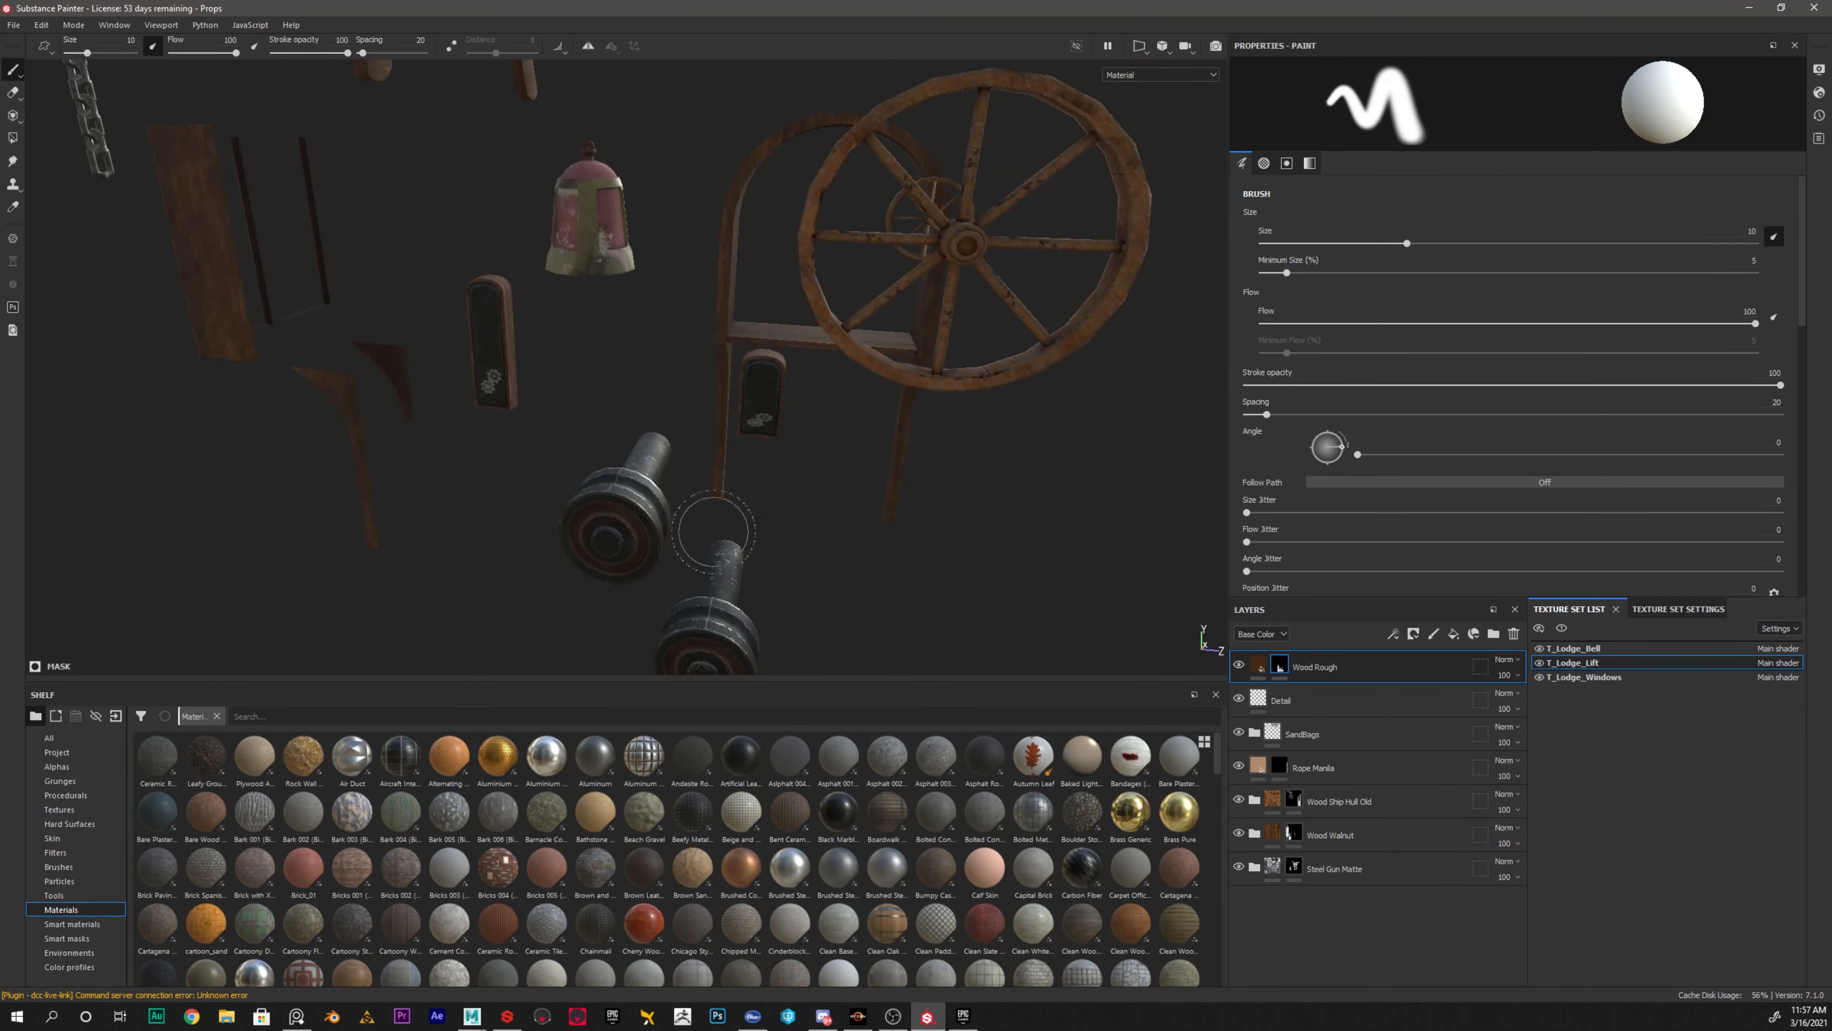
alt+right_drag(716, 524, 711, 493)
alt+drag(641, 371, 789, 412)
mouse_move(788, 413)
alt+middle_down()
mouse_move(757, 475)
mouse_move(809, 373)
alt+middle_up()
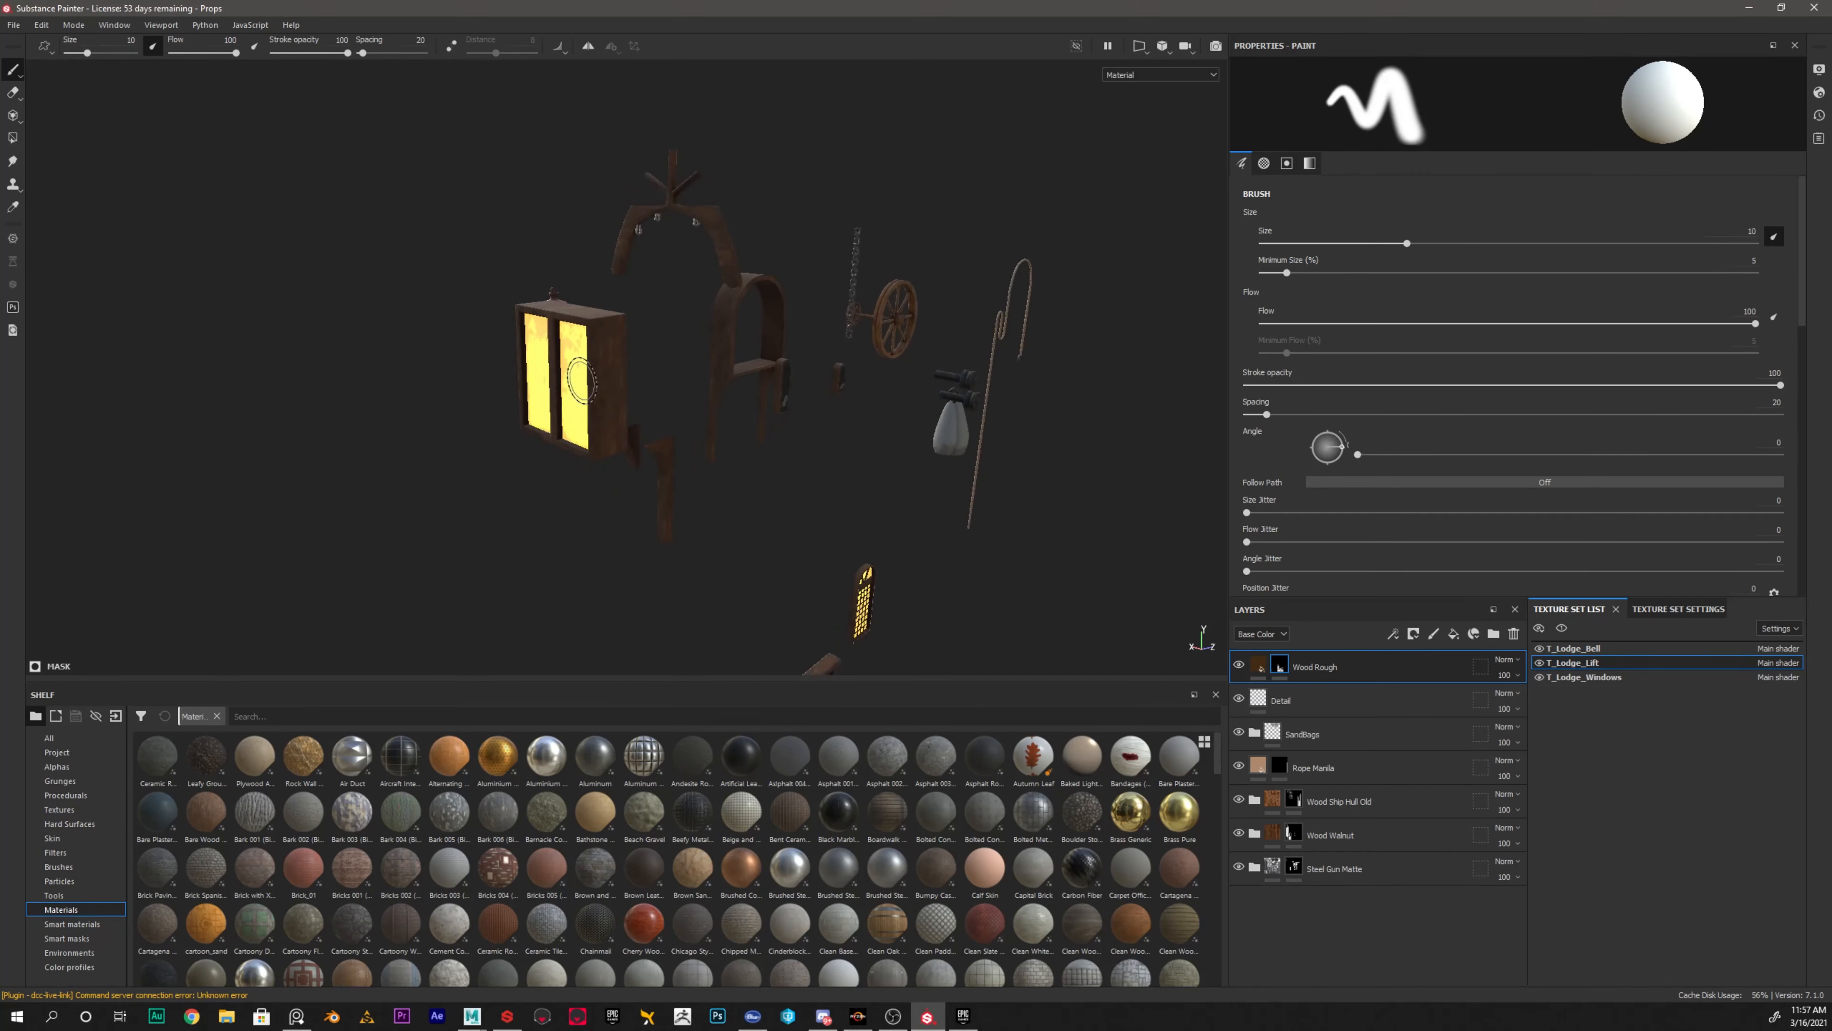
Examine the sandbags' woven fabric and the curved rope's texture up close
alt+drag(935, 438, 829, 417)
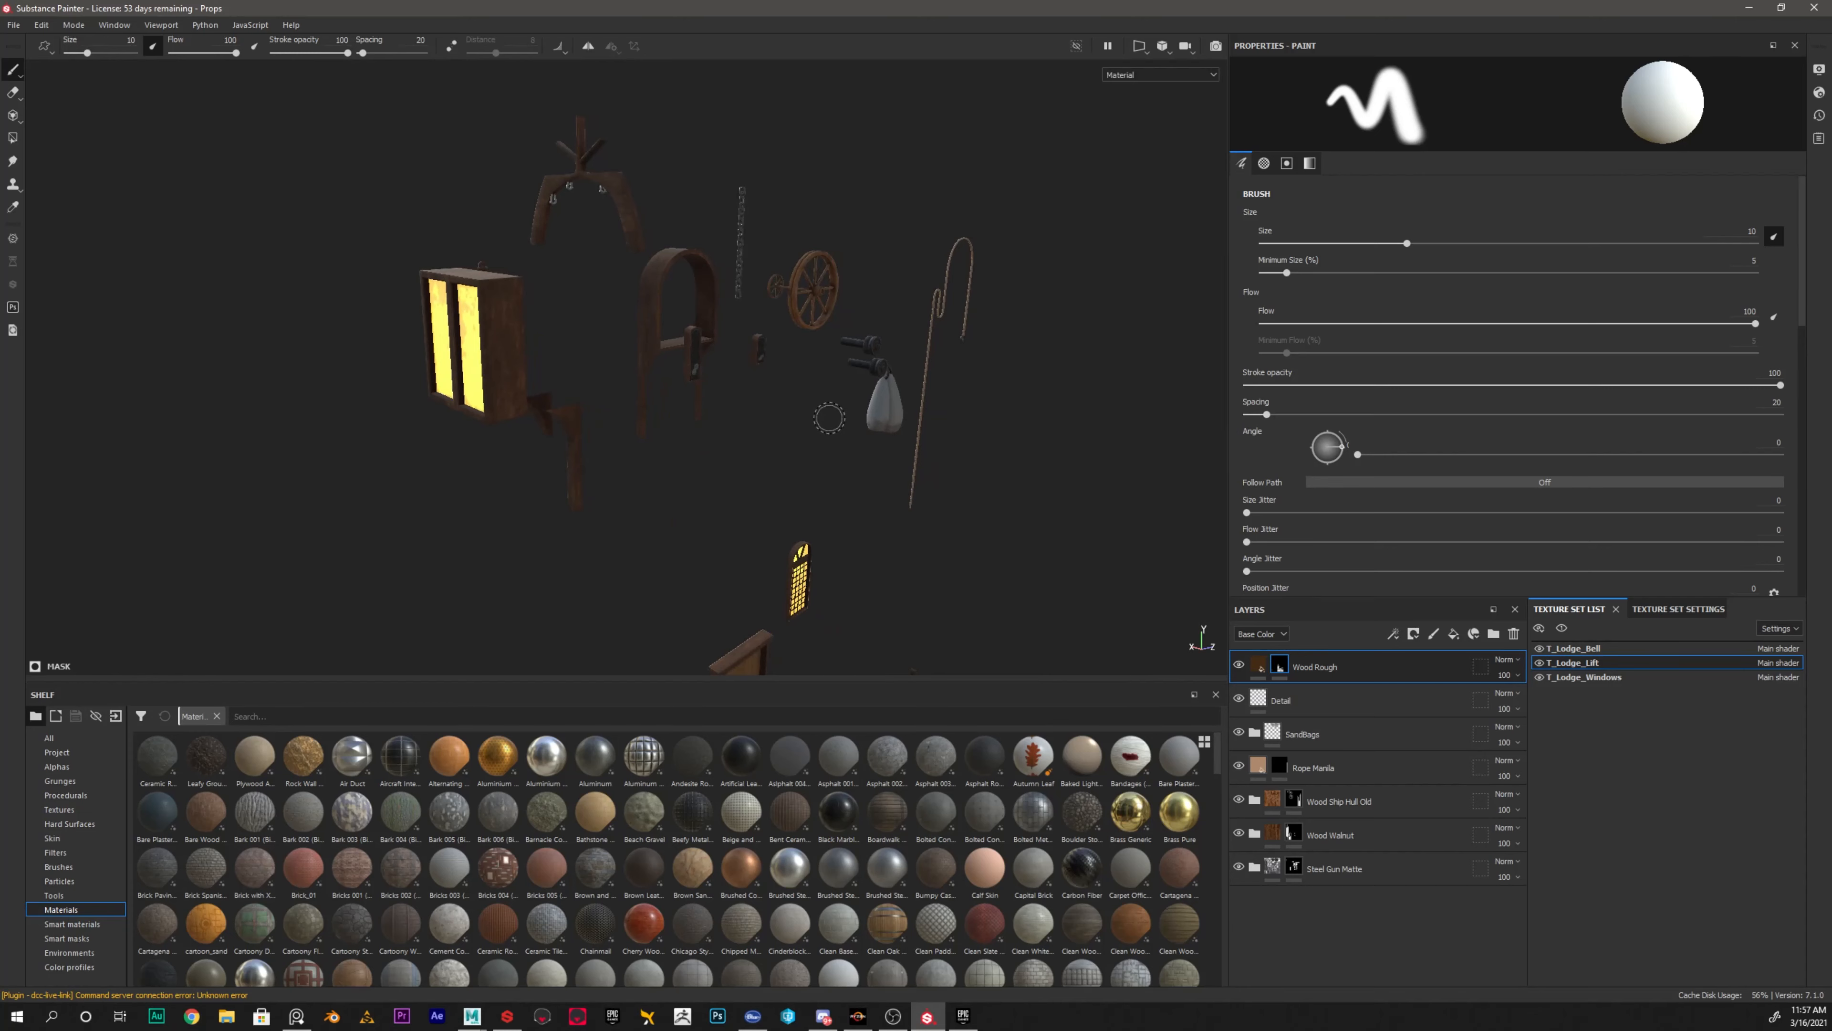
alt+drag(828, 418, 553, 327)
alt+middle_drag(705, 475, 404, 323)
alt+drag(404, 322, 607, 443)
alt+middle_drag(606, 444, 786, 483)
alt+right_drag(787, 483, 577, 466)
alt+drag(576, 466, 561, 389)
alt+right_drag(561, 389, 470, 379)
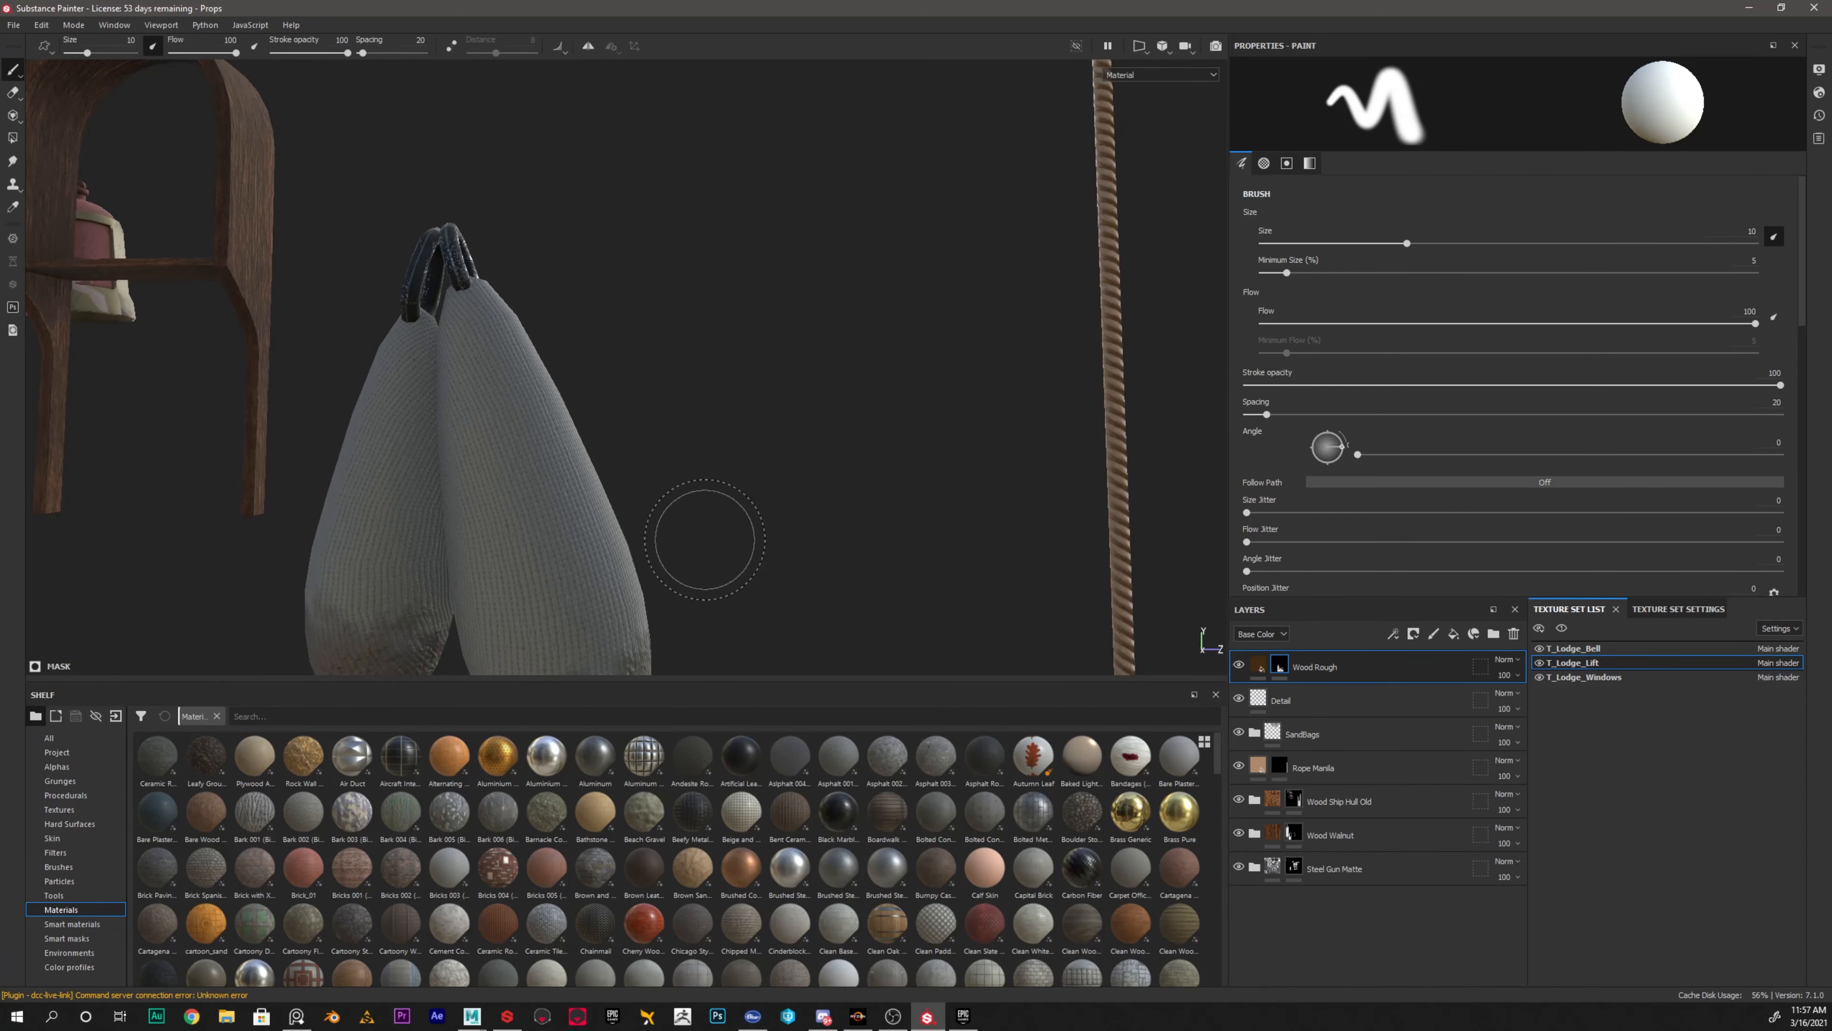
alt+middle_drag(747, 517, 754, 399)
alt+right_drag(757, 397, 736, 404)
alt+middle_drag(736, 404, 633, 549)
mouse_move(633, 549)
alt+right_down()
mouse_move(683, 578)
mouse_move(626, 495)
alt+right_up()
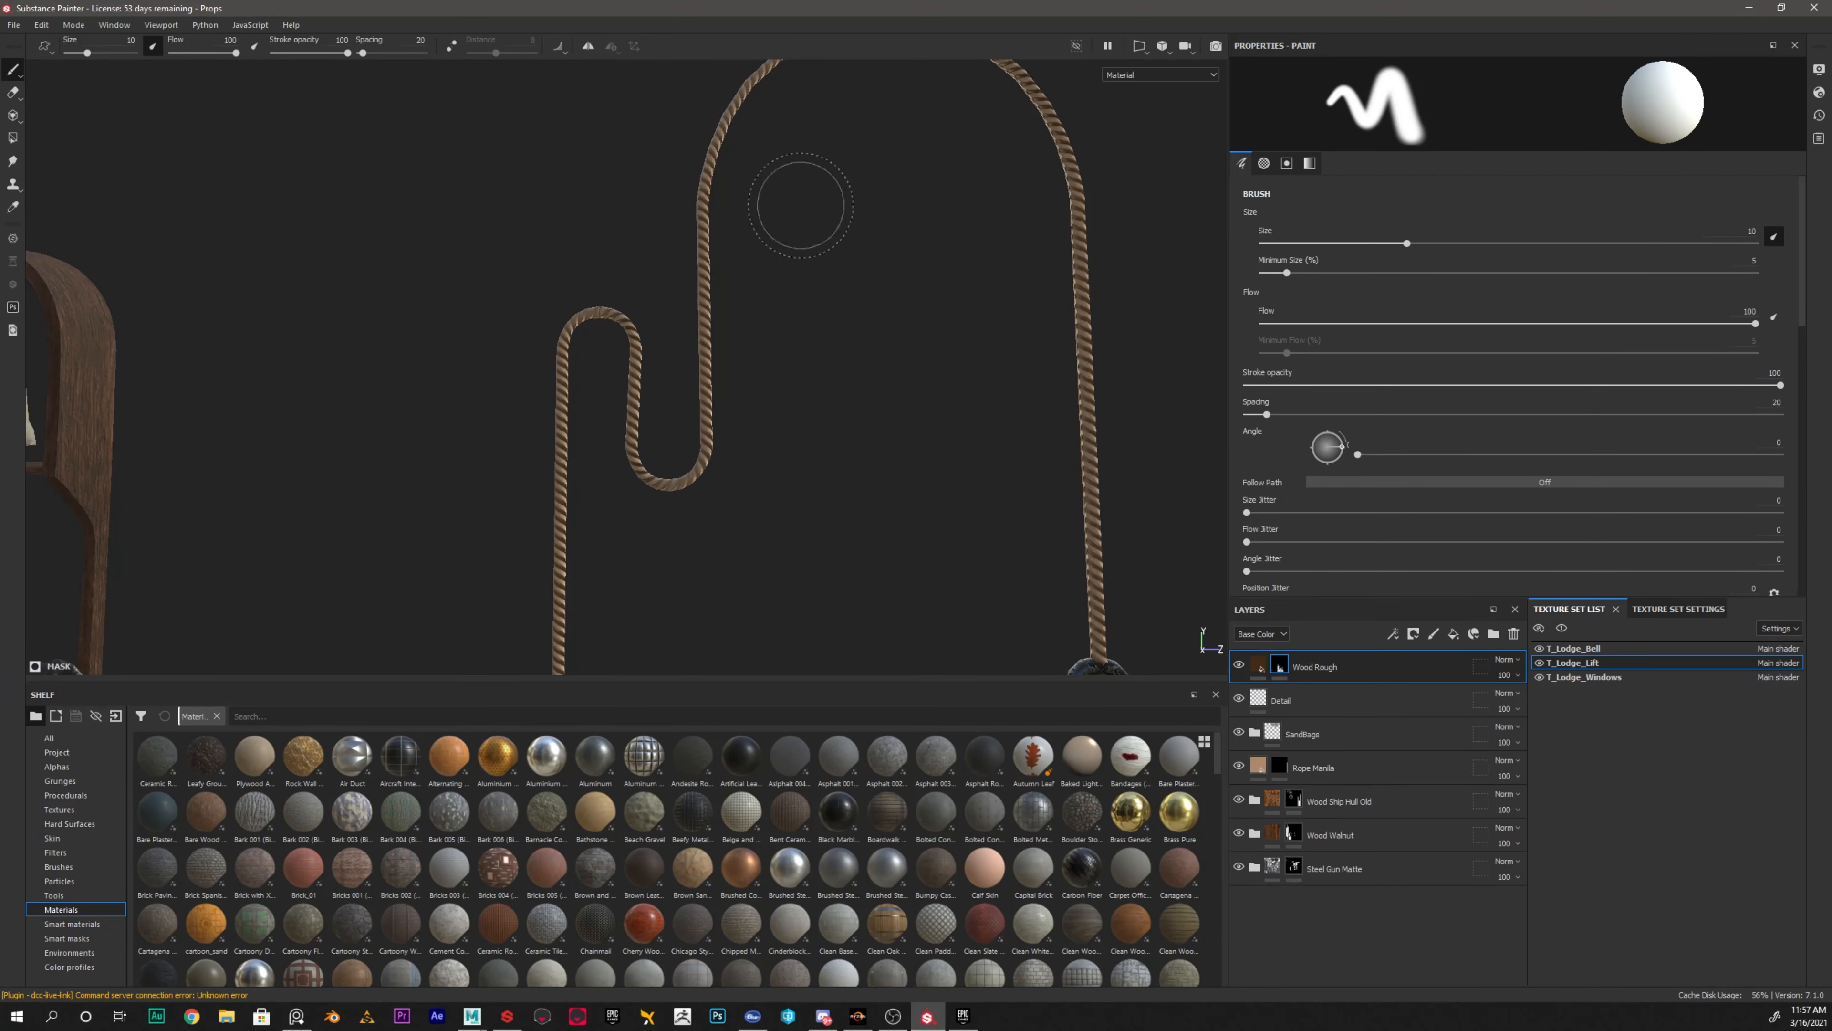
Examine the wood texturing on the arched frame and spoked wheels, along with the bell
alt+middle_drag(560, 427, 1039, 423)
alt+drag(790, 355, 649, 441)
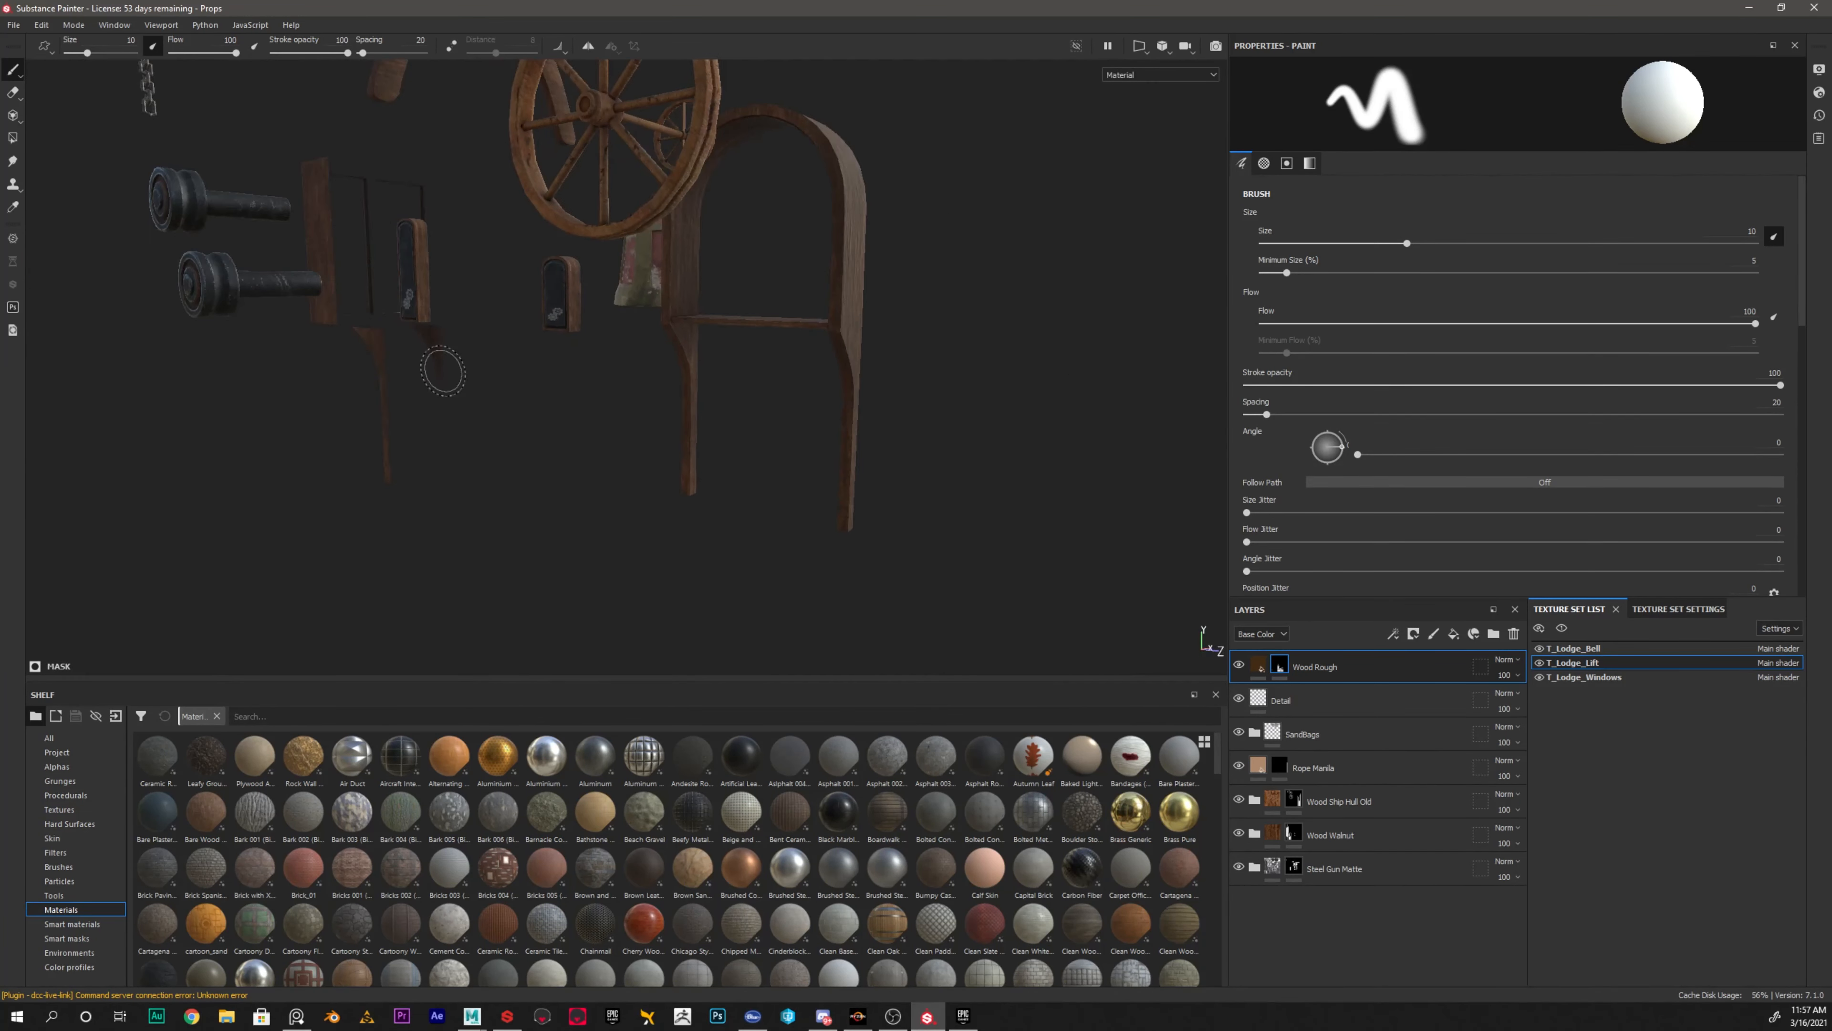
alt+middle_drag(650, 440, 540, 646)
alt+drag(540, 646, 523, 621)
alt+right_drag(523, 621, 805, 427)
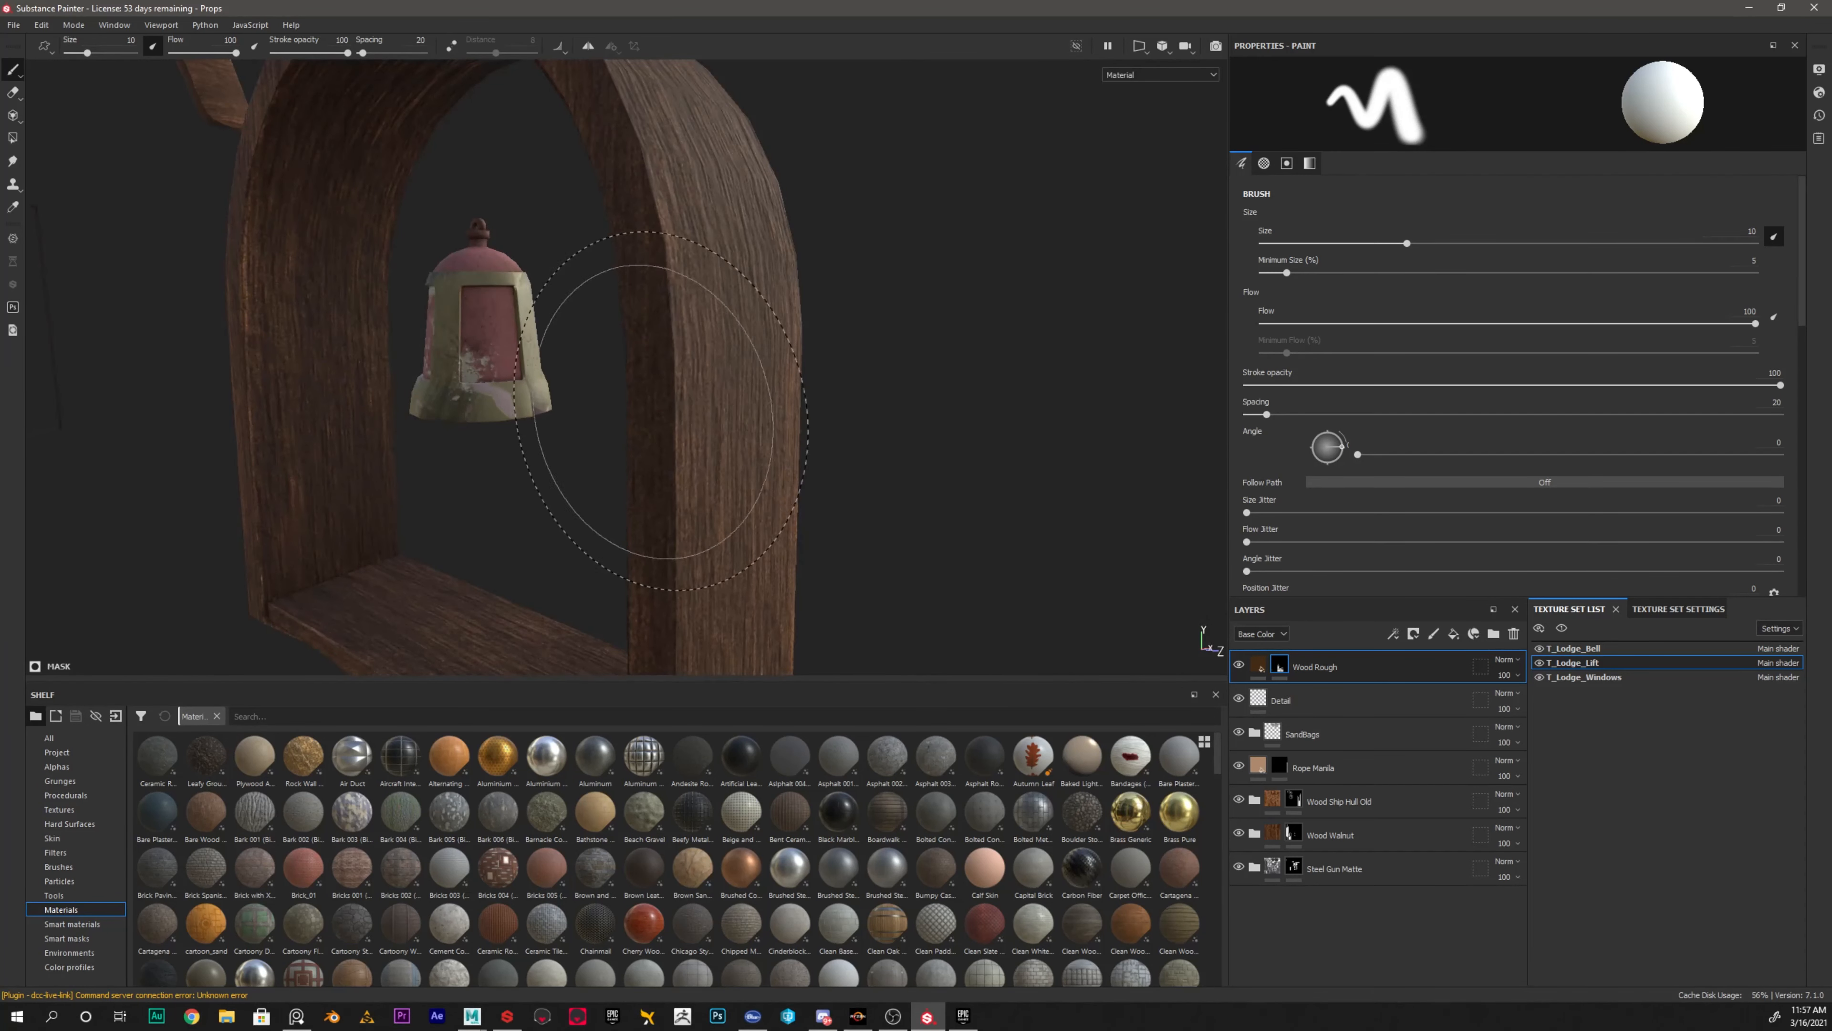
alt+right_drag(729, 346, 635, 426)
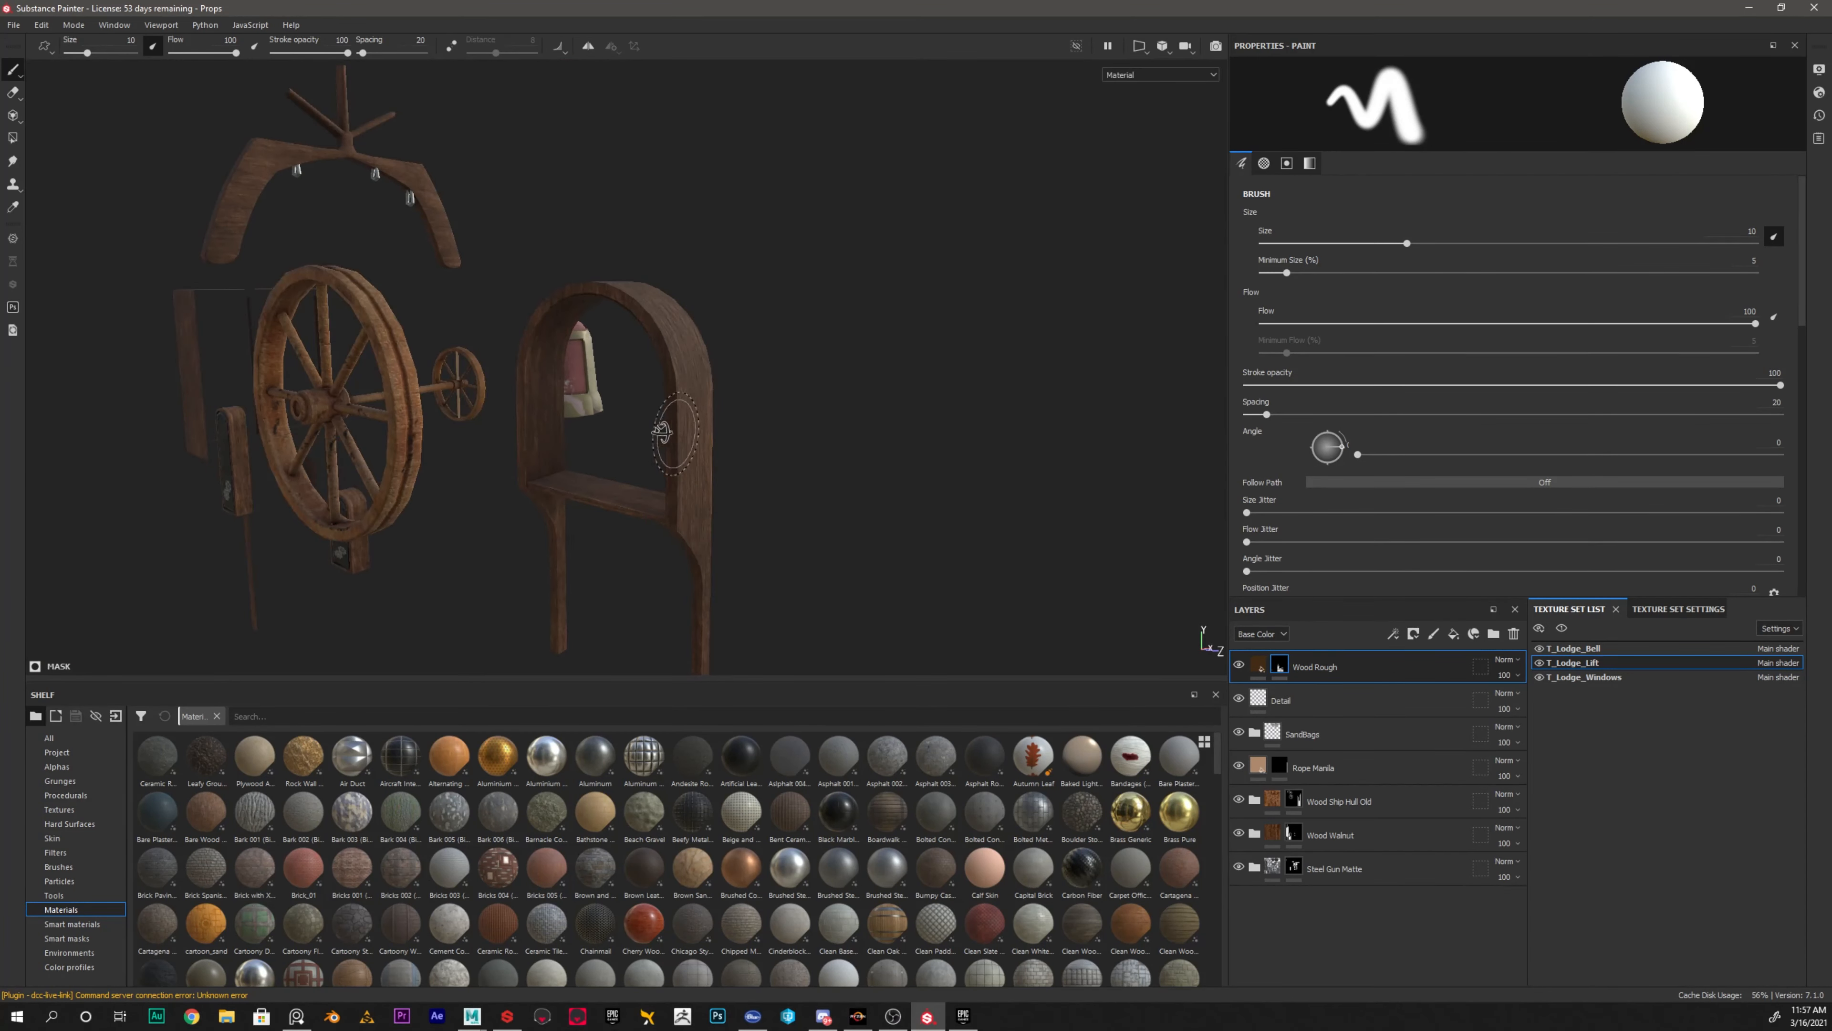
mouse_move(762, 445)
alt+mouse_down()
mouse_move(736, 478)
mouse_move(503, 462)
mouse_move(483, 491)
alt+mouse_up()
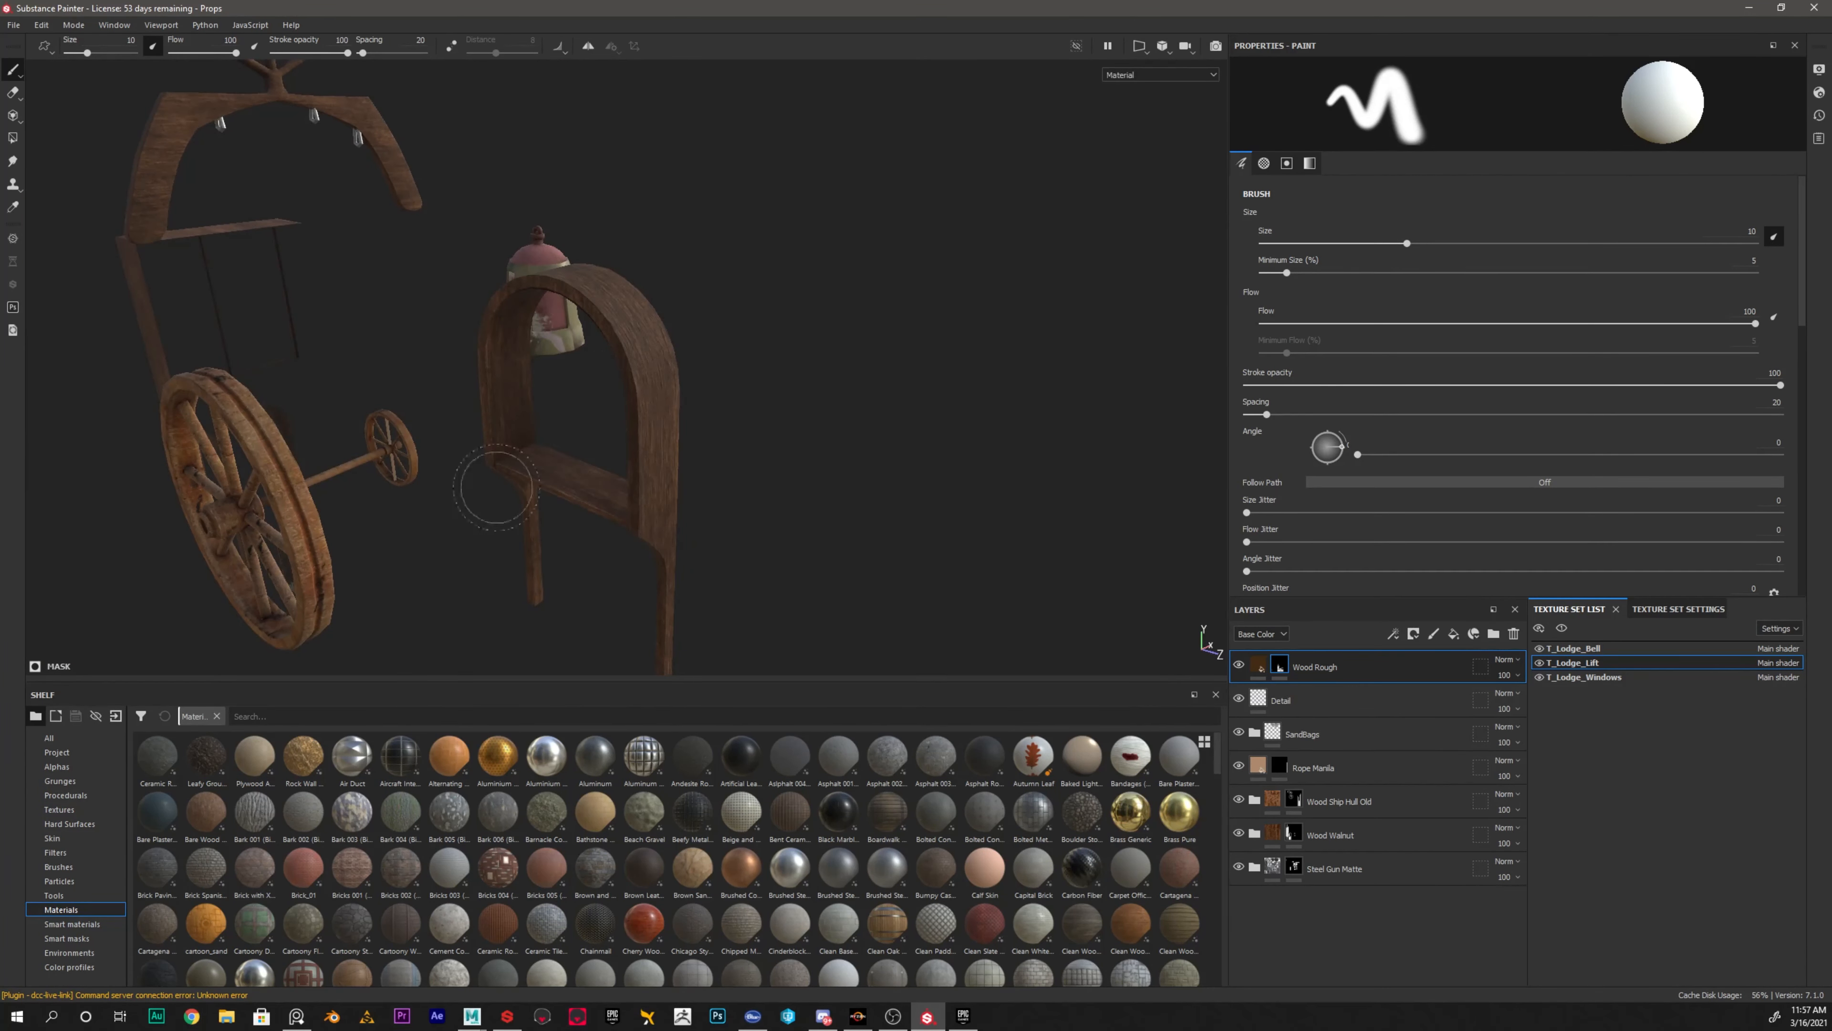
alt+middle_drag(482, 491, 650, 405)
mouse_move(649, 404)
alt+mouse_down()
mouse_move(679, 372)
mouse_move(810, 378)
mouse_move(741, 441)
alt+mouse_up()
alt+drag(599, 436, 1173, 397)
alt+drag(611, 491, 498, 512)
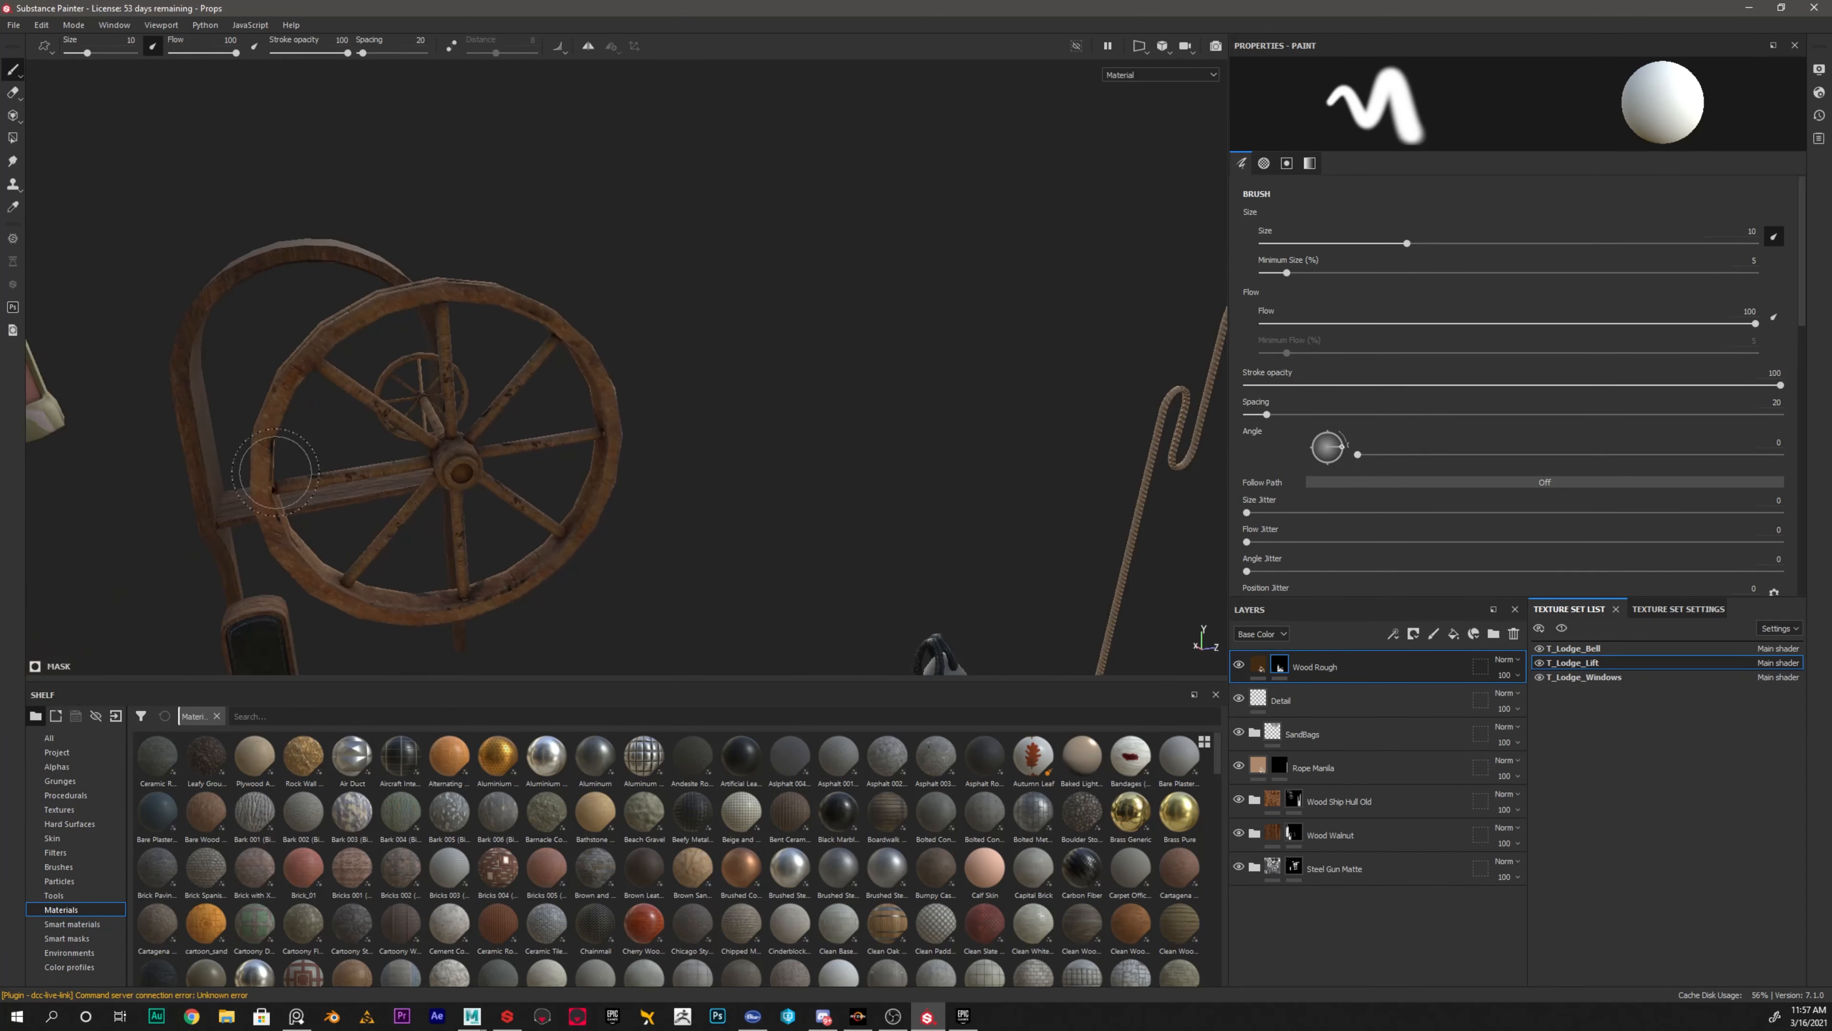
Examine the wood-framed panels and their gear emblems up close
alt+middle_drag(498, 513, 916, 323)
mouse_move(791, 363)
alt+mouse_down()
mouse_move(740, 451)
mouse_move(641, 473)
alt+mouse_up()
alt+middle_drag(641, 473, 1084, 367)
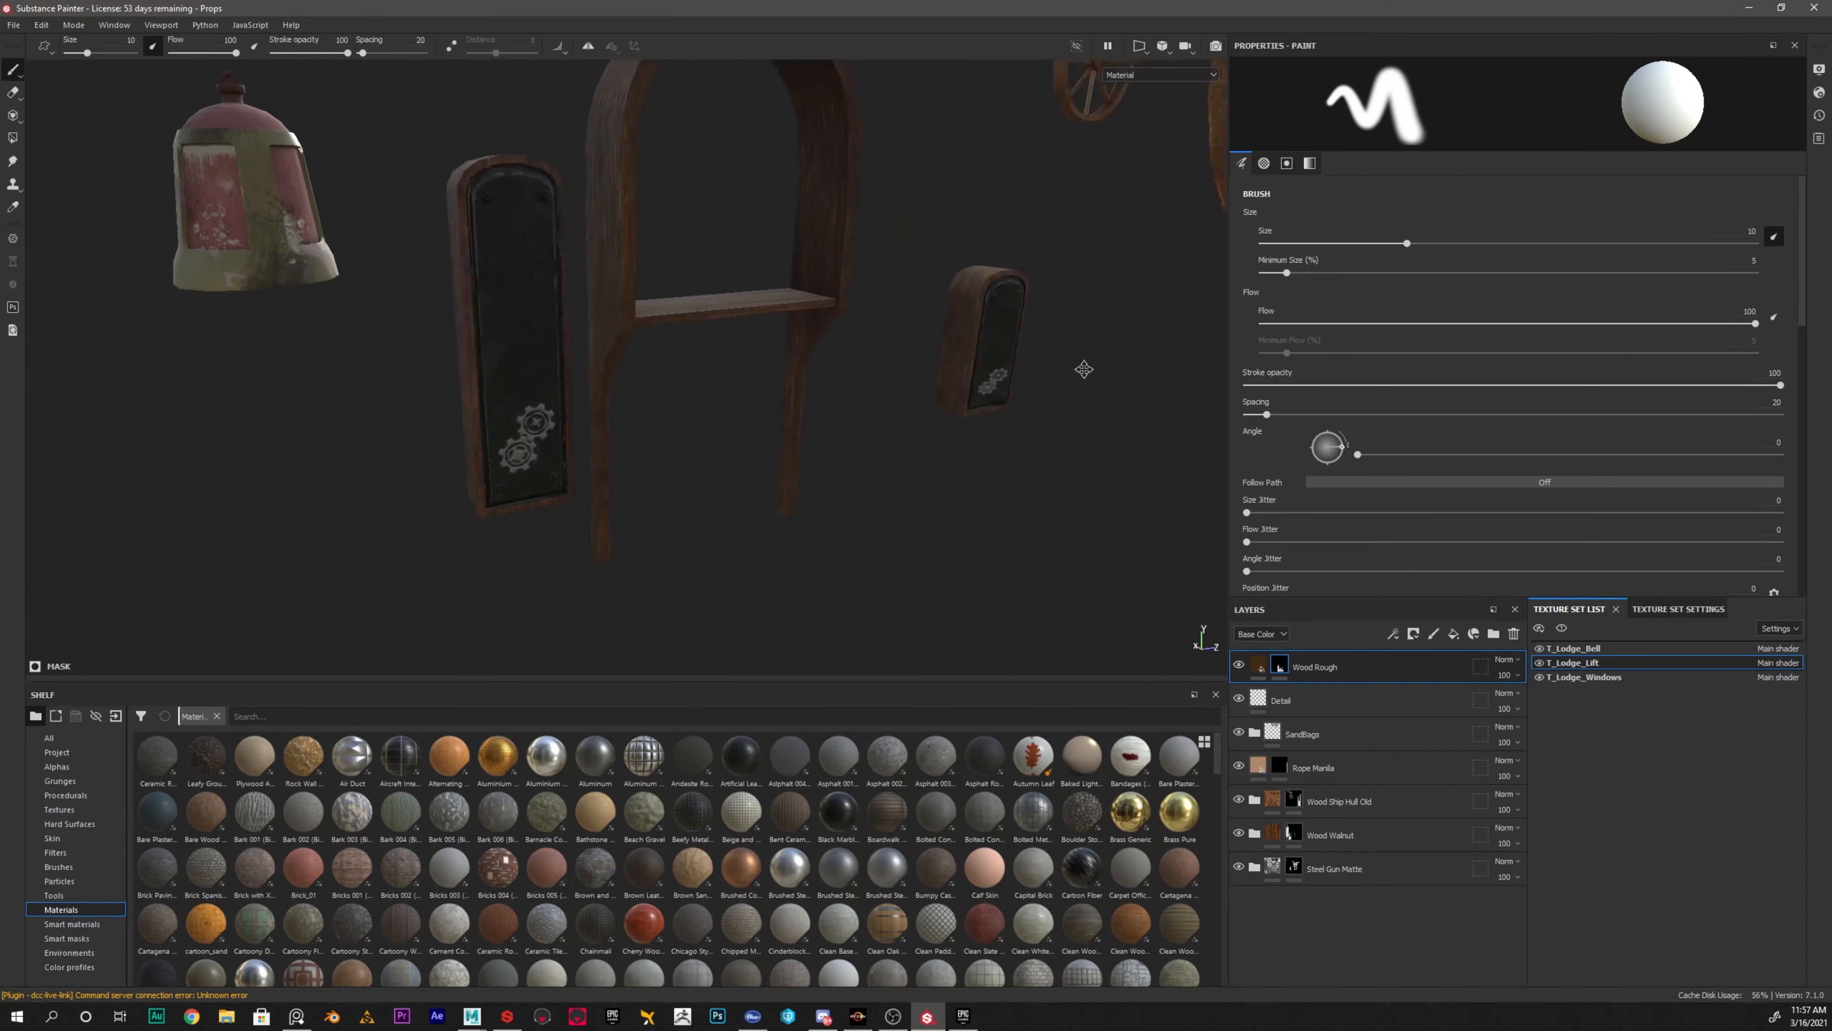
alt+right_drag(642, 563, 579, 451)
mouse_move(638, 444)
alt+mouse_down()
mouse_move(748, 361)
mouse_move(605, 392)
alt+mouse_up()
alt+right_drag(605, 393, 307, 316)
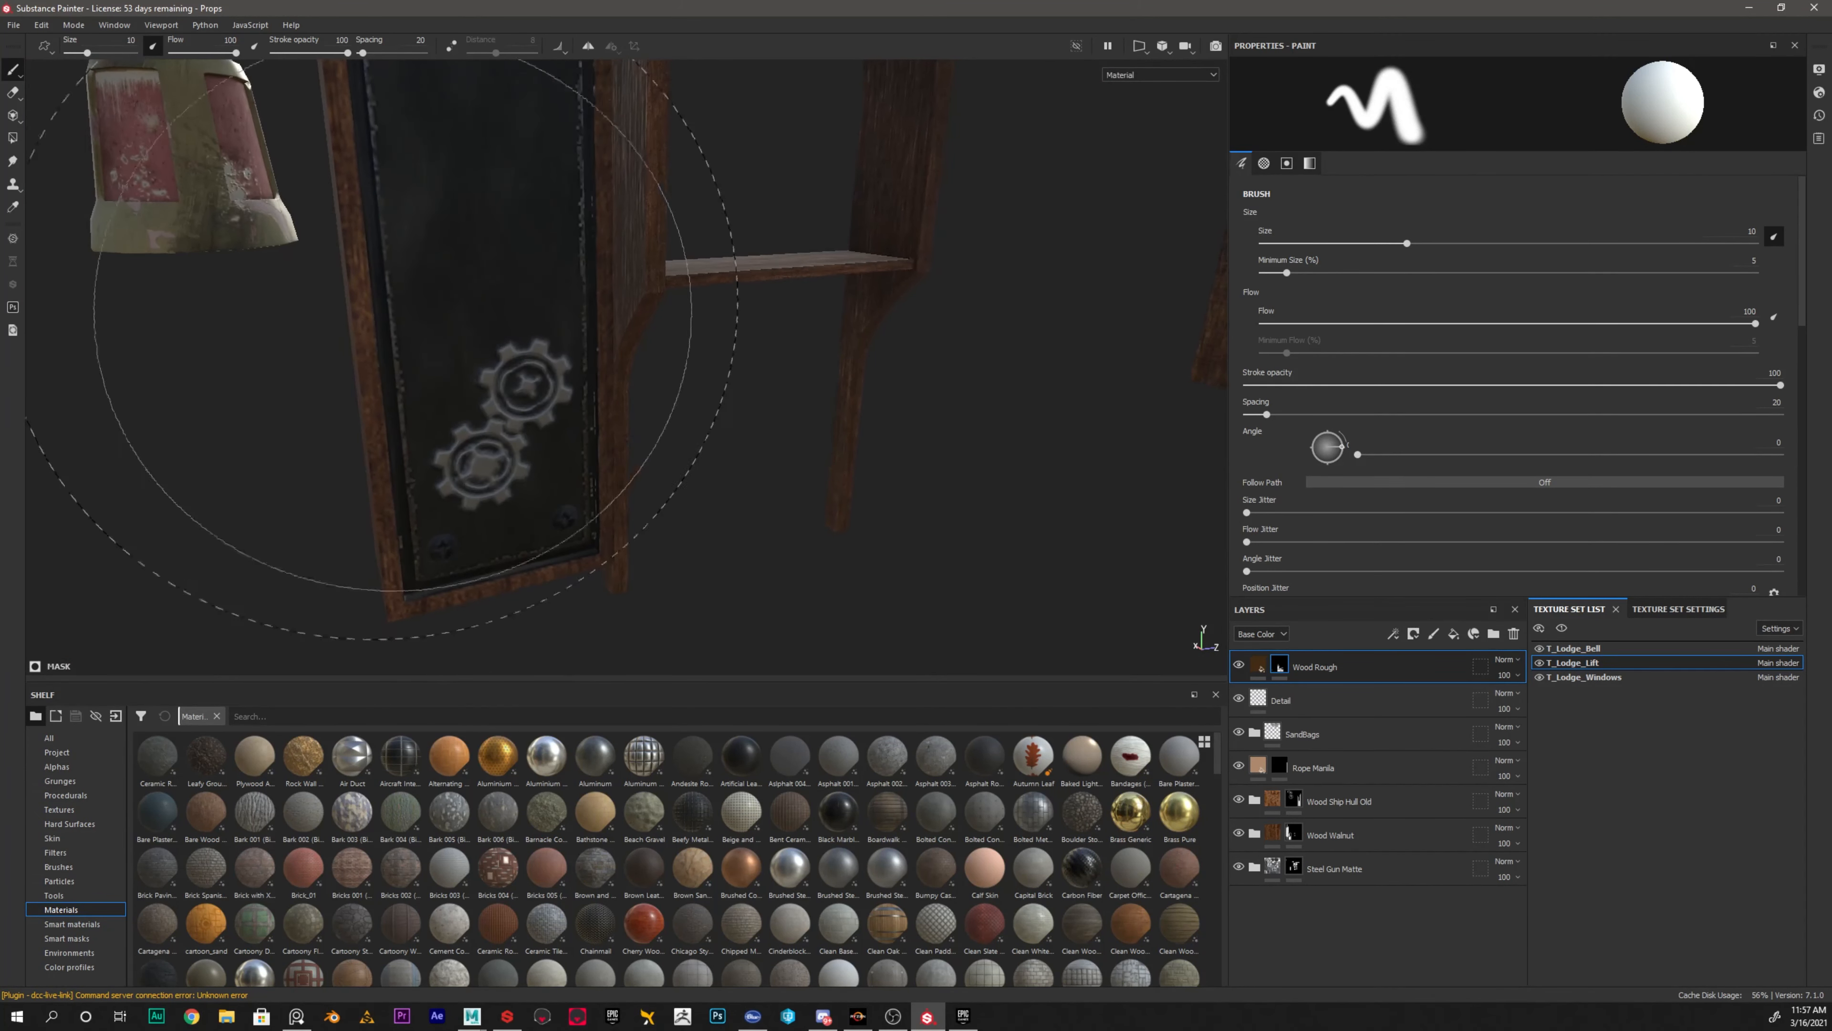
alt+right_drag(485, 433, 289, 376)
alt+drag(548, 462, 835, 466)
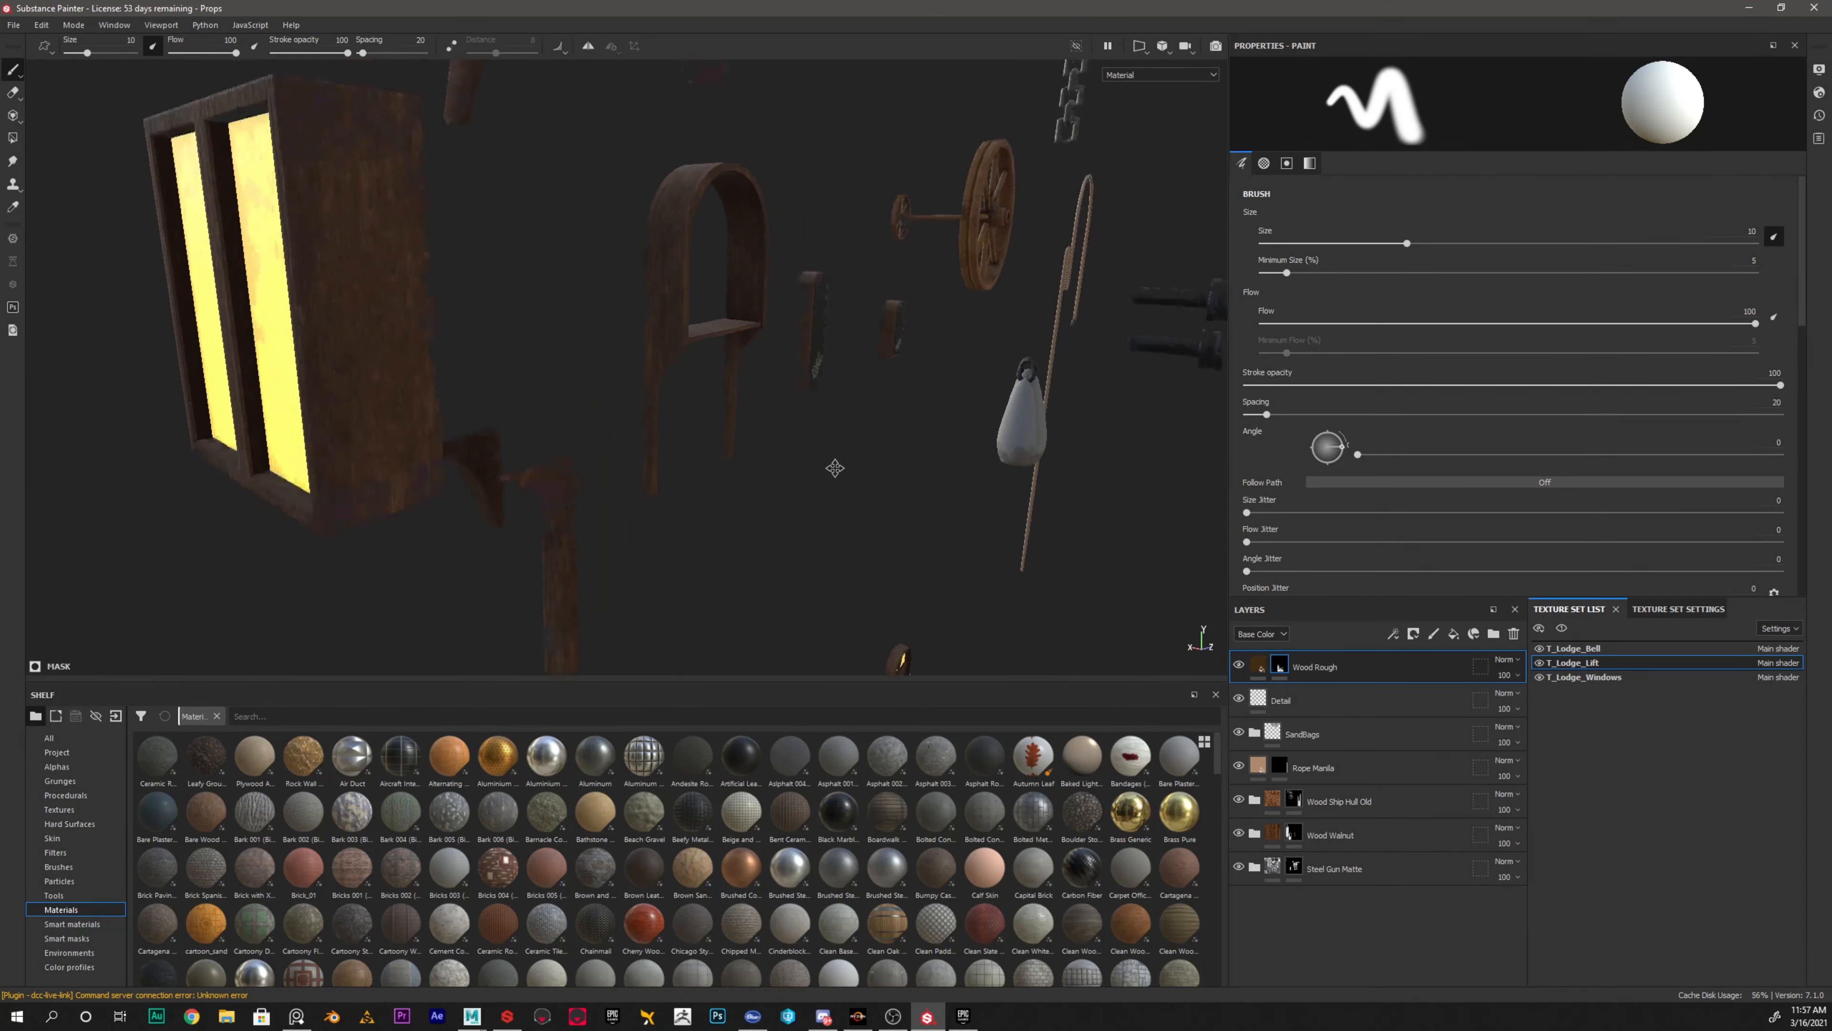
Examine the hanging metal chain and the props around it from near and far
alt+middle_drag(834, 467, 646, 559)
mouse_move(657, 361)
alt+right_down()
mouse_move(604, 334)
mouse_move(678, 358)
alt+right_up()
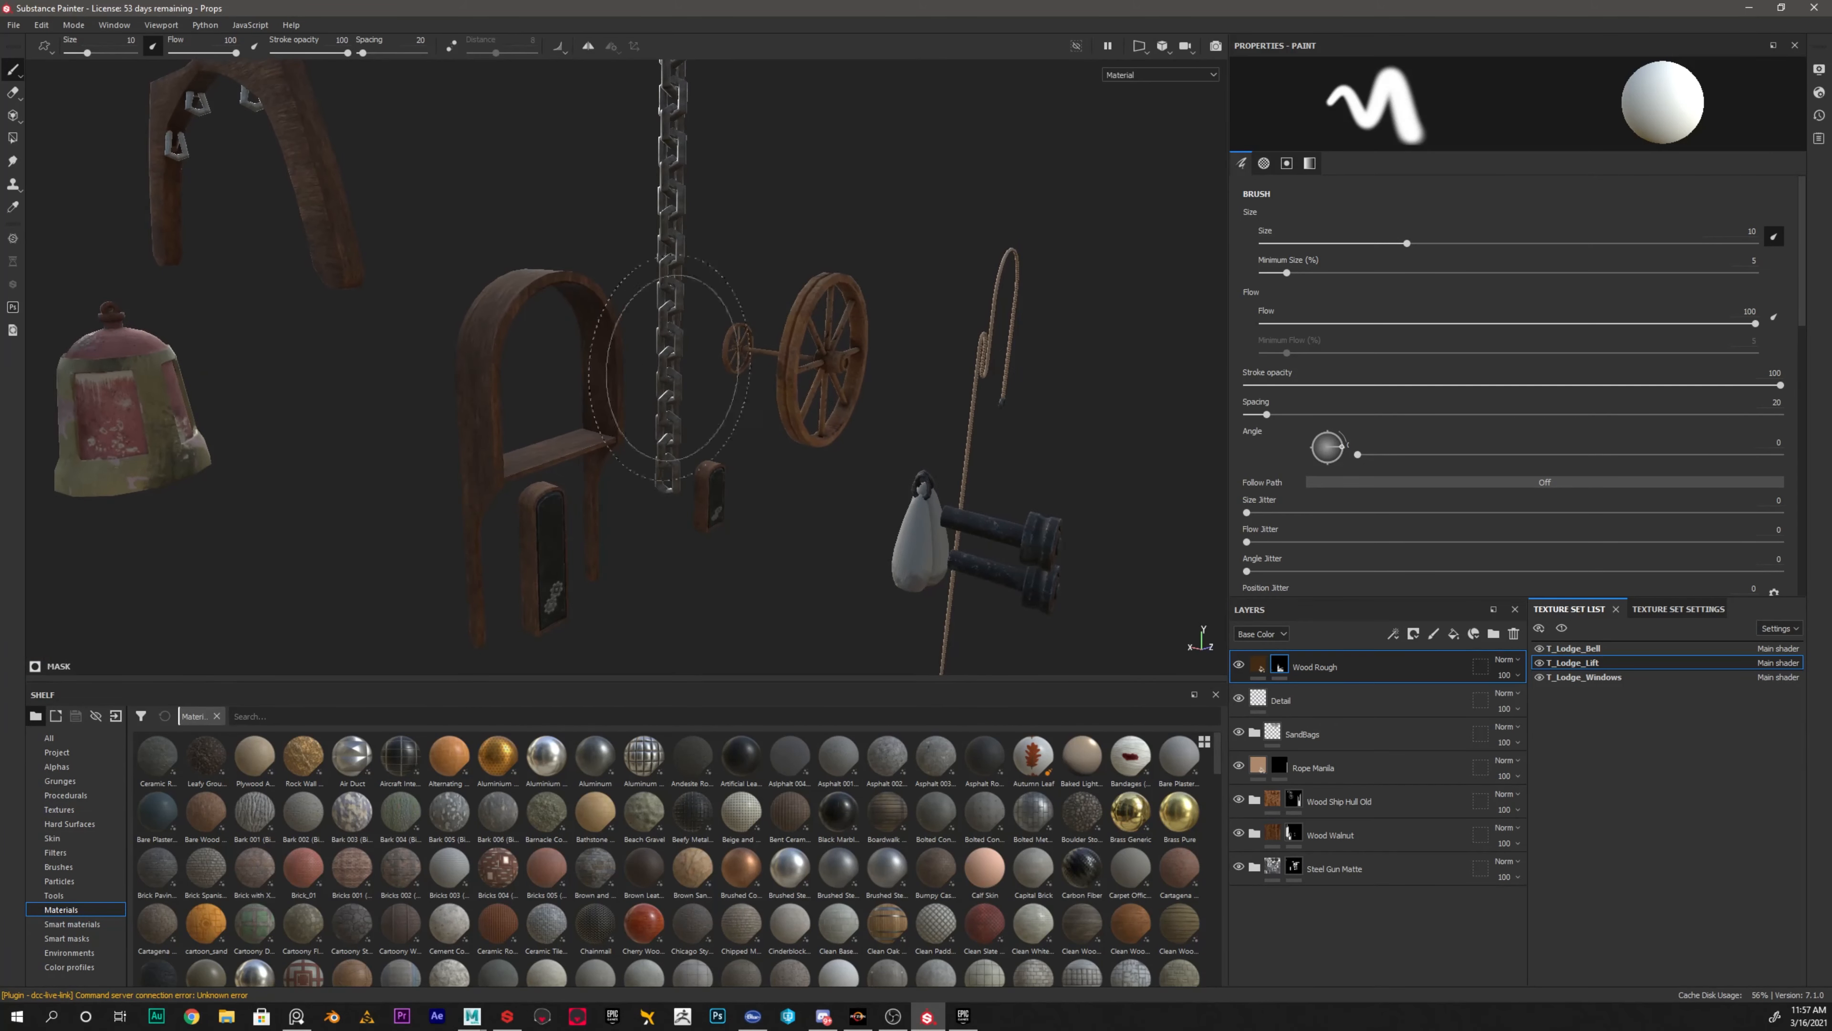
alt+middle_drag(786, 292, 755, 391)
alt+right_drag(755, 390, 830, 441)
alt+right_drag(671, 467, 696, 541)
alt+middle_drag(763, 469, 754, 406)
alt+right_drag(754, 406, 505, 252)
alt+right_drag(597, 438, 231, 357)
alt+drag(823, 556, 605, 525)
alt+middle_drag(620, 527, 574, 483)
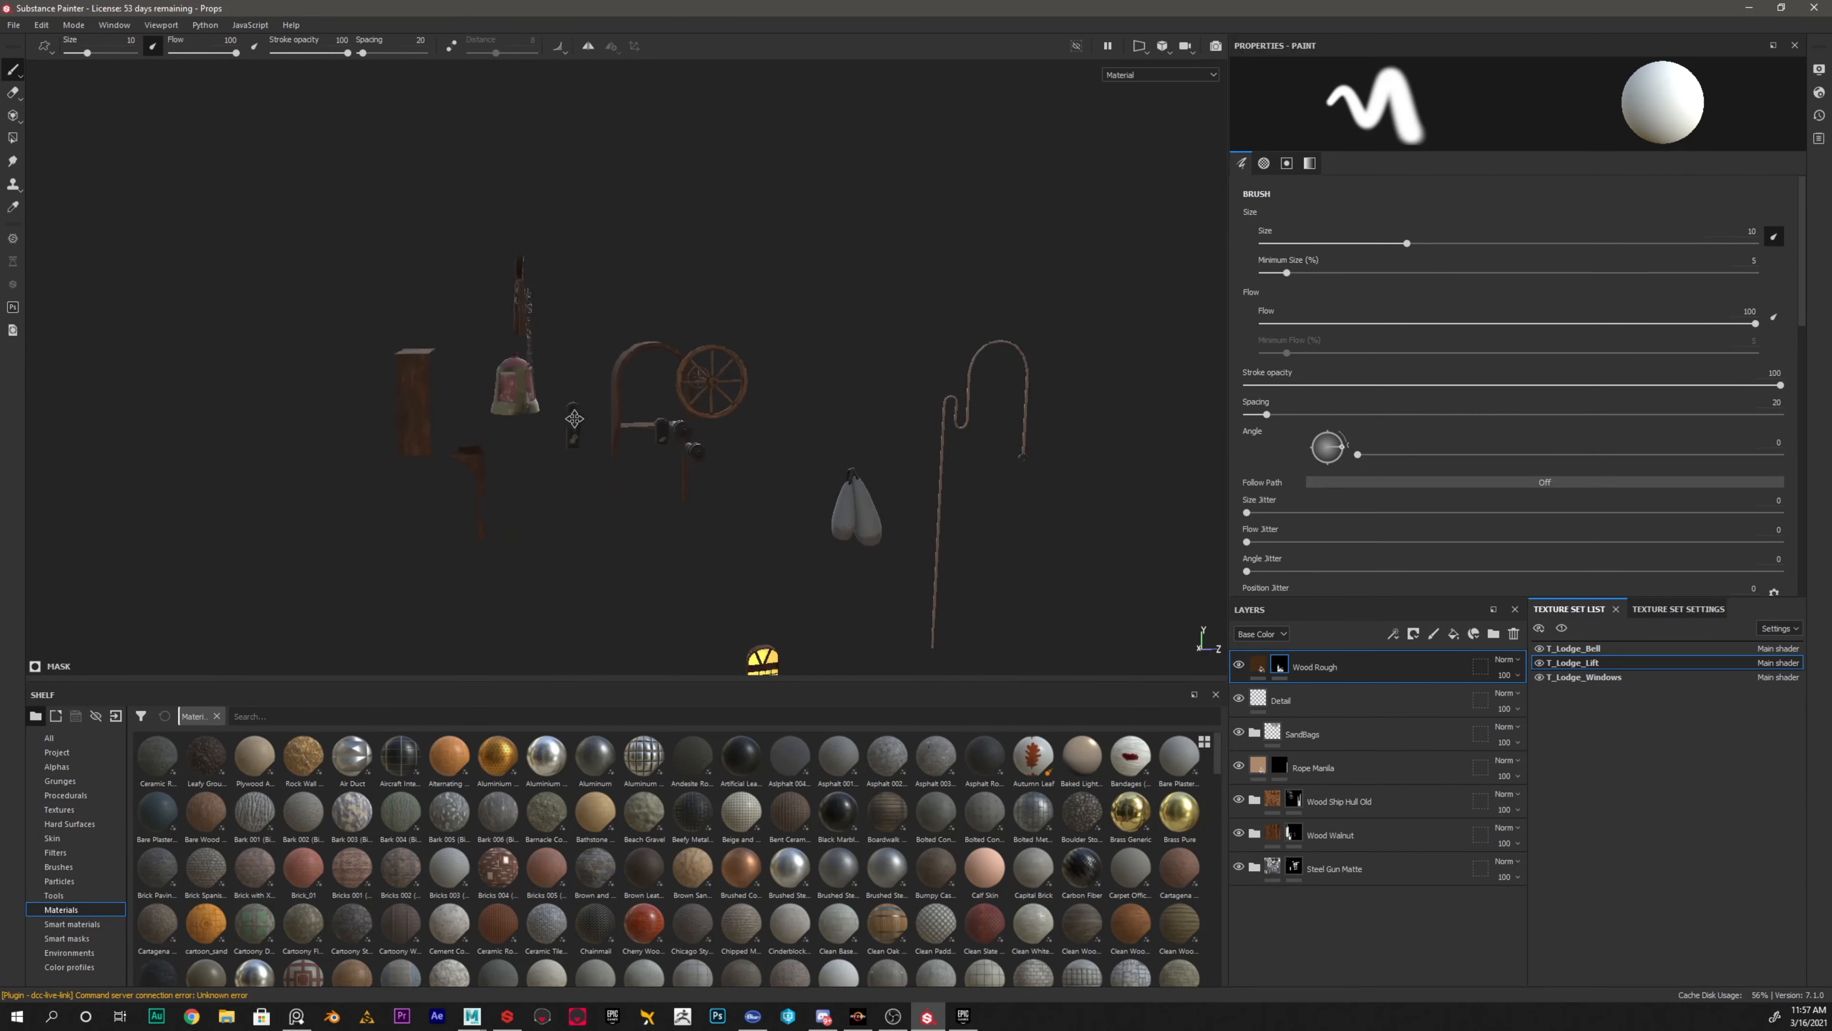
Examine the worn metal pegs up close and reduce the brush size to 0.32
alt+right_drag(627, 455, 772, 548)
mouse_move(772, 548)
alt+middle_down()
mouse_move(568, 438)
mouse_move(739, 462)
mouse_move(652, 418)
alt+middle_up()
alt+right_drag(653, 418, 757, 502)
alt+middle_drag(757, 501, 687, 474)
alt+right_drag(687, 475, 757, 516)
mouse_move(757, 516)
alt+middle_down()
mouse_move(777, 467)
mouse_move(941, 520)
alt+middle_up()
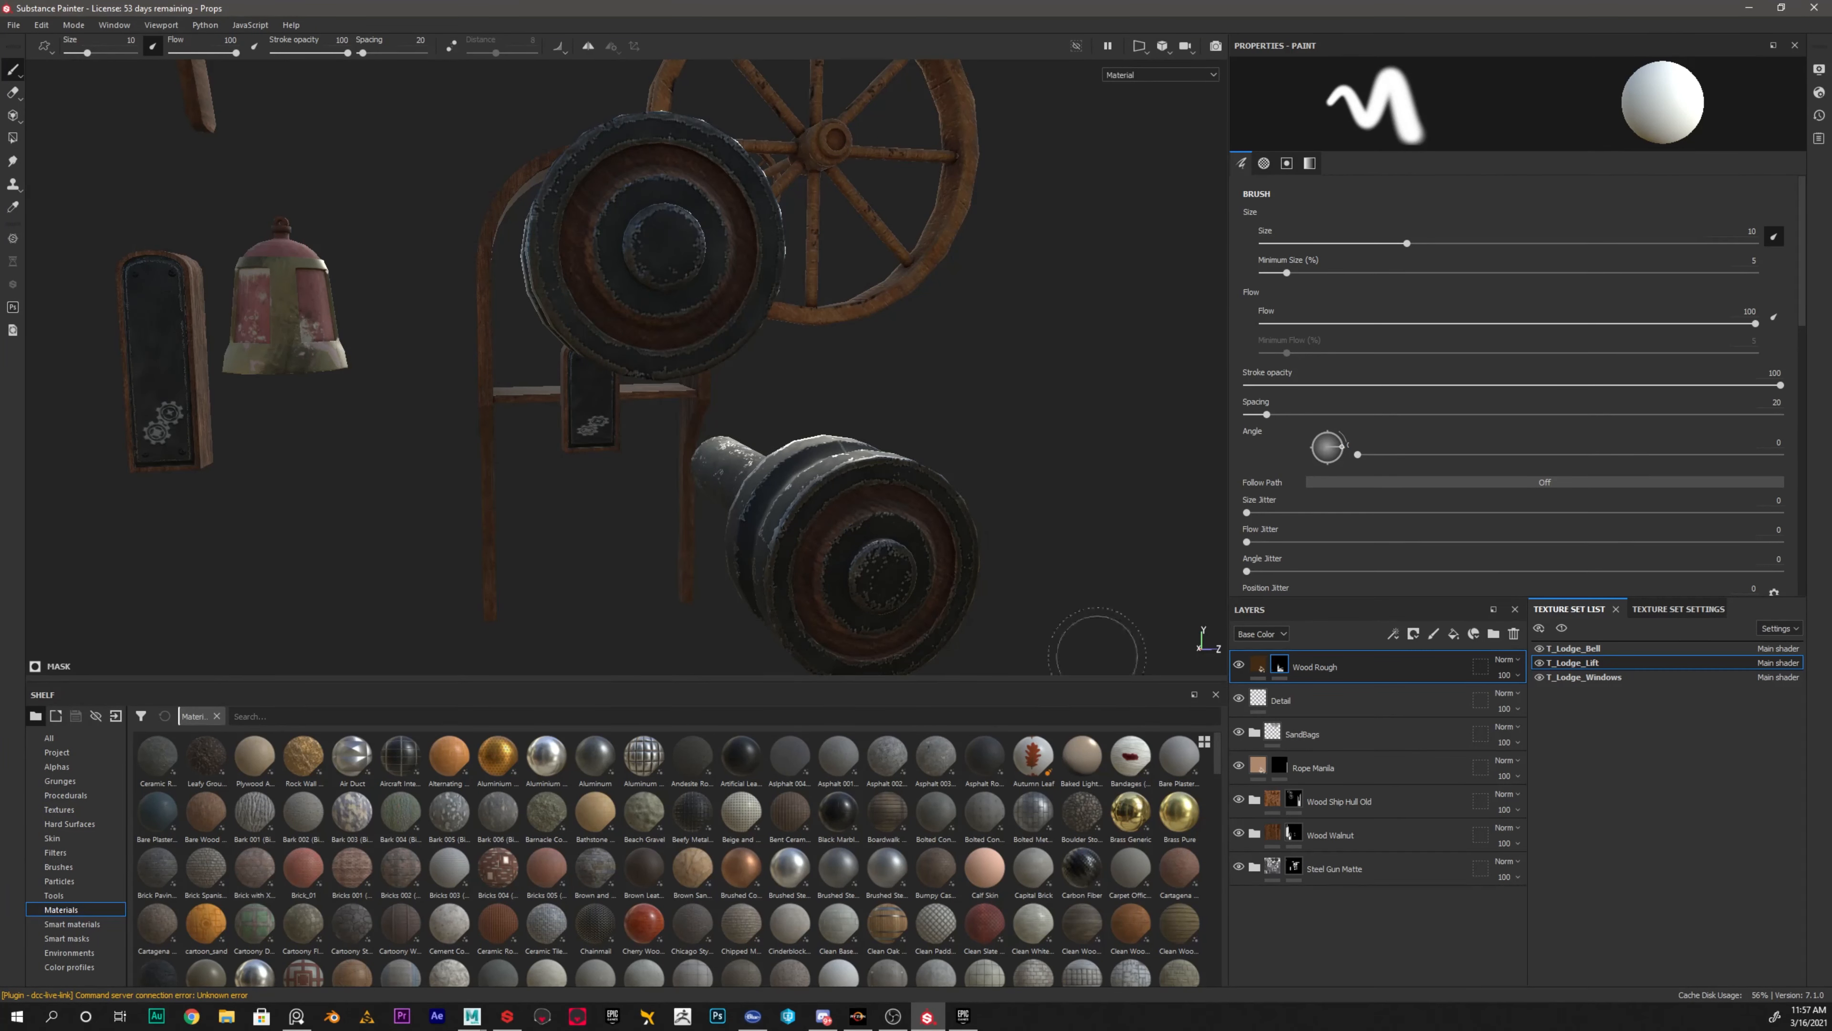
ctrl+right_drag(862, 574, 813, 576)
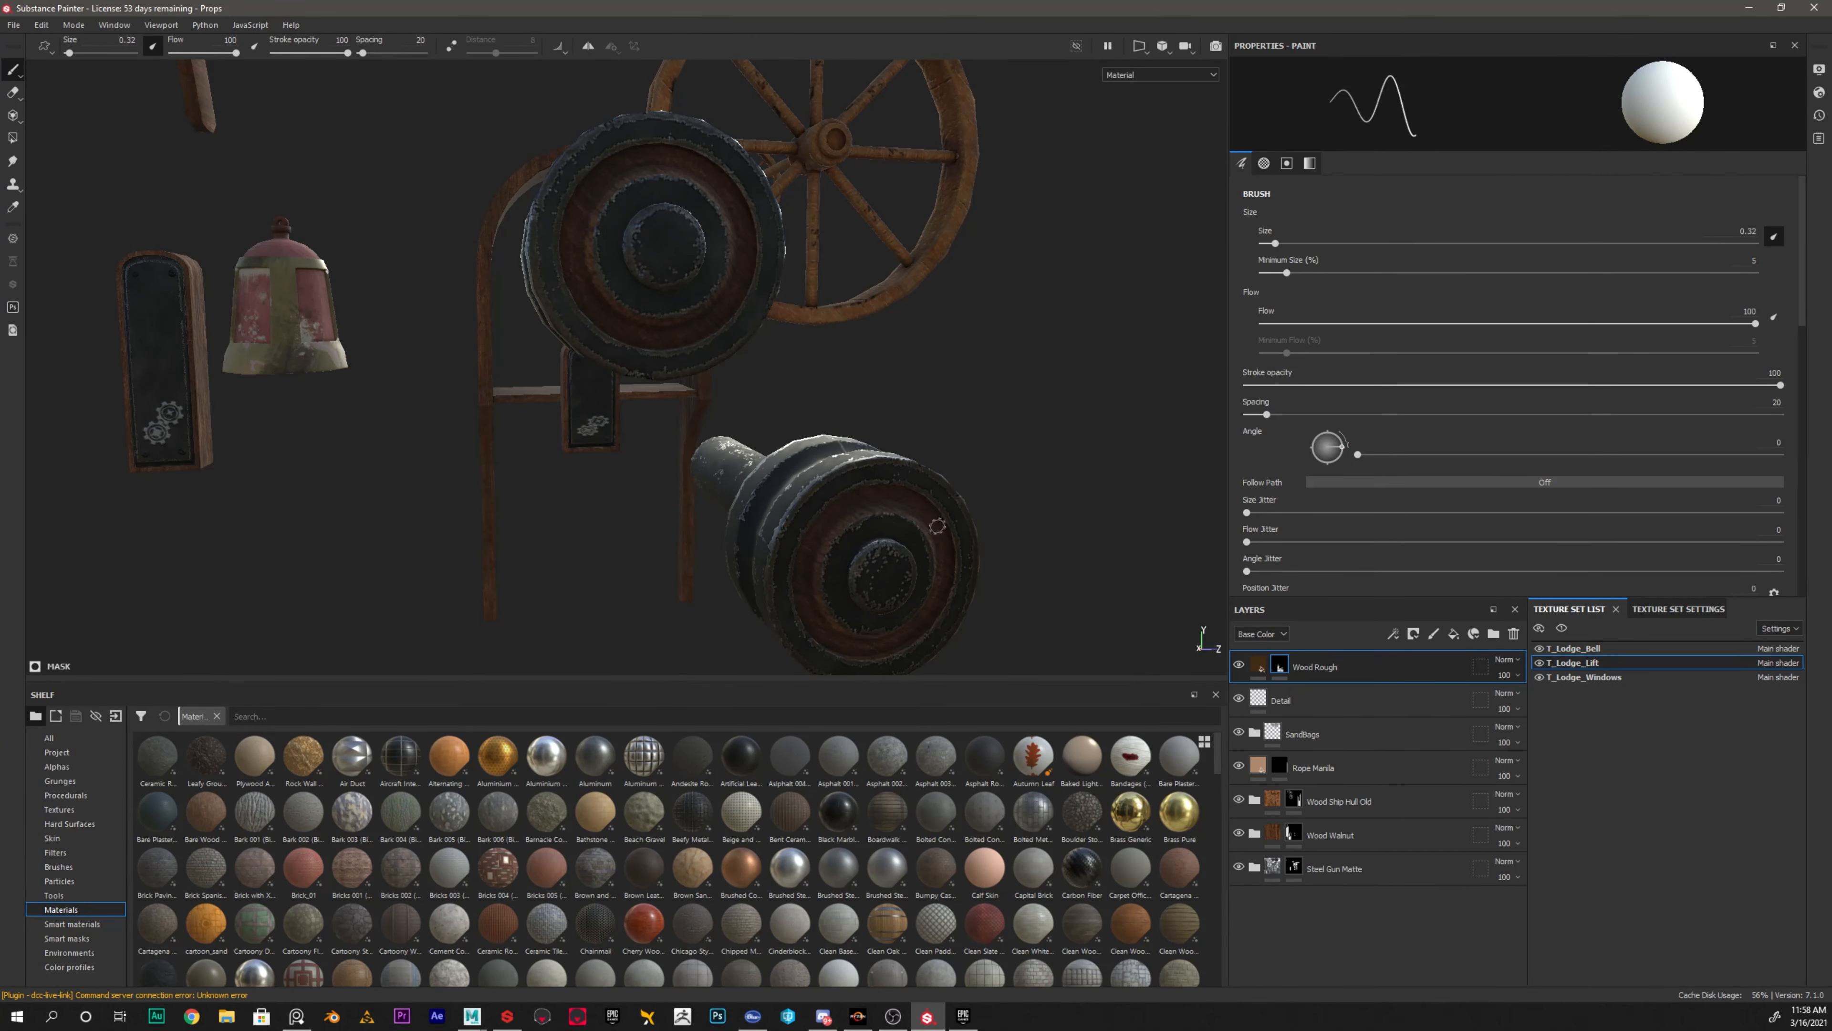
Examine the wooden lift platform, the plank panel and the glowing arched window
alt+right_drag(616, 424, 483, 437)
alt+middle_drag(621, 578, 676, 290)
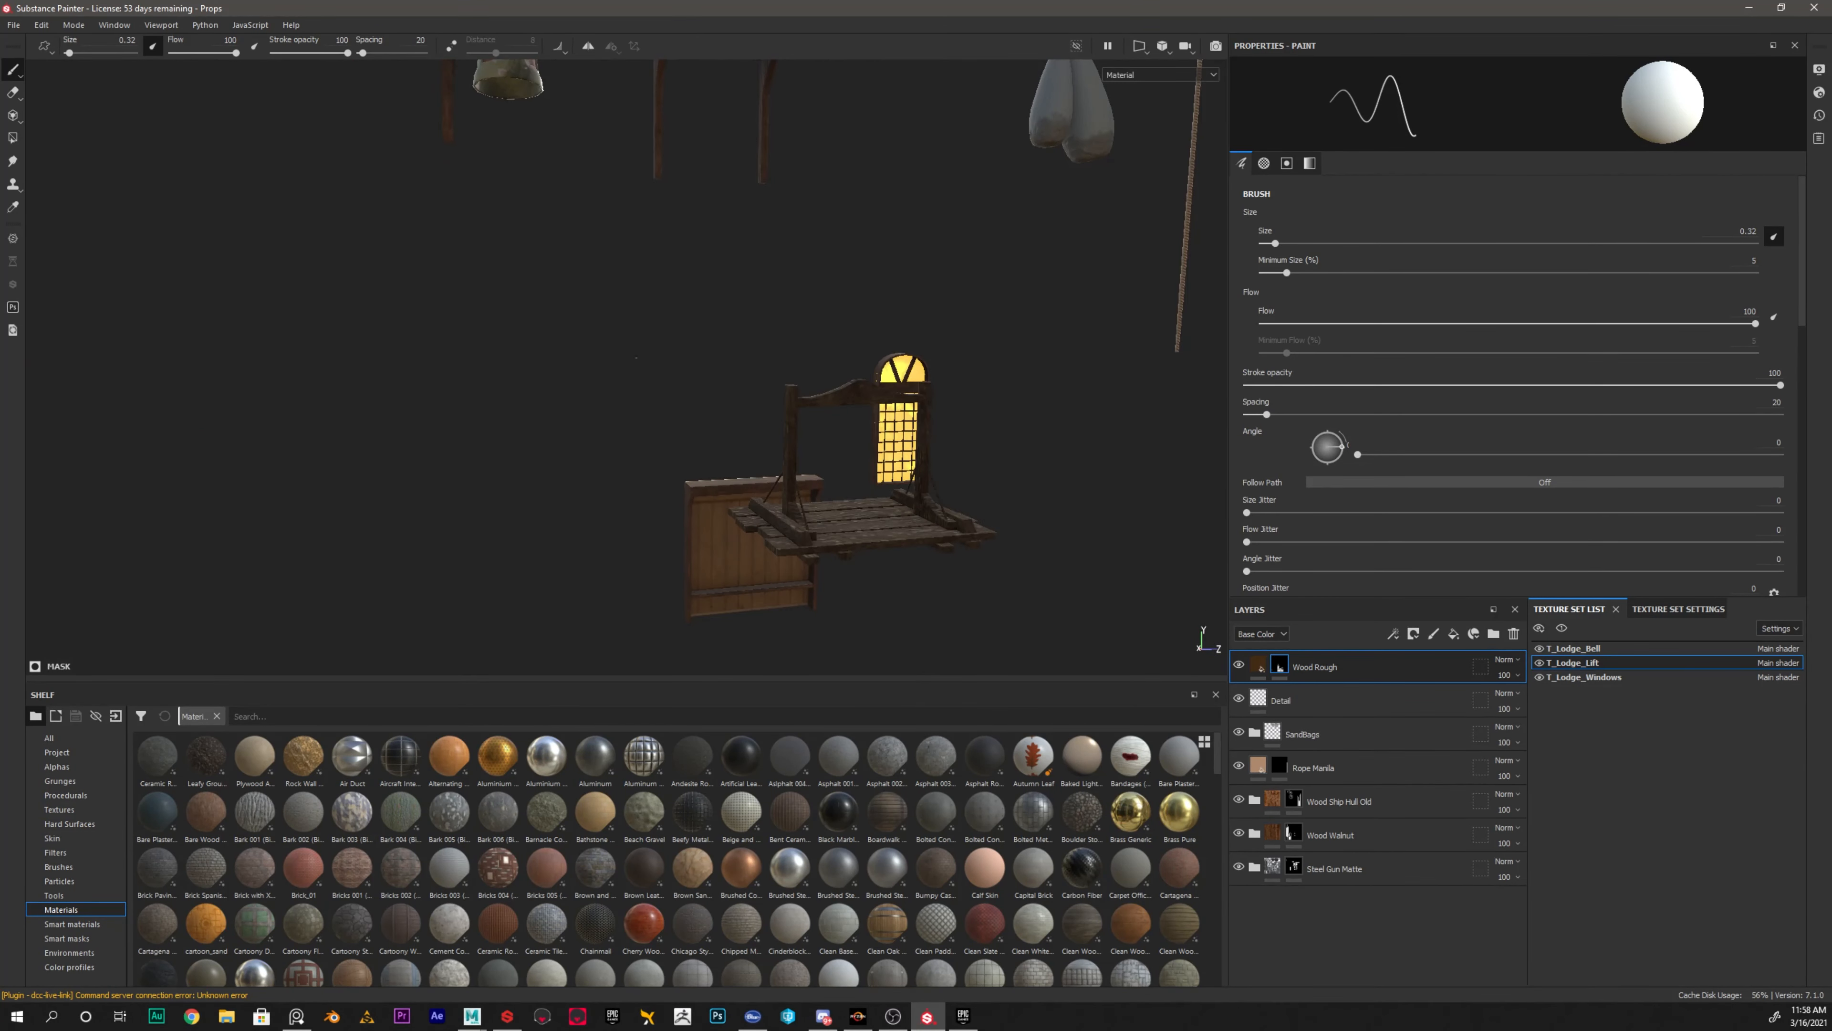
alt+drag(676, 303, 710, 390)
alt+middle_drag(750, 491, 686, 405)
alt+right_drag(692, 448, 858, 480)
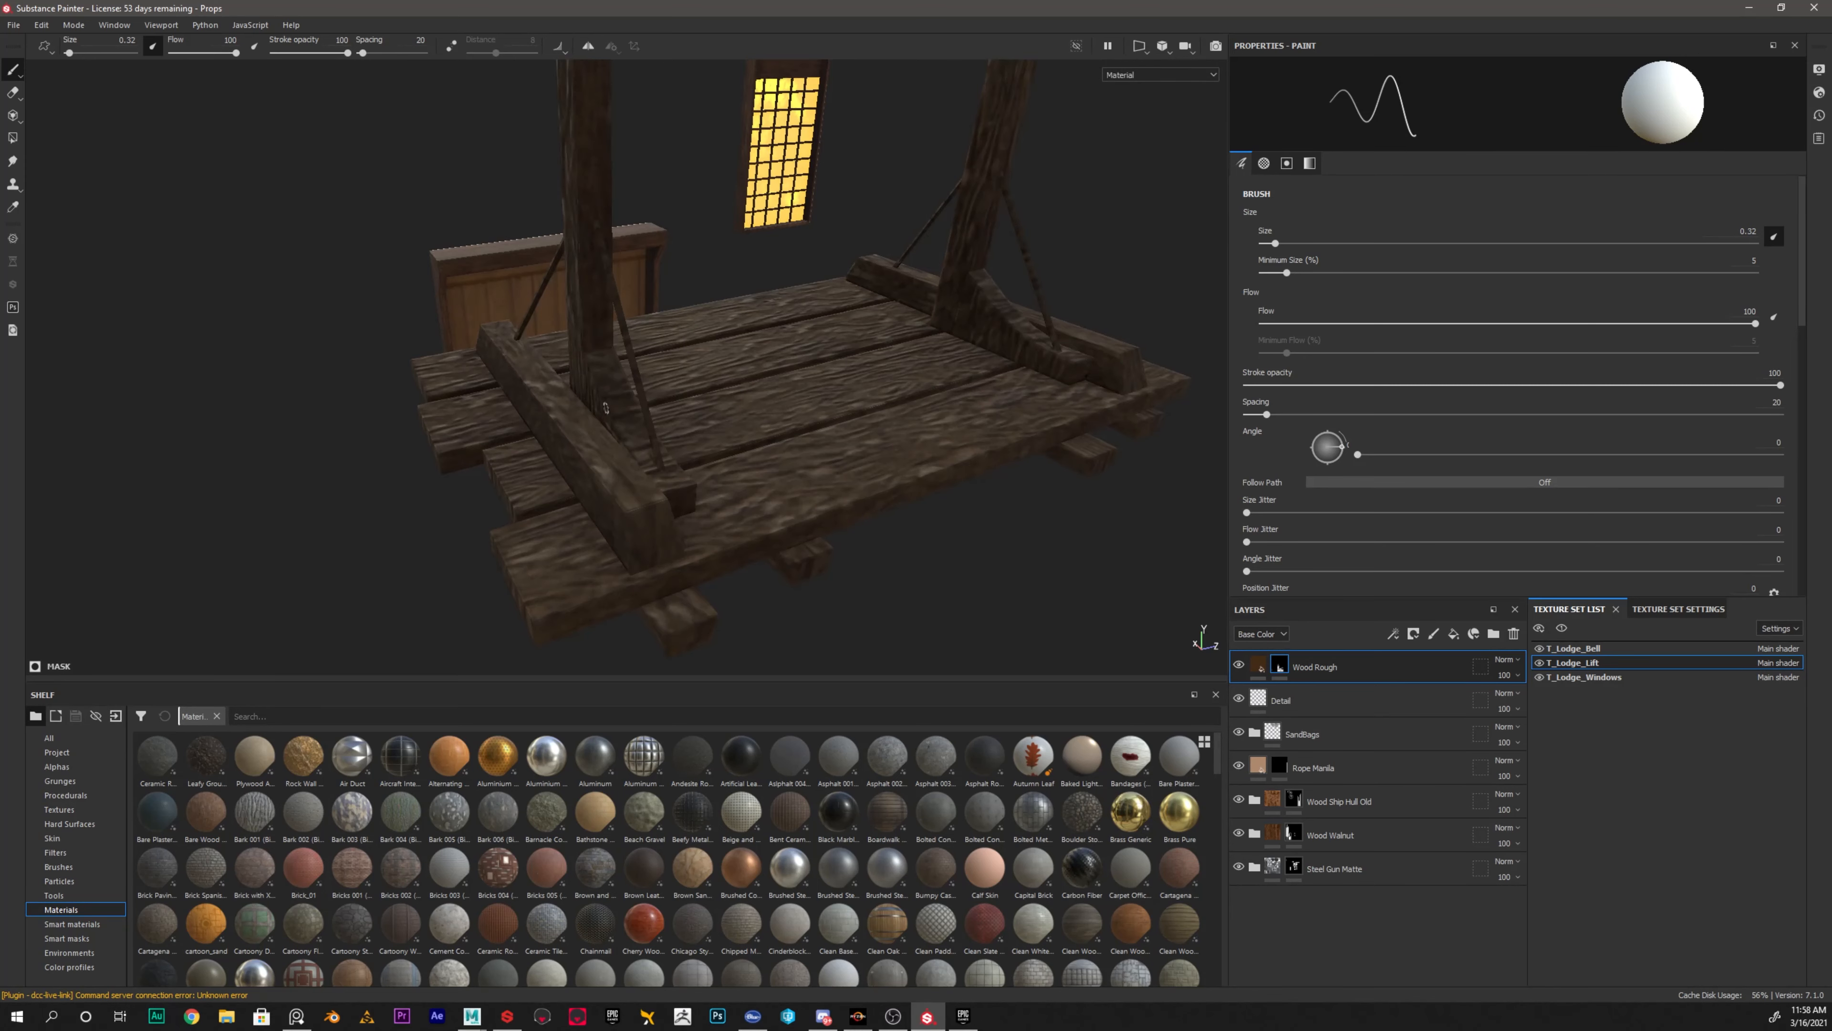
alt+drag(671, 404, 779, 404)
alt+middle_drag(650, 376, 783, 441)
alt+right_drag(783, 440, 725, 288)
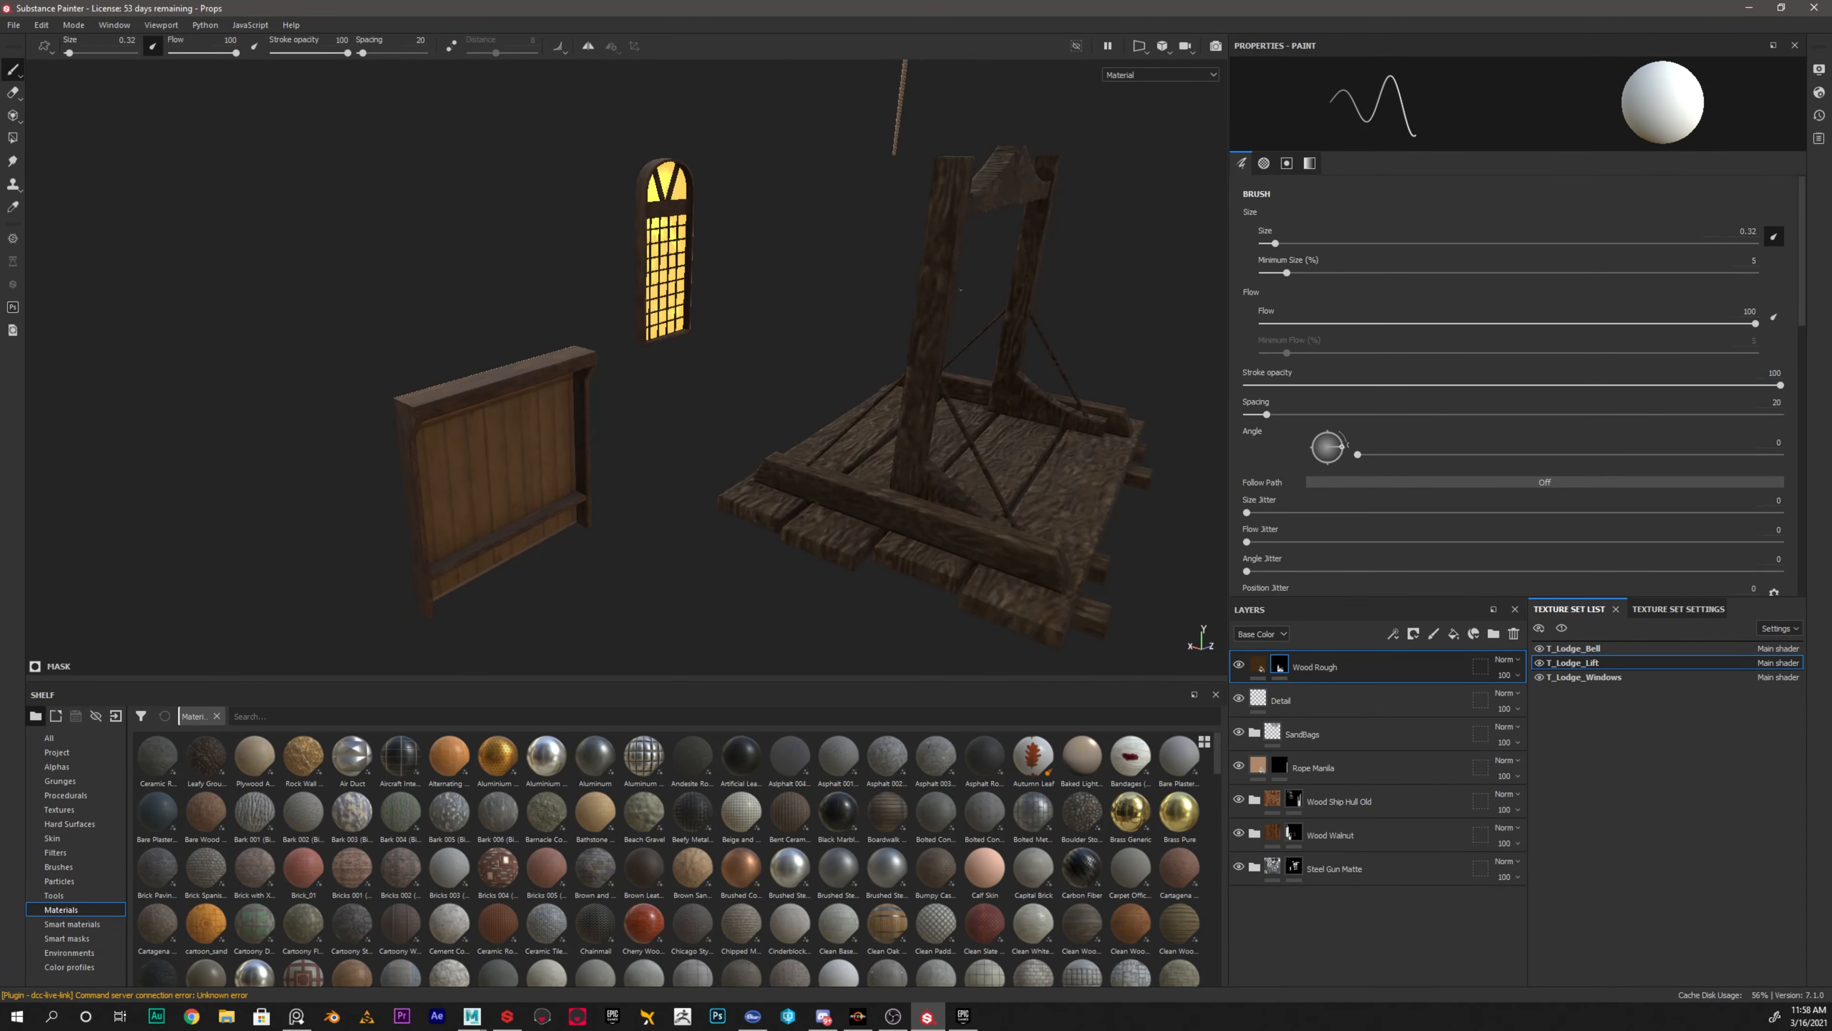
alt+drag(560, 363, 696, 436)
alt+right_drag(698, 440, 790, 527)
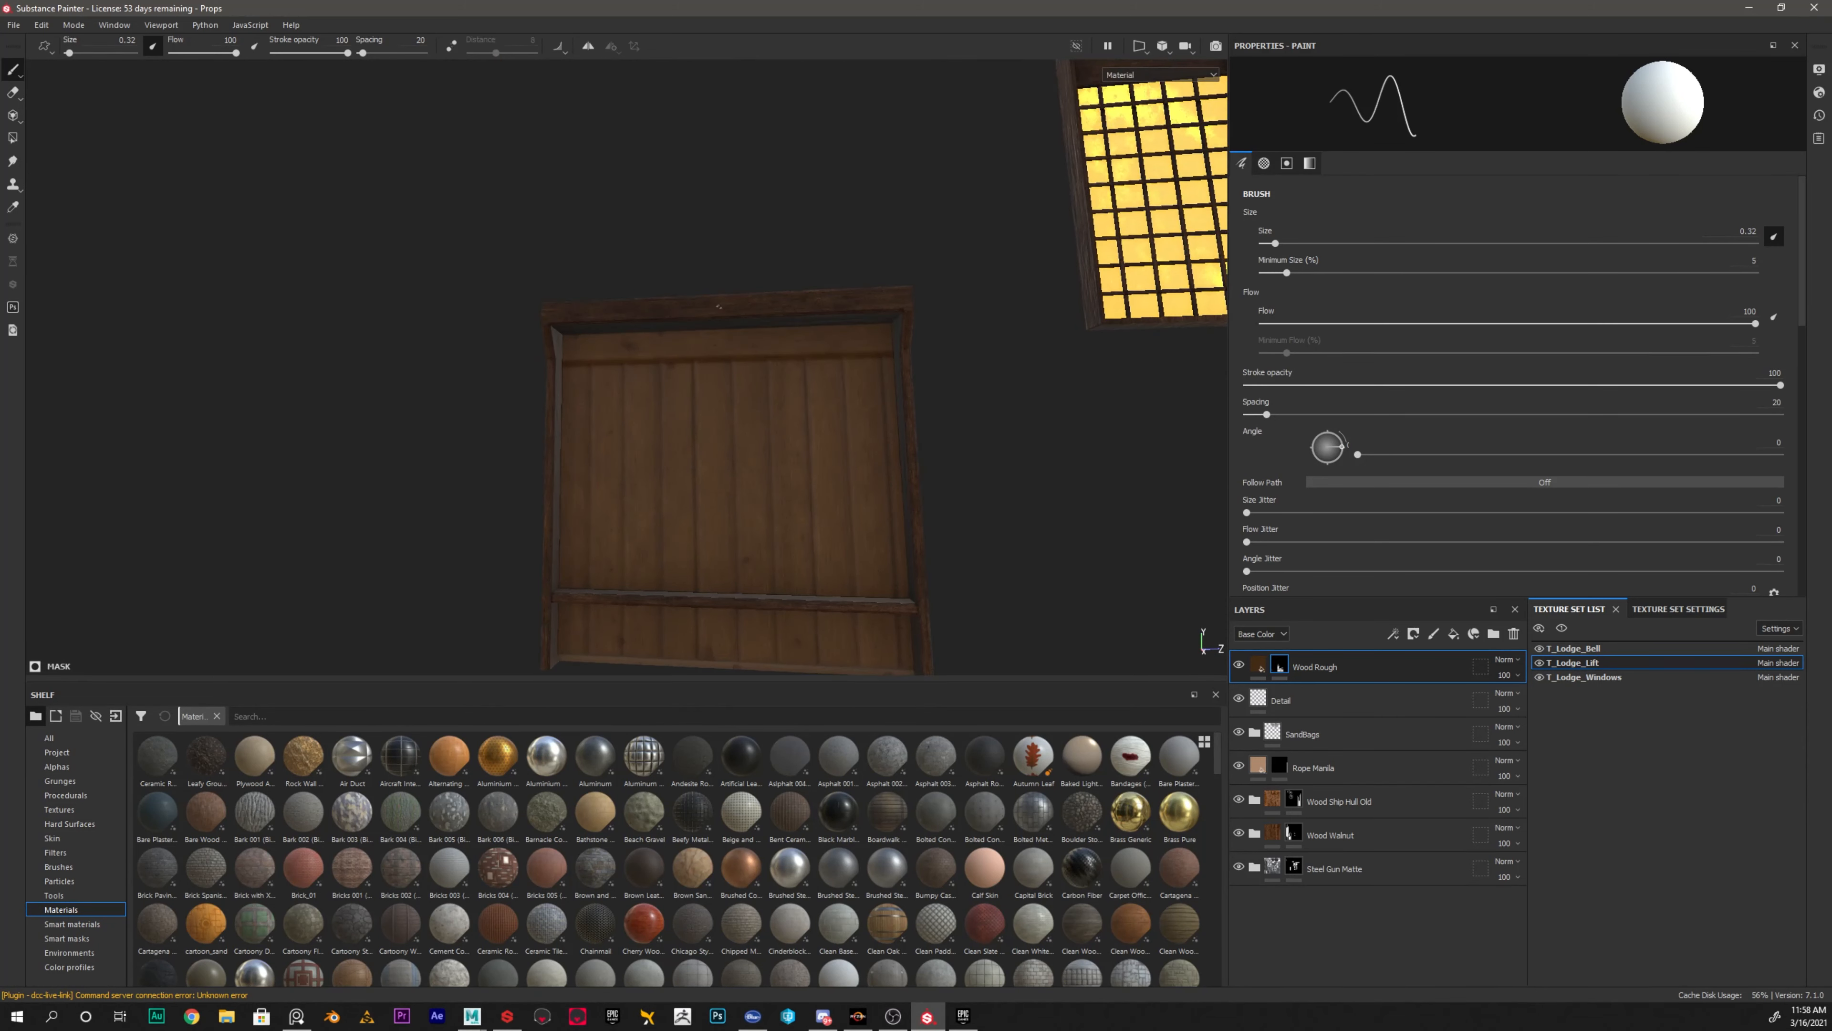
alt+right_drag(766, 296, 663, 213)
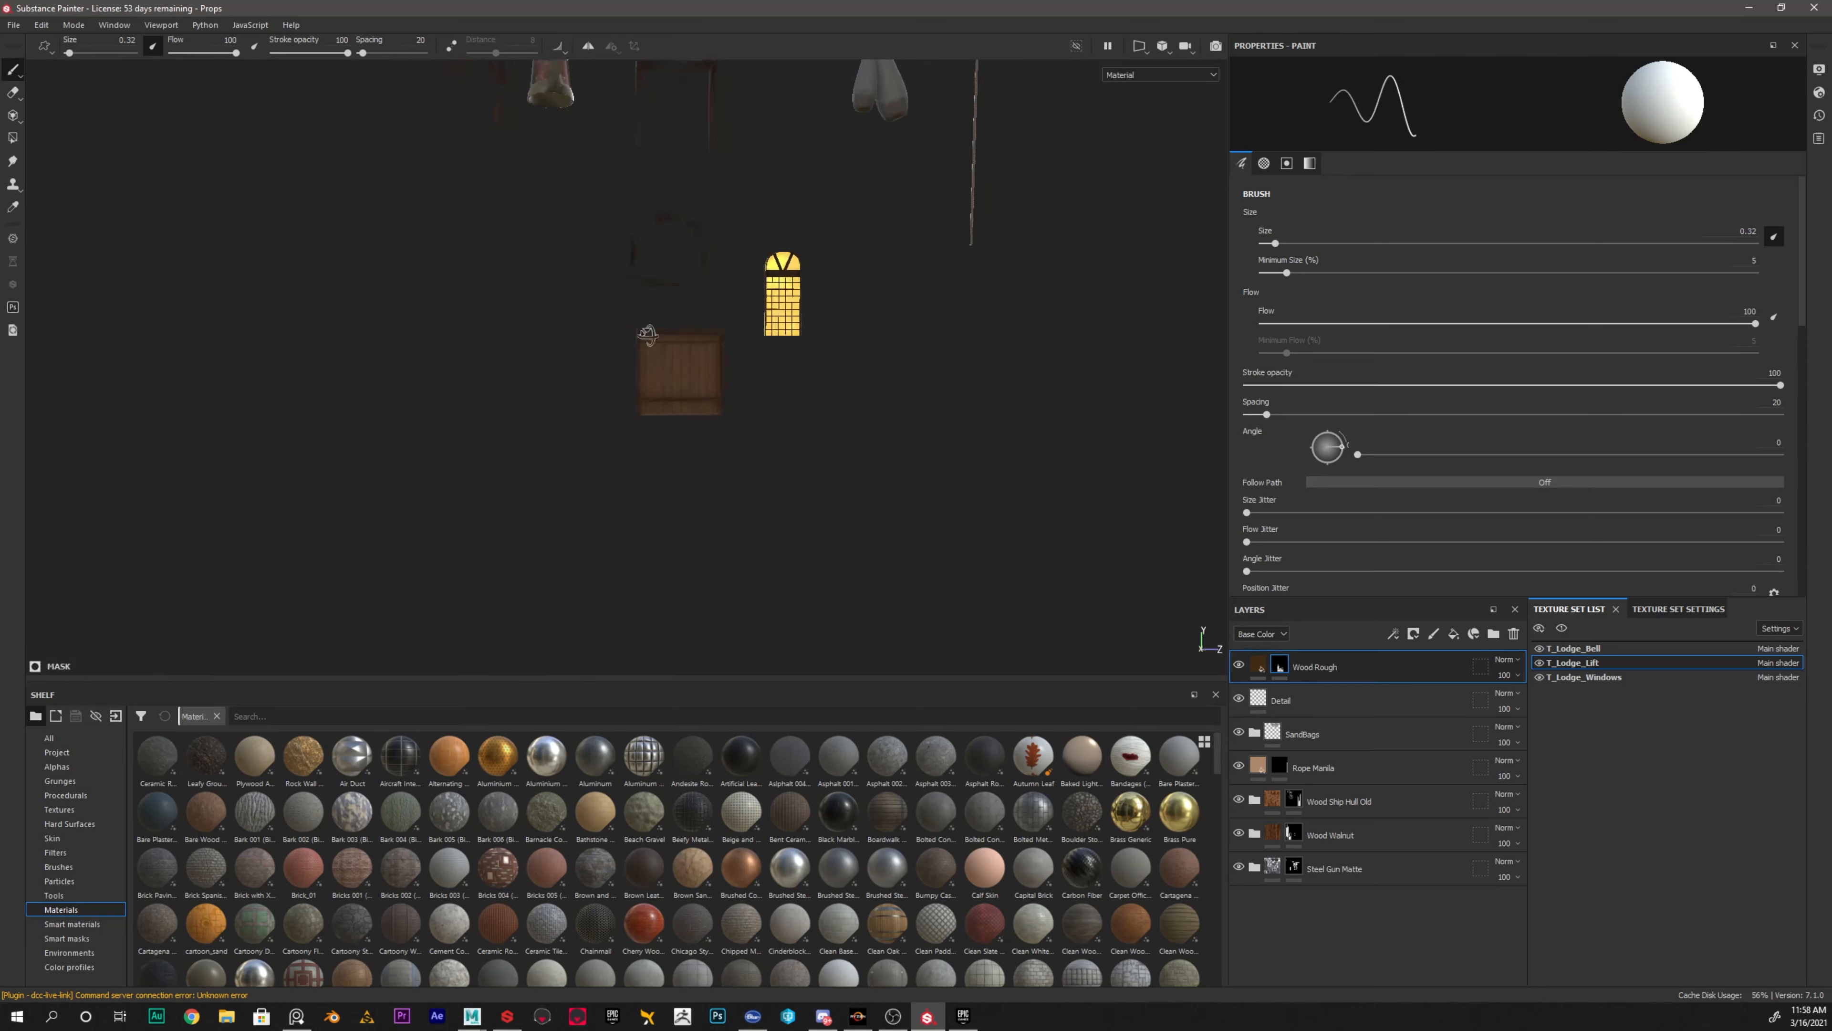
Examine the glowing two-pane window box and the bell's chipped paint up close
alt+drag(664, 213, 628, 267)
alt+middle_drag(627, 267, 671, 447)
alt+drag(498, 325, 534, 335)
alt+right_drag(534, 335, 597, 401)
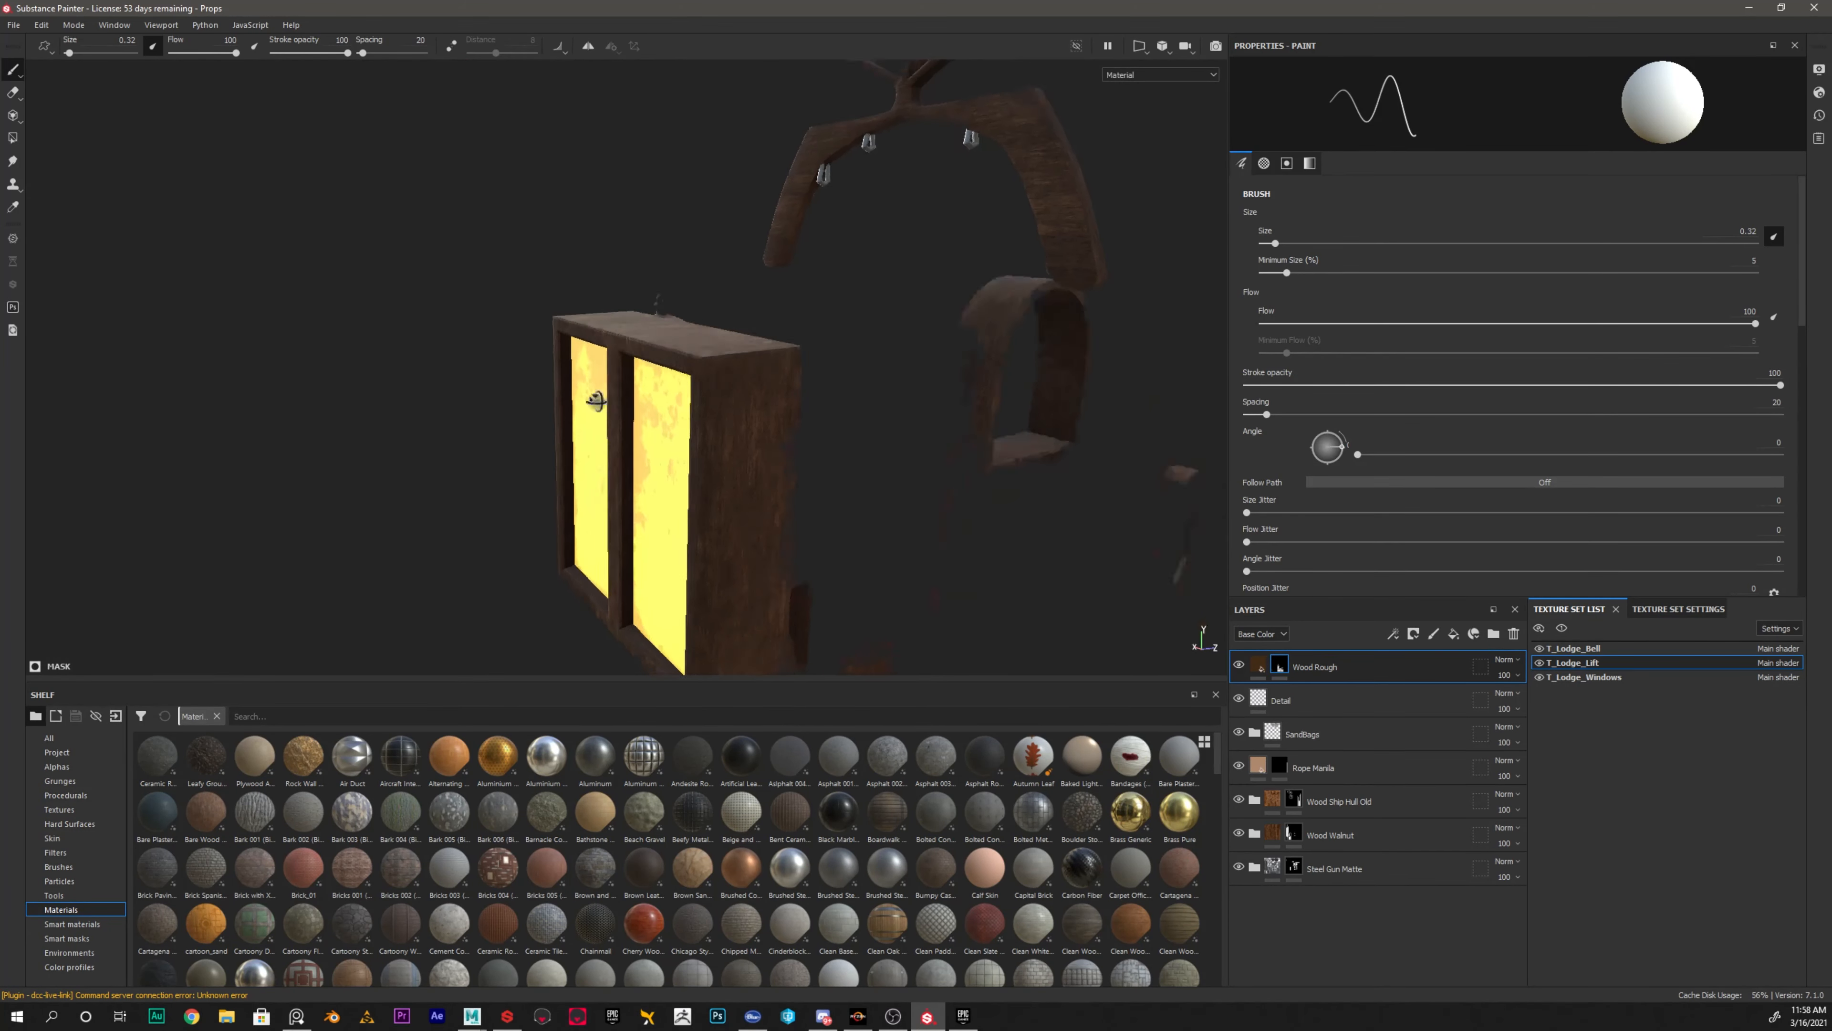
alt+drag(598, 402, 891, 362)
alt+right_drag(892, 362, 988, 450)
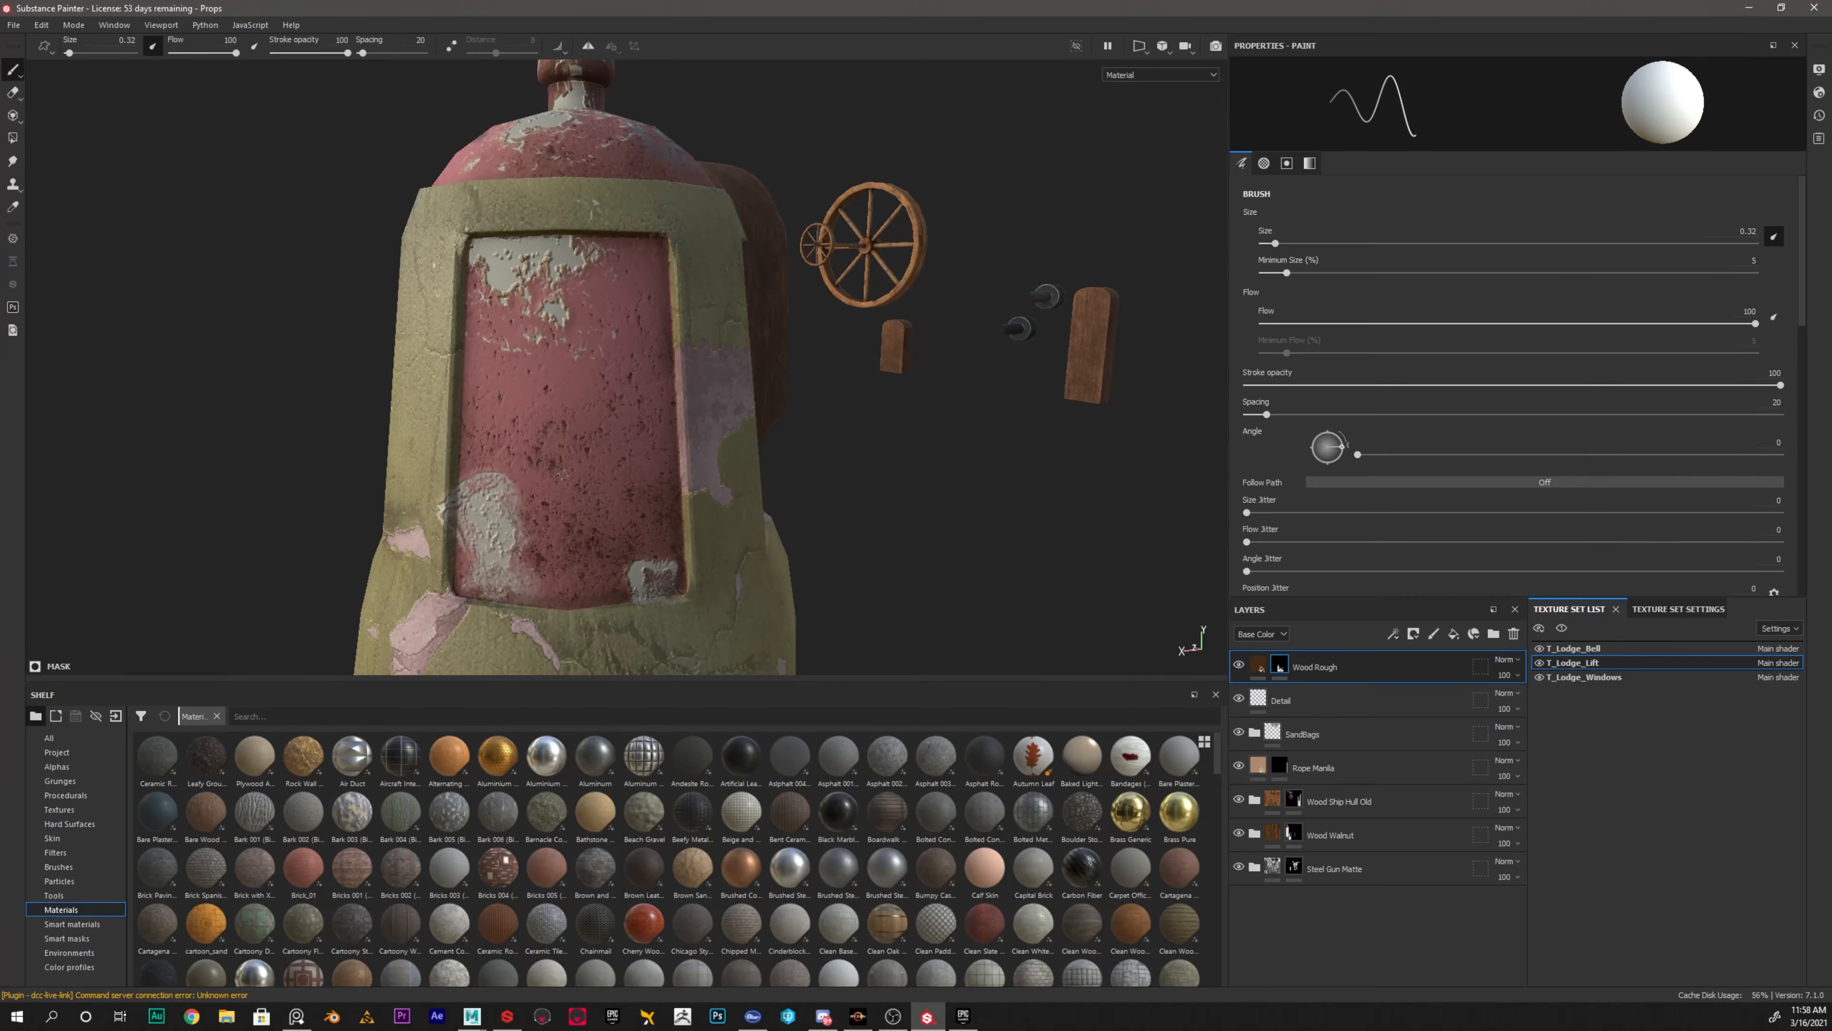
alt+drag(562, 474, 519, 530)
alt+right_drag(519, 530, 433, 433)
alt+drag(877, 328, 561, 388)
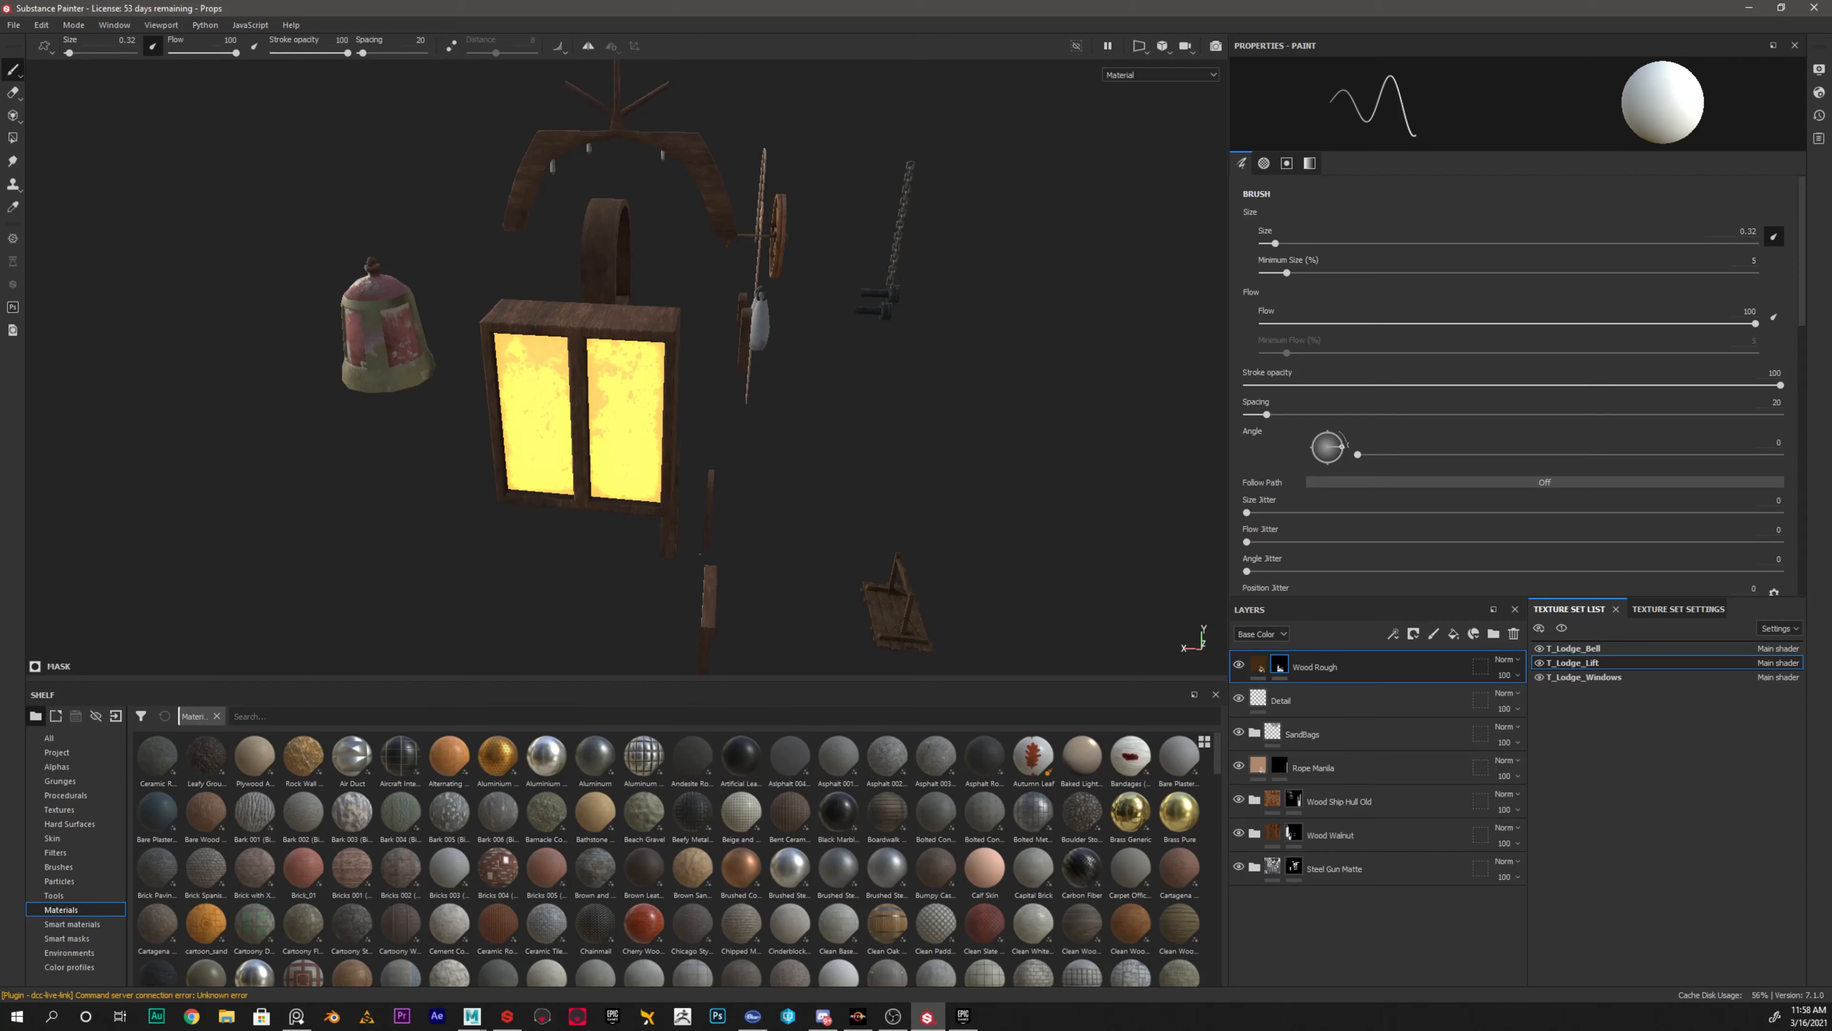
alt+drag(561, 388, 621, 394)
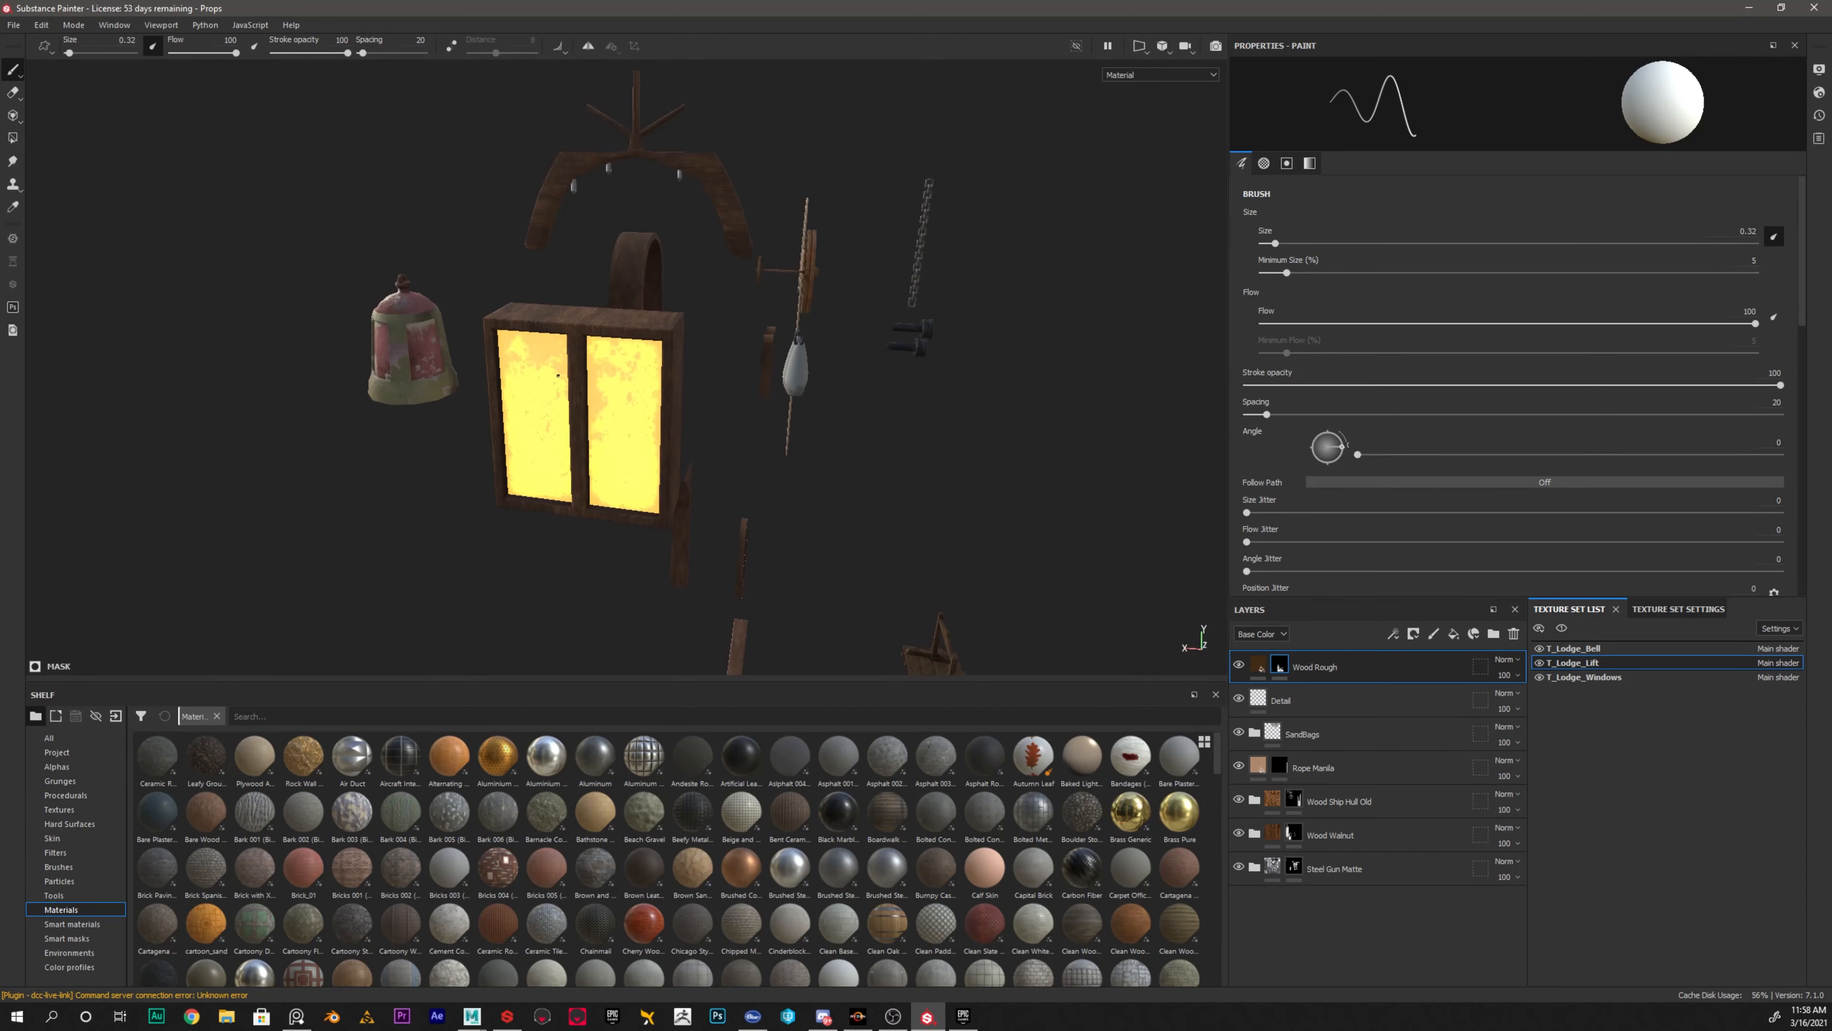
Set the main shader's emissive intensity to 2 and check the glowing window box
click(1819, 94)
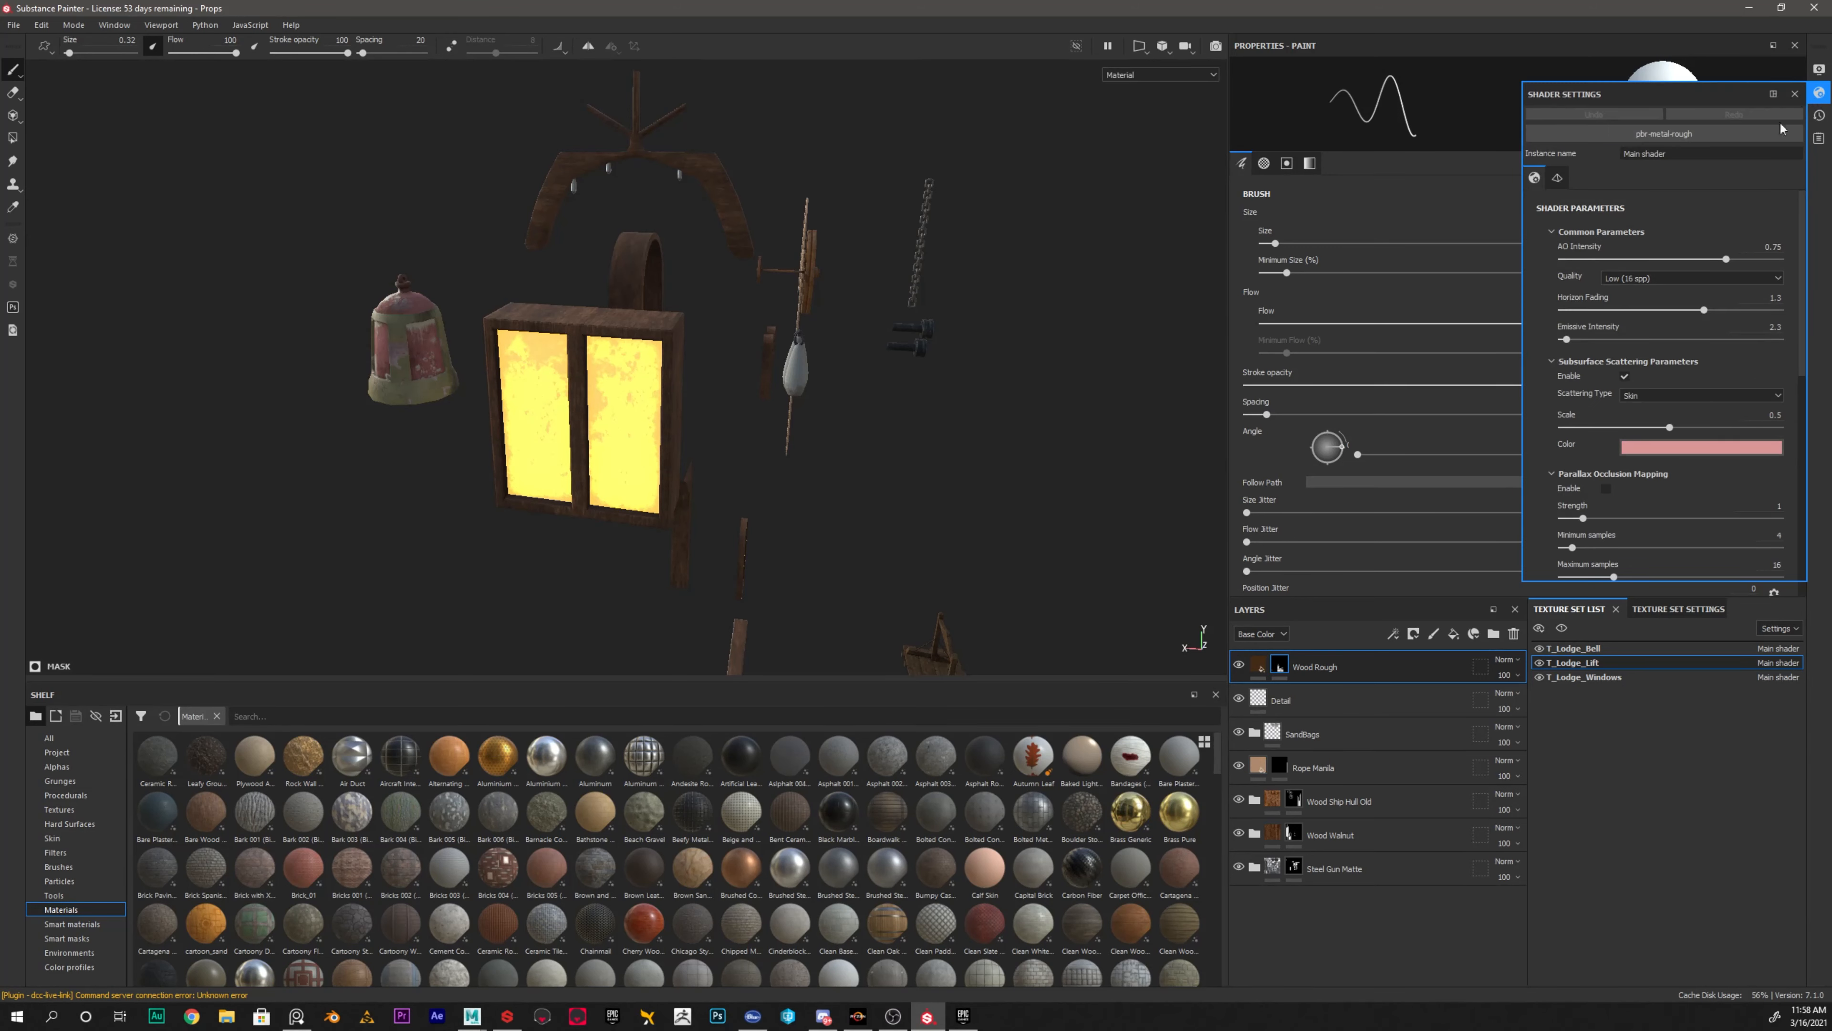
scroll(1602, 436, down, 1)
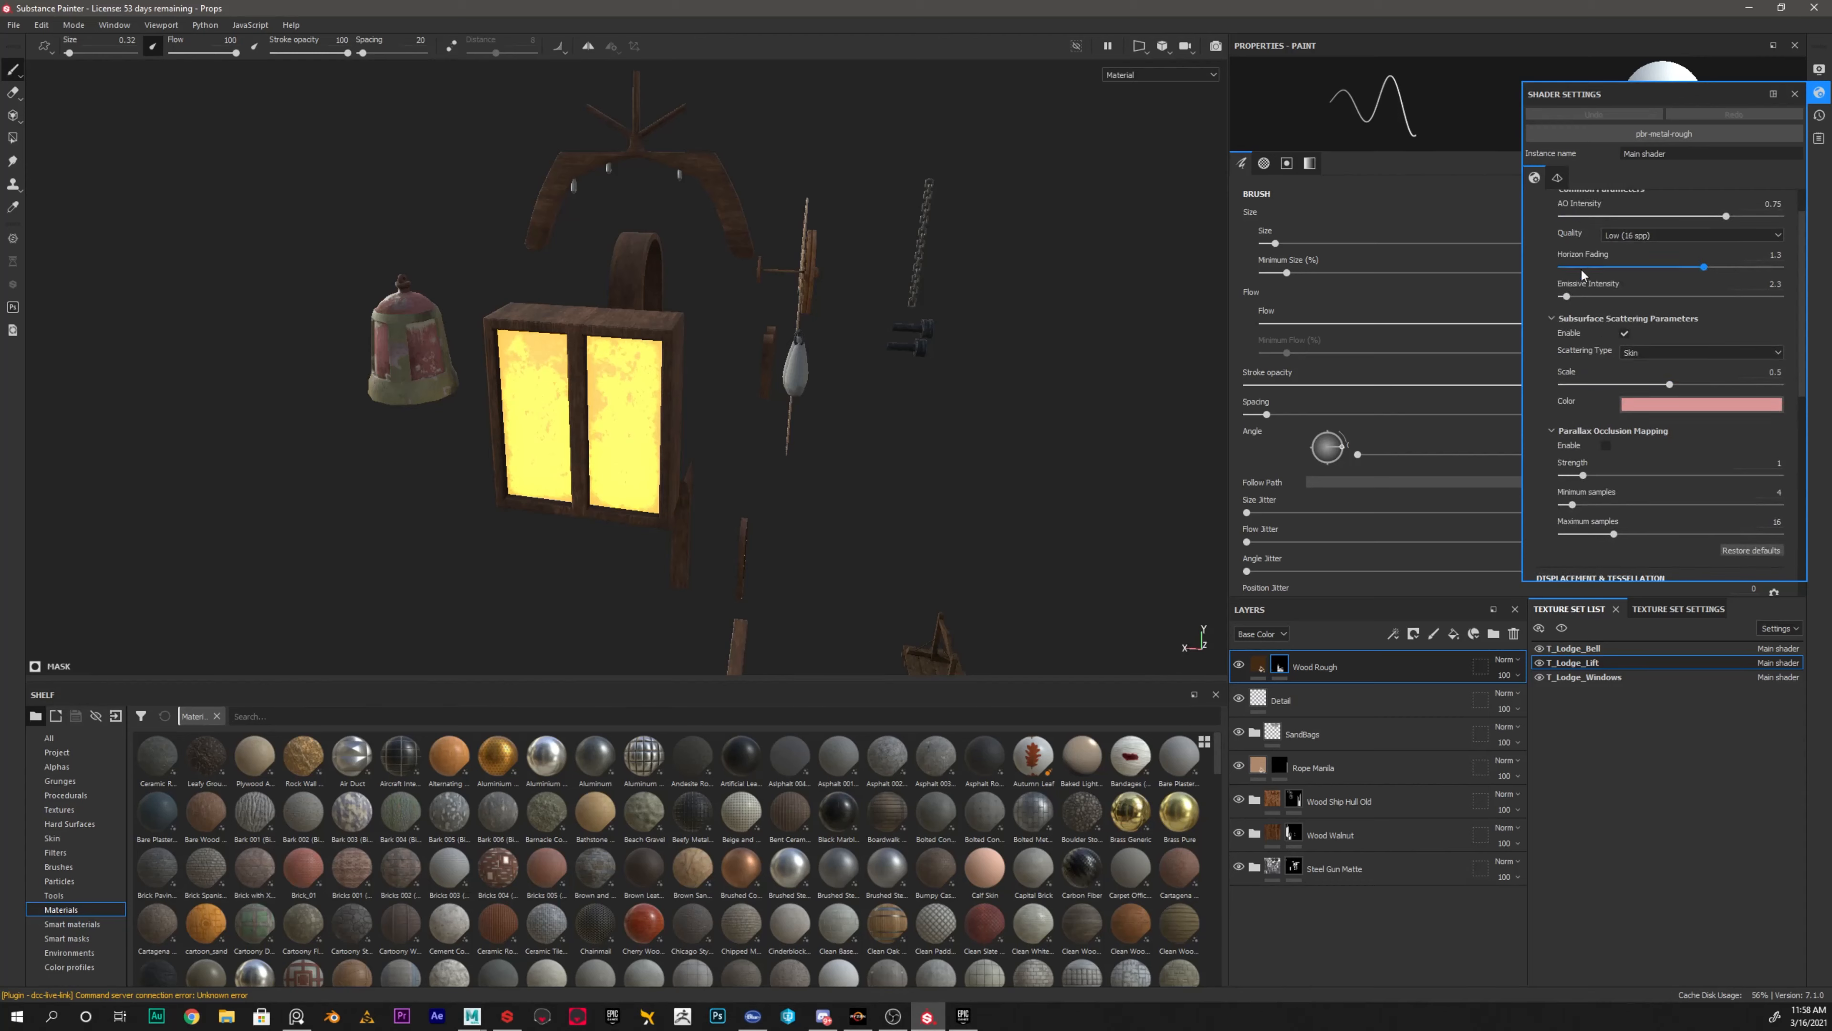
scroll(1587, 267, up, 1)
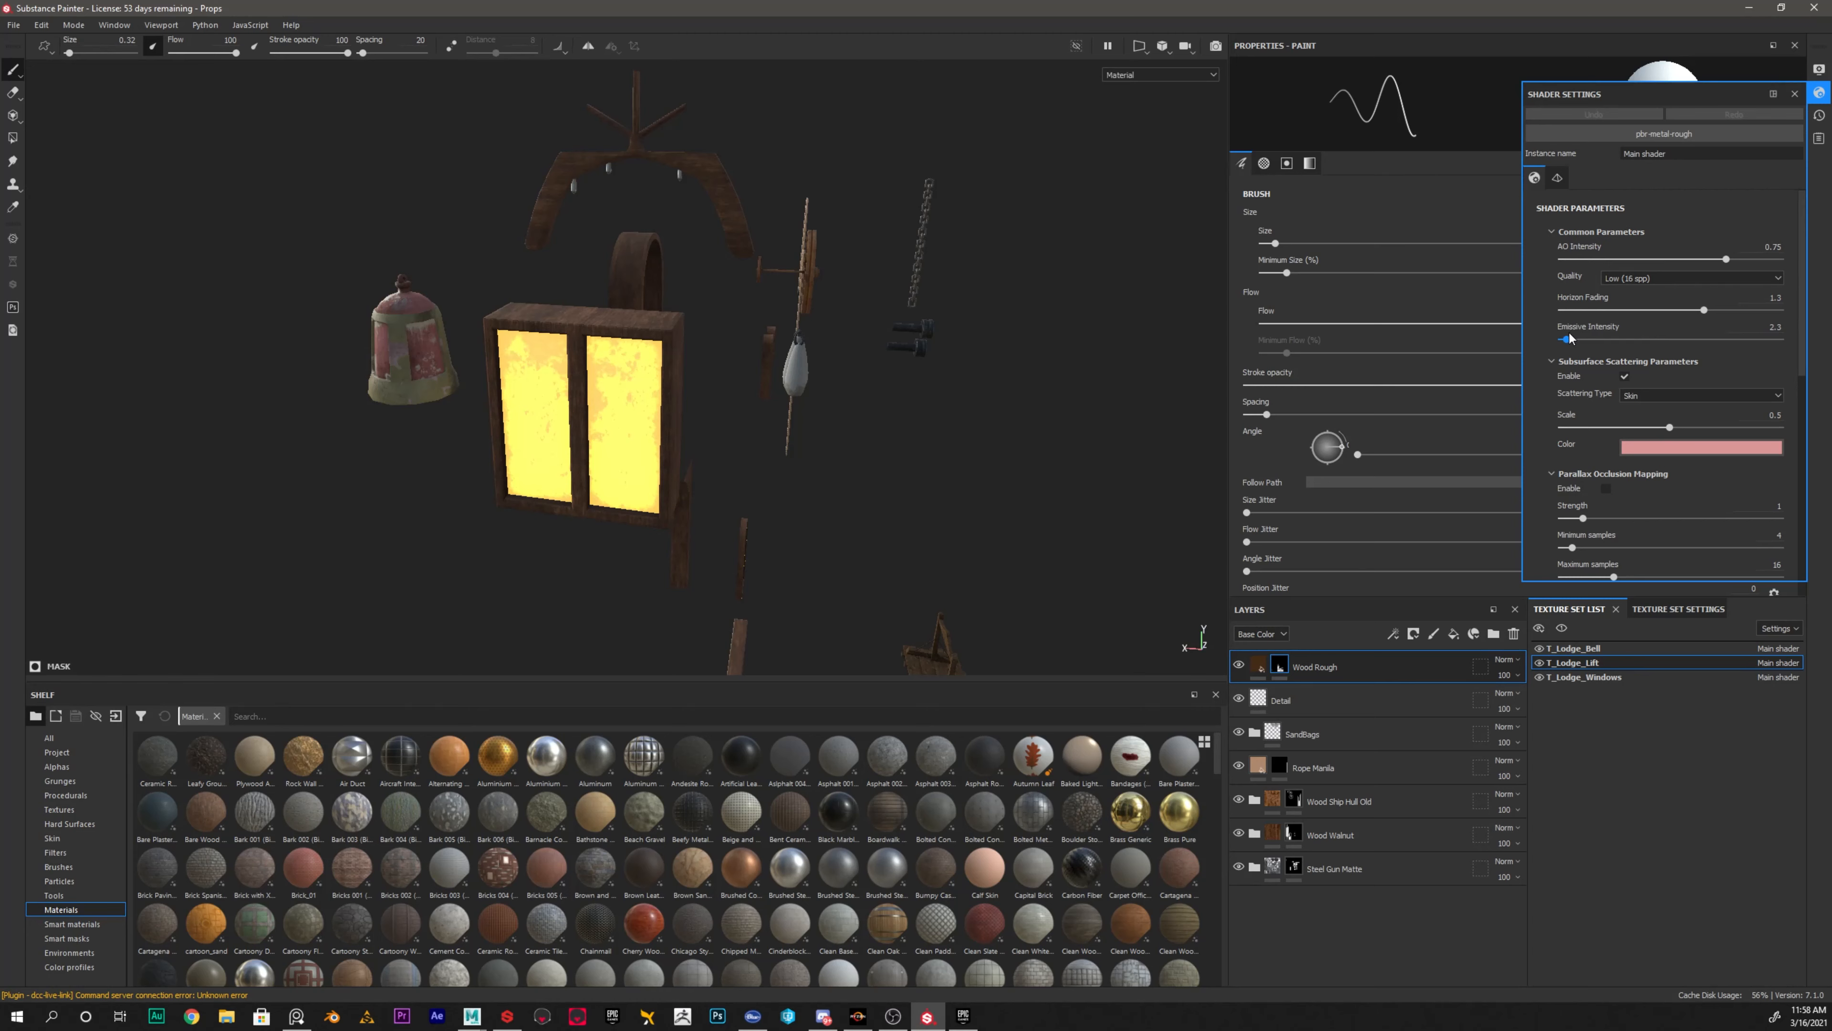
mouse_move(1569, 342)
mouse_down()
mouse_move(1591, 345)
mouse_move(1566, 351)
mouse_up()
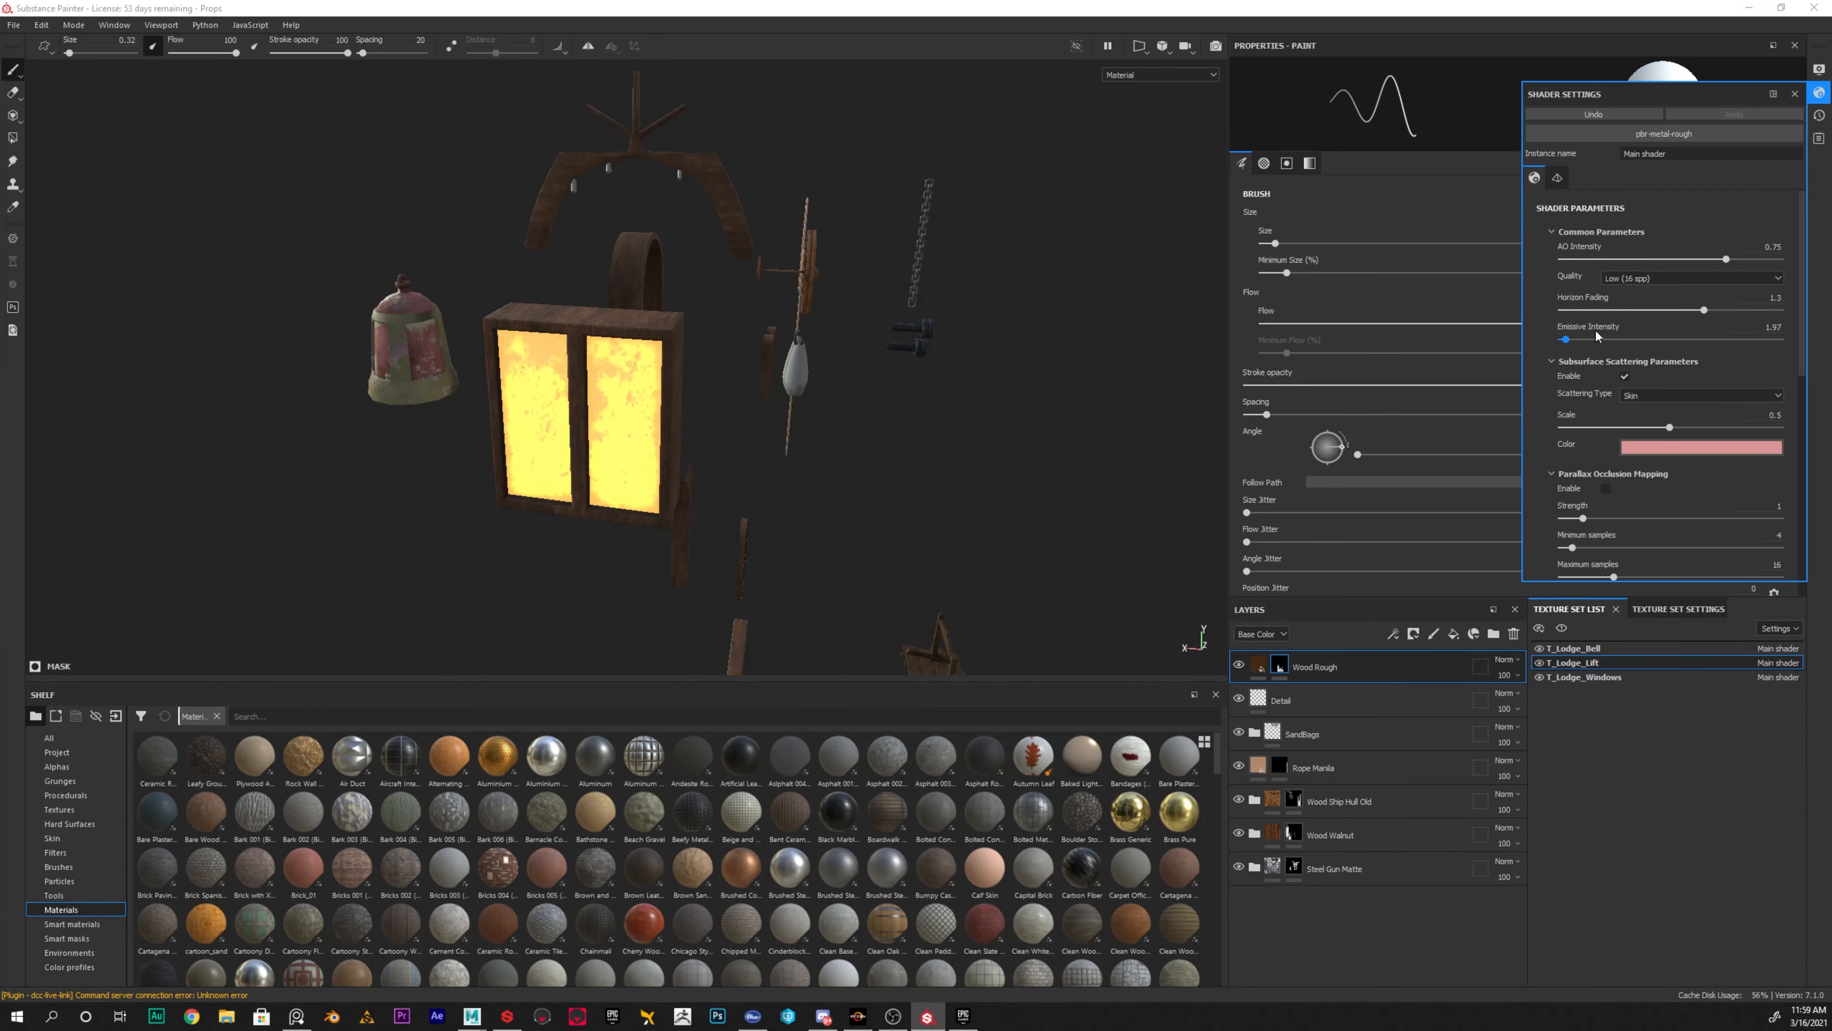
double_click(1772, 328)
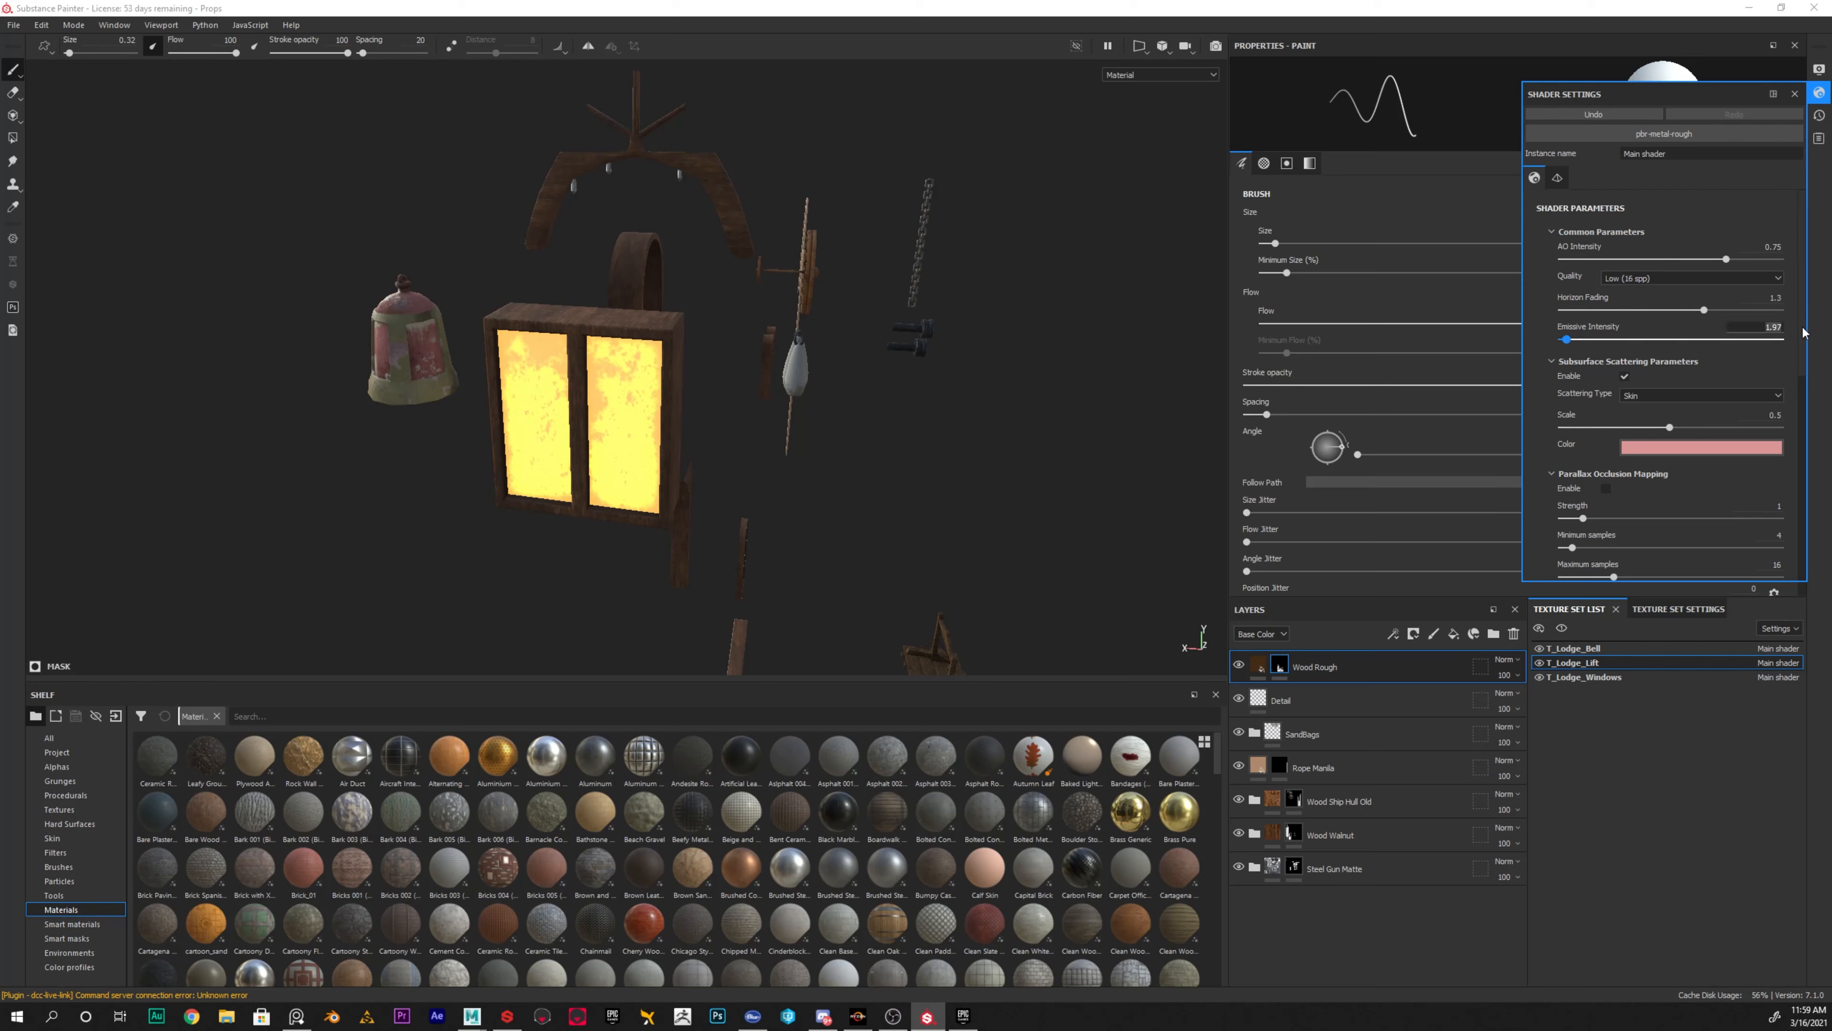
text(2)
key(Return)
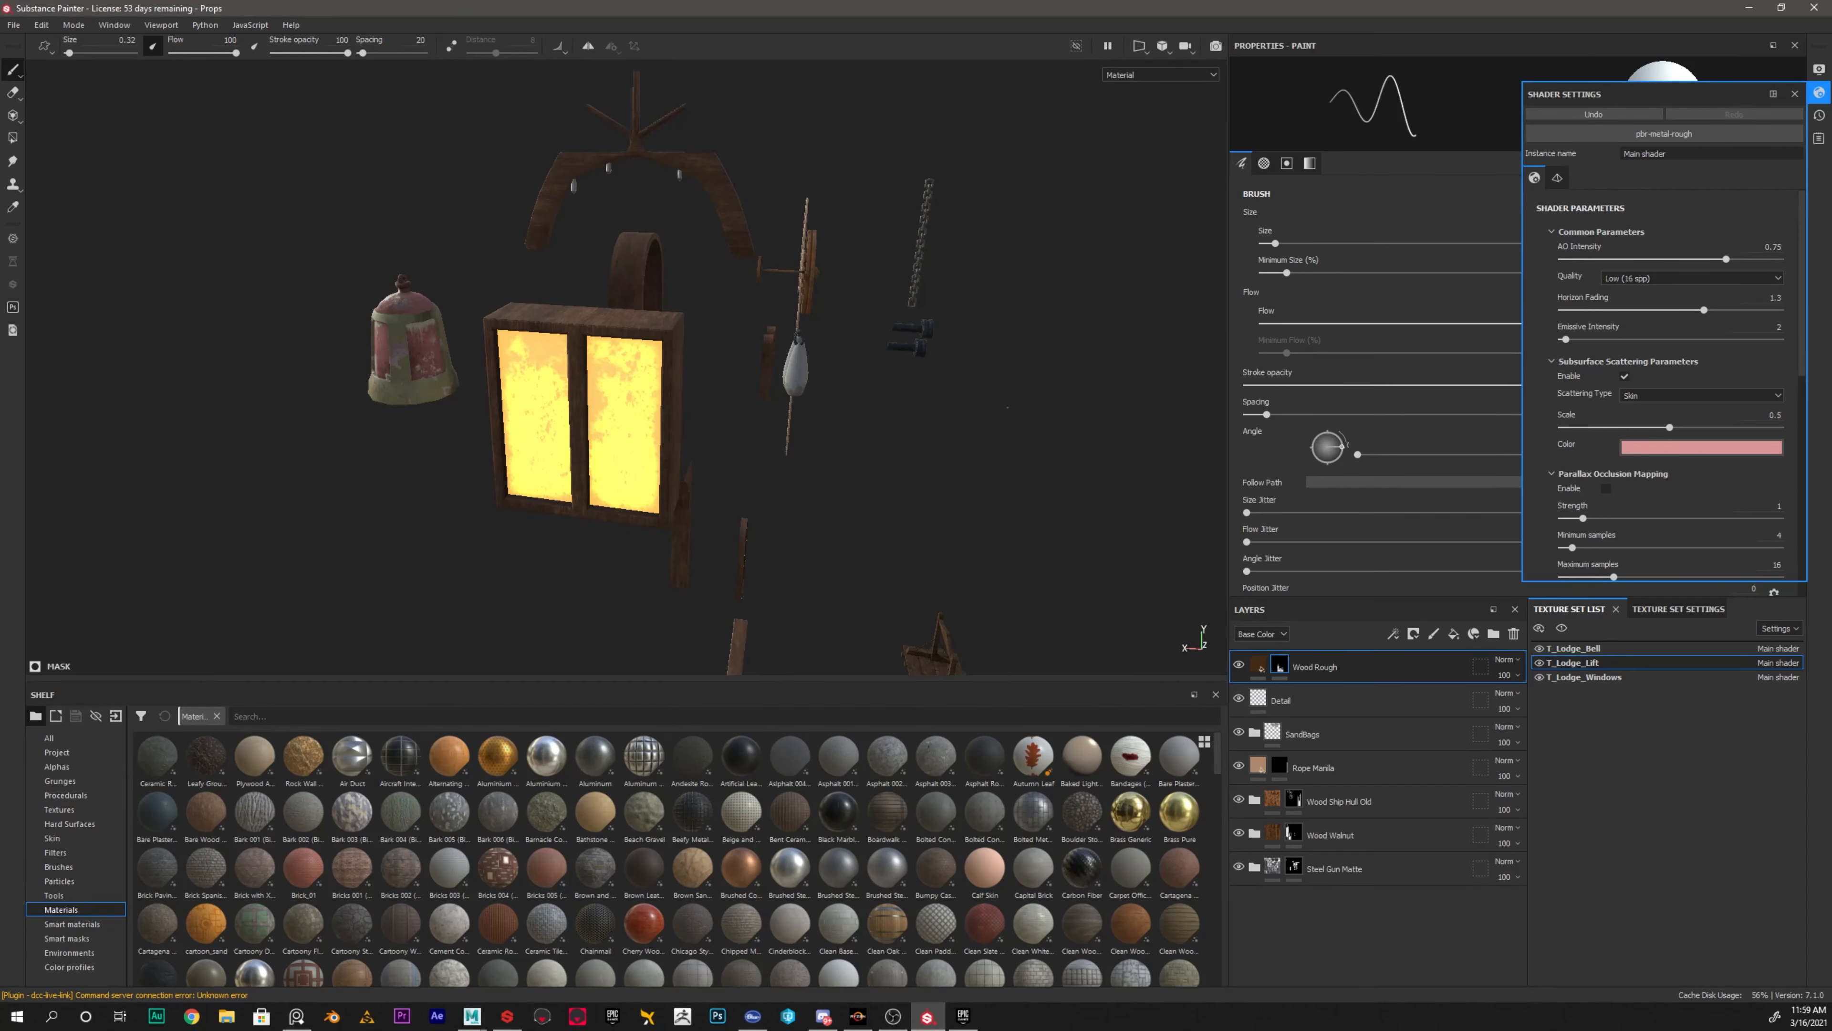
alt+drag(988, 444, 860, 417)
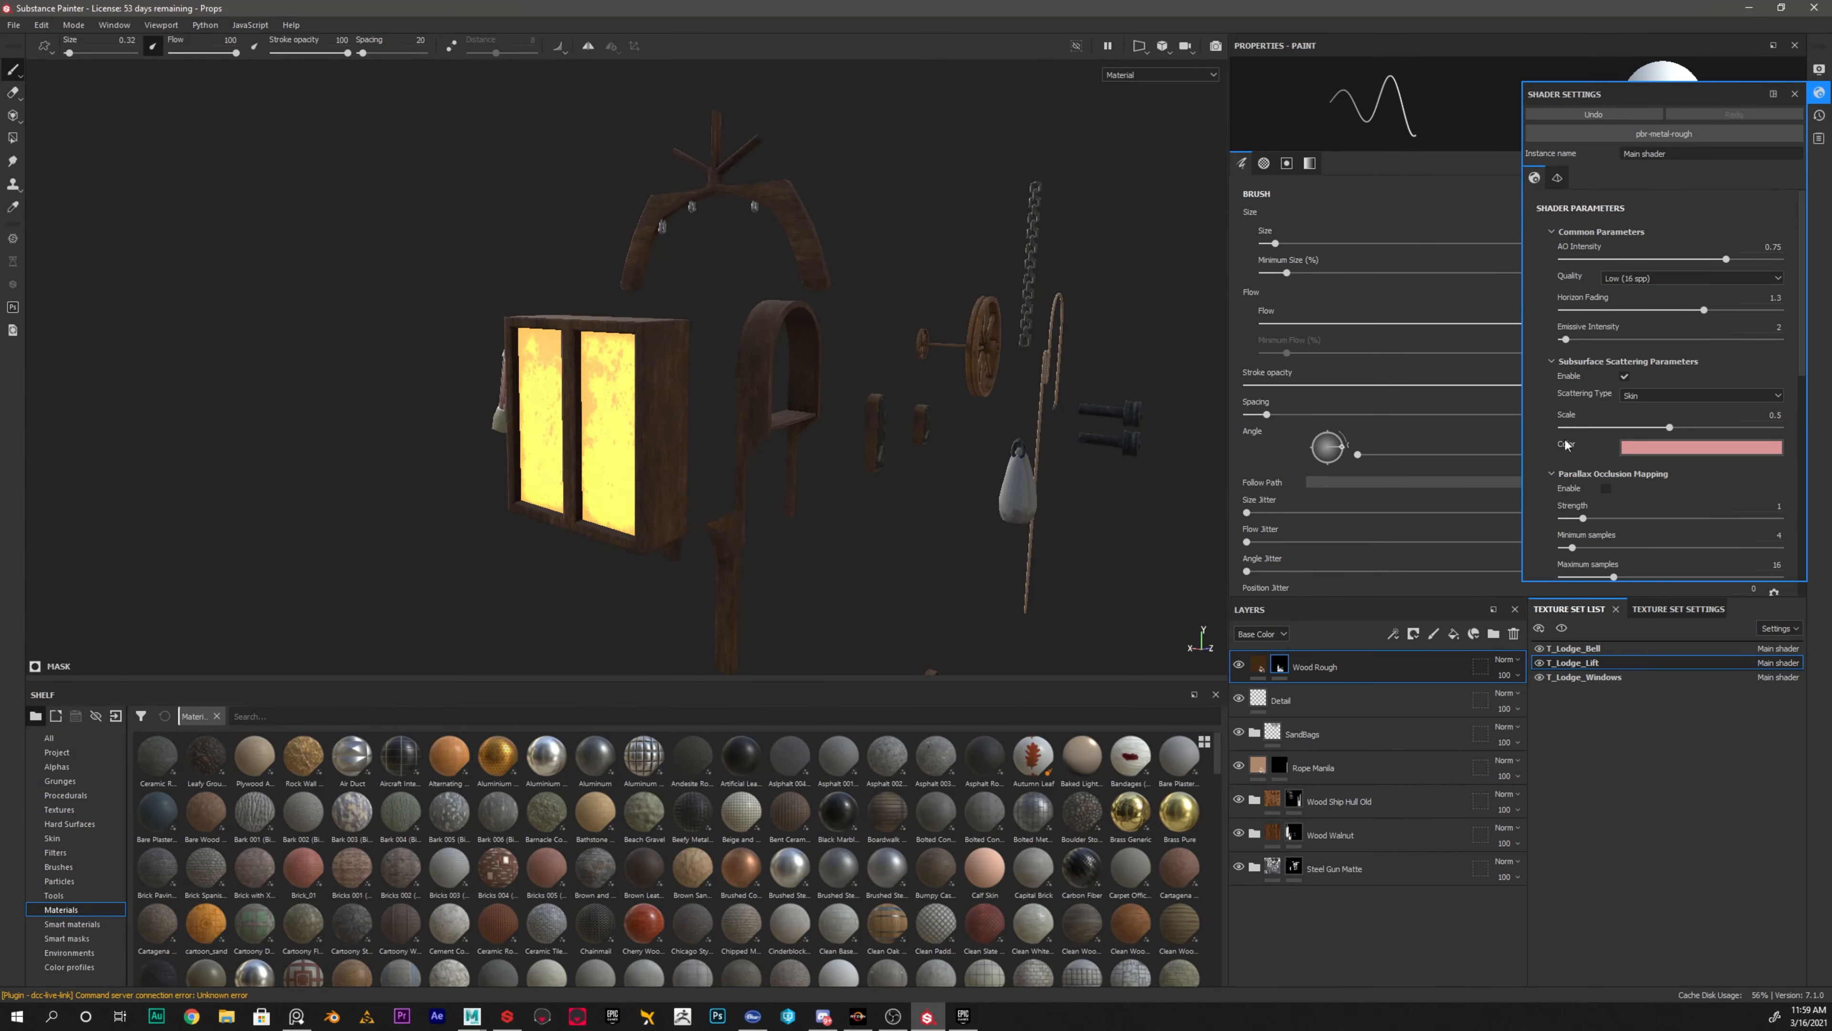
click(1794, 95)
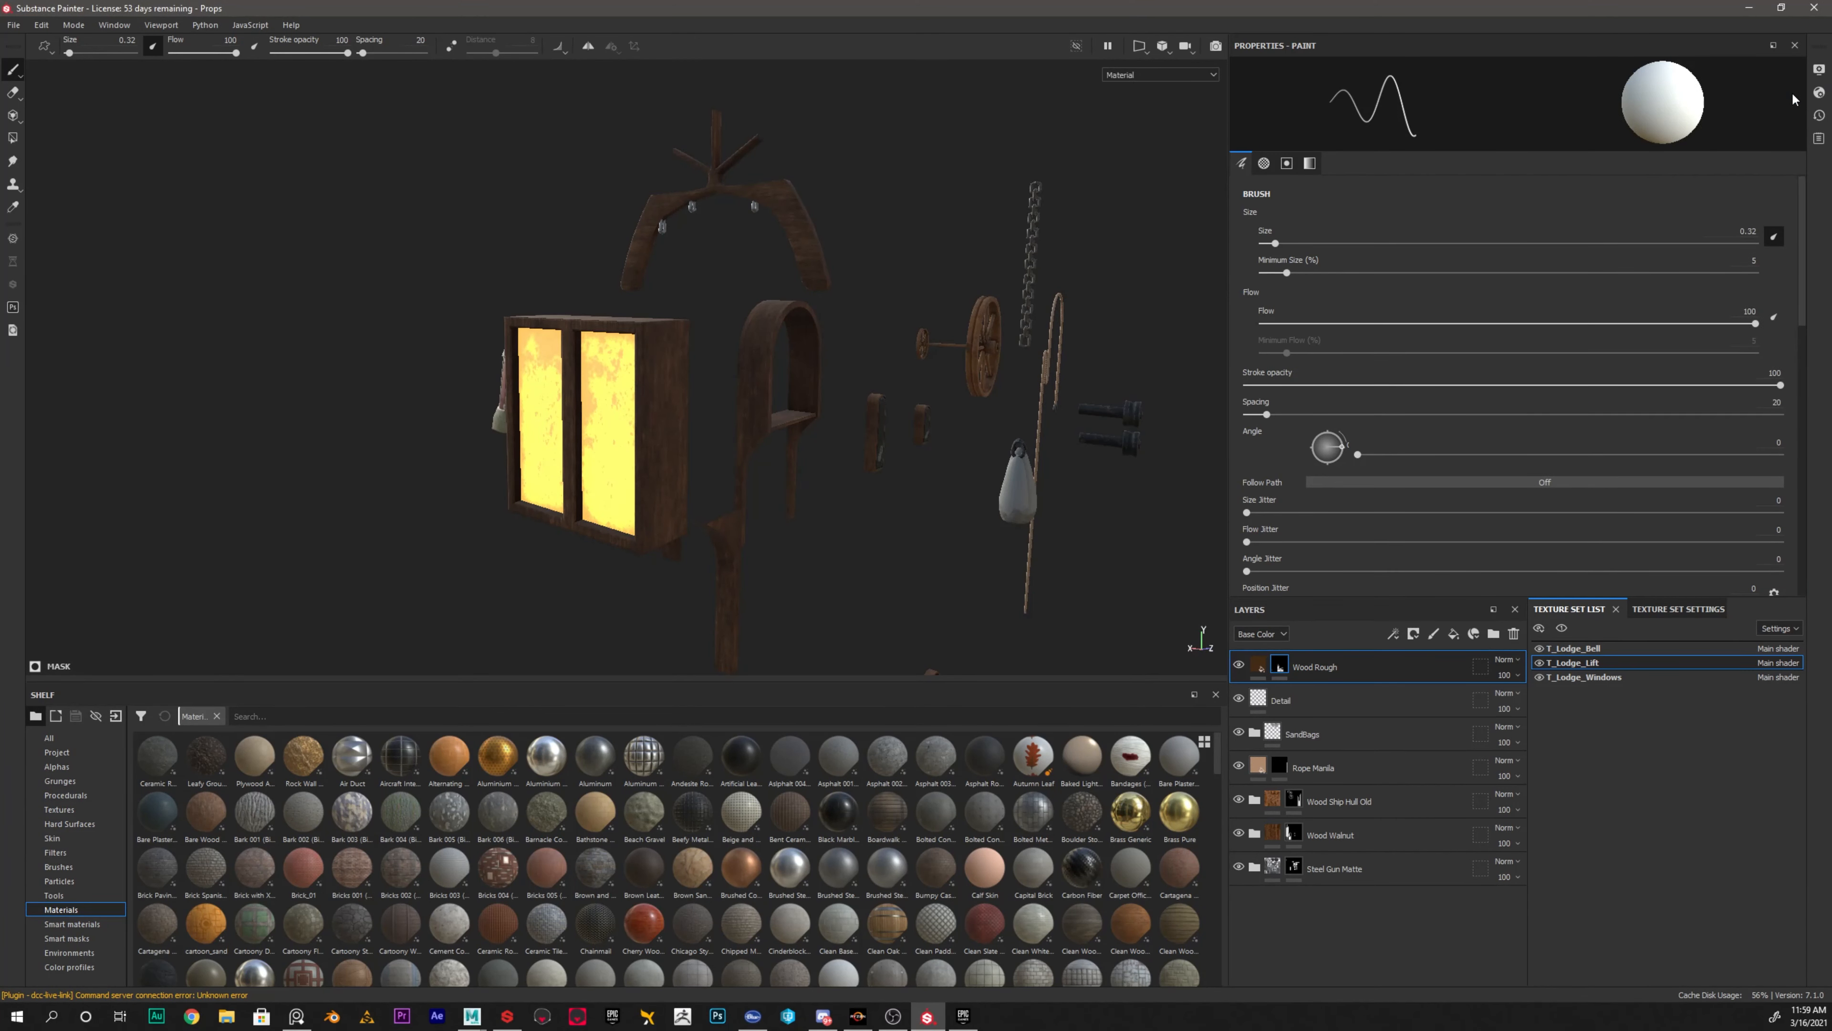
Check the T_Lodge_Lift texture set's channels and look through the layer stacks of the Bell, Lift and Windows sets
click(1691, 609)
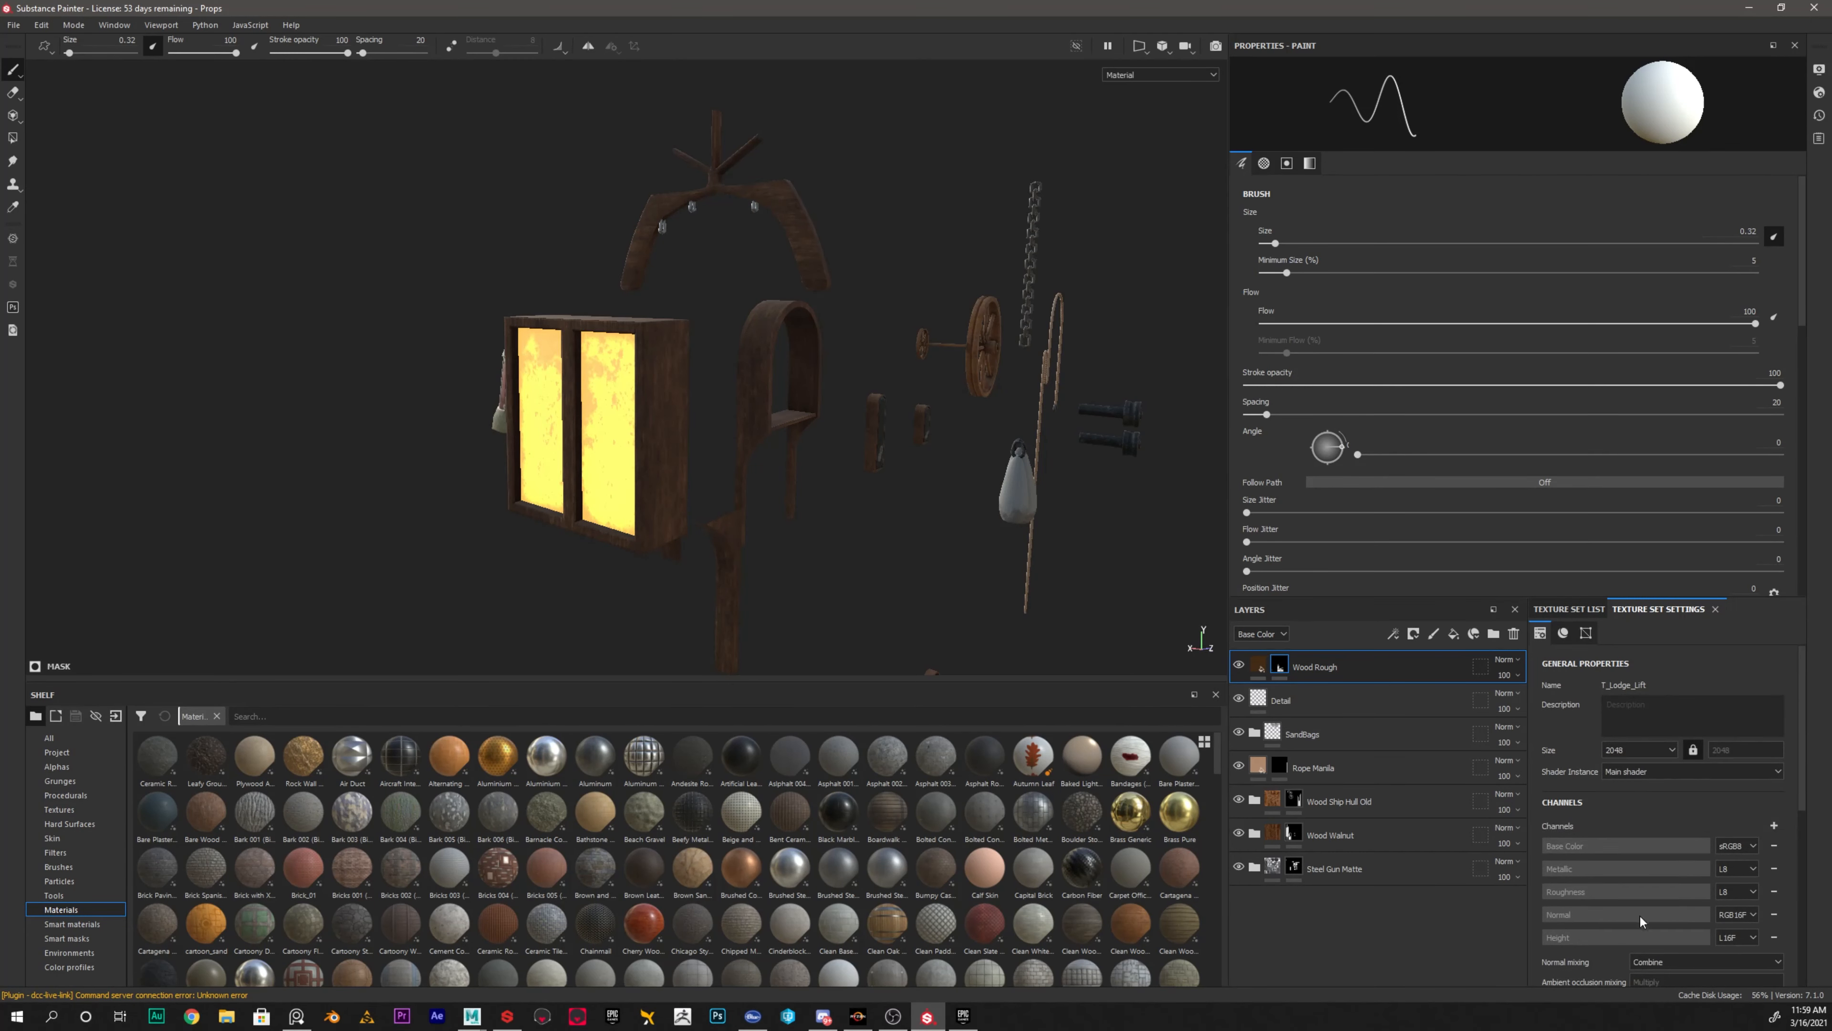
scroll(1641, 921, down, 3)
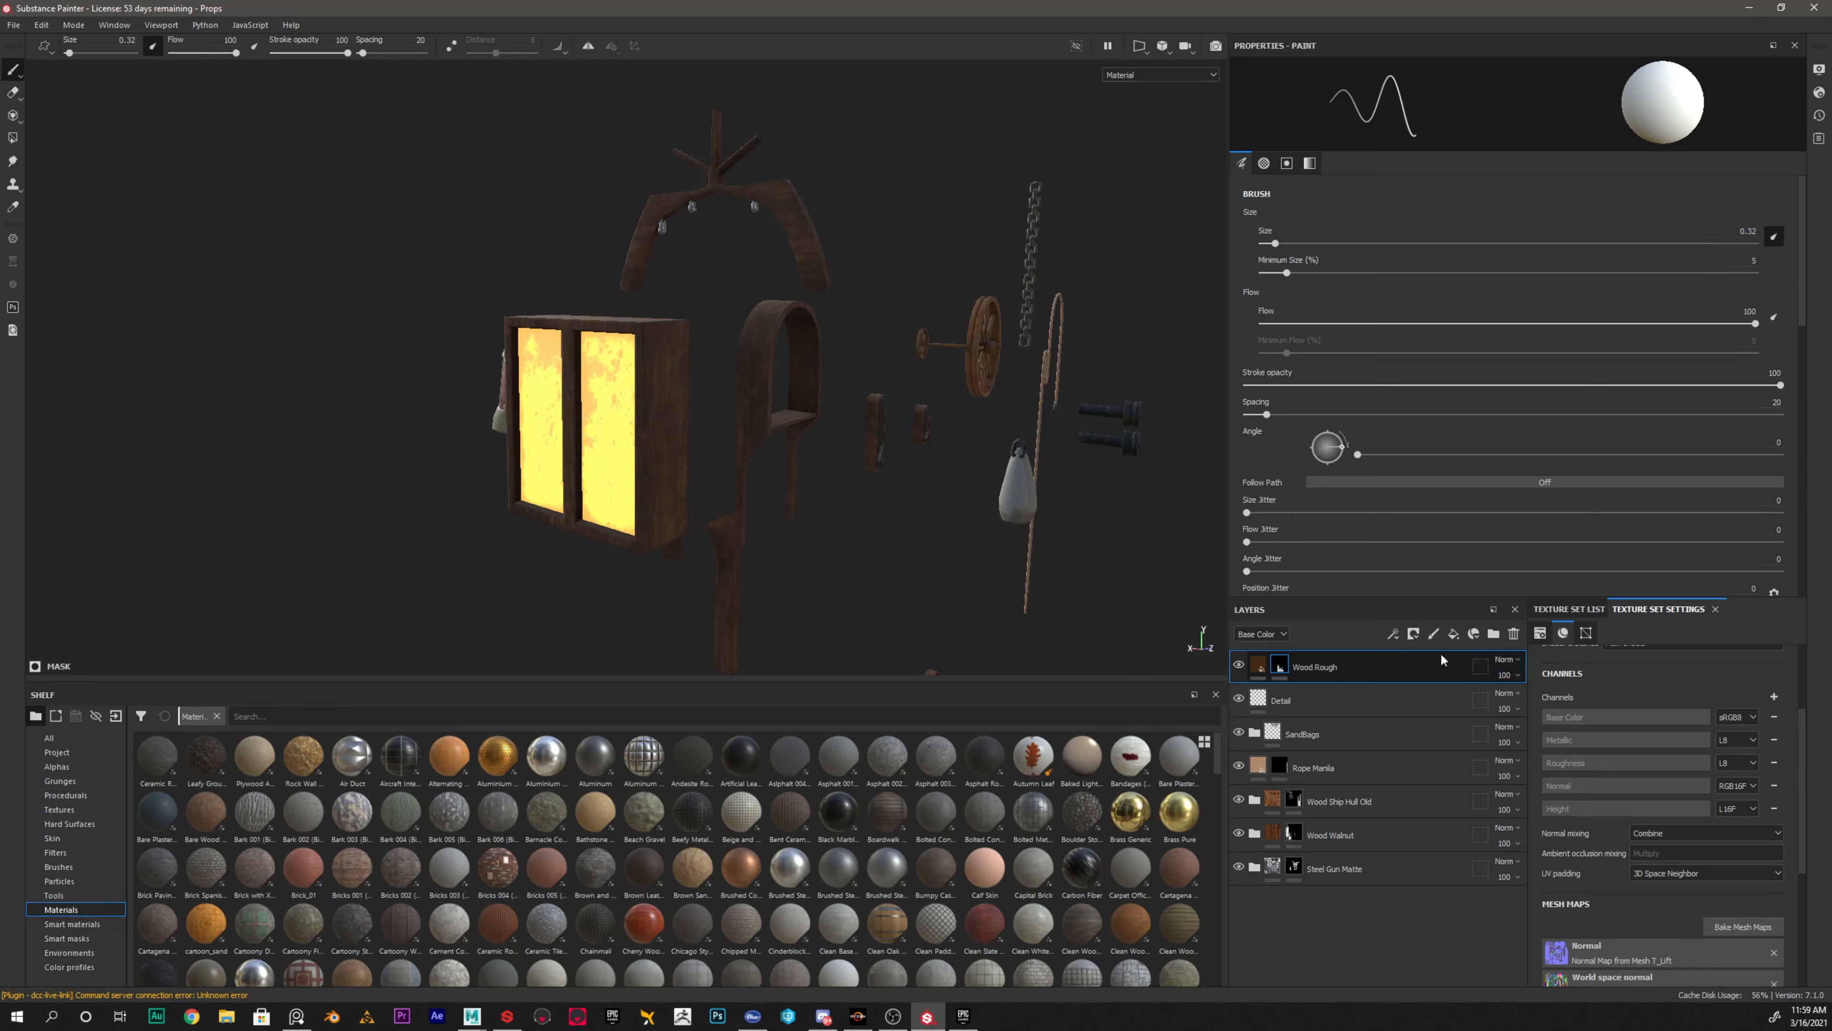
click(1569, 608)
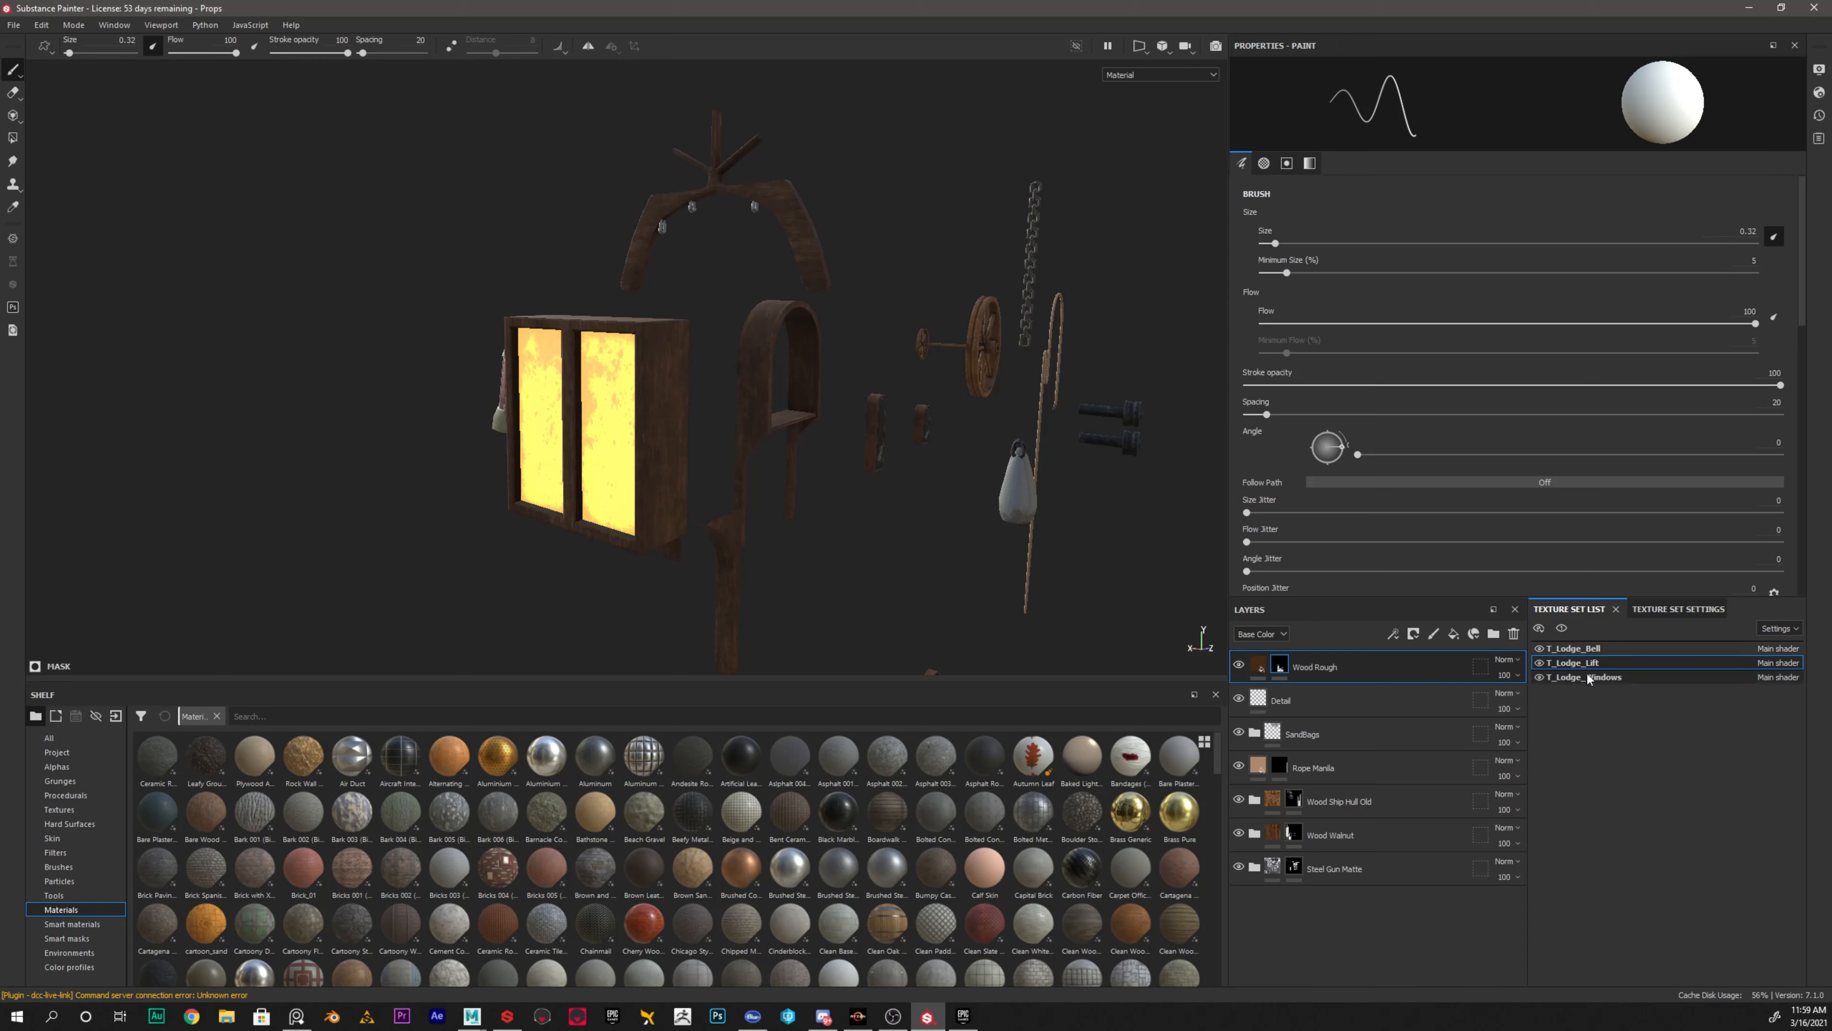
click(1596, 649)
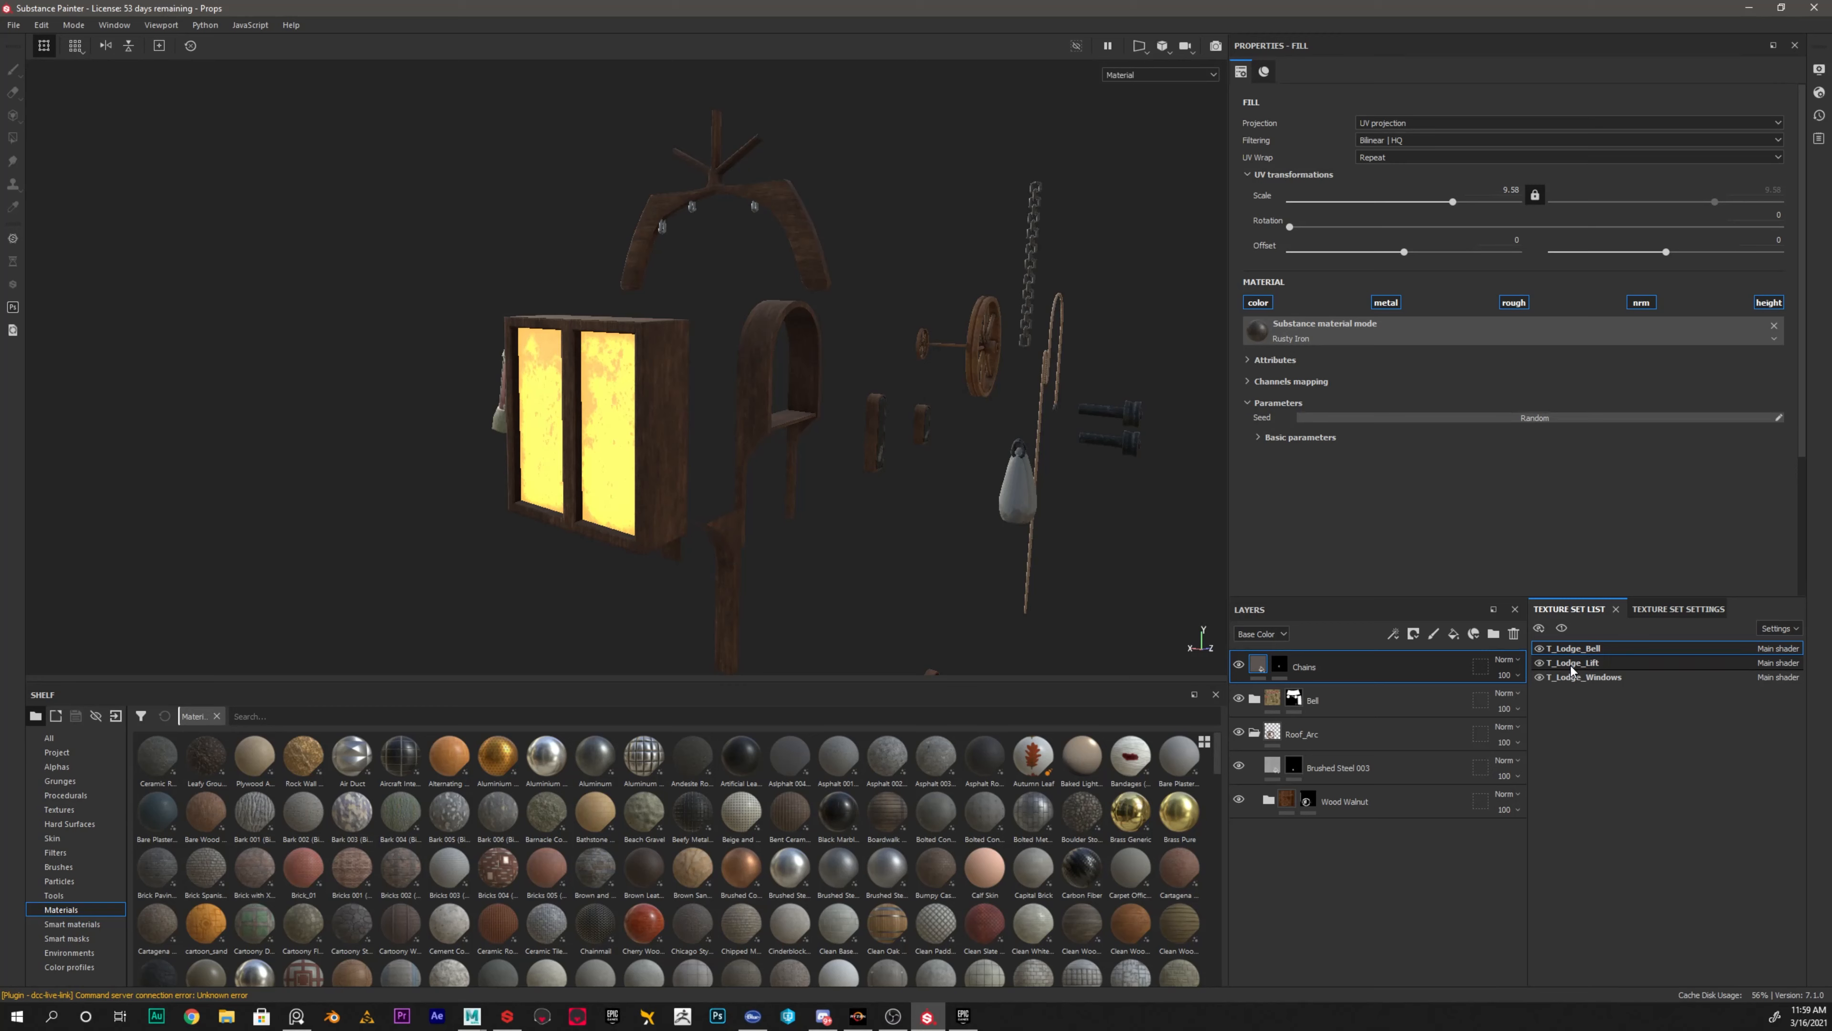
click(1573, 664)
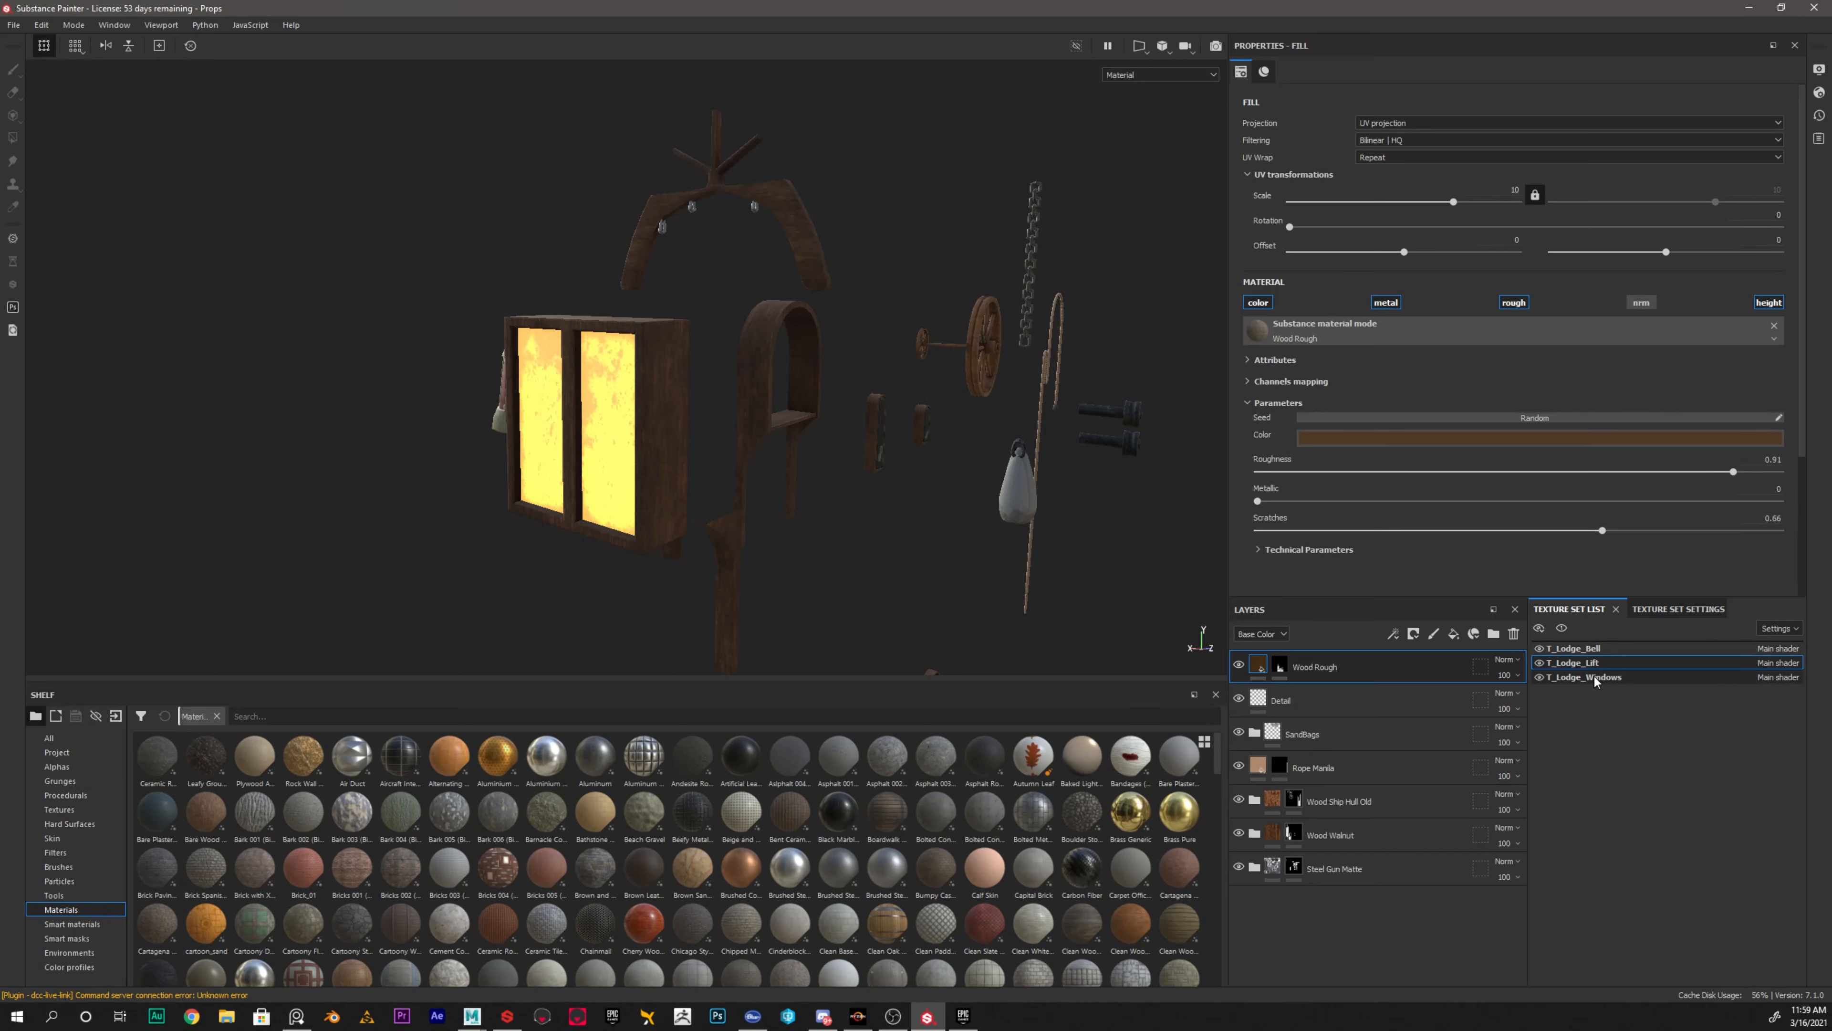
click(1552, 680)
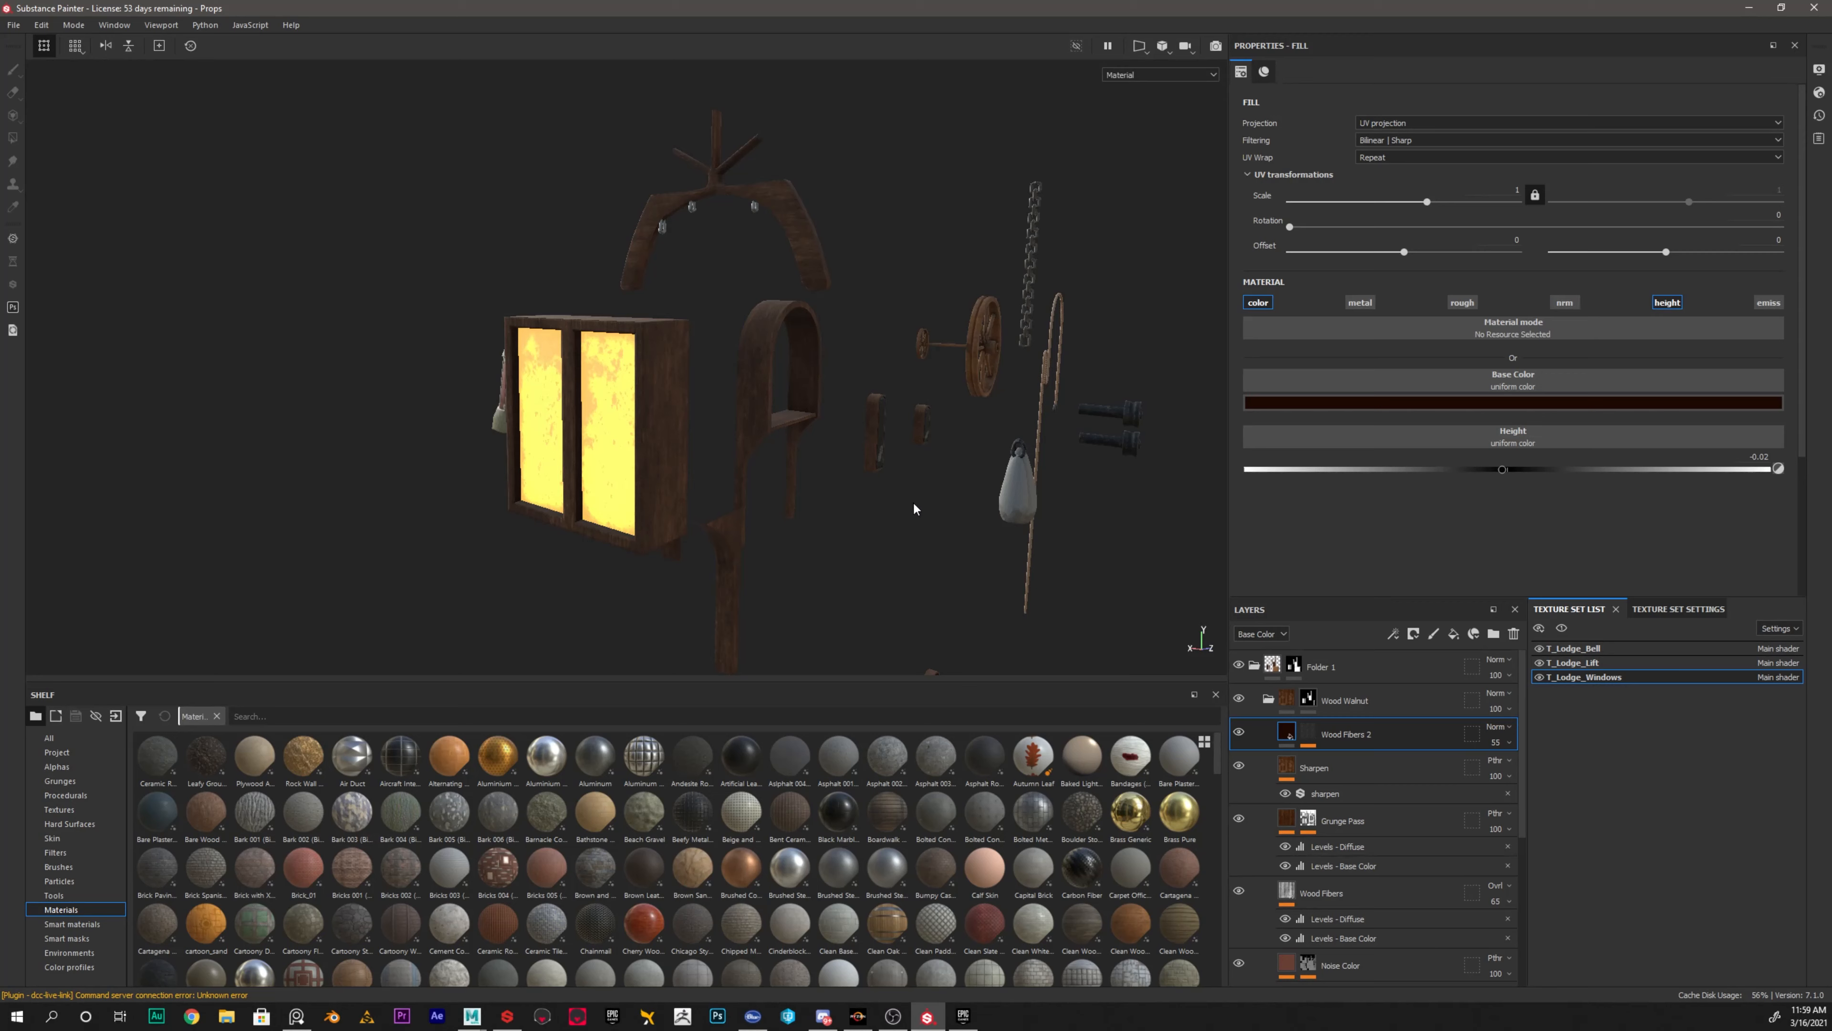
View only the 2D texture layout and compare the T_Lodge_Windows, T_Lodge_Lift and T_Lodge_Bell sets
key(F3)
alt+drag(974, 443, 974, 444)
alt+middle_drag(977, 458, 979, 401)
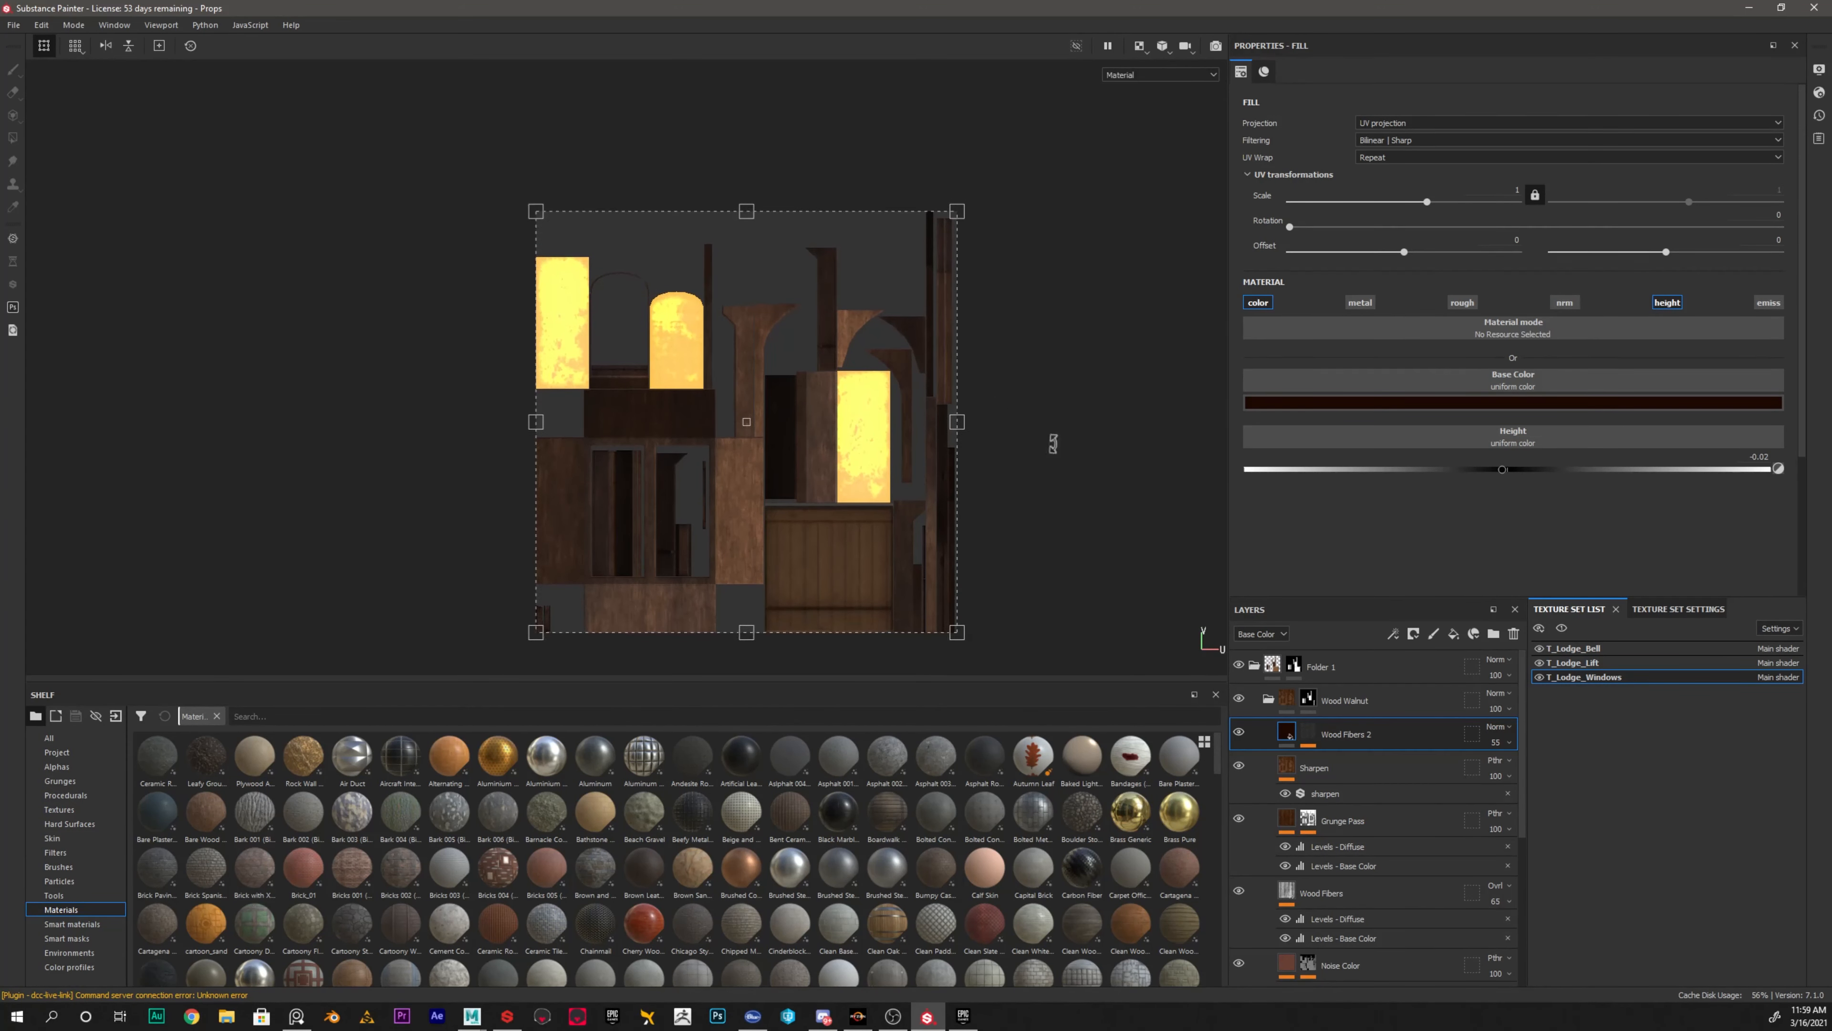
click(1587, 665)
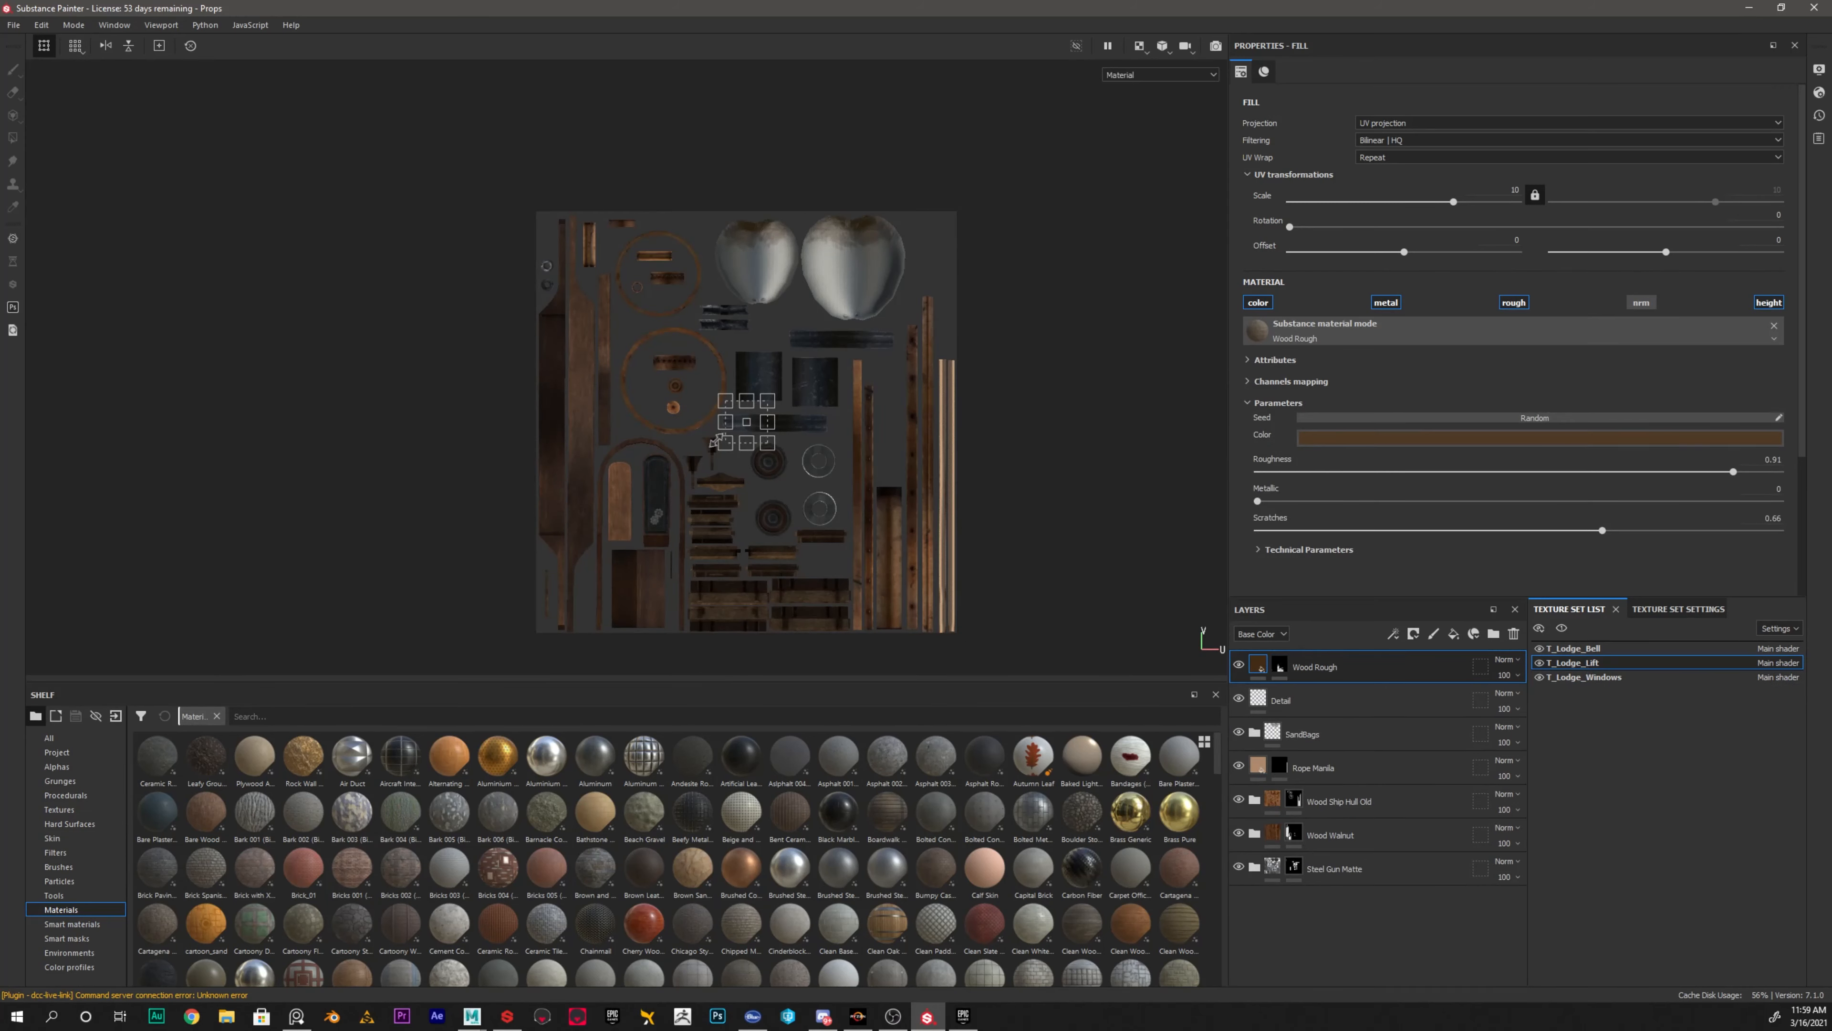
click(1573, 650)
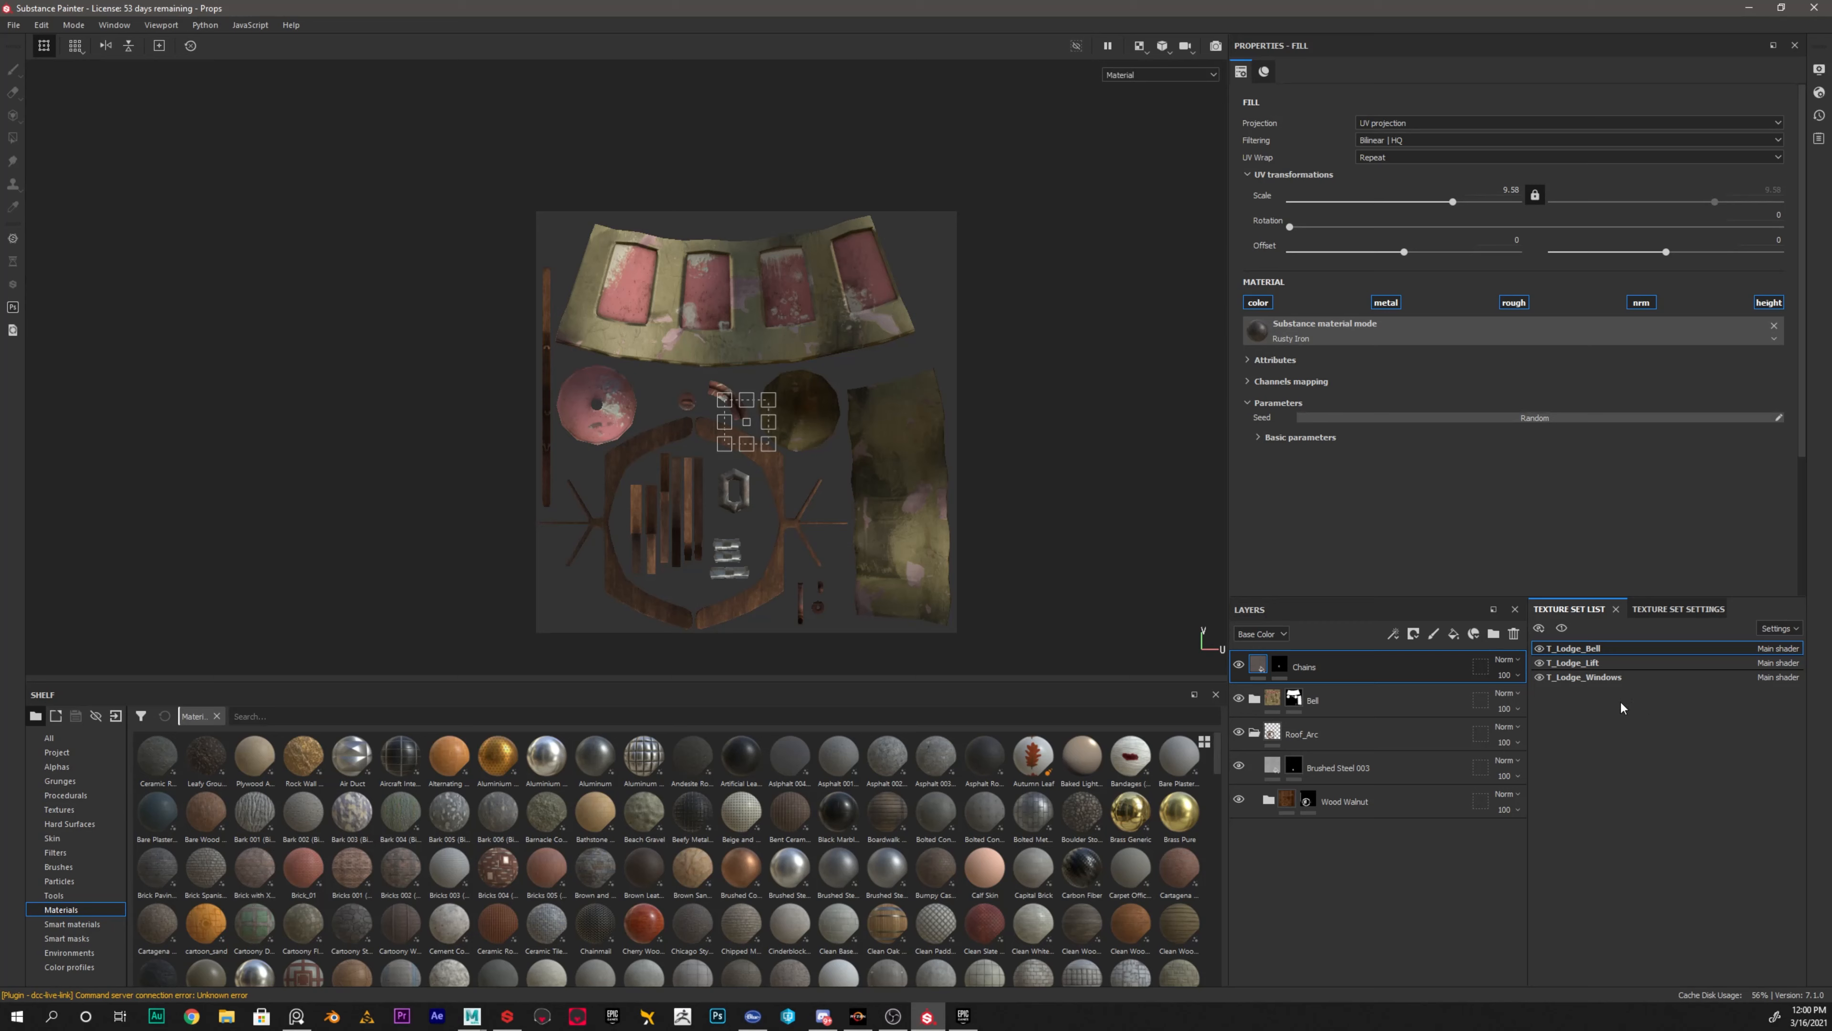
click(1586, 678)
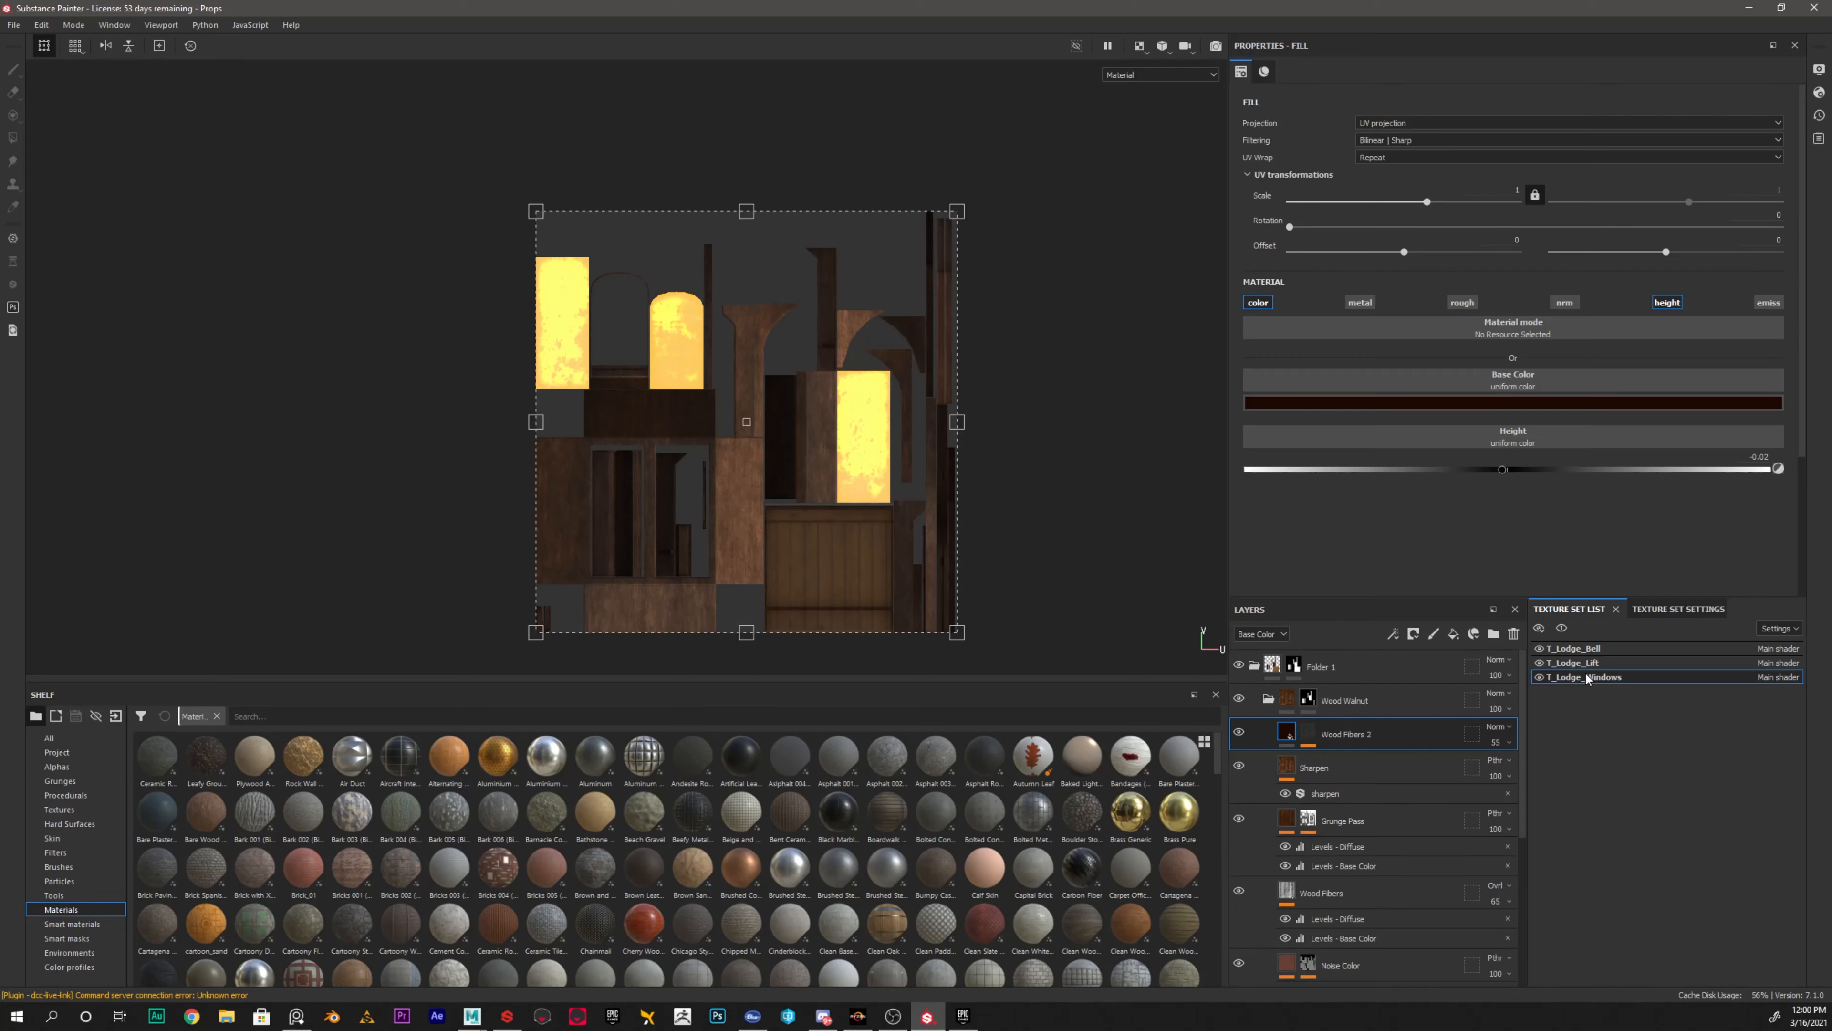
Review the T_Lodge_Windows set's channels, including Emissive, and list the channels that can be added
click(1683, 613)
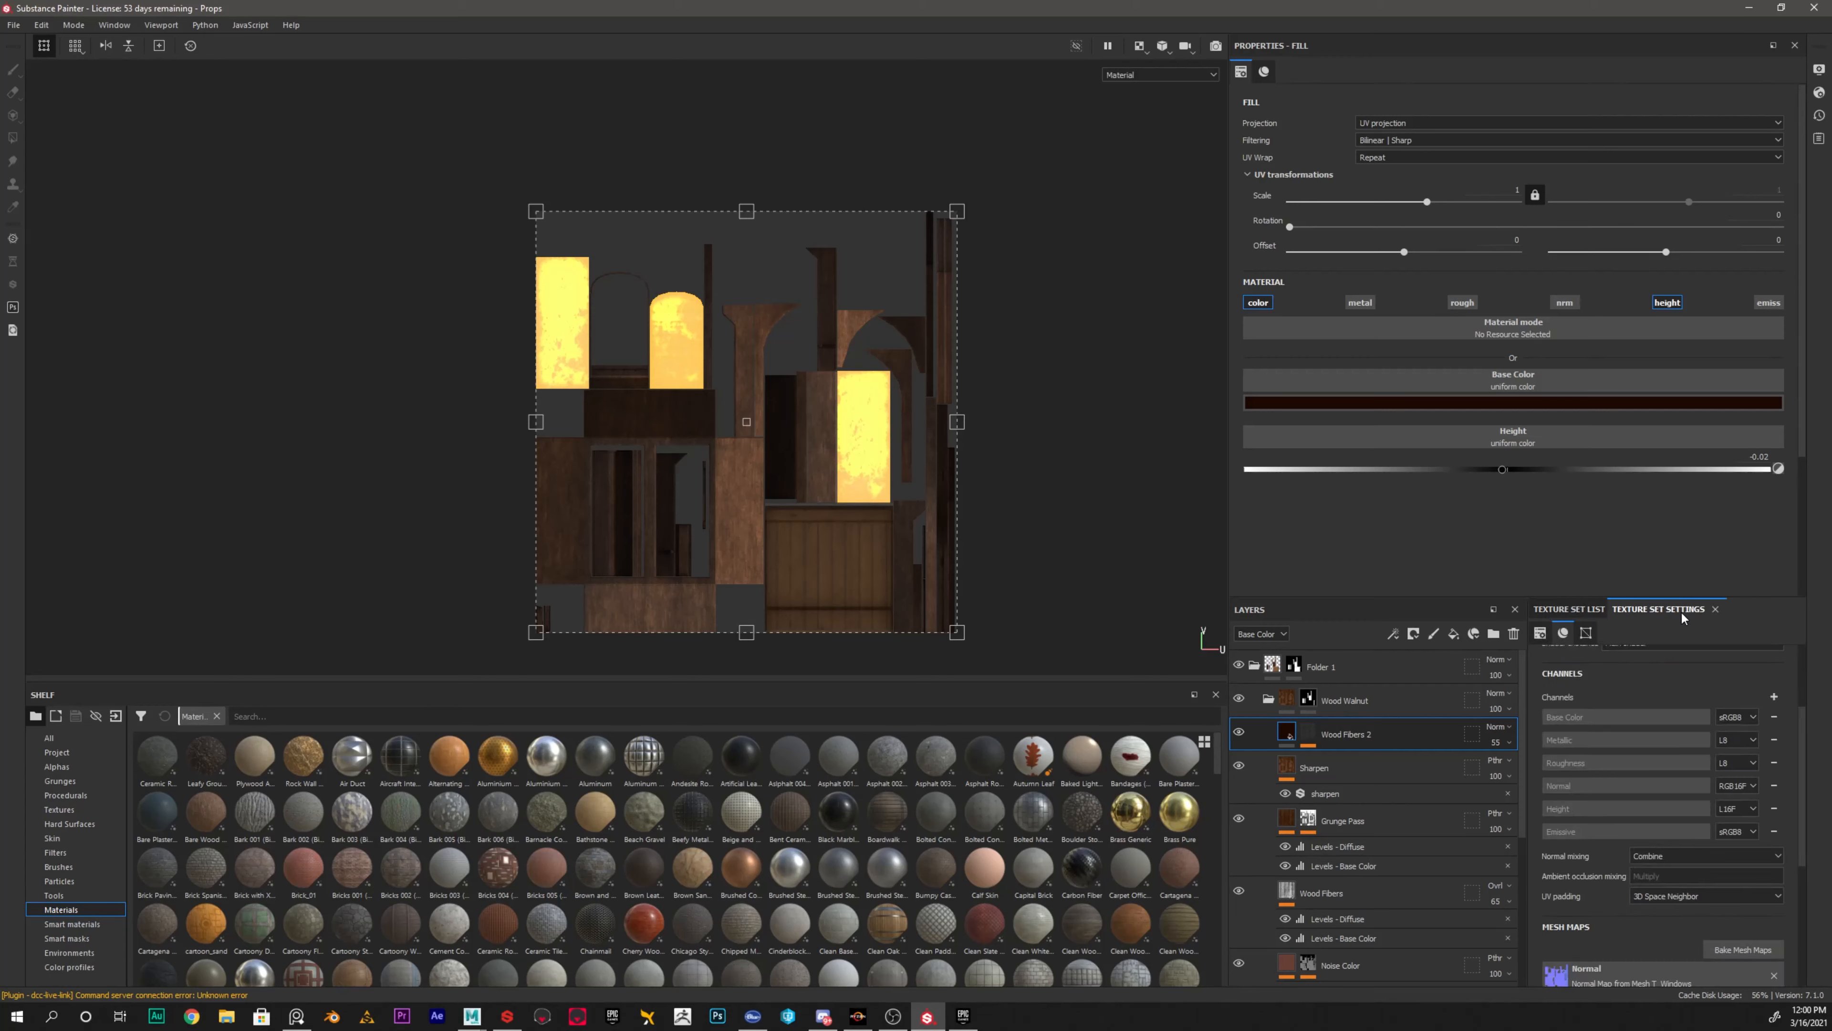
click(1575, 611)
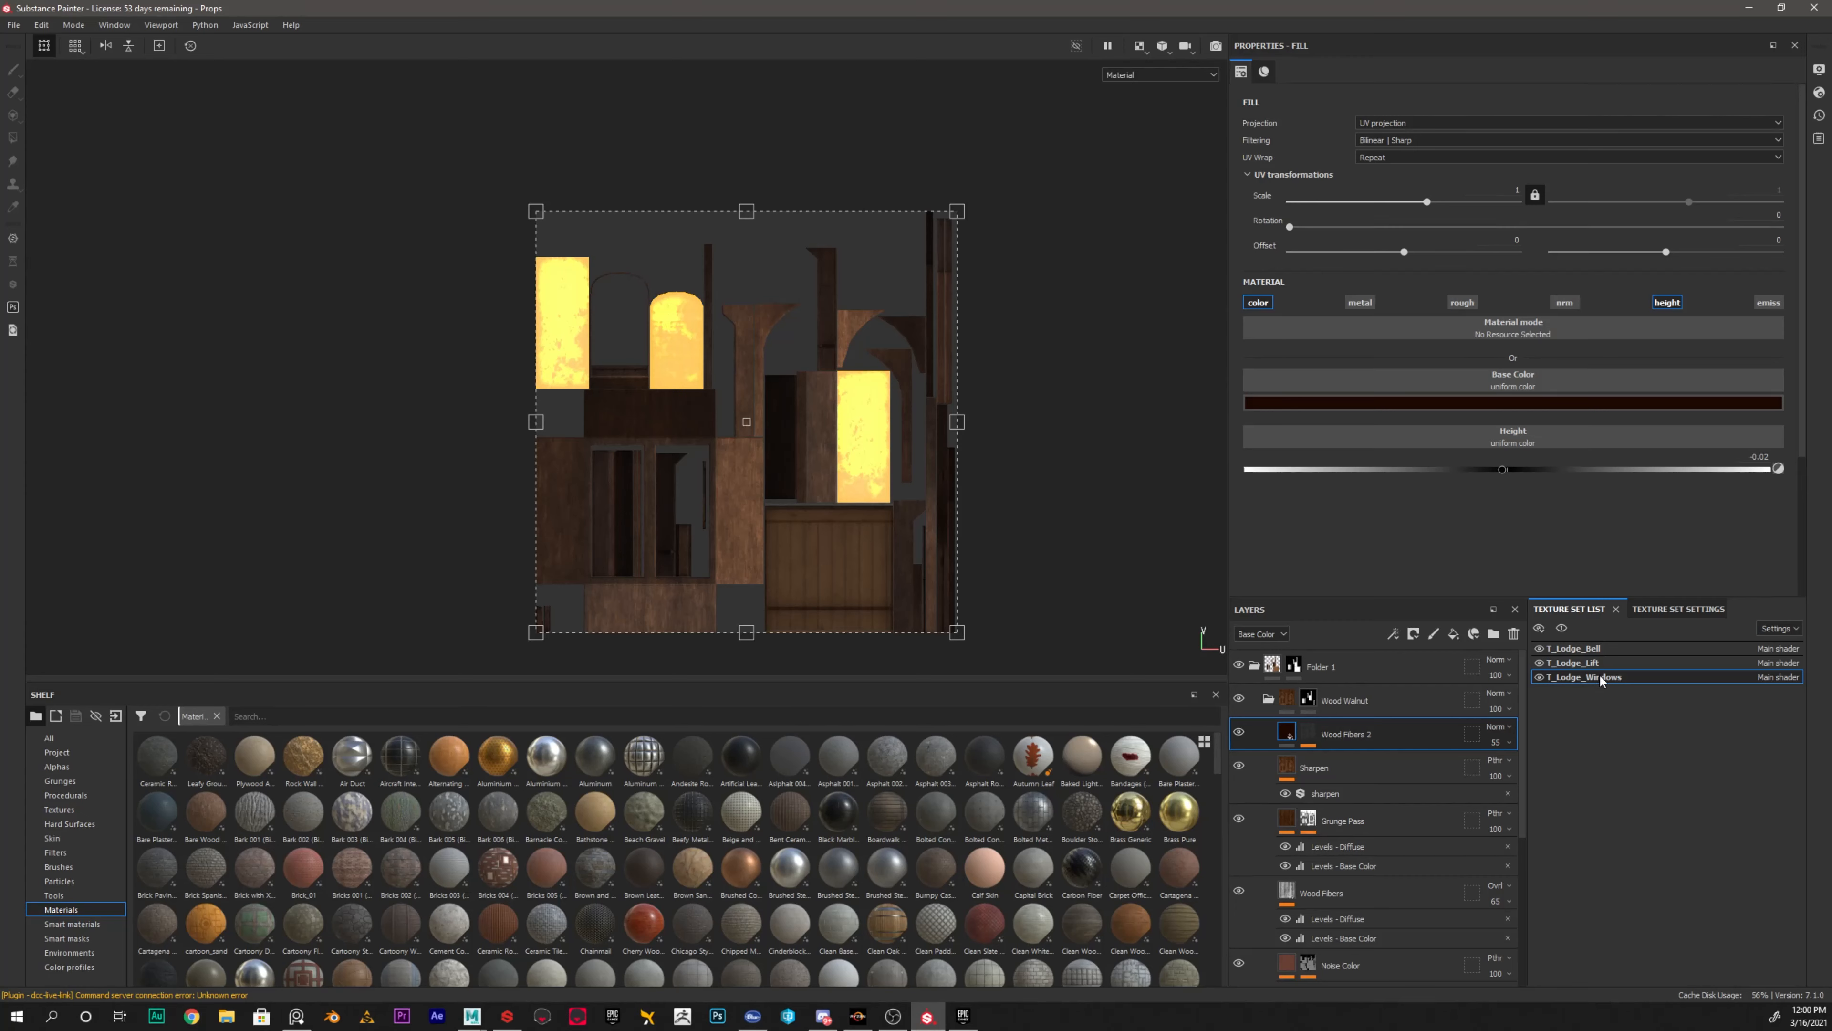
click(1658, 610)
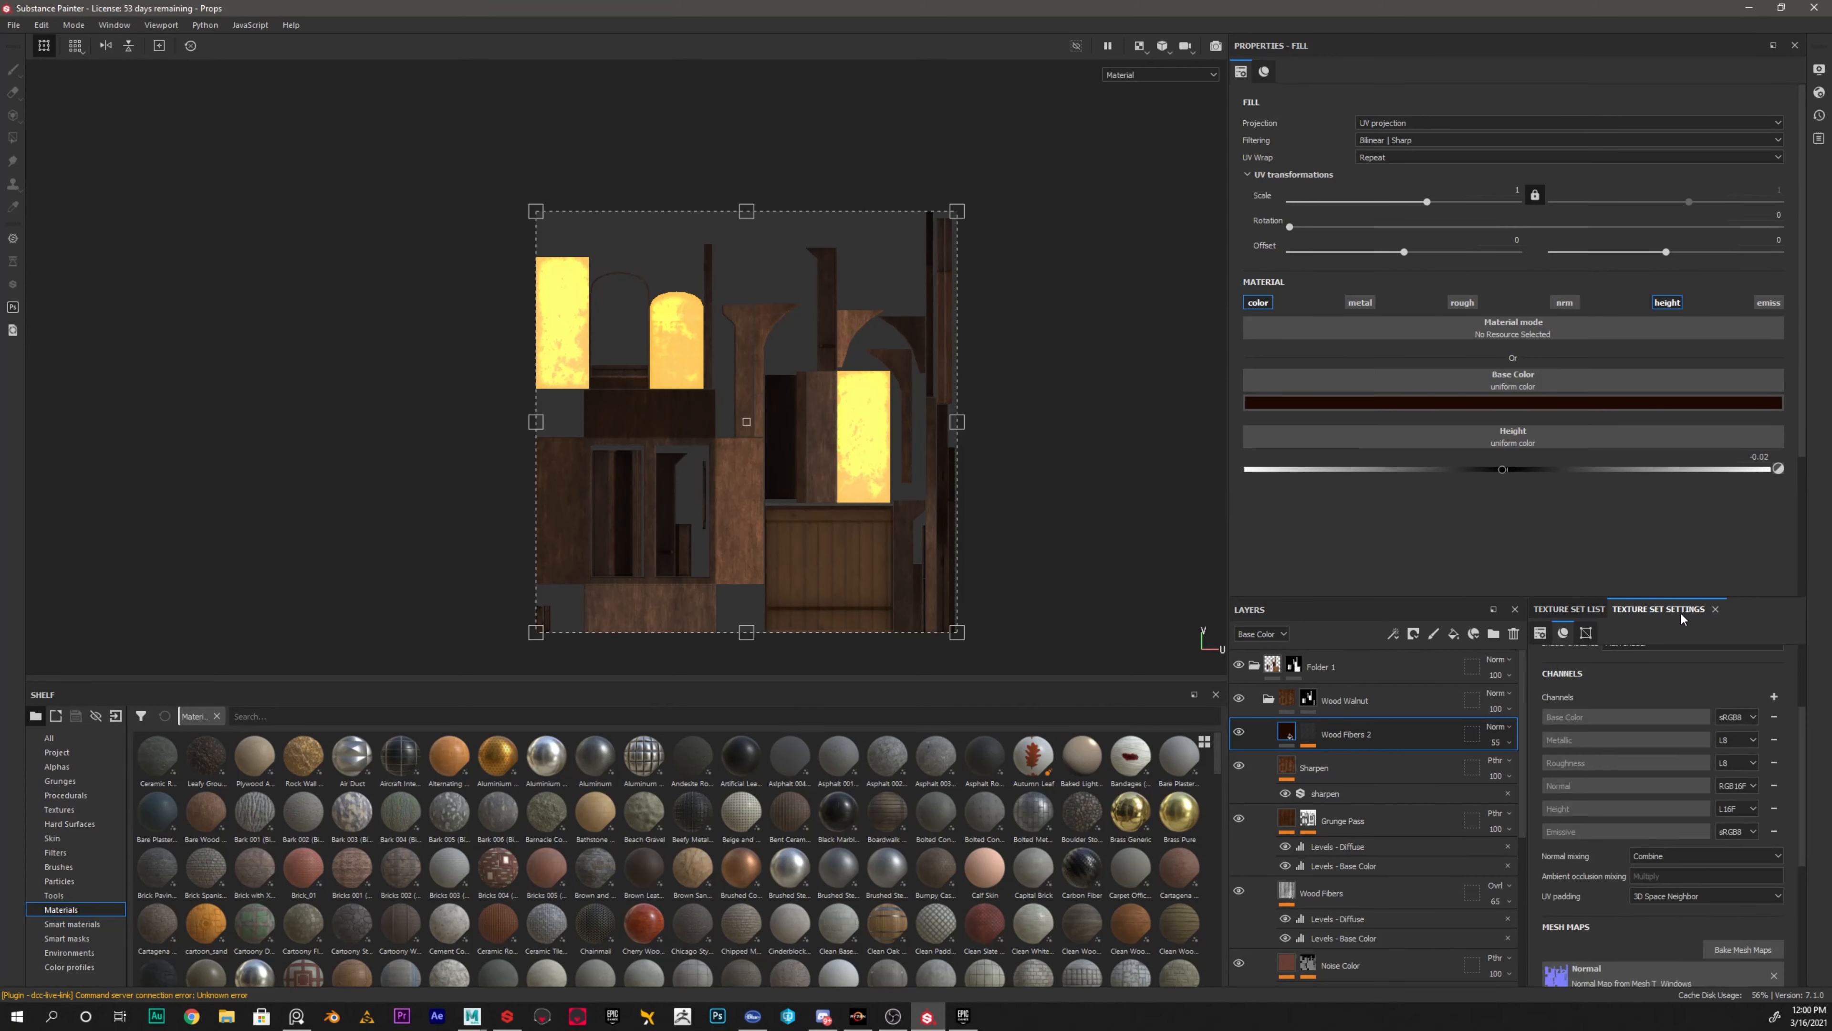
click(1774, 697)
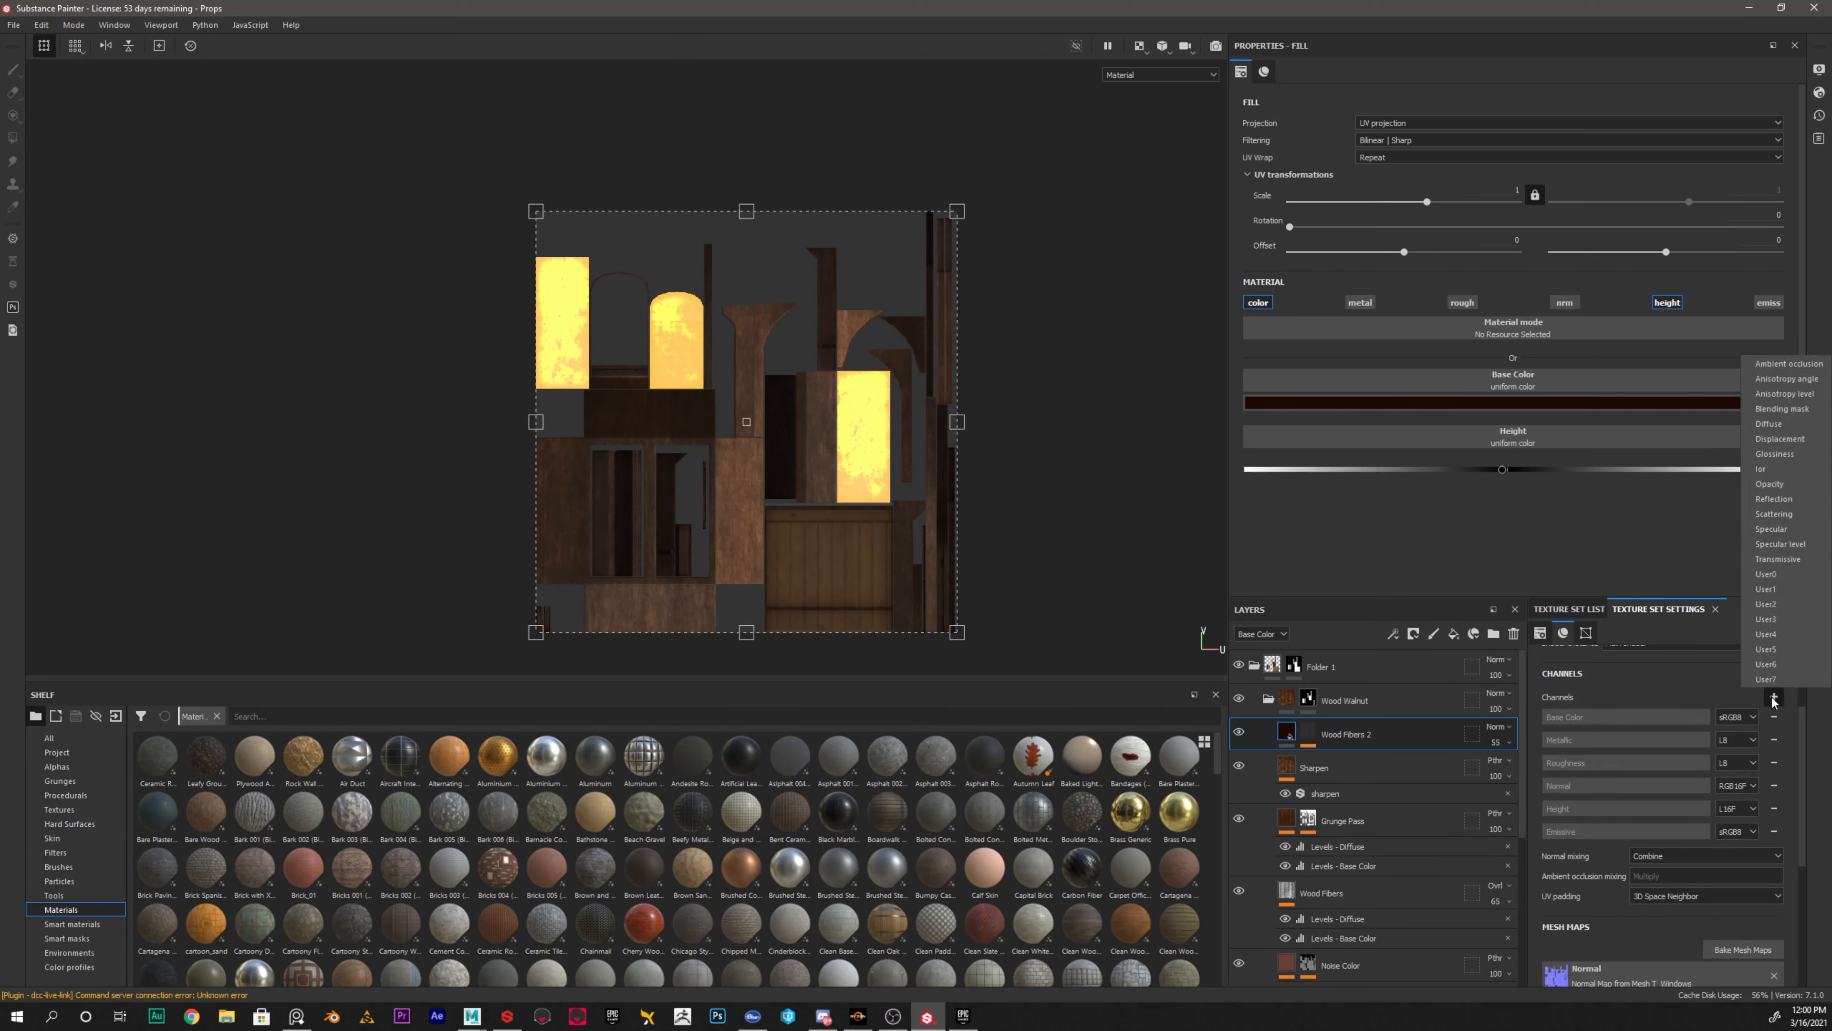
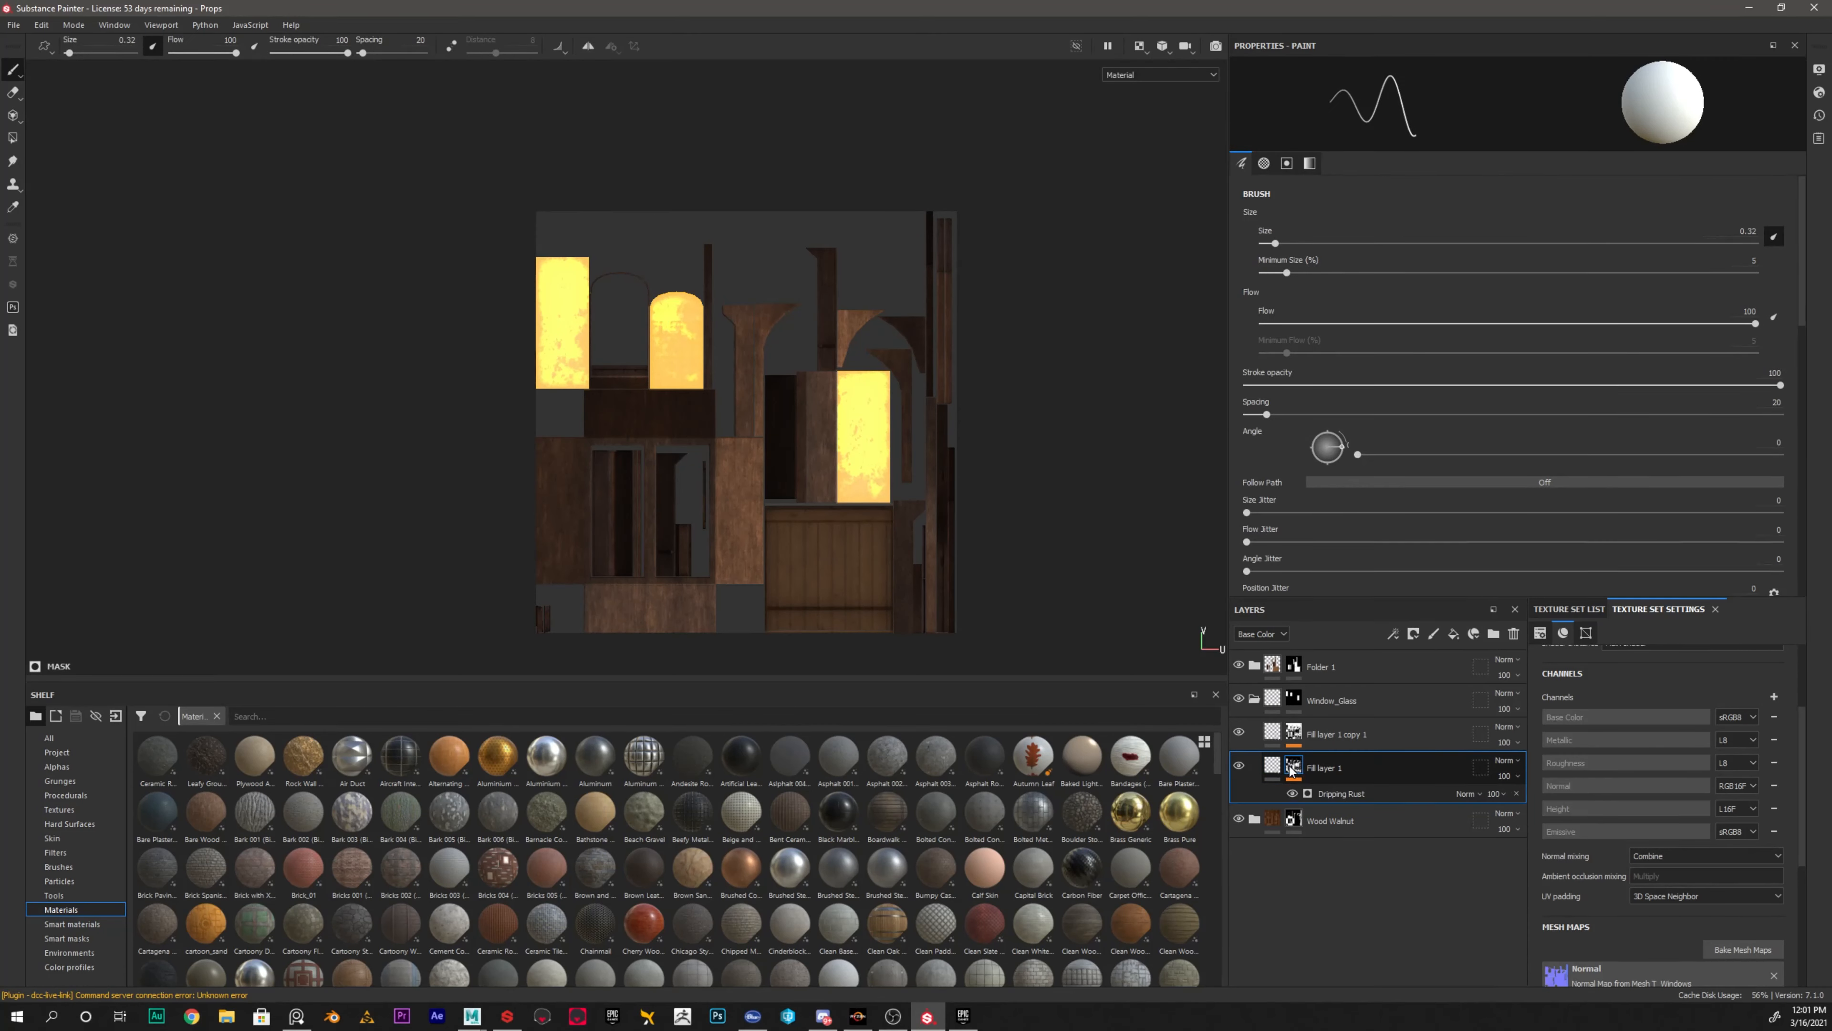
Inspect the Dripping Rust generators on Fill layer 1 and its copy, and the copy's emissive fill color
click(1385, 794)
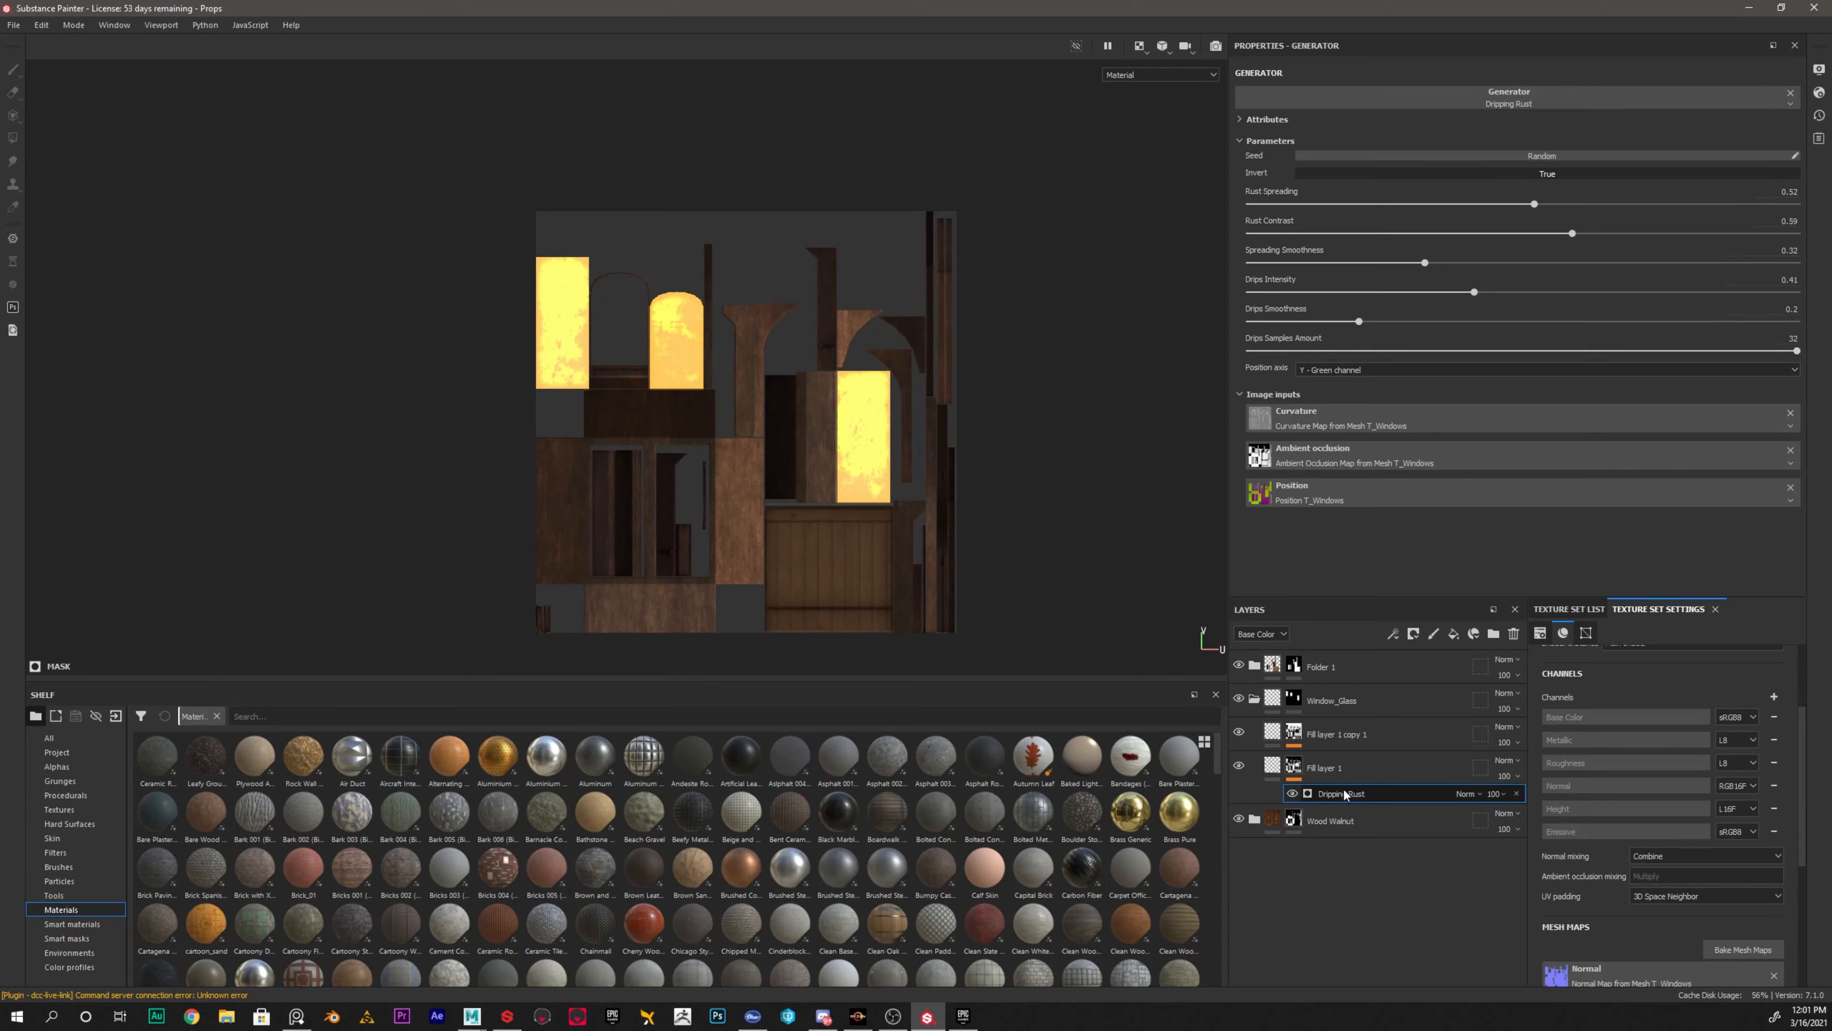
click(1525, 101)
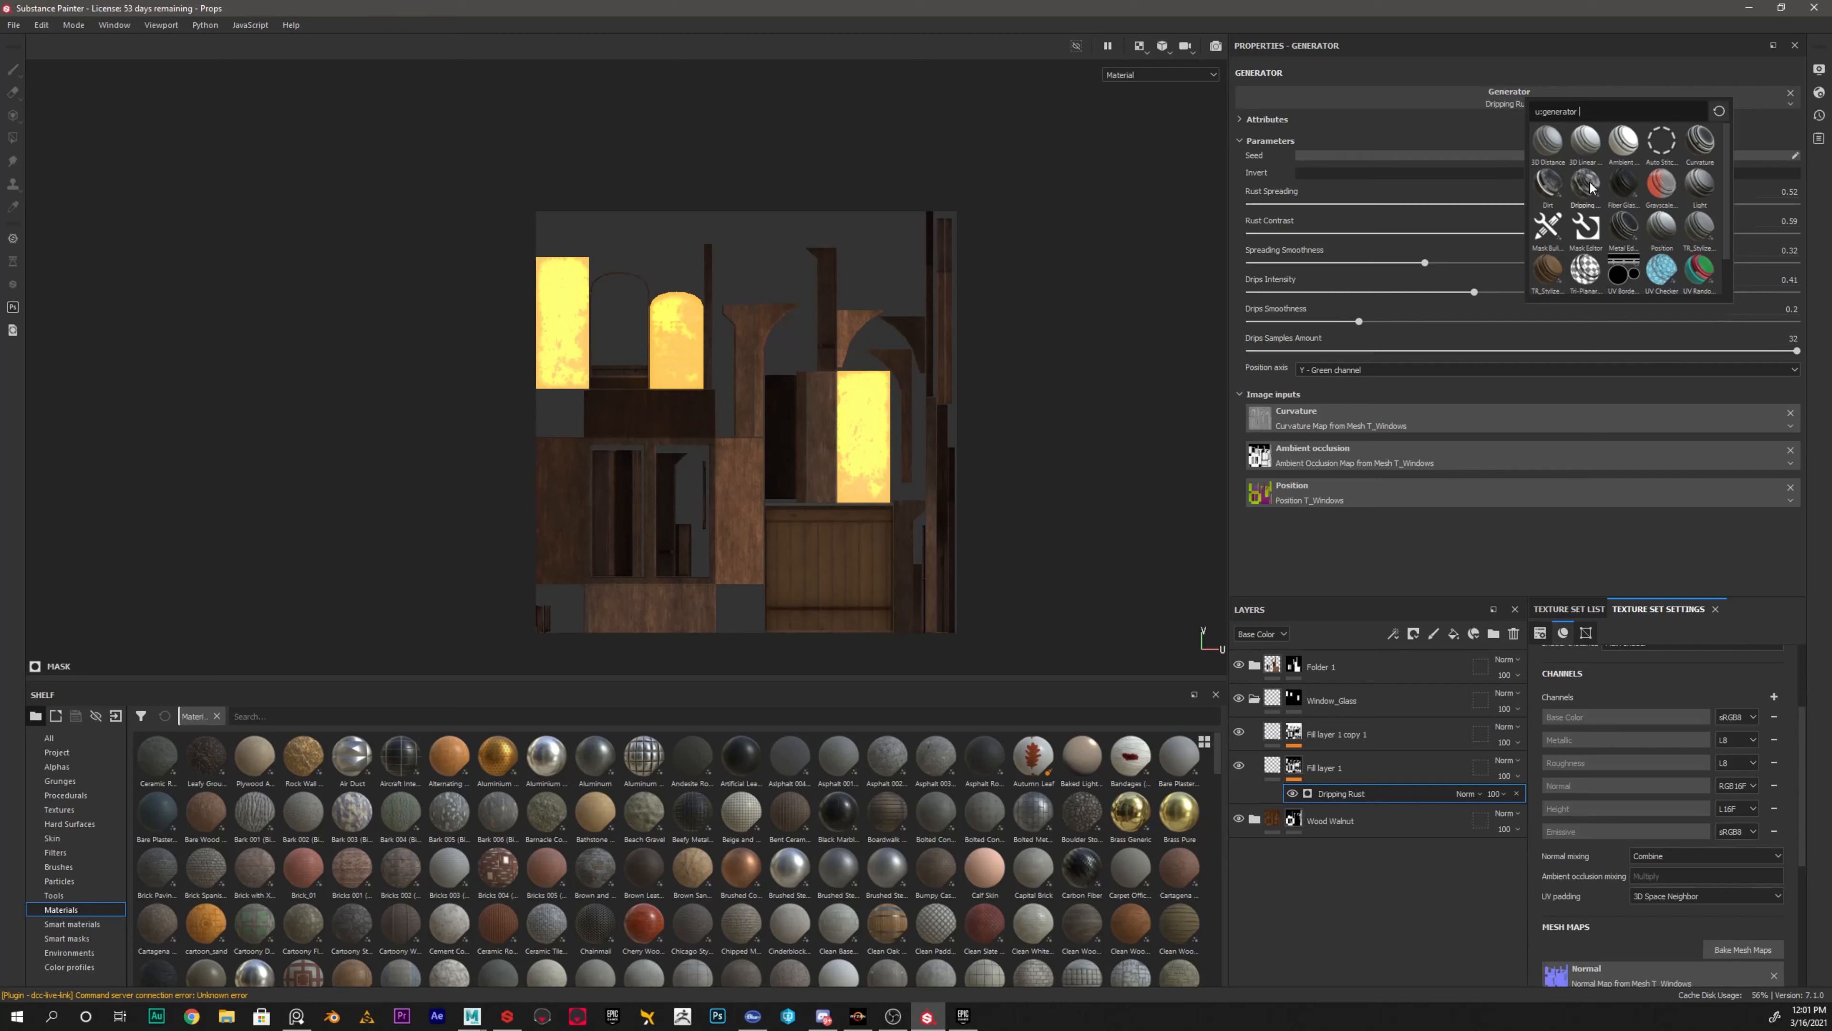
click(1358, 793)
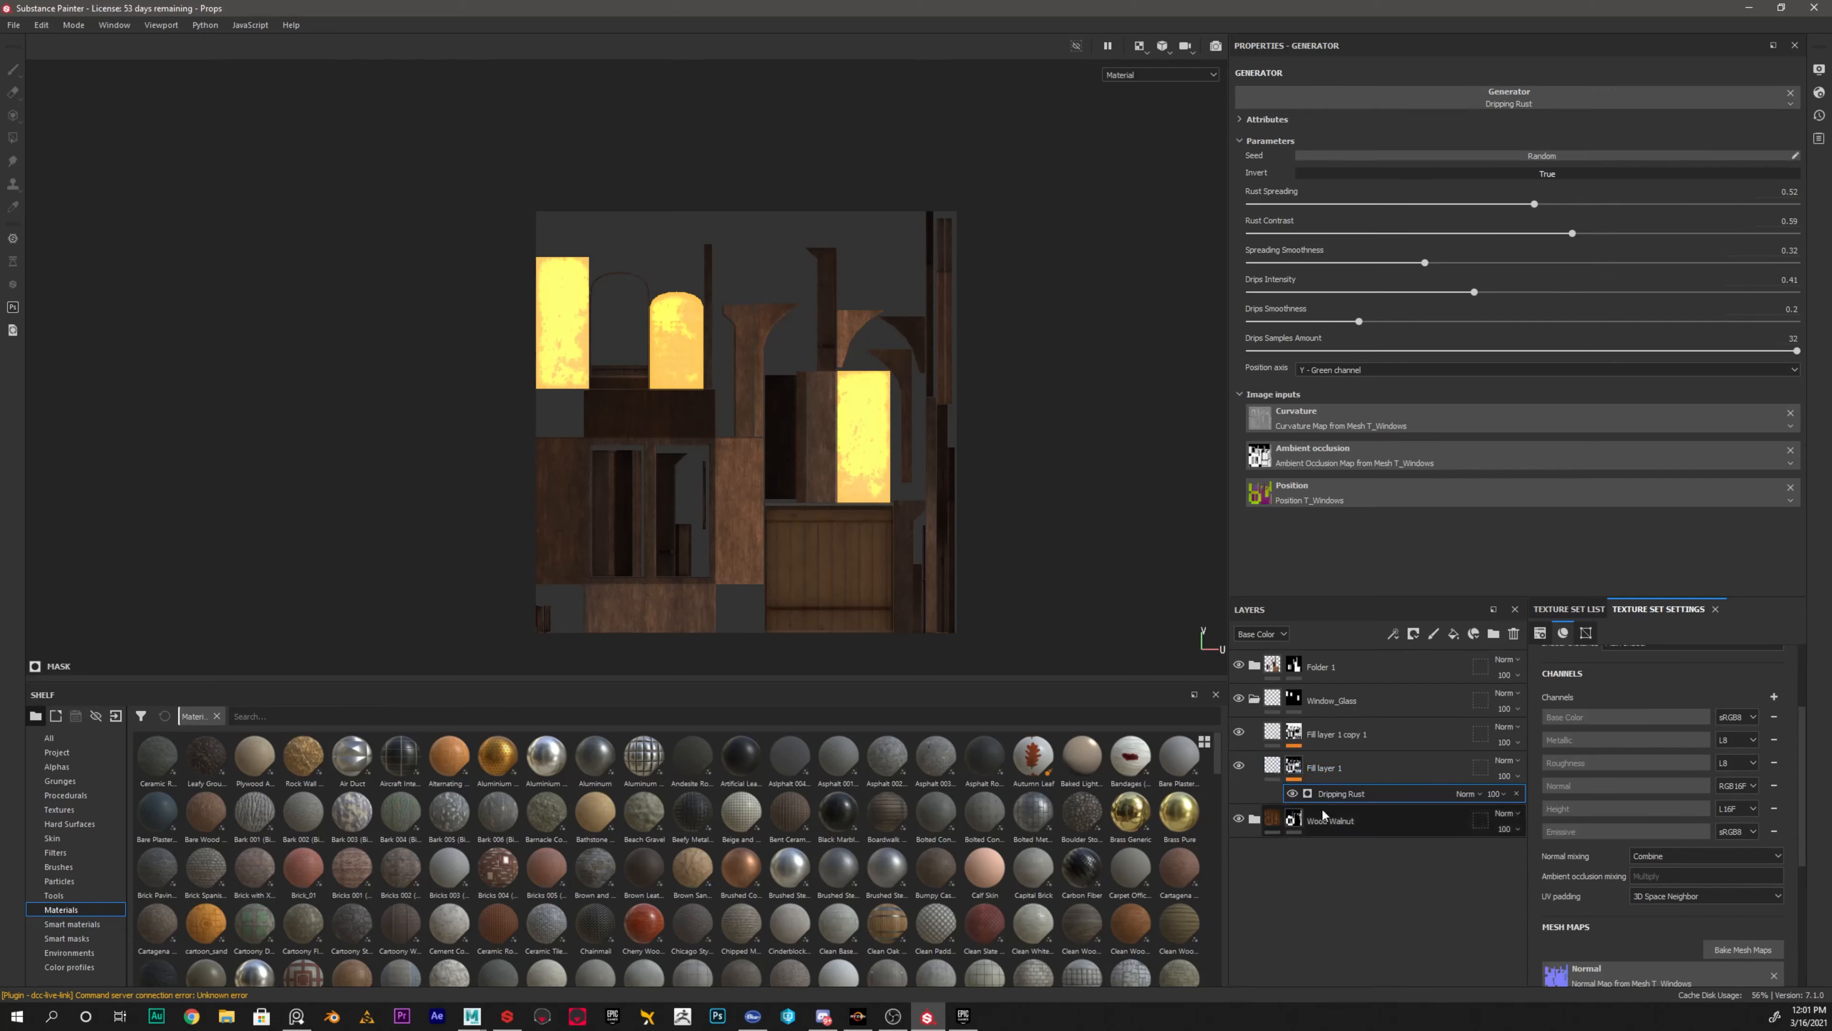
click(1295, 731)
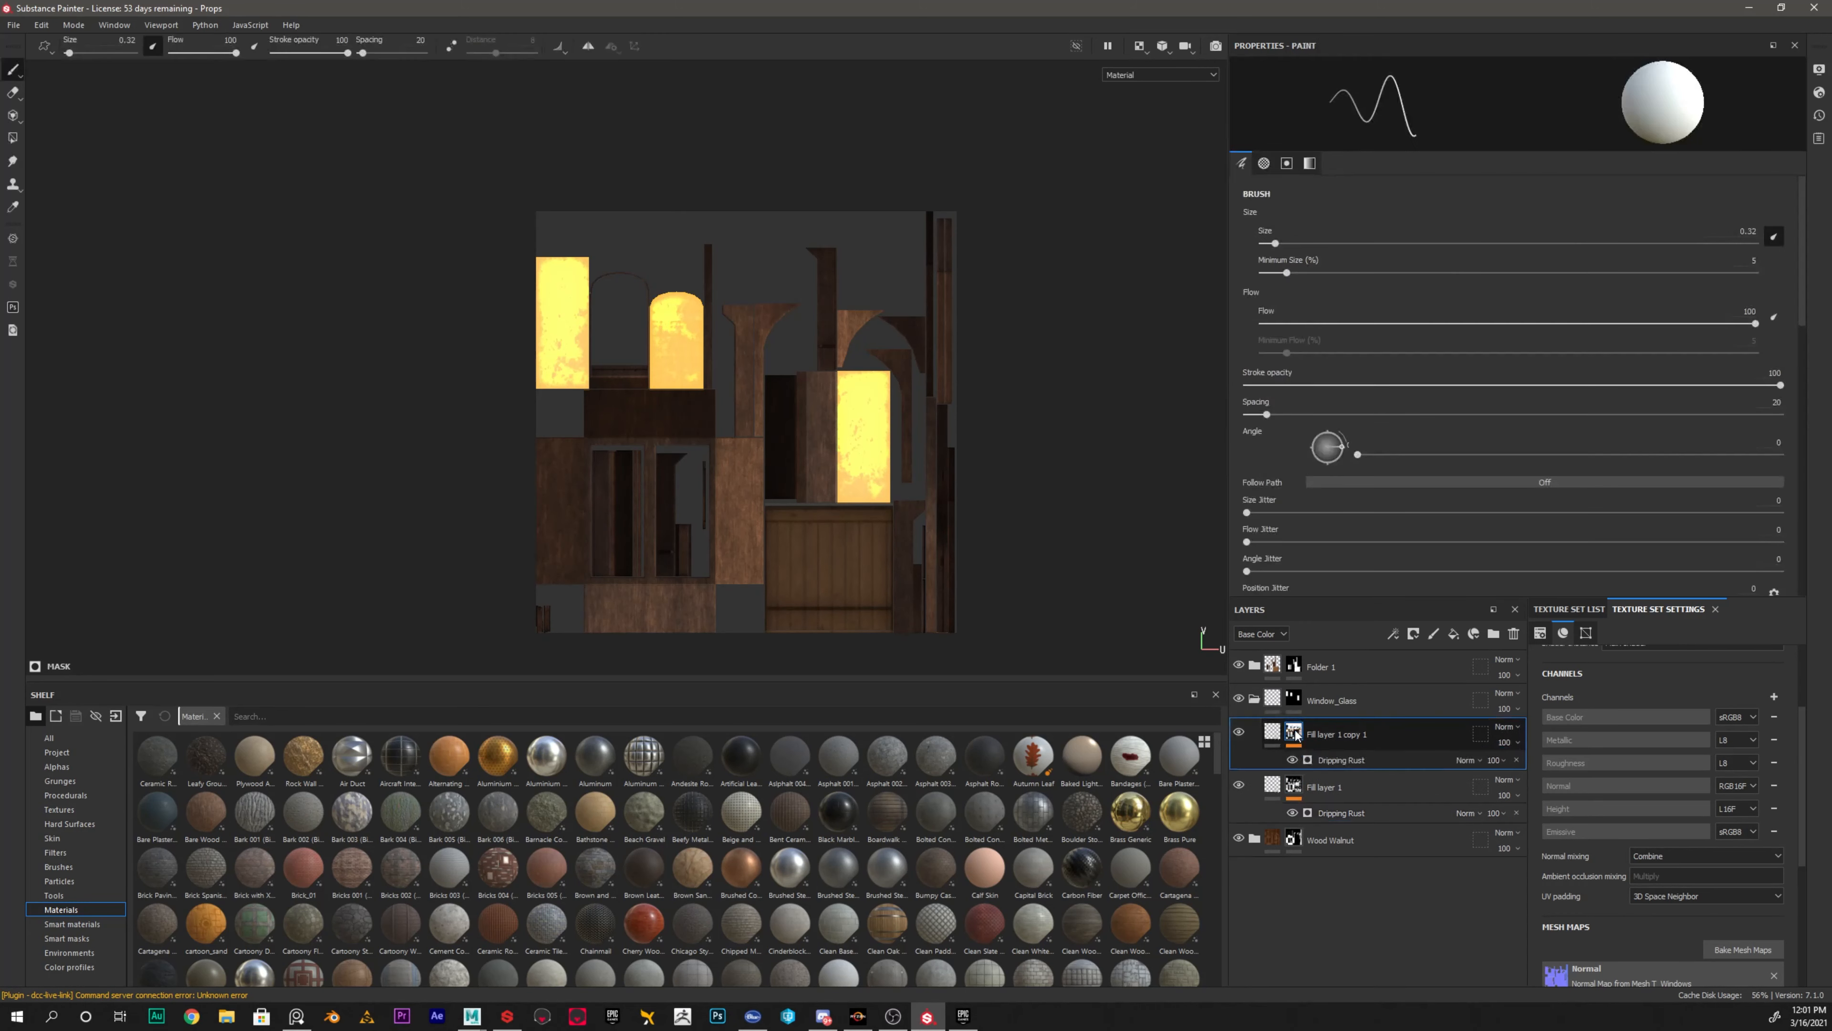
click(1324, 760)
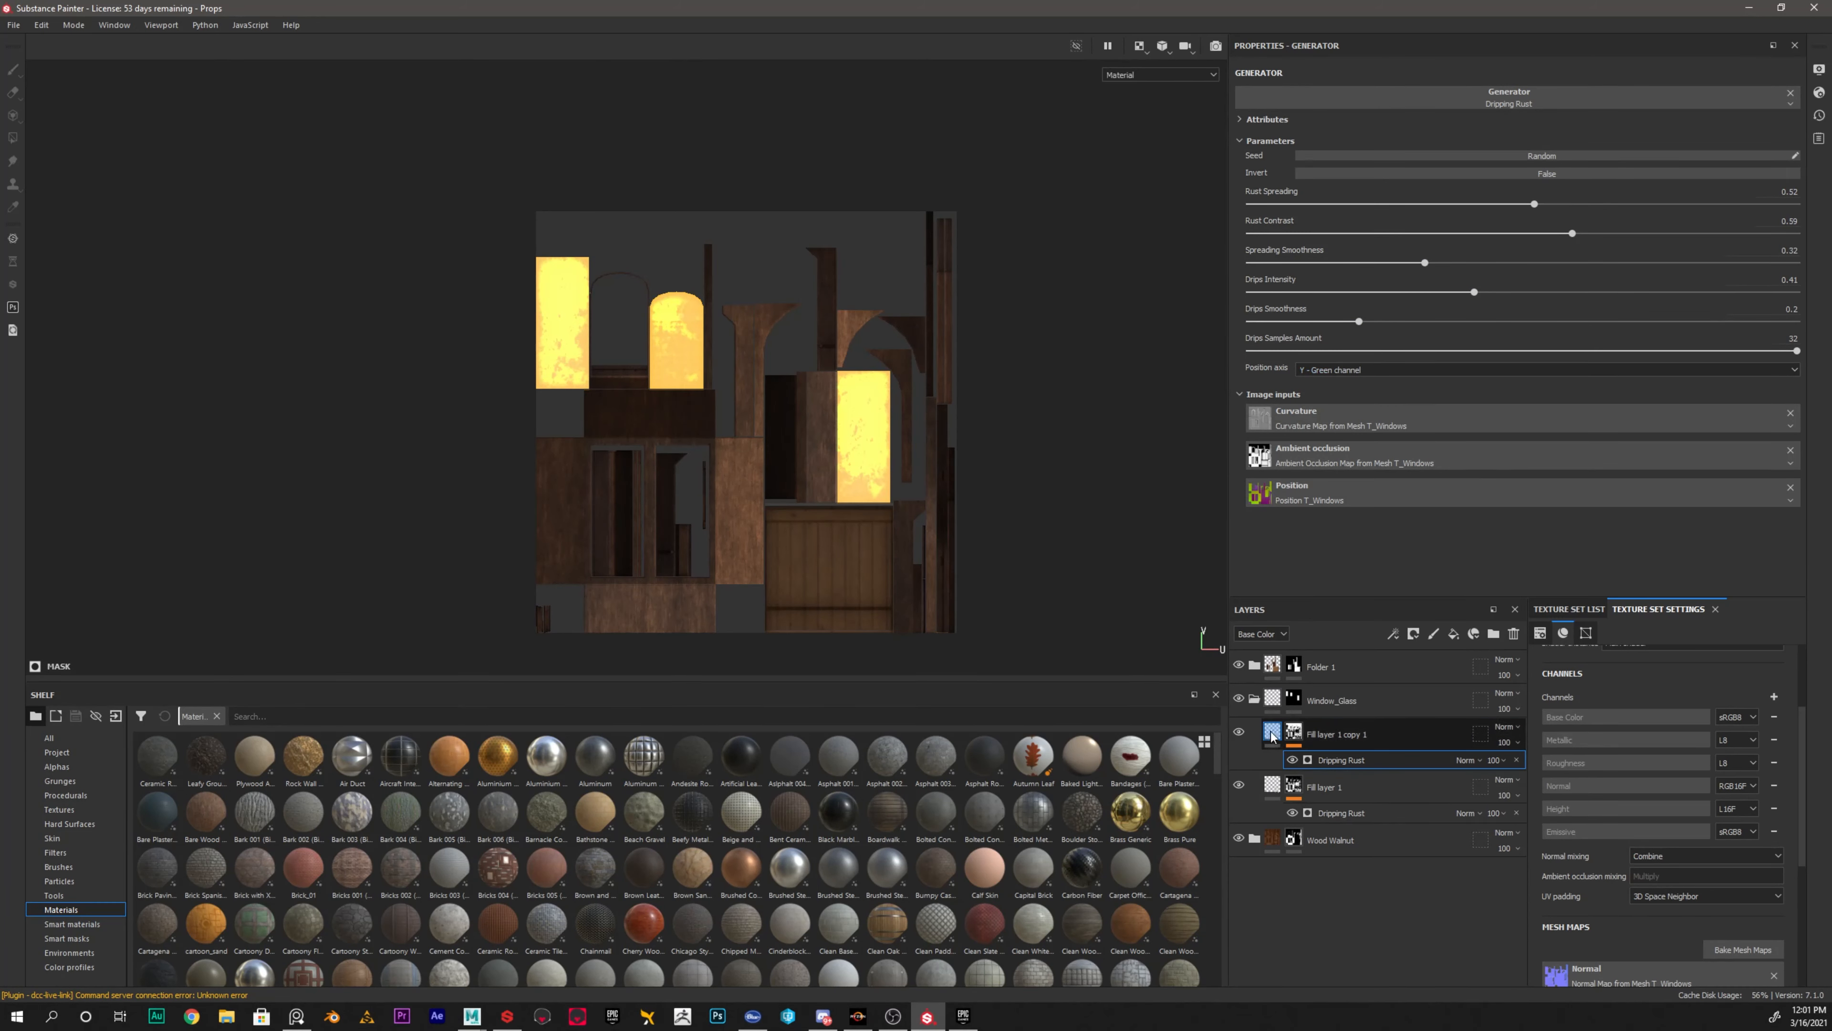
click(1291, 735)
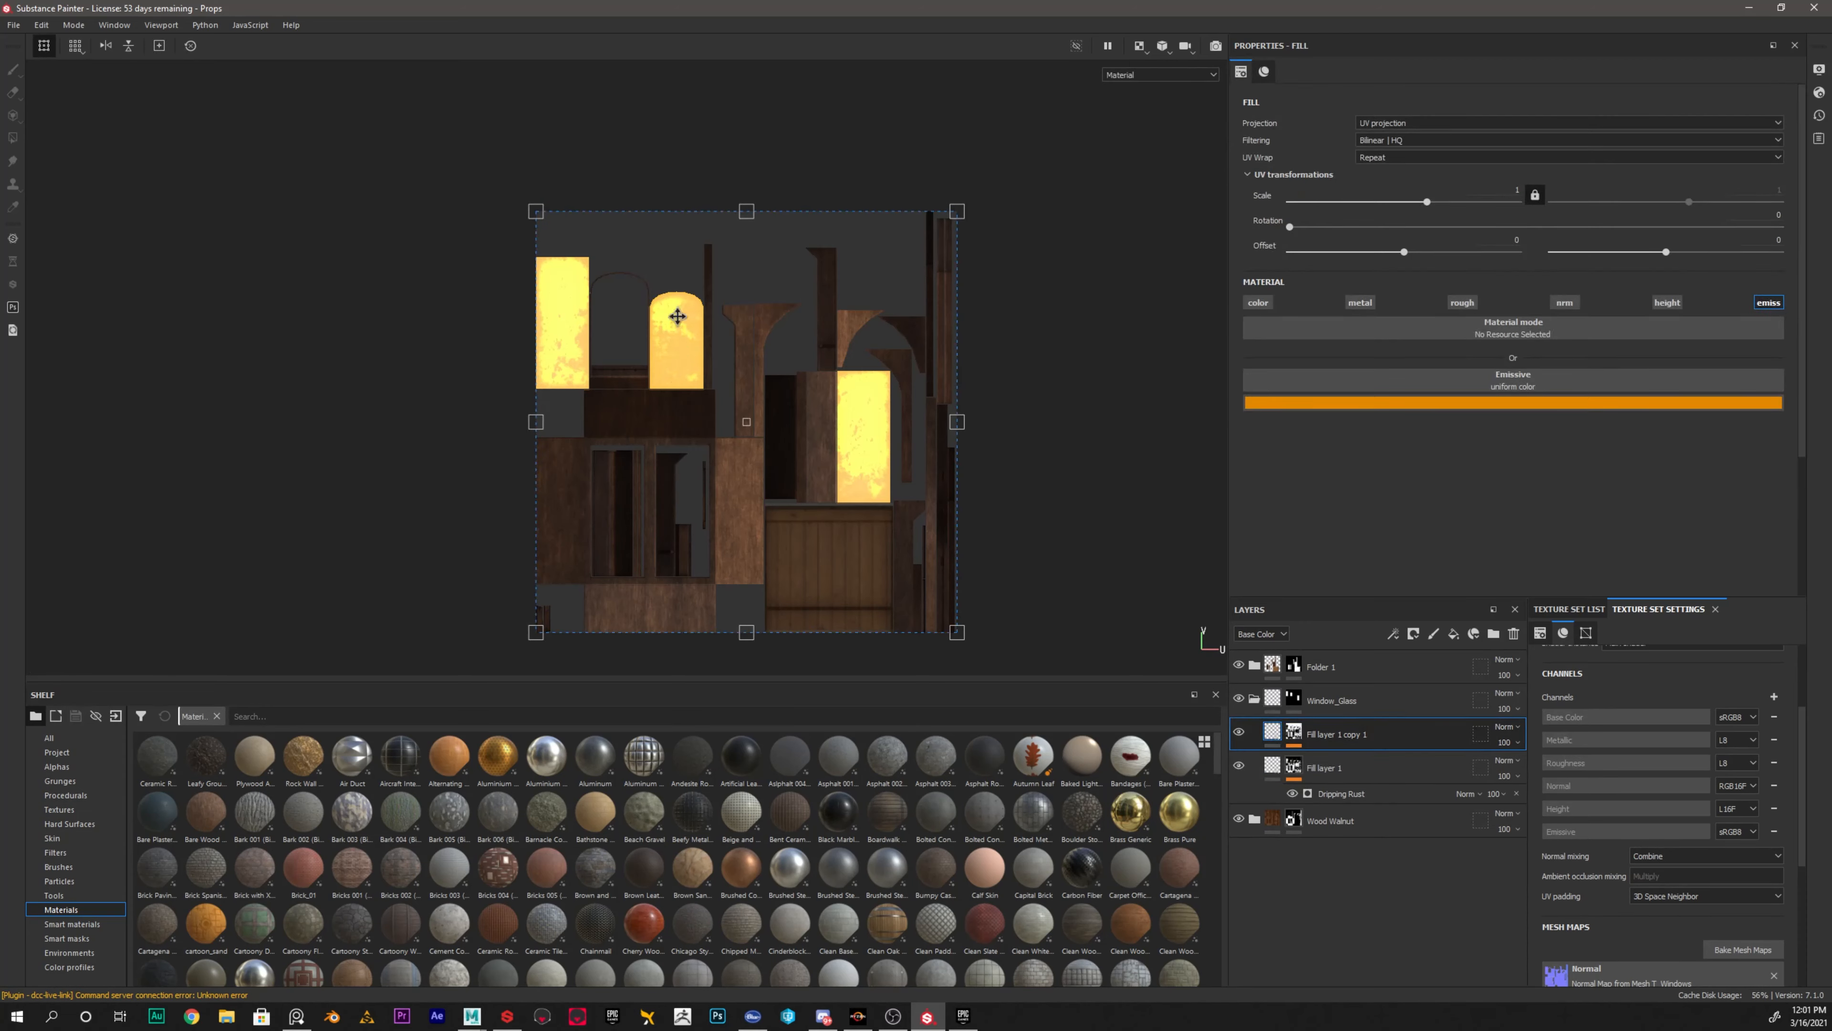
Hide Fill layer 1 and Fill layer 1 copy 1 in the Window_Glass folder and select the folder's mask
click(1238, 732)
click(1238, 766)
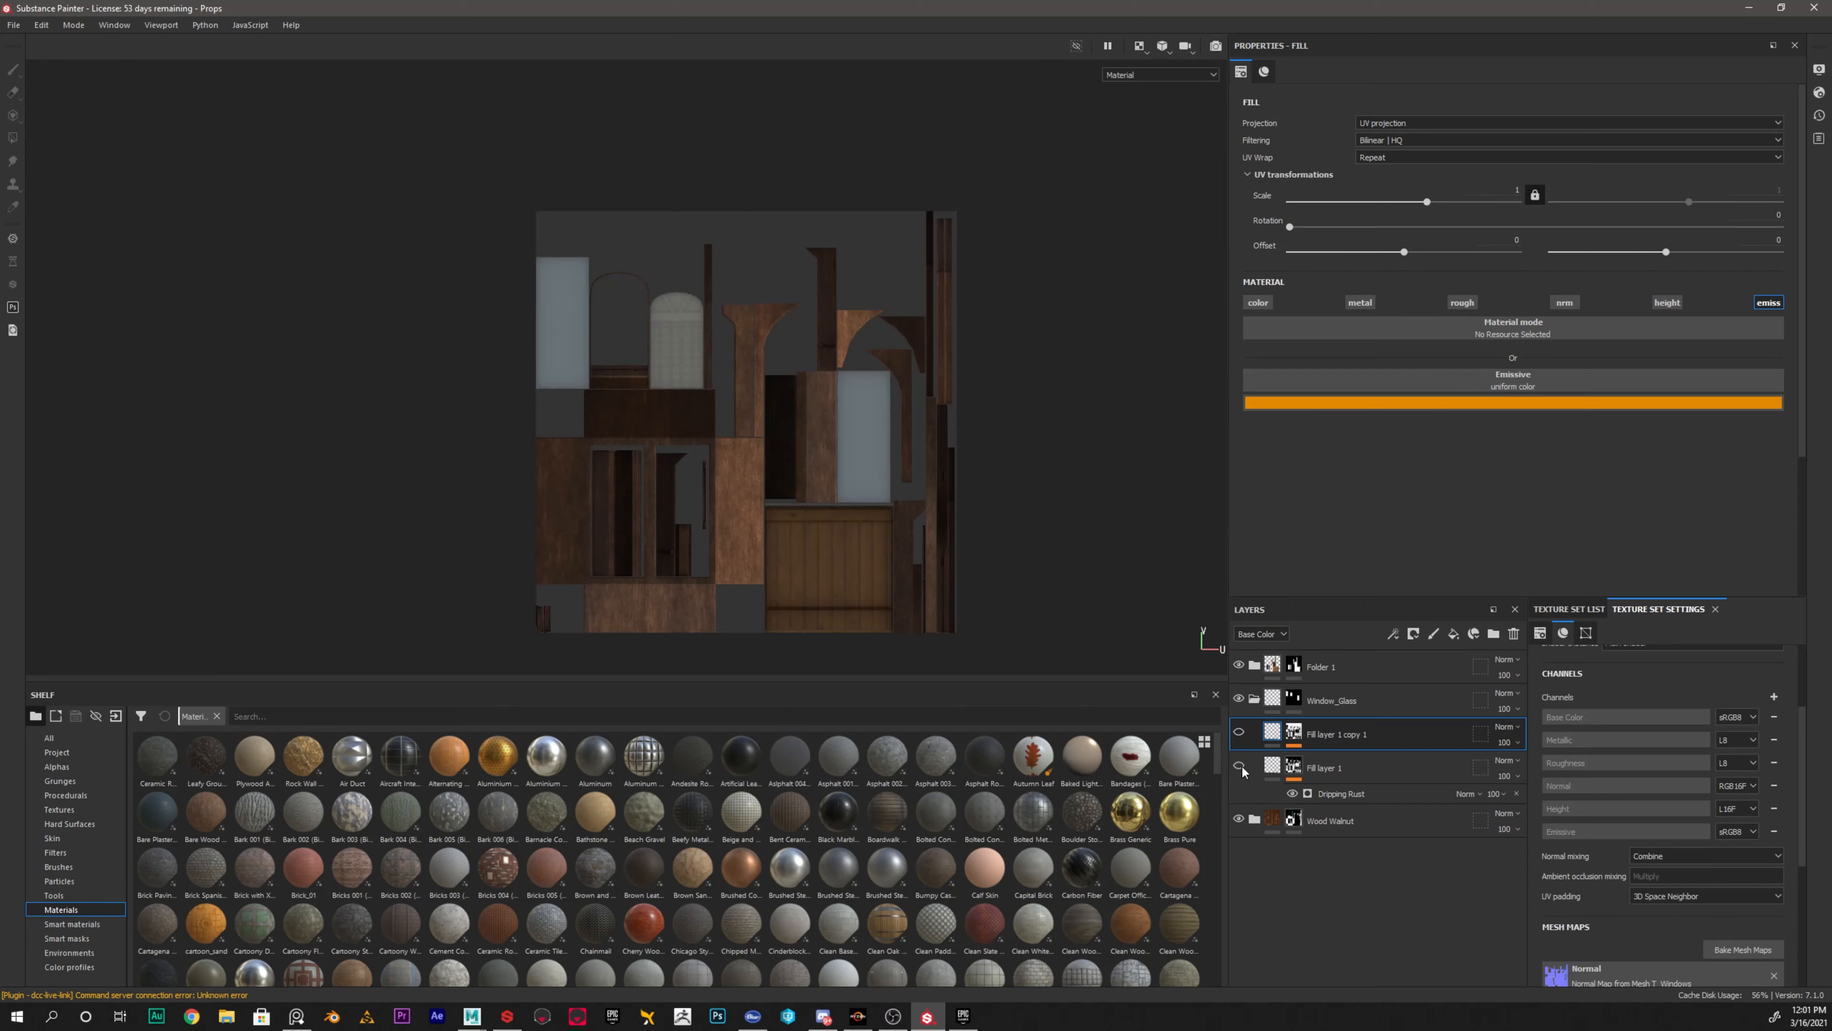
click(1289, 705)
click(1272, 698)
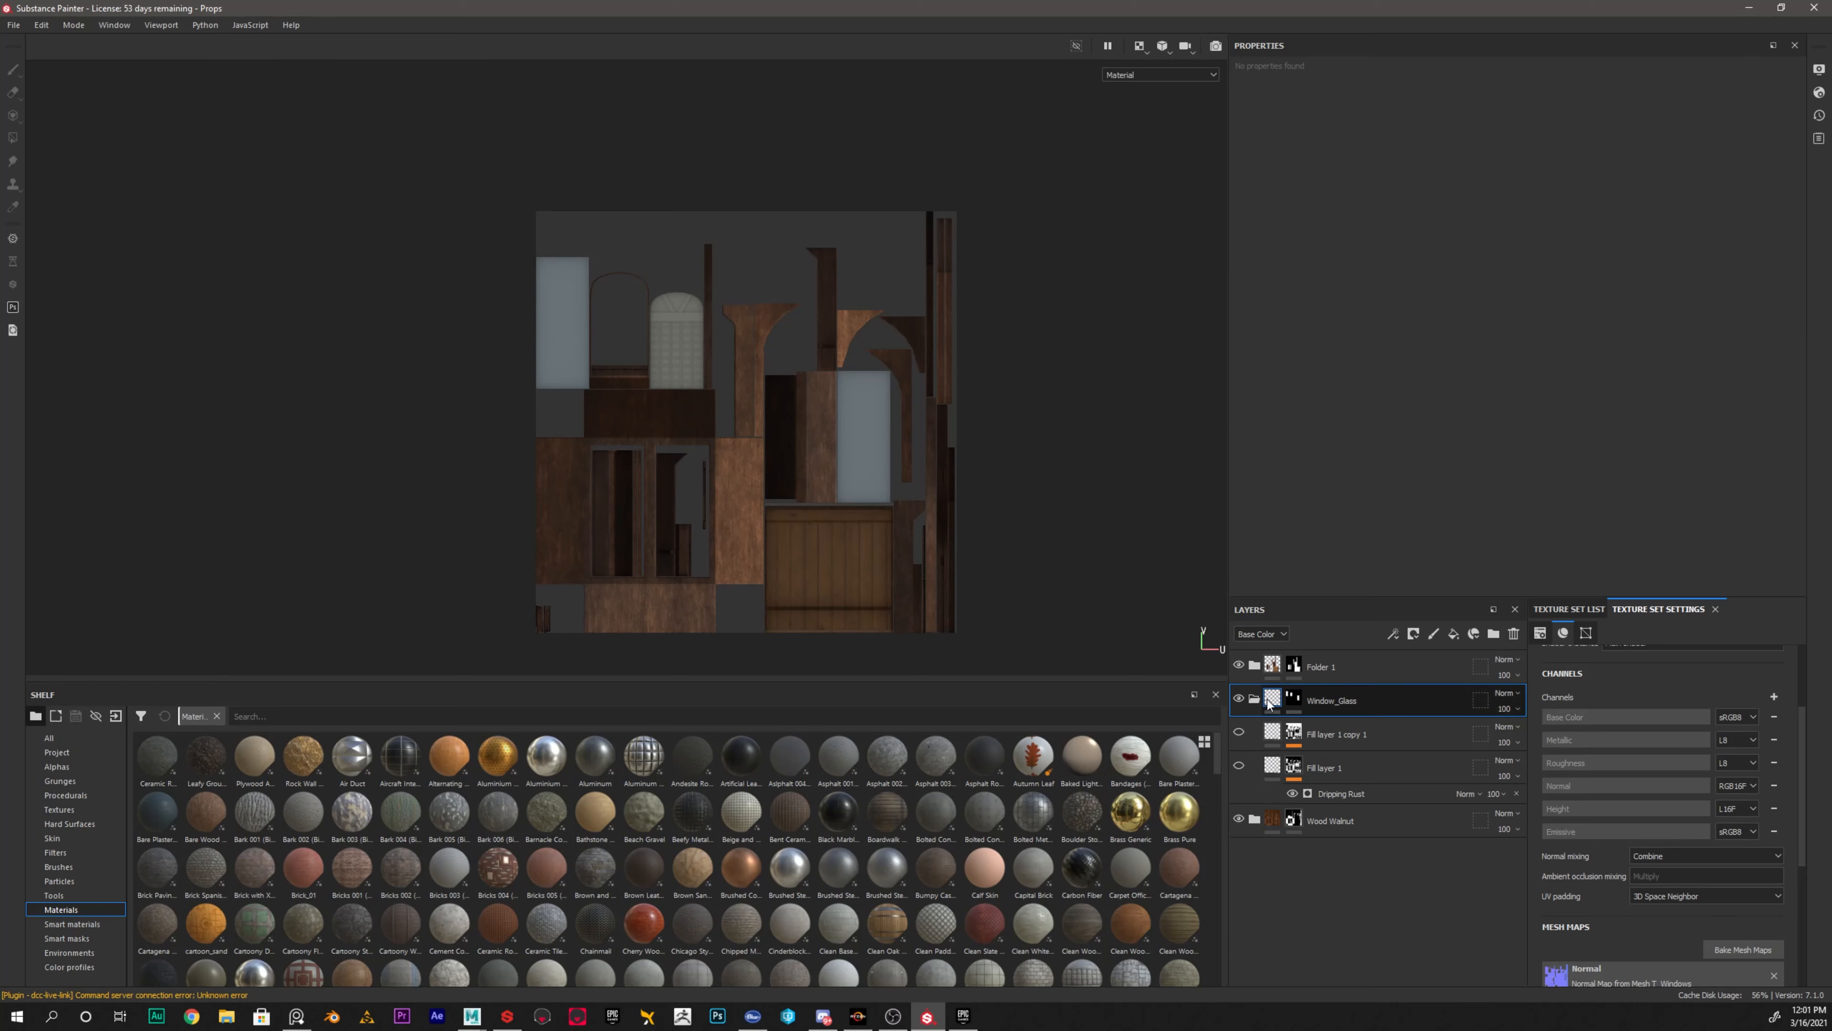
click(1295, 704)
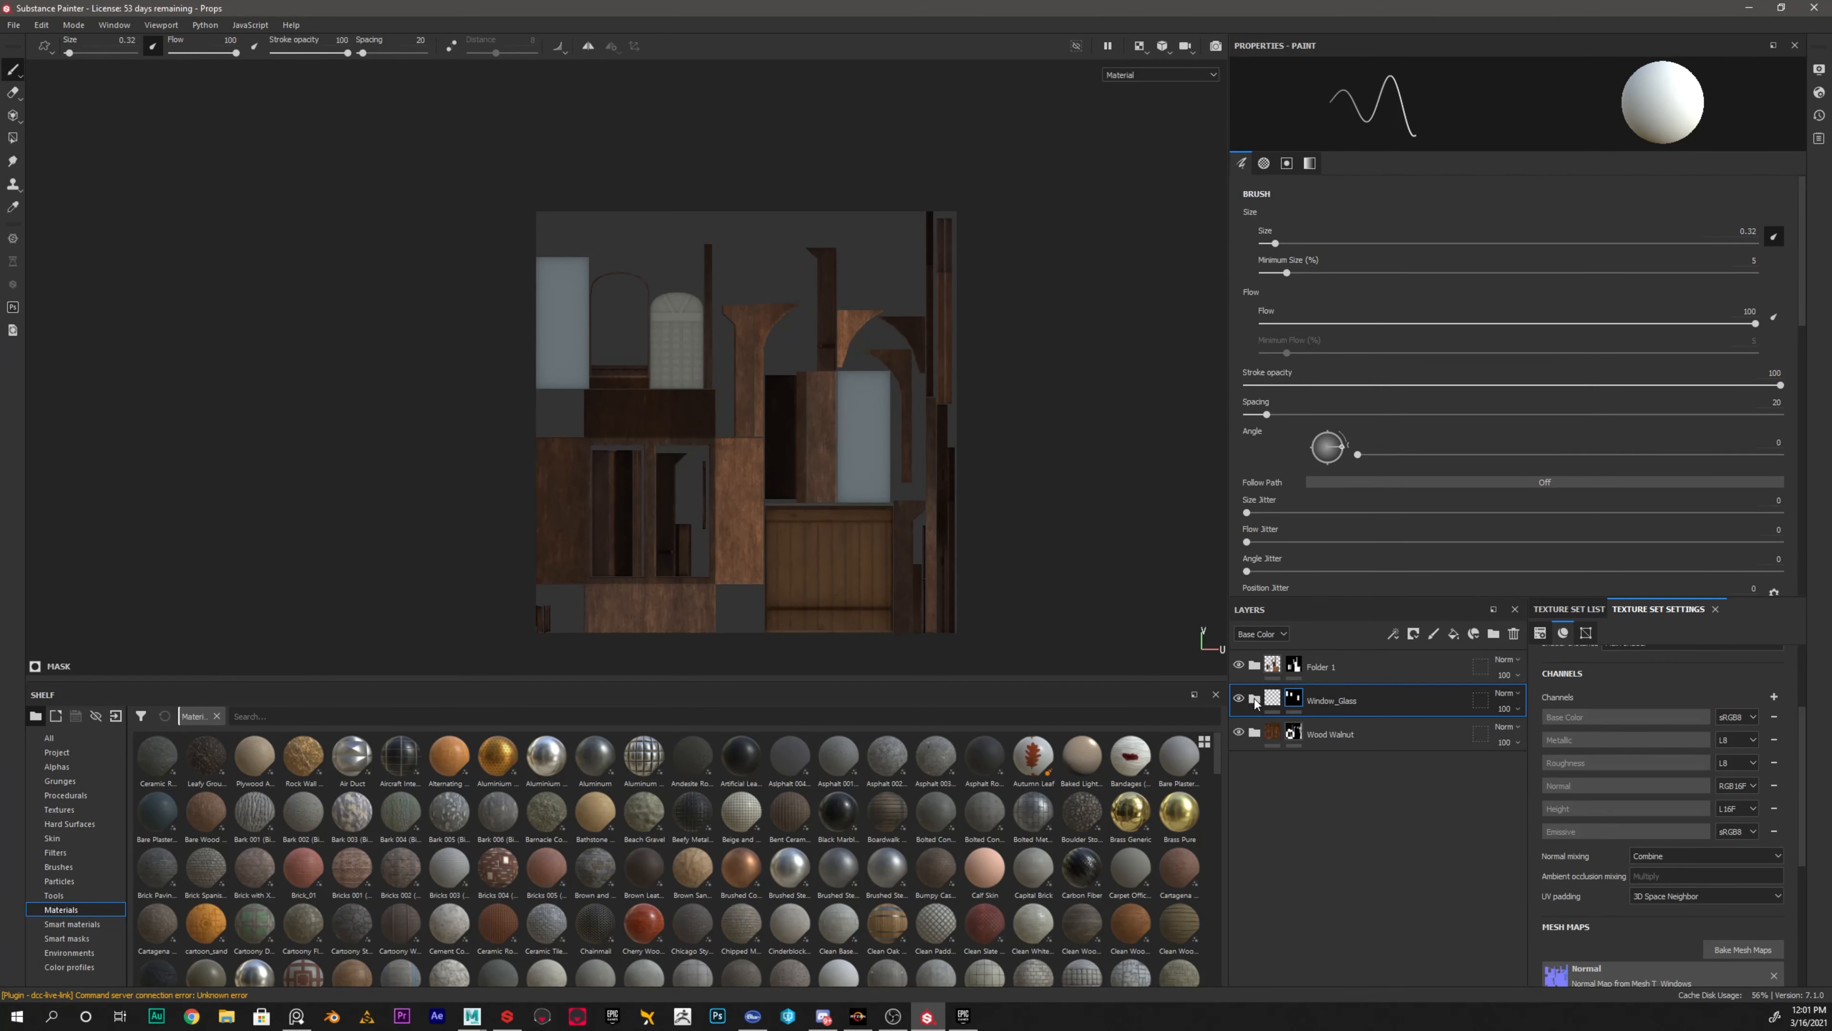
Add a fill layer inside the Window_Glass folder and leave only its emissive channel enabled
click(1455, 636)
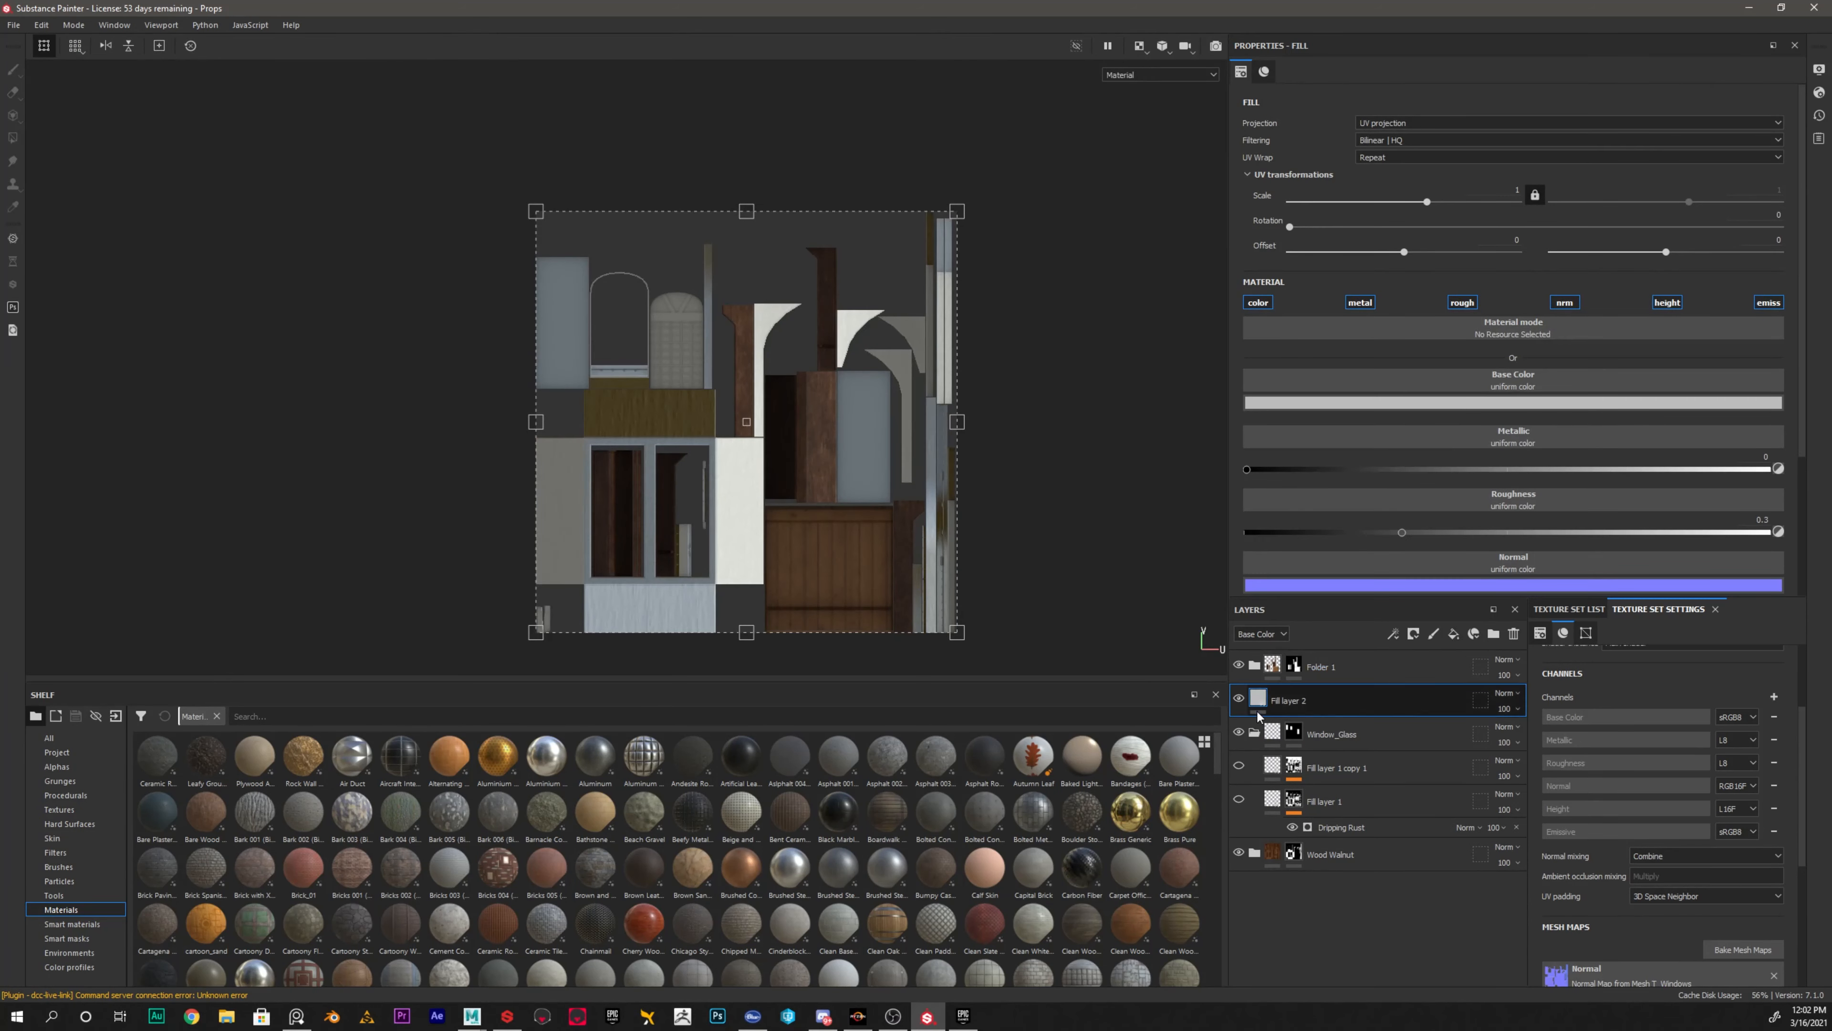
drag(1258, 700, 1276, 735)
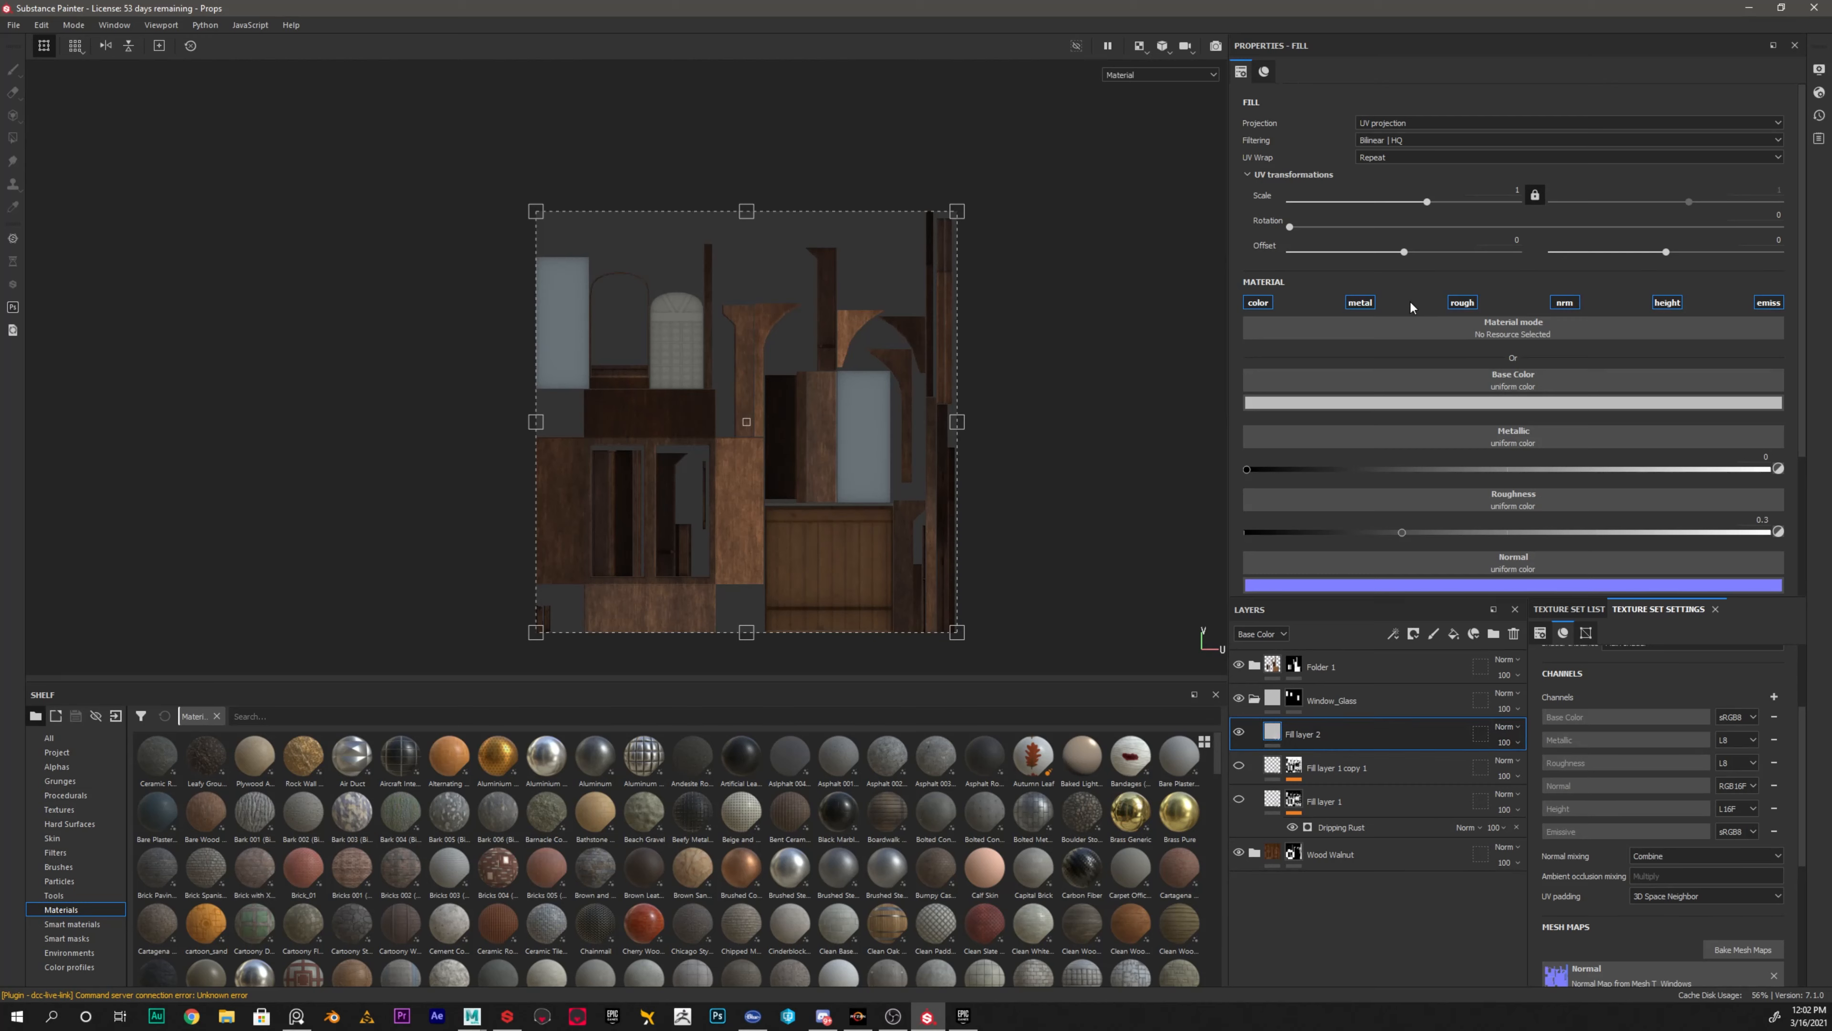
click(1360, 304)
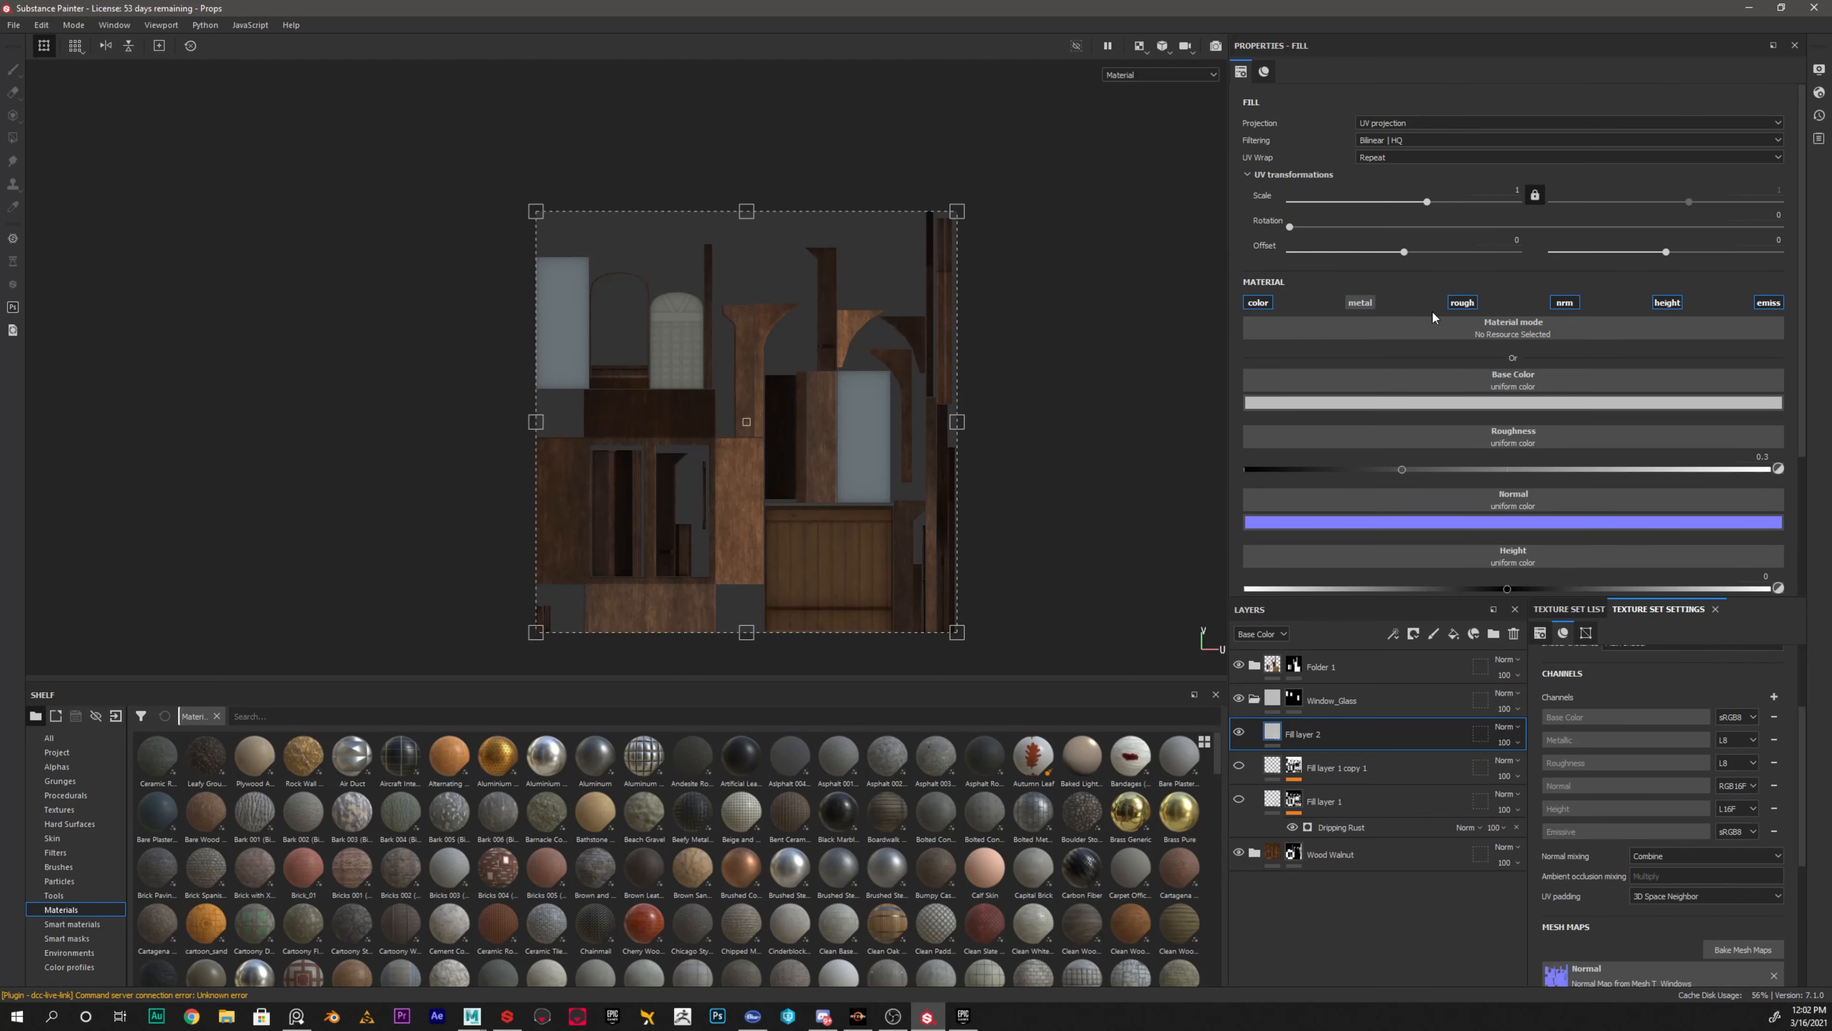
click(1468, 304)
click(1563, 302)
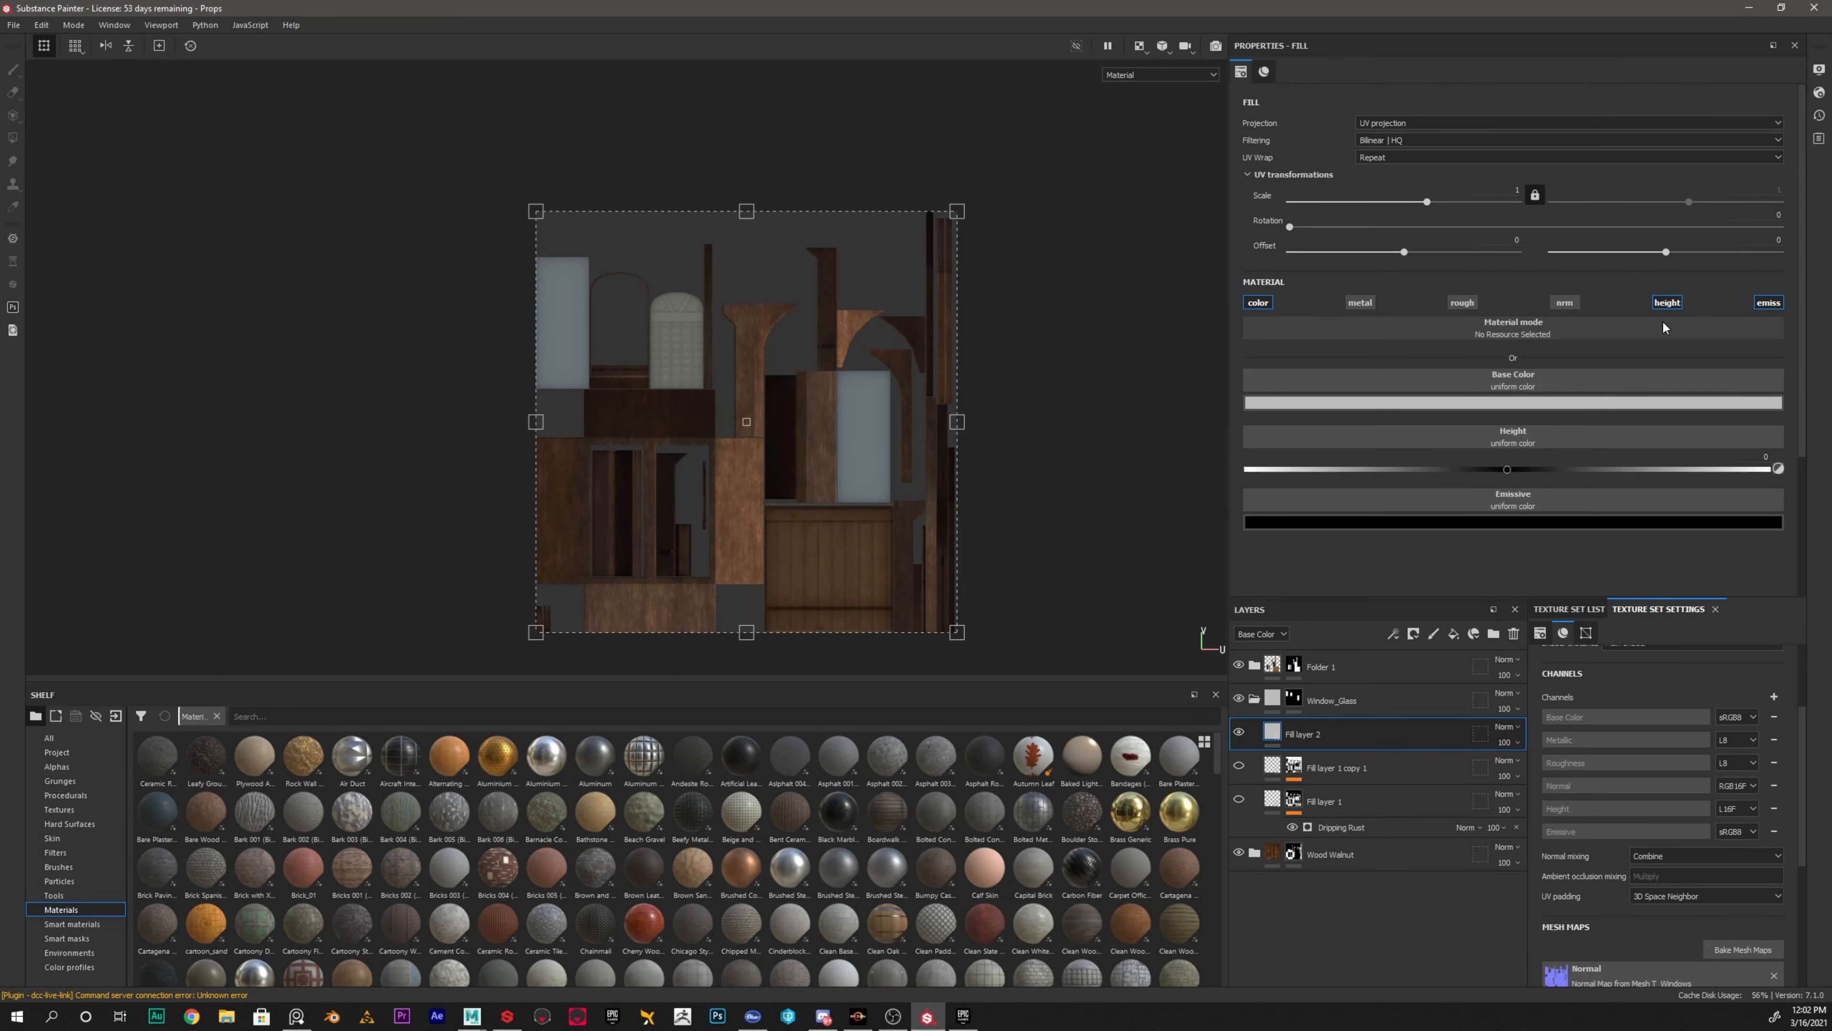
click(1667, 302)
click(1259, 303)
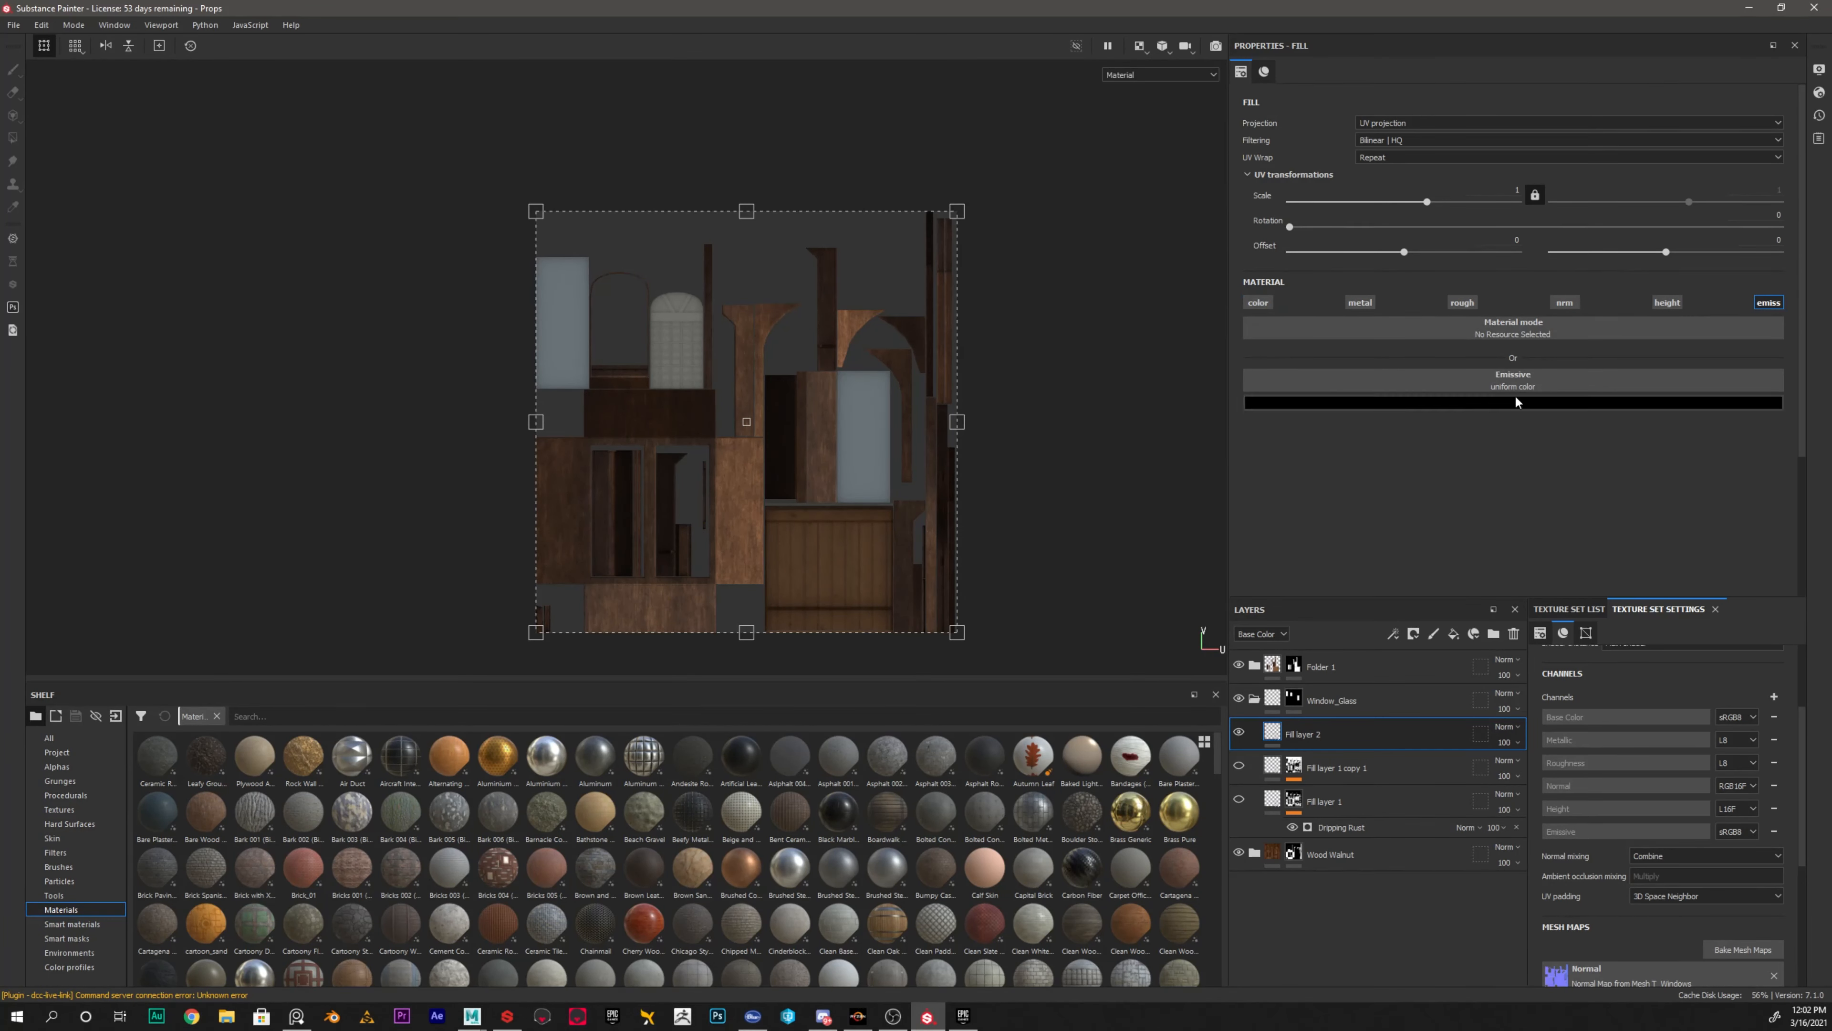
Set Fill layer 2's emissive color to pure red
click(1490, 402)
drag(1577, 451, 1619, 430)
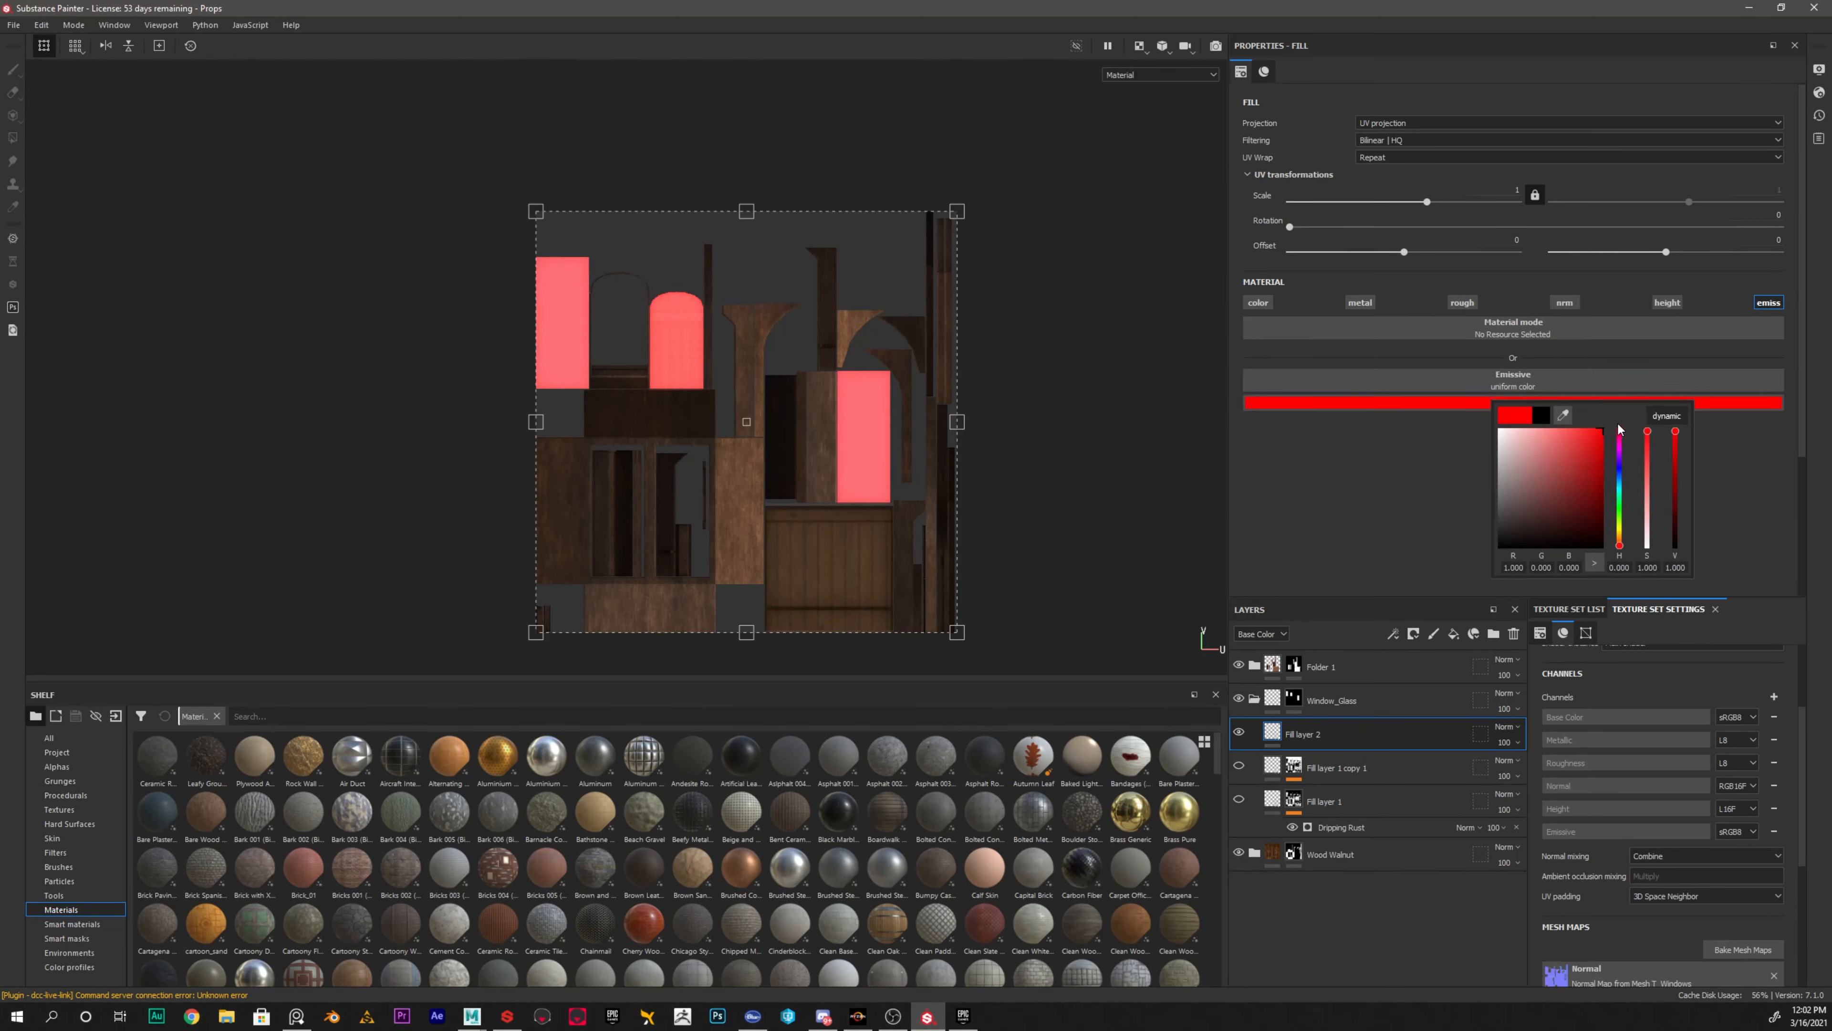
click(1313, 470)
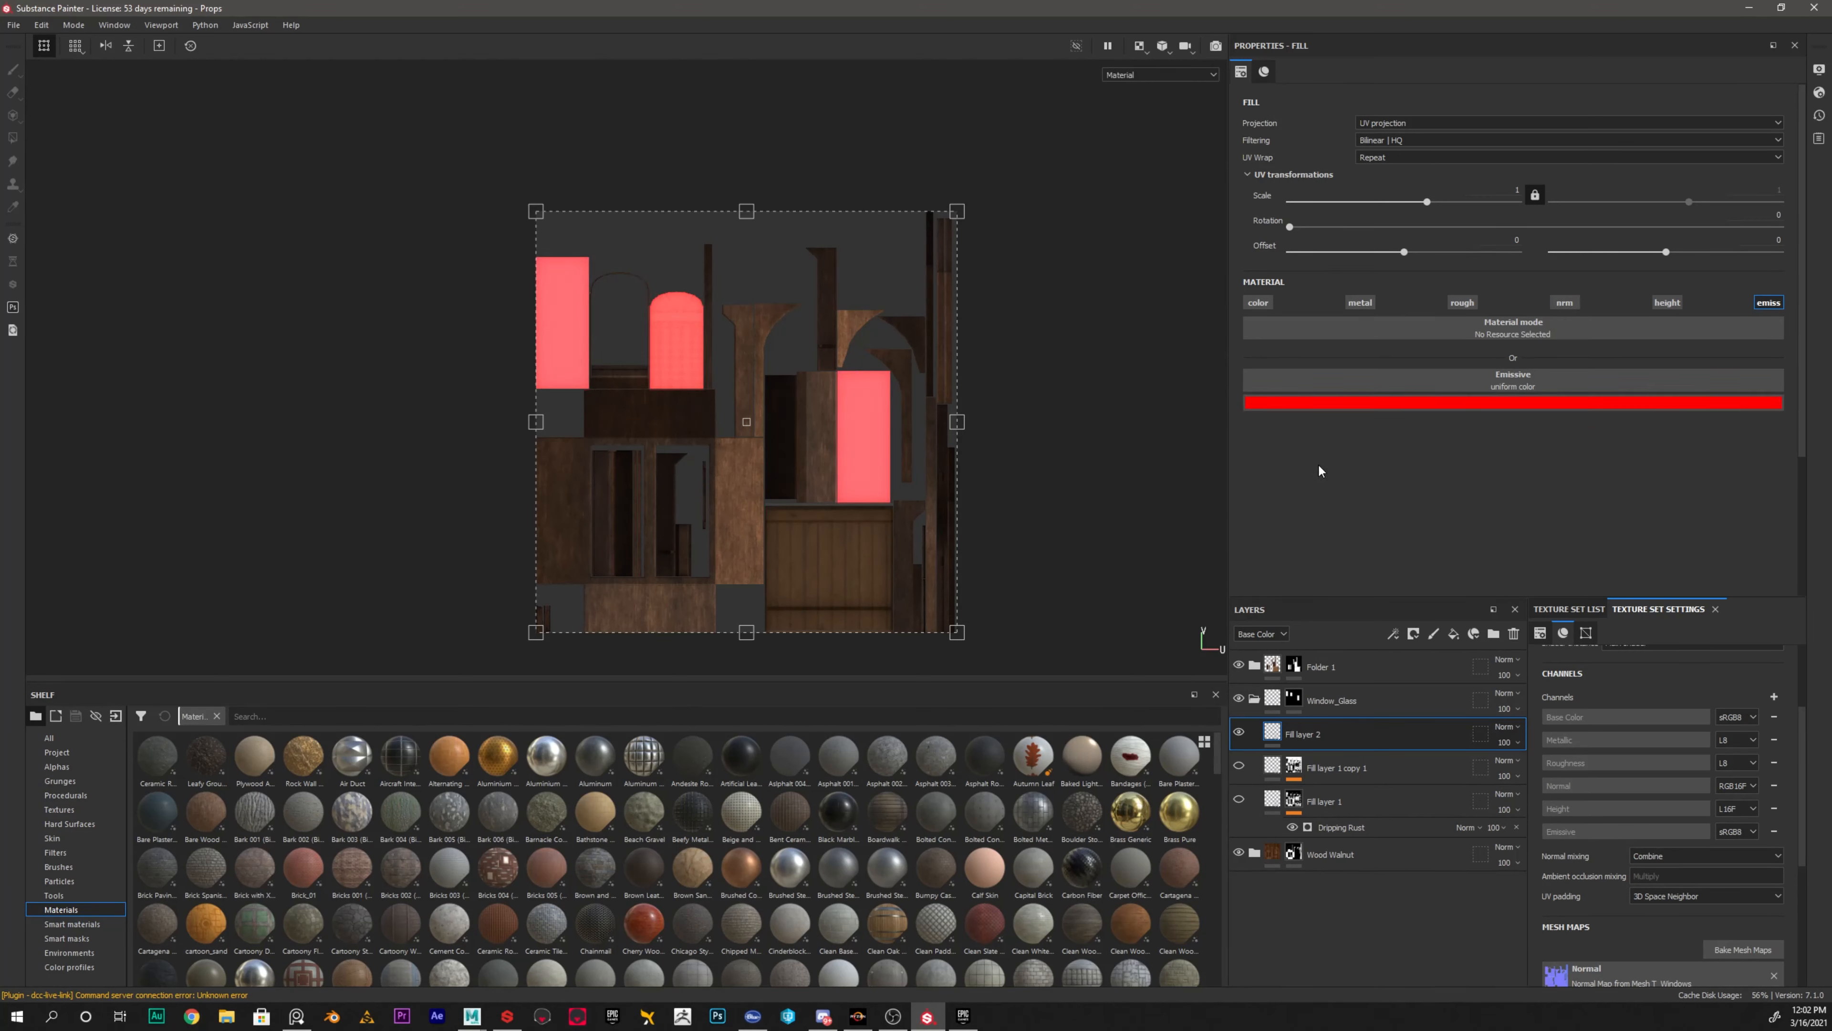
Give Fill layer 2 a black mask driven by a Dripping Rust generator
right_click(1281, 734)
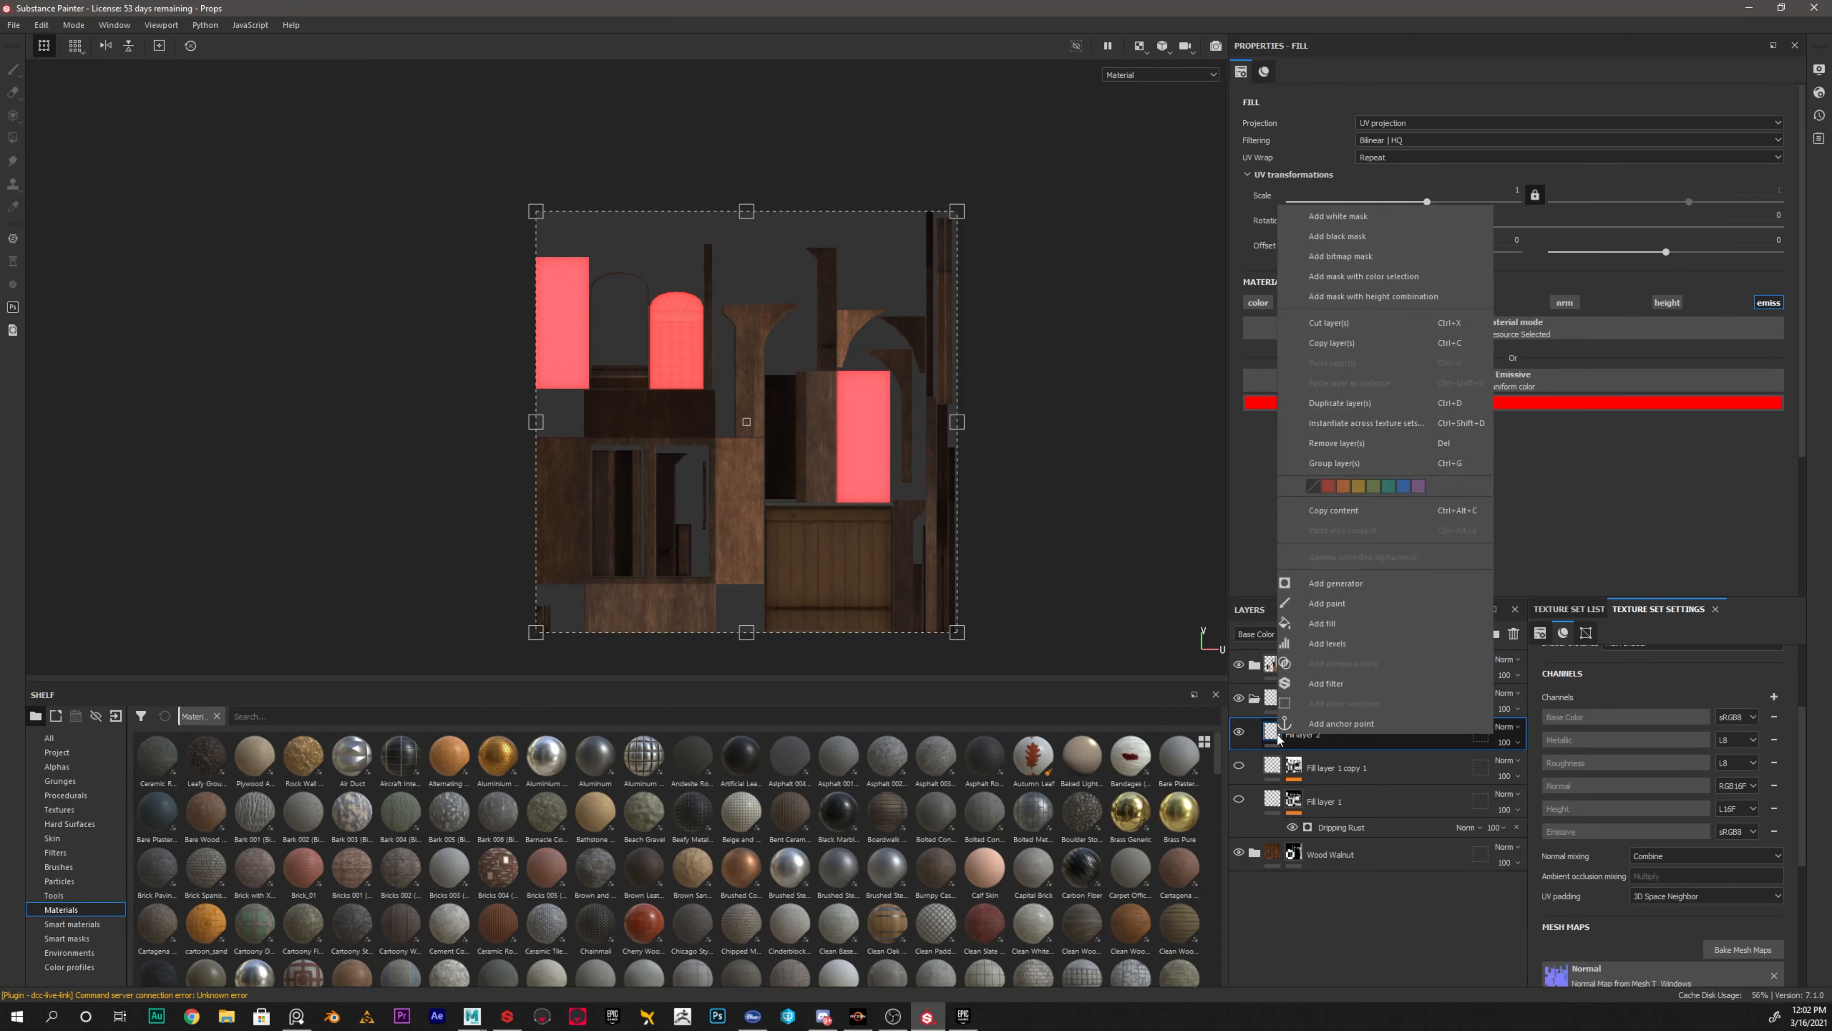
click(1338, 238)
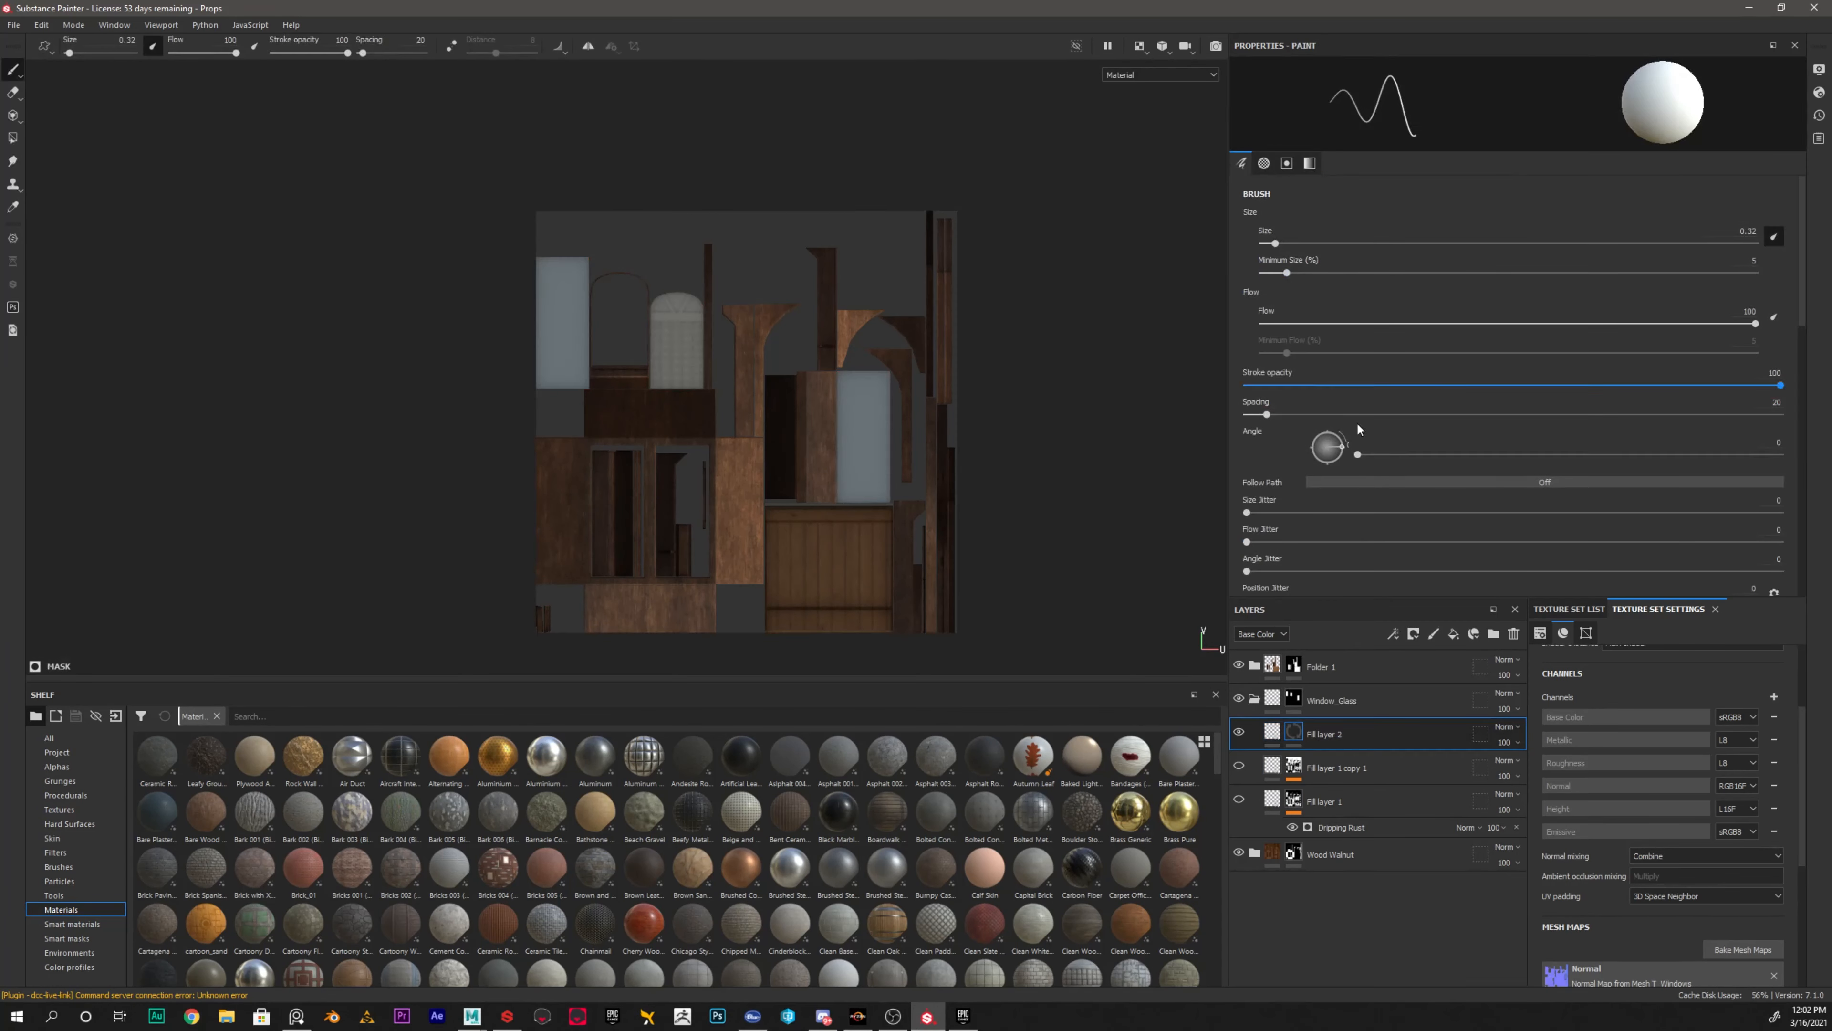
right_click(1298, 734)
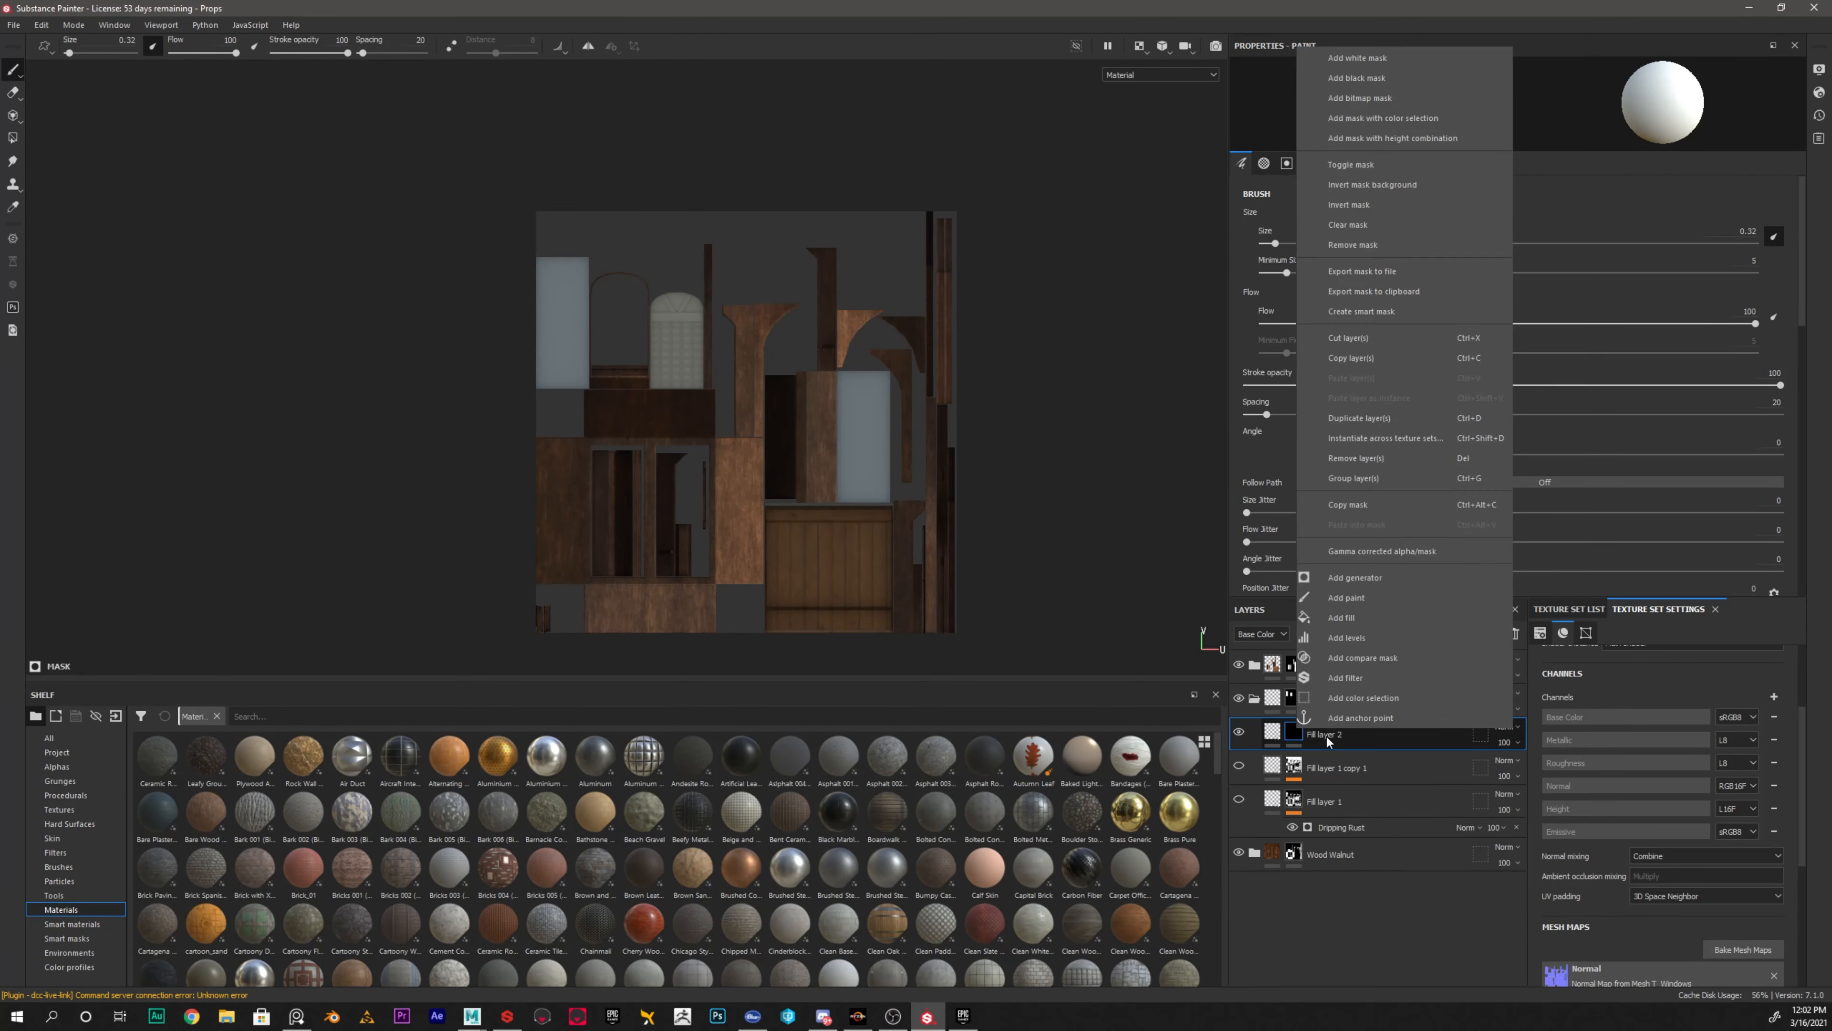
click(1367, 578)
click(1551, 99)
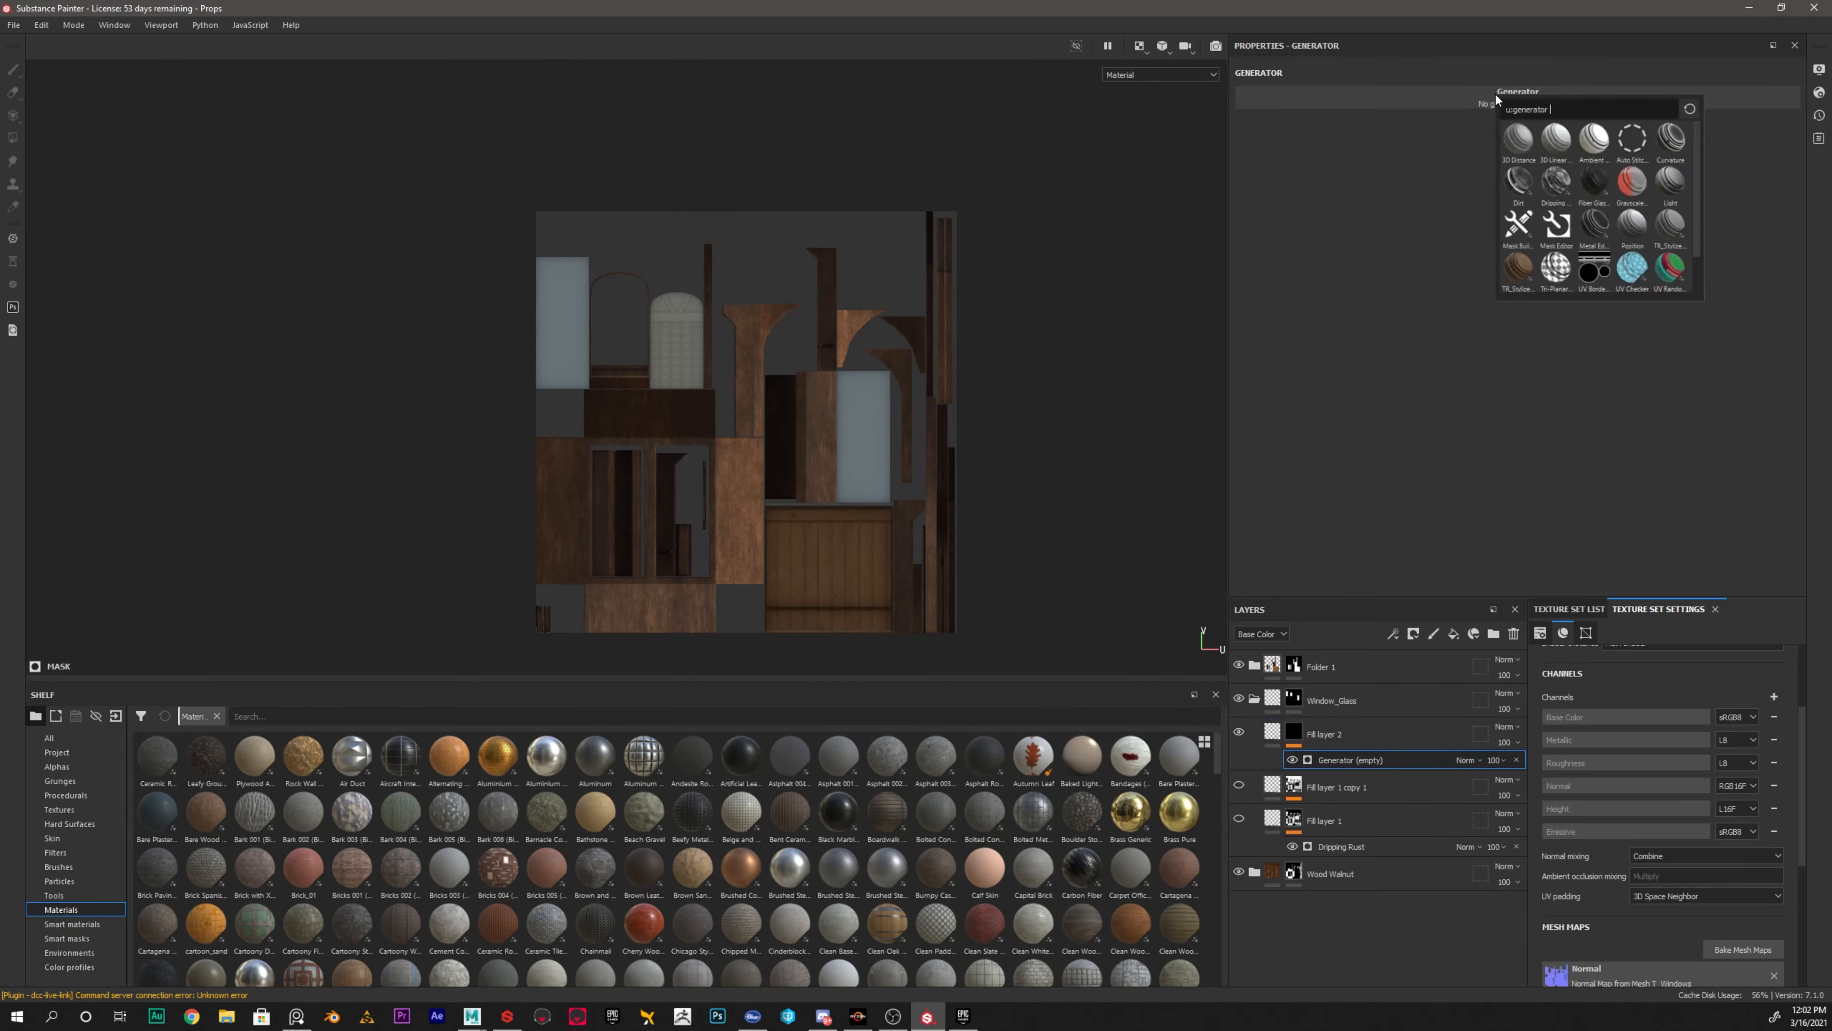
click(1556, 189)
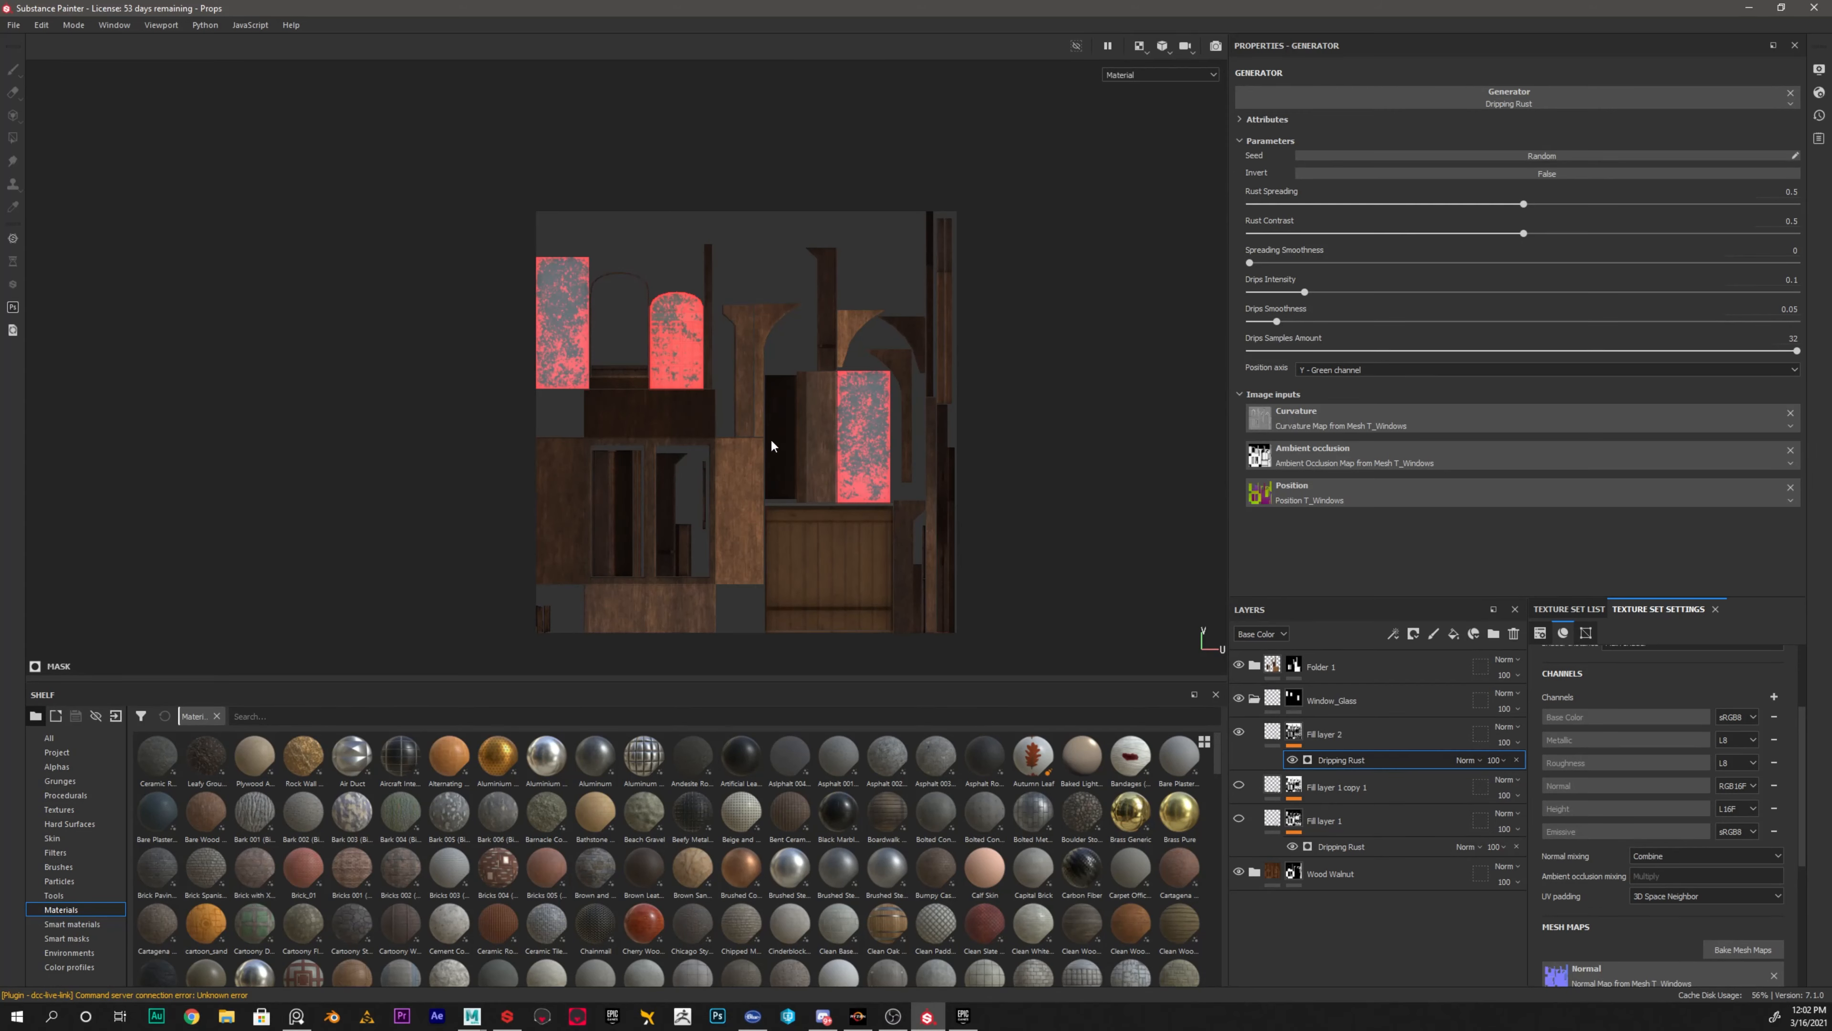
Duplicate Fill layer 2 and set Invert to True on the copy's Dripping Rust generator
mouse_move(773, 446)
alt+mouse_down()
mouse_move(839, 423)
mouse_move(773, 411)
alt+mouse_up()
alt+middle_drag(844, 428, 867, 485)
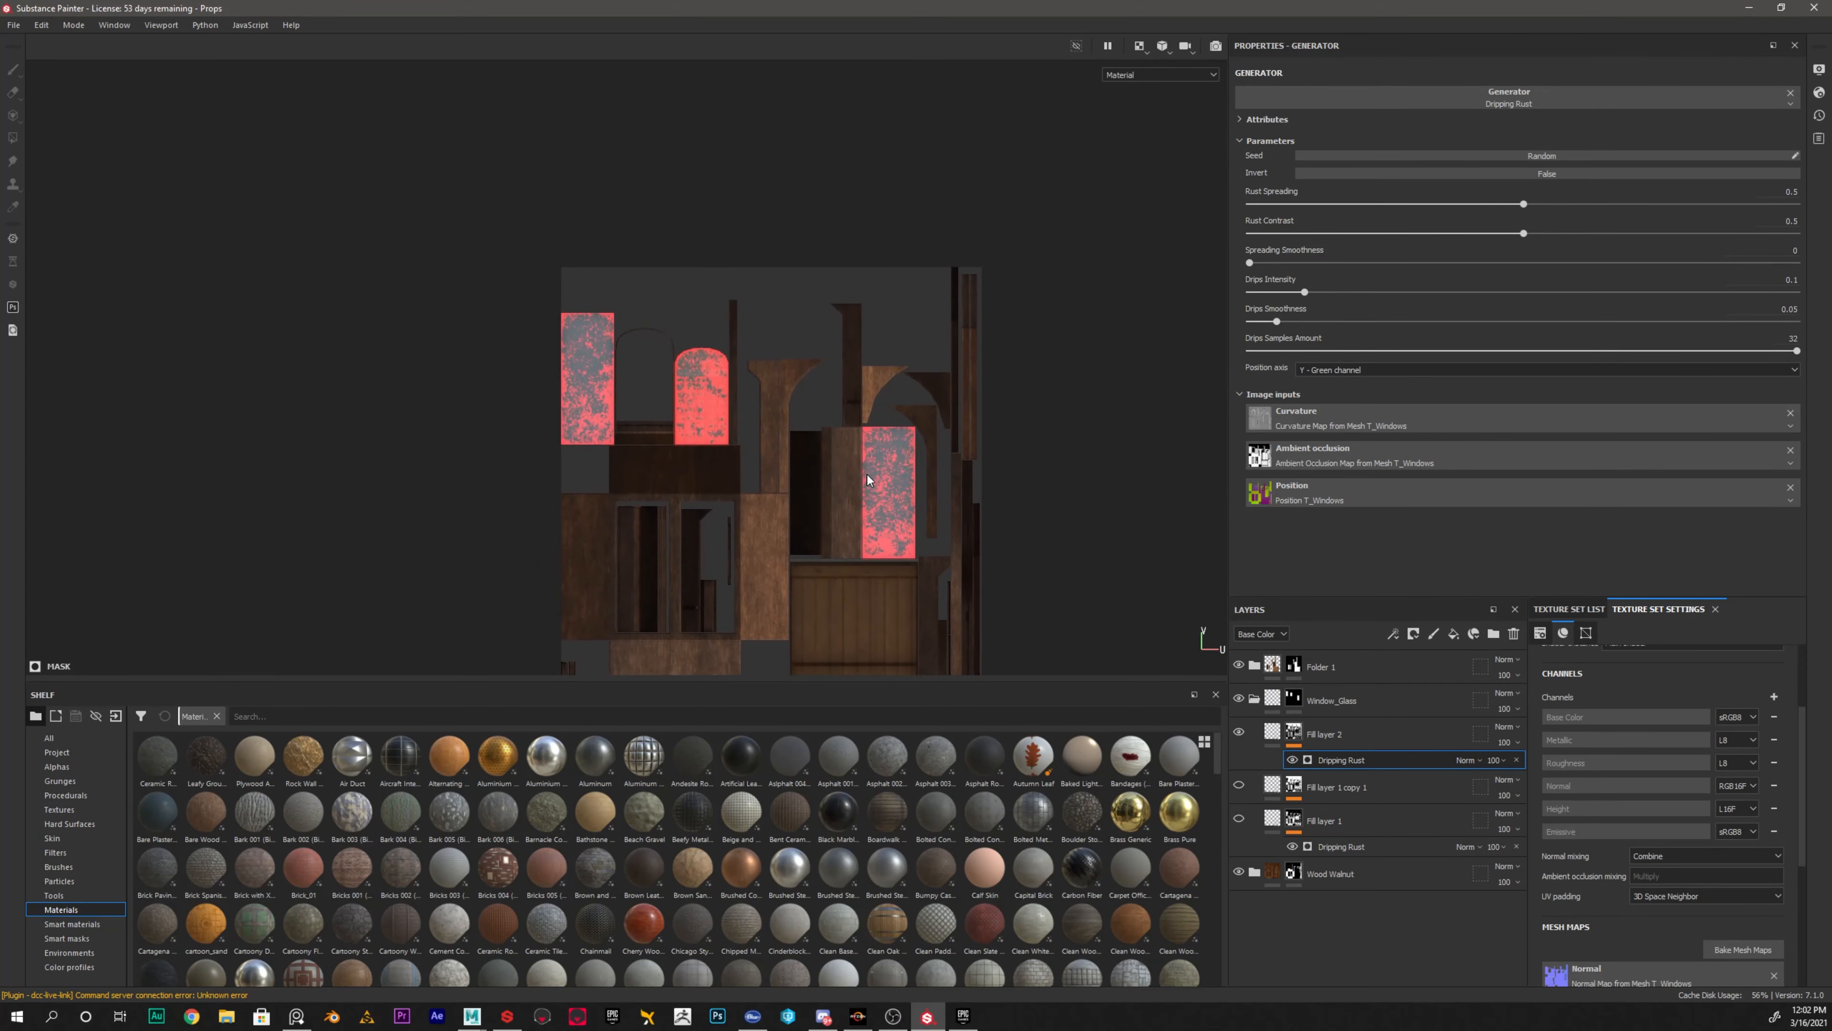
alt+right_drag(809, 419, 823, 629)
alt+drag(628, 457, 554, 433)
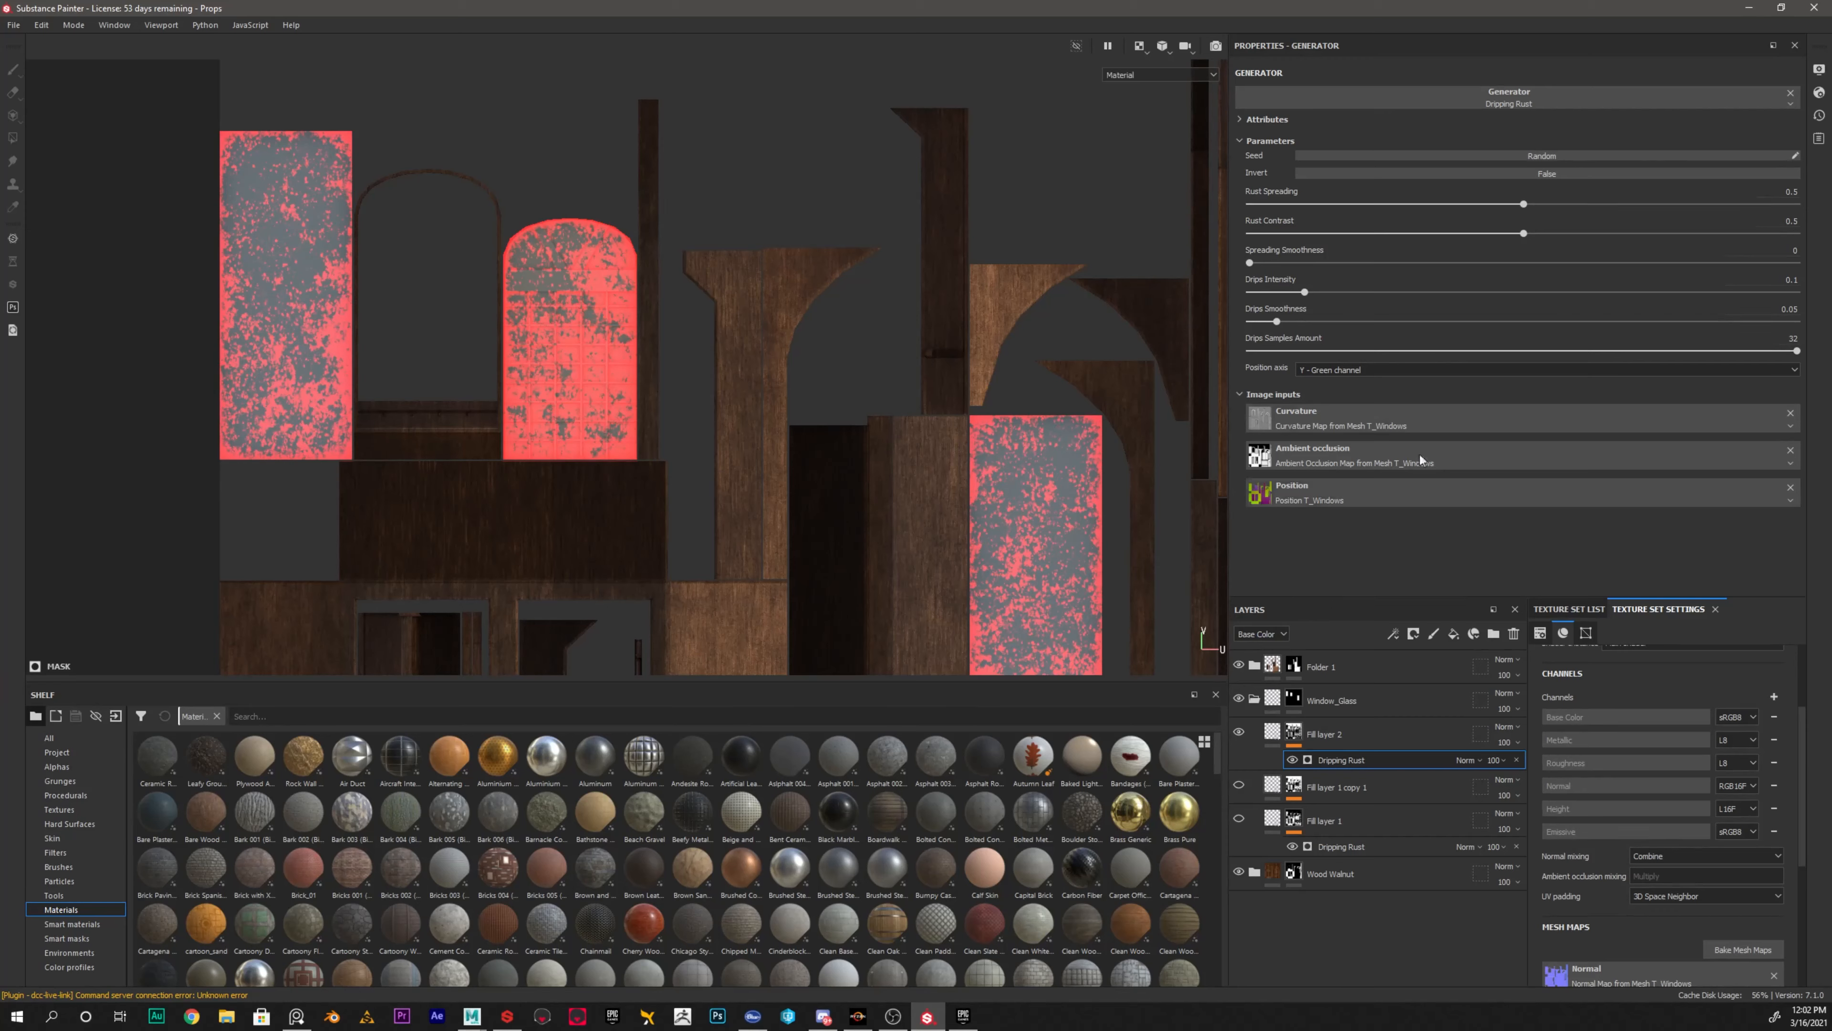
click(1356, 732)
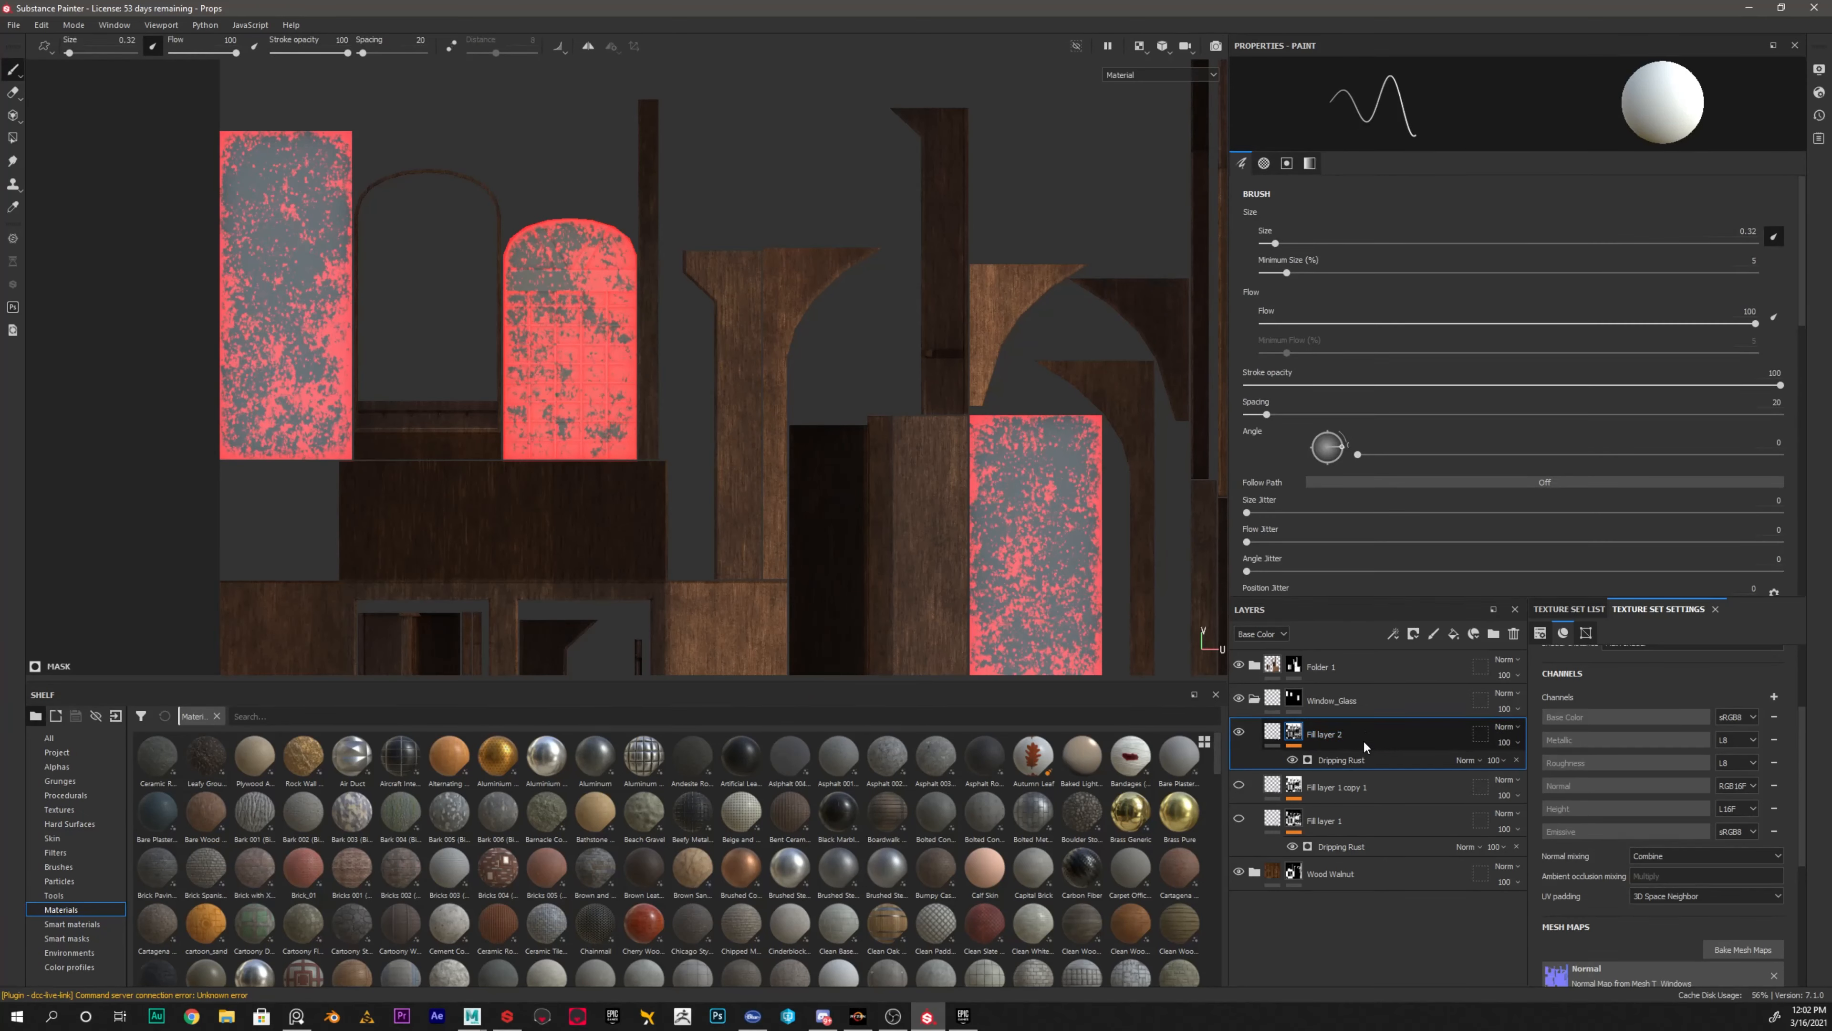
right_click(1361, 739)
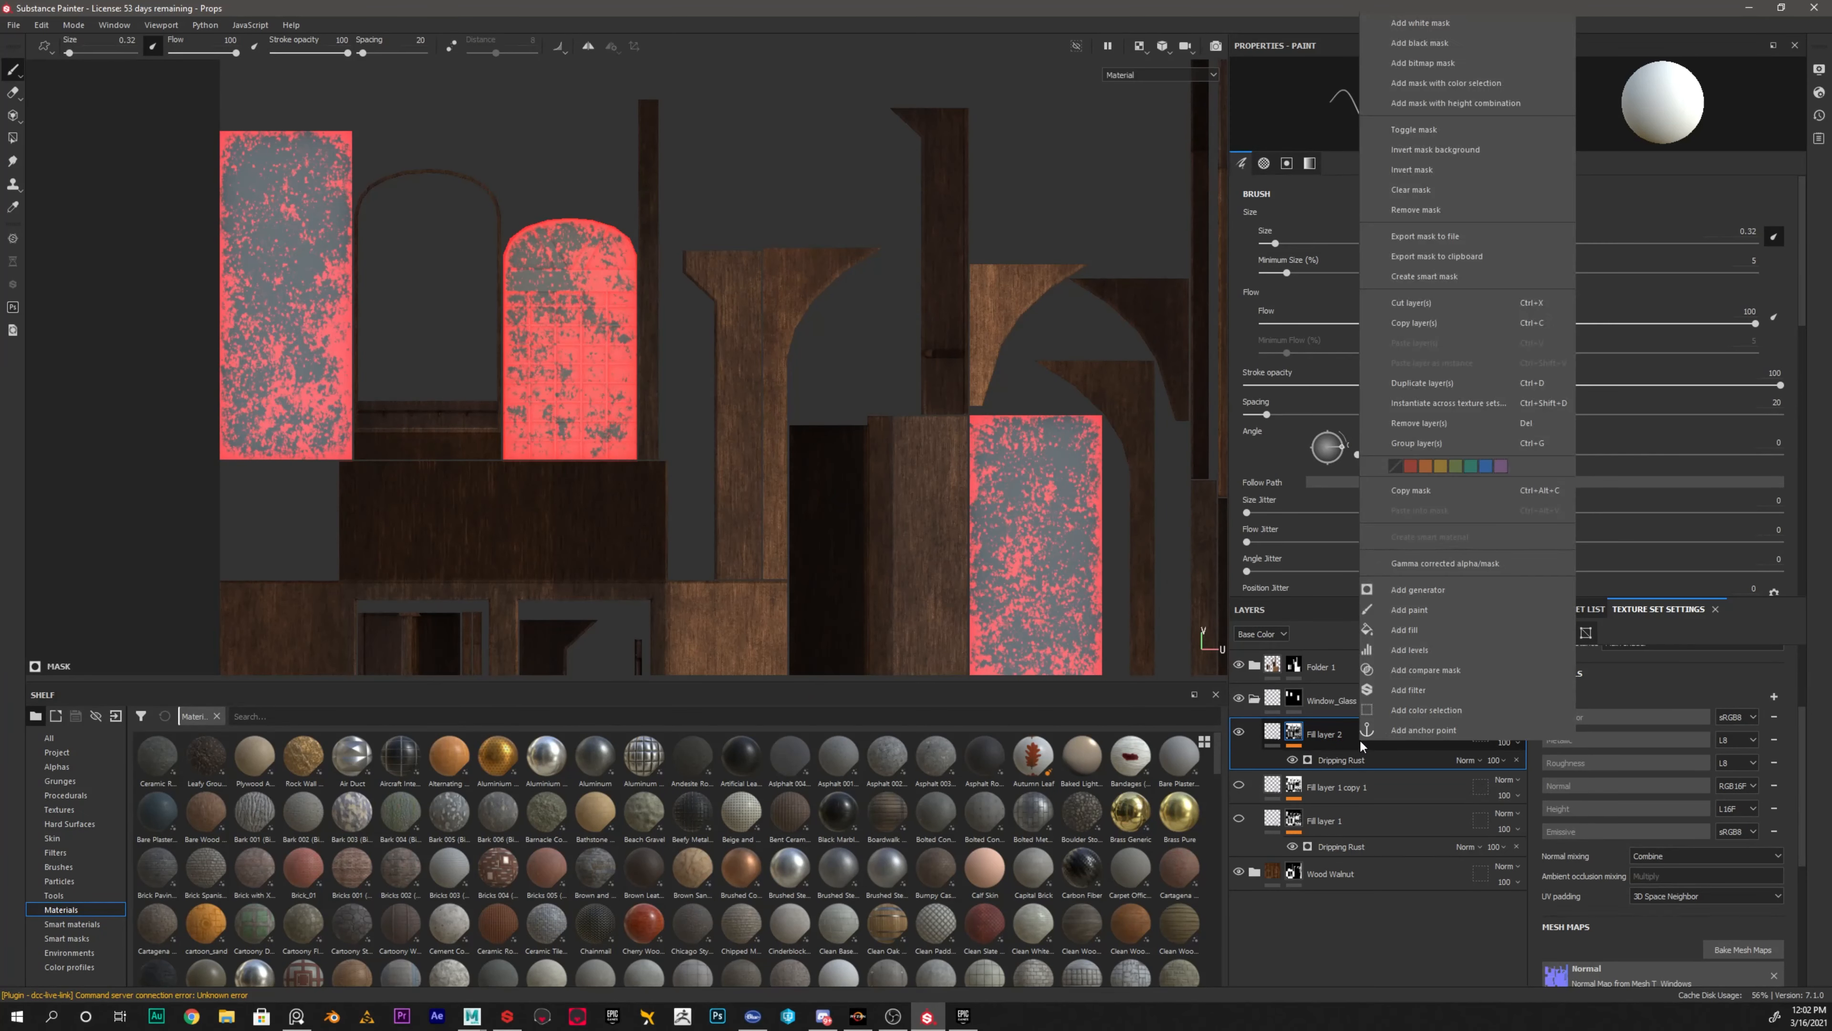
click(1437, 385)
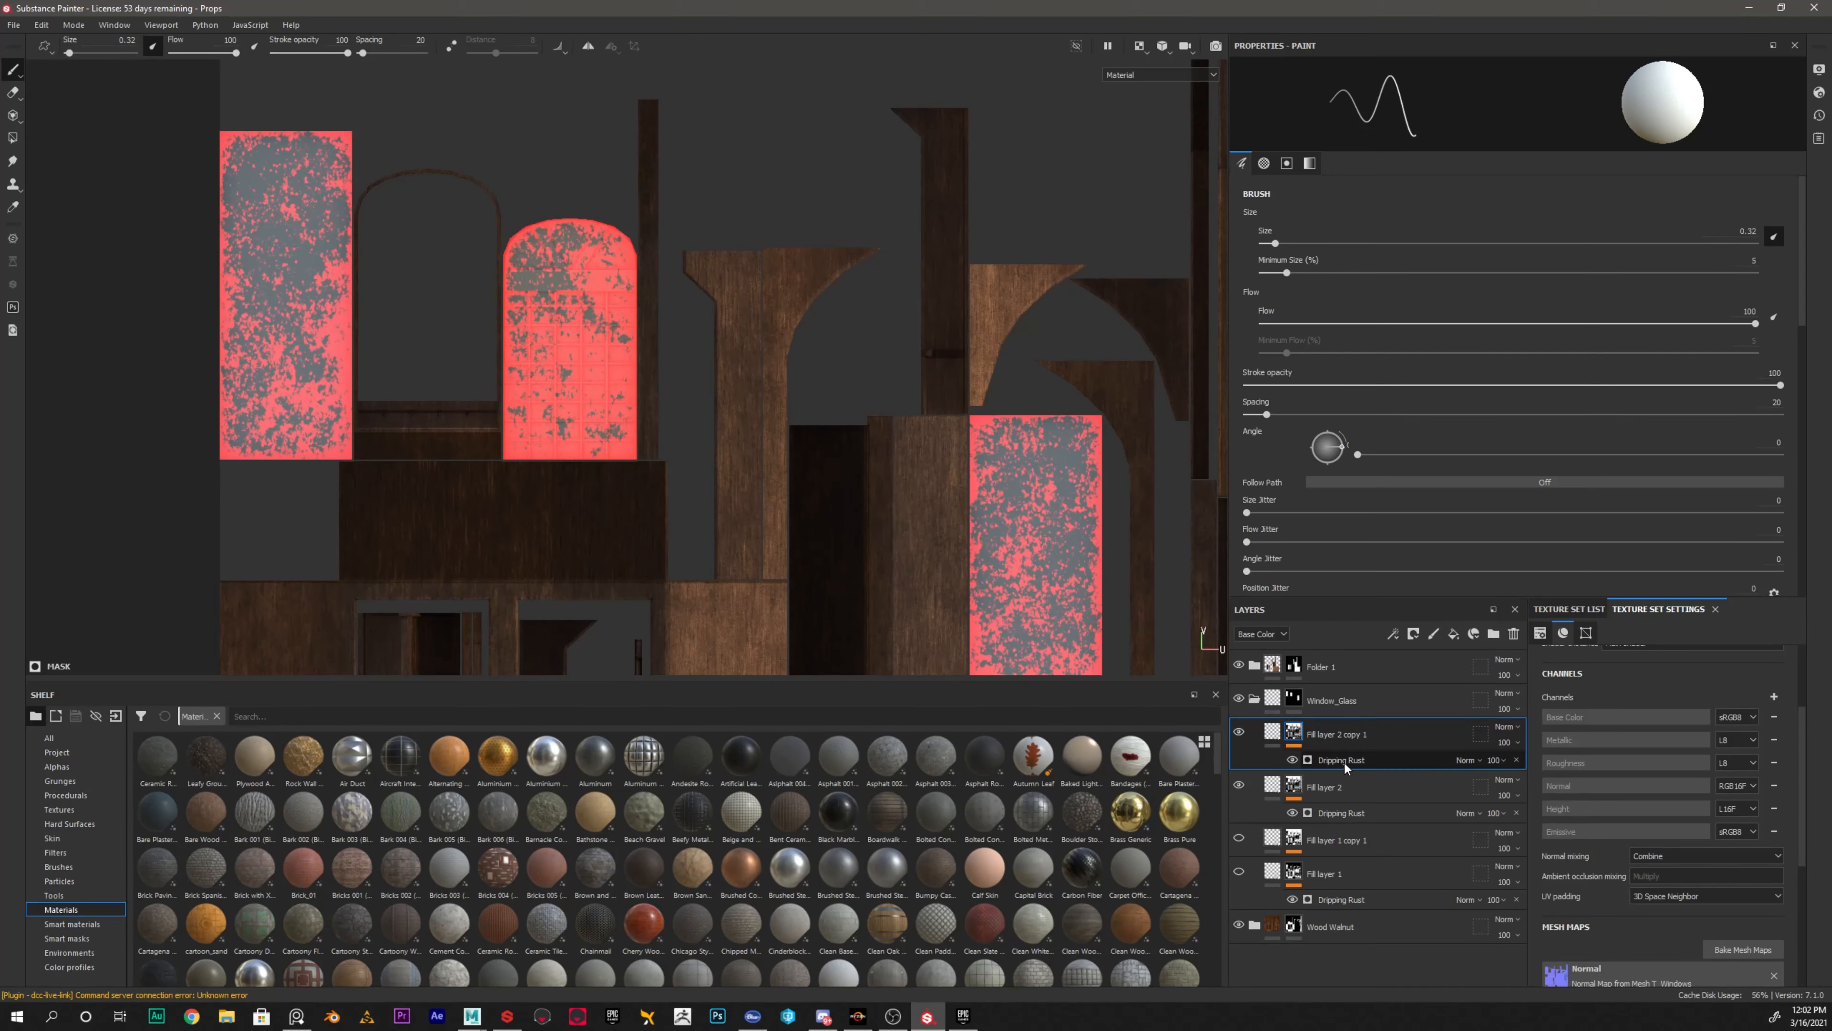
click(1367, 764)
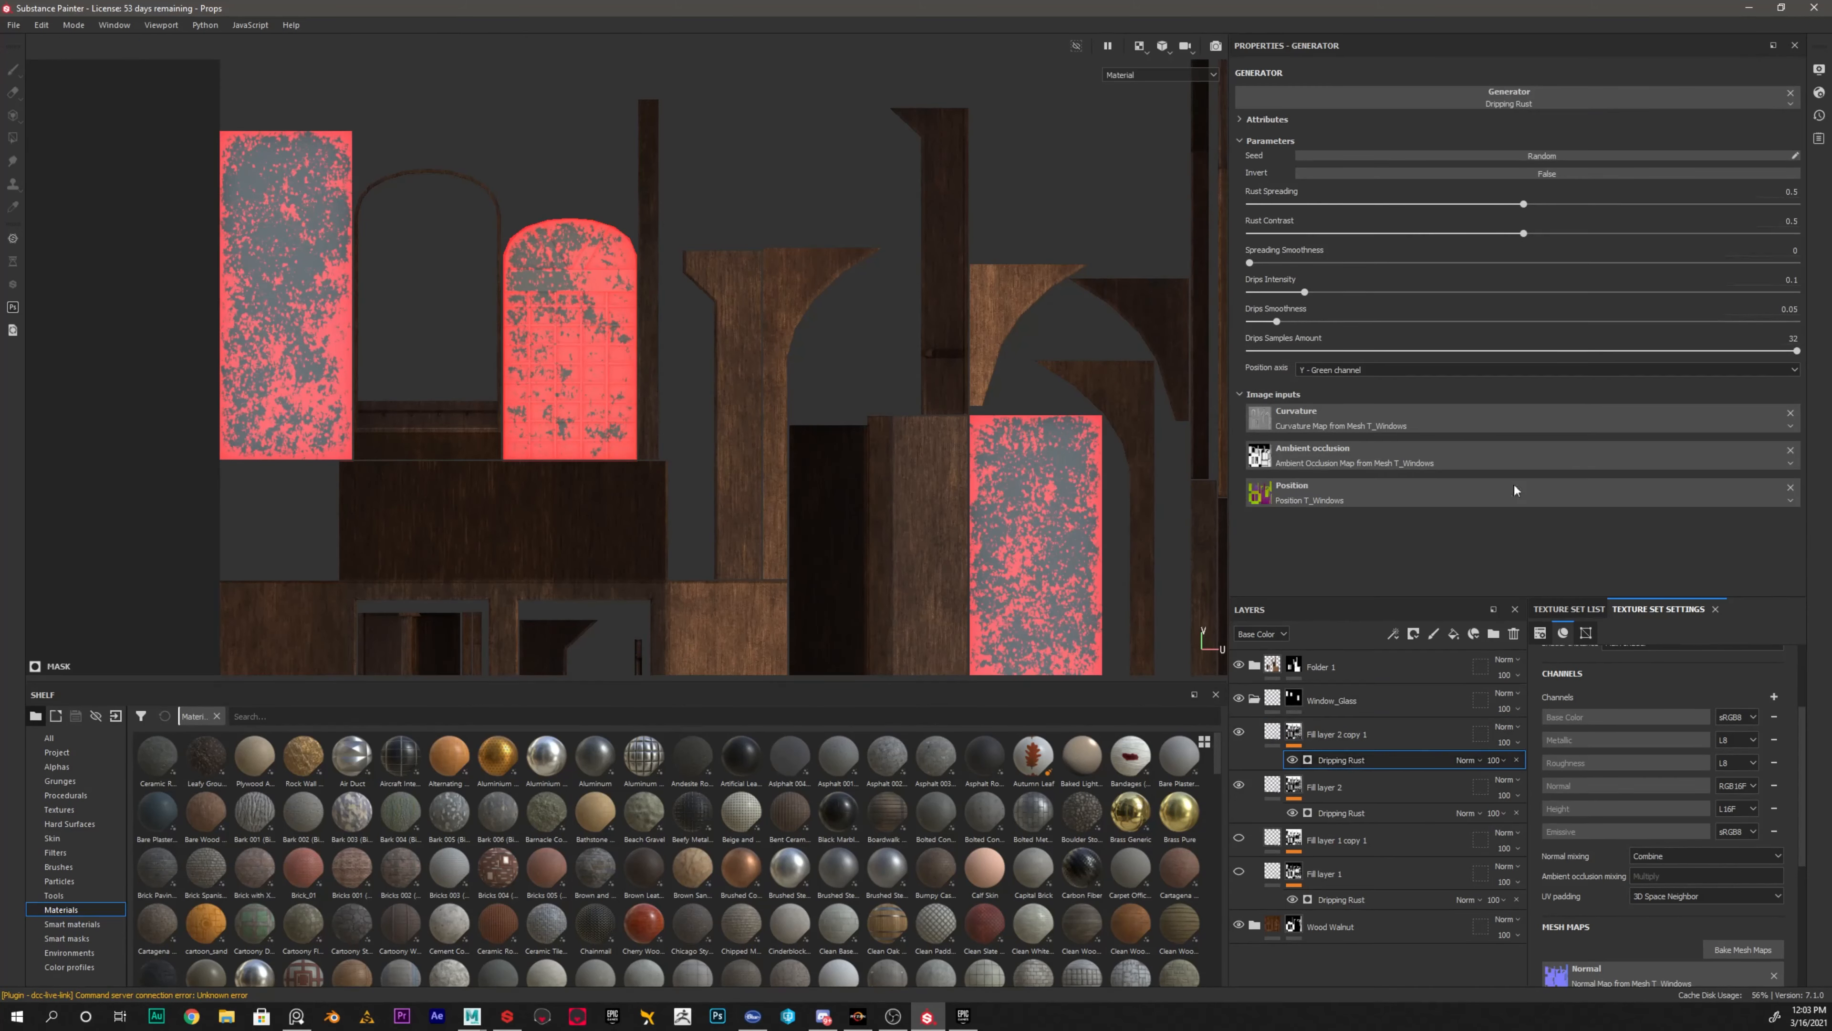
click(1551, 174)
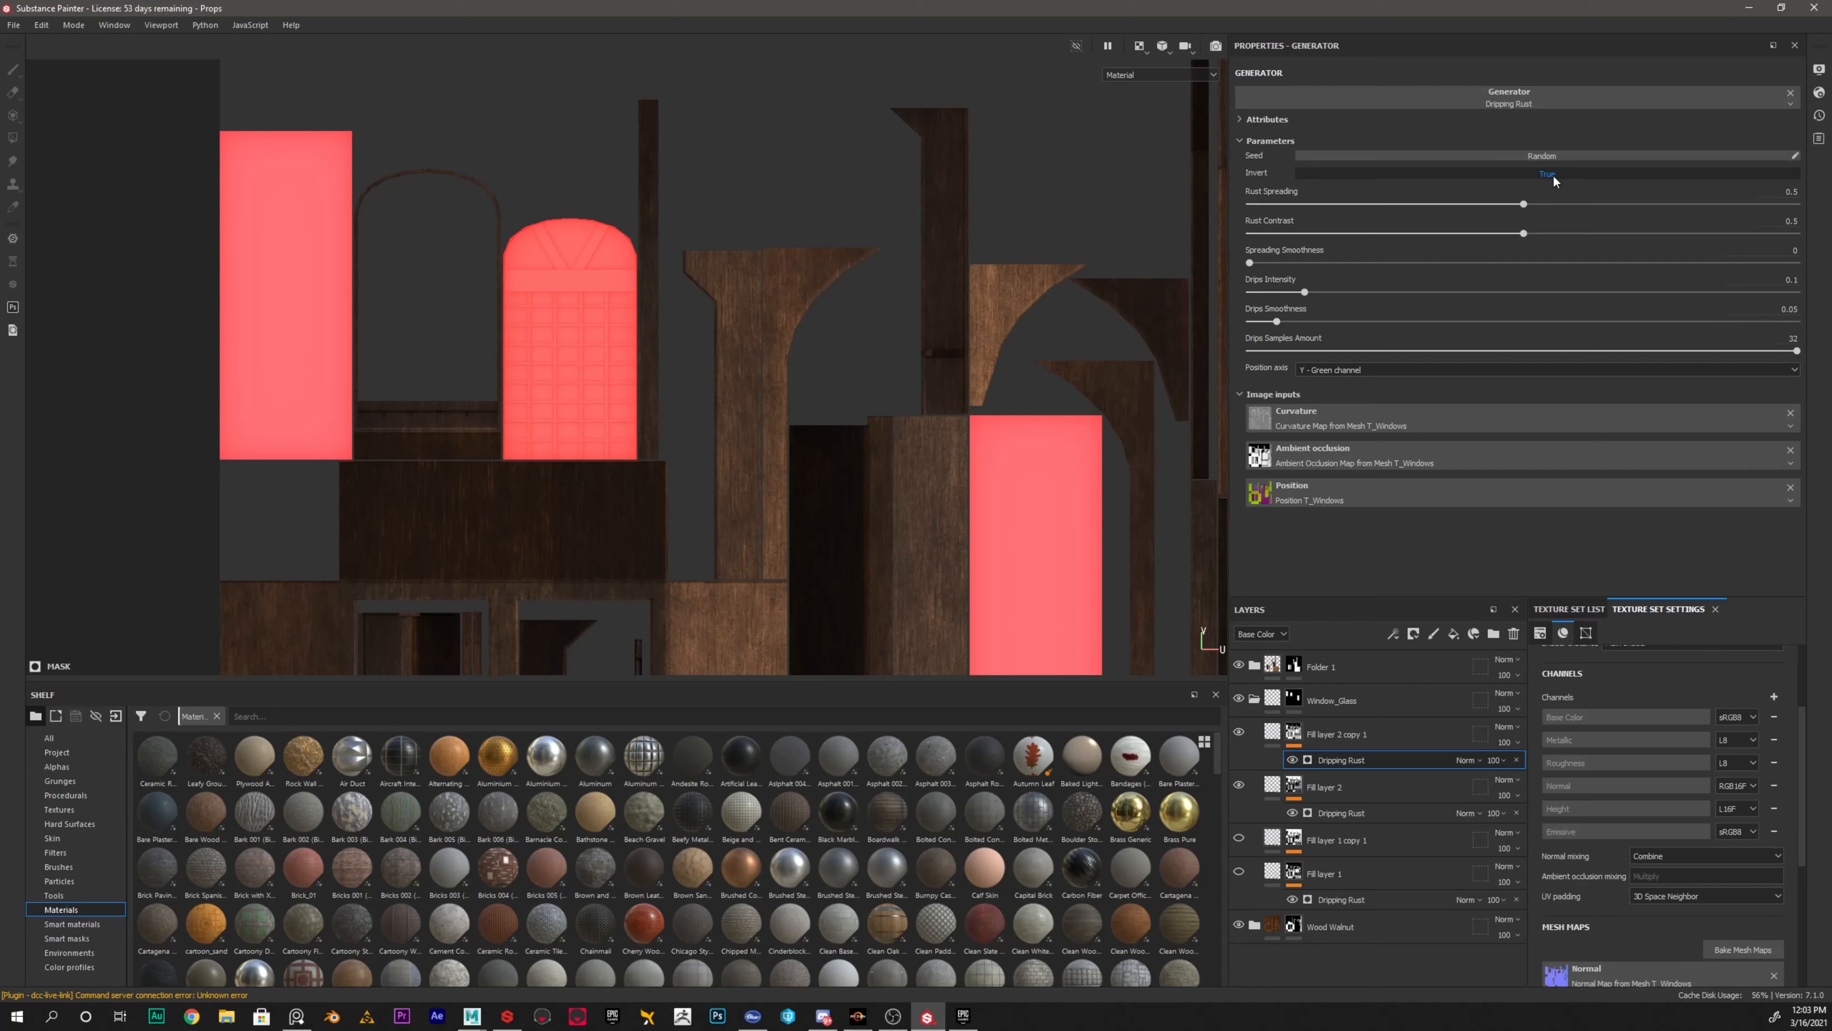
Try a blue emissive color on Fill layer 2 copy 1, then restore the red and darken it
click(1274, 732)
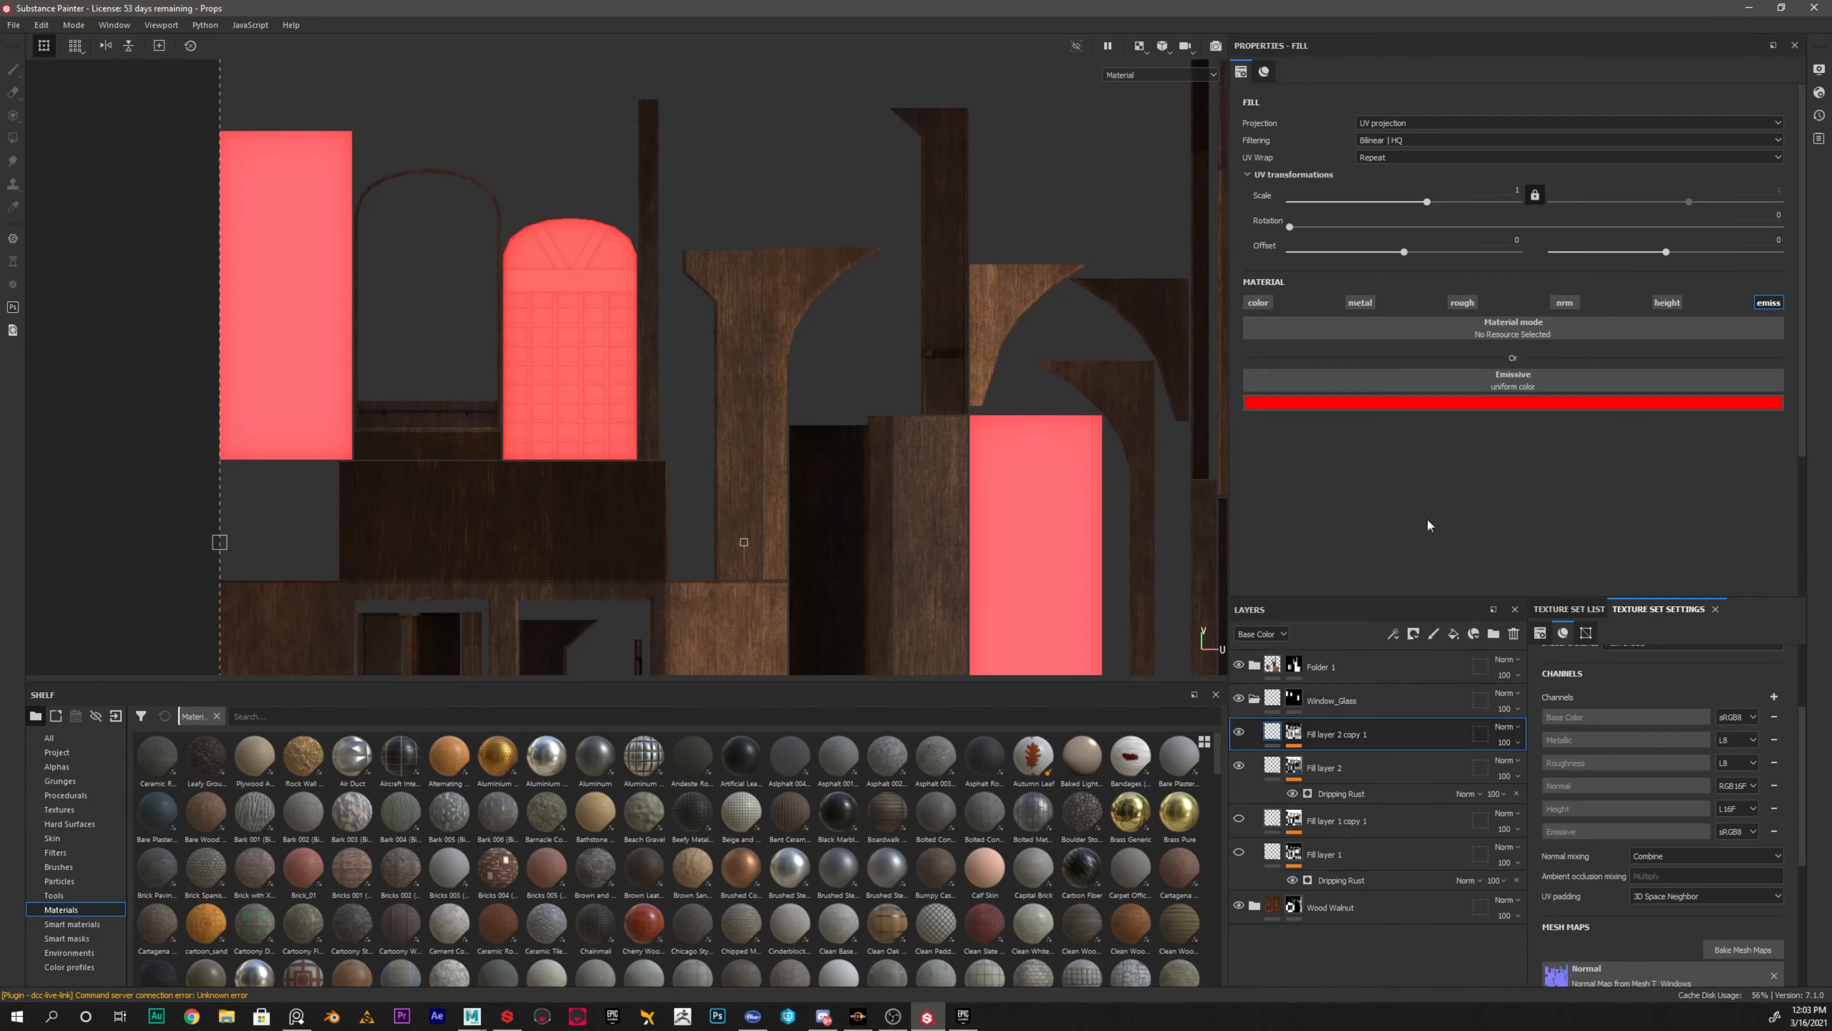
click(1448, 401)
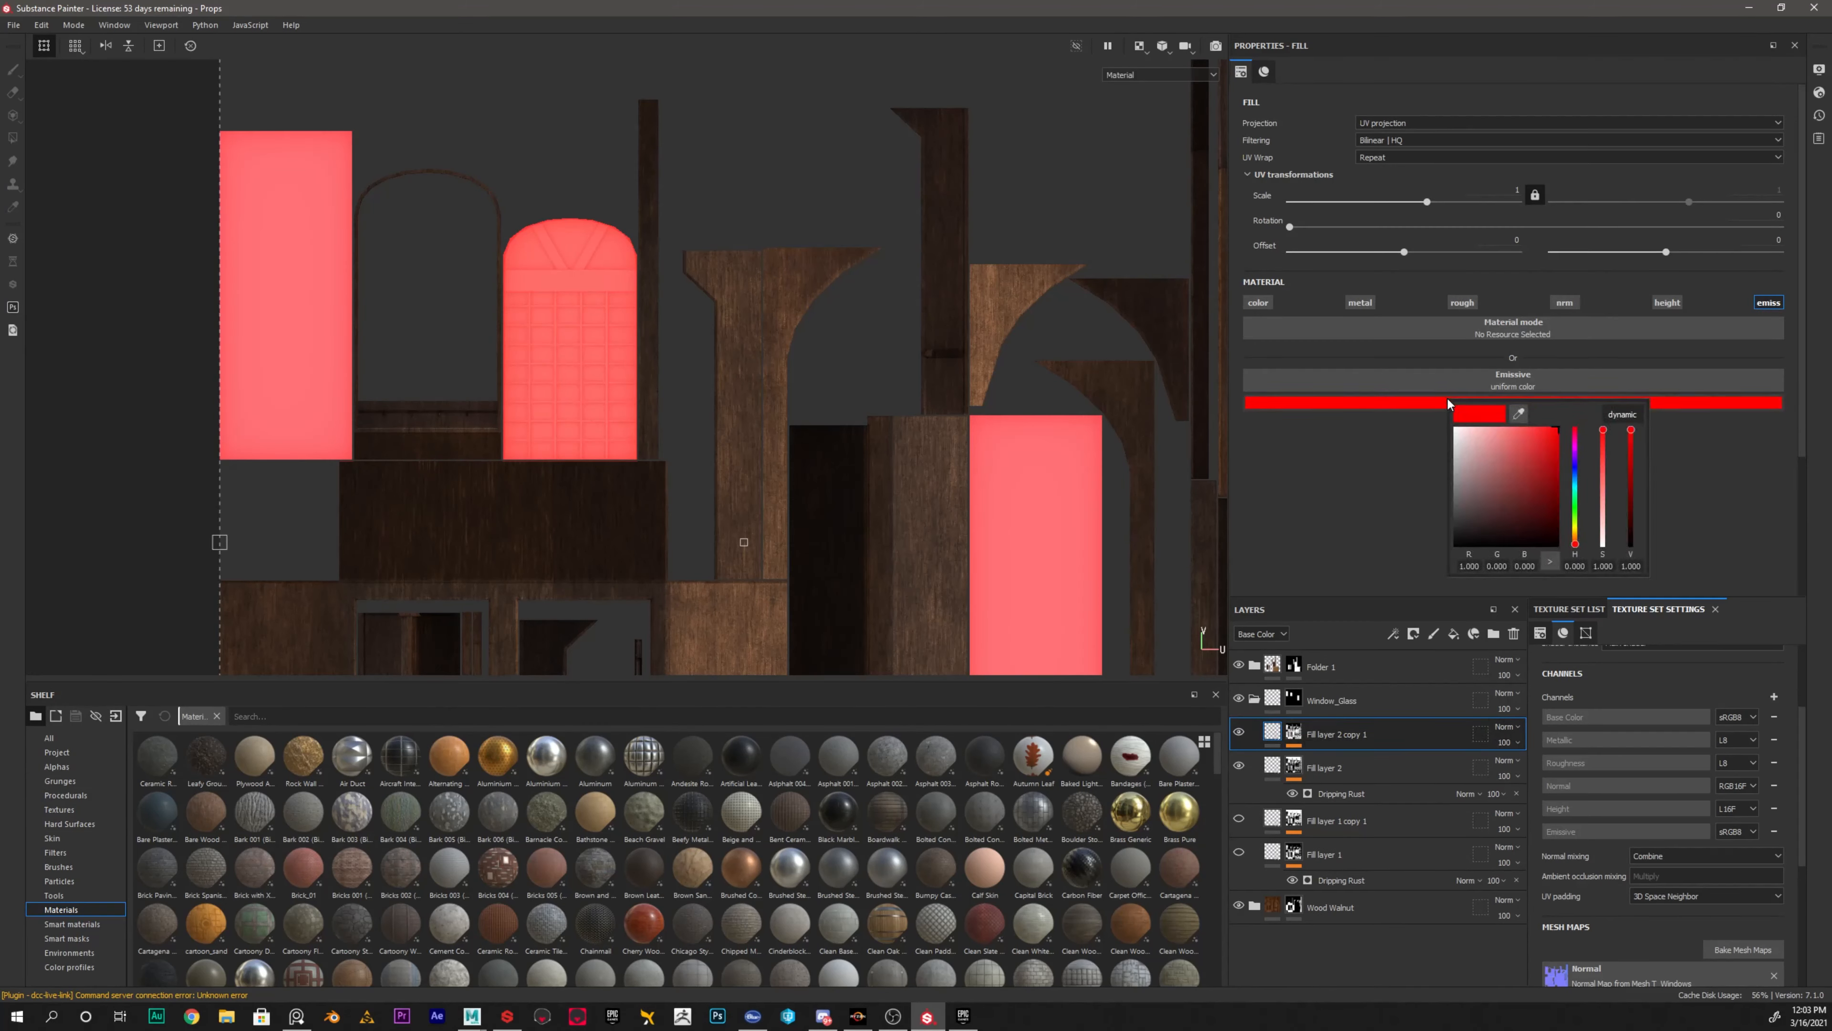
click(1575, 473)
drag(1575, 473, 1578, 476)
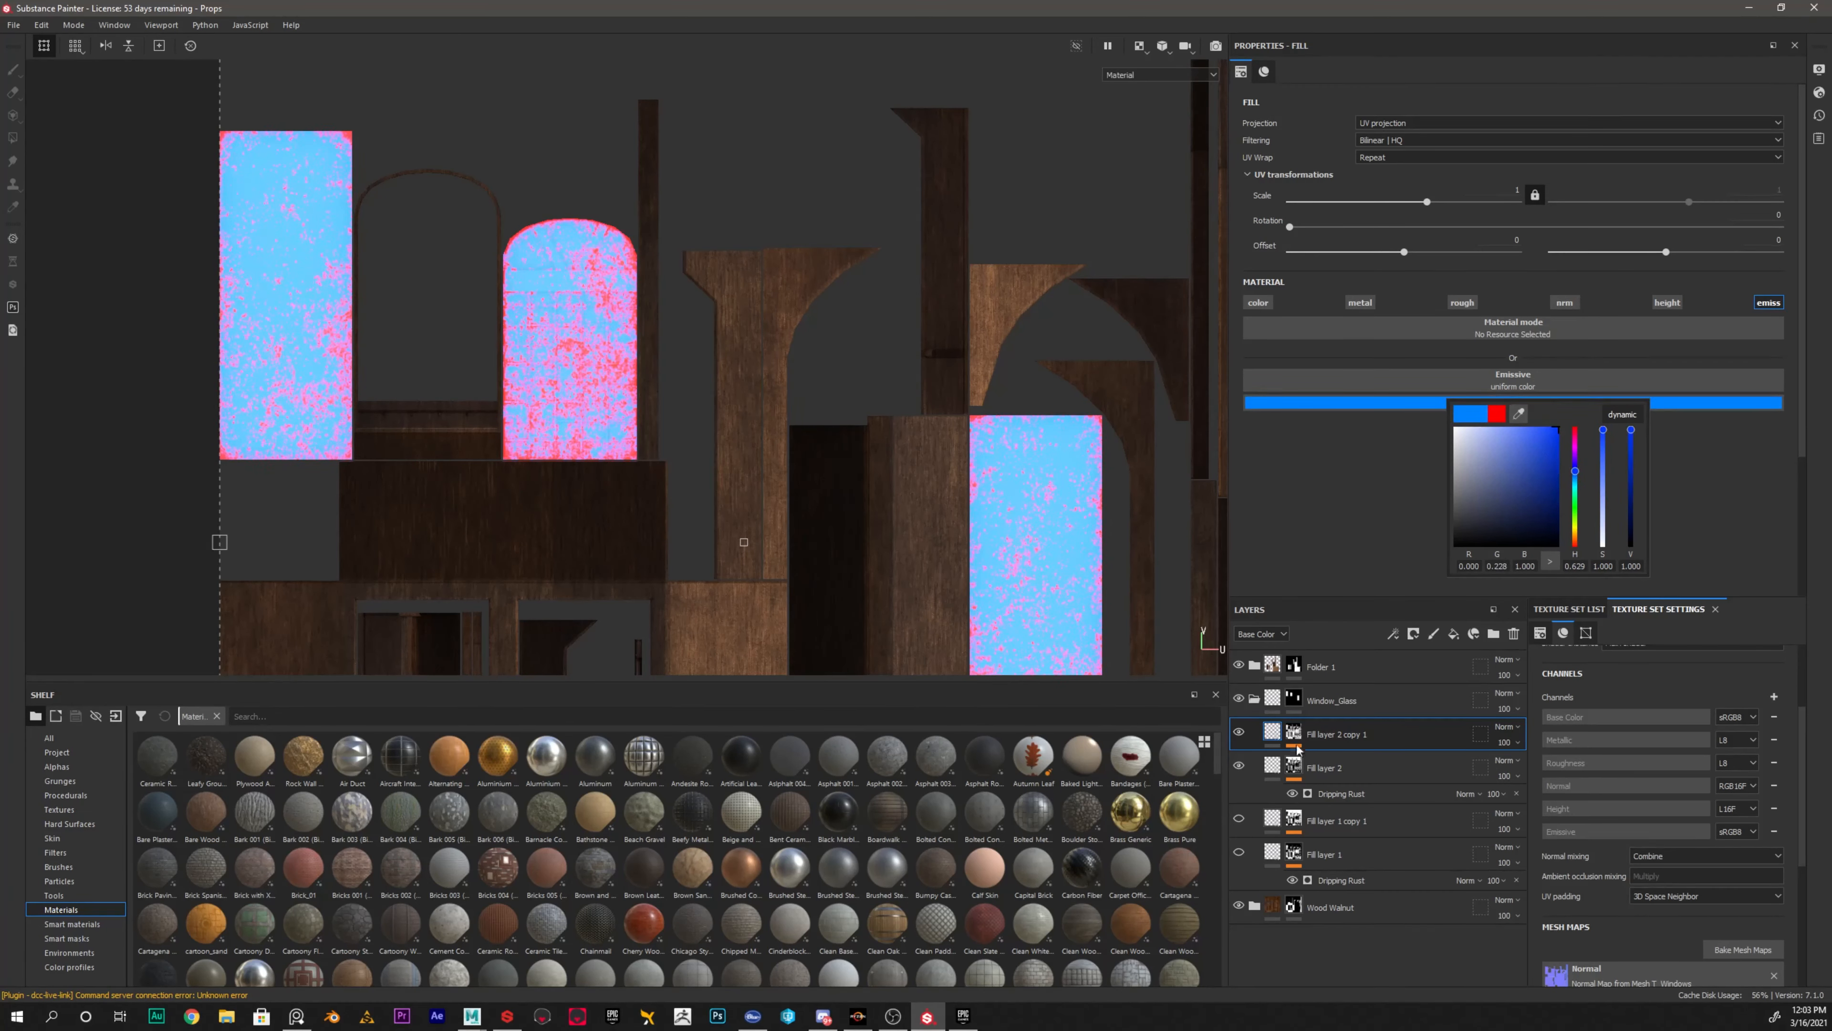
click(1497, 415)
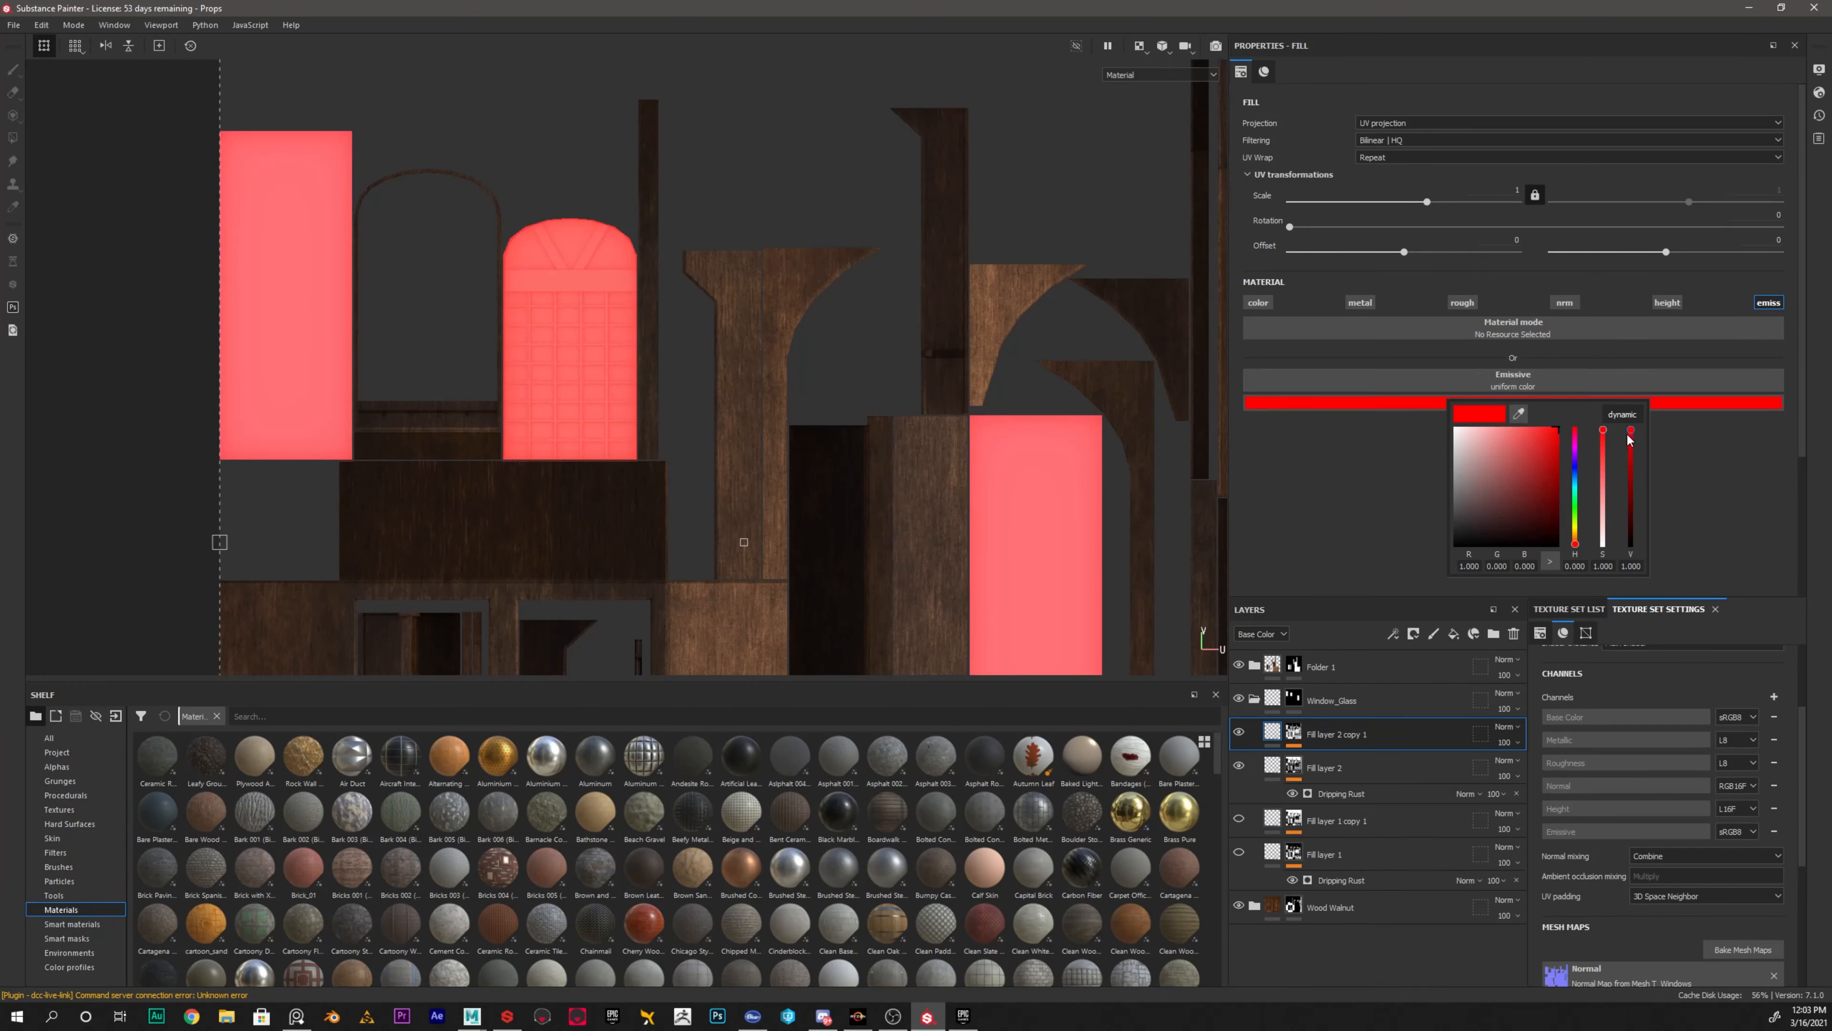
mouse_move(1634, 435)
mouse_down()
mouse_move(1634, 491)
mouse_move(1606, 454)
mouse_up()
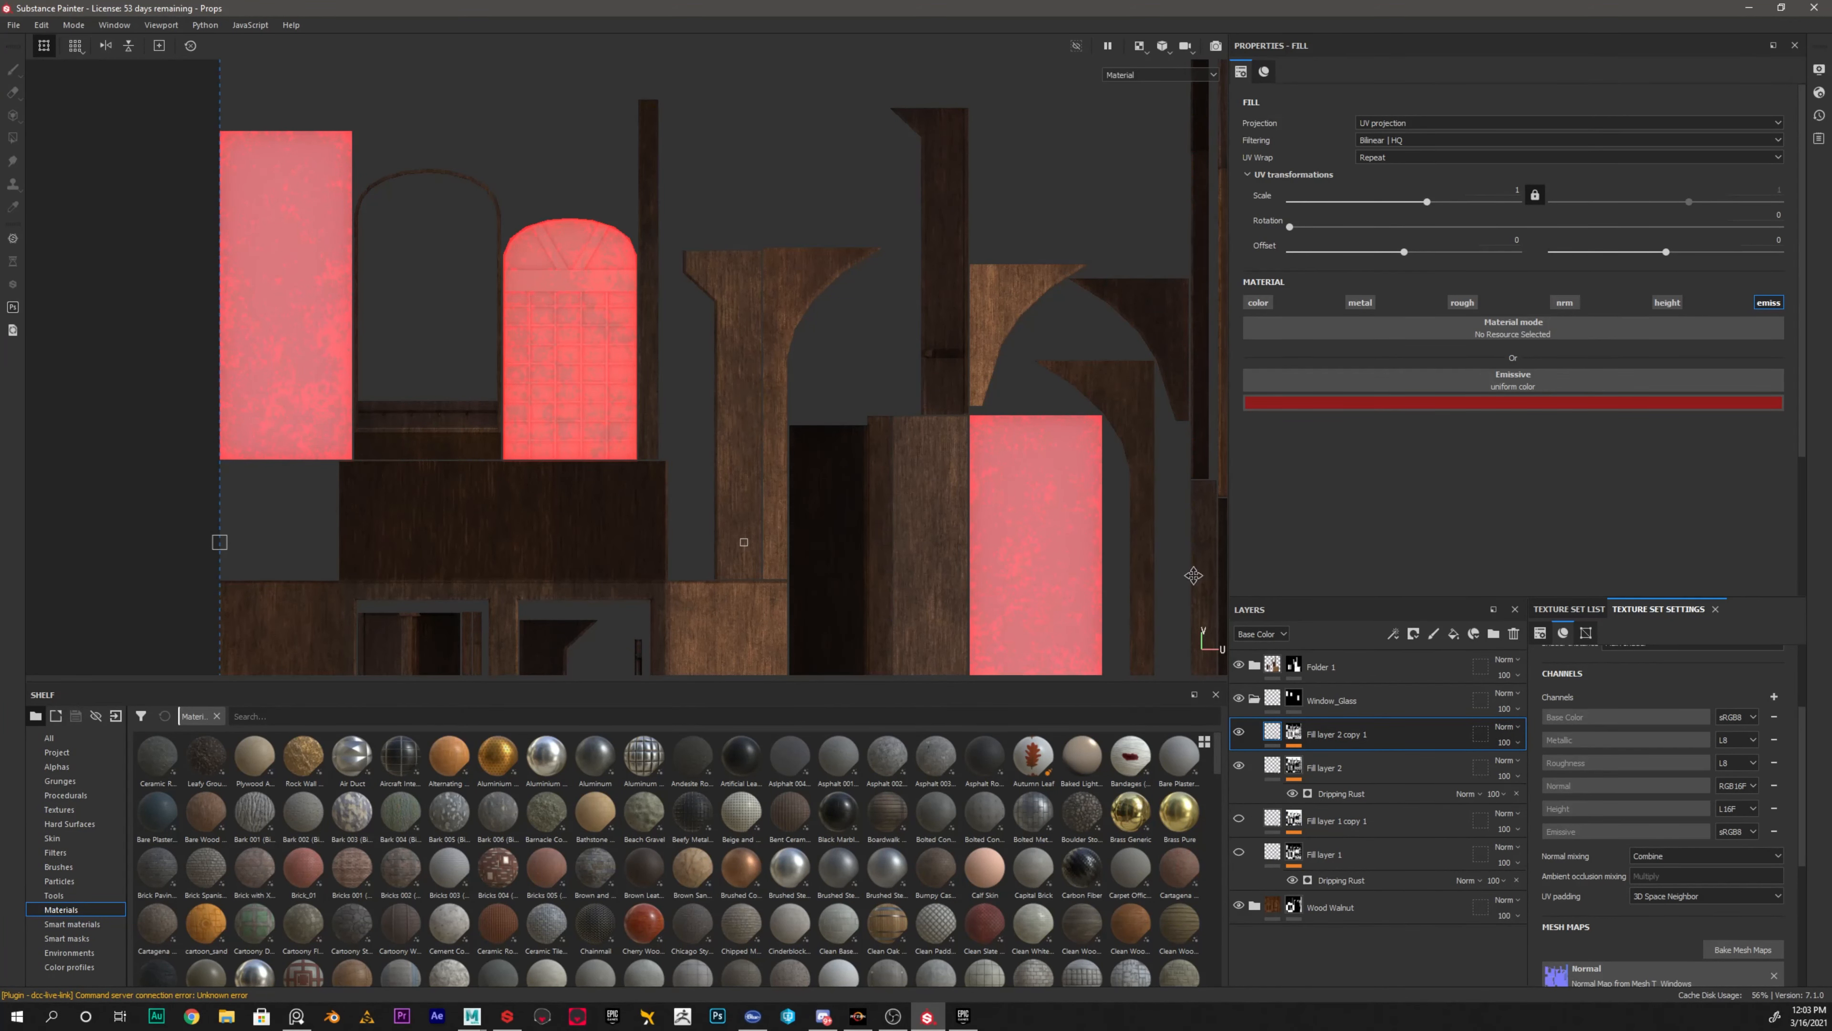
Remove Fill layer 2 and its copy from the Window_Glass folder and show Fill layer 1 and its copy again
alt+scroll(646, 392, down, 3)
alt+scroll(647, 392, down, 1)
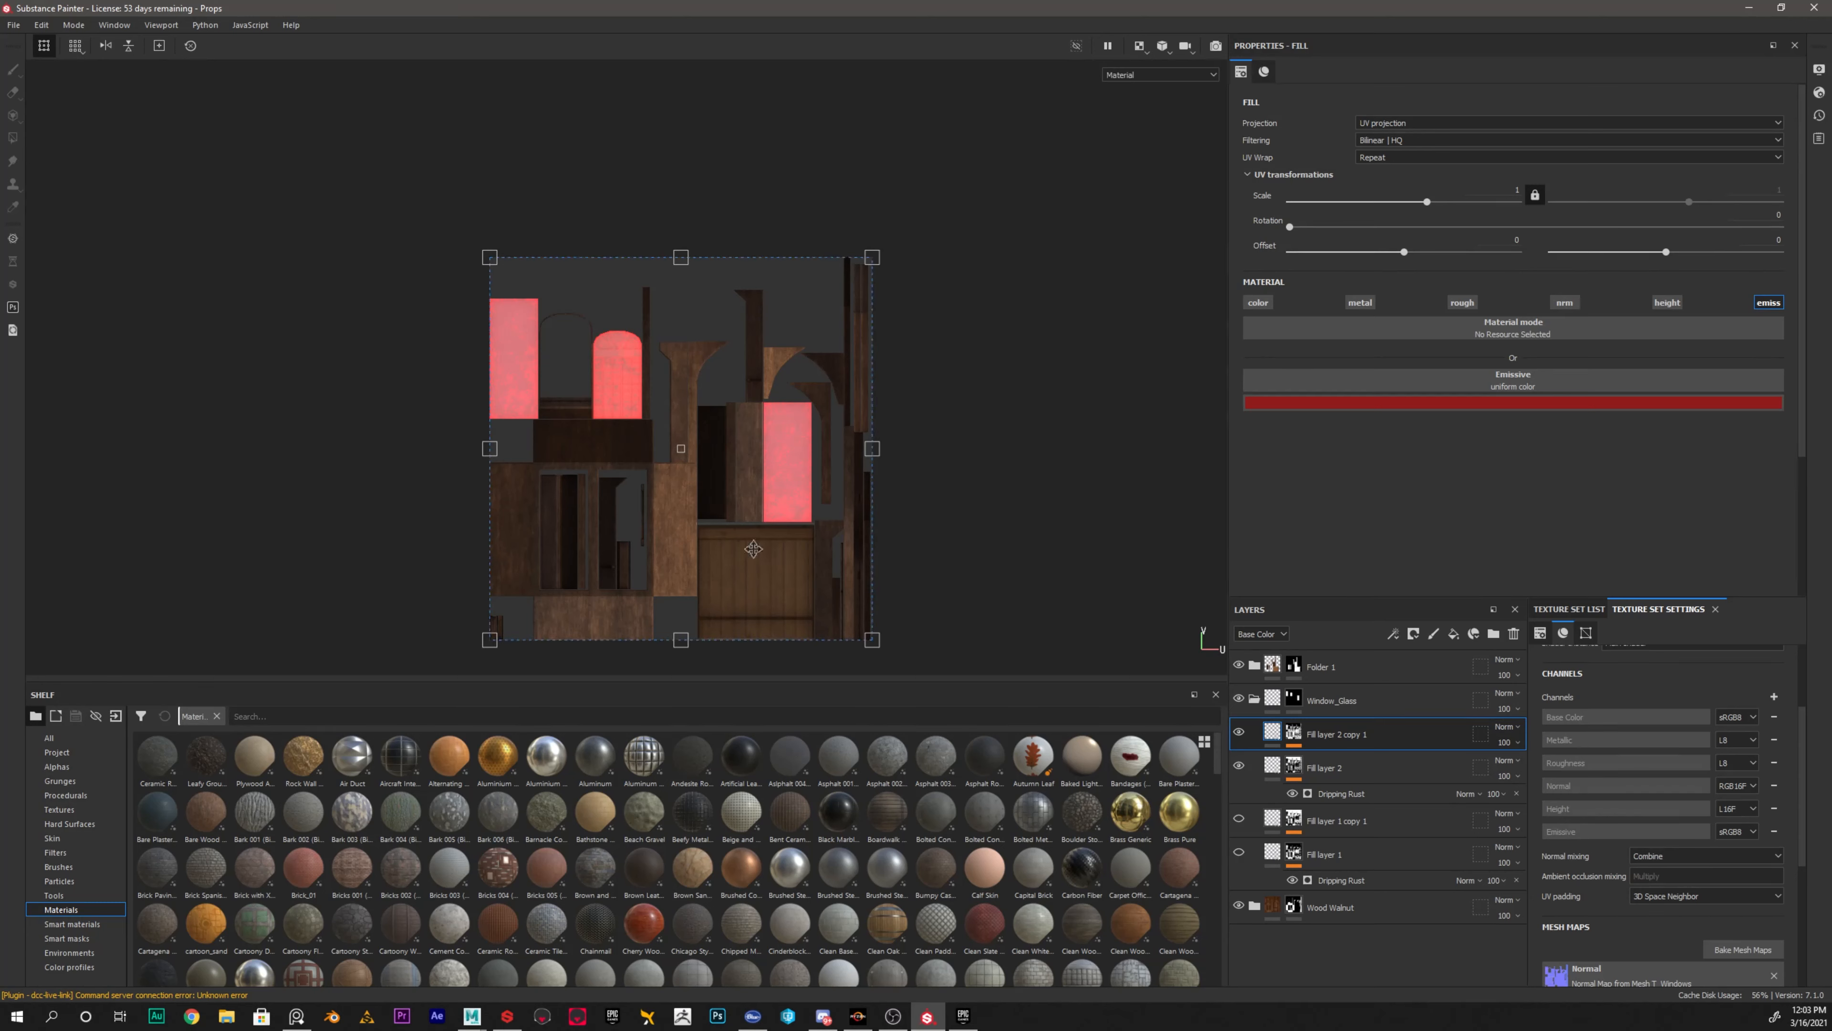
click(1256, 700)
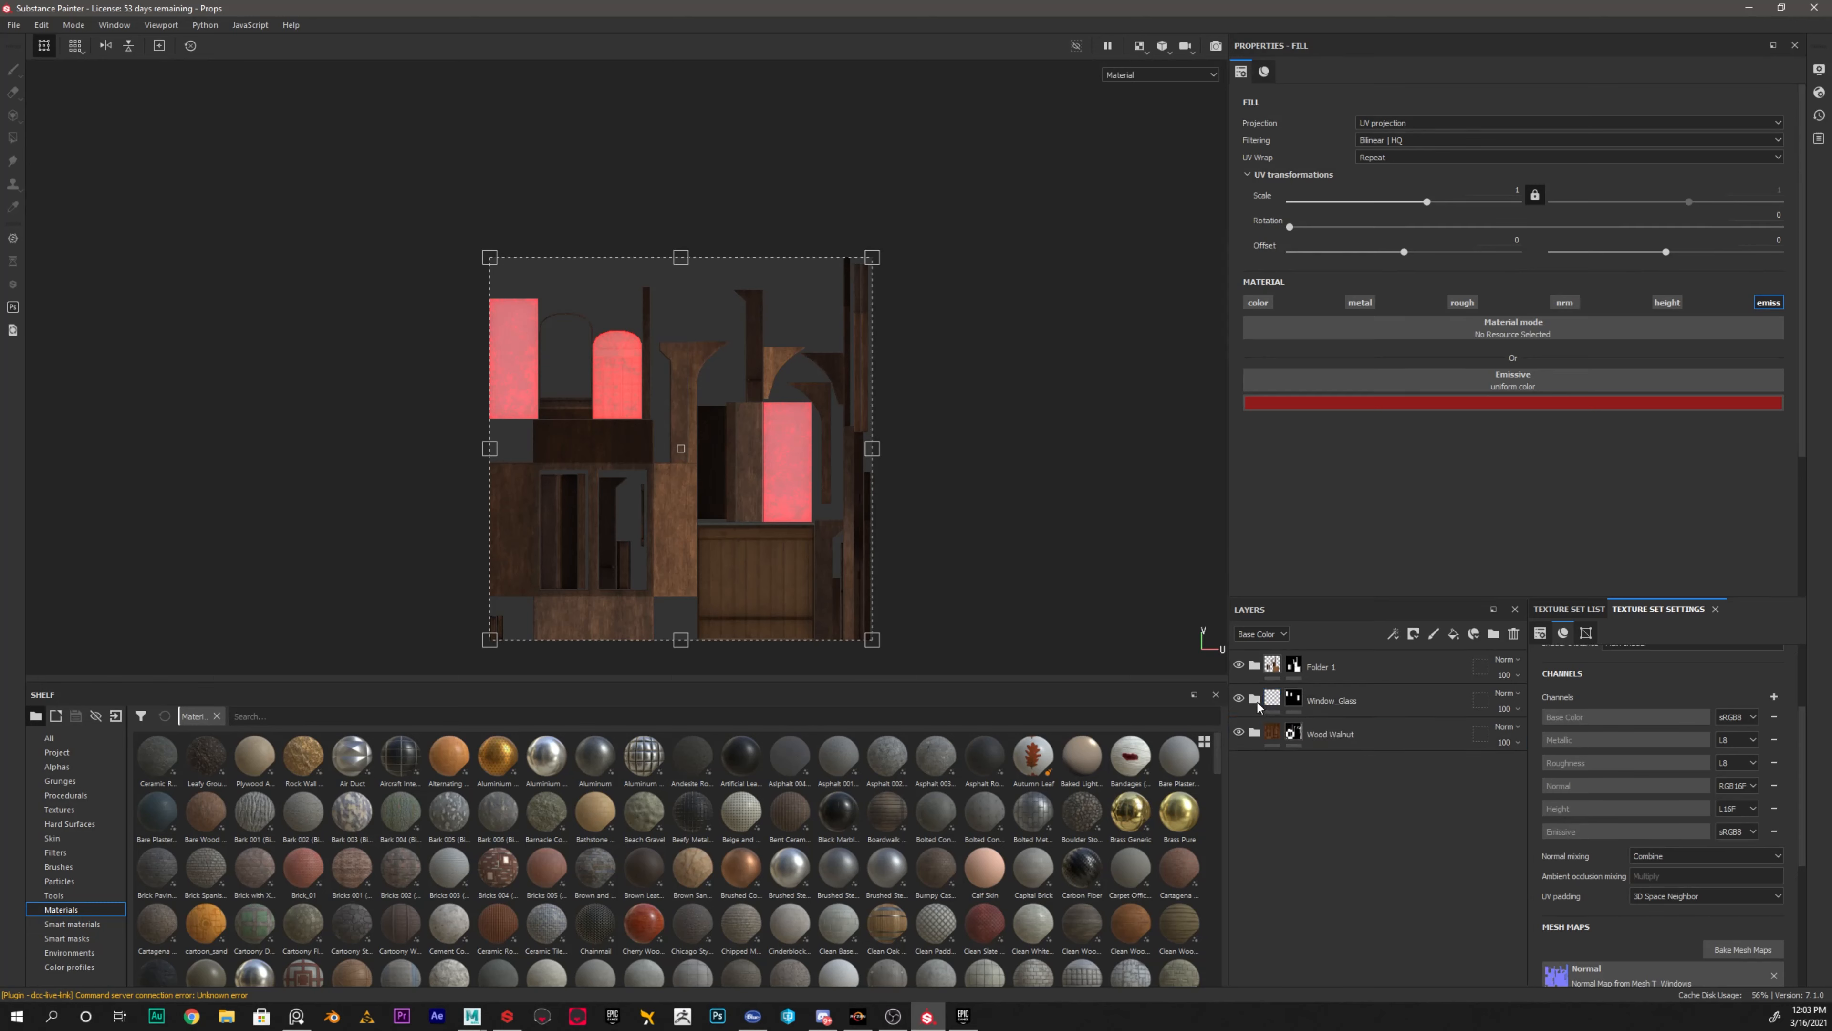
click(1256, 700)
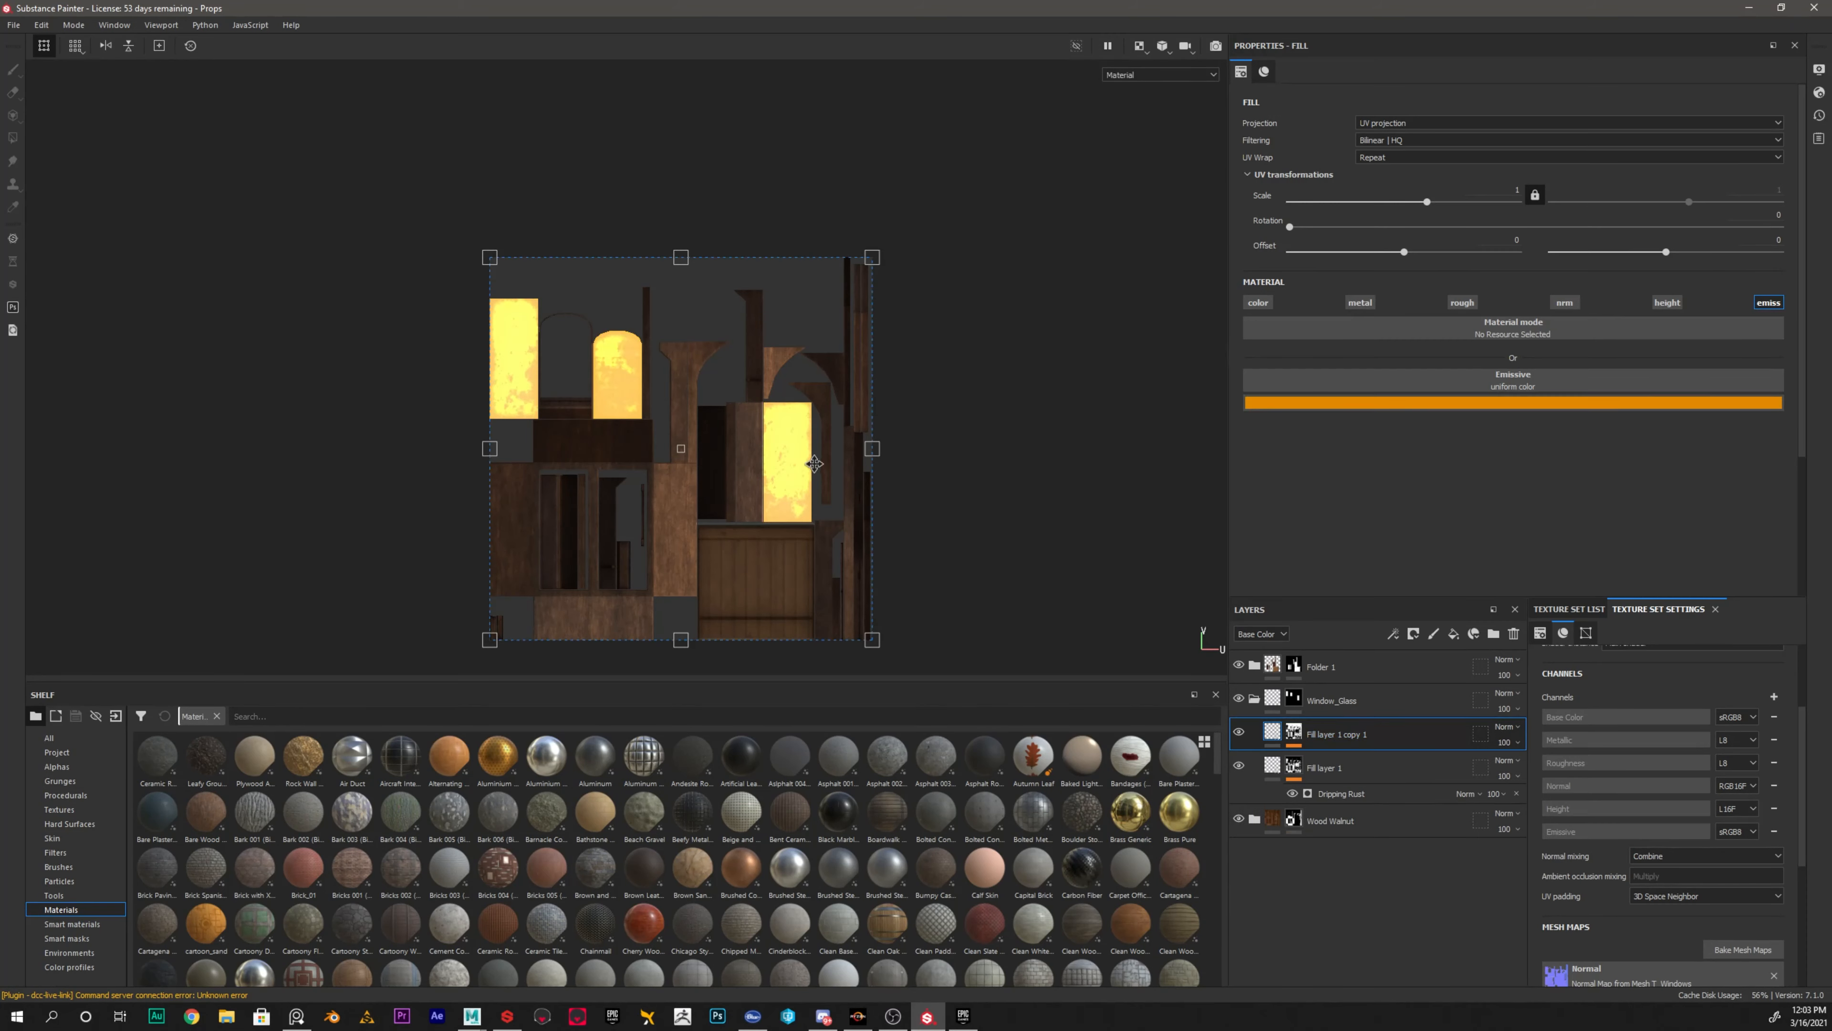
alt+right_drag(763, 481, 796, 475)
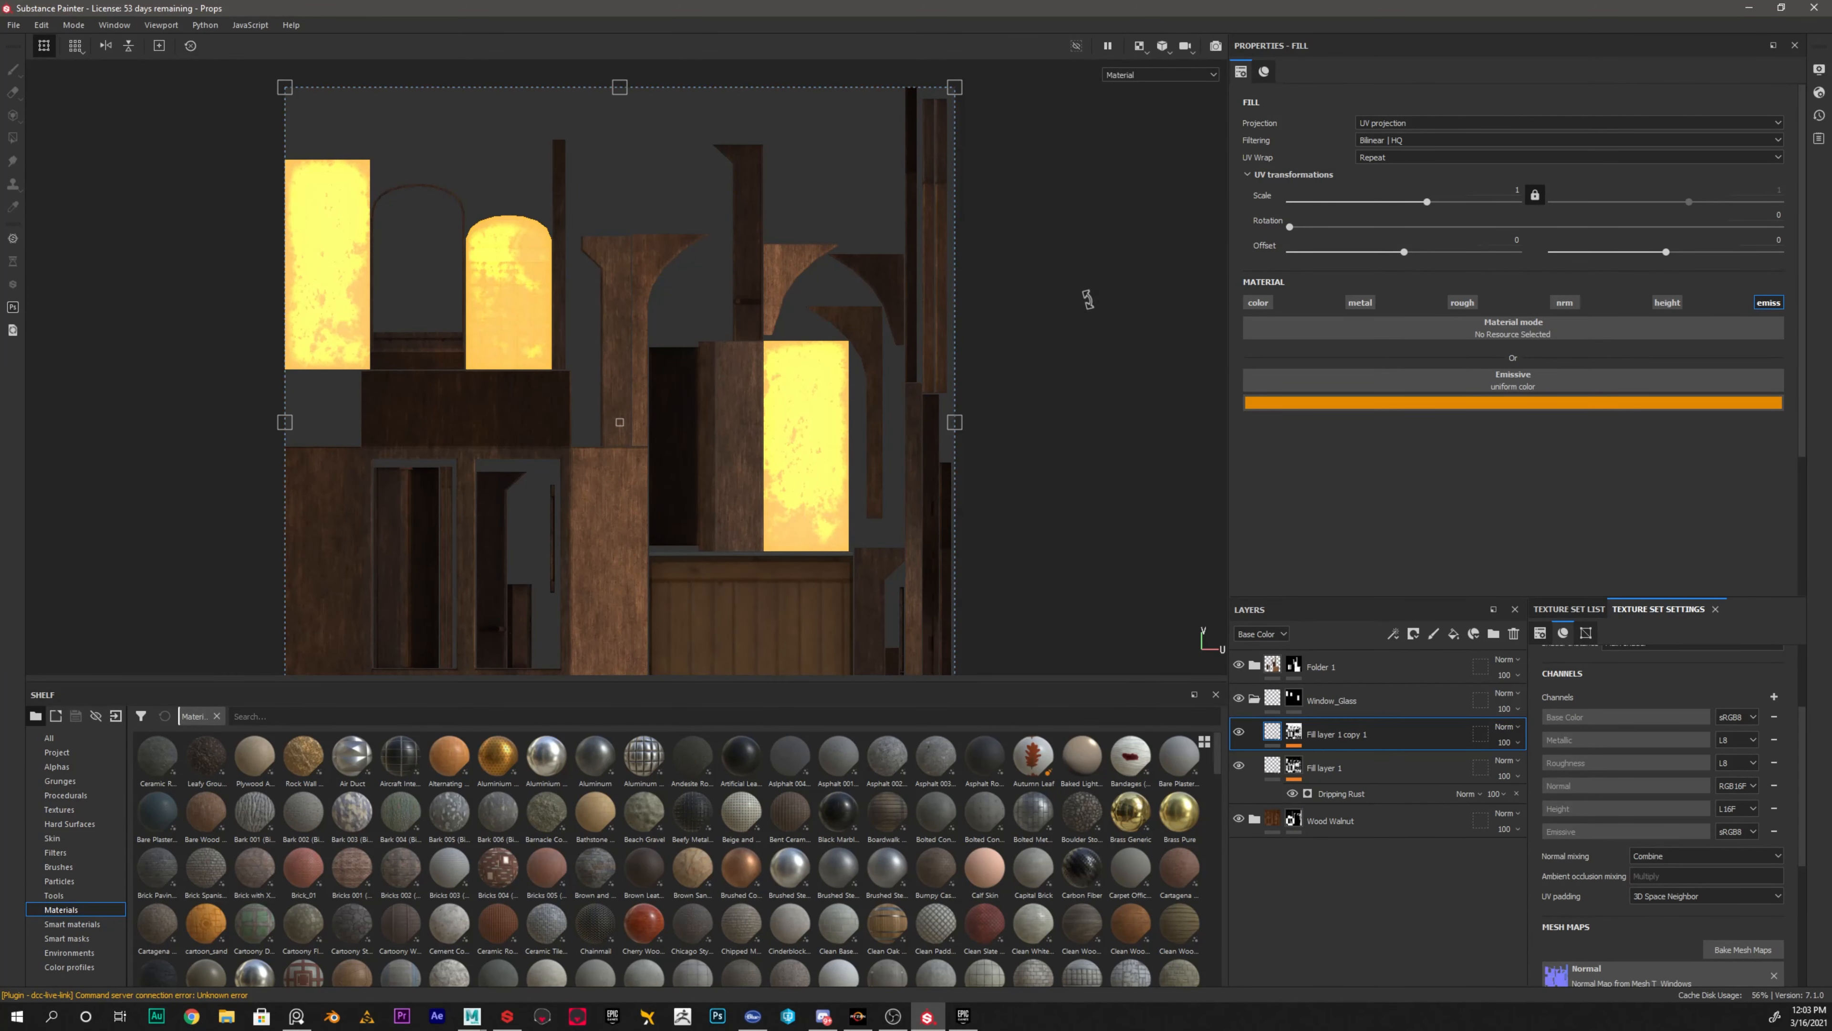
Display only the 3D view and examine the wood-paneled wall piece beside the glowing window
key(F2)
alt+middle_drag(889, 483, 787, 179)
alt+drag(786, 179, 863, 204)
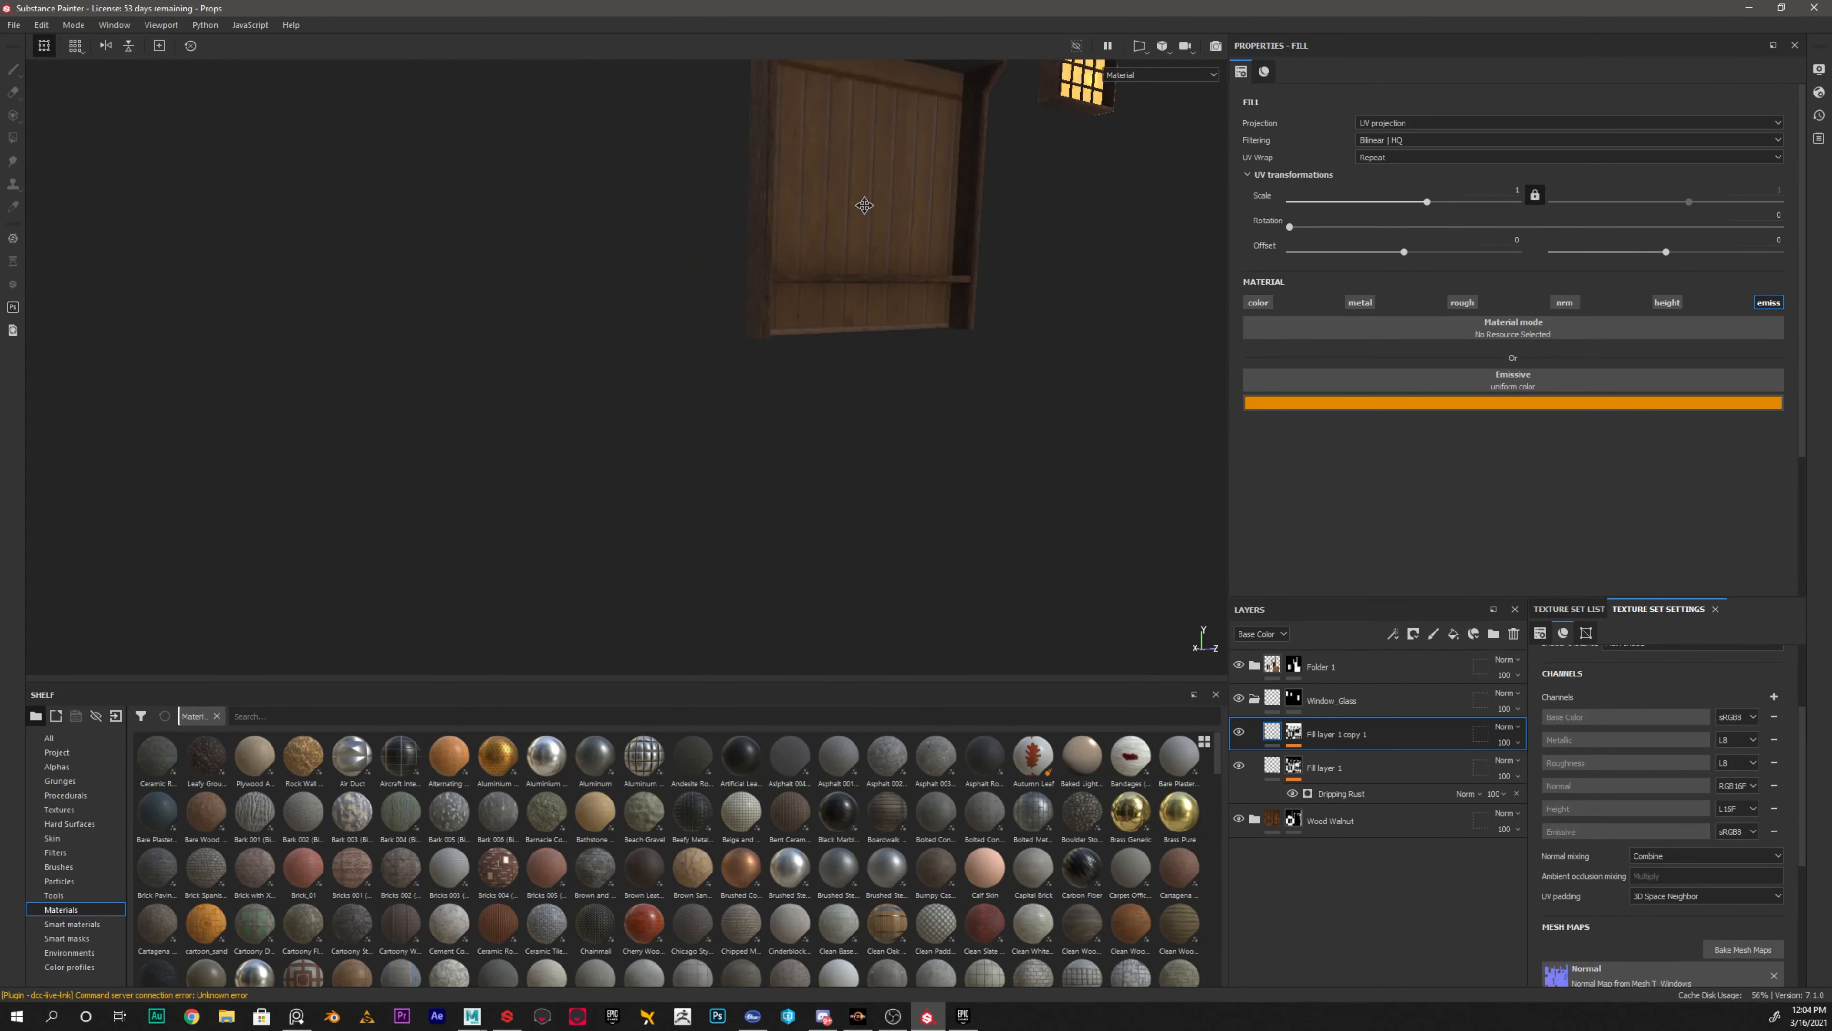
alt+middle_drag(863, 205, 781, 307)
alt+drag(781, 307, 811, 349)
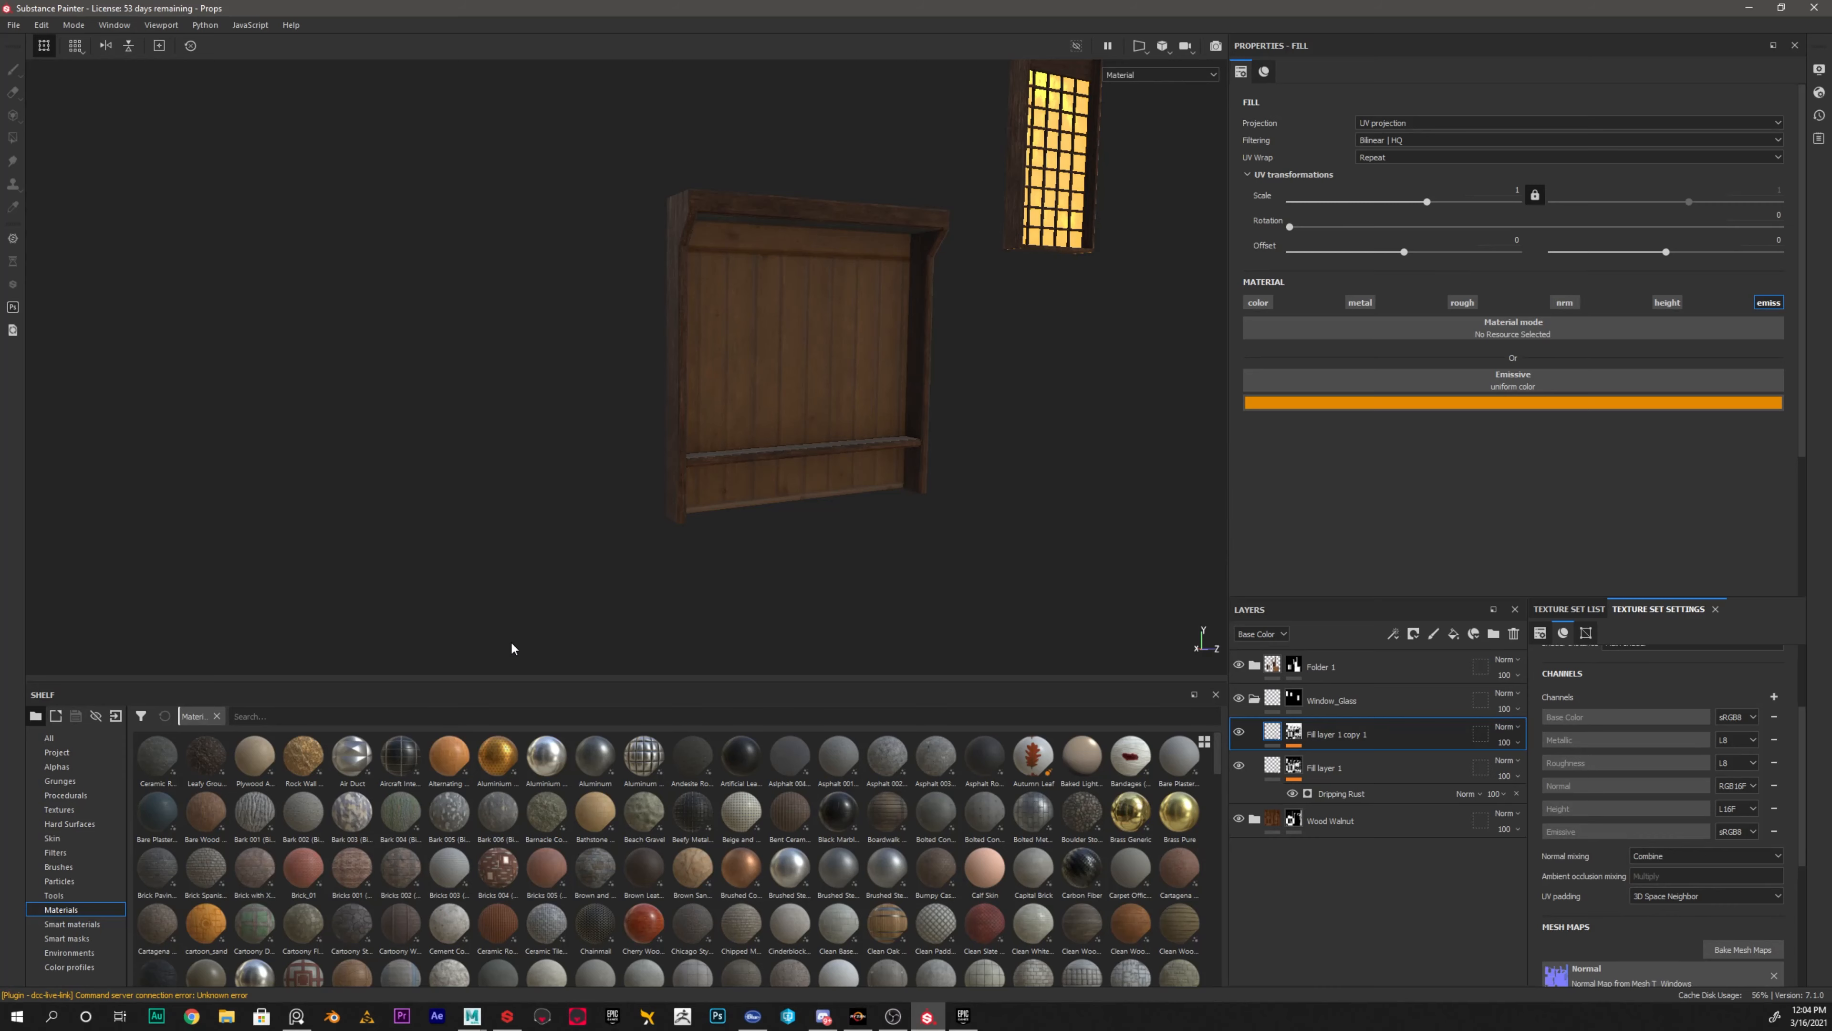
Search the materials library for "wall"
scroll(972, 897, down, 10)
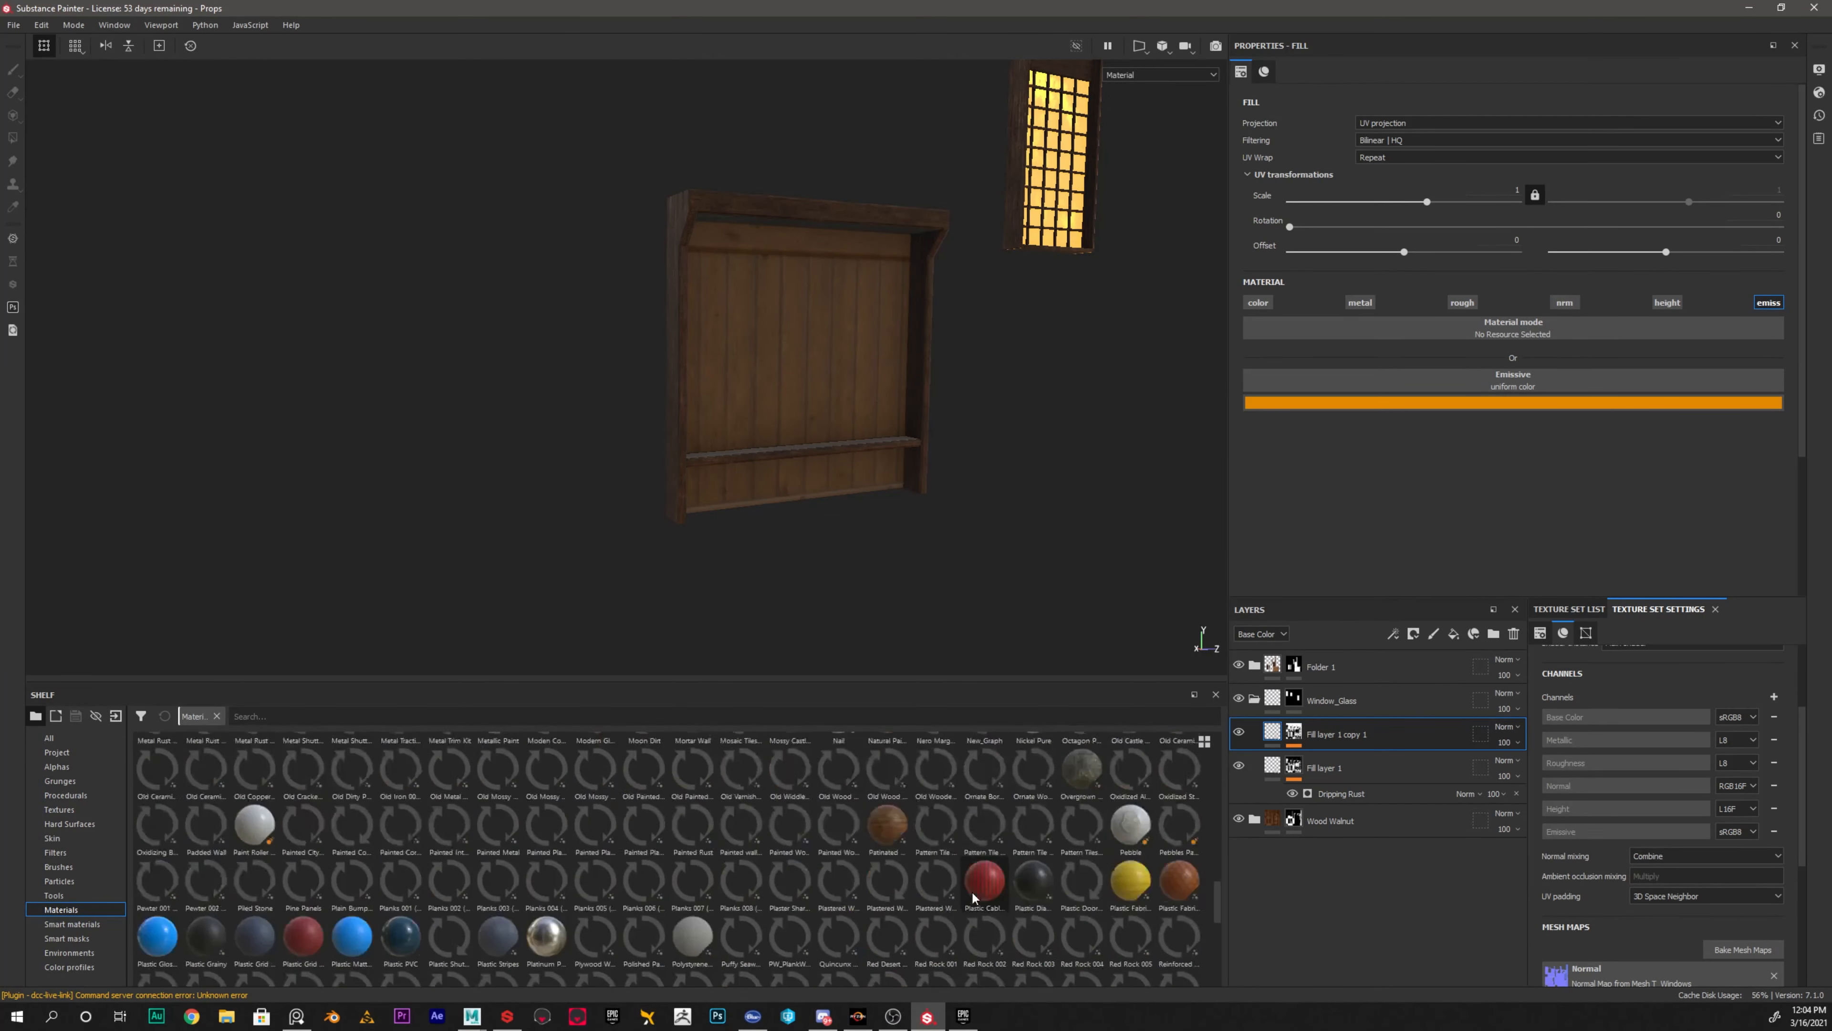
scroll(972, 897, up, 10)
click(538, 715)
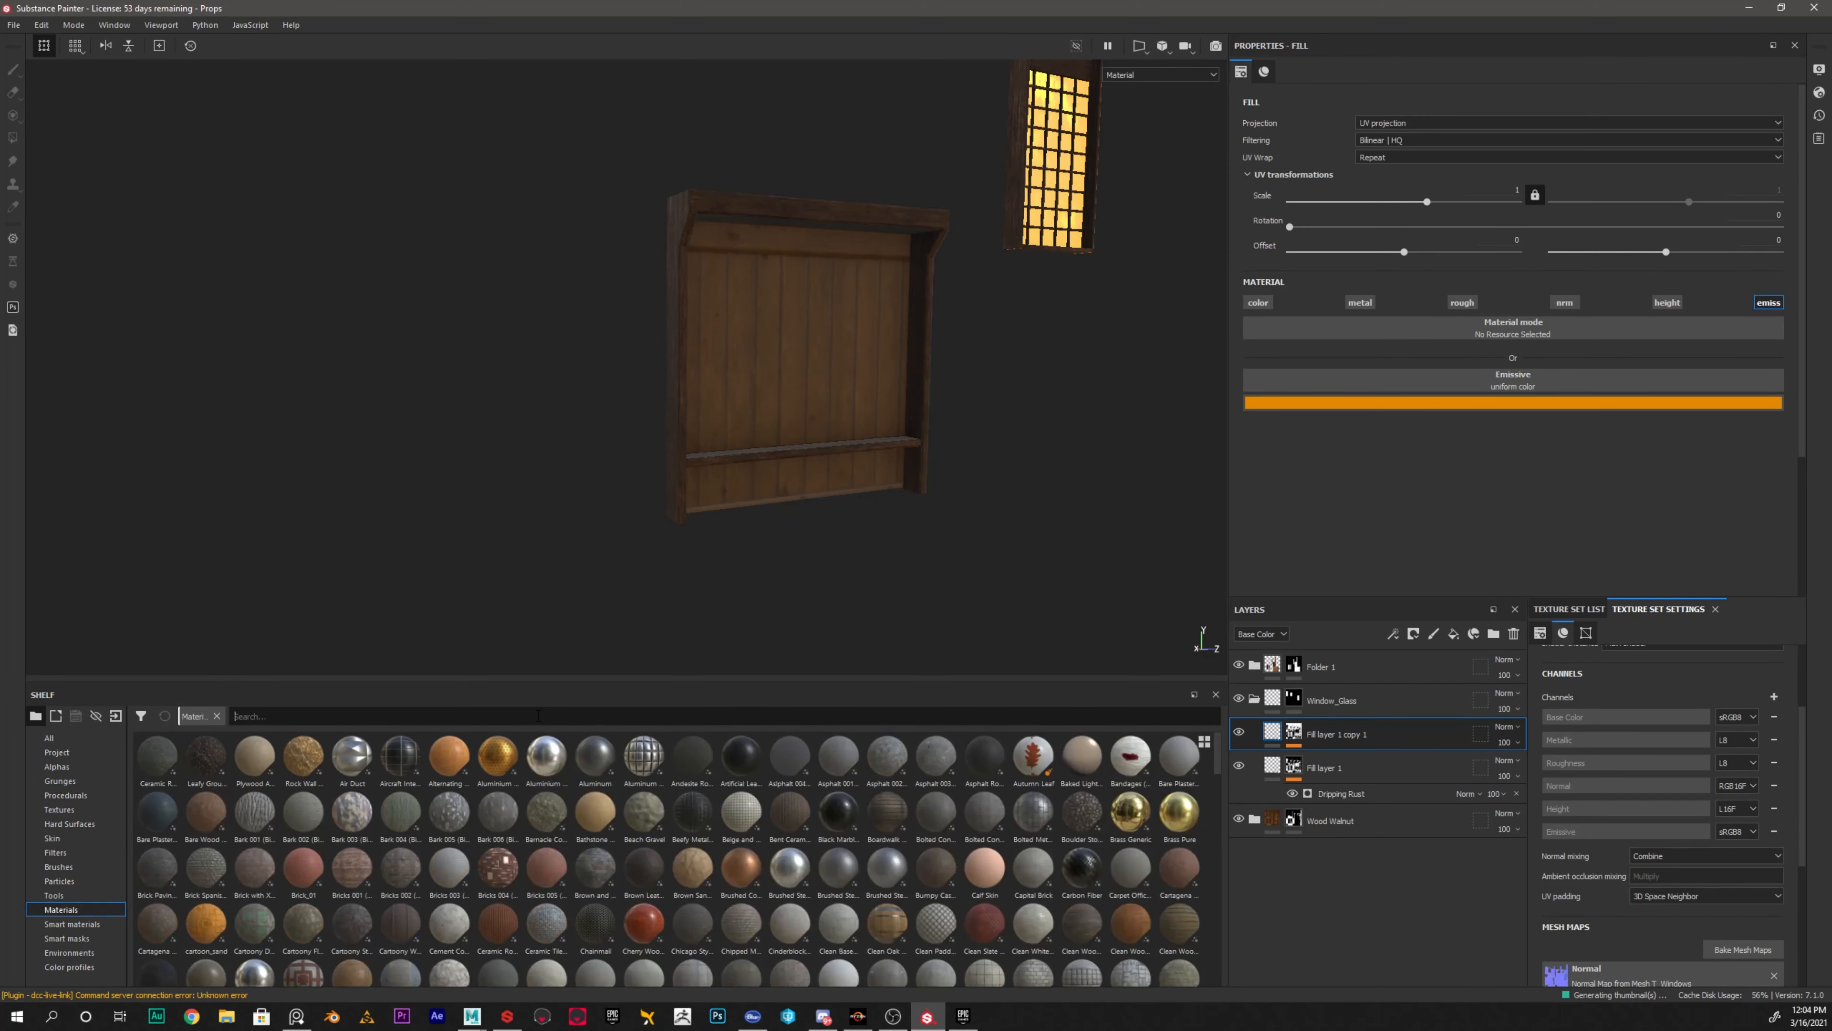
text(wall)
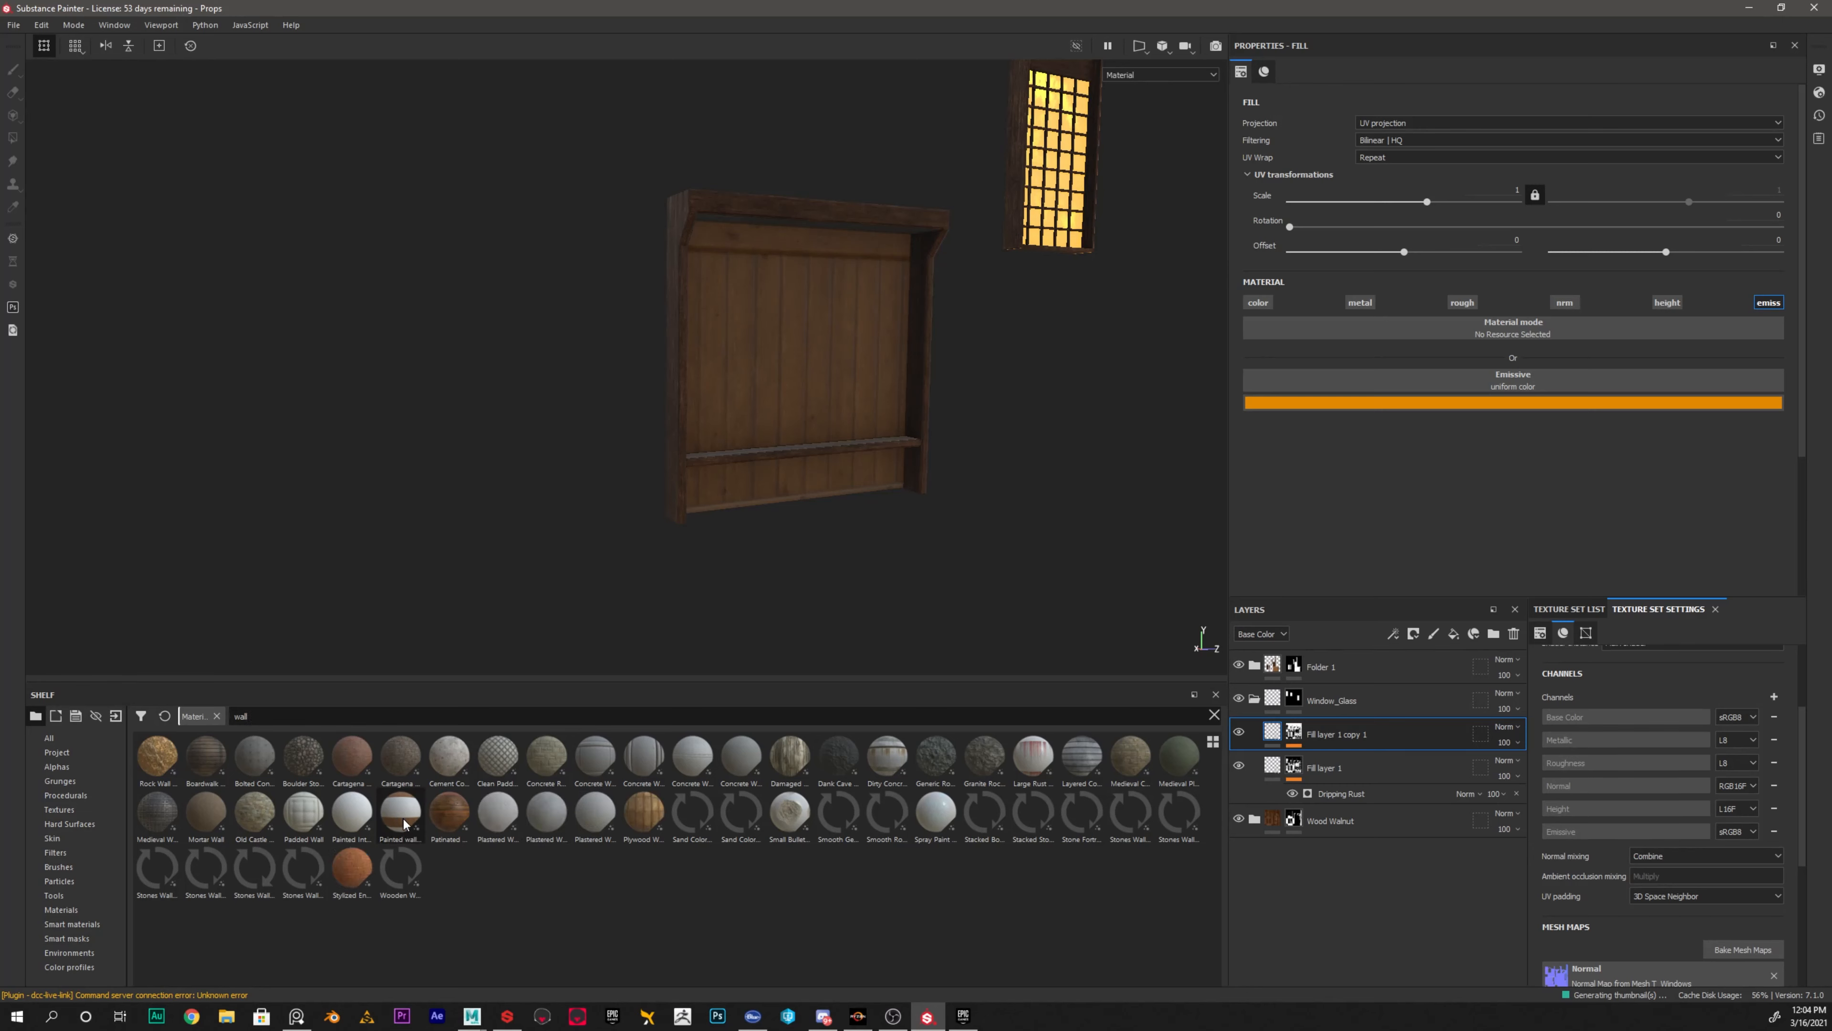
Expand Folder 1 and inspect the fill settings of its Painted wall with Wood Wainscoting layer
click(1254, 665)
scroll(1334, 855, down, 1)
scroll(1333, 855, up, 1)
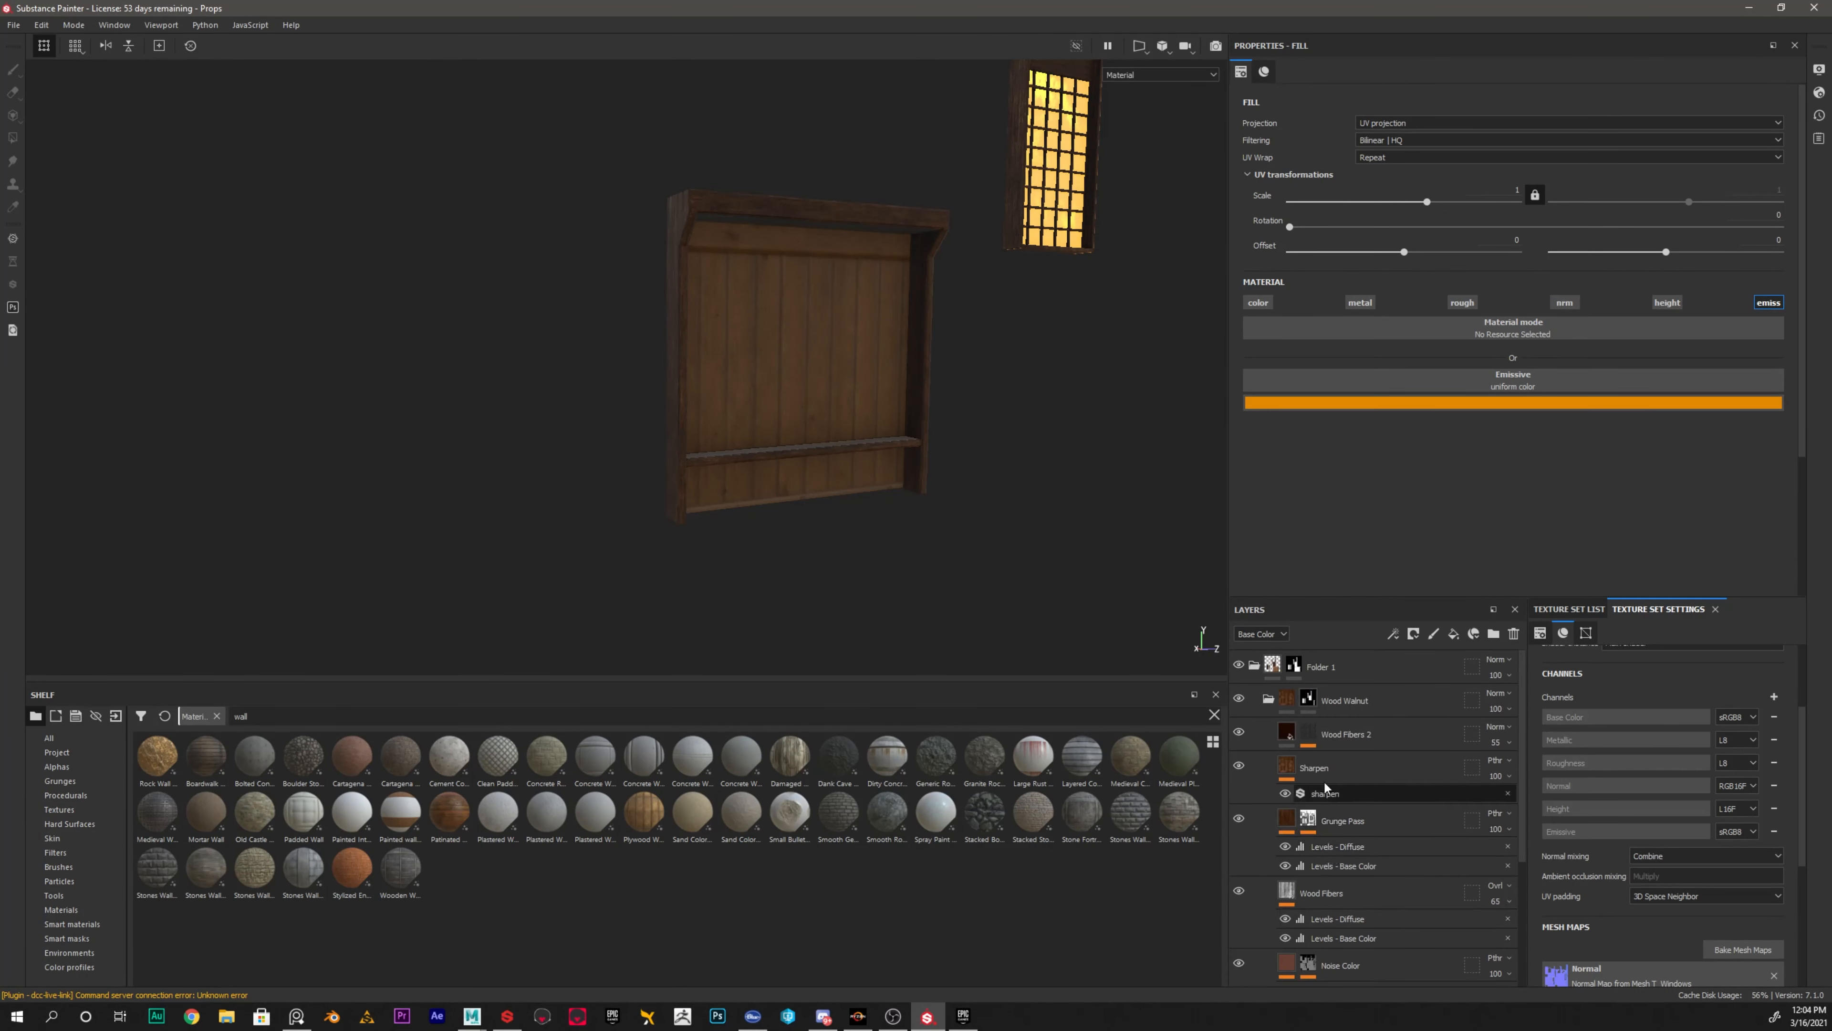
scroll(1271, 830, down, 3)
click(1273, 897)
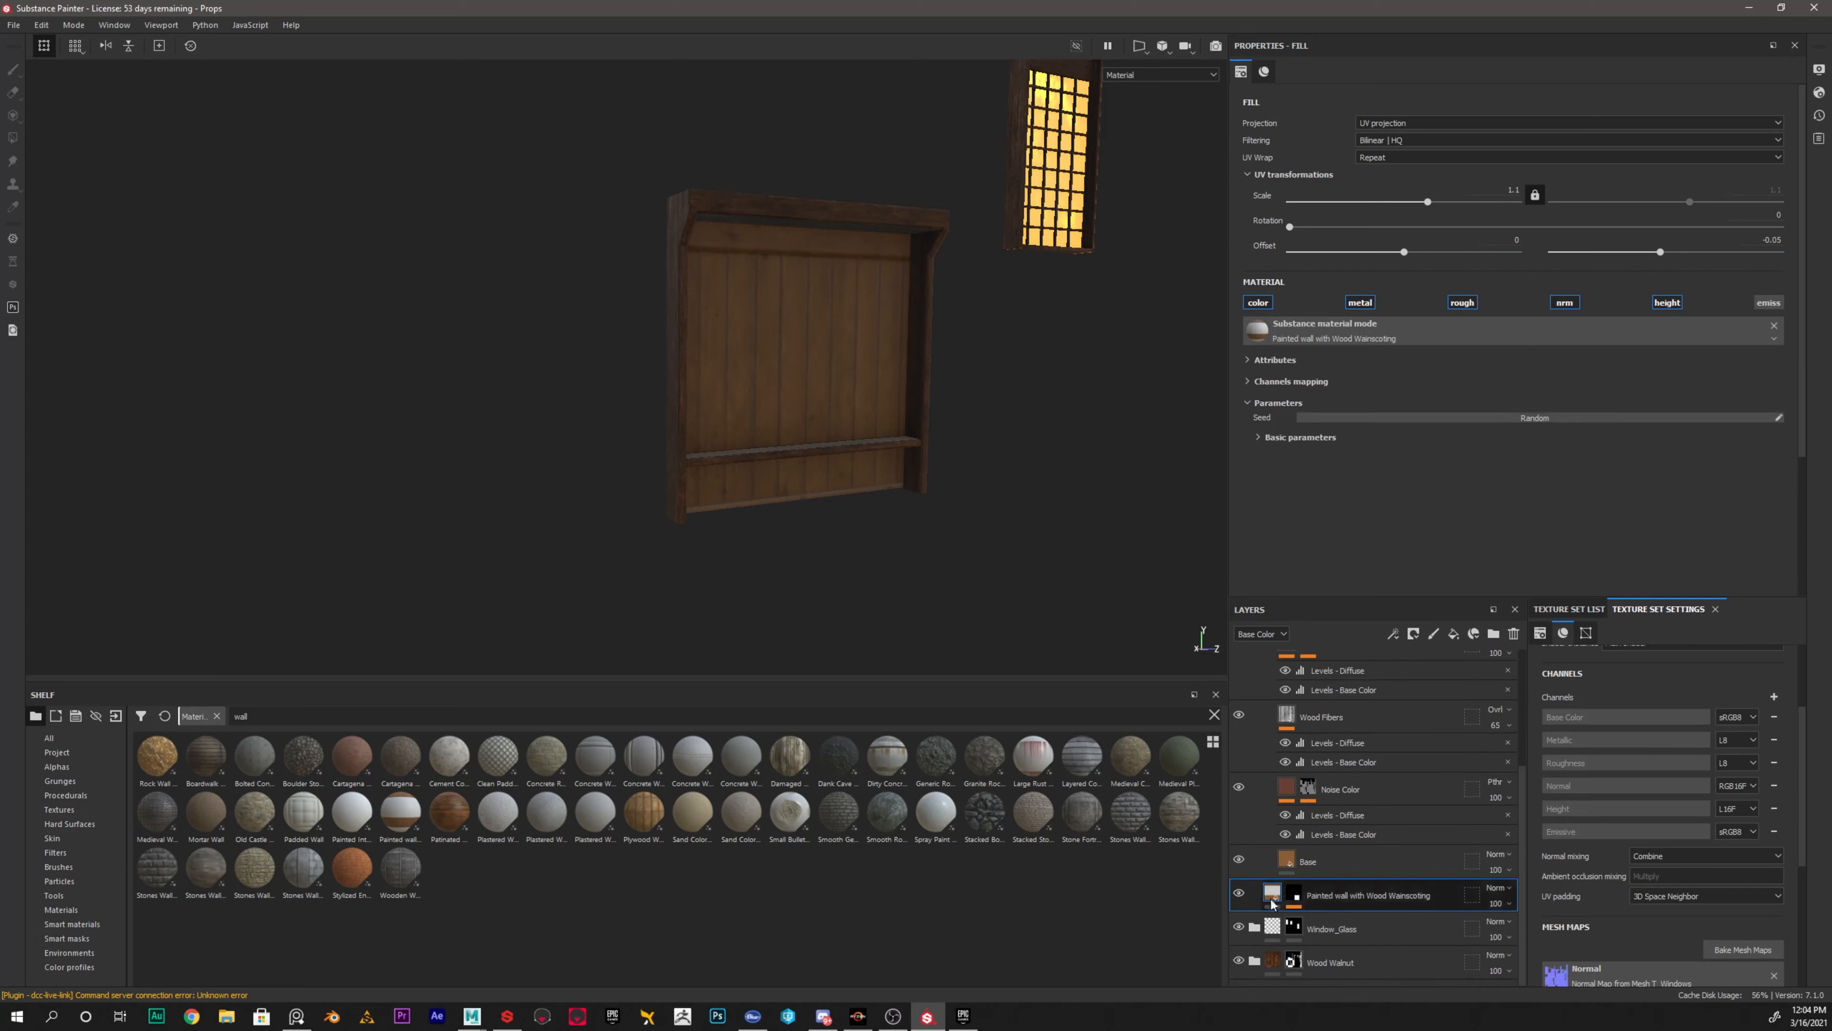
Try adding the Painted wall with Wood Wainscoting material above Wood Fibers, then delete the trial layer and reselect the existing wainscoting layer
mouse_move(401, 812)
mouse_down()
mouse_move(942, 808)
mouse_move(1324, 655)
mouse_move(1317, 698)
mouse_move(1375, 722)
mouse_up()
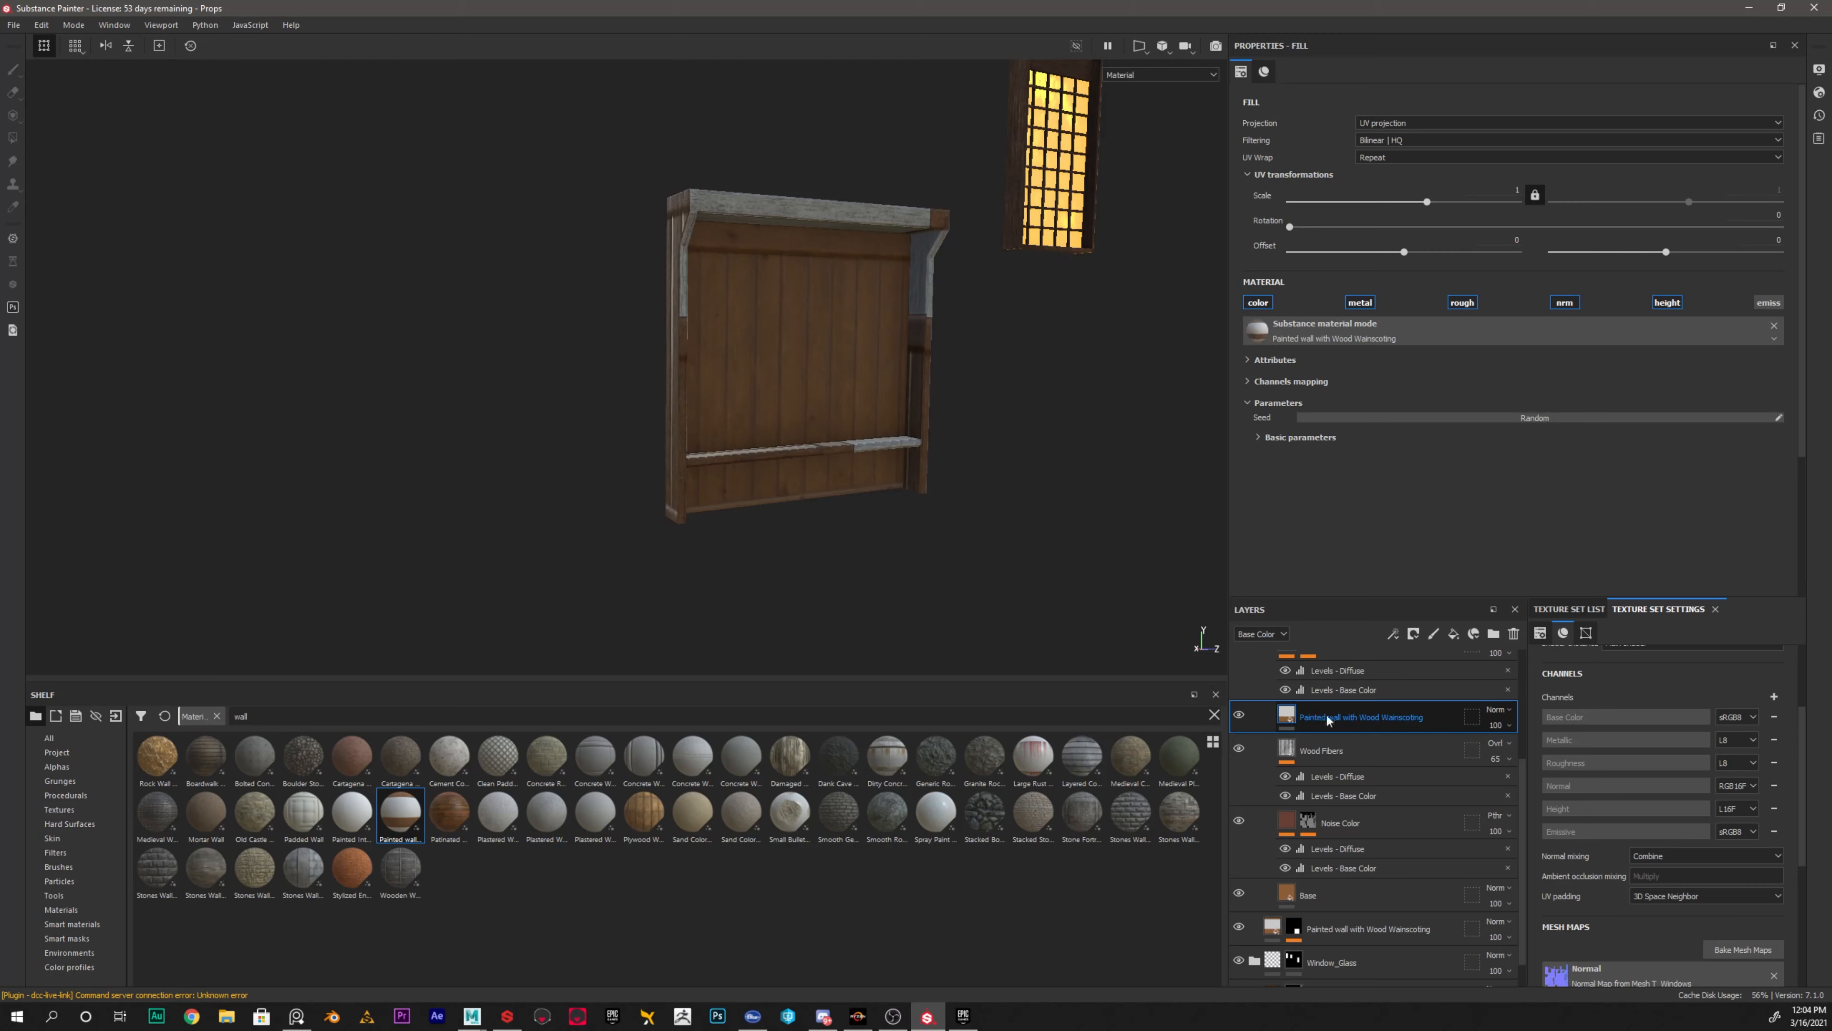
key(Delete)
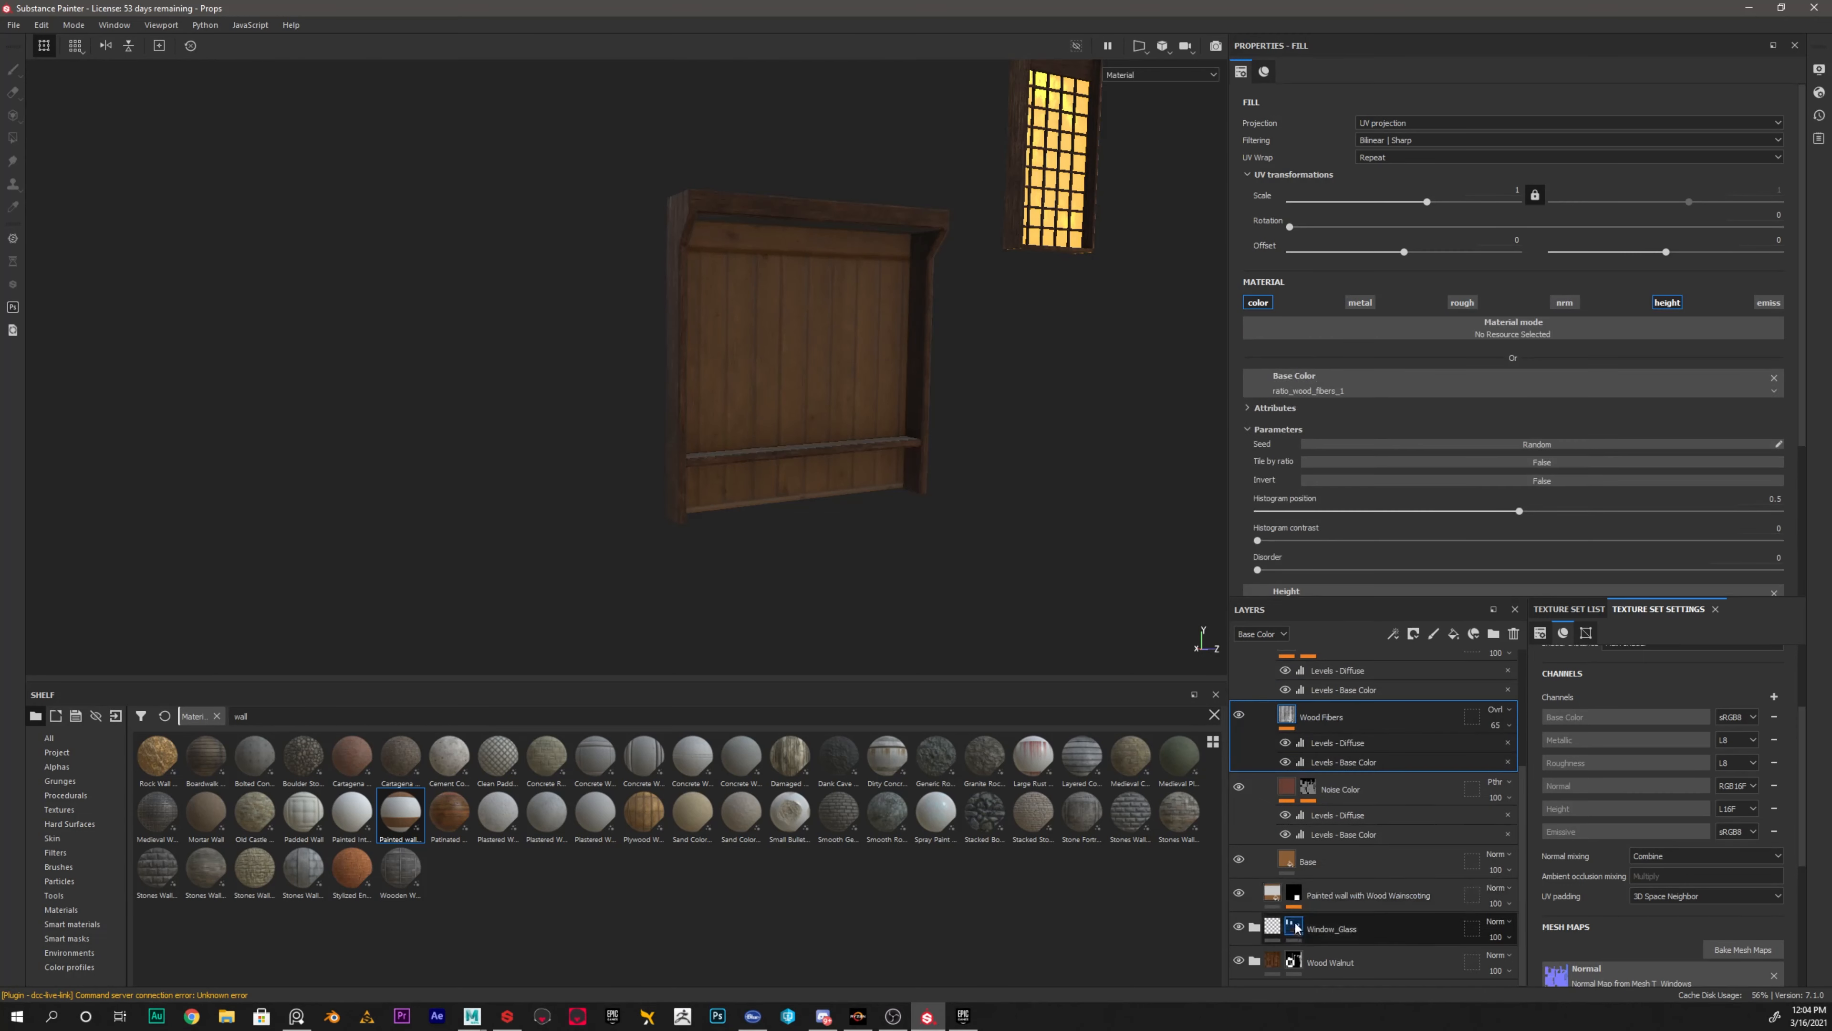
click(1344, 897)
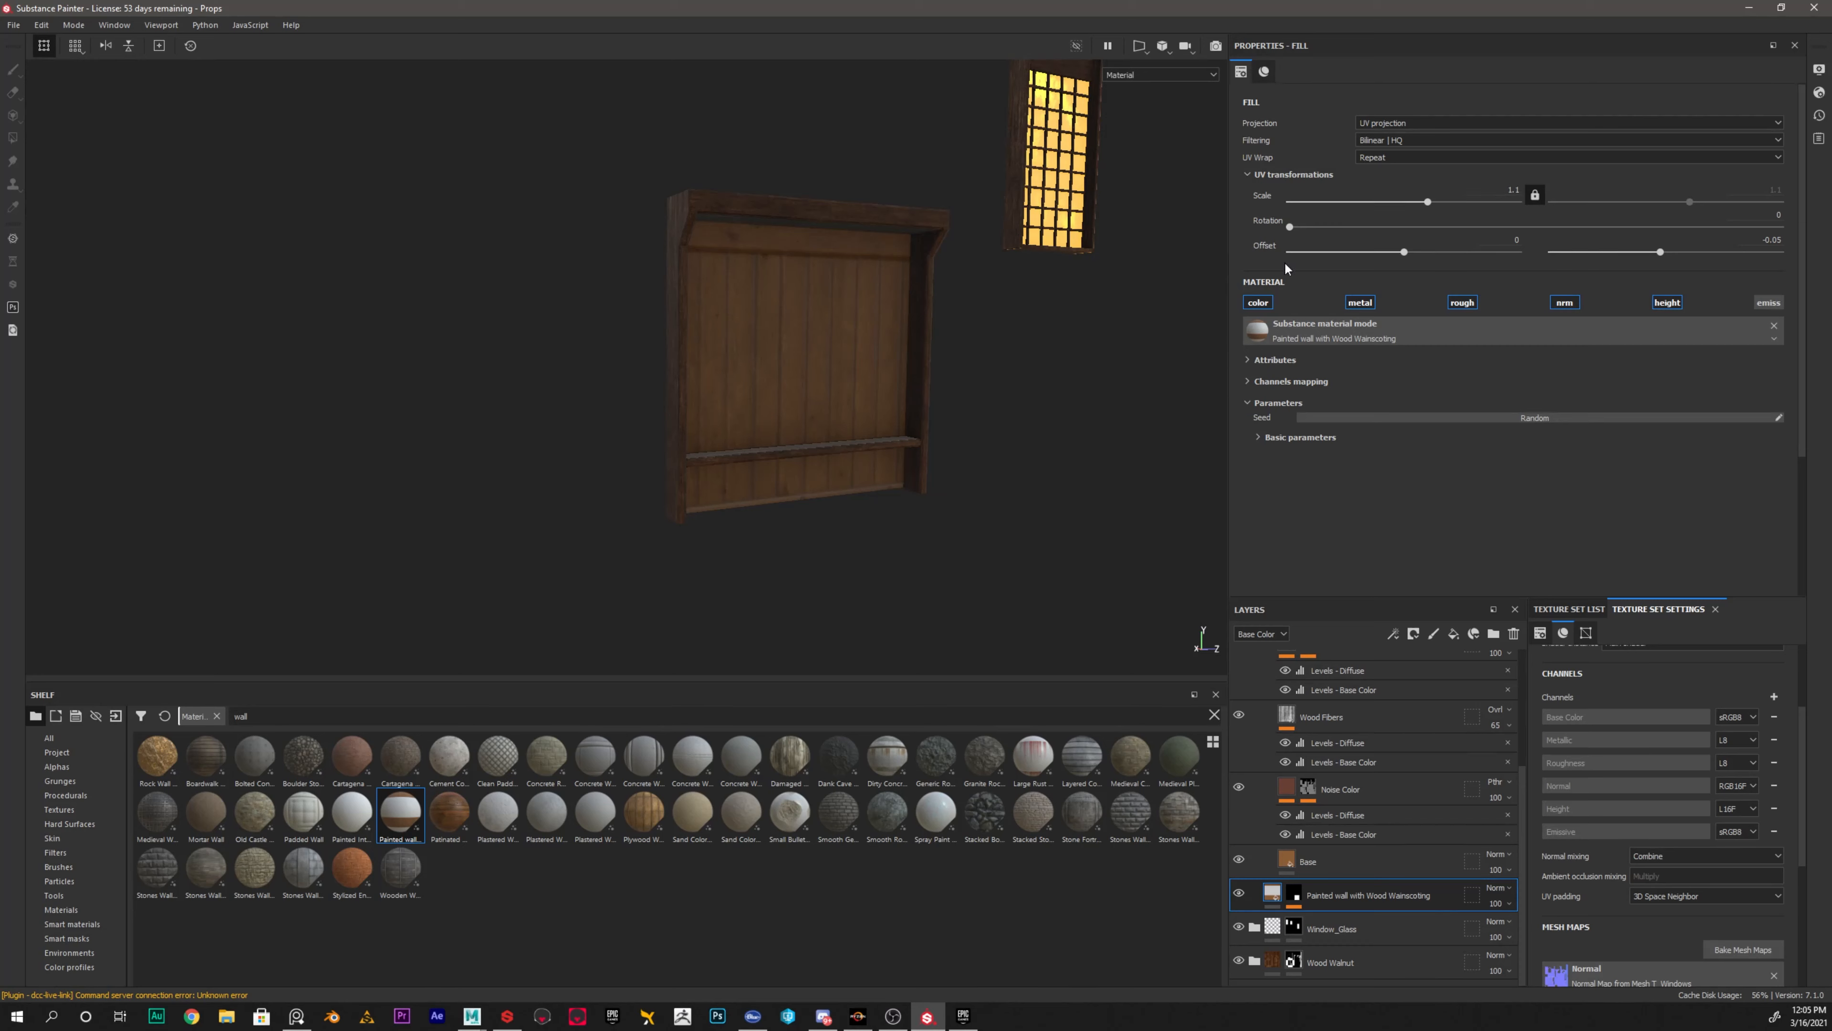
Try shifting the UV offset of the Painted wall with Wood Wainscoting layer while checking the plank alignment on the wall panel
alt+drag(887, 398, 806, 334)
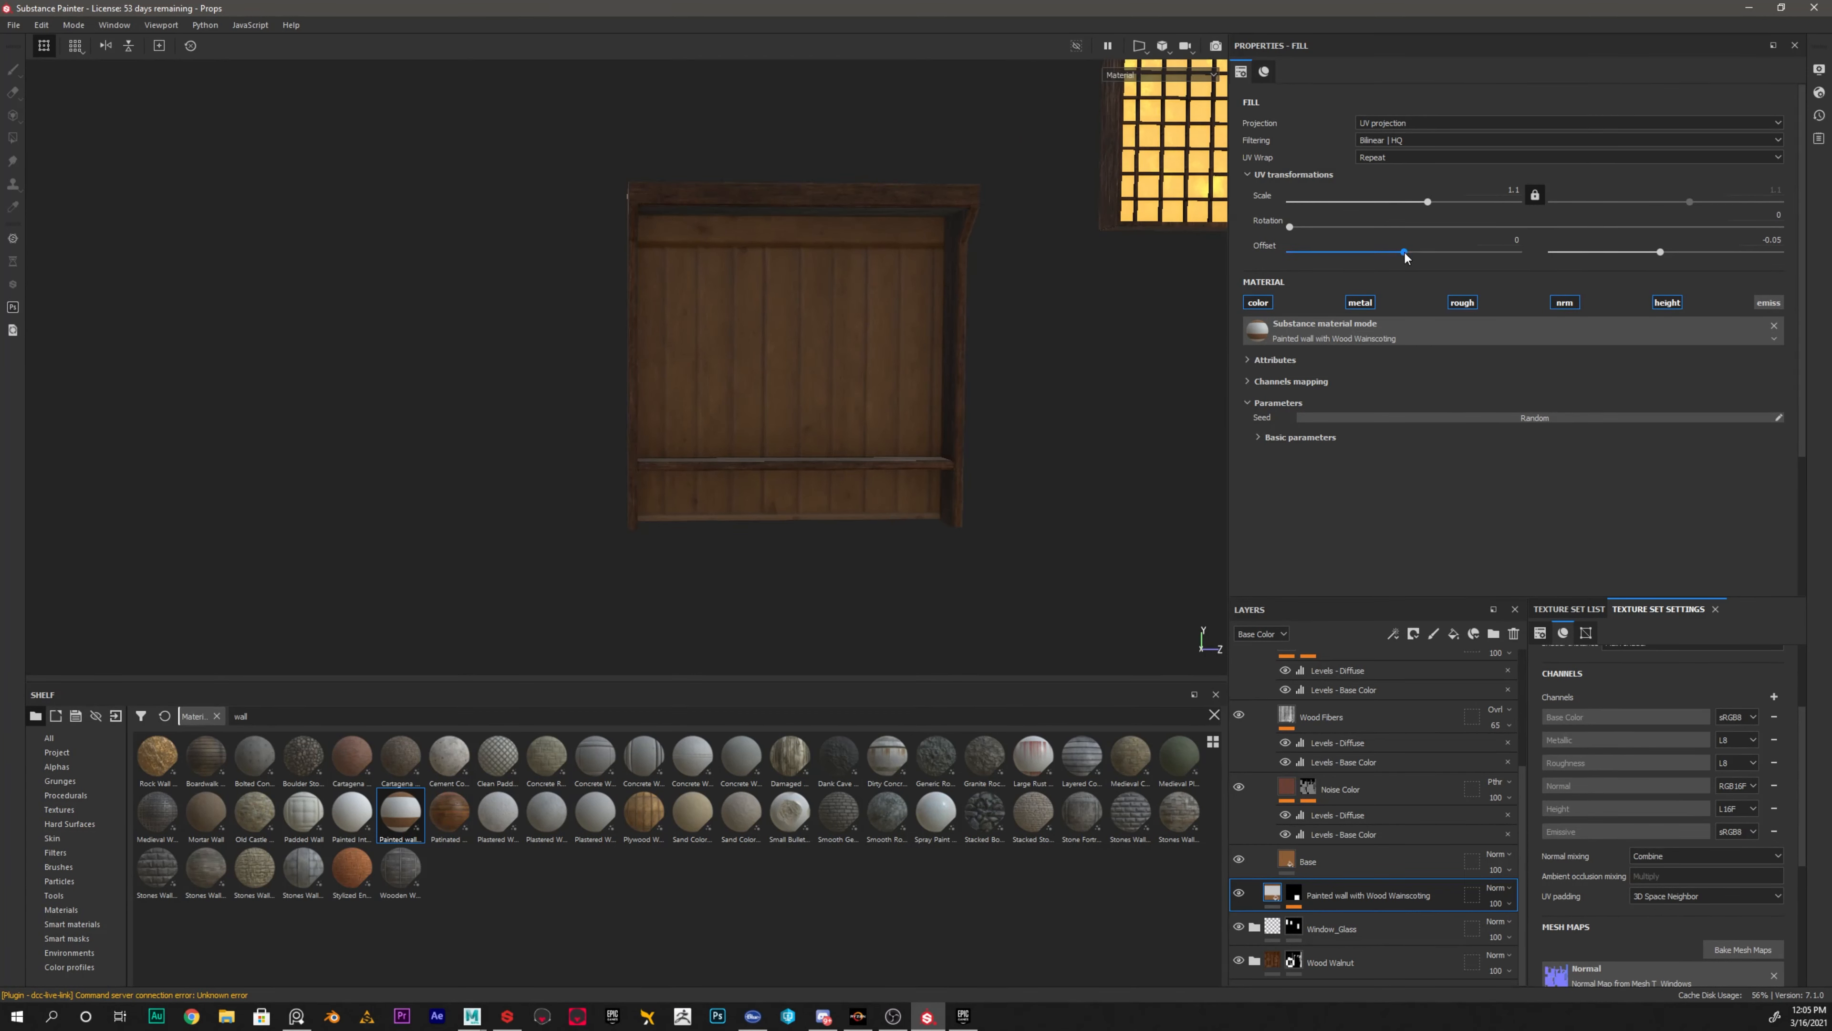
mouse_move(1406, 258)
mouse_down()
mouse_move(1456, 260)
mouse_move(1388, 261)
mouse_move(1437, 264)
mouse_move(1404, 260)
mouse_move(1423, 210)
mouse_move(1358, 216)
mouse_up()
drag(1664, 256, 1659, 255)
mouse_move(712, 245)
alt+mouse_down()
mouse_move(527, 245)
mouse_move(736, 252)
alt+mouse_up()
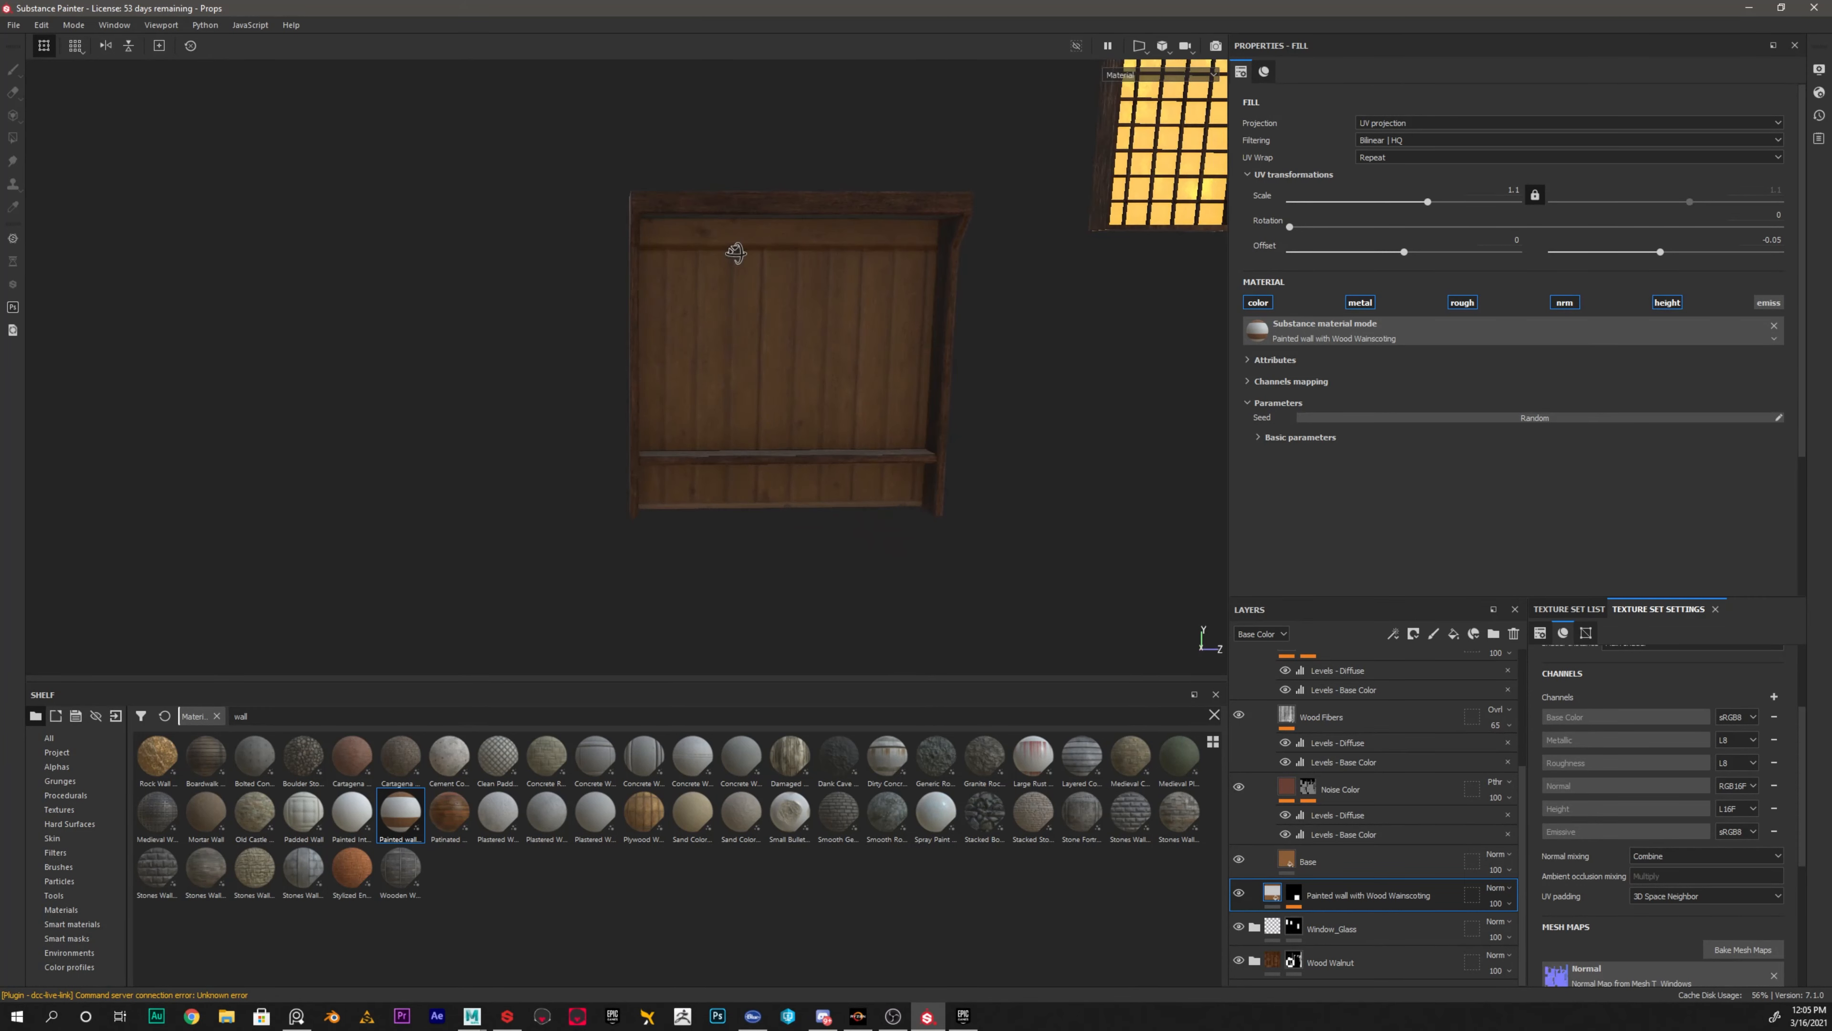
alt+drag(869, 221, 644, 456)
Search the materials library for "wood" and preview the Wood Walnut material
drag(265, 716, 103, 713)
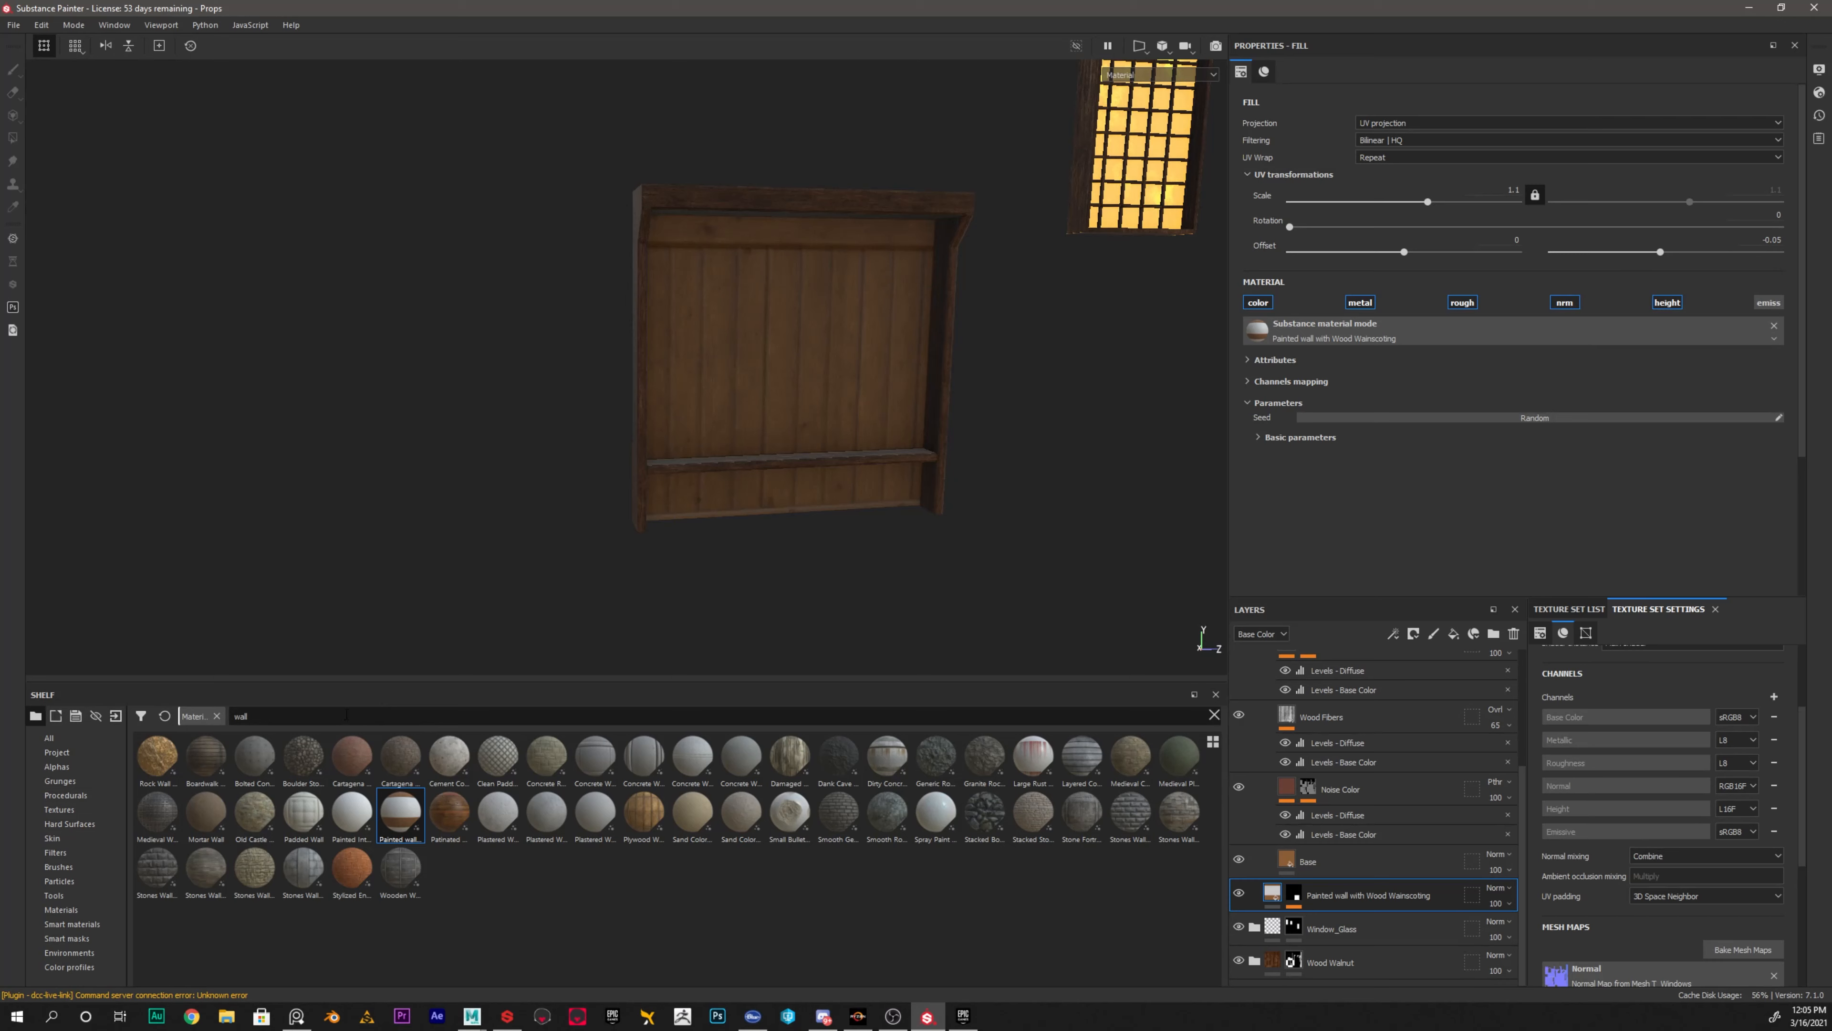
text(wood)
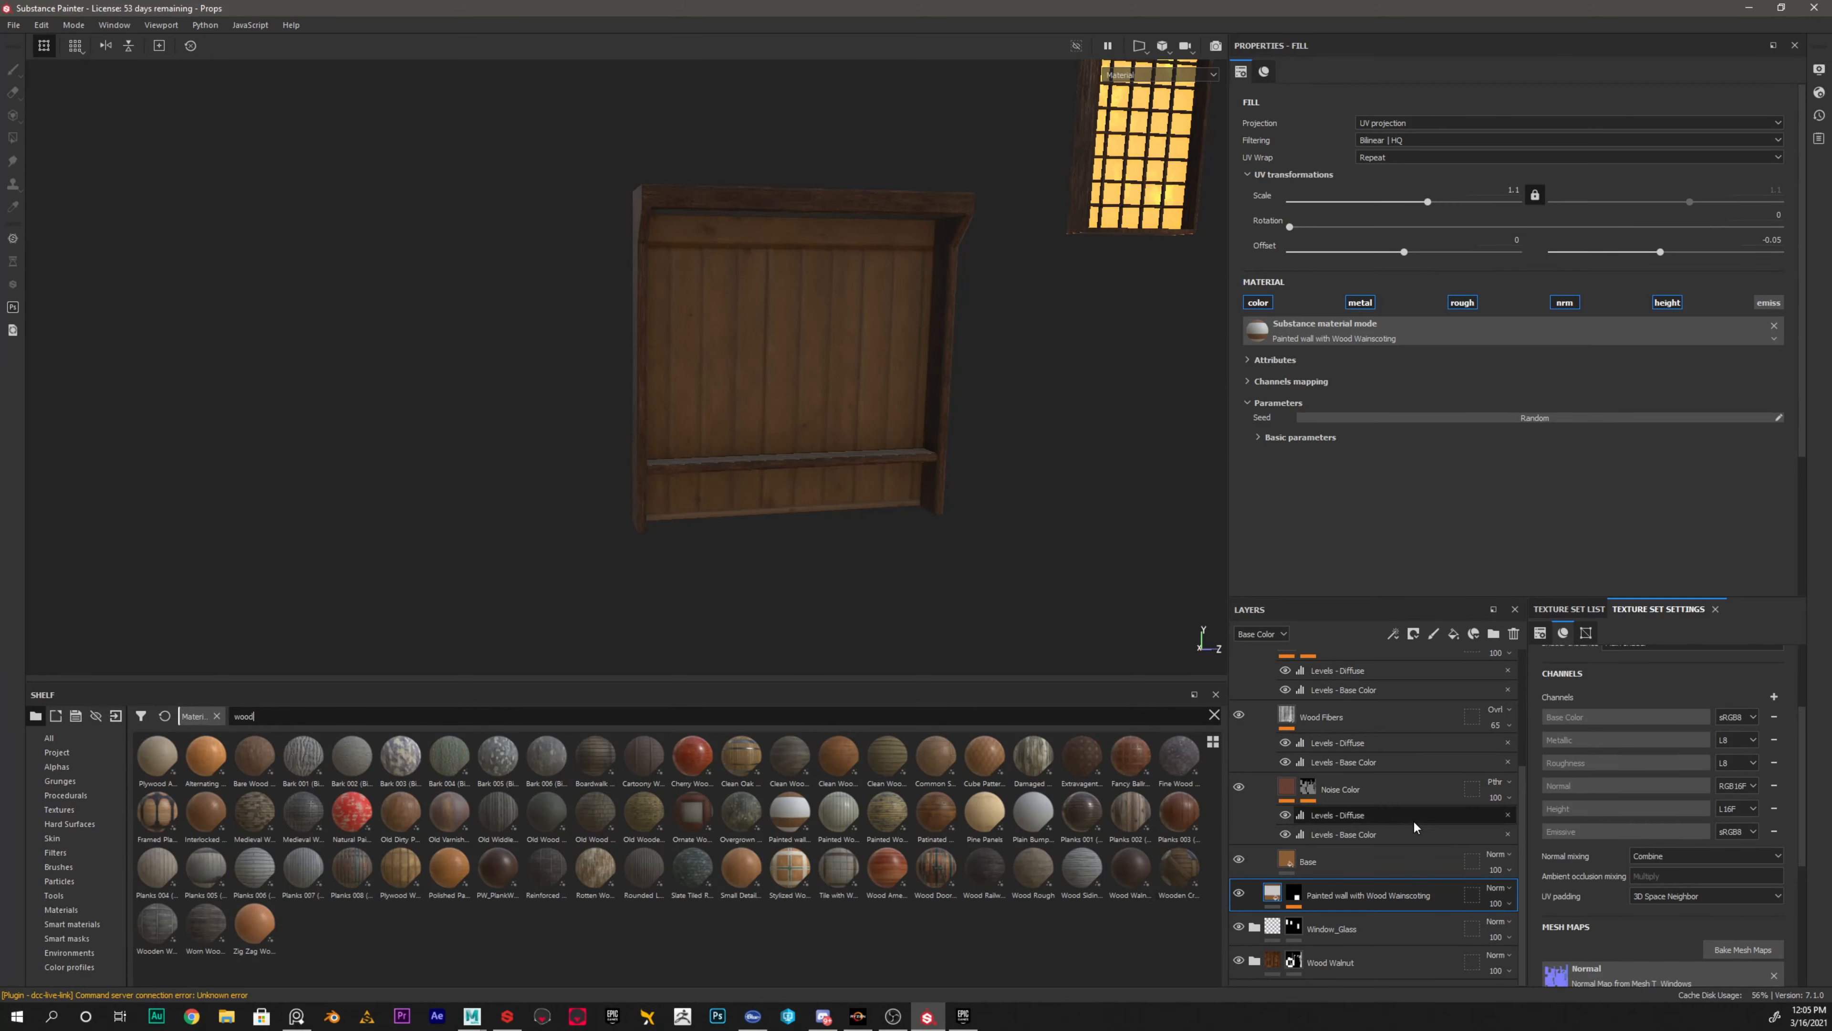
scroll(1370, 794, up, 3)
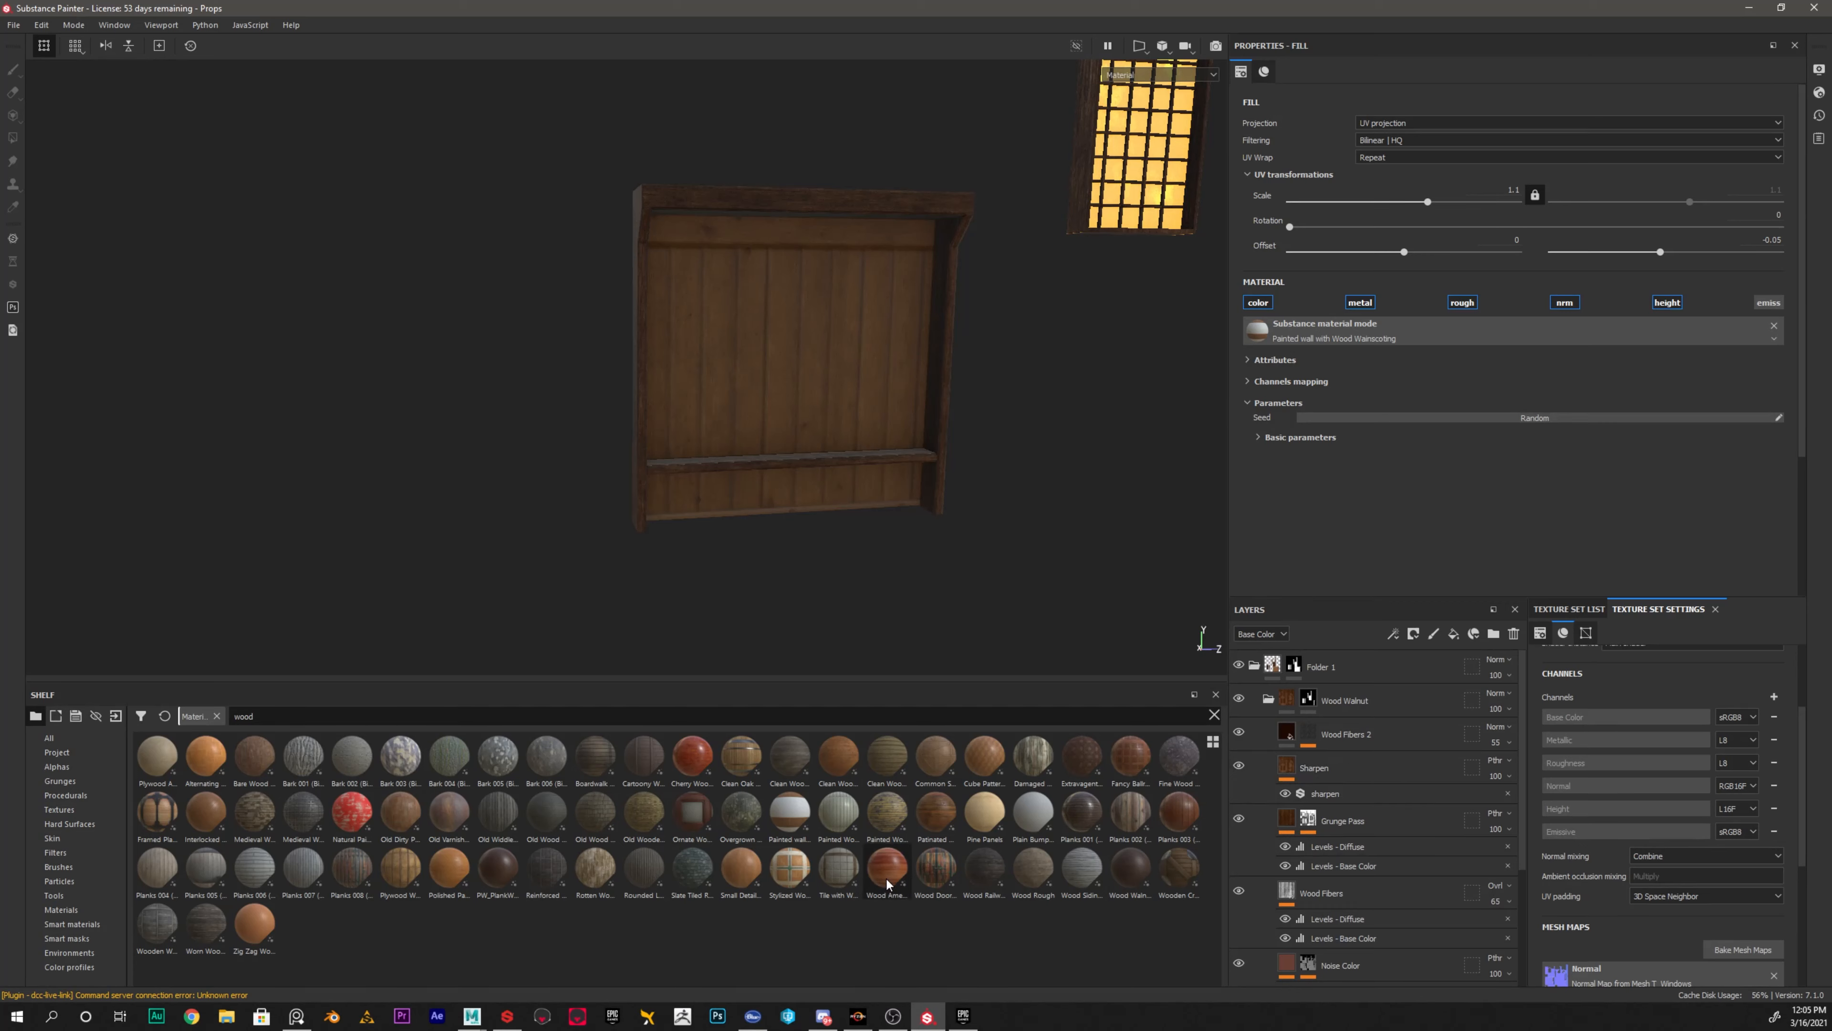
mouse_move(1126, 866)
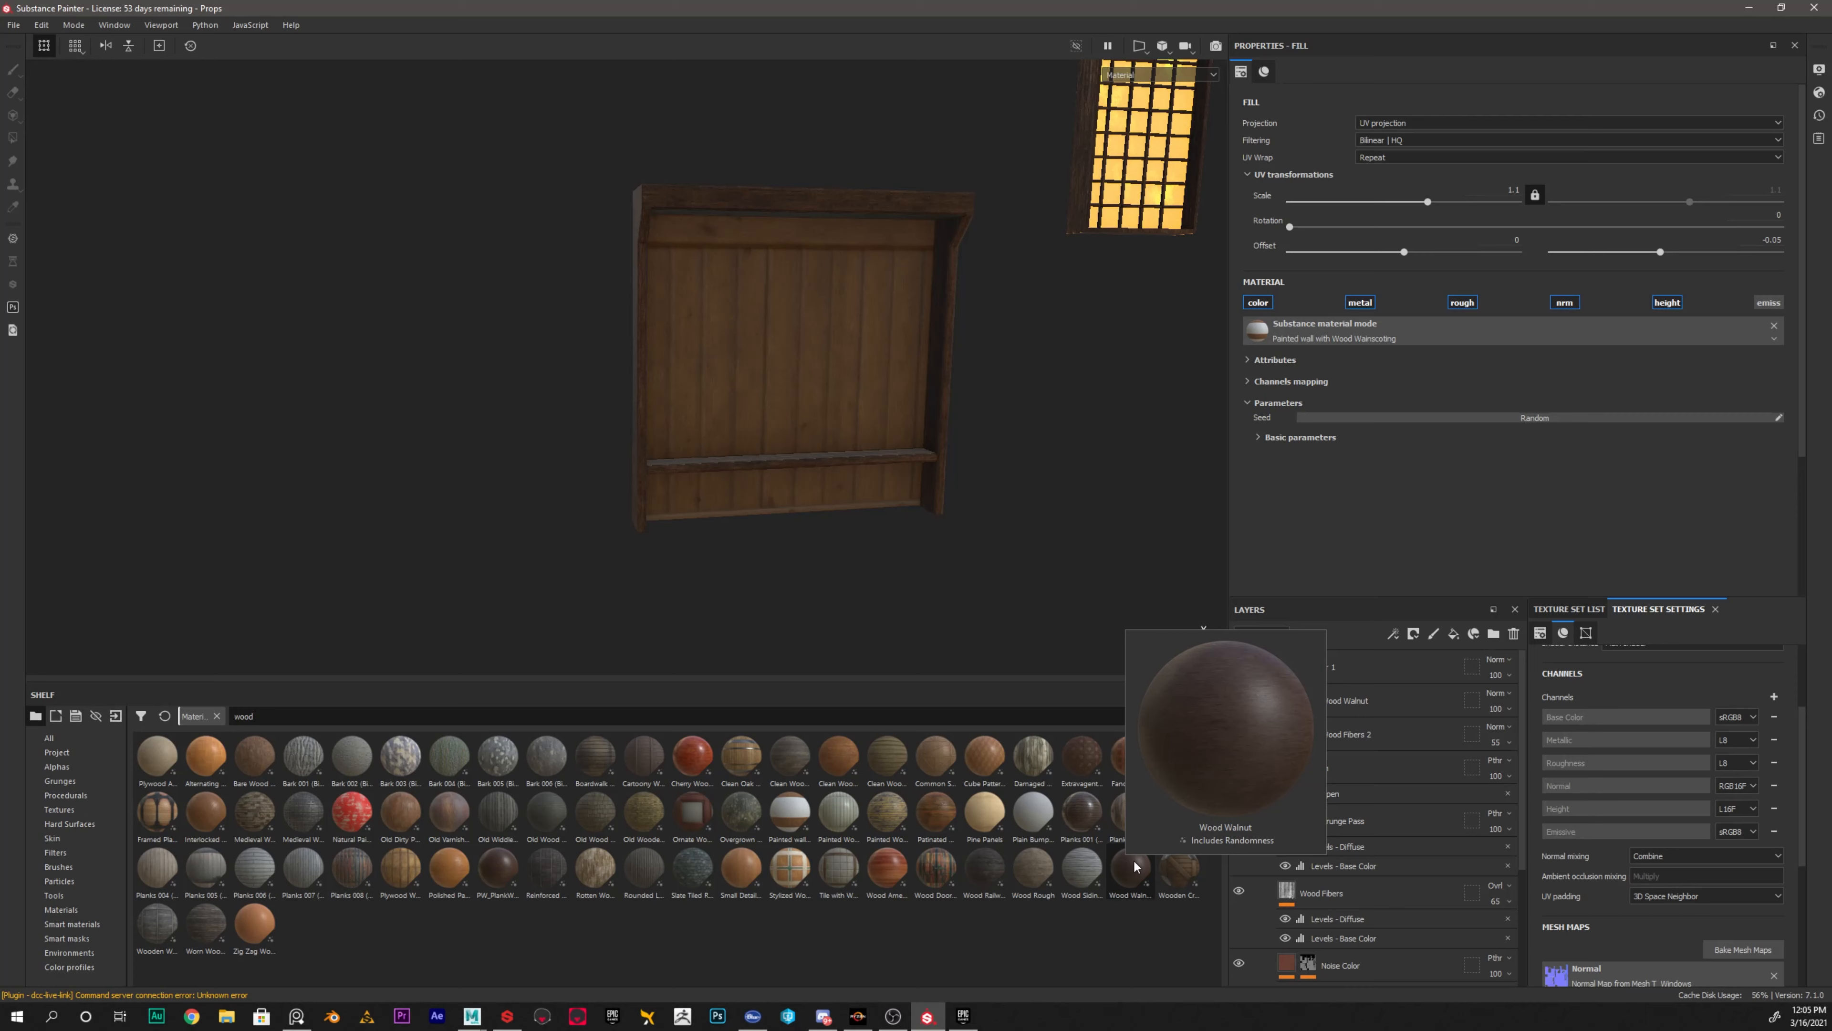
Examine the whole set of lodge props in the 3D view, ending at the hanging rope above the sandbags
alt+drag(585, 213, 876, 270)
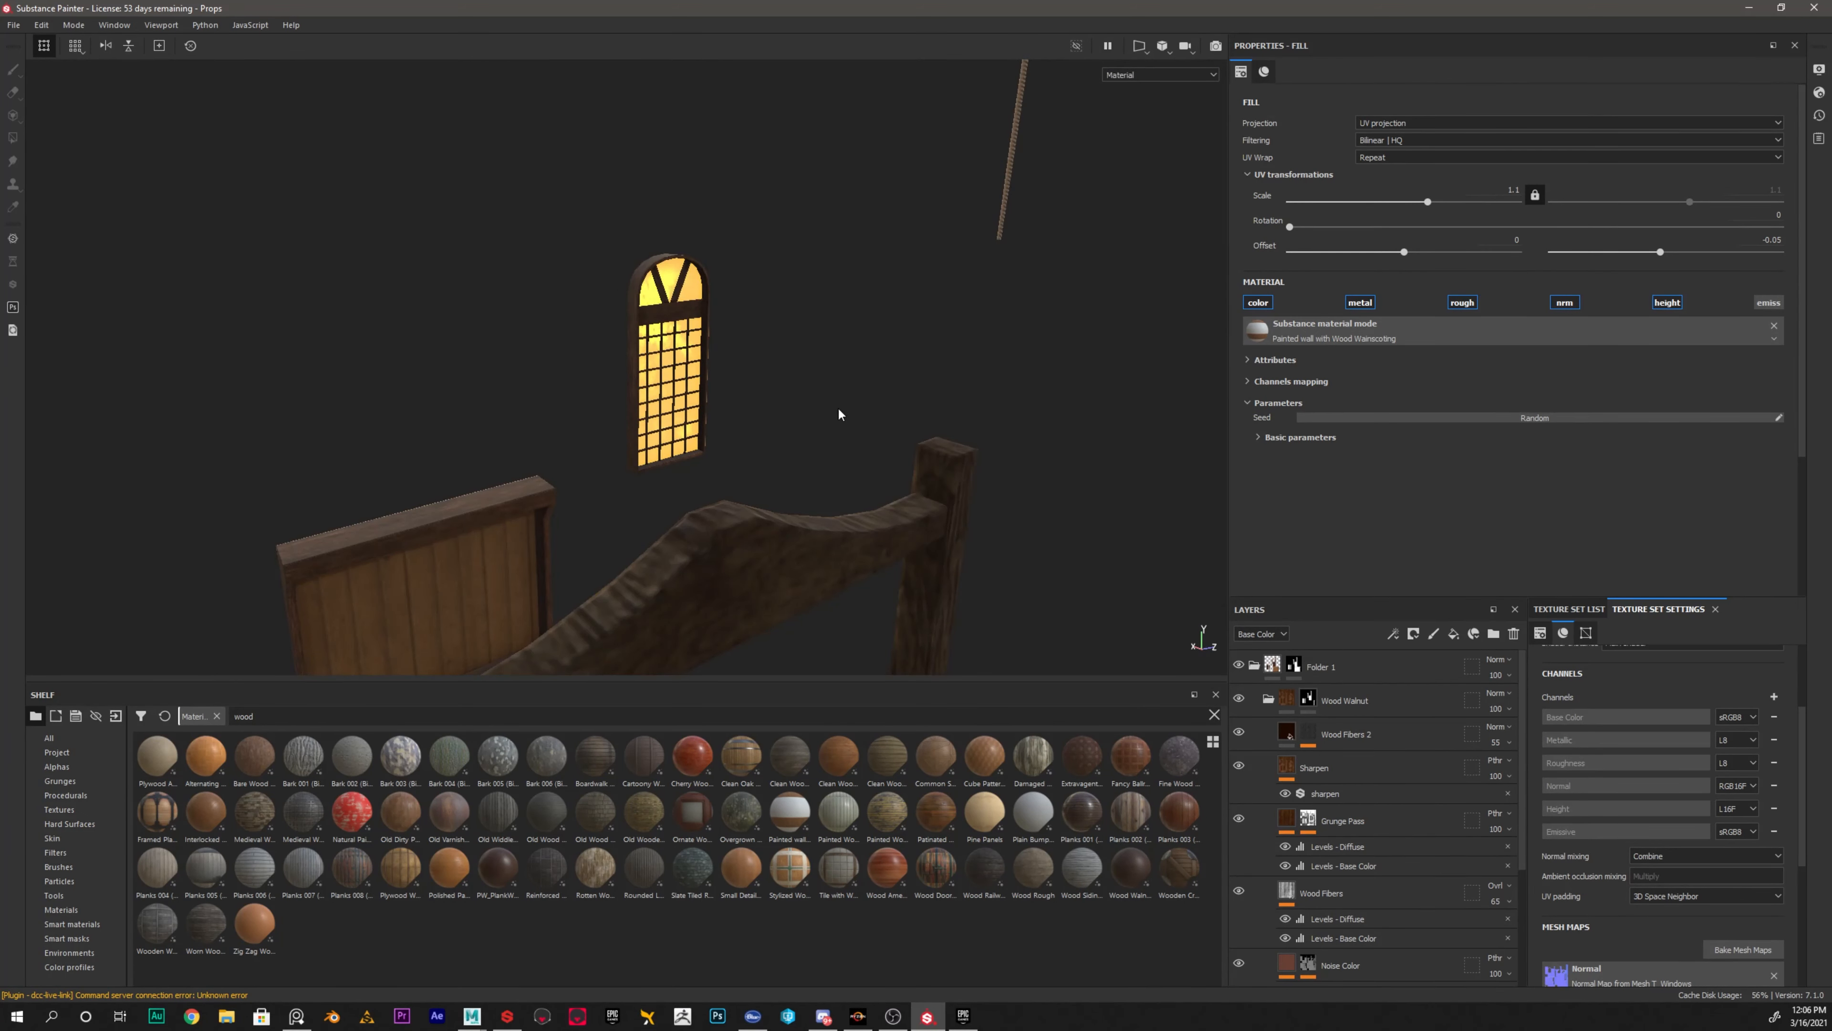
alt+drag(840, 414, 516, 435)
scroll(593, 397, down, 5)
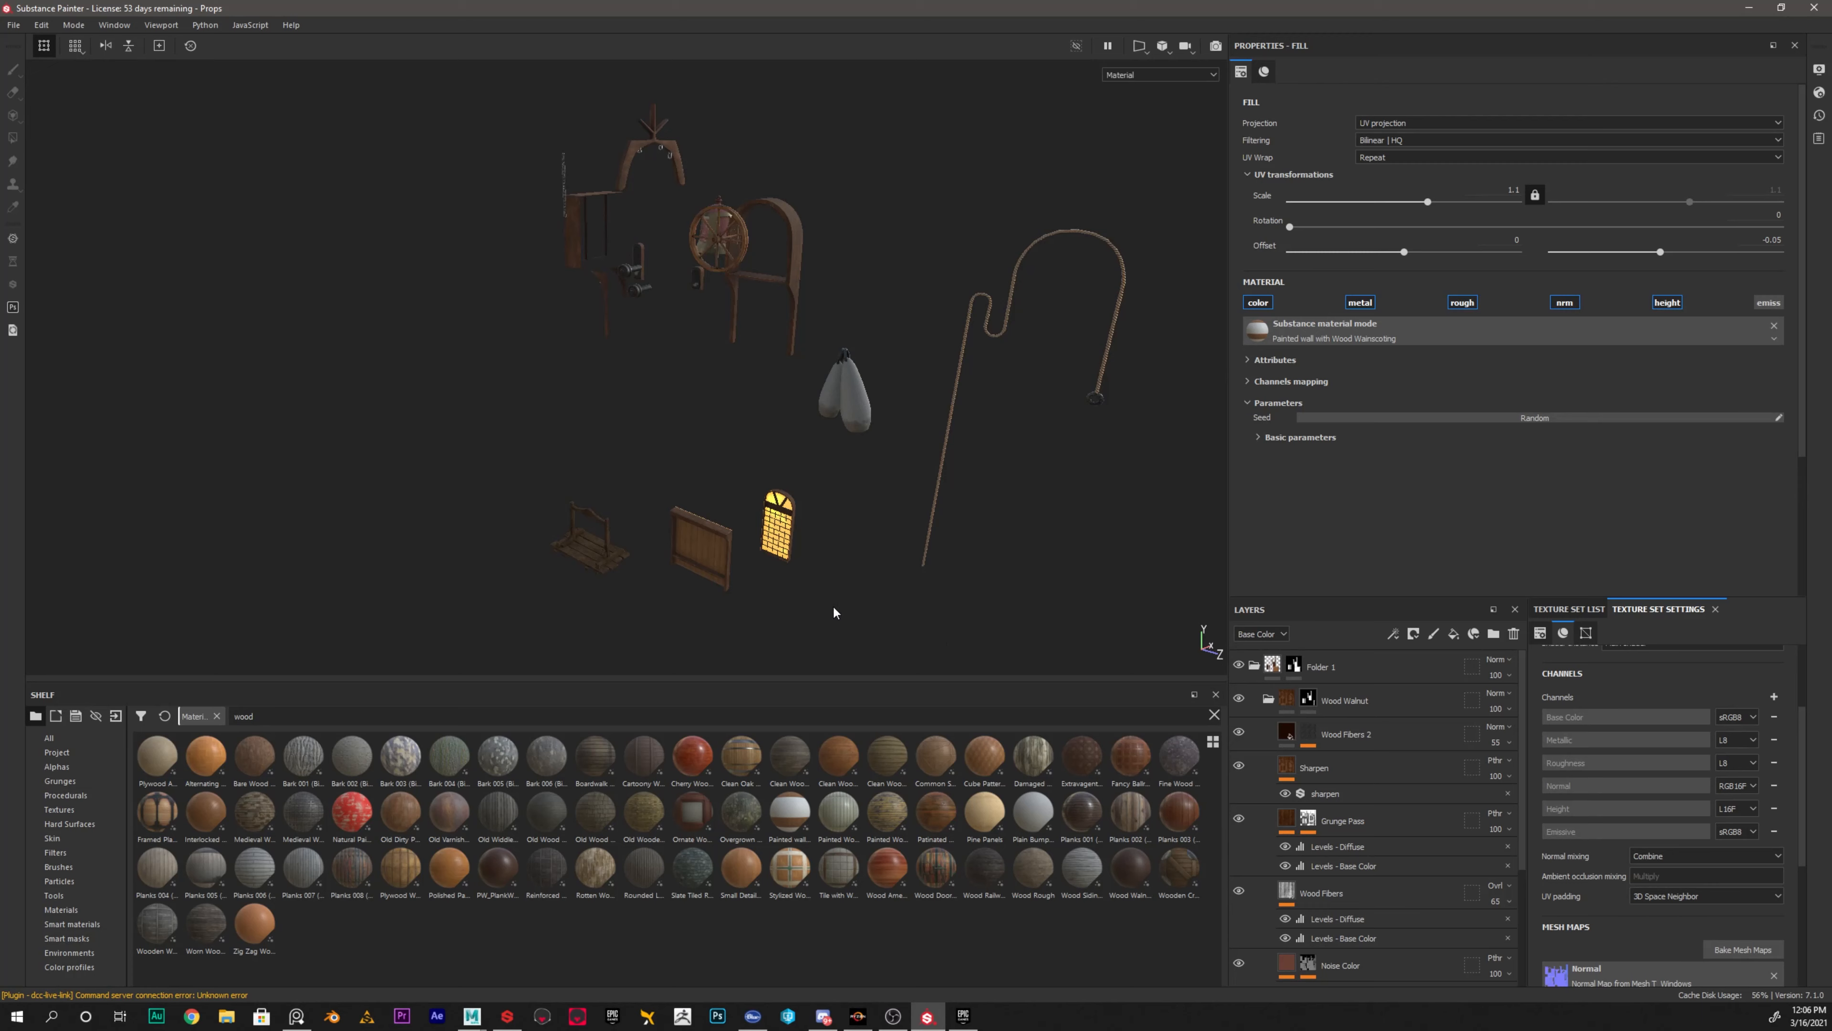
scroll(873, 396, down, 2)
scroll(866, 398, up, 6)
scroll(660, 435, down, 4)
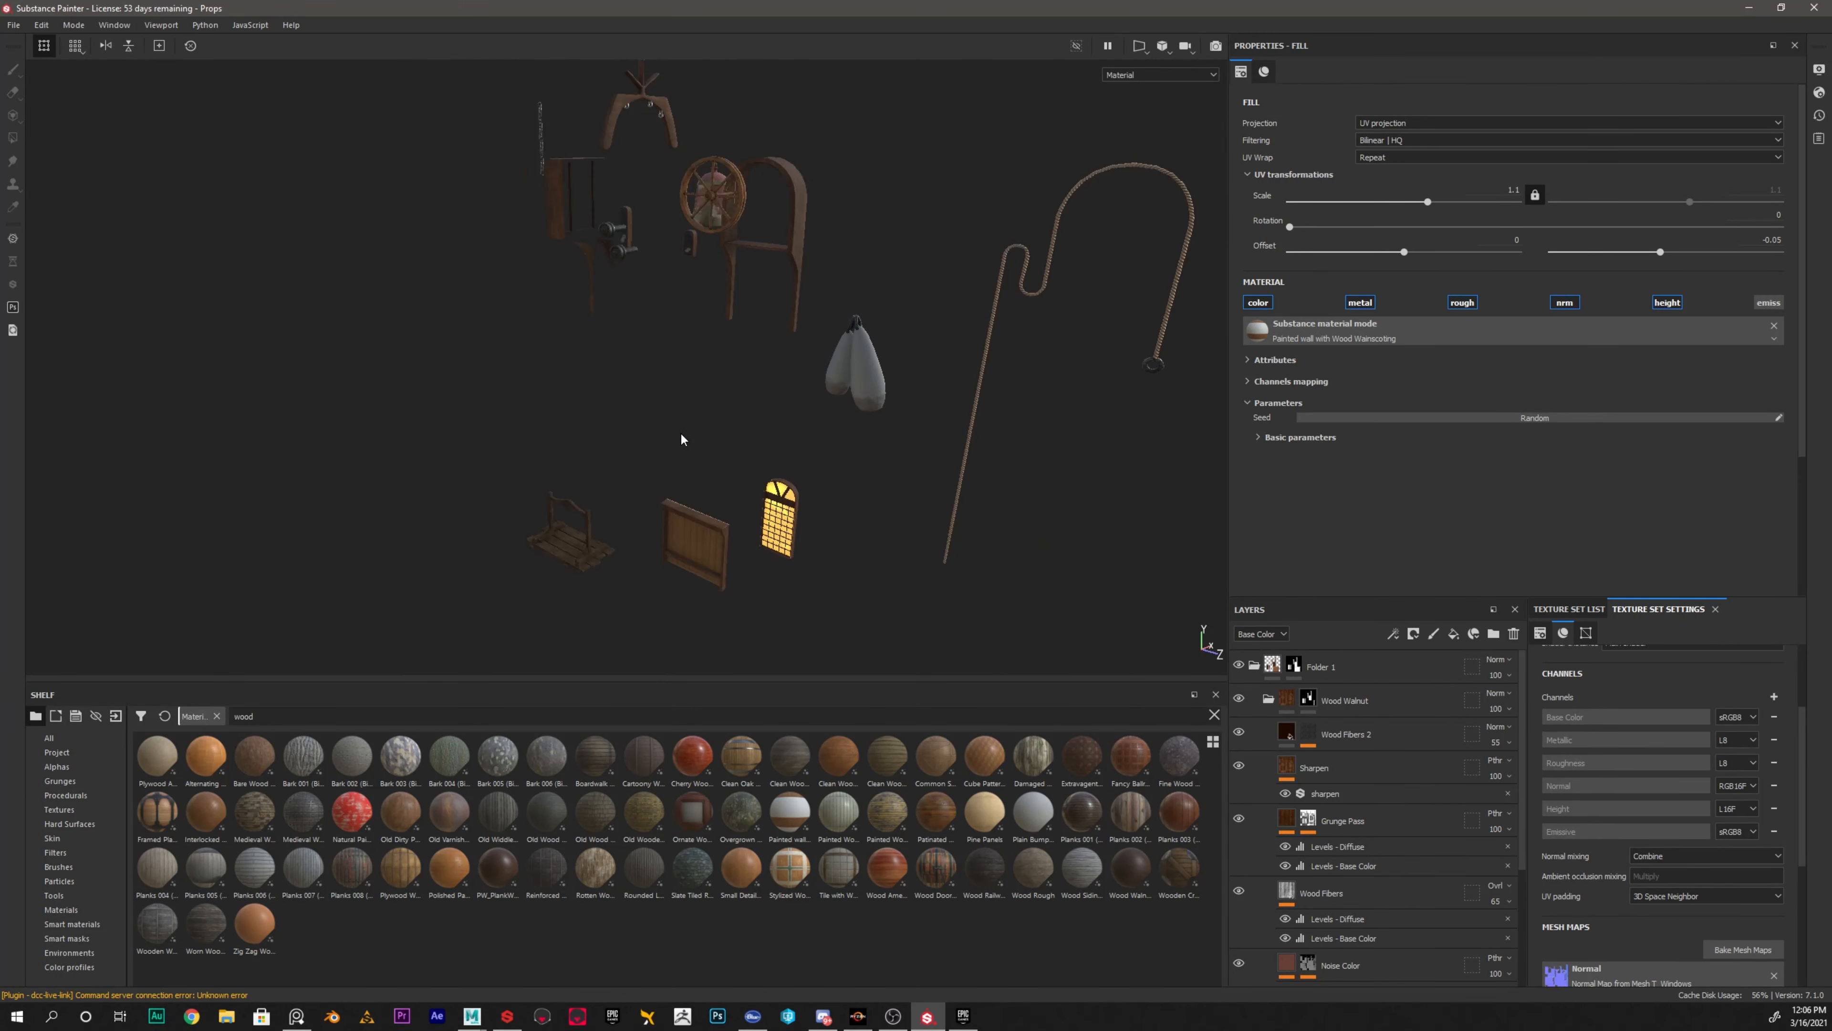
scroll(683, 462, up, 3)
scroll(685, 462, down, 2)
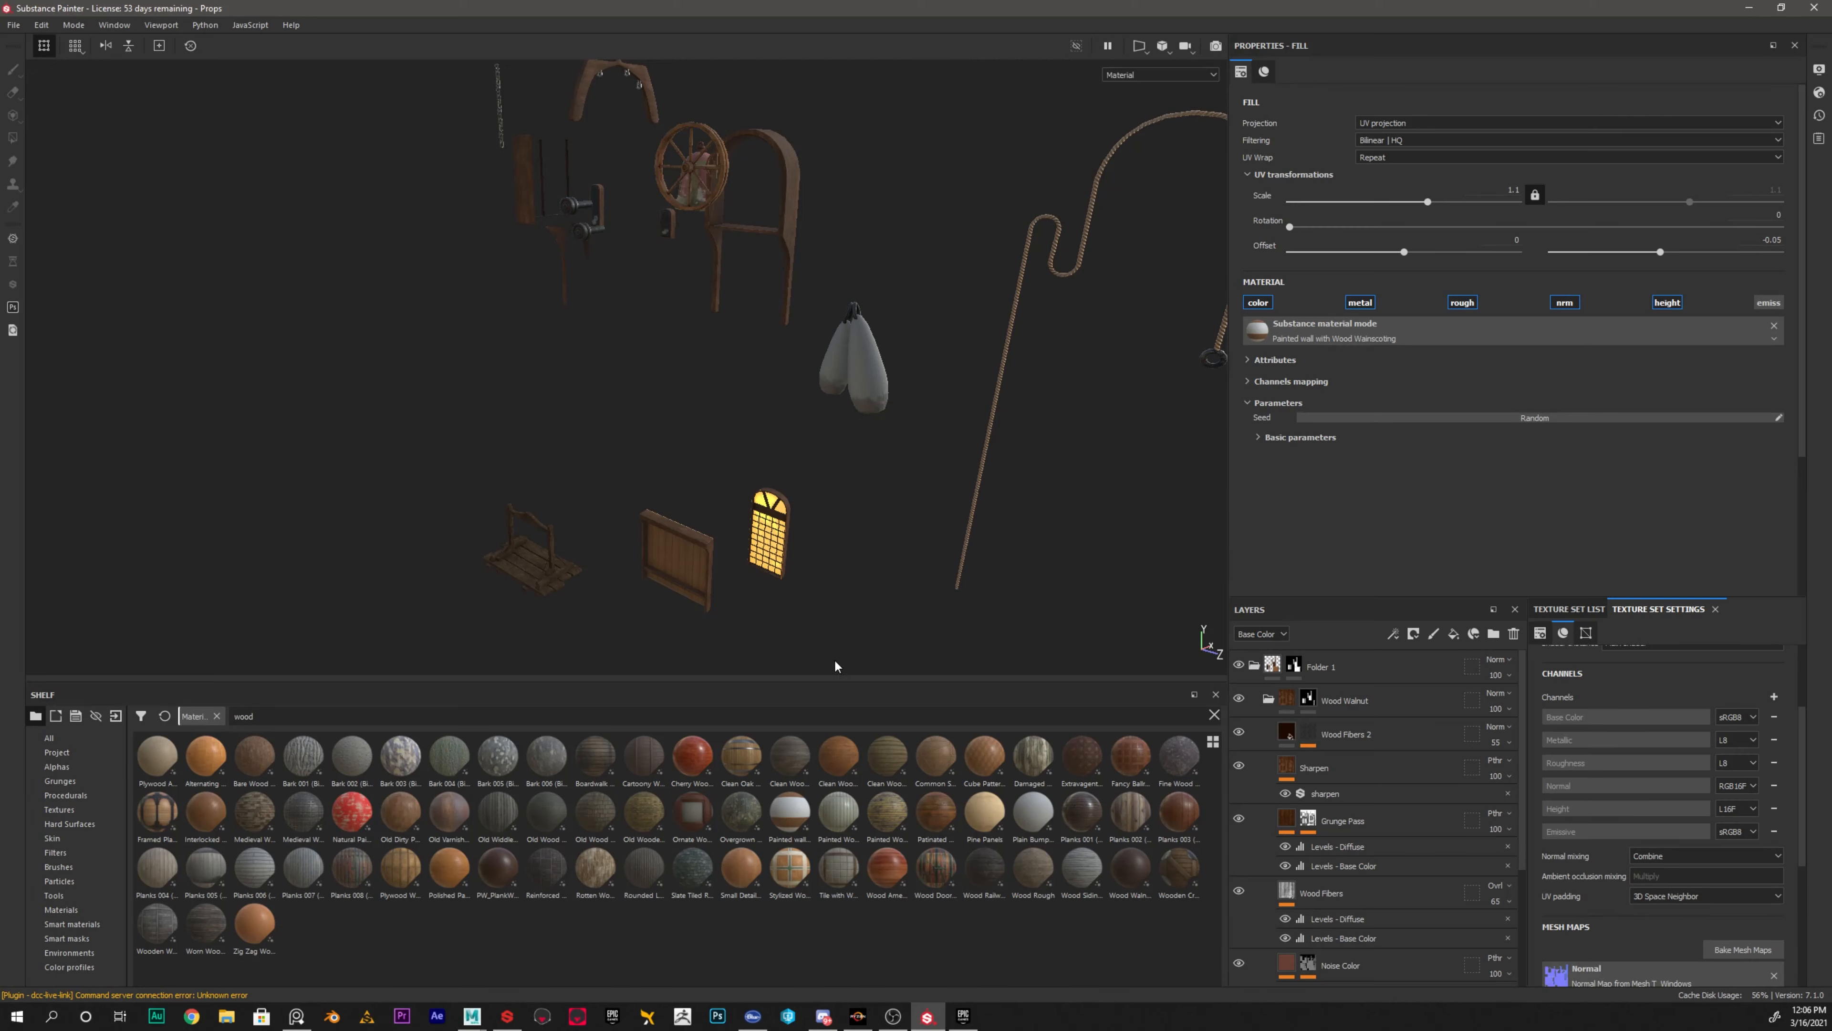
scroll(834, 621, up, 1)
scroll(857, 506, up, 2)
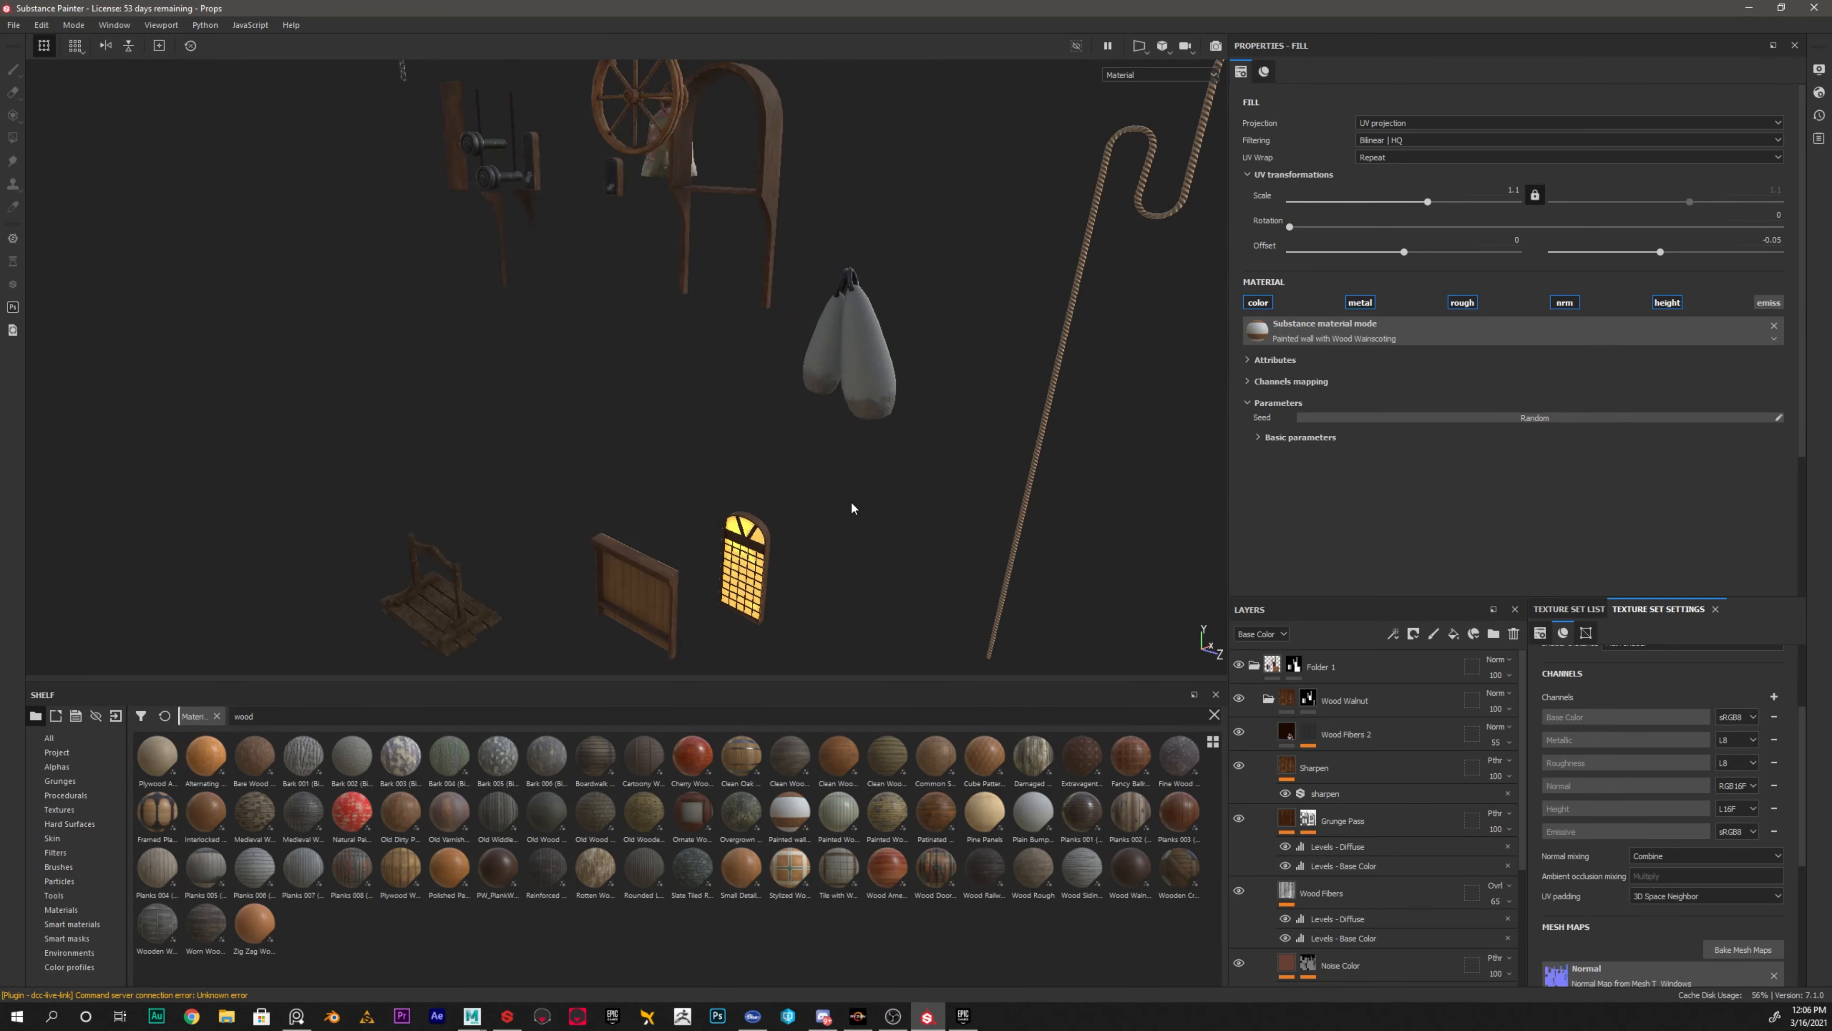
alt+drag(710, 499, 920, 397)
alt+middle_drag(920, 397, 854, 603)
scroll(859, 589, up, 3)
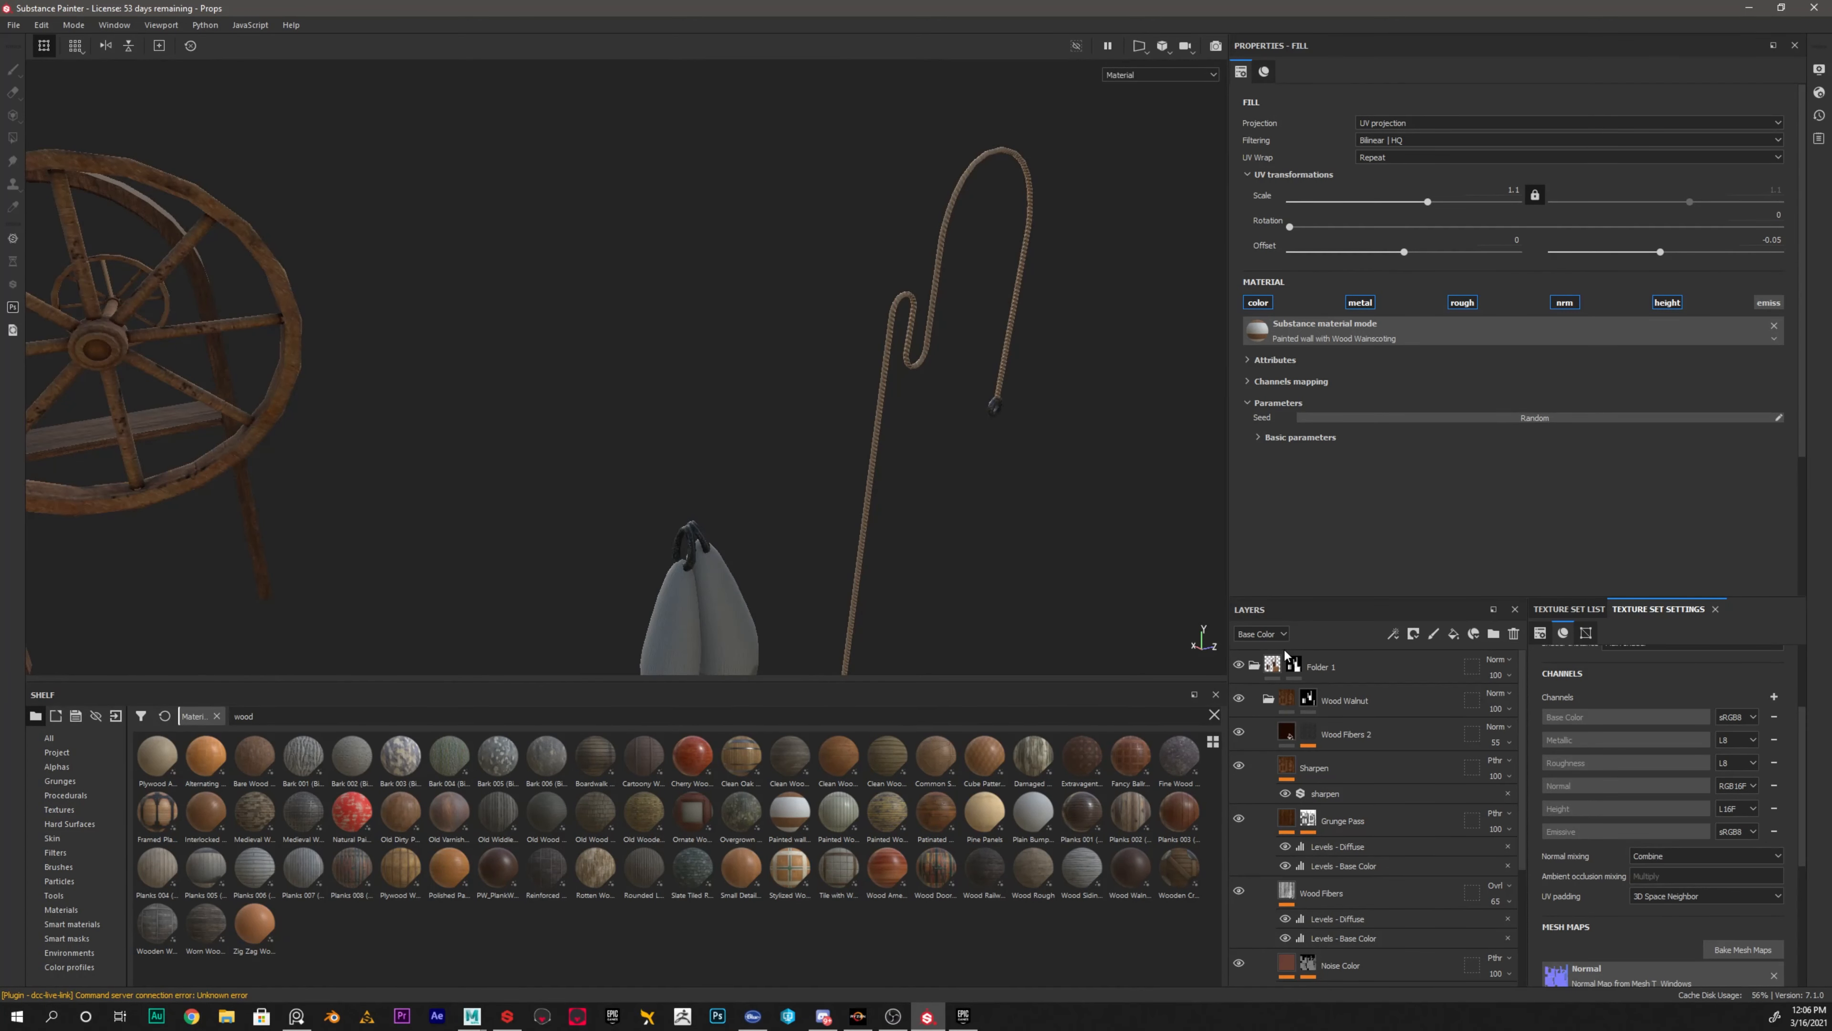
Collapse Folder 1 and search the materials library for "rope" to locate the Rope Manila material
click(1254, 666)
alt+drag(940, 404, 806, 401)
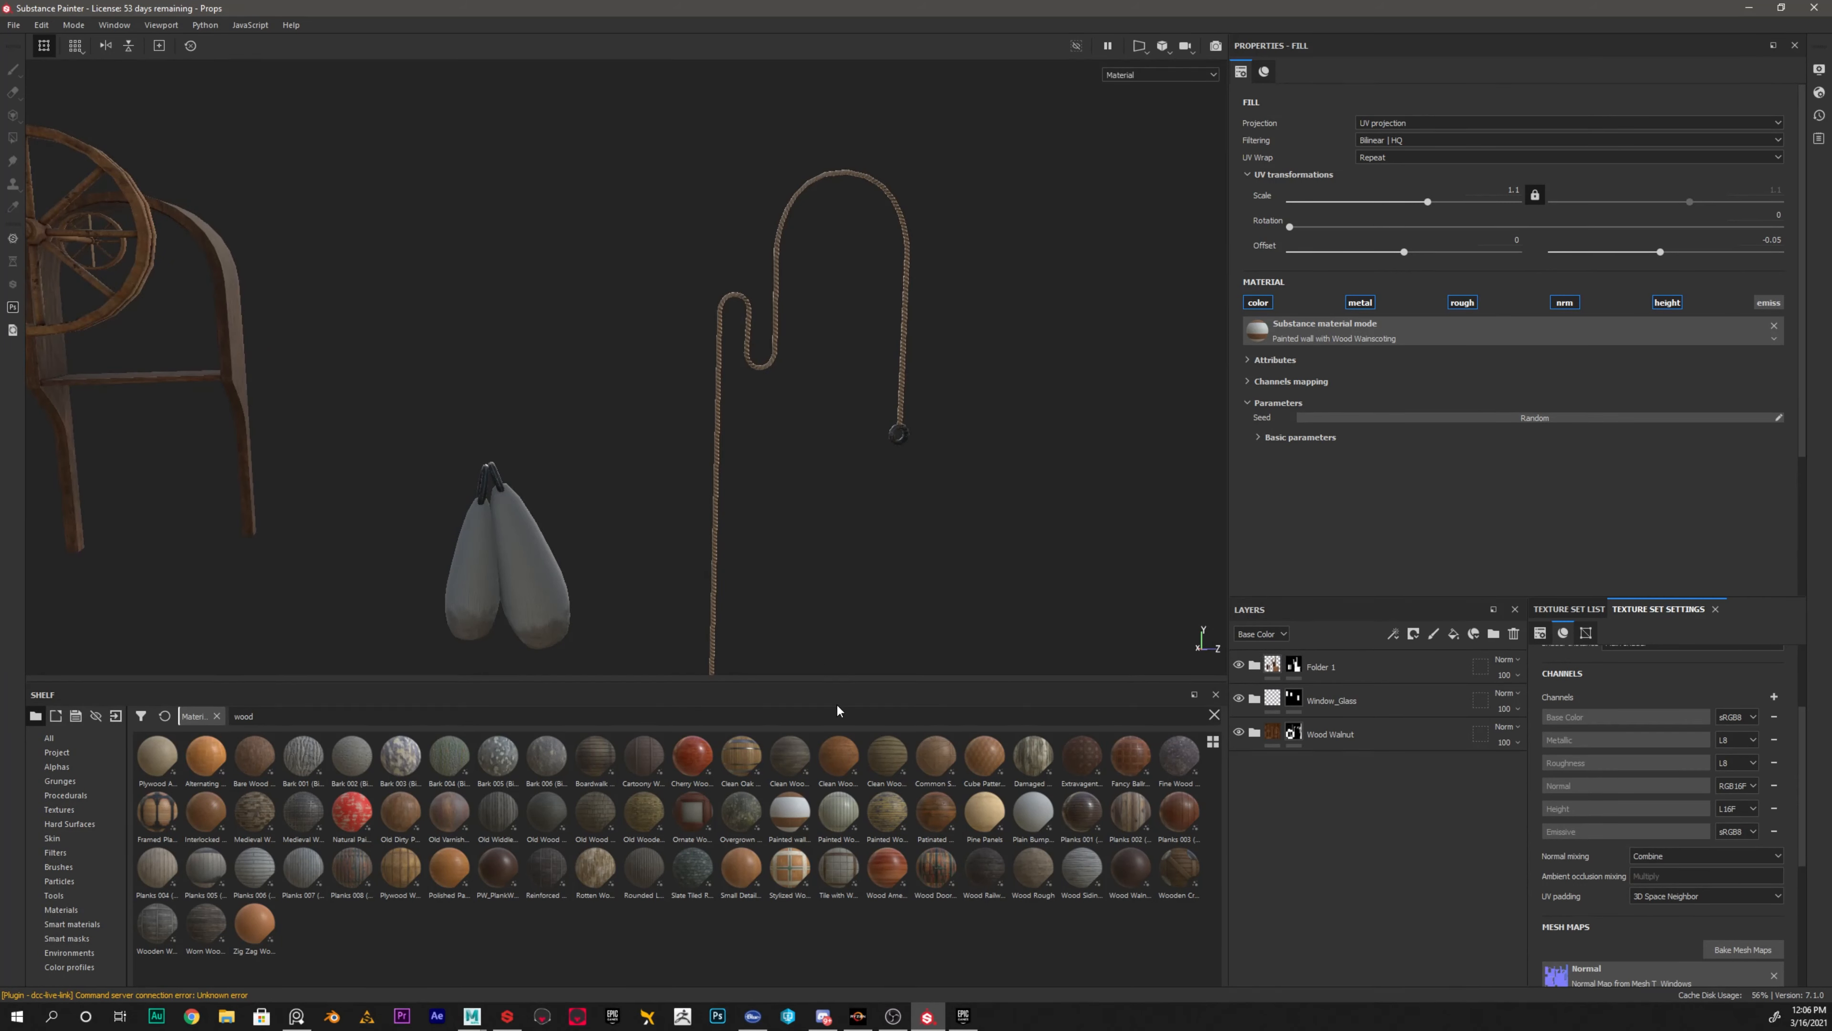
double_click(229, 714)
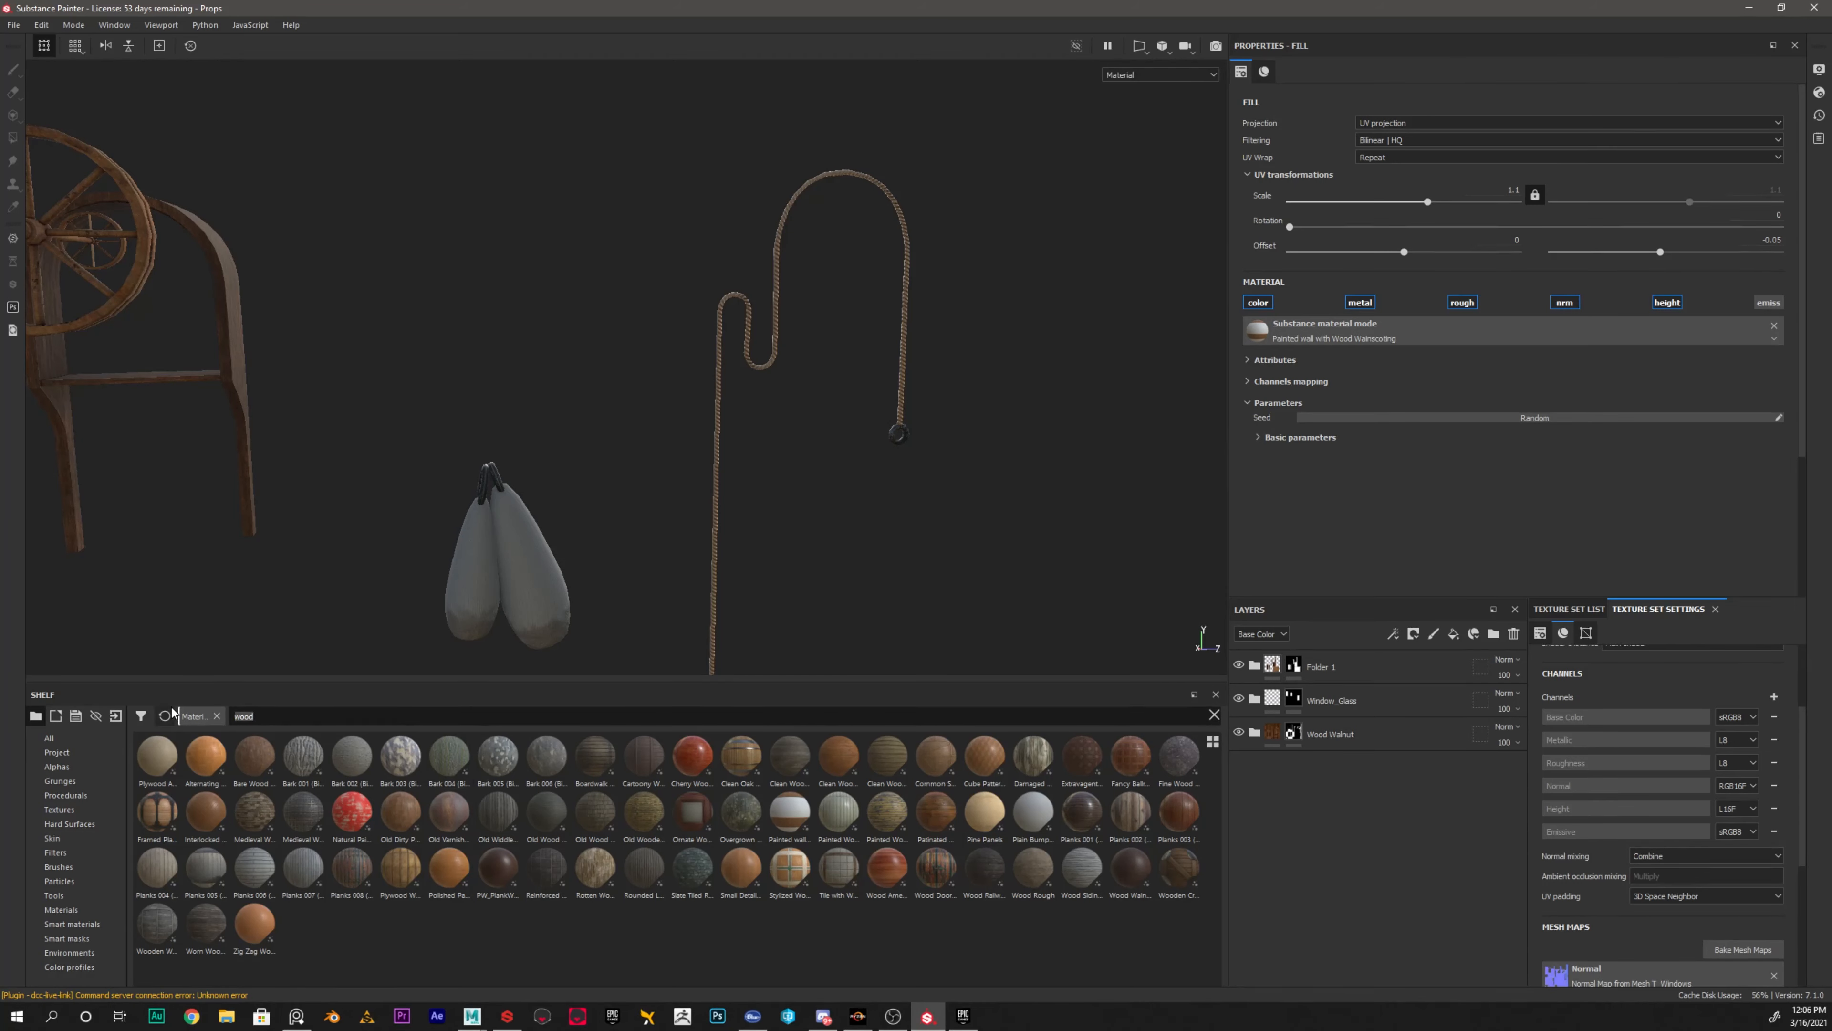
text(rope)
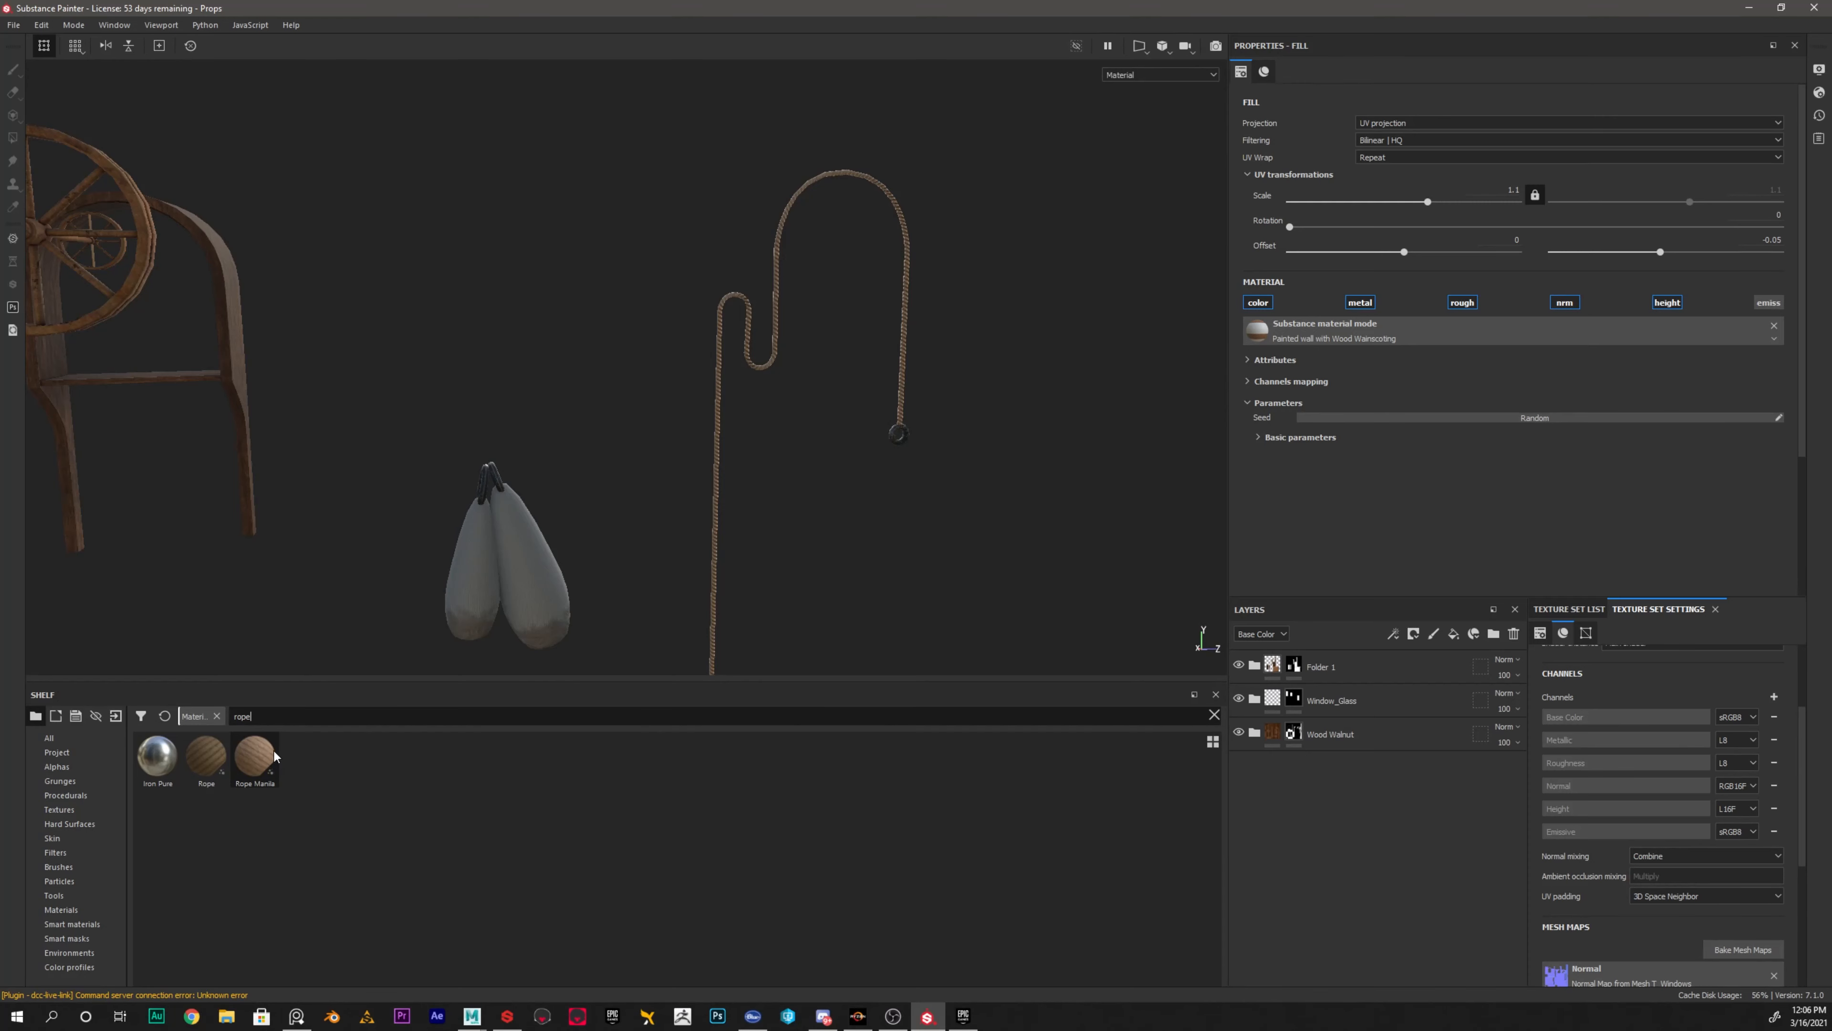
mouse_move(264, 774)
Switch to the T_Lodge_Lift texture set and open the fill settings of its Rope Manila layer
scroll(888, 368, down, 3)
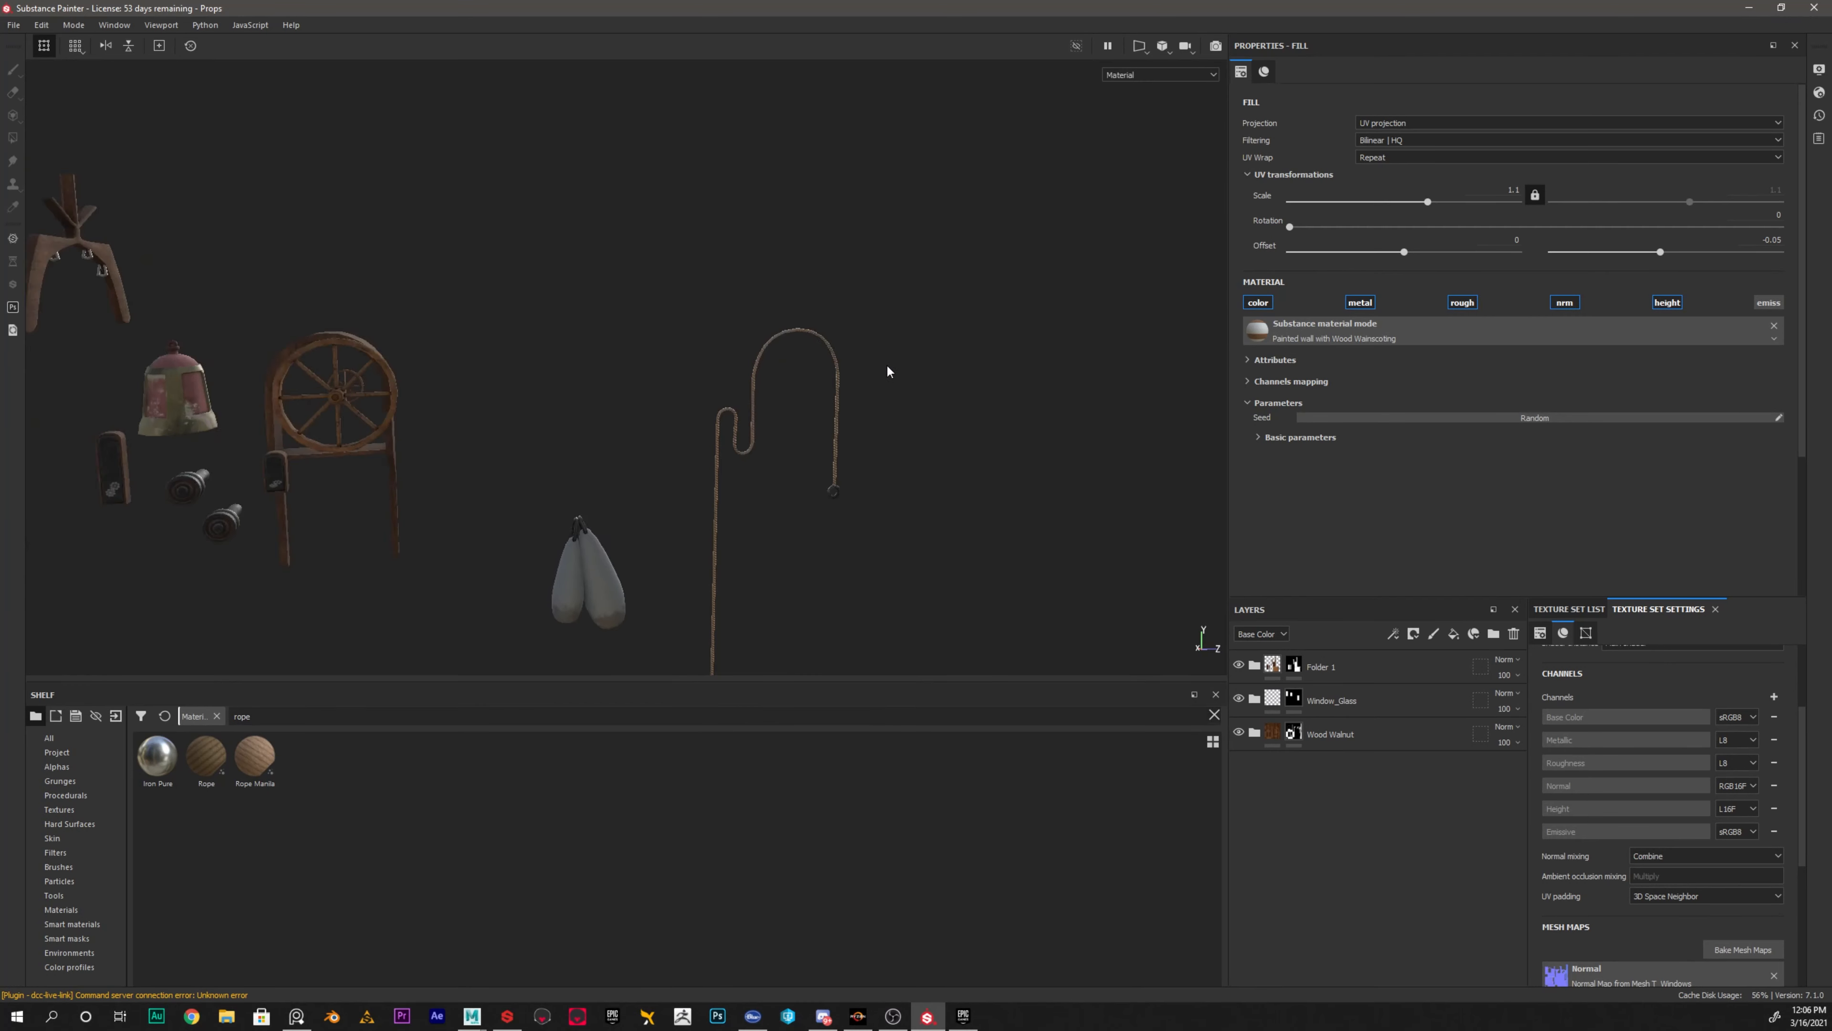
scroll(888, 368, up, 5)
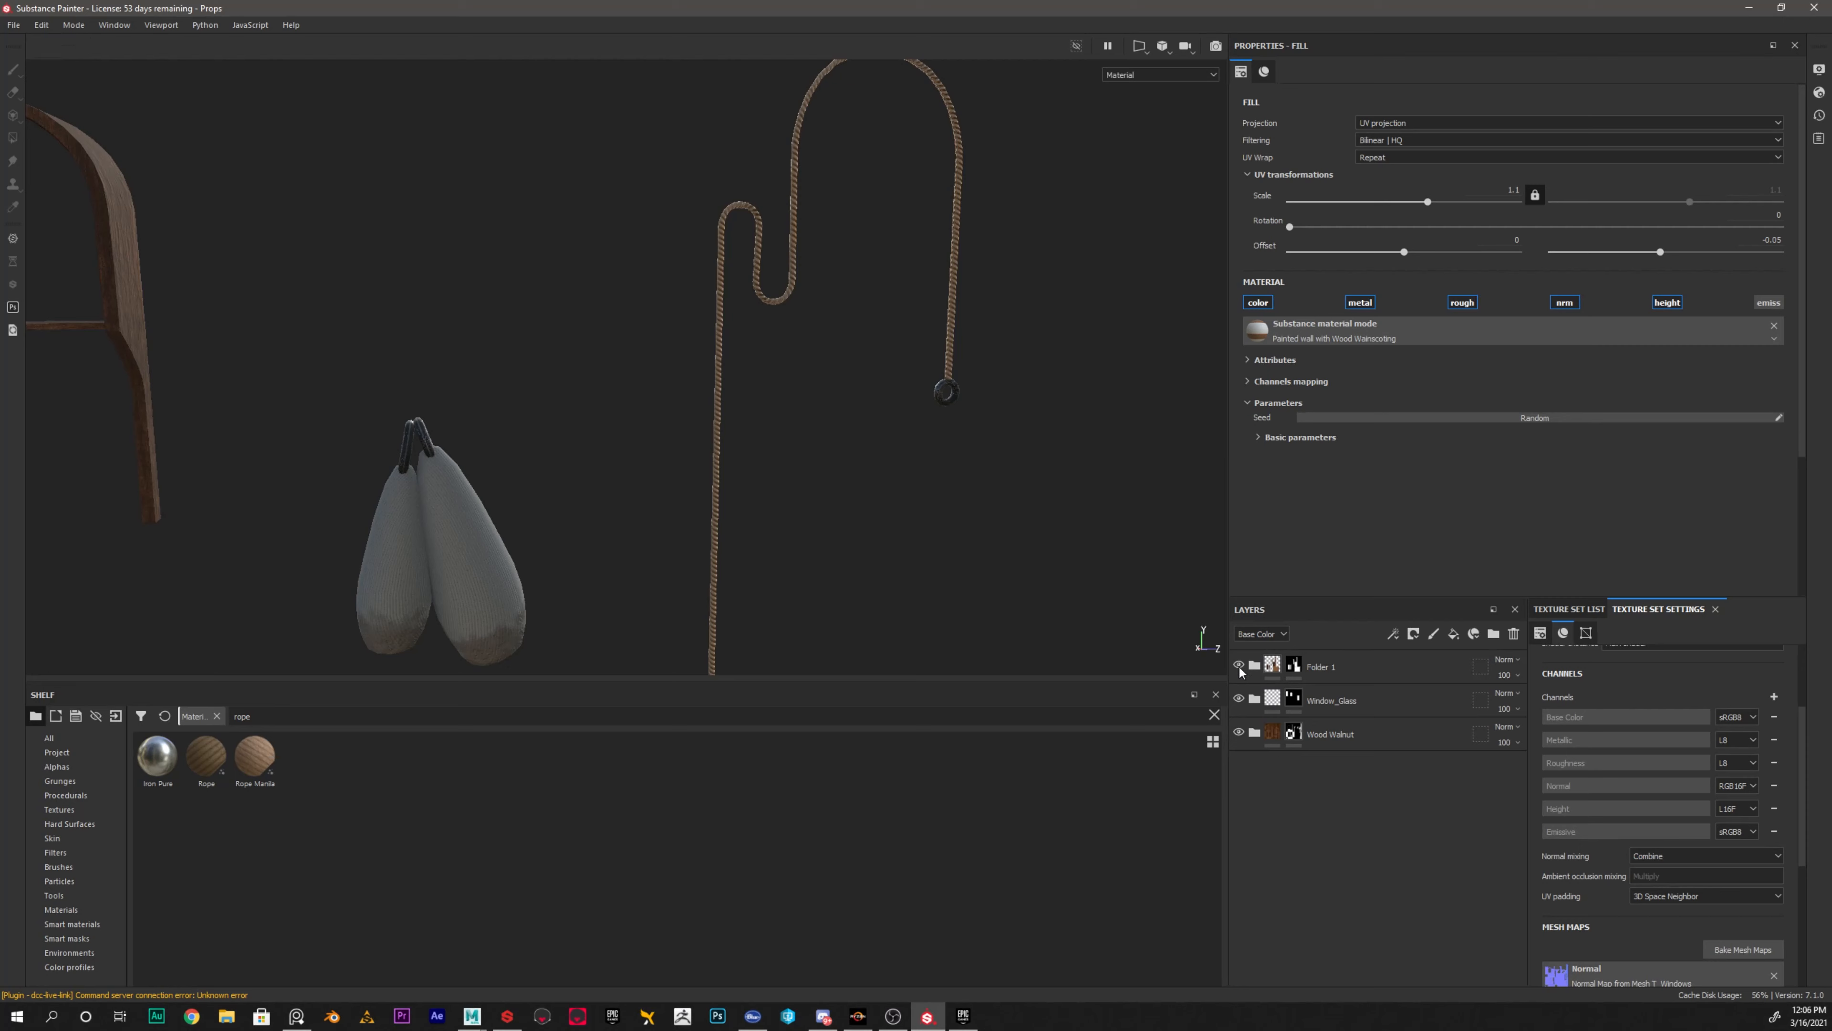
click(1239, 732)
click(1569, 609)
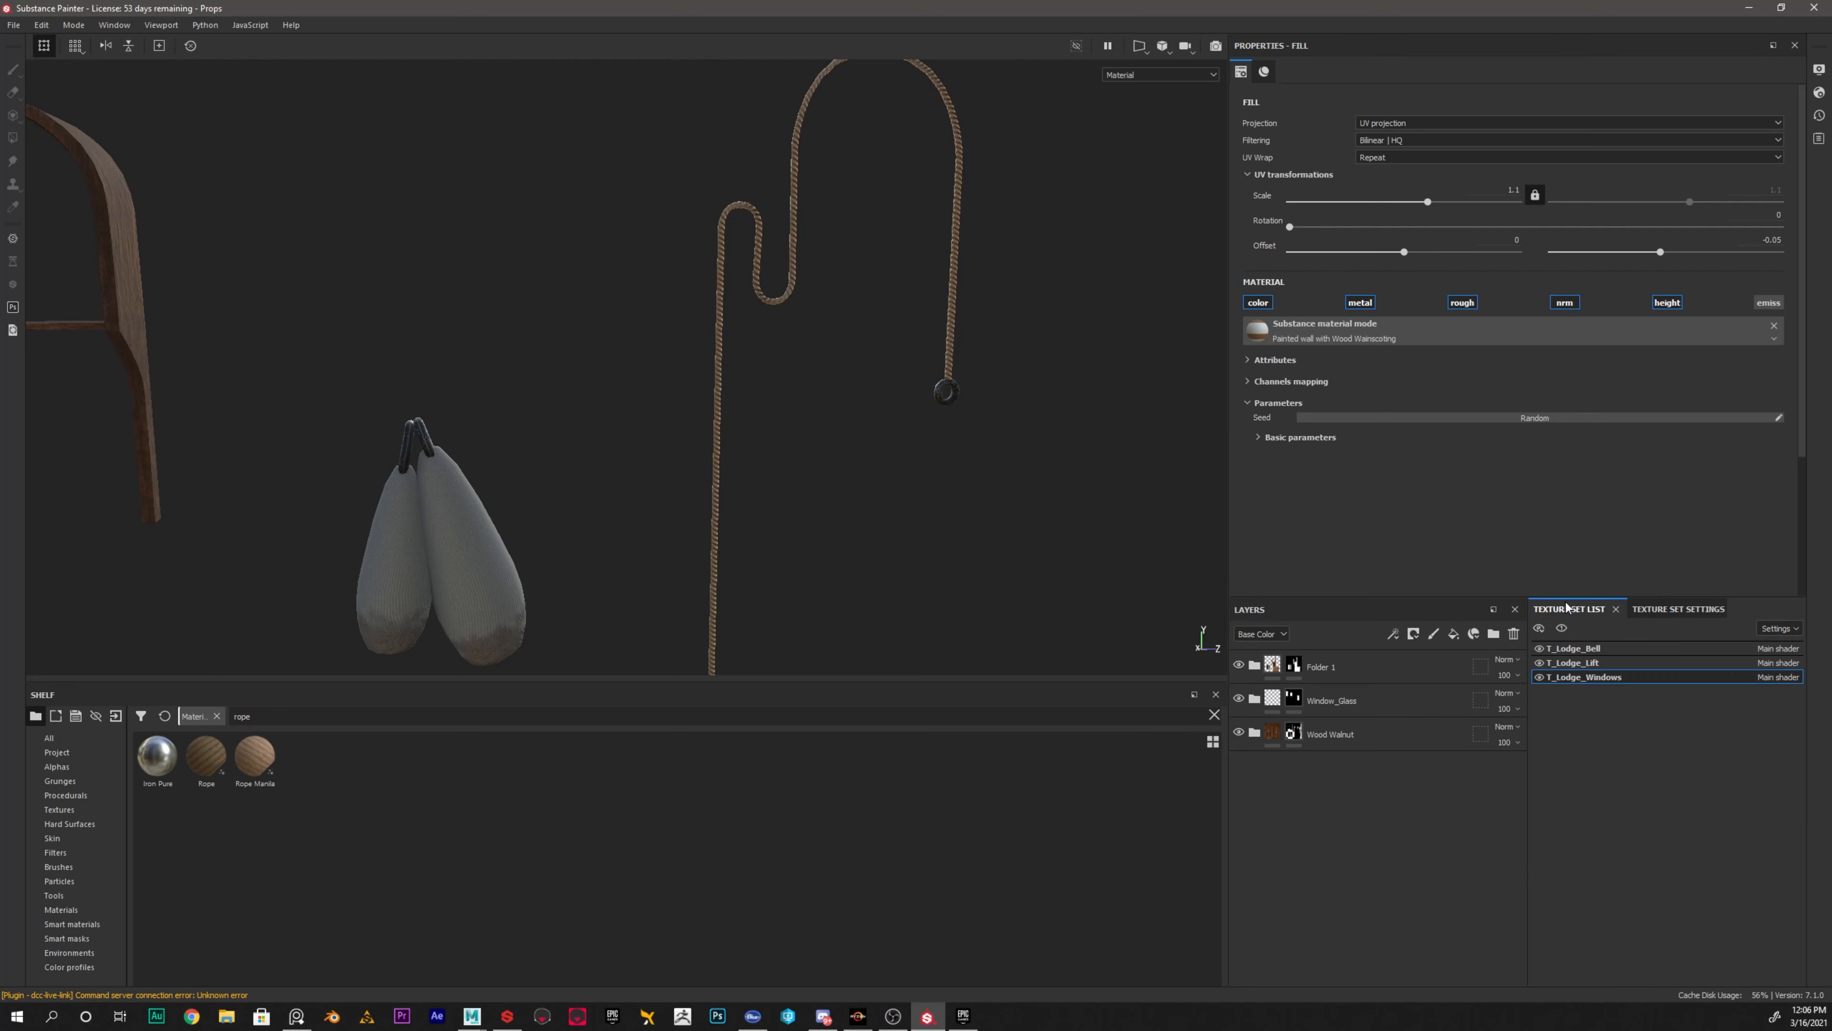
click(1575, 664)
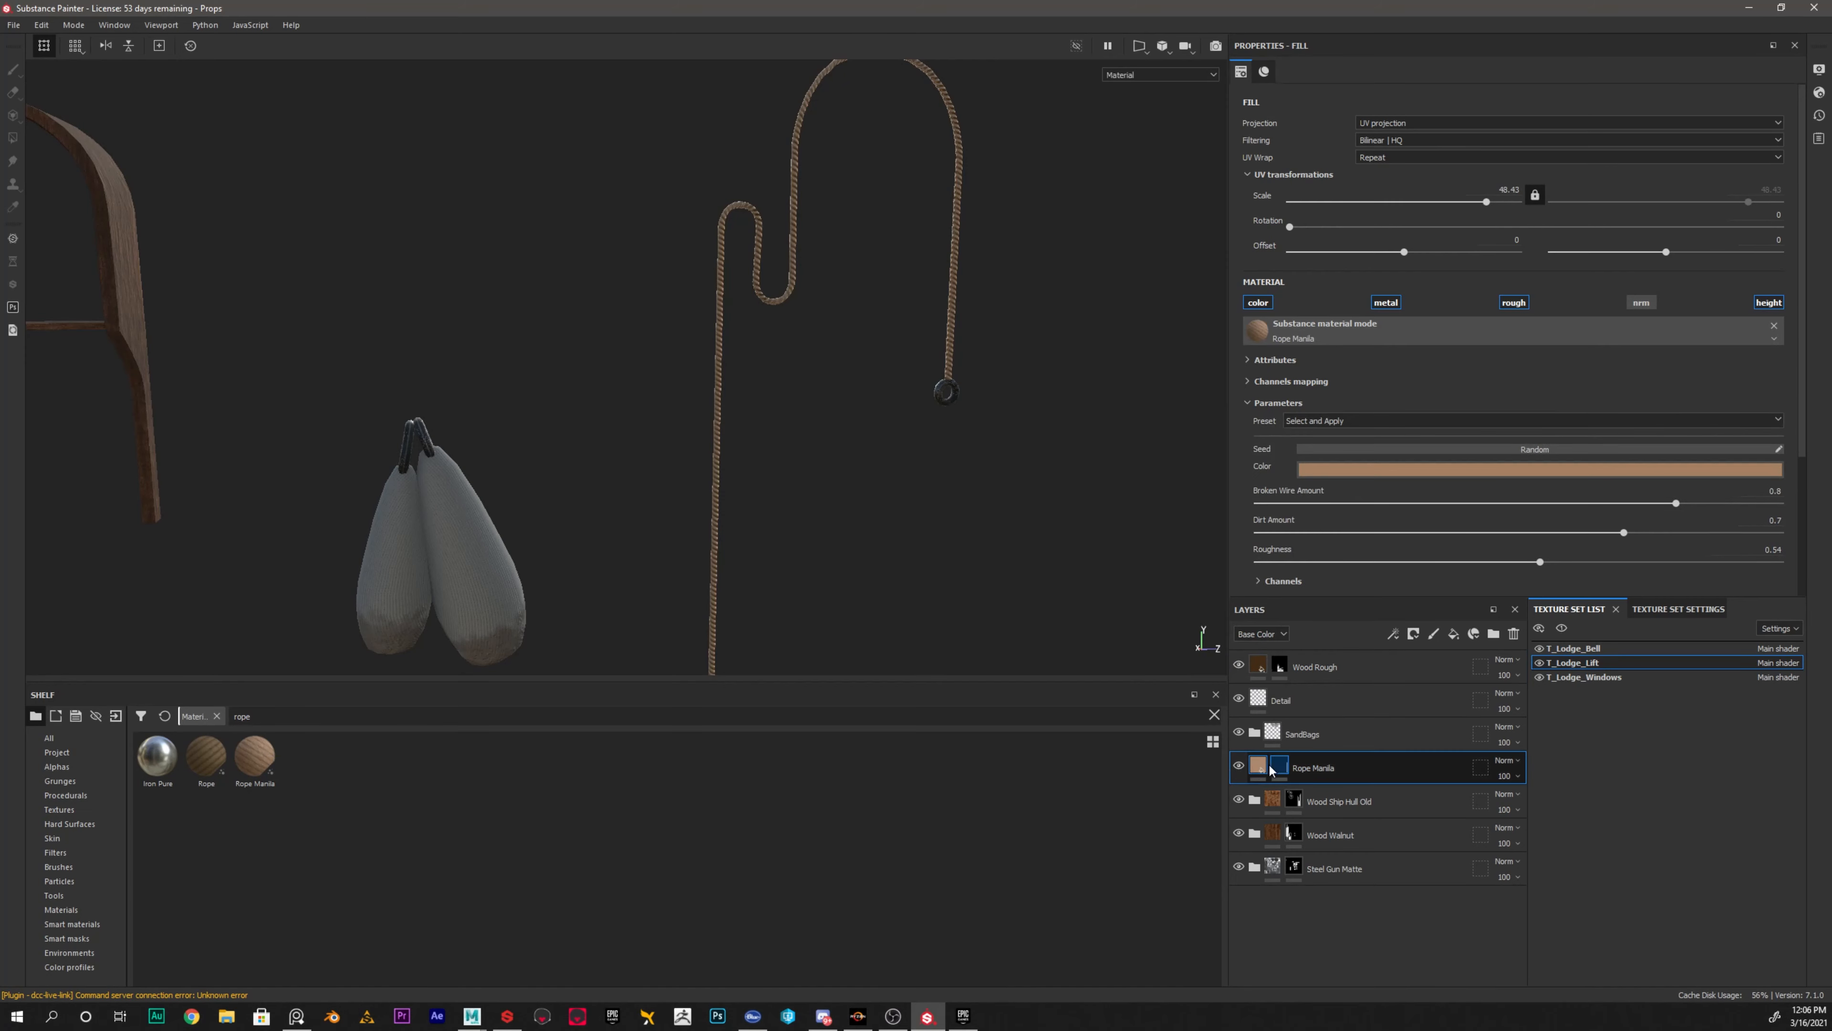
middle_drag(1048, 165, 989, 289)
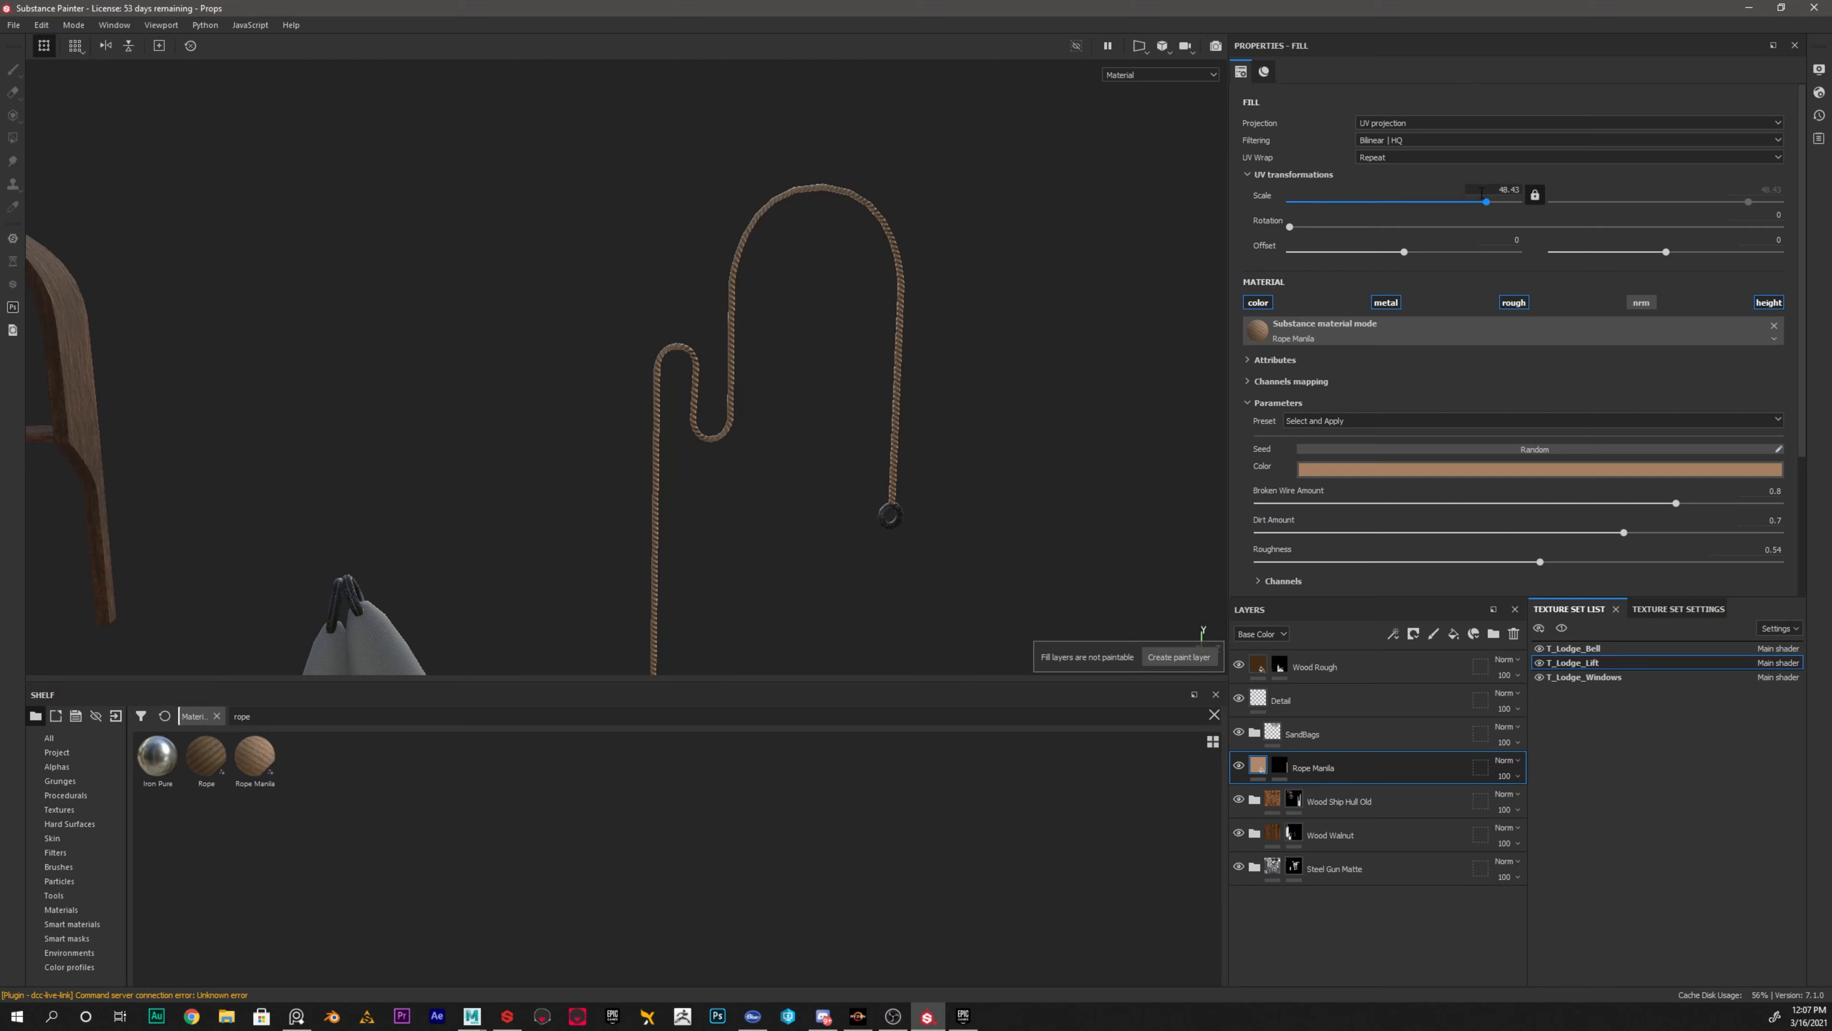
Set the Rope Manila layer's UV scale to 1 and examine the texture along the rope
drag(1486, 204, 1553, 193)
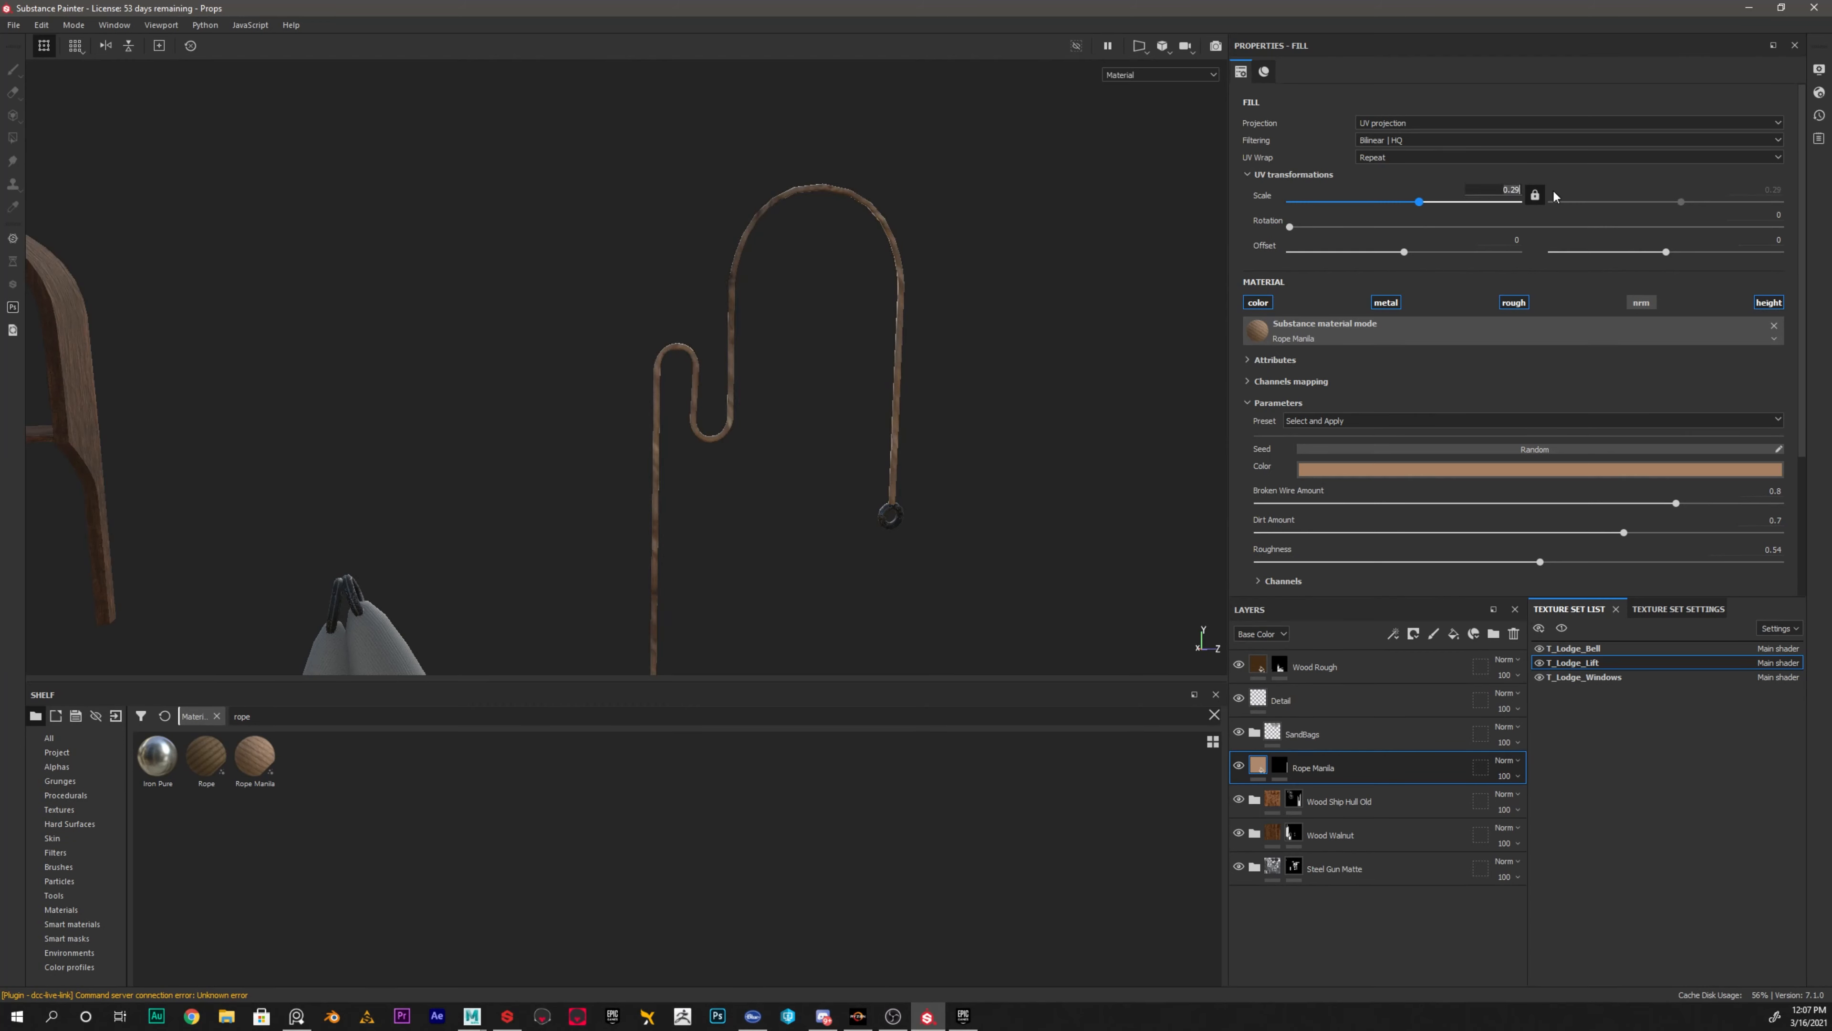
text(1)
key(Return)
scroll(709, 399, down, 1)
scroll(709, 405, down, 1)
scroll(686, 438, up, 4)
alt+middle_drag(687, 438, 736, 392)
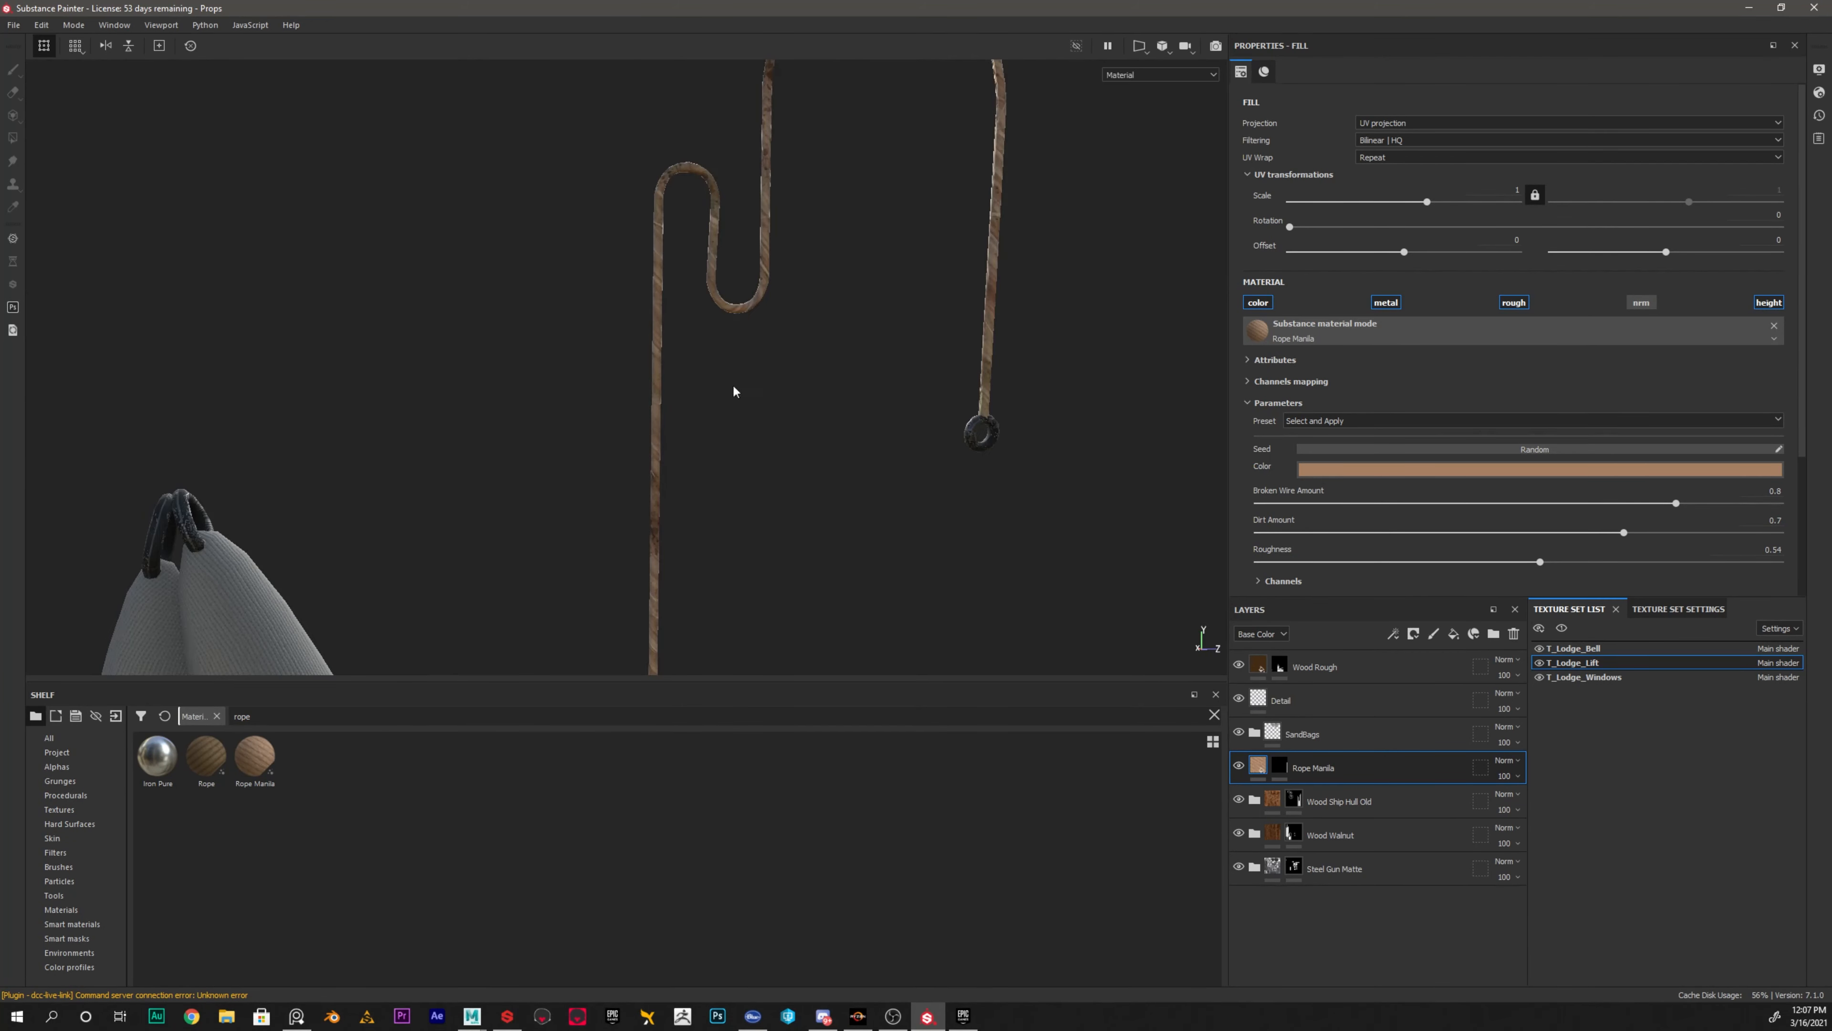
alt+middle_drag(810, 279, 677, 343)
scroll(782, 440, up, 3)
alt+middle_drag(819, 238, 795, 516)
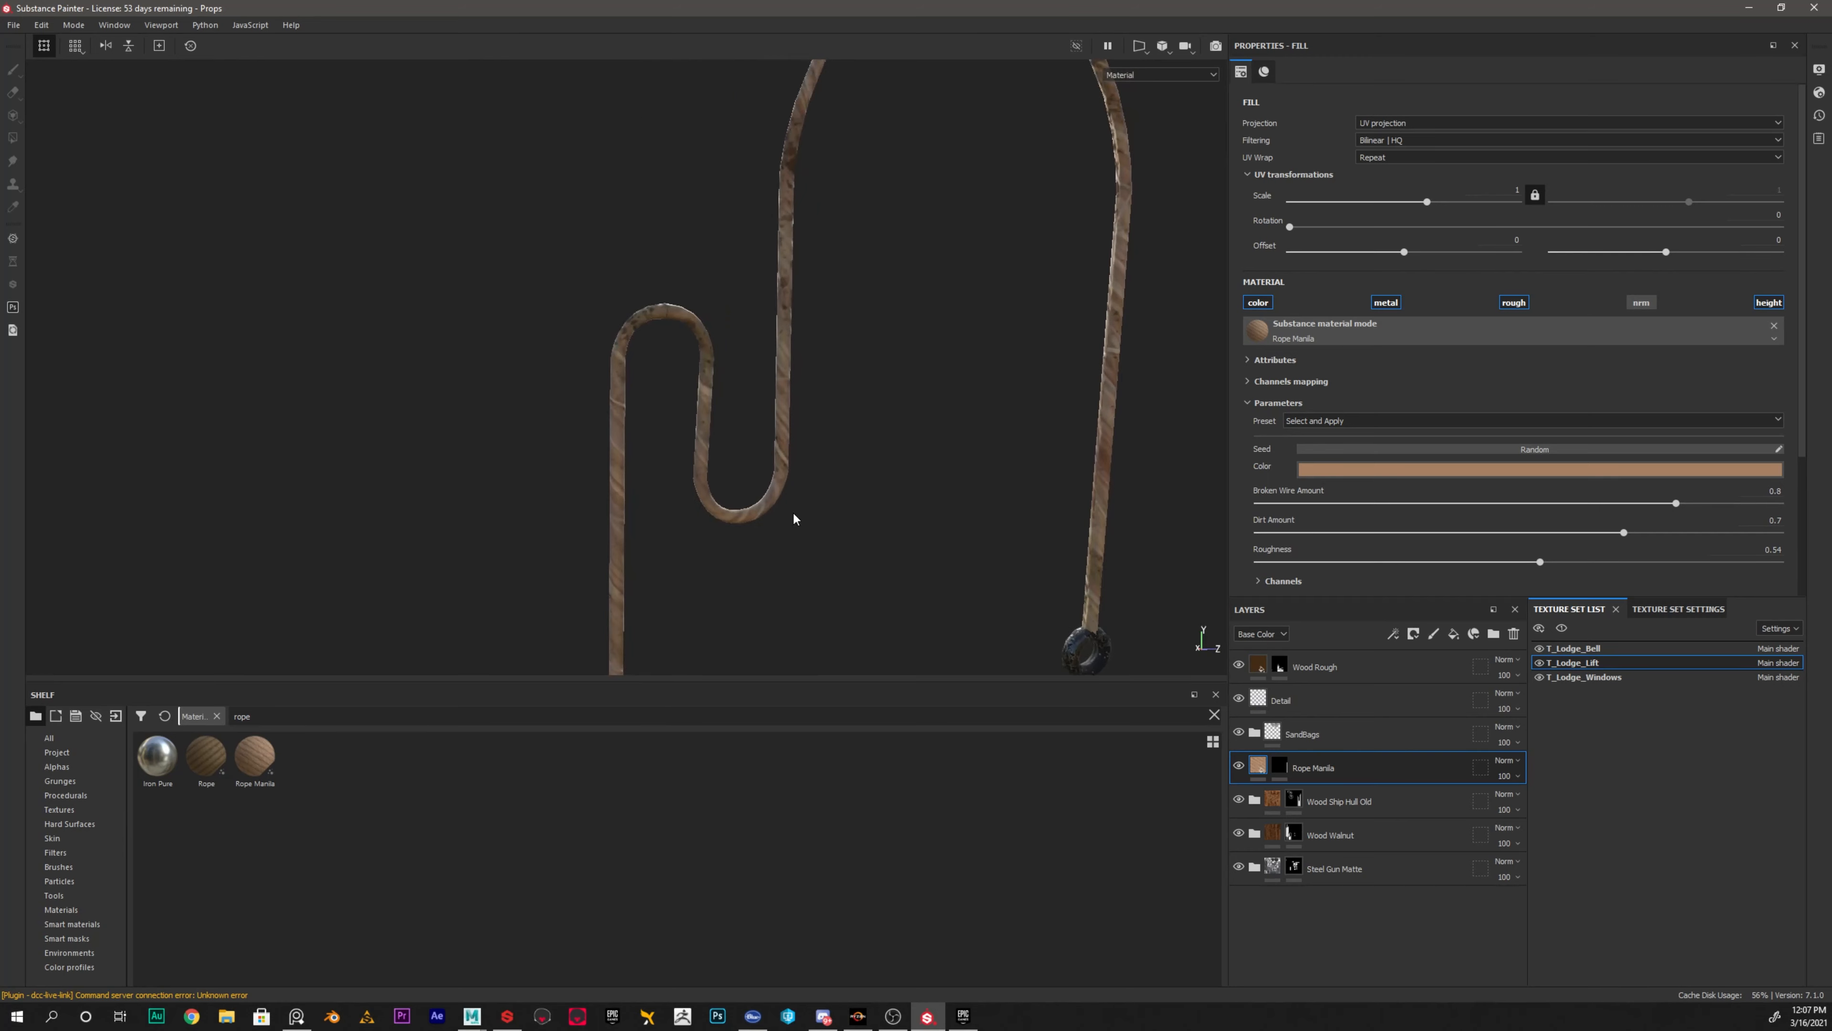
Increase the Rope Manila layer's UV scale to about 28.17 so the strands repeat tightly along the rope
alt+middle_drag(877, 249, 872, 412)
scroll(872, 413, down, 1)
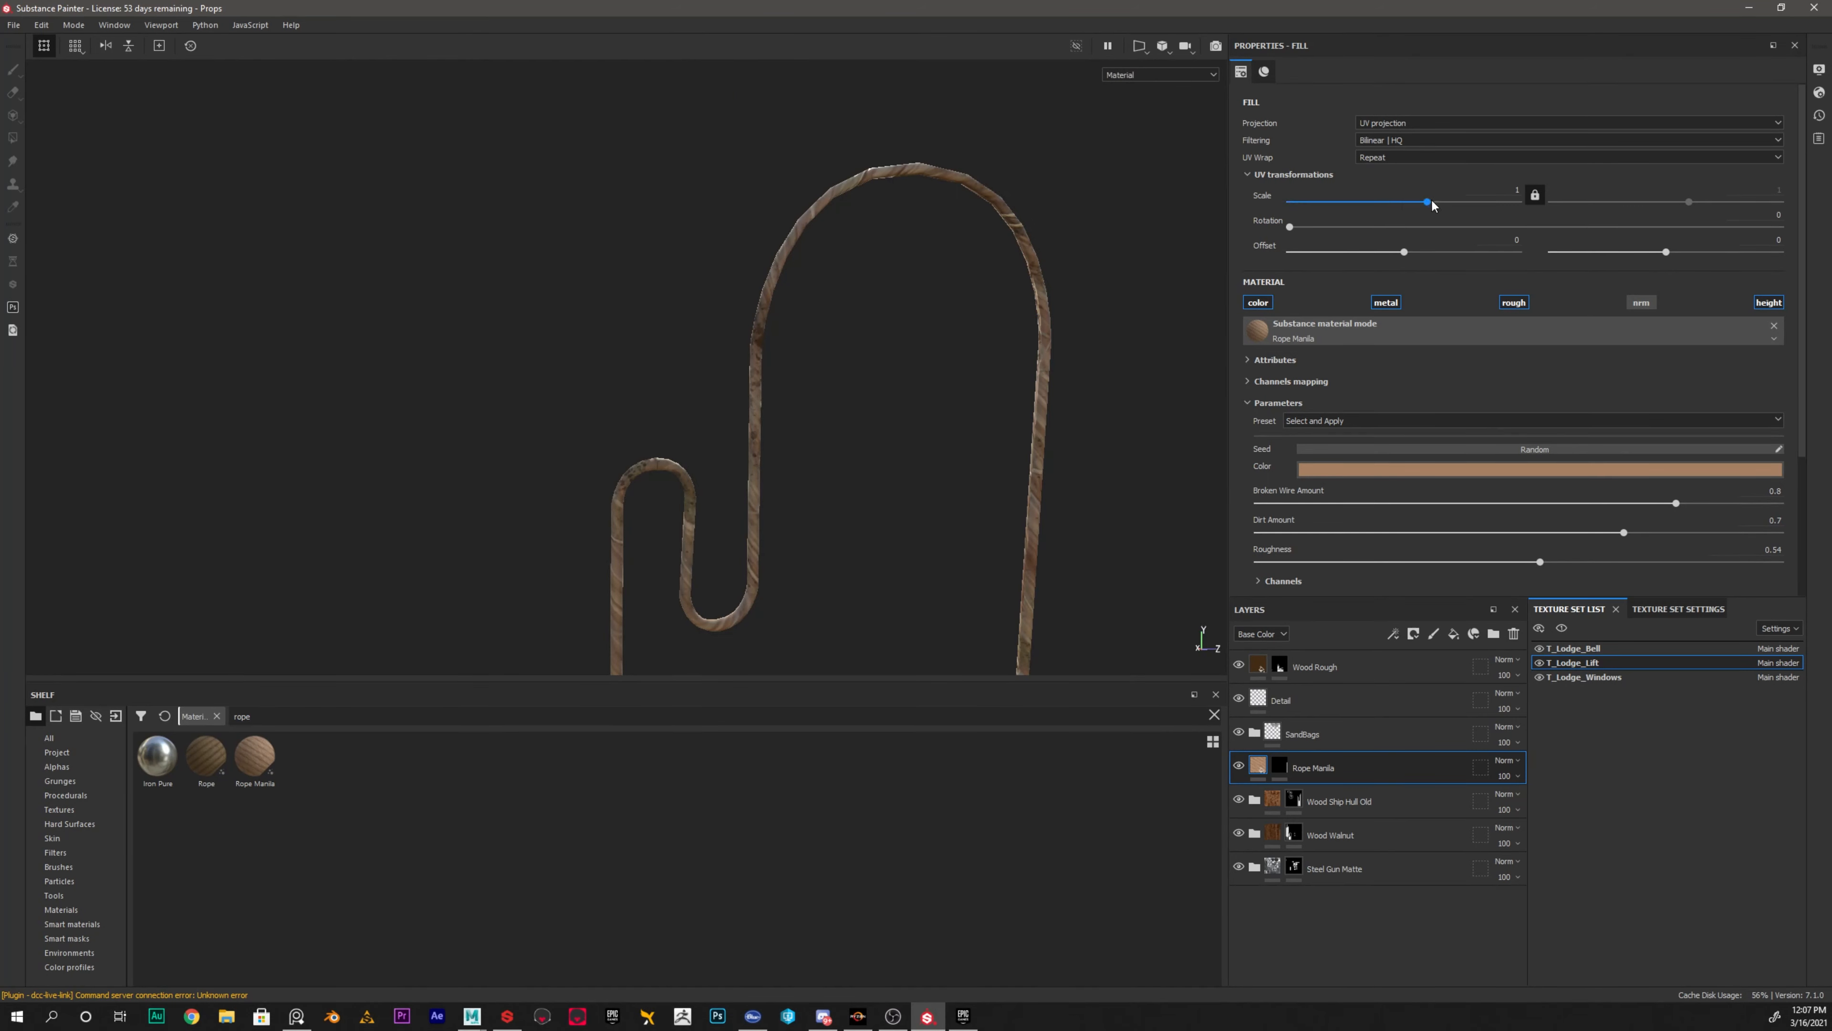
drag(1432, 206, 1480, 205)
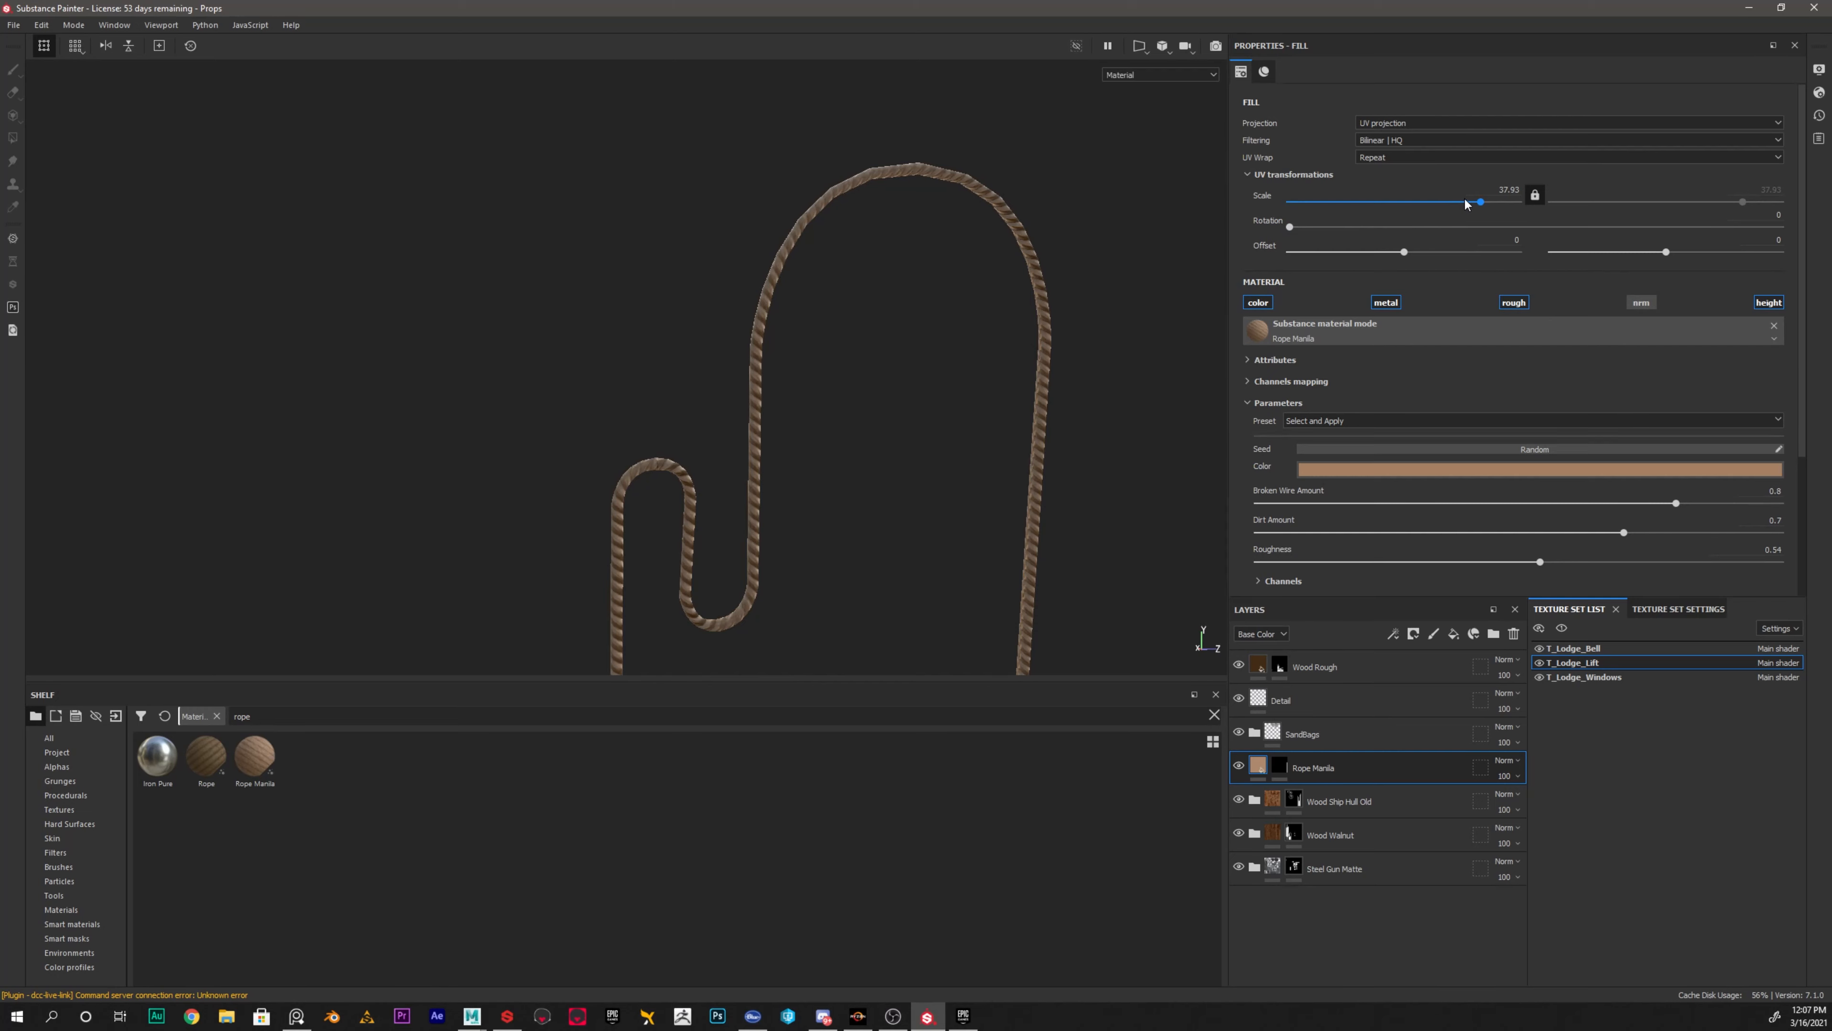
drag(1478, 206, 1473, 203)
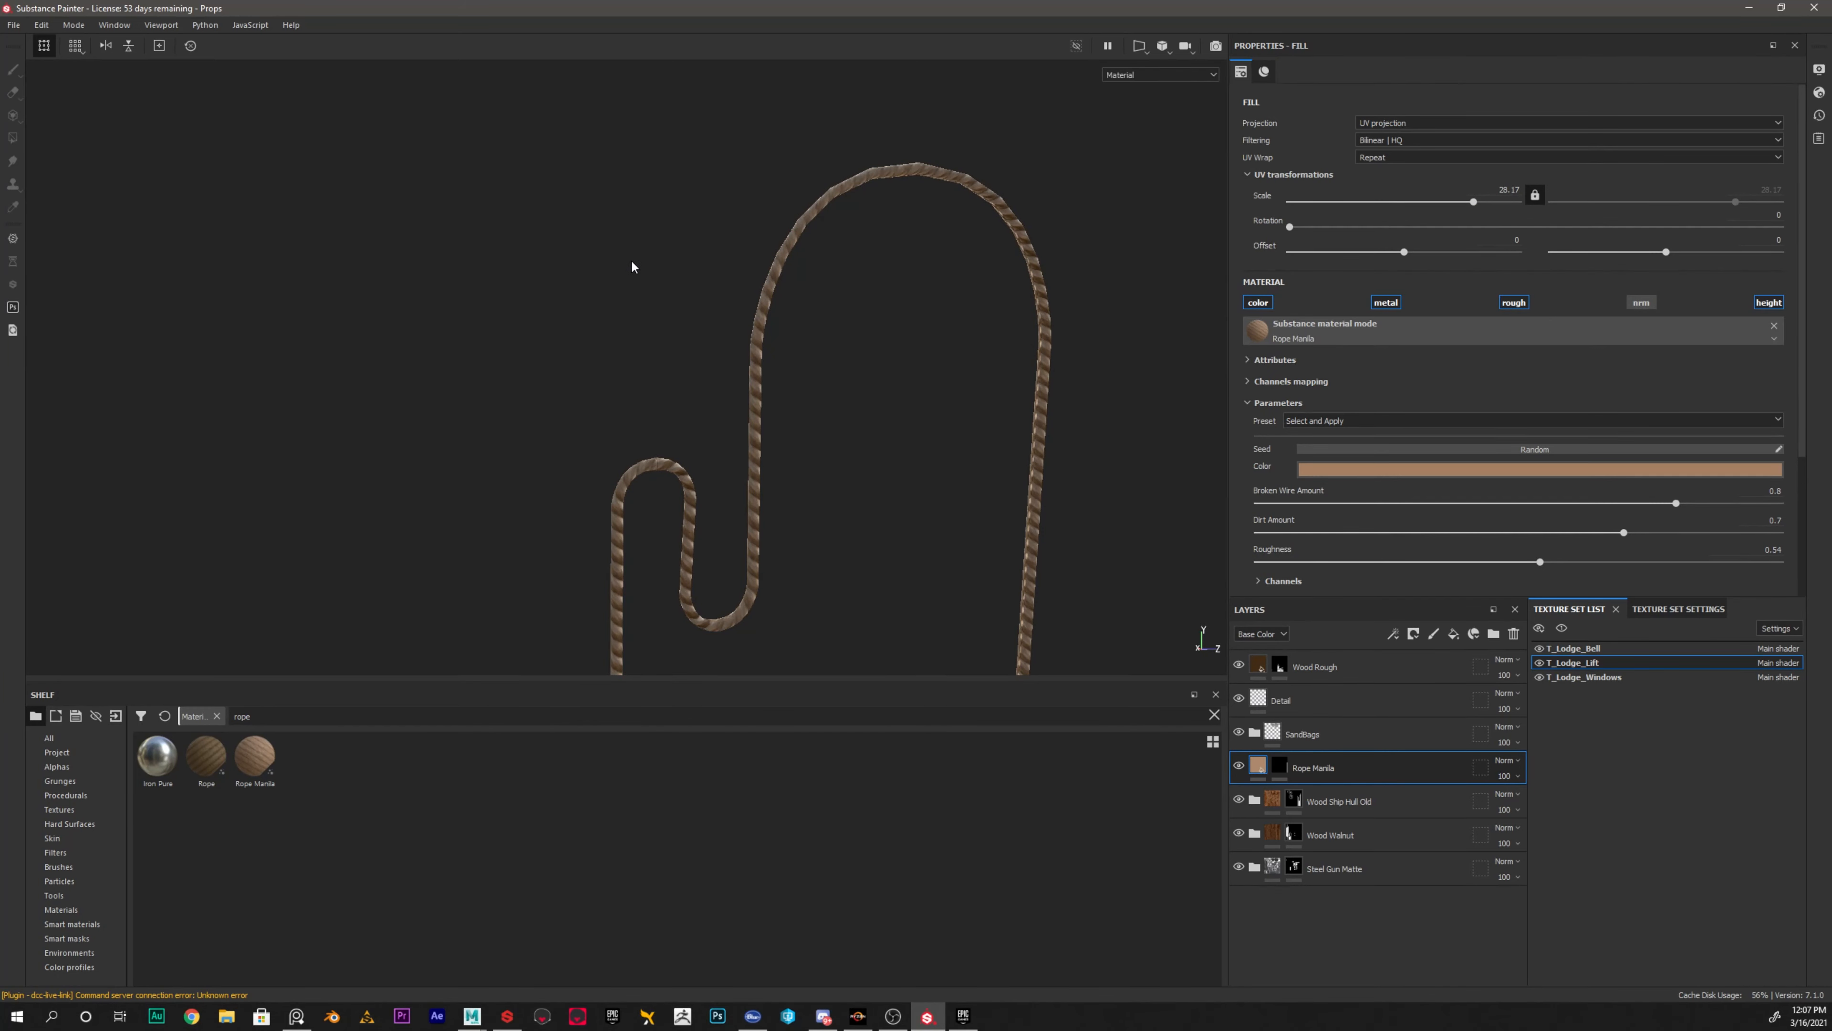
Inspect the rope strips in the 2D UV layout and return to the 3D view
key(F2)
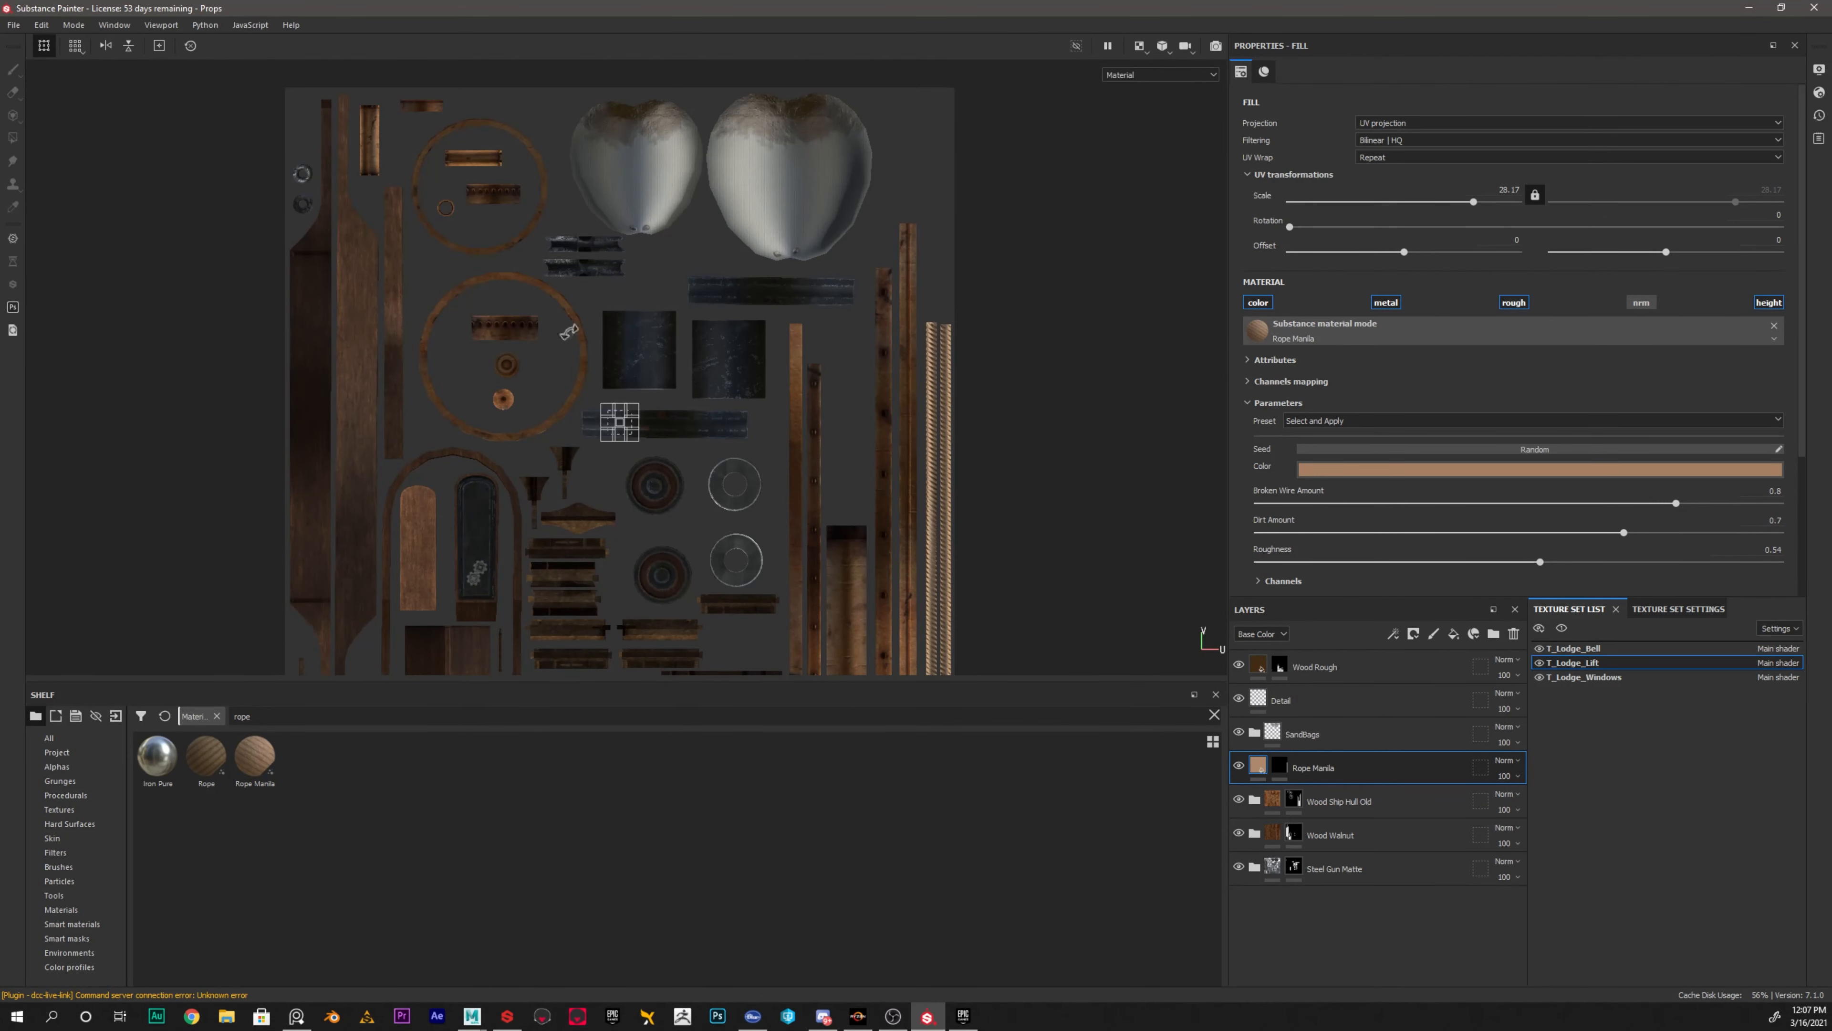
scroll(935, 291, up, 6)
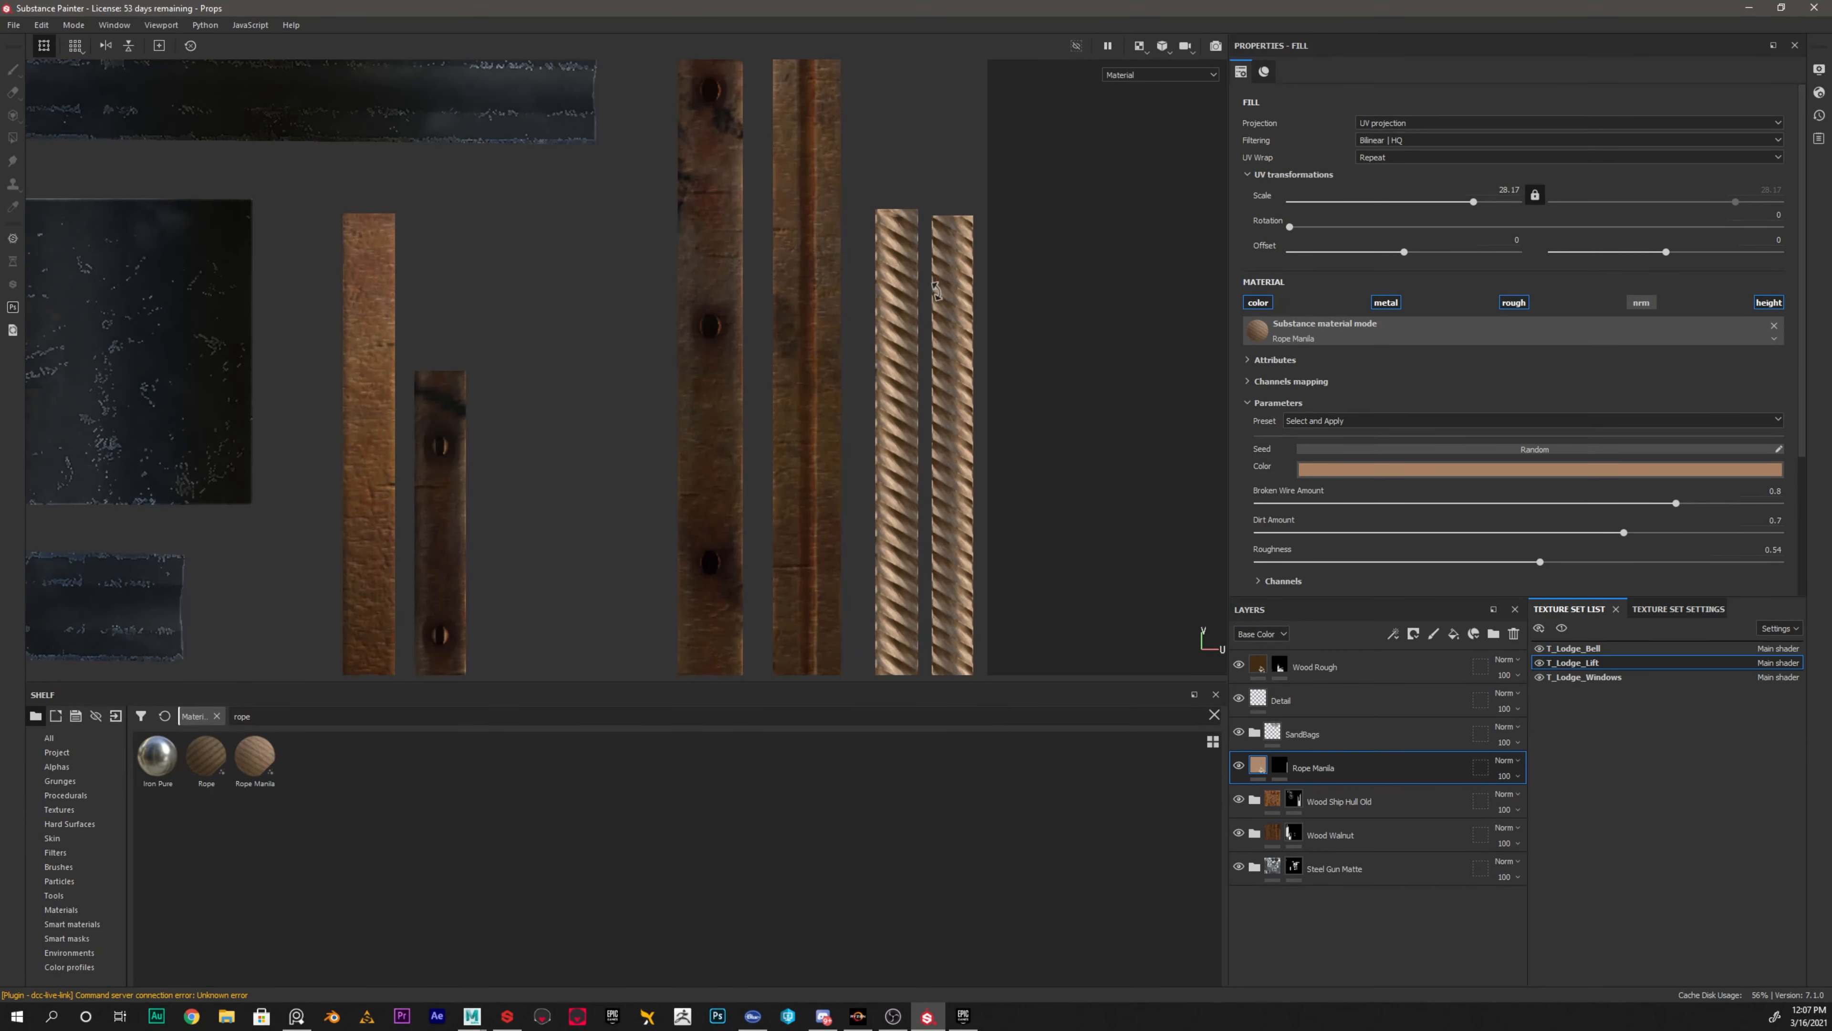
mouse_move(1294, 232)
mouse_down()
mouse_move(1445, 254)
mouse_move(1291, 247)
mouse_up()
scroll(732, 382, up, 3)
scroll(735, 307, down, 10)
middle_drag(576, 310, 779, 335)
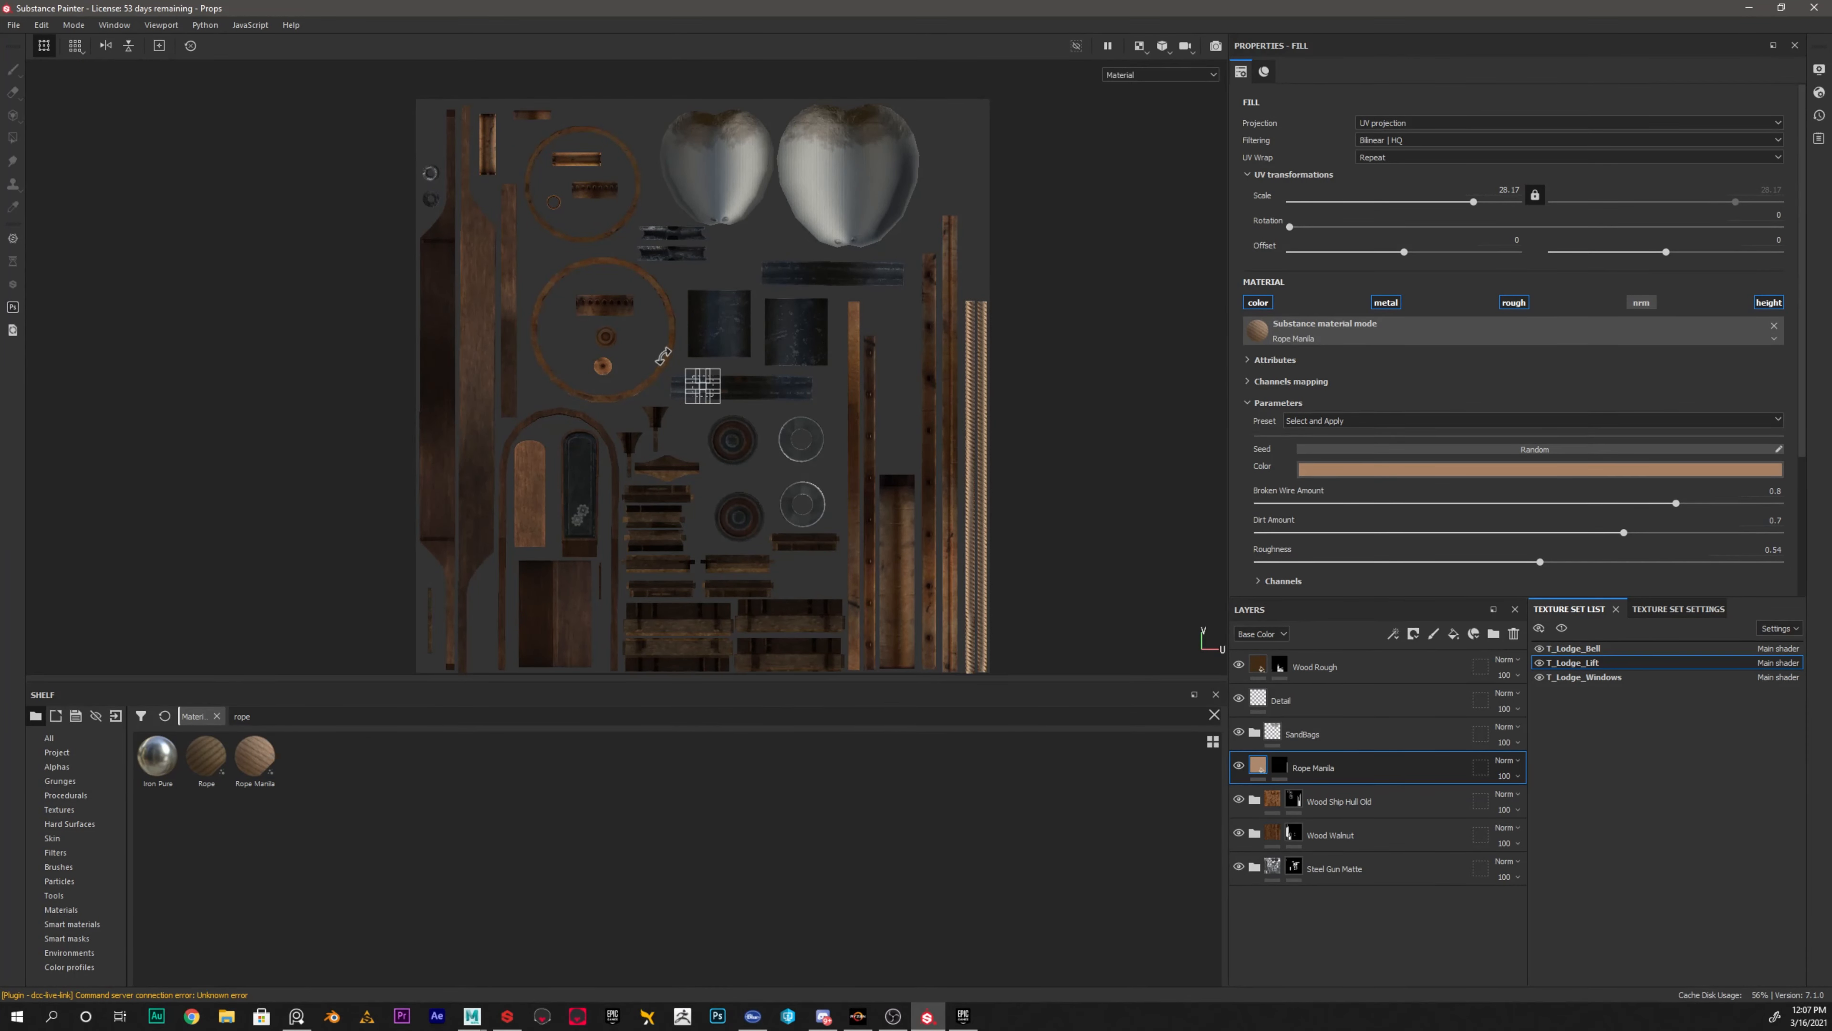
key(F2)
Bring the sandbags into view, hide and reshow the SandBags folder, and expand it to see its layers
alt+middle_drag(875, 601, 1026, 487)
scroll(340, 495, down, 2)
scroll(381, 560, up, 2)
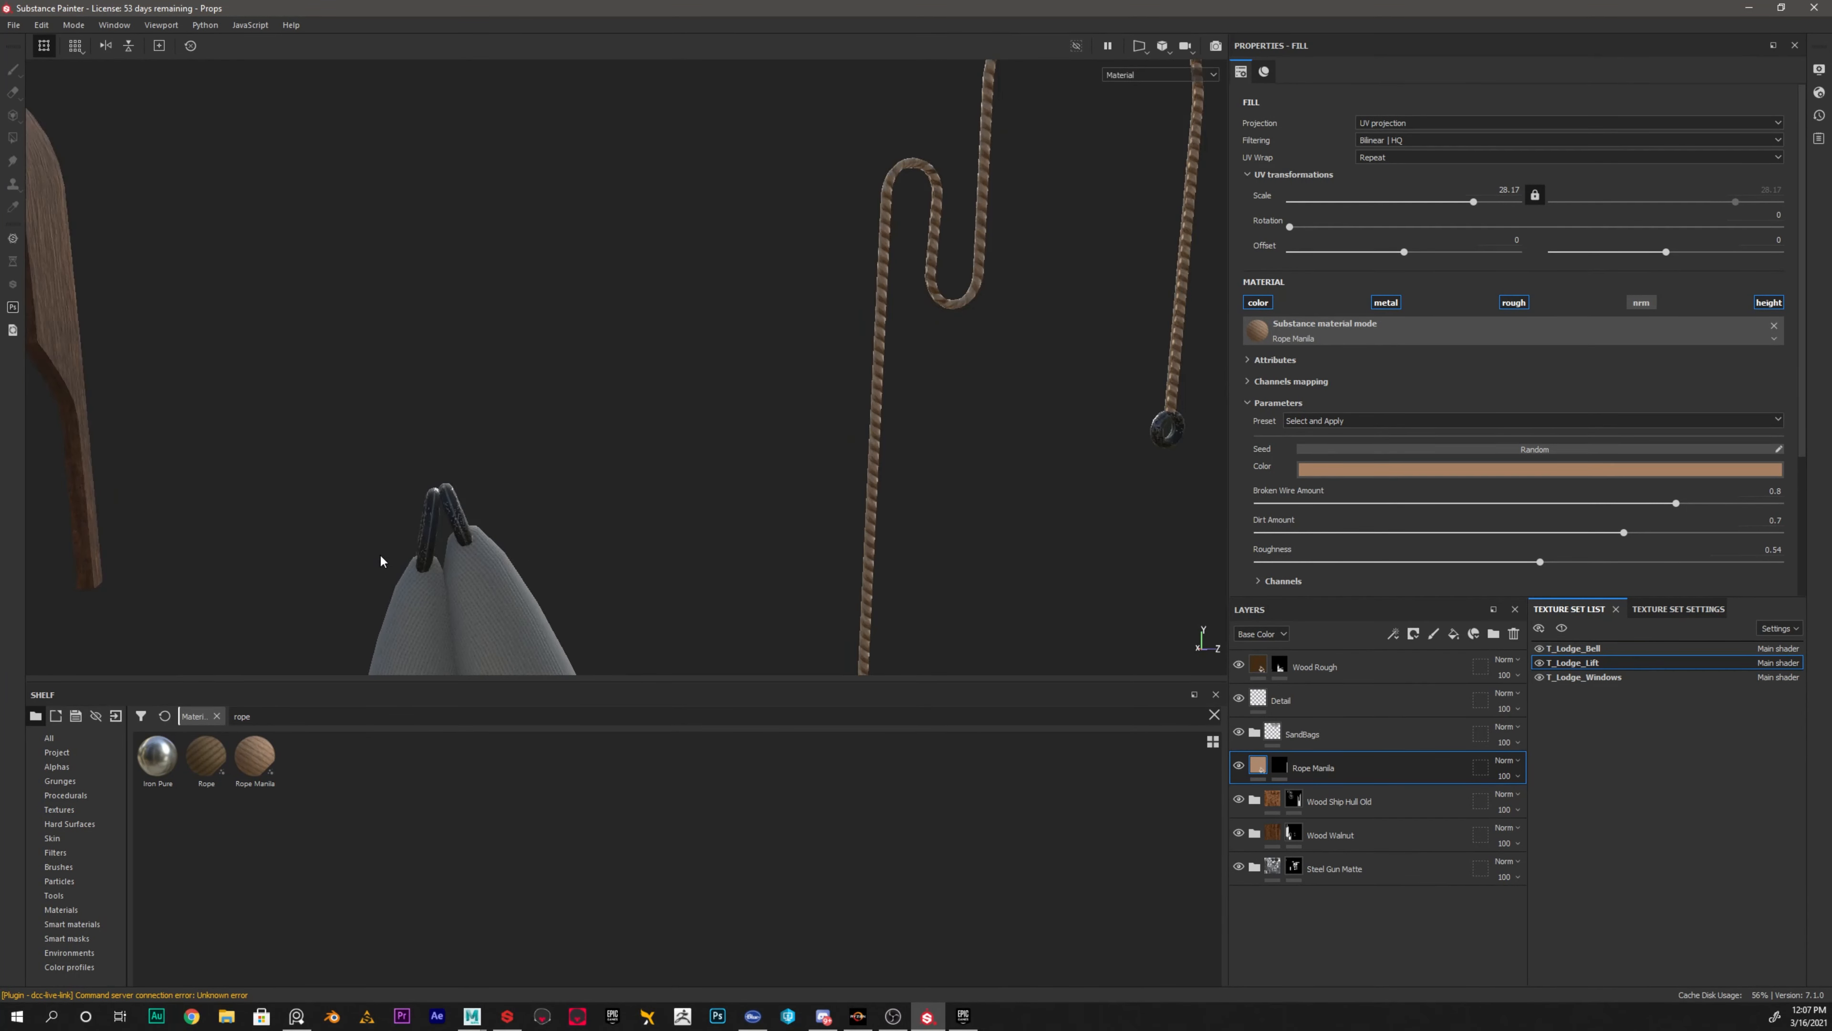
alt+drag(381, 560, 346, 423)
scroll(346, 422, down, 4)
alt+middle_drag(347, 423, 570, 426)
click(1239, 733)
click(1239, 733)
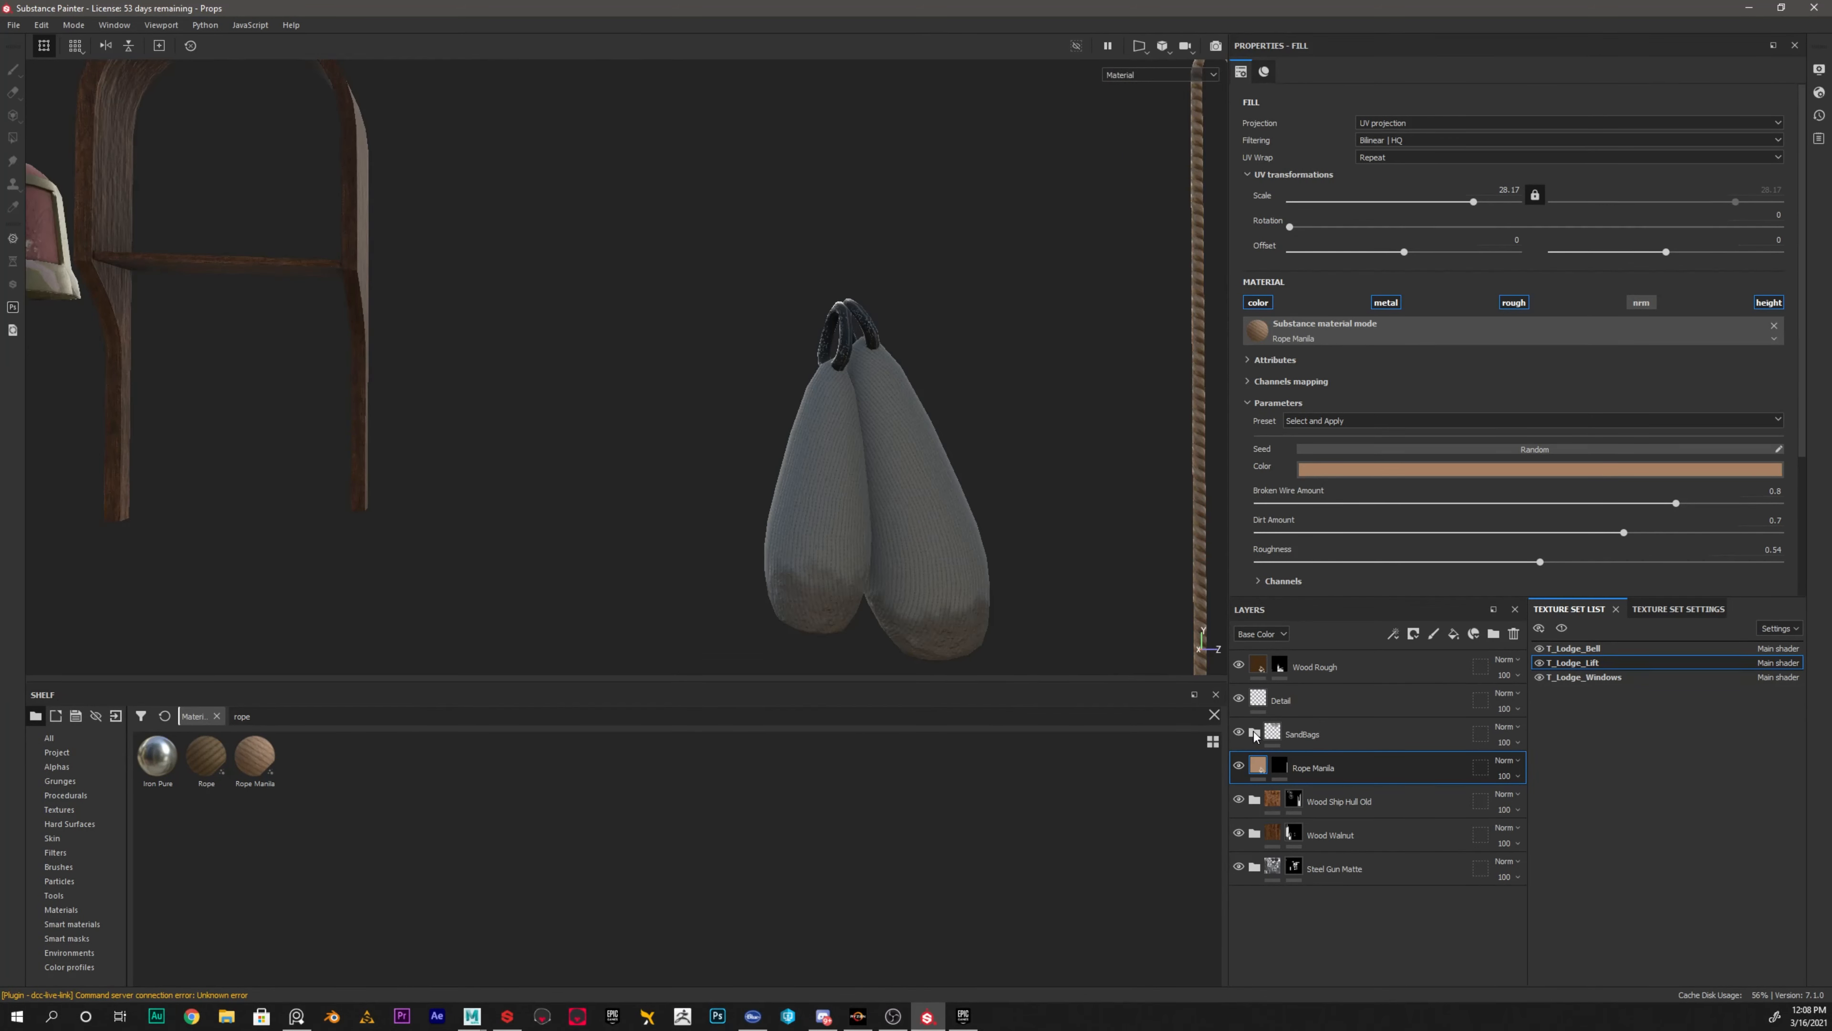
click(1255, 735)
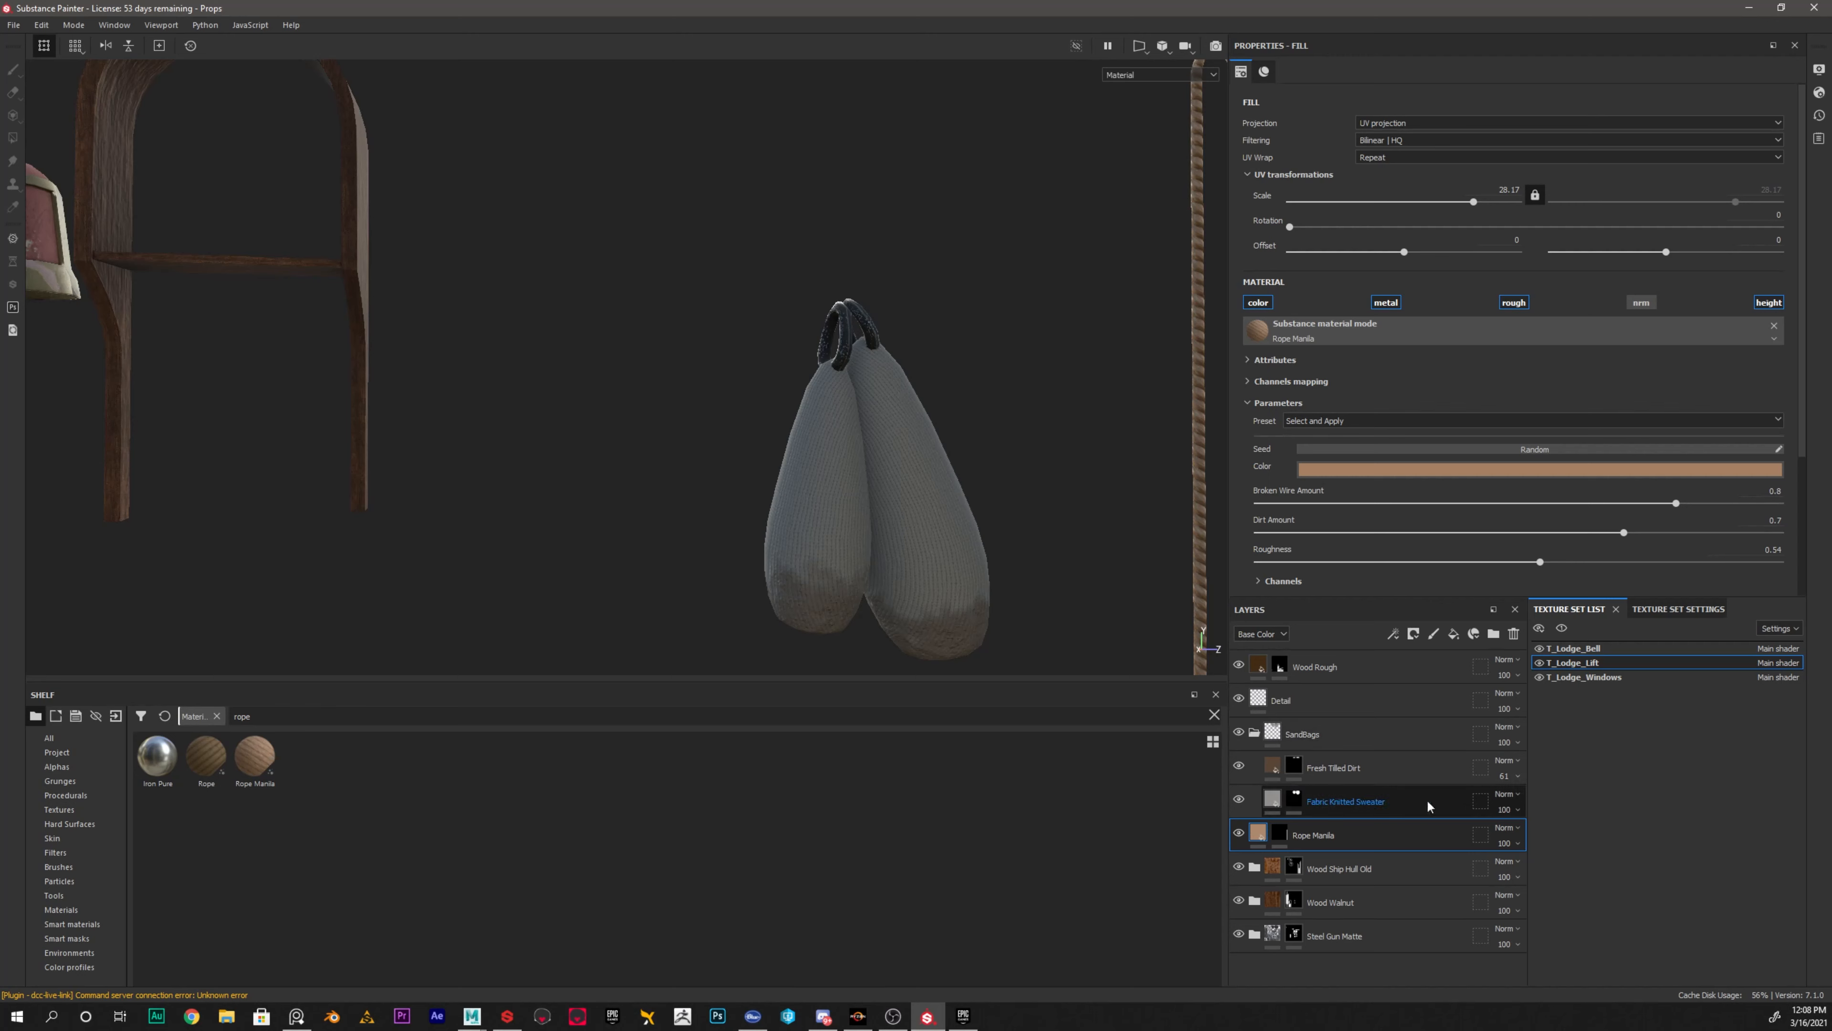
Select the Fabric Knitted Sweater layer and search the shelf's materials for "fabric"
click(1362, 807)
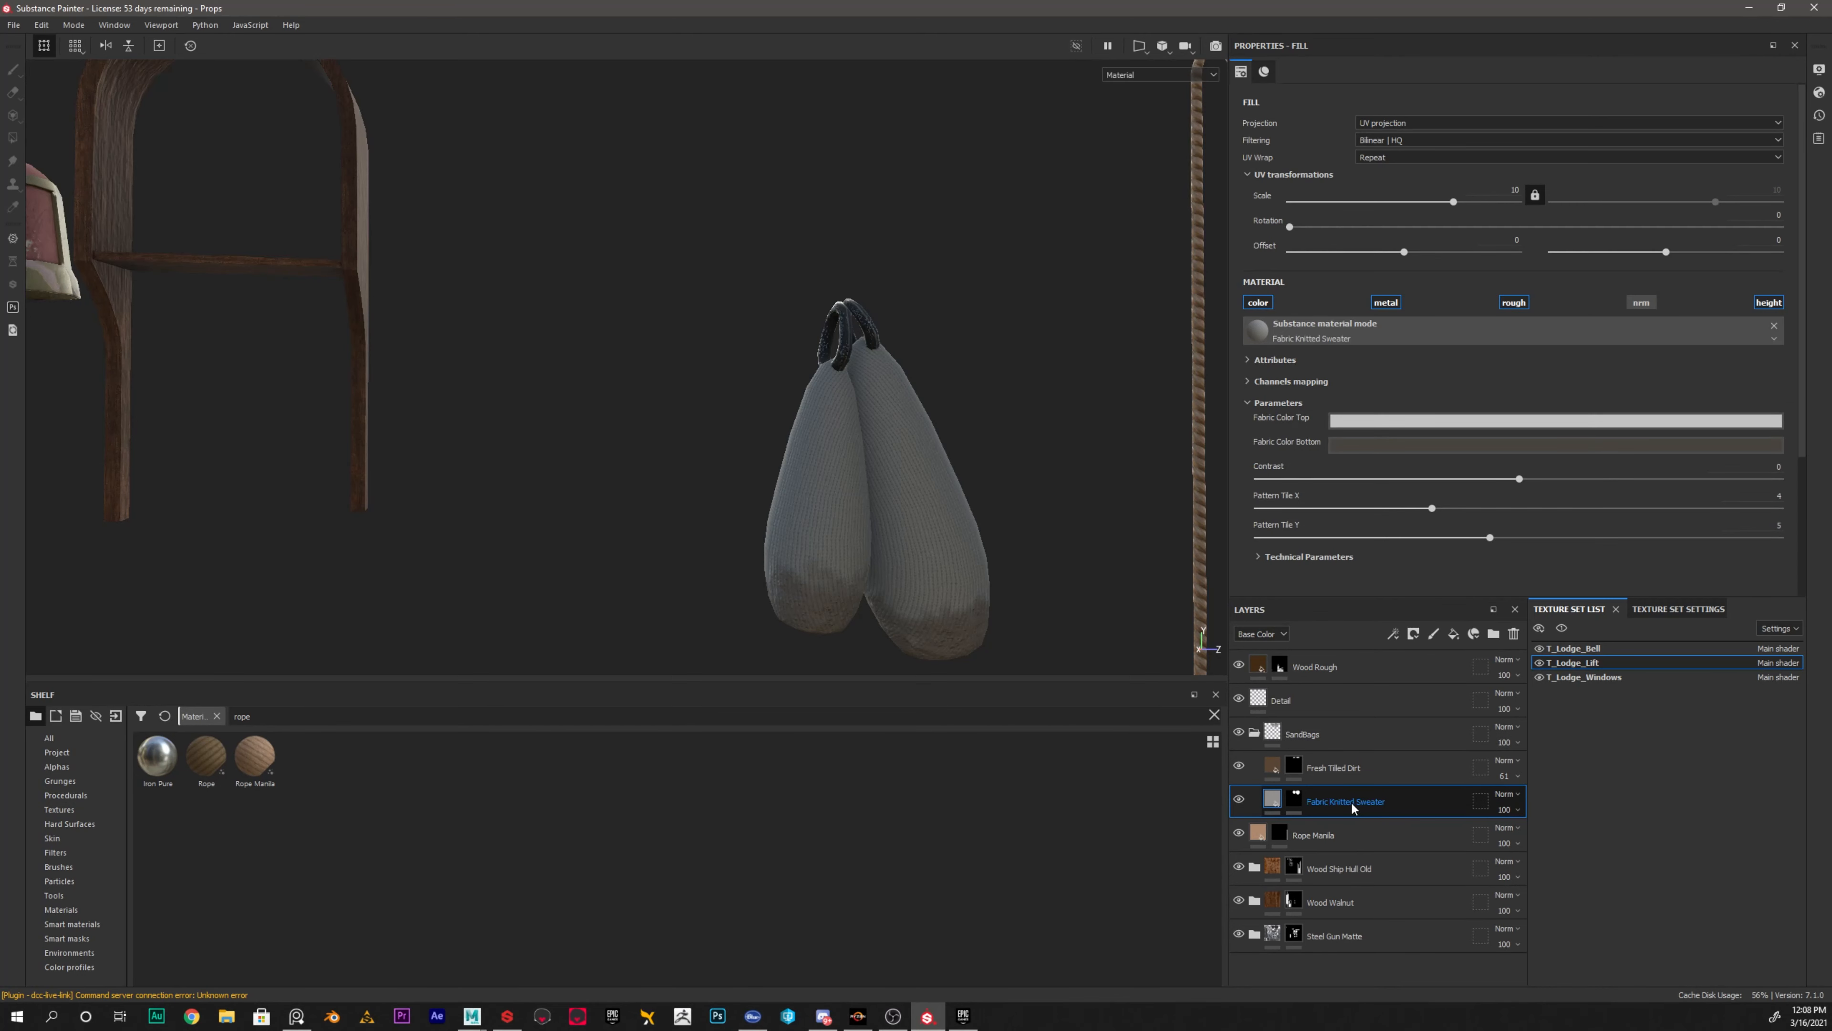
click(300, 718)
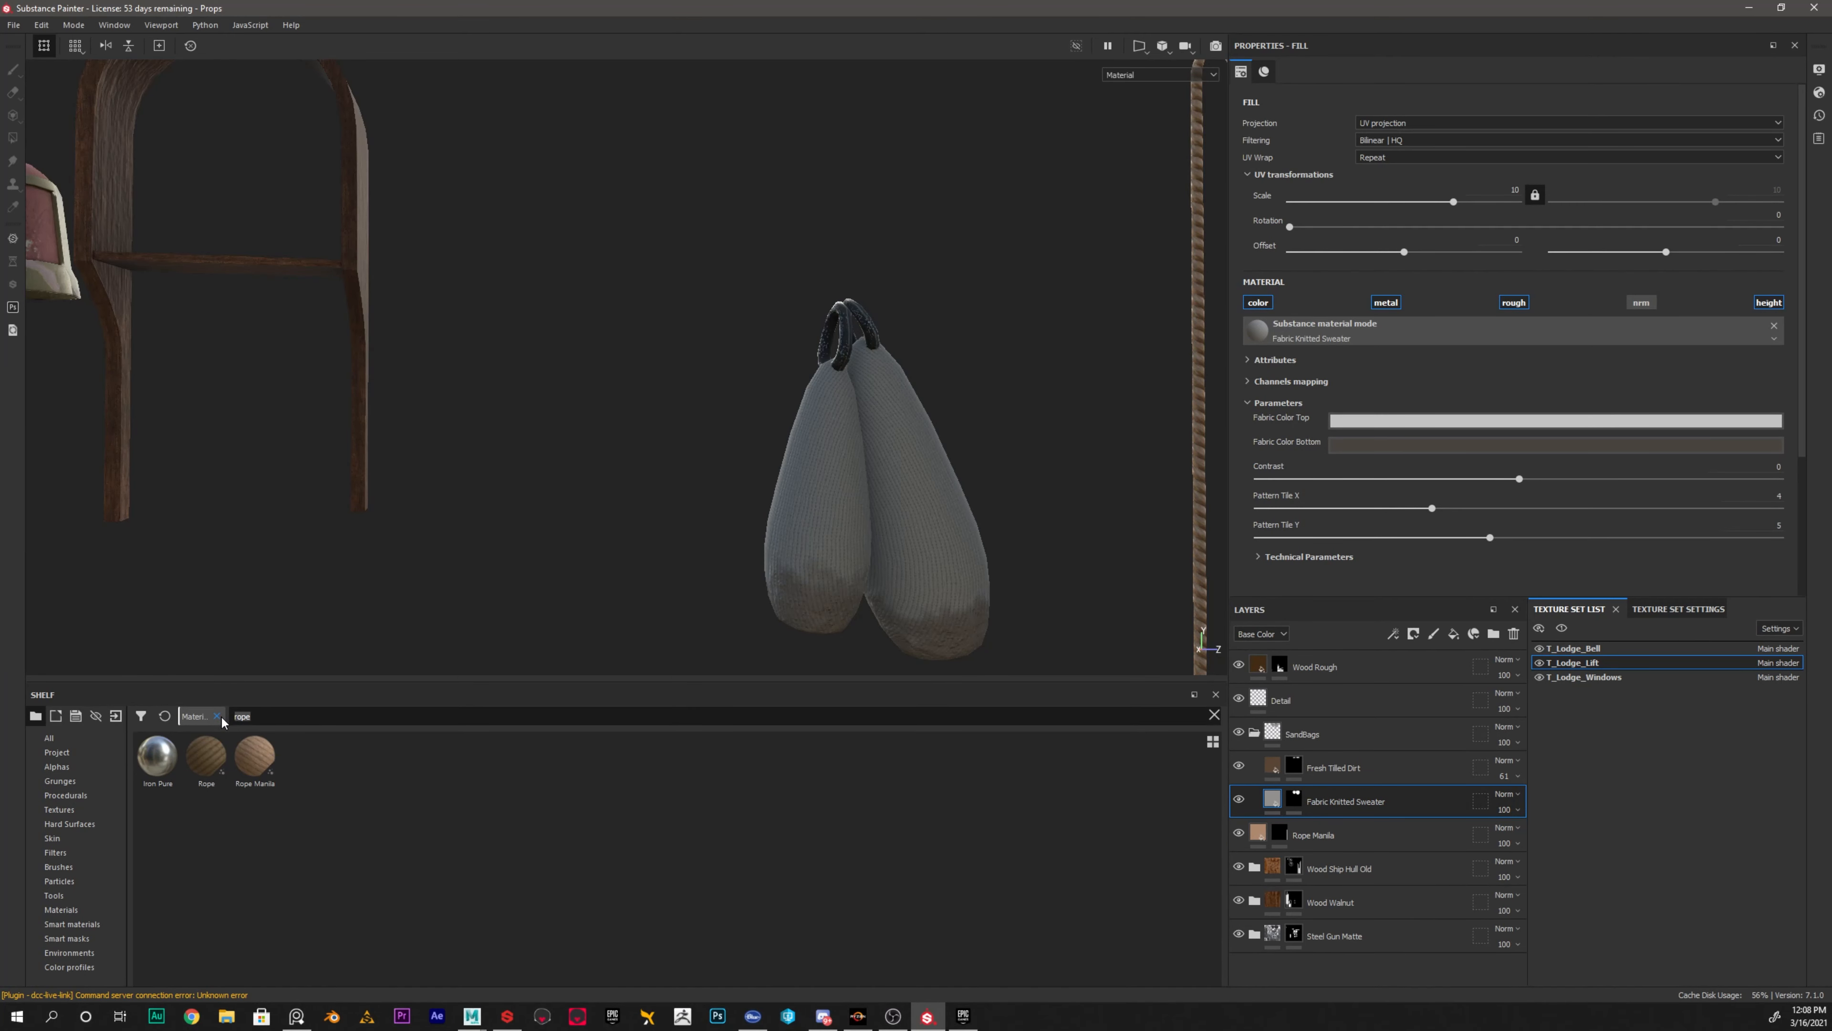
text(fa)
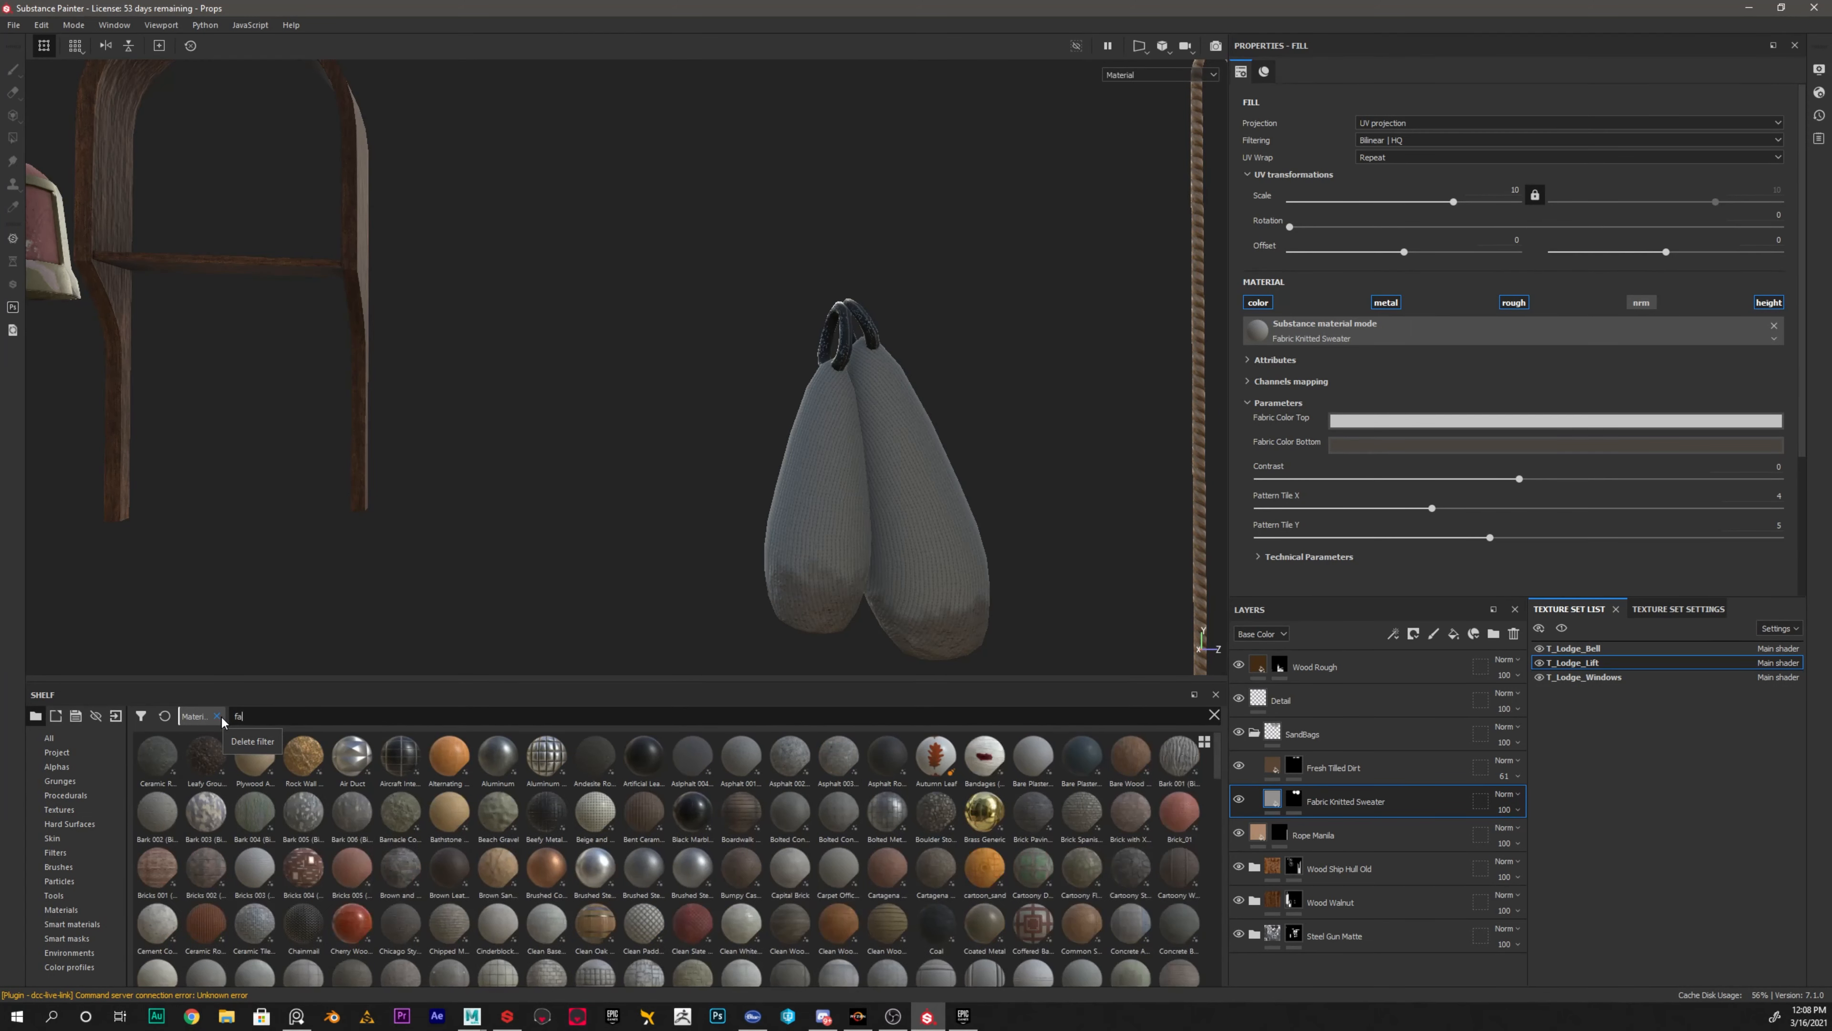
text(brick)
key(BackSpace)
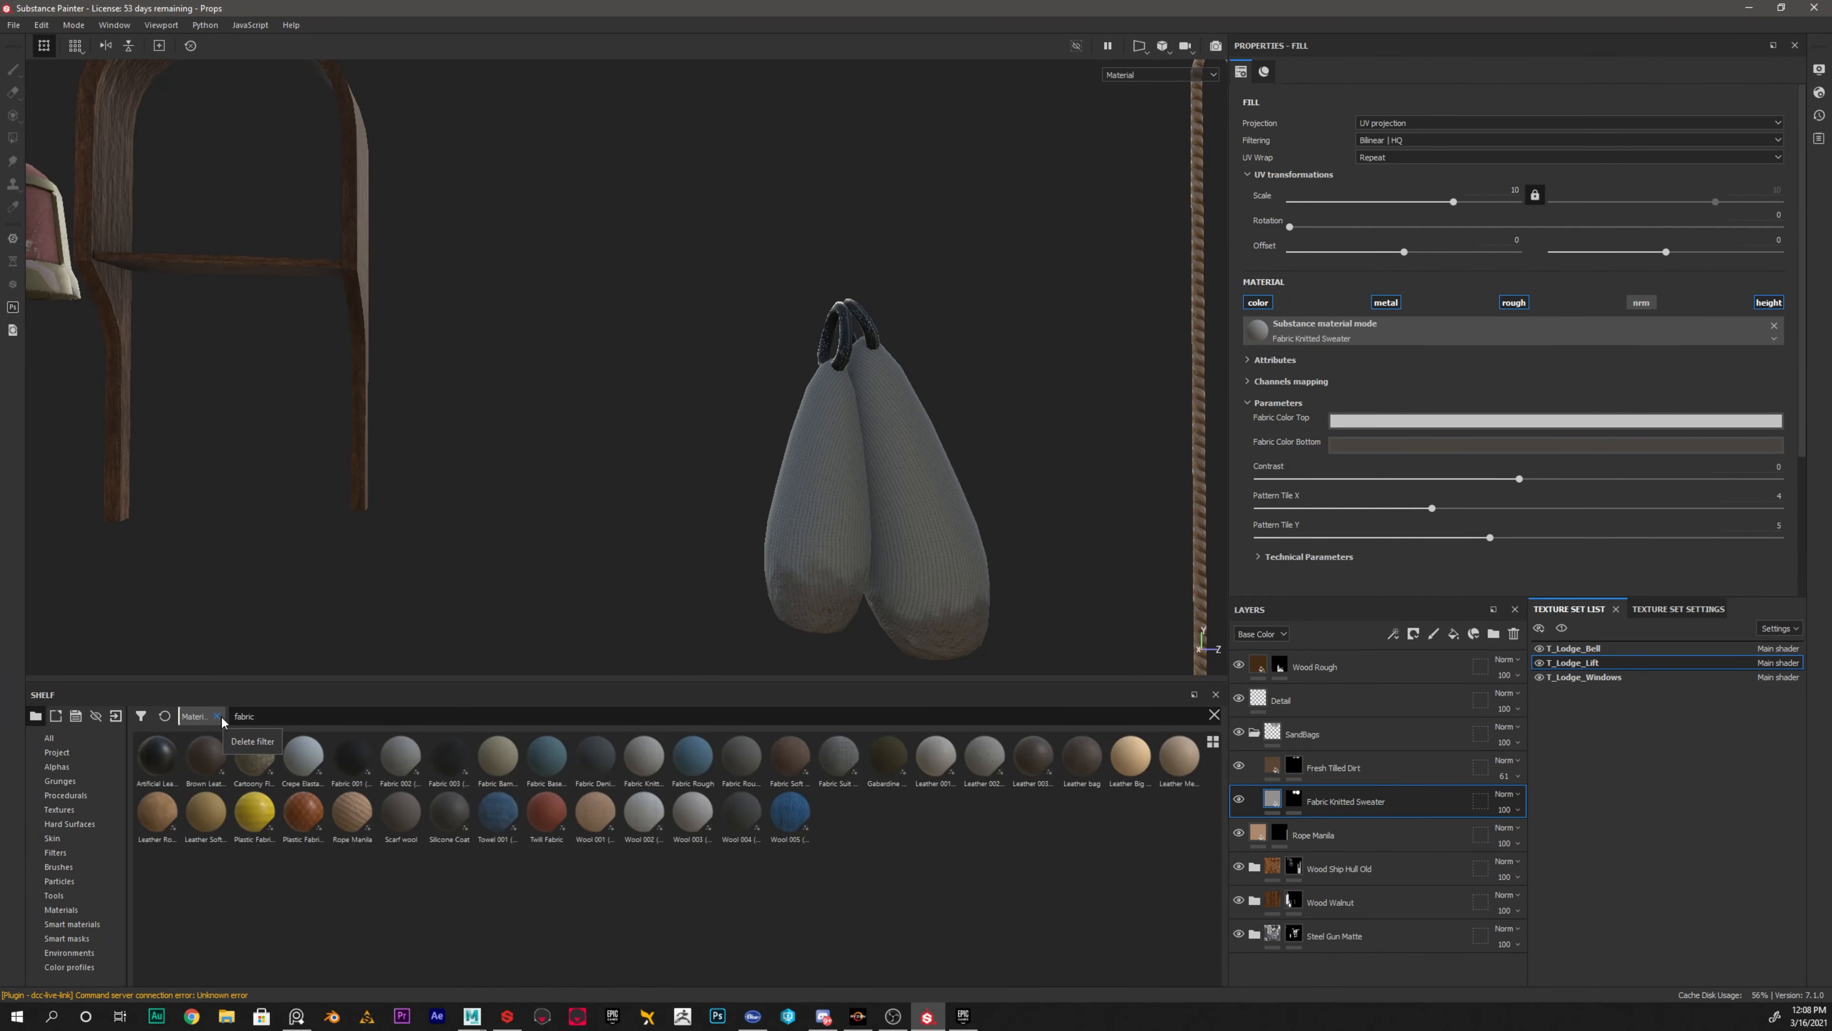
text(c)
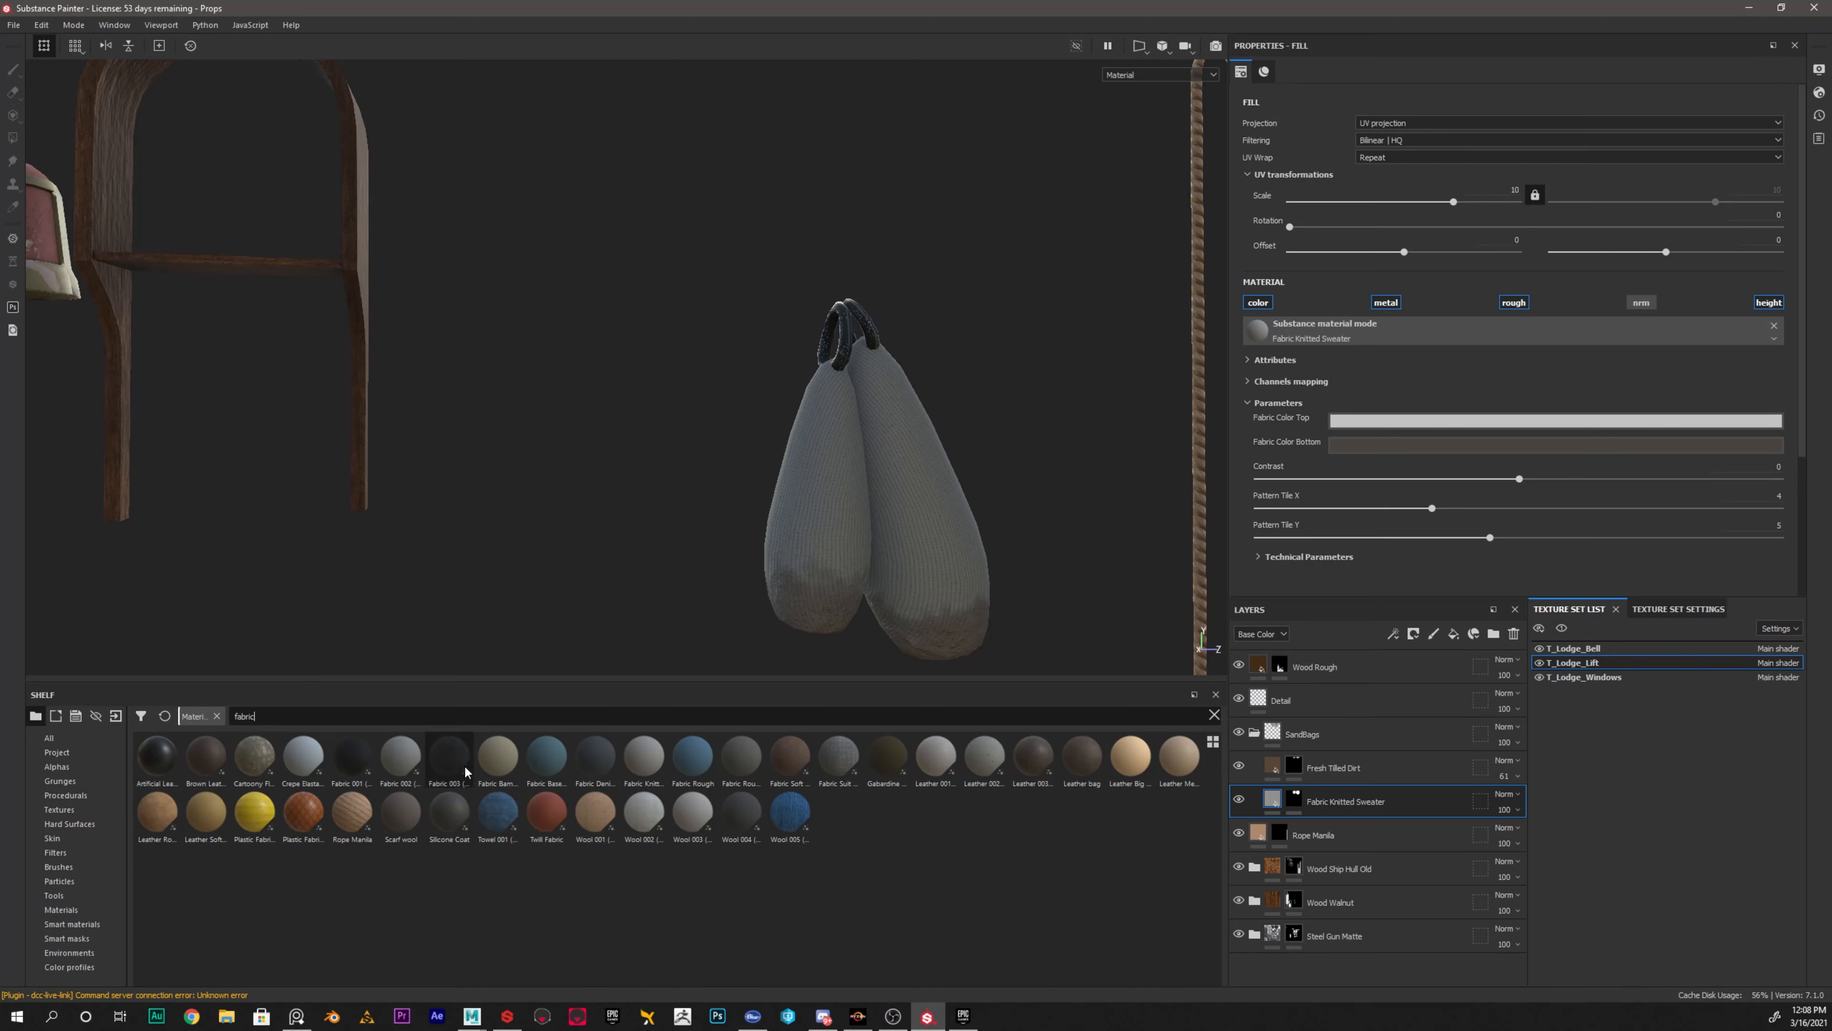
mouse_move(658, 758)
Try a UV scale of about 11.89 on the Fabric Knitted Sweater layer and undo it
click(1423, 201)
drag(1424, 200, 1456, 195)
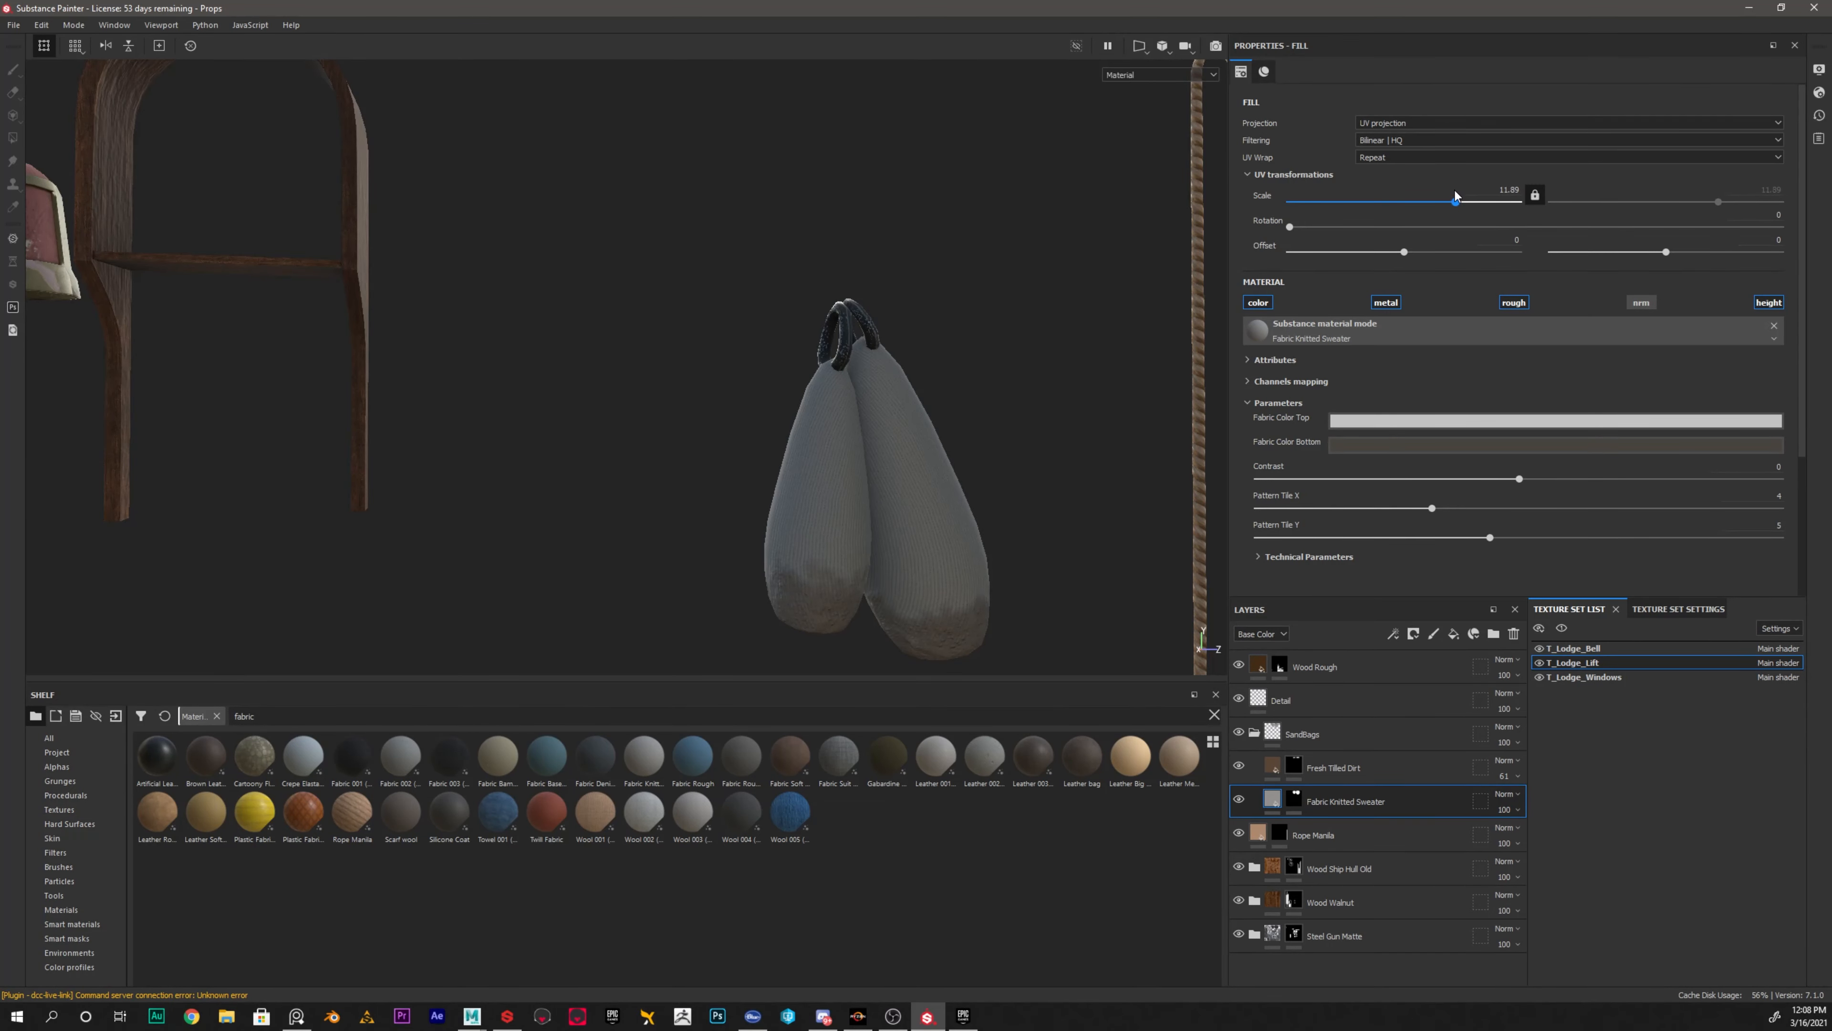
key(ctrl+z)
Examine the knitted fabric and dirty ends of the sandbags from several angles and distances
alt+drag(1084, 431, 1011, 462)
alt+right_drag(1010, 462, 1103, 652)
alt+drag(1104, 652, 1085, 475)
alt+drag(997, 539, 835, 446)
scroll(854, 400, down, 4)
scroll(828, 427, up, 3)
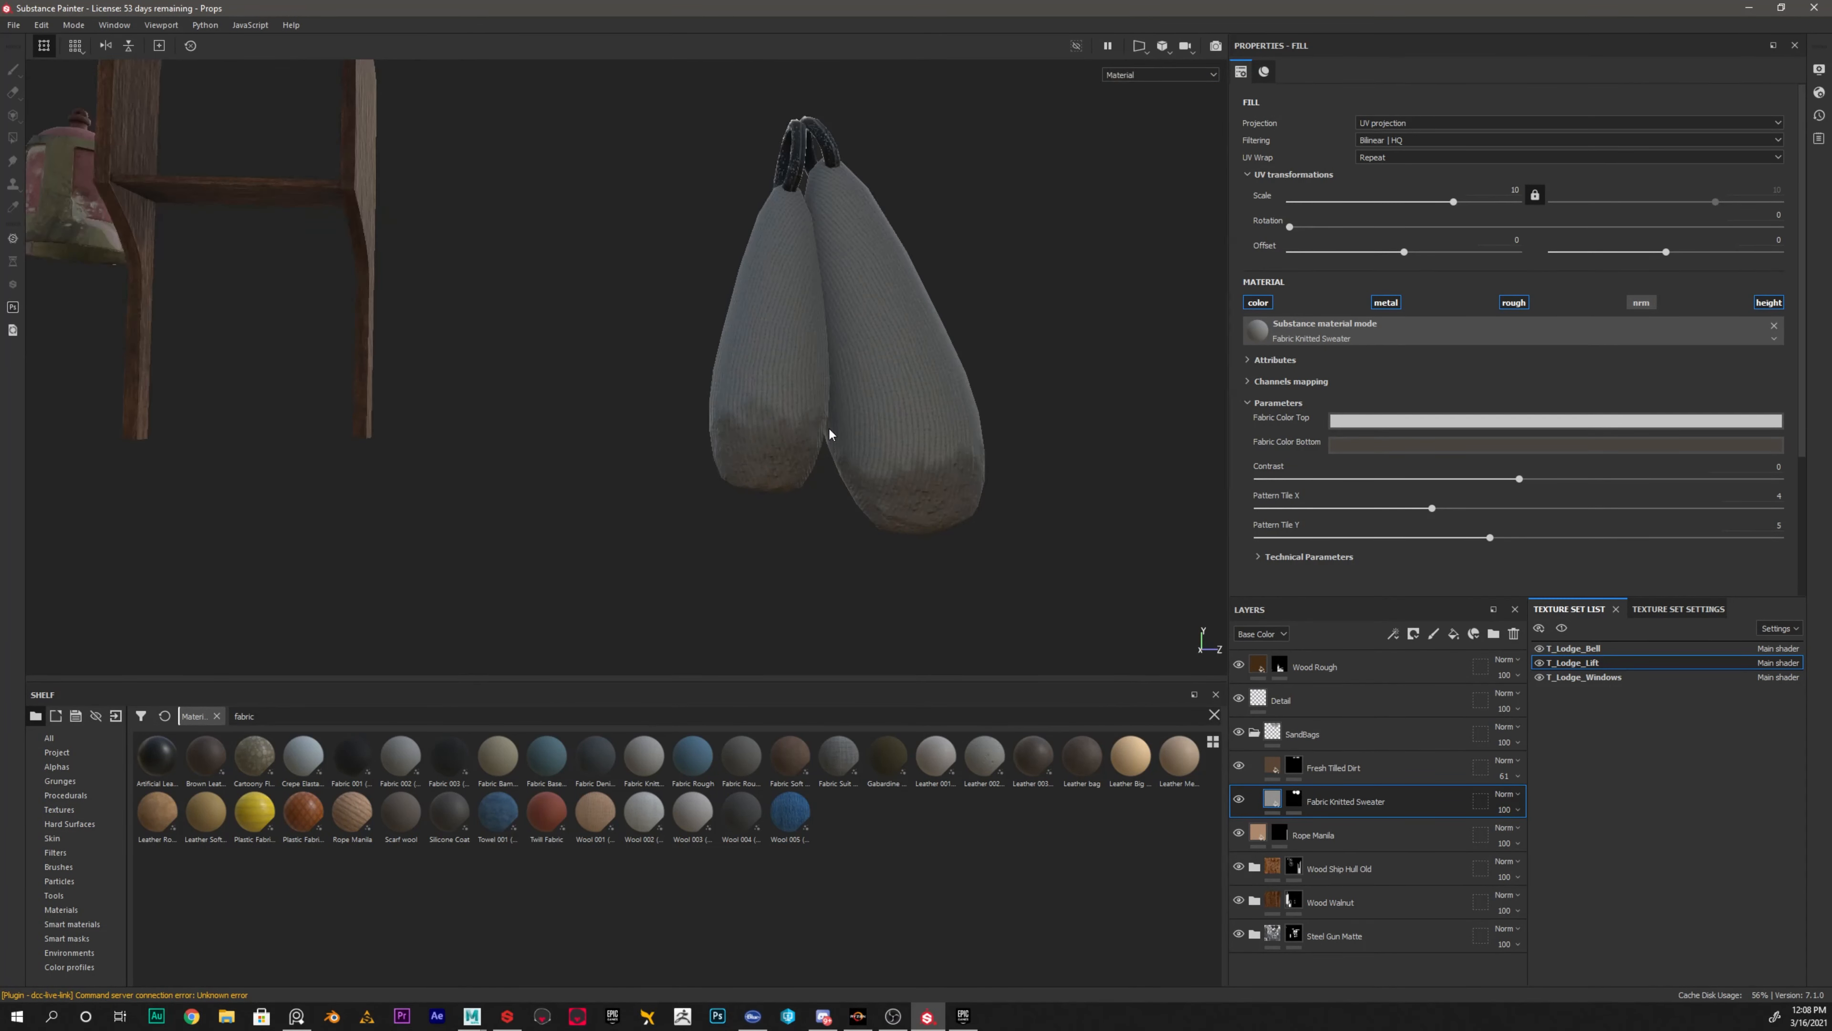
scroll(828, 380, down, 4)
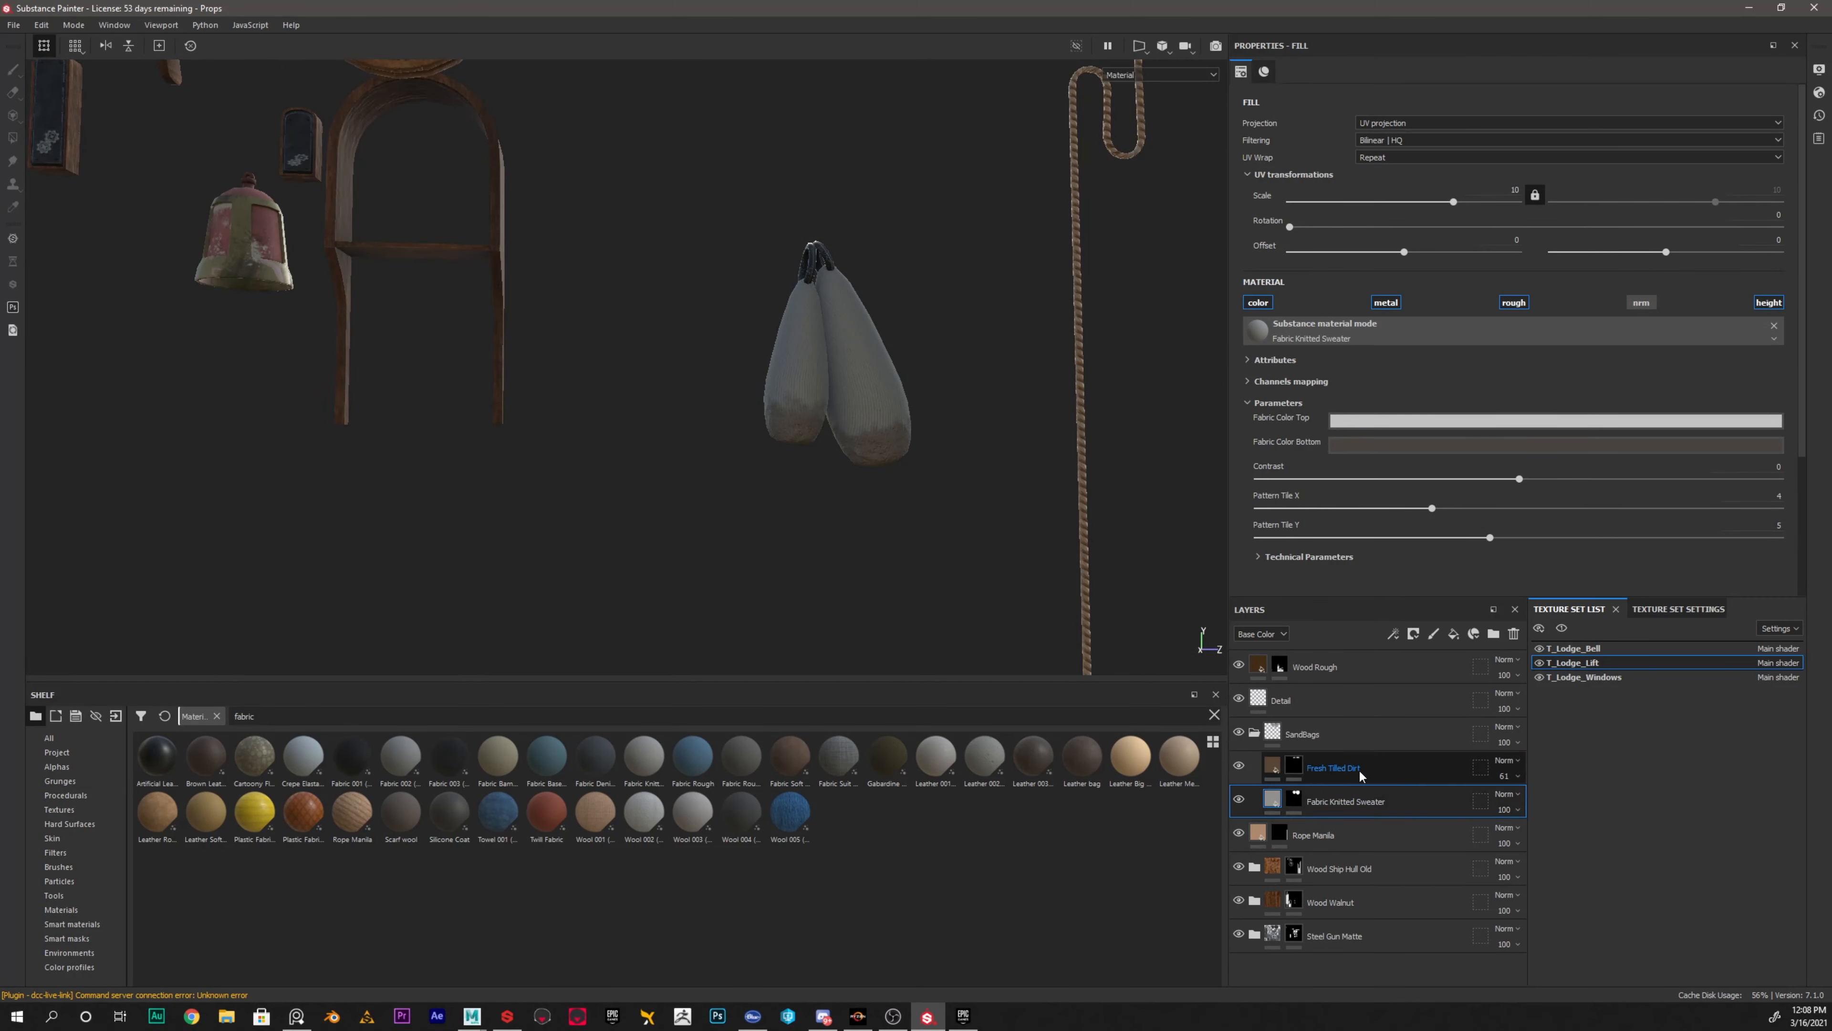
Select the Fresh Tilled Dirt layer's mask and inspect the dirt on the sandbags' lower ends
click(1293, 766)
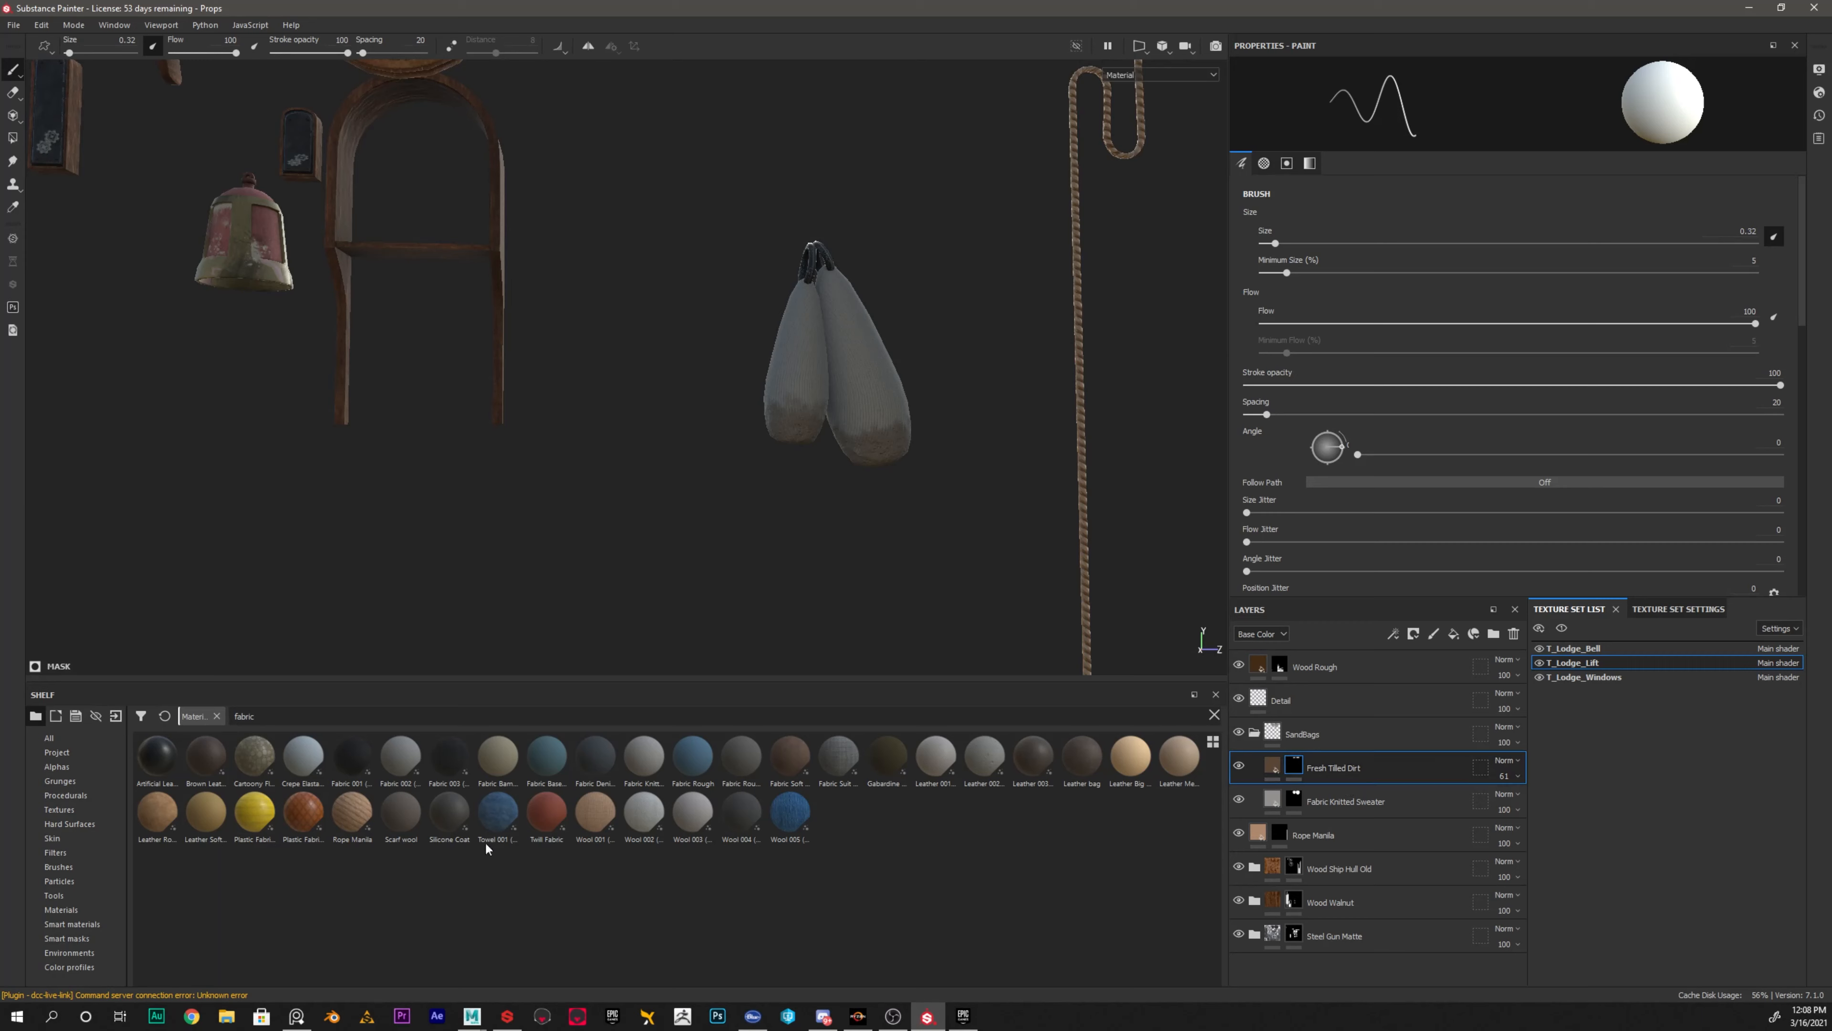
alt+right_drag(874, 380, 887, 484)
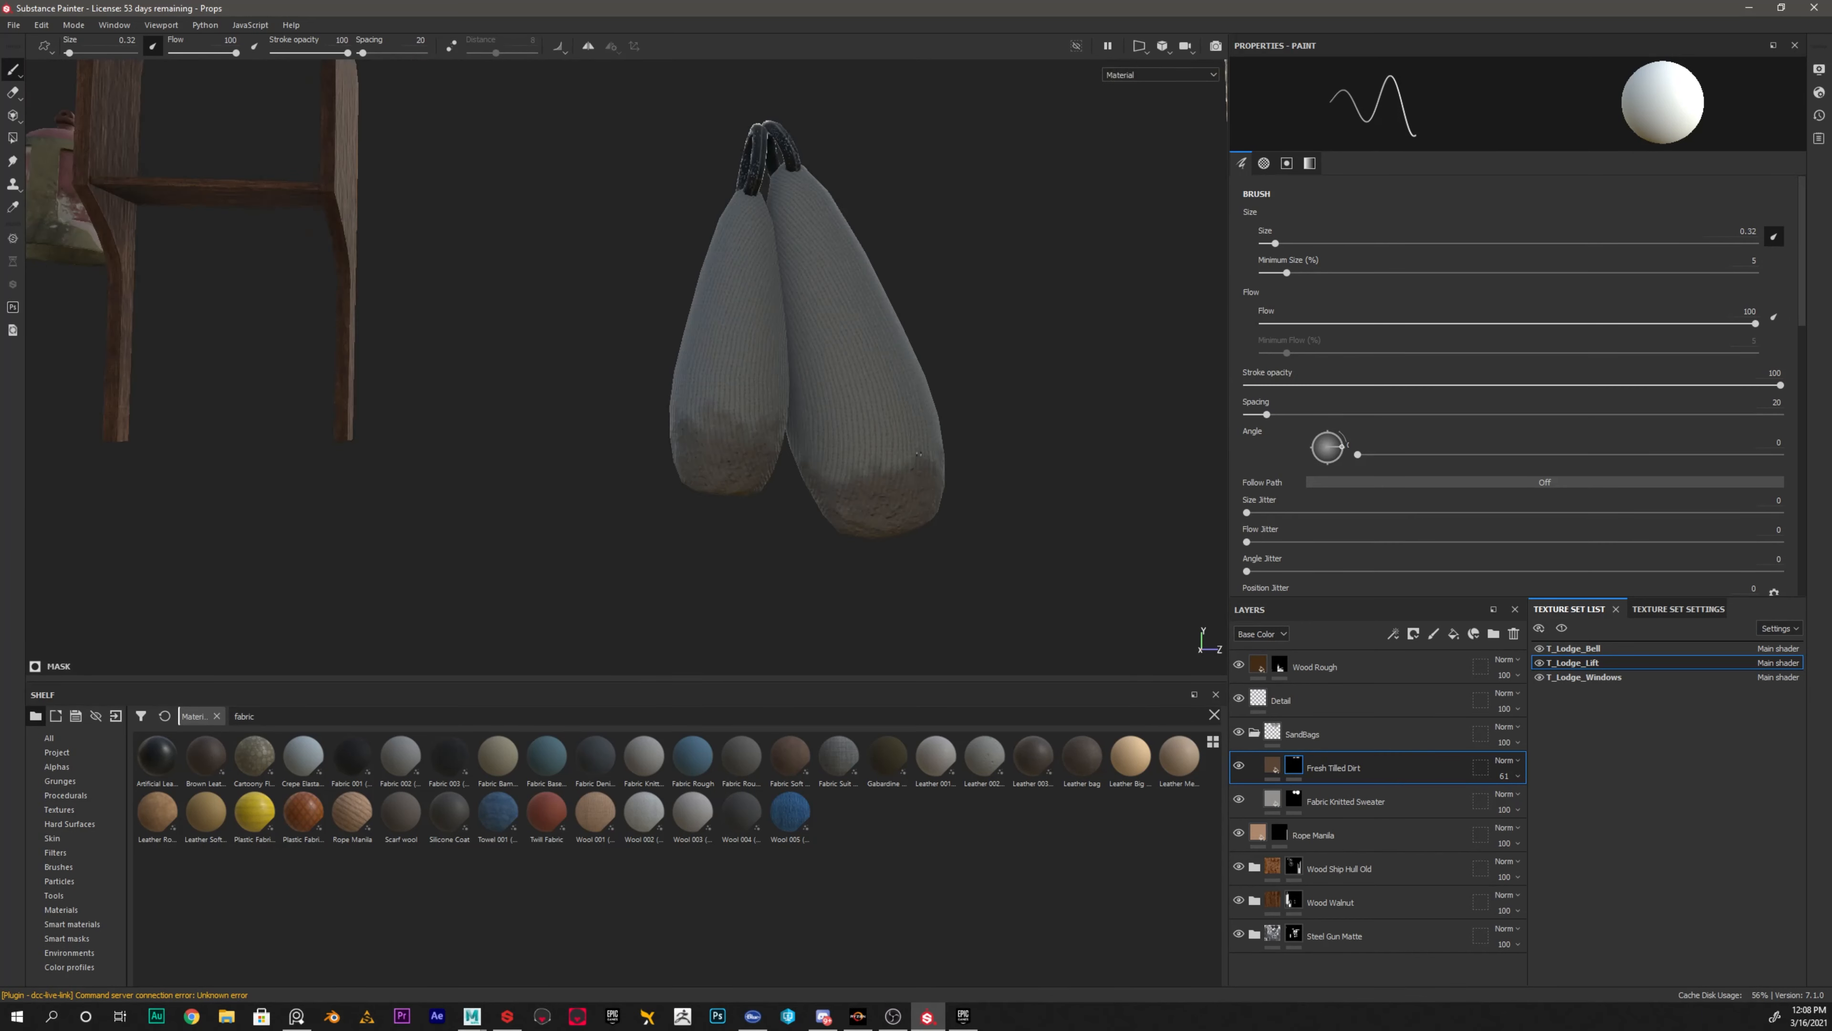
alt+drag(888, 499, 883, 428)
alt+drag(989, 574, 816, 557)
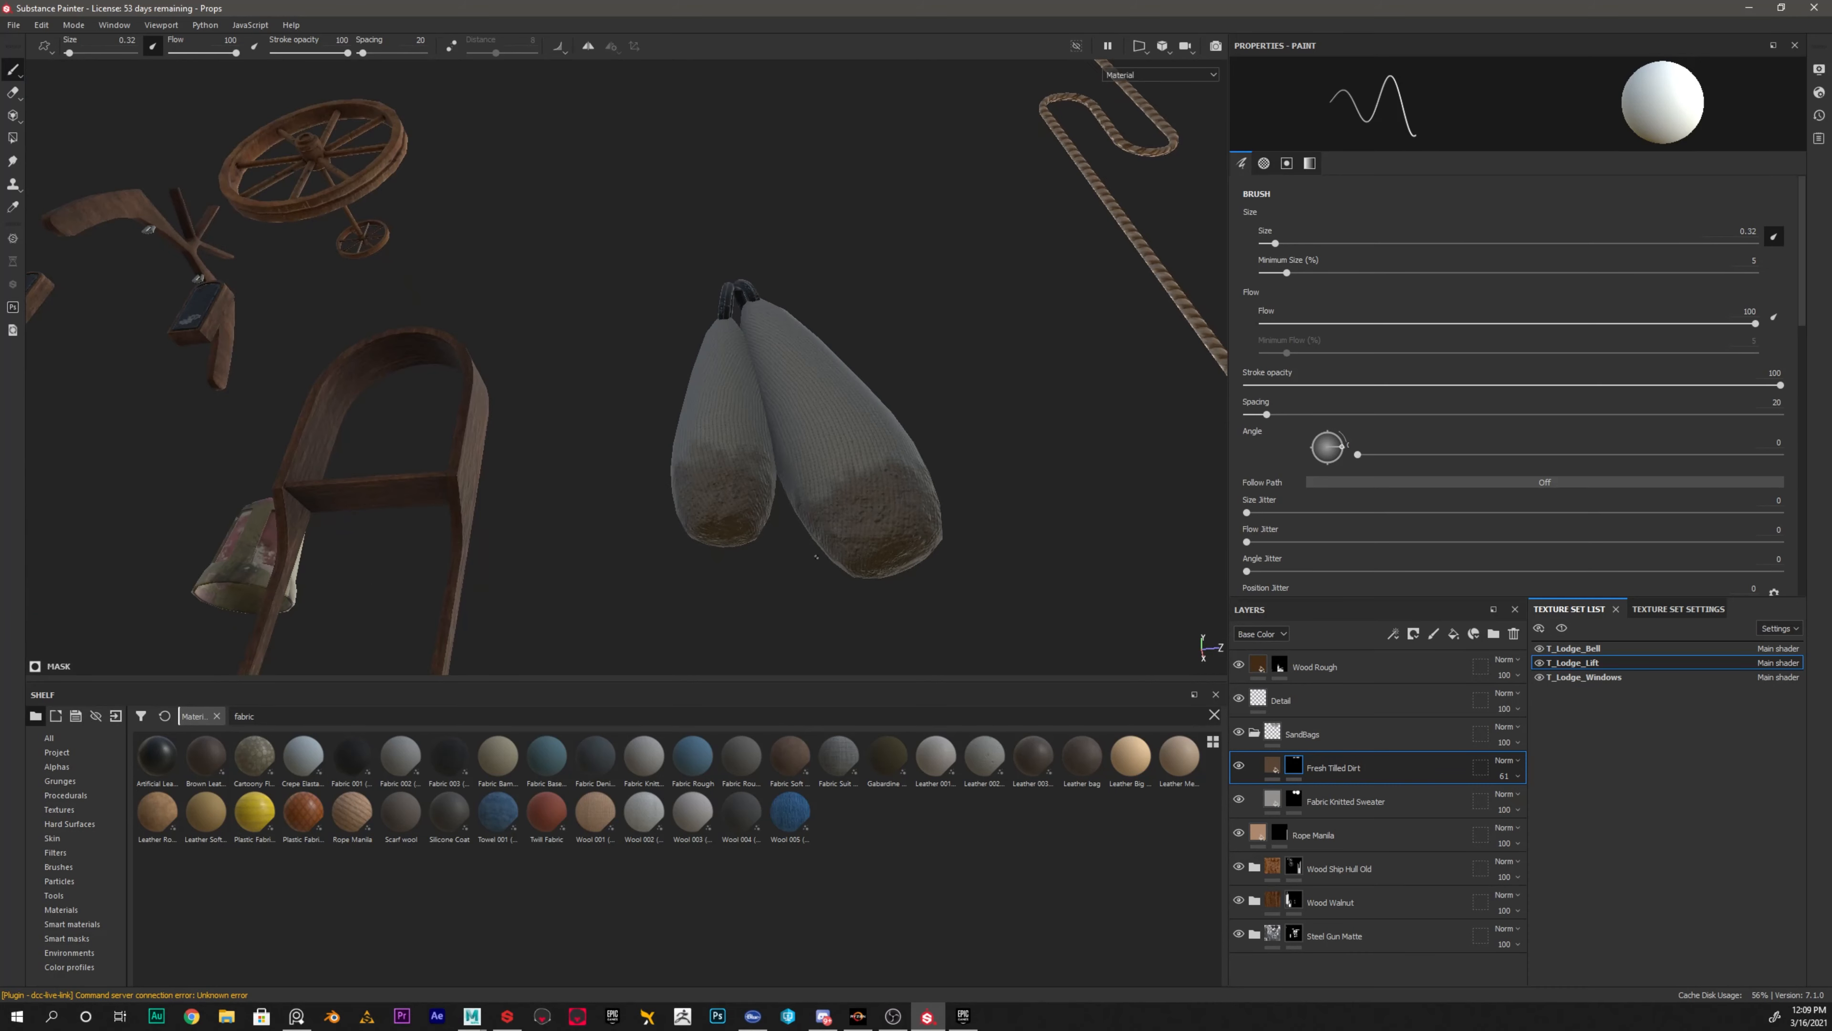
List the shelf's alphas and browse down to the dirt shapes
click(28, 69)
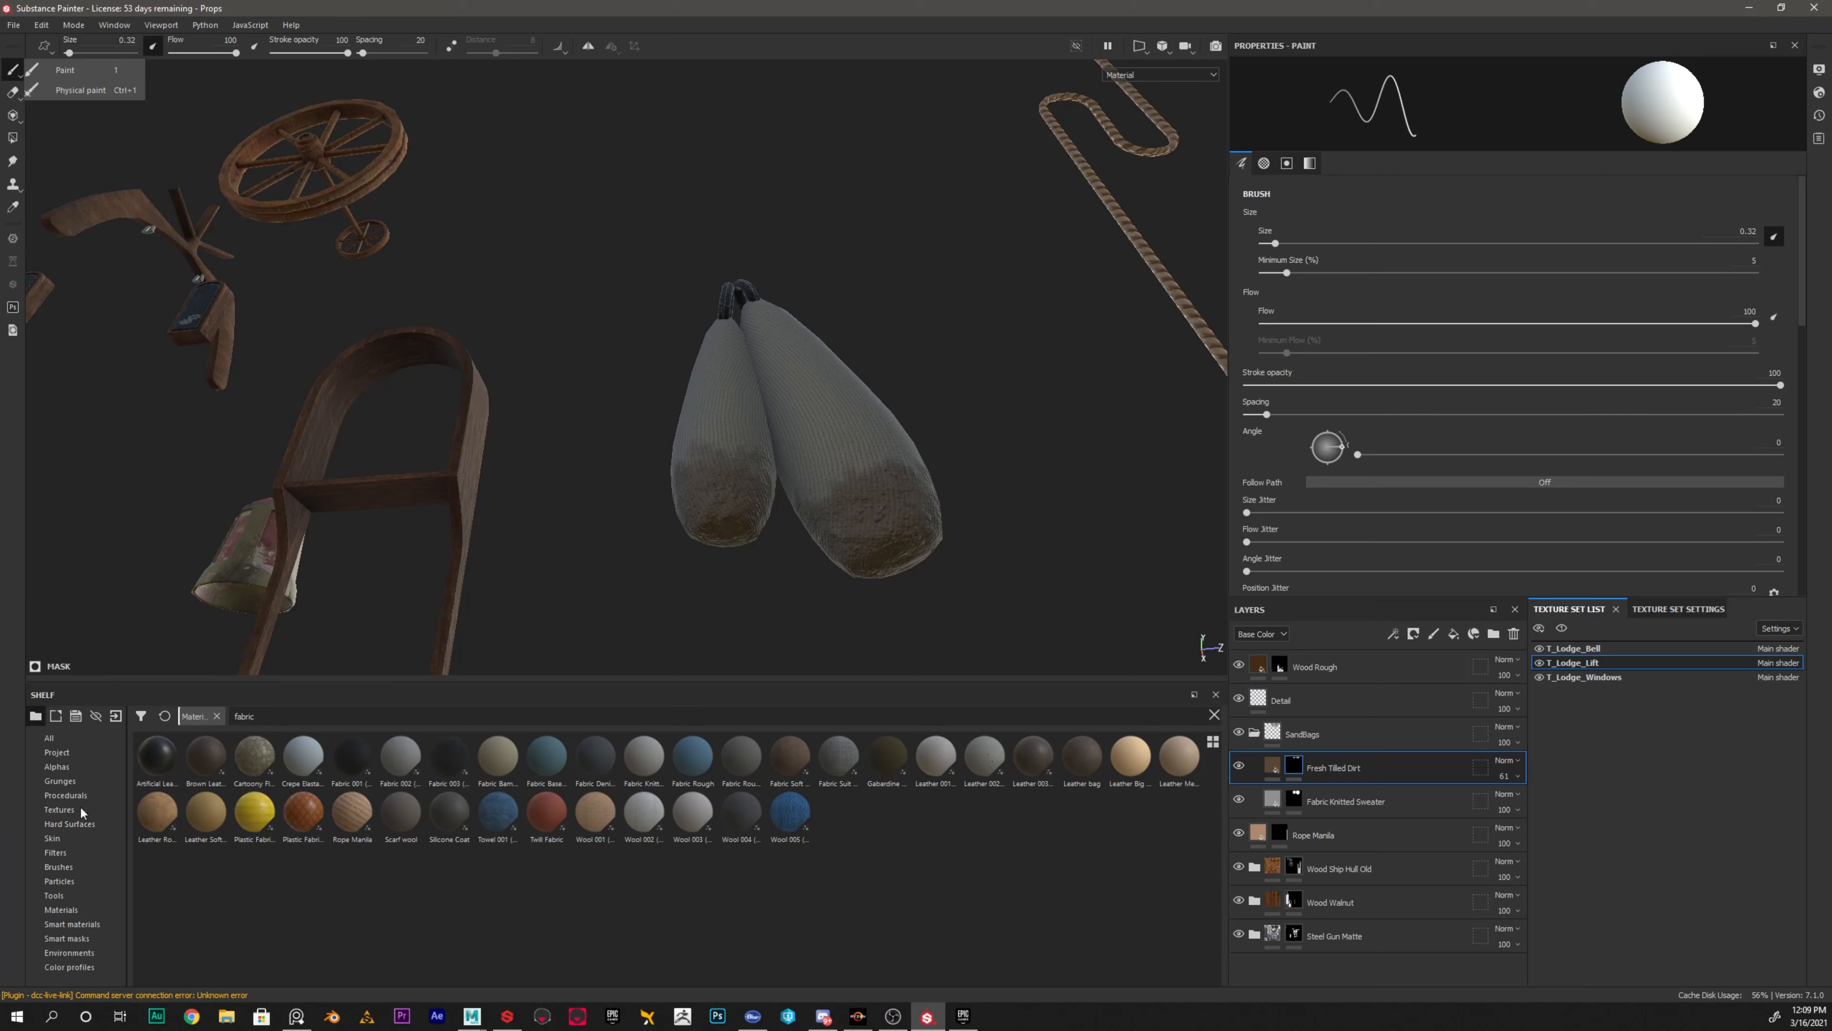
click(61, 809)
click(56, 766)
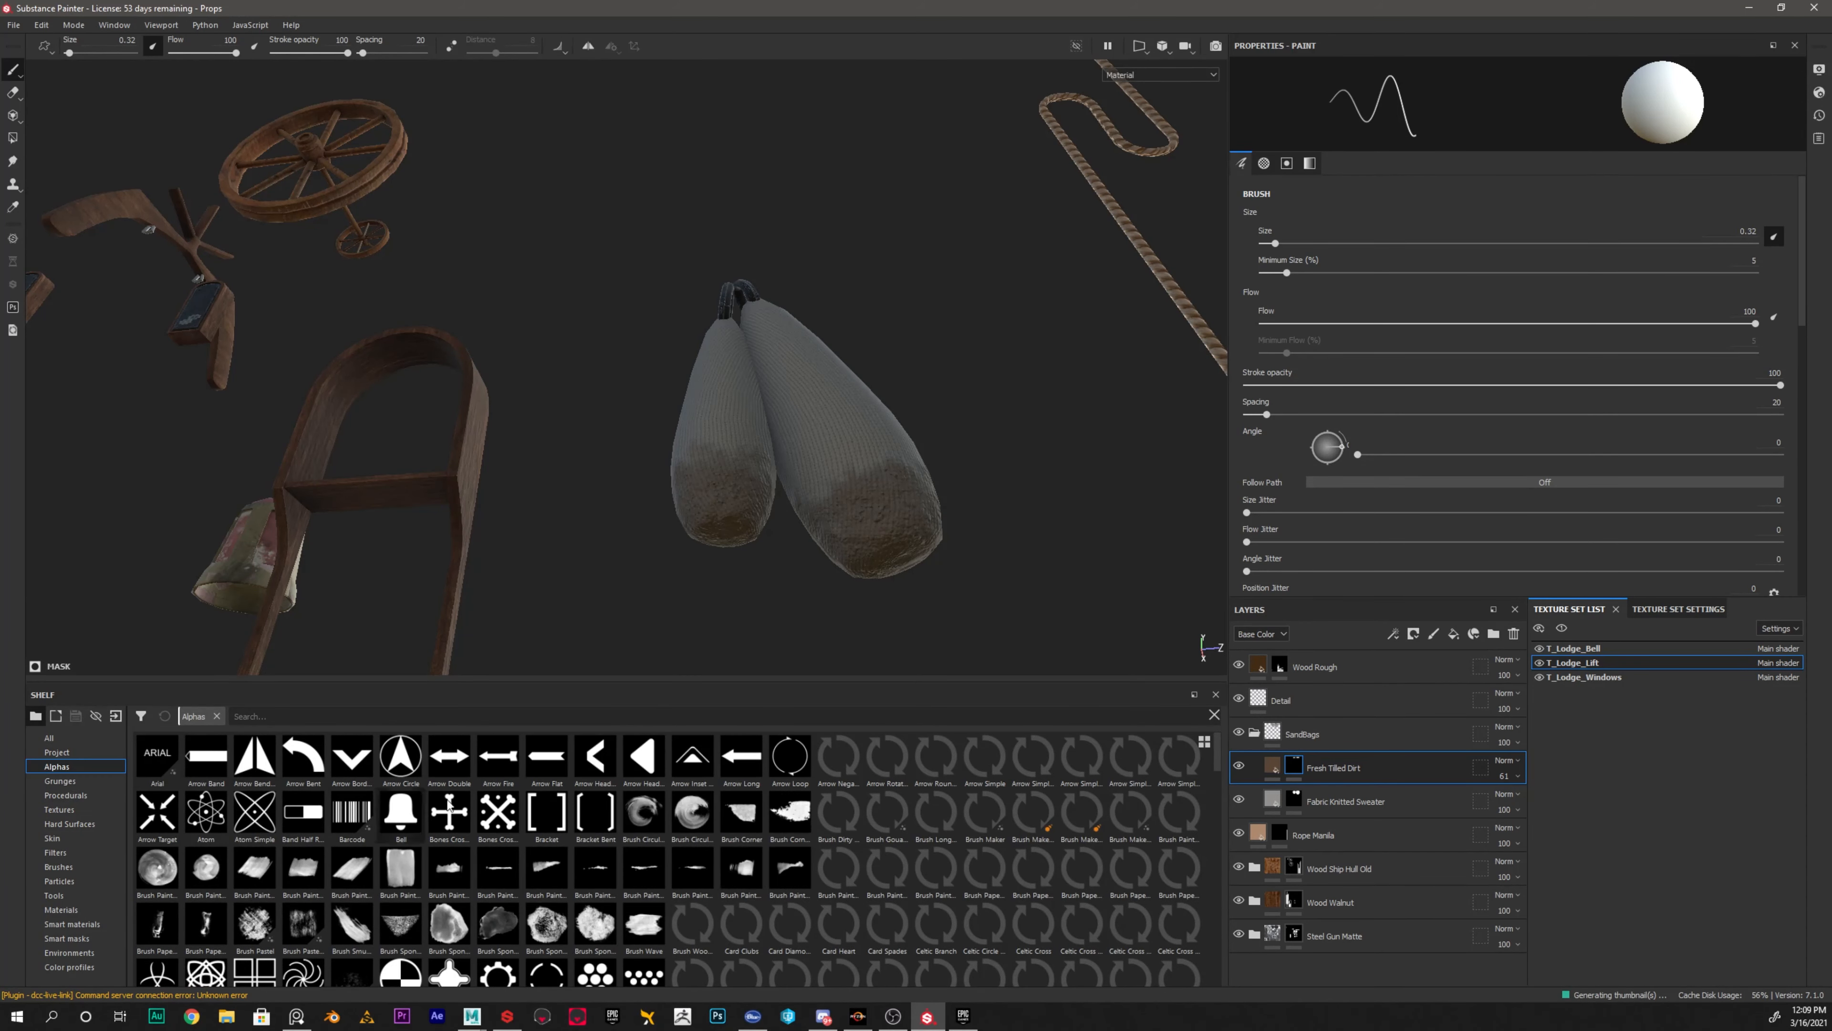
scroll(638, 859, down, 3)
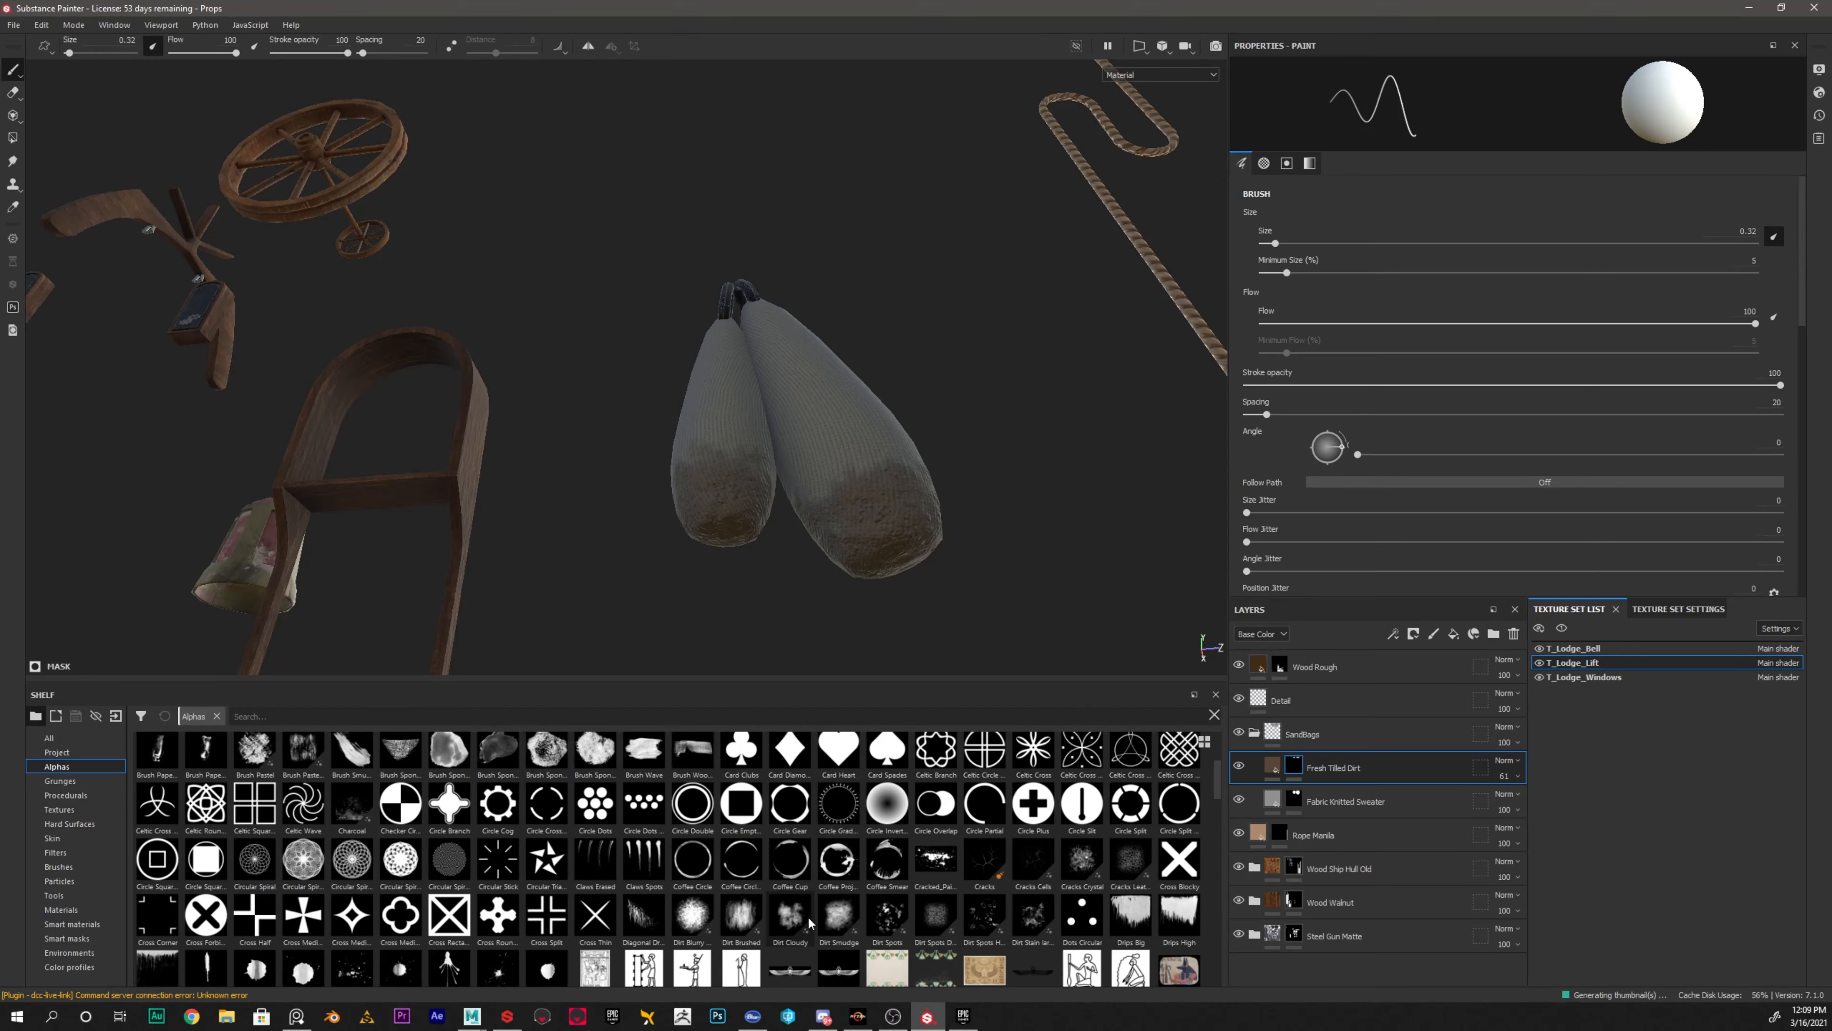
Collapse the SandBags folder and bring the bell into close view to examine its peeling paint
alt+drag(1105, 467, 1202, 531)
click(1254, 734)
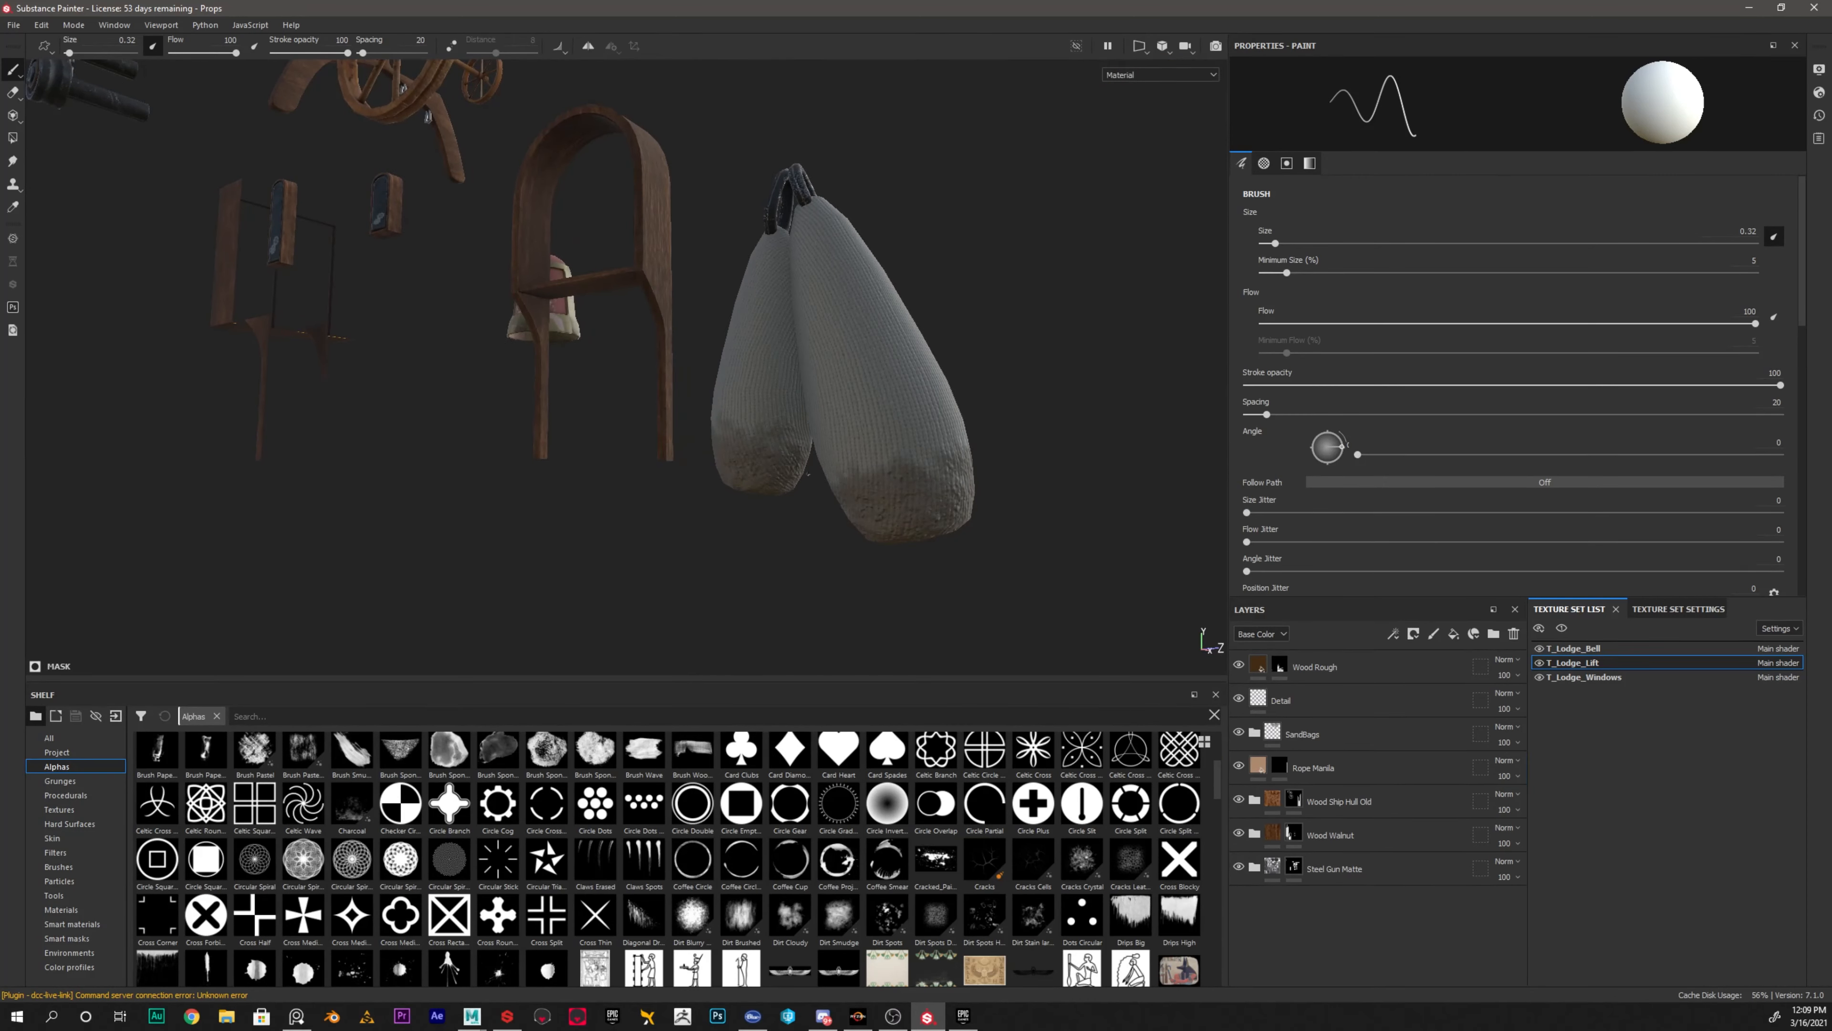
scroll(720, 392, down, 10)
alt+drag(720, 393, 873, 401)
alt+middle_drag(654, 339, 863, 417)
scroll(793, 426, up, 8)
alt+drag(721, 433, 814, 433)
alt+middle_drag(505, 404, 724, 401)
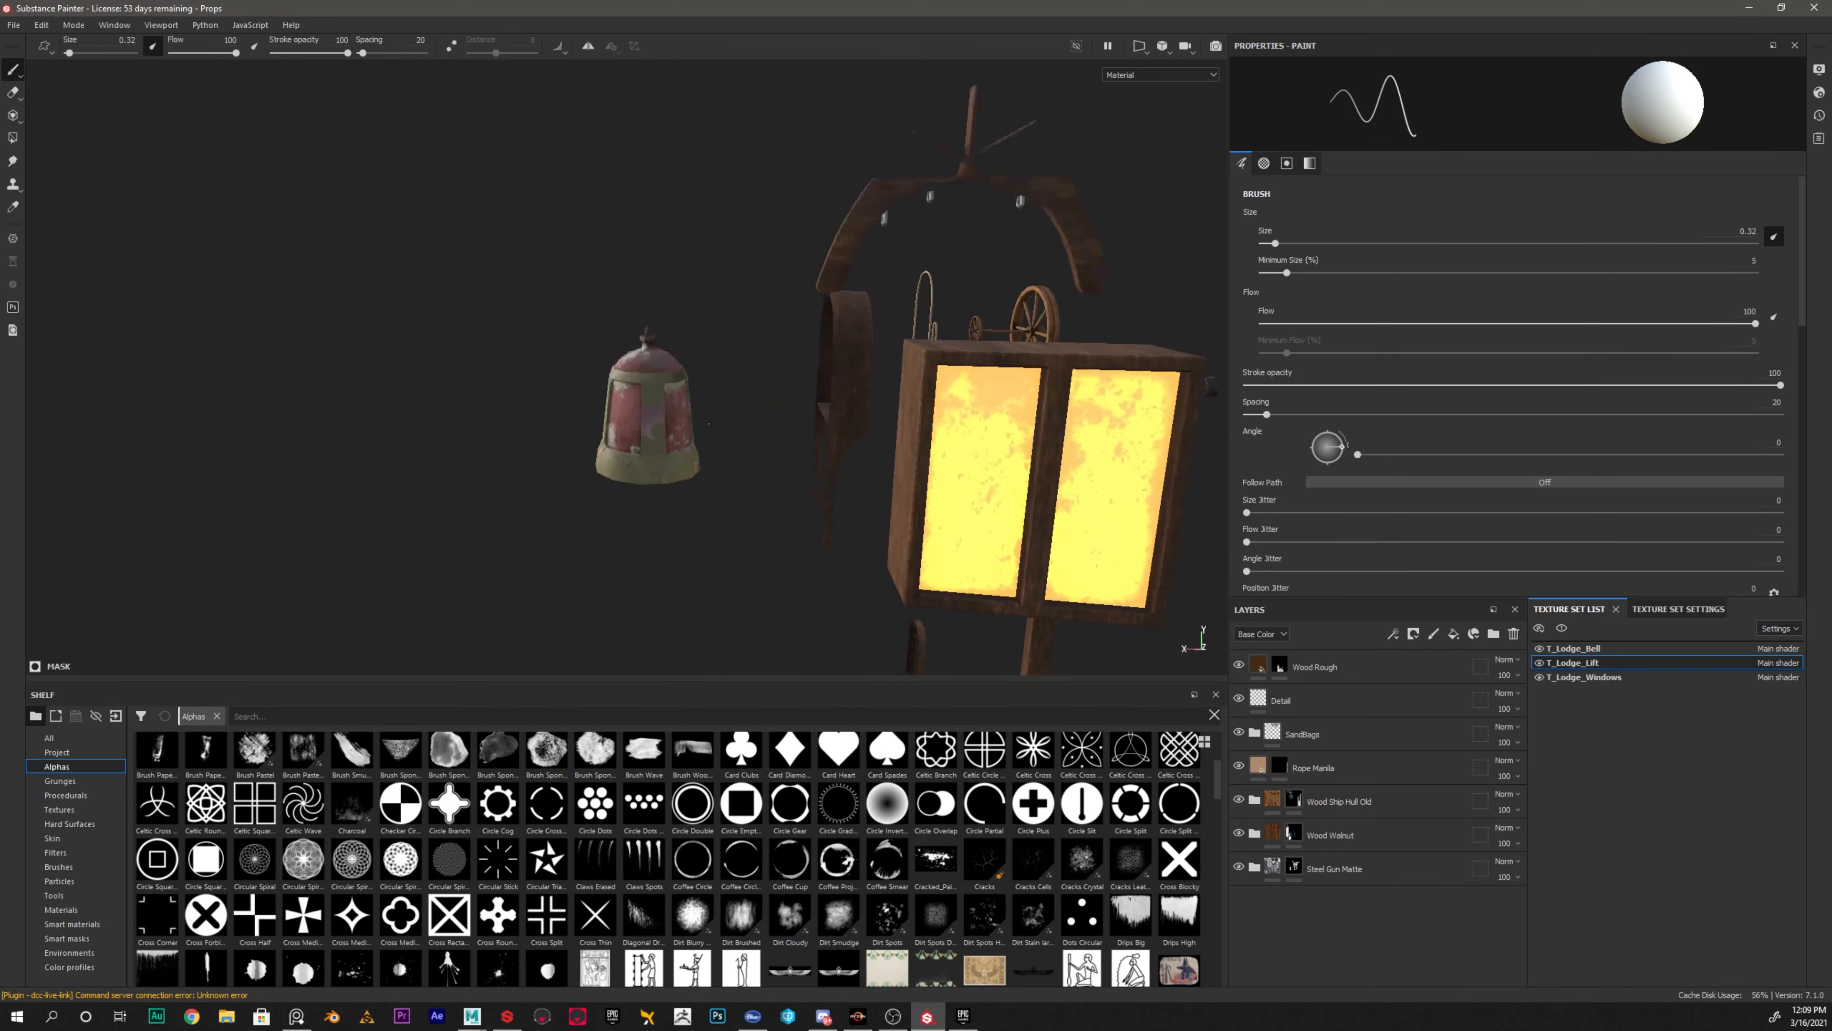
scroll(724, 401, up, 8)
alt+middle_drag(505, 426, 797, 413)
scroll(797, 413, up, 4)
scroll(797, 413, down, 10)
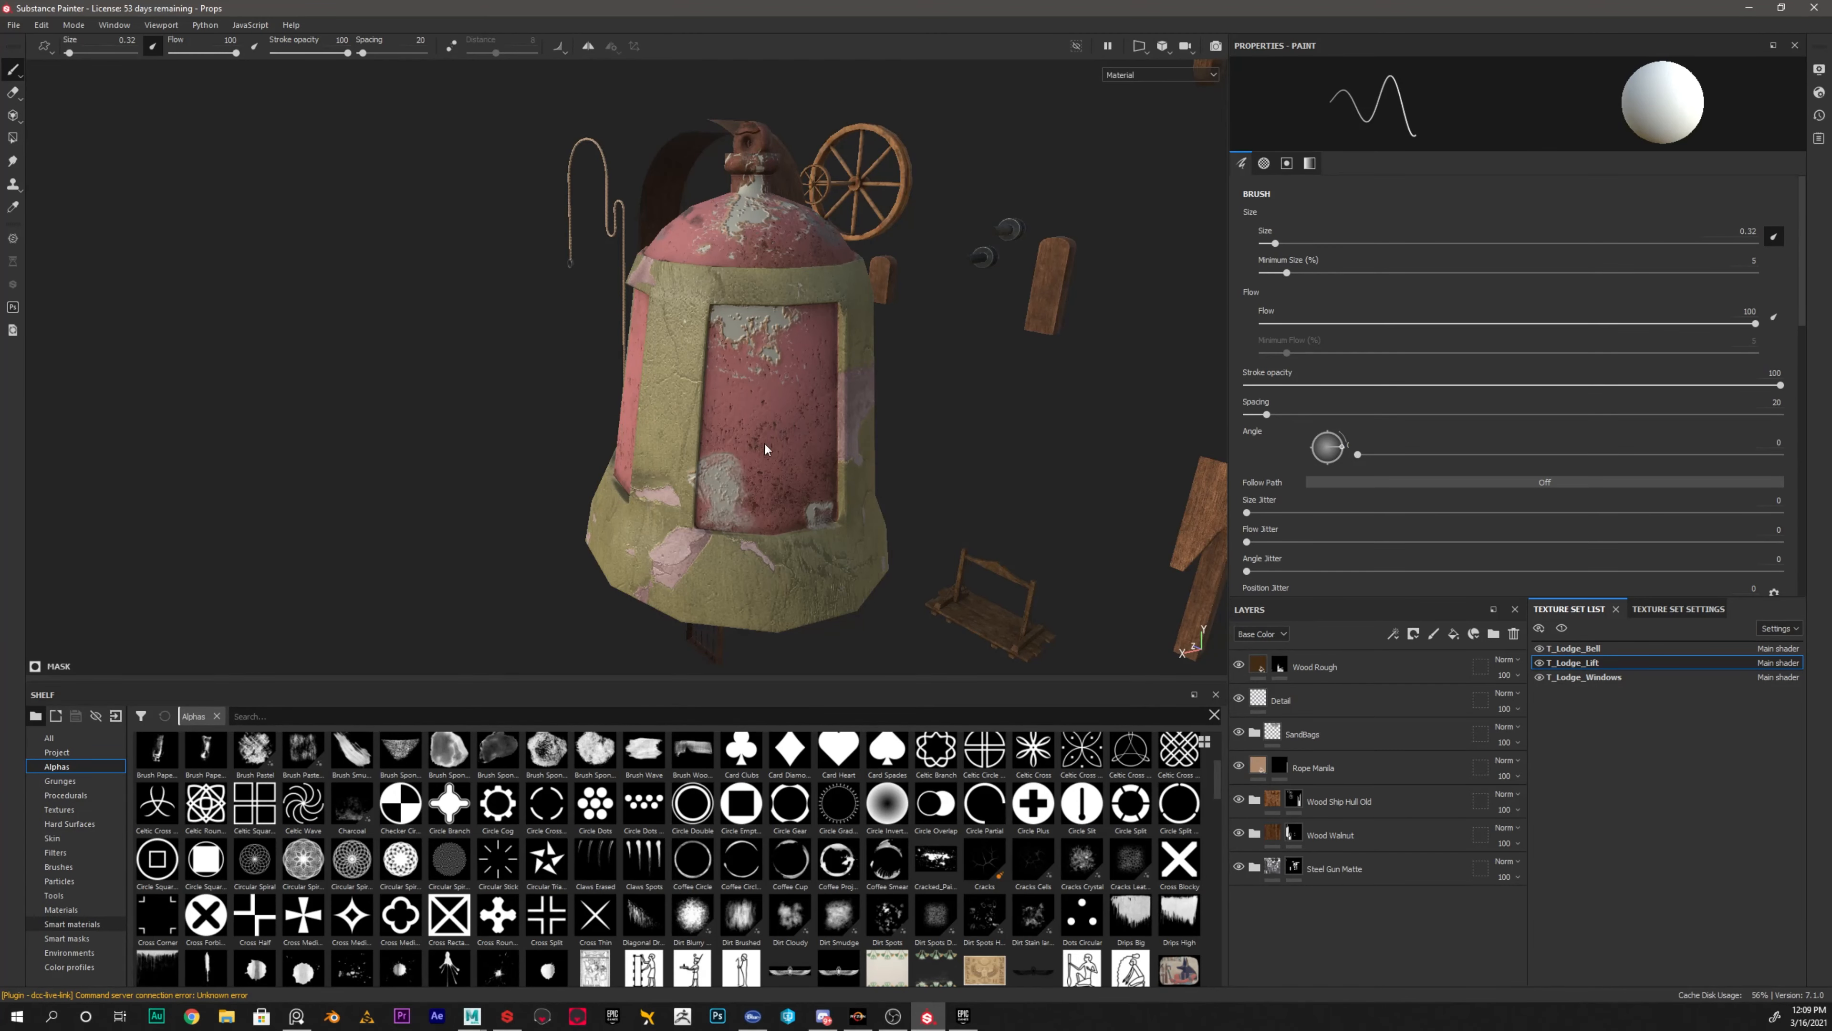
Browse the shelf's smart materials and look at the bell from another side
click(72, 924)
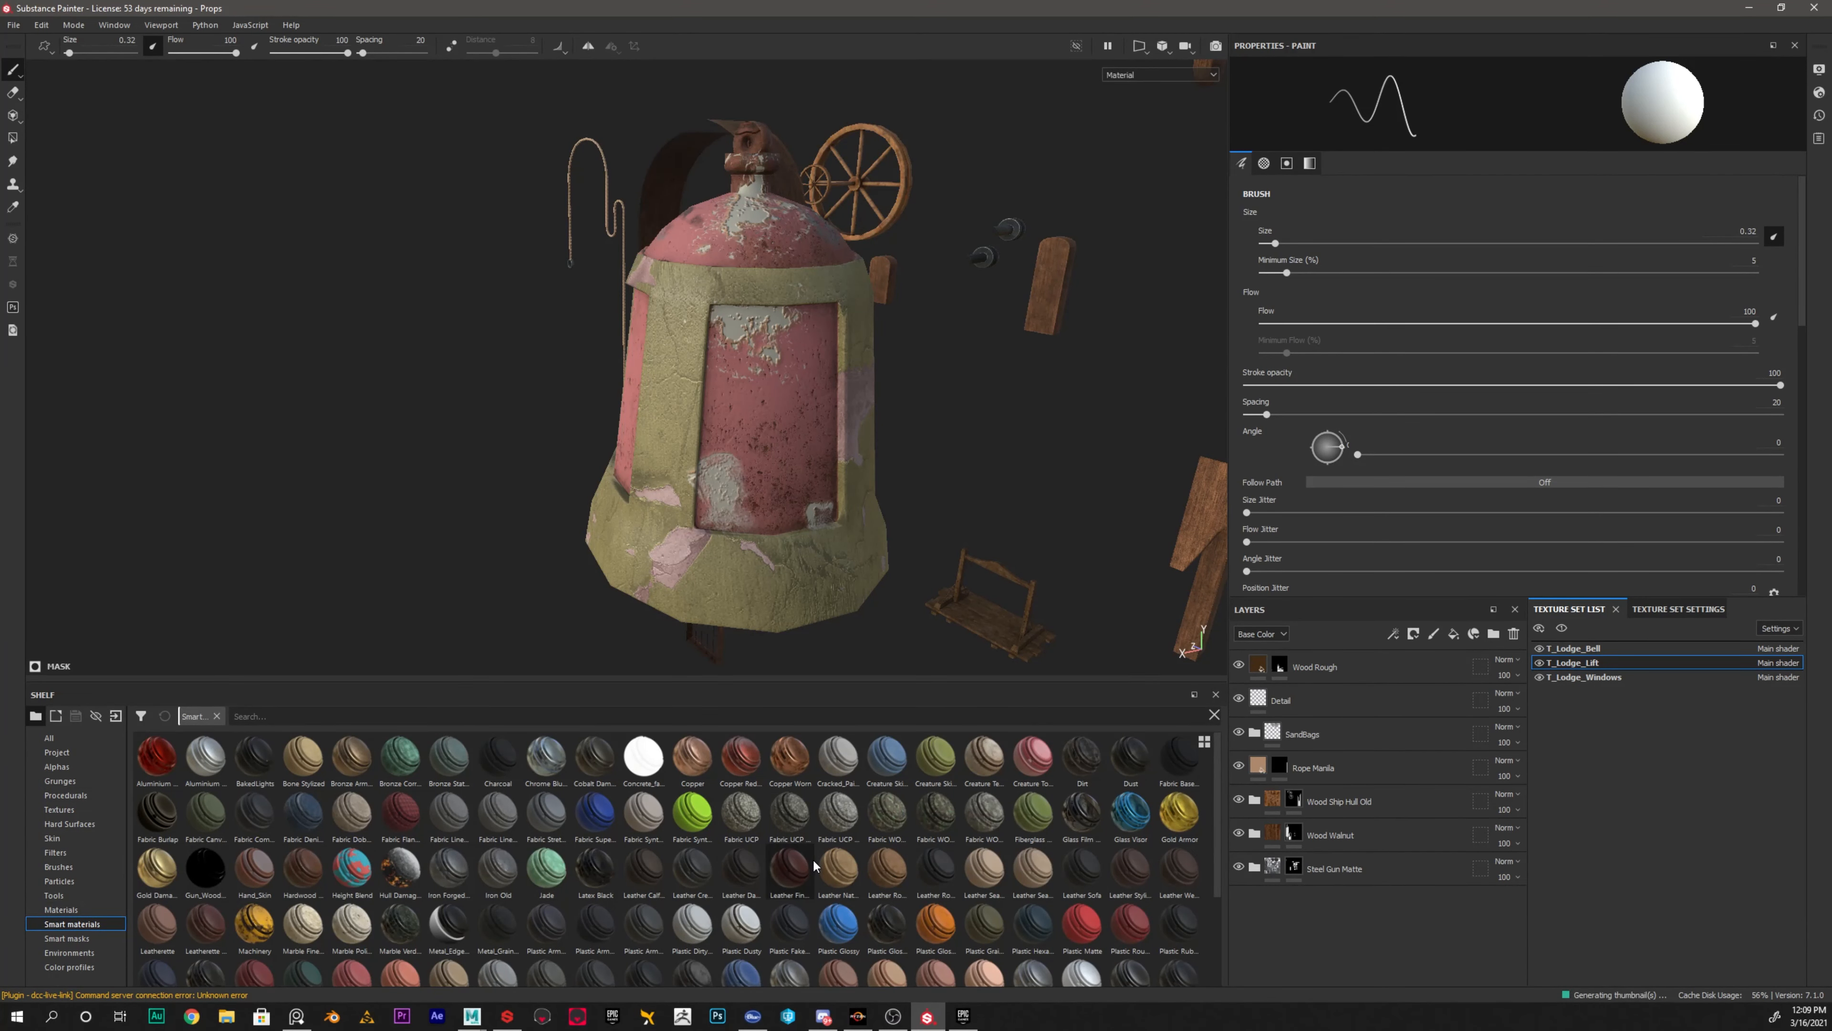
scroll(771, 892, down, 3)
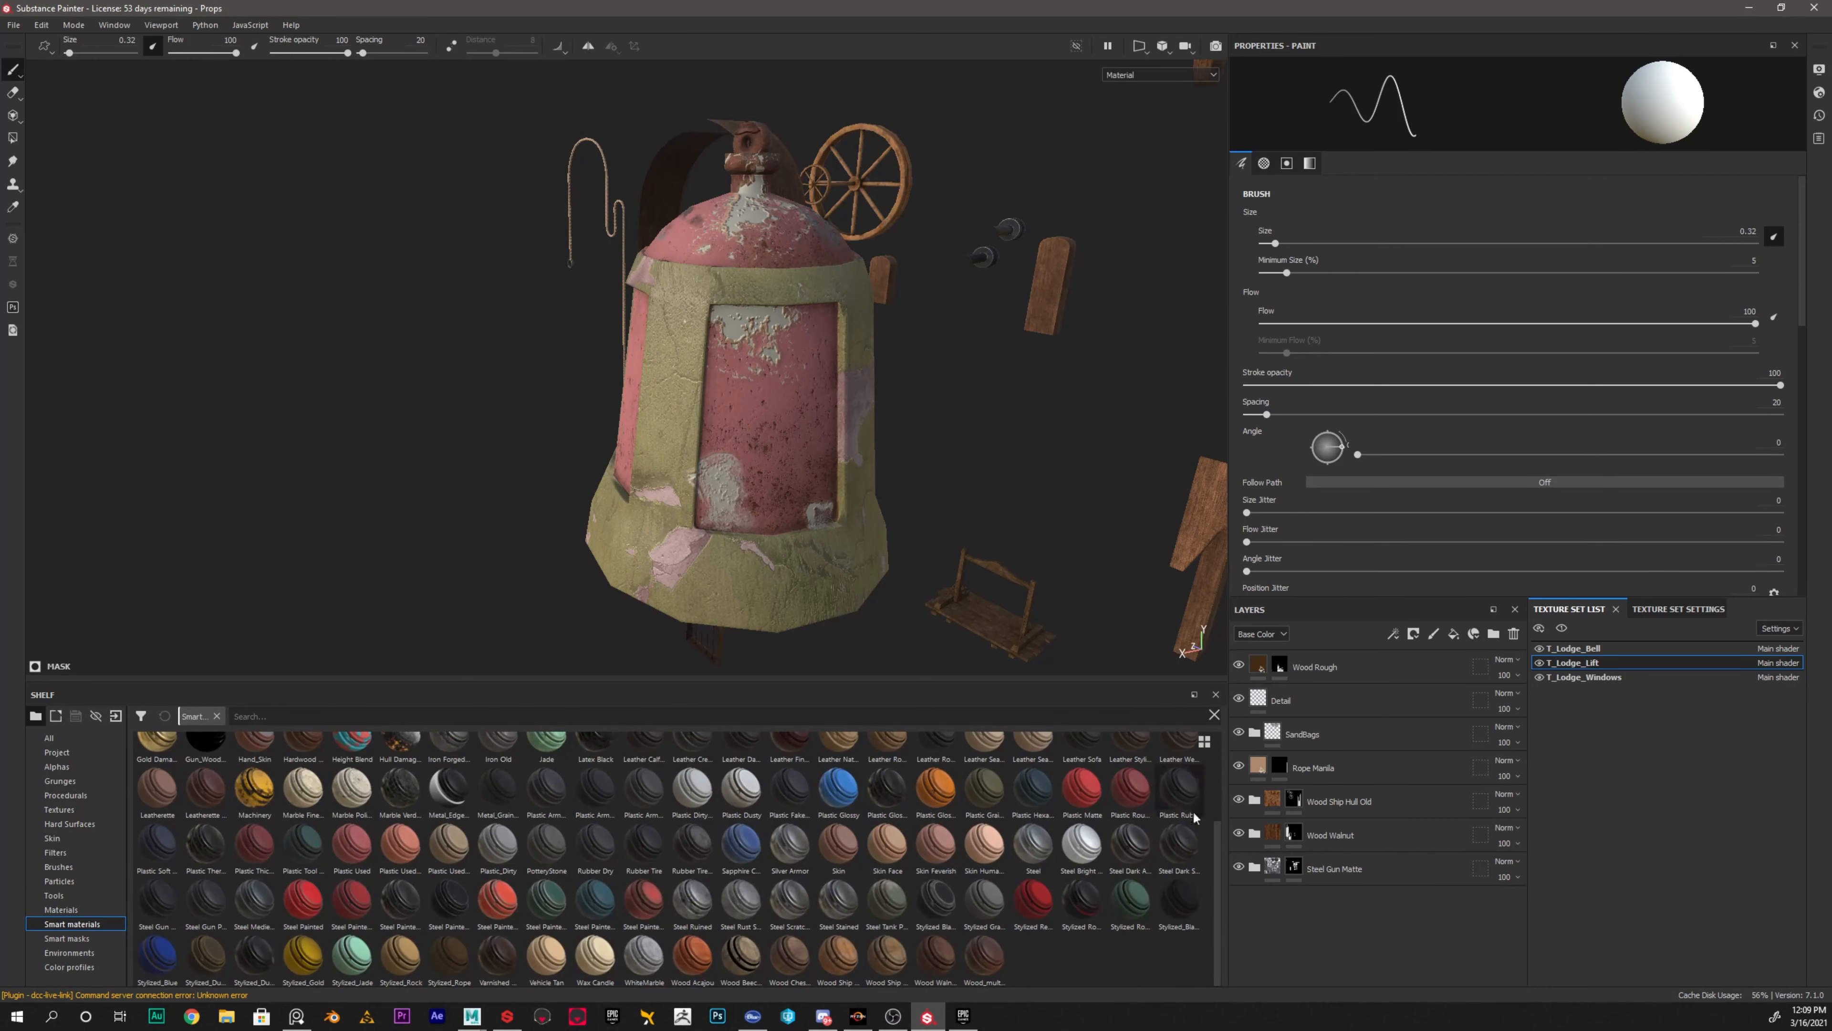
mouse_move(658, 909)
scroll(781, 374, up, 5)
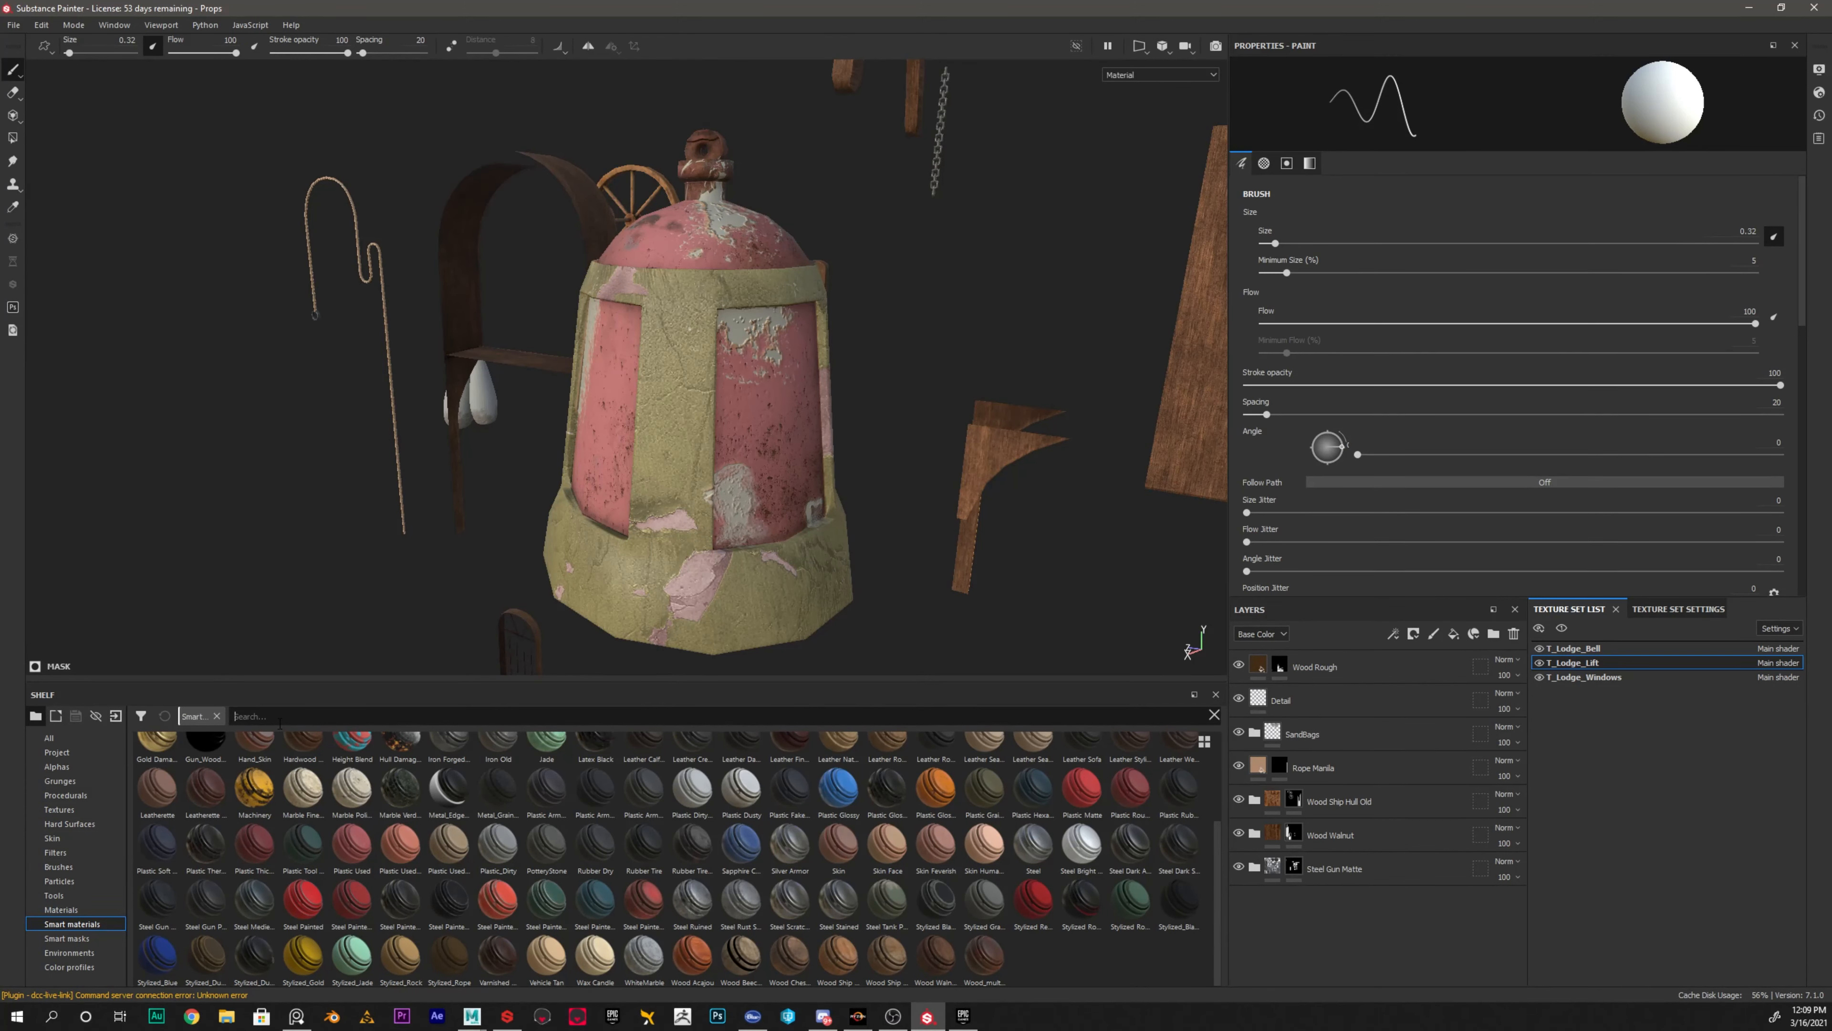
Search the shelf's materials for "plaster" and preview the painted and damaged plaster results
click(72, 911)
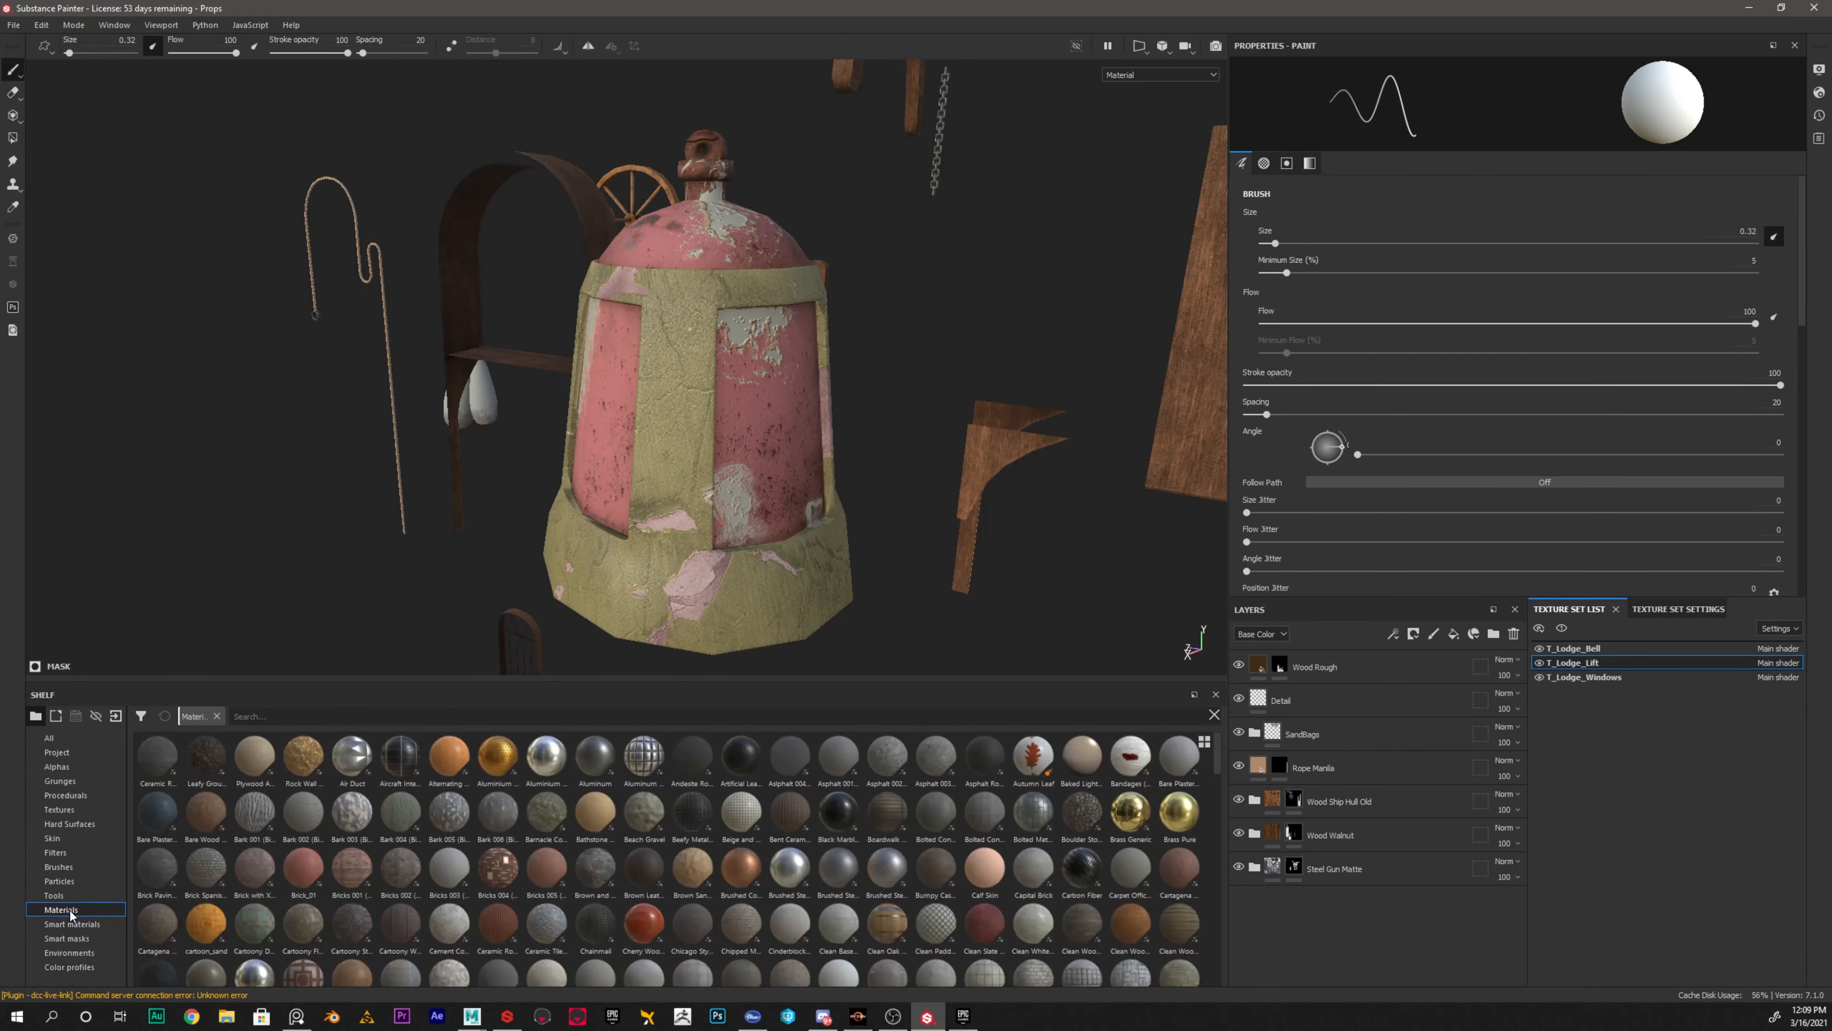
click(281, 711)
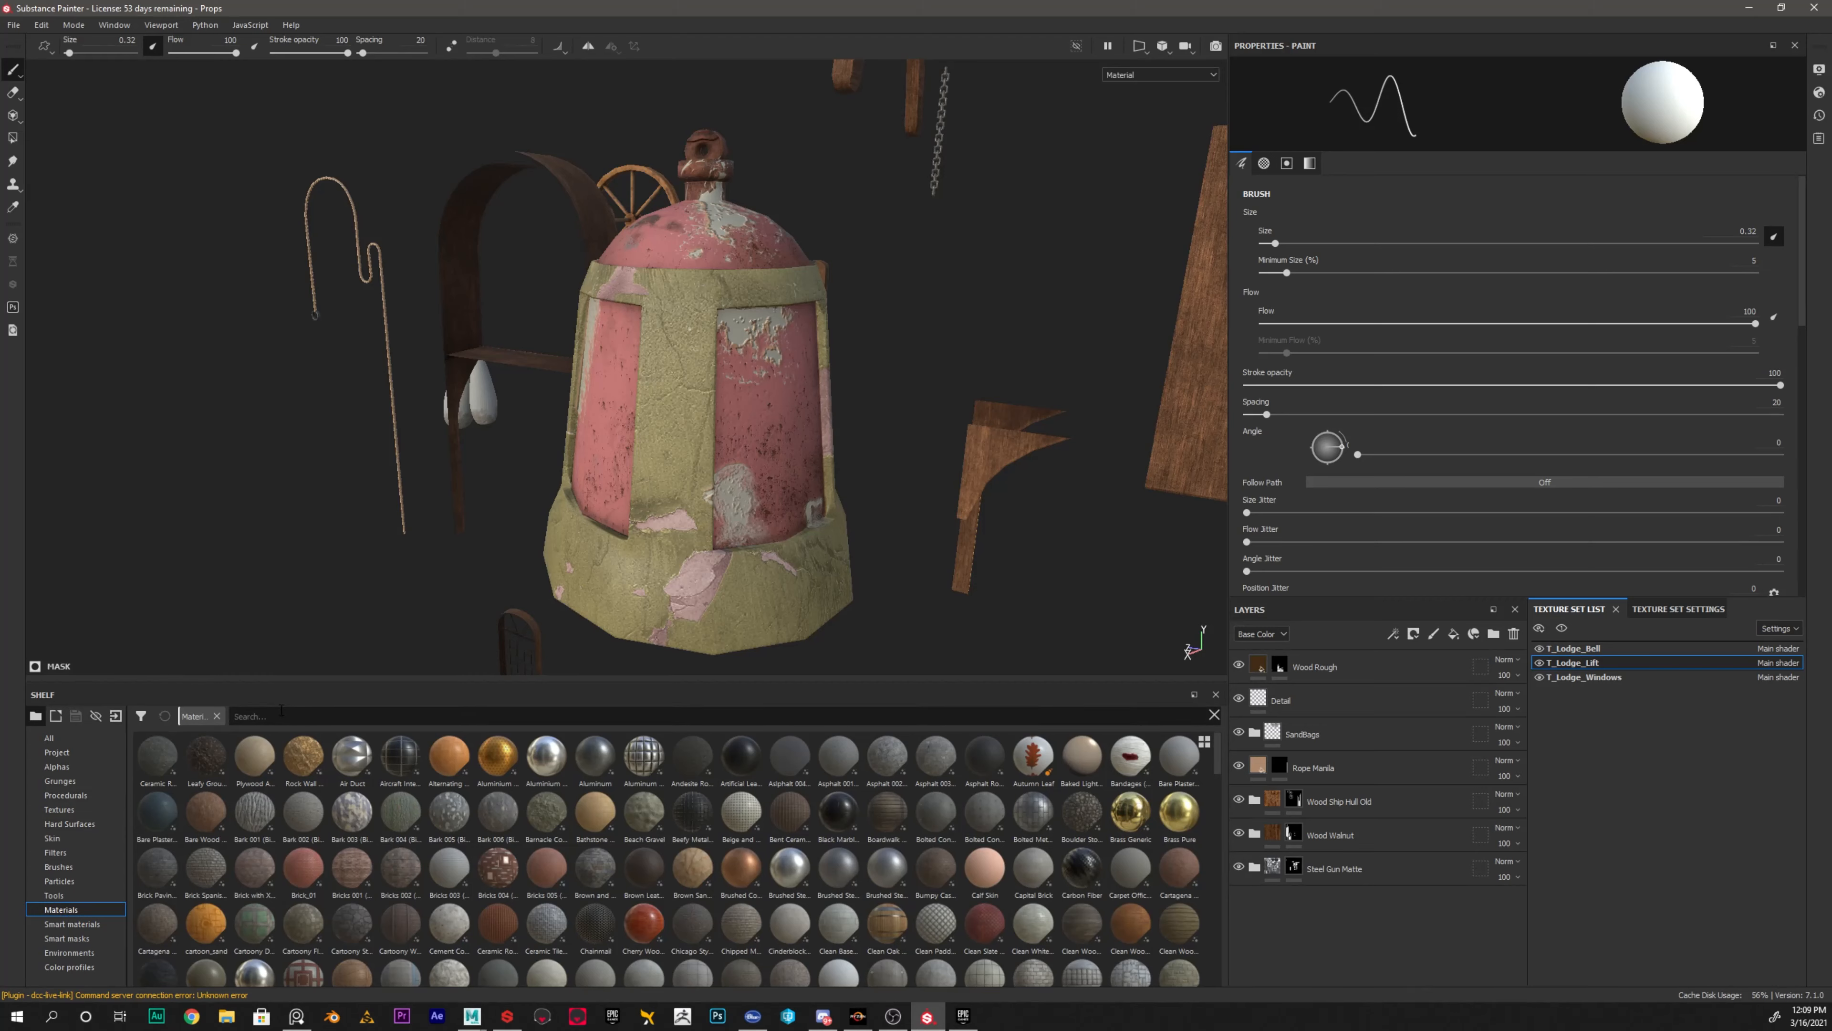
text(plaster)
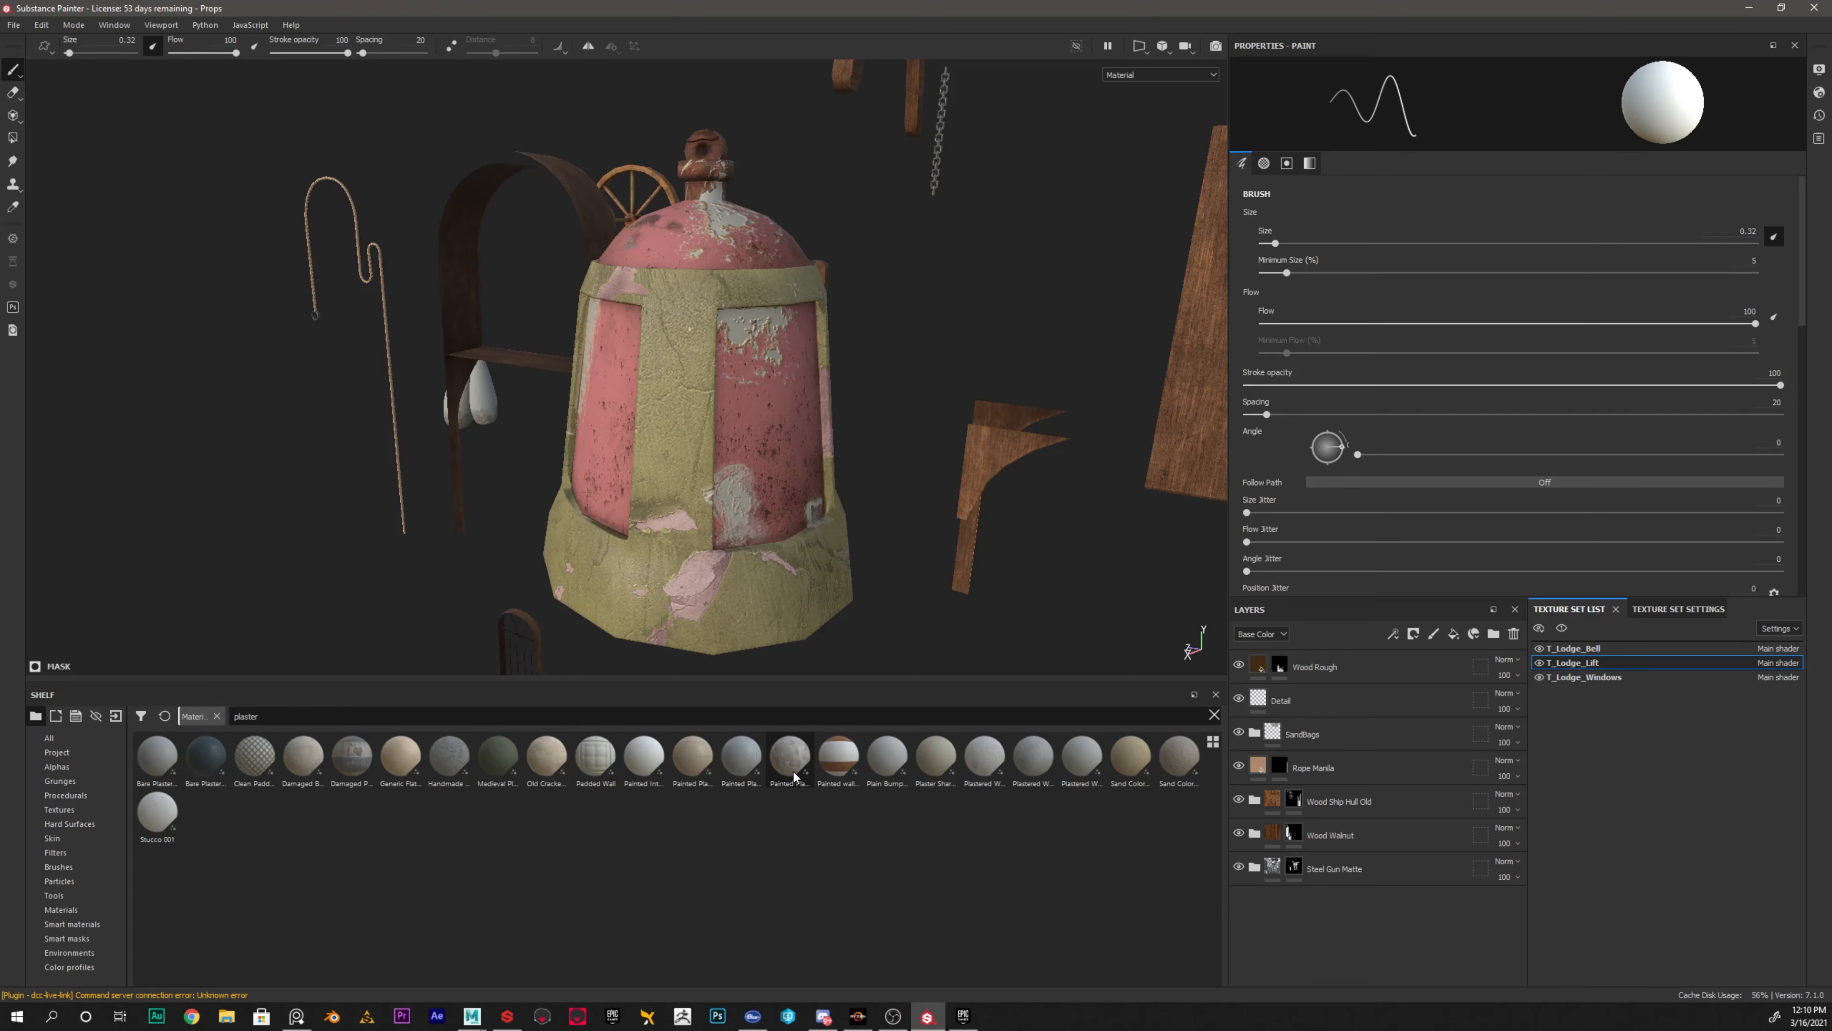
mouse_move(794, 776)
mouse_move(356, 767)
List the smart materials again and inspect the bell's red panel and olive frame up close
click(78, 923)
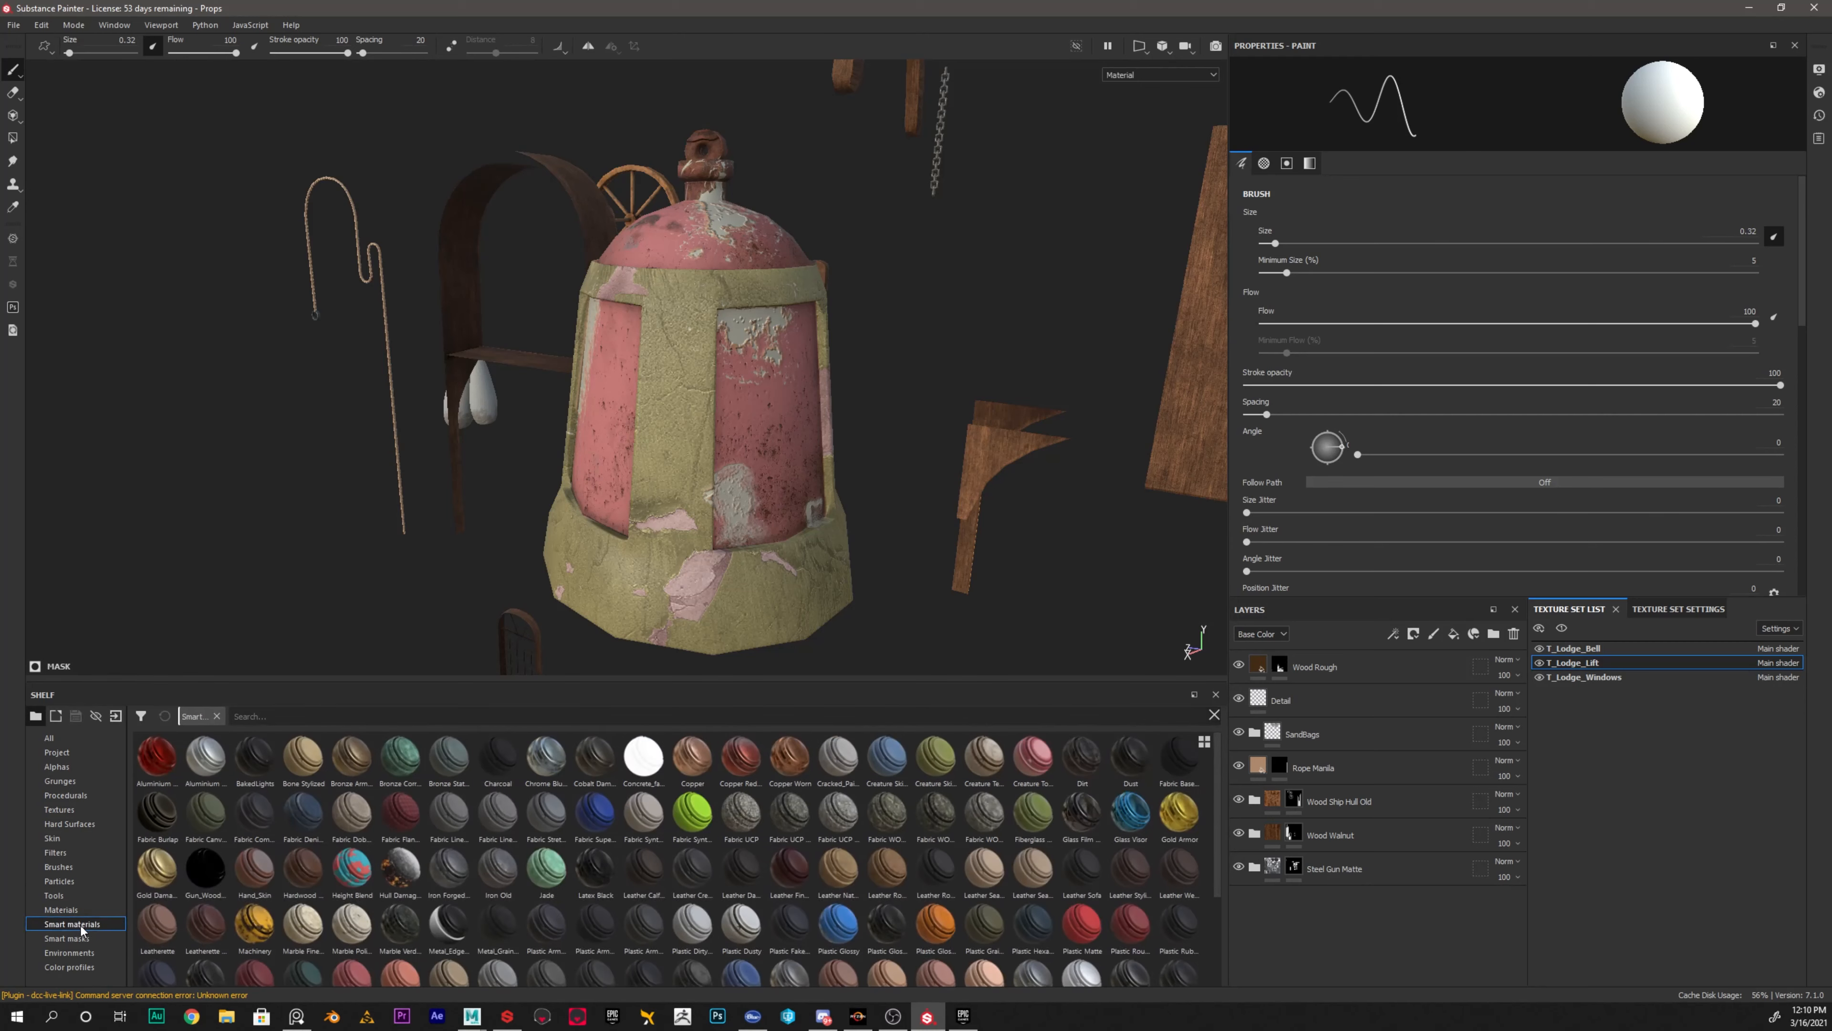
alt+drag(821, 431, 732, 289)
scroll(753, 348, down, 2)
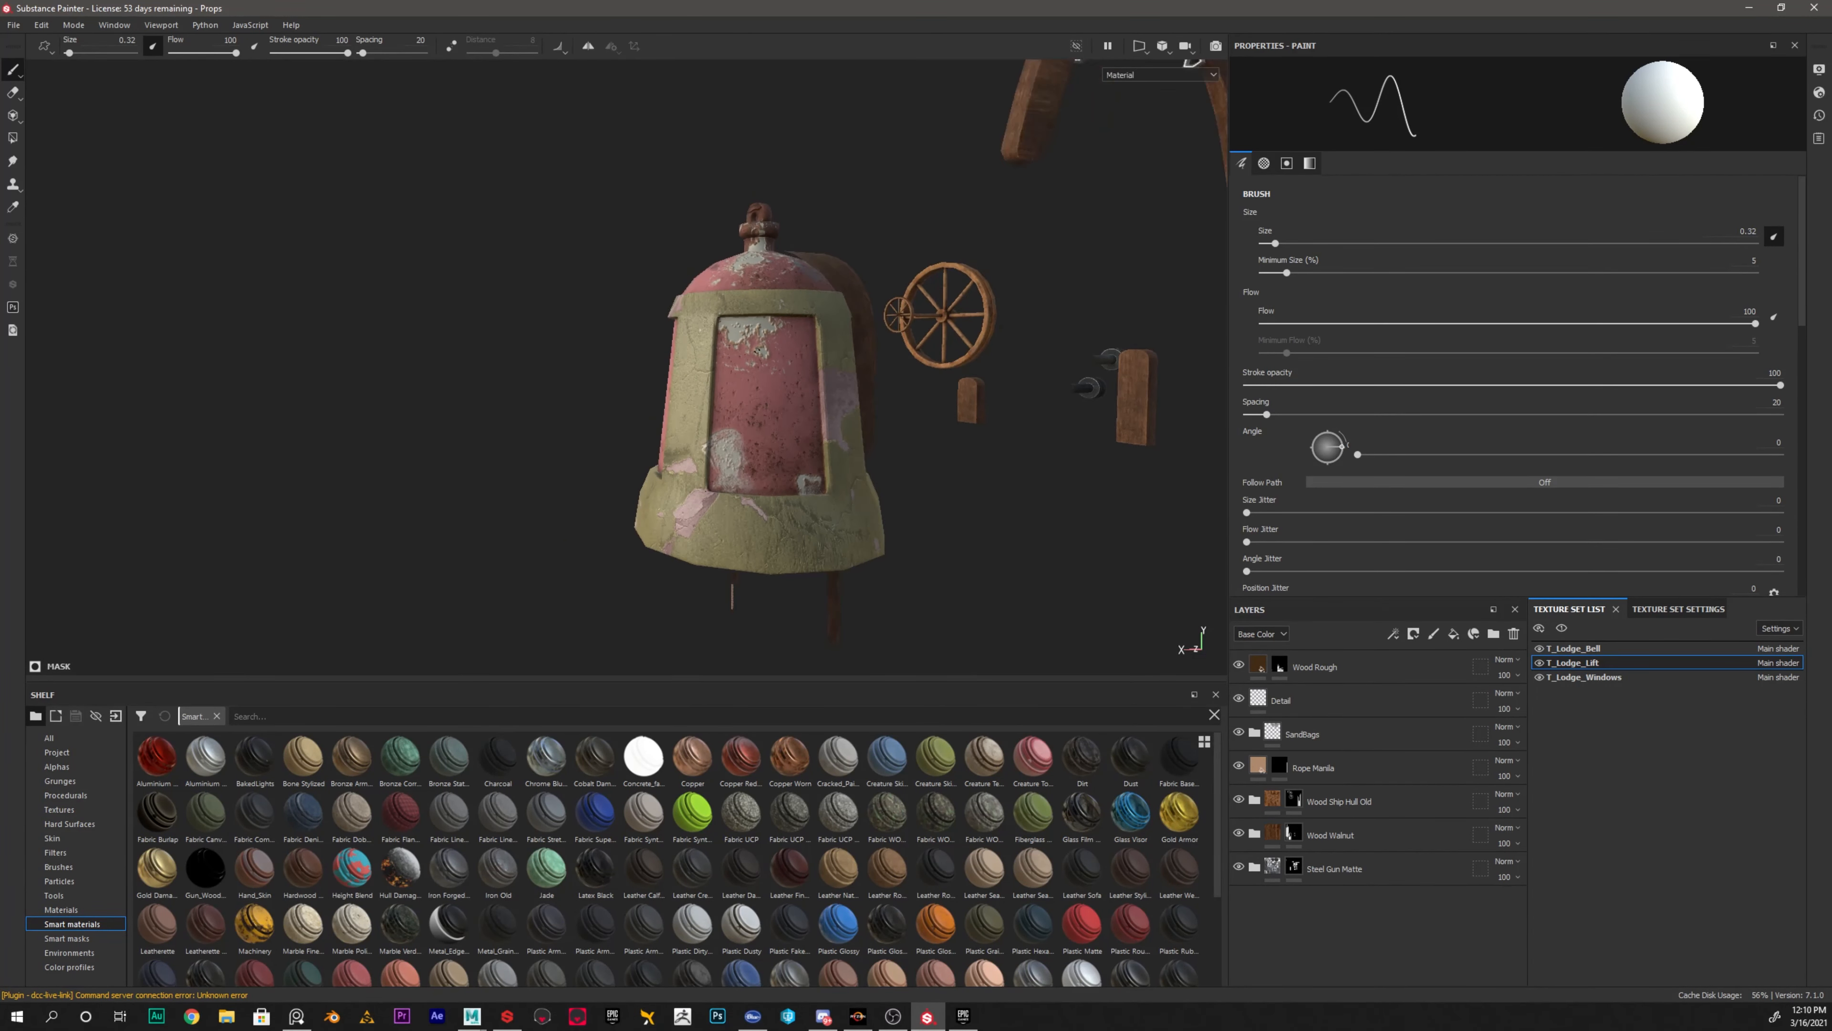
scroll(752, 348, up, 5)
Show the alphas in the shelf and look through them
click(57, 766)
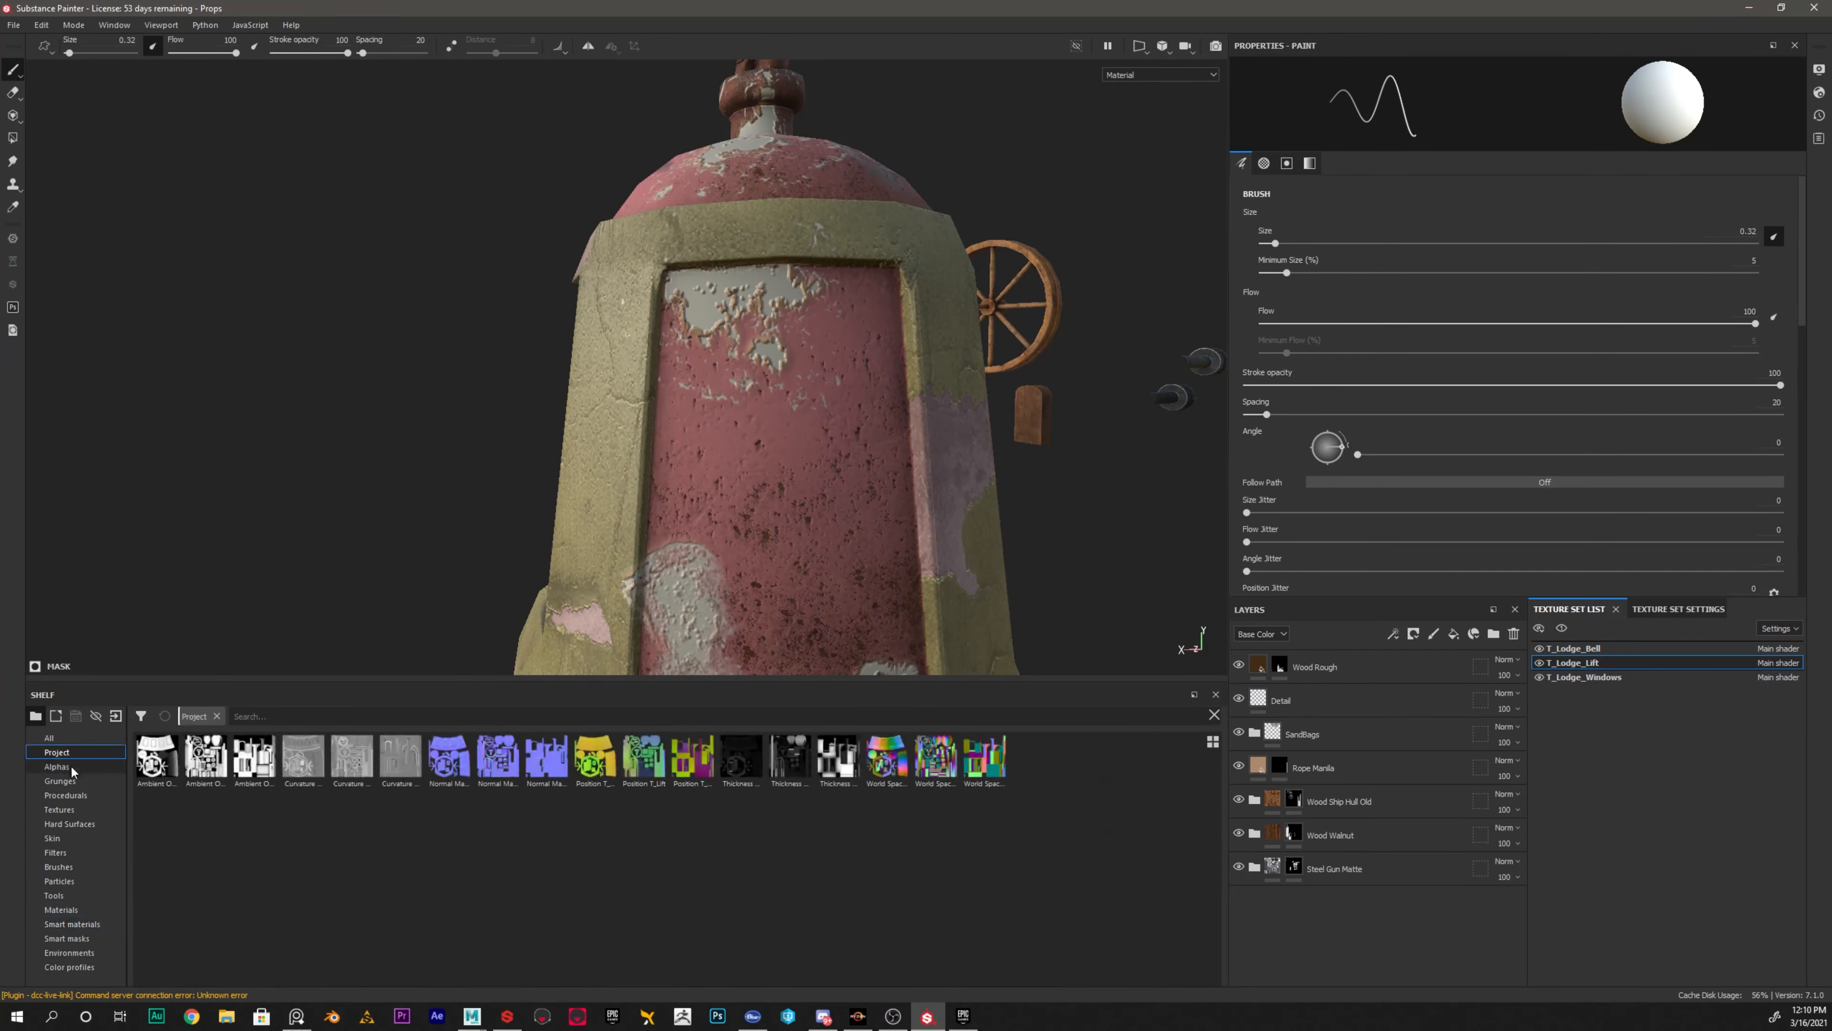
scroll(590, 919, down, 2)
scroll(692, 902, up, 5)
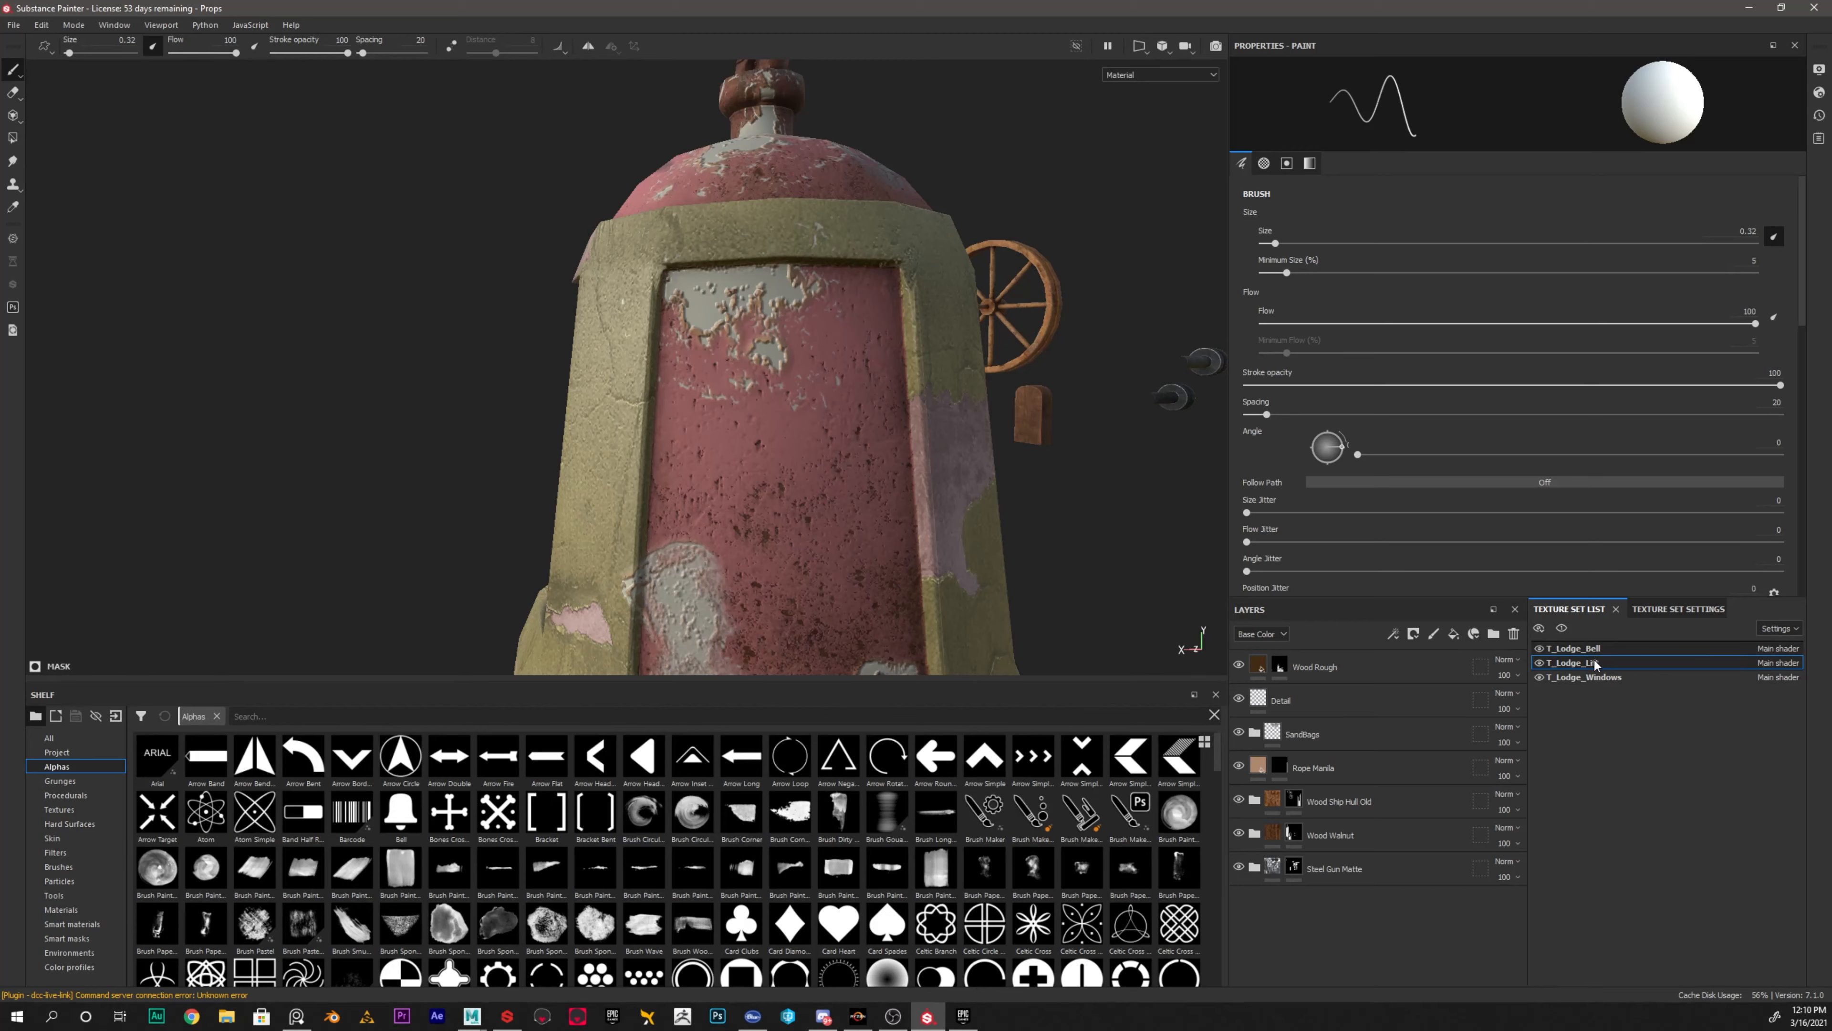
Switch to the T_Lodge_Bell texture set, add a paint layer above Chains, and review its brush material settings
click(1435, 635)
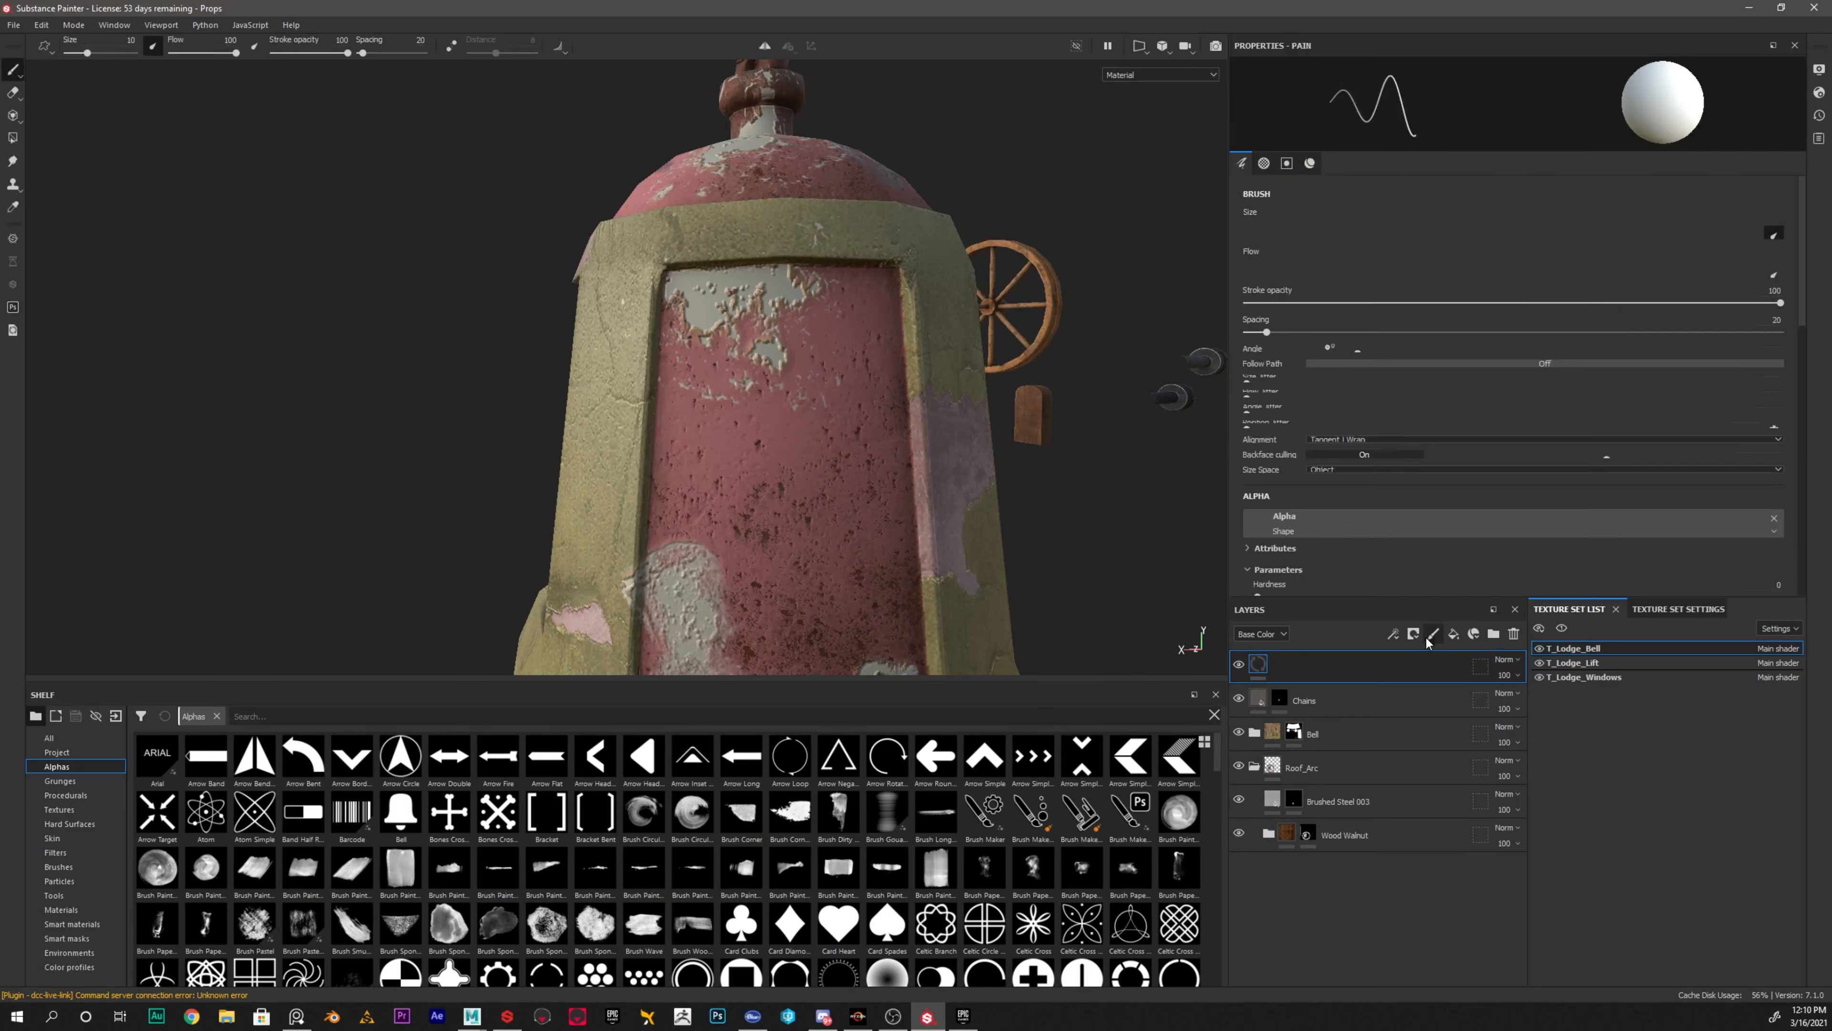
scroll(1436, 491, down, 16)
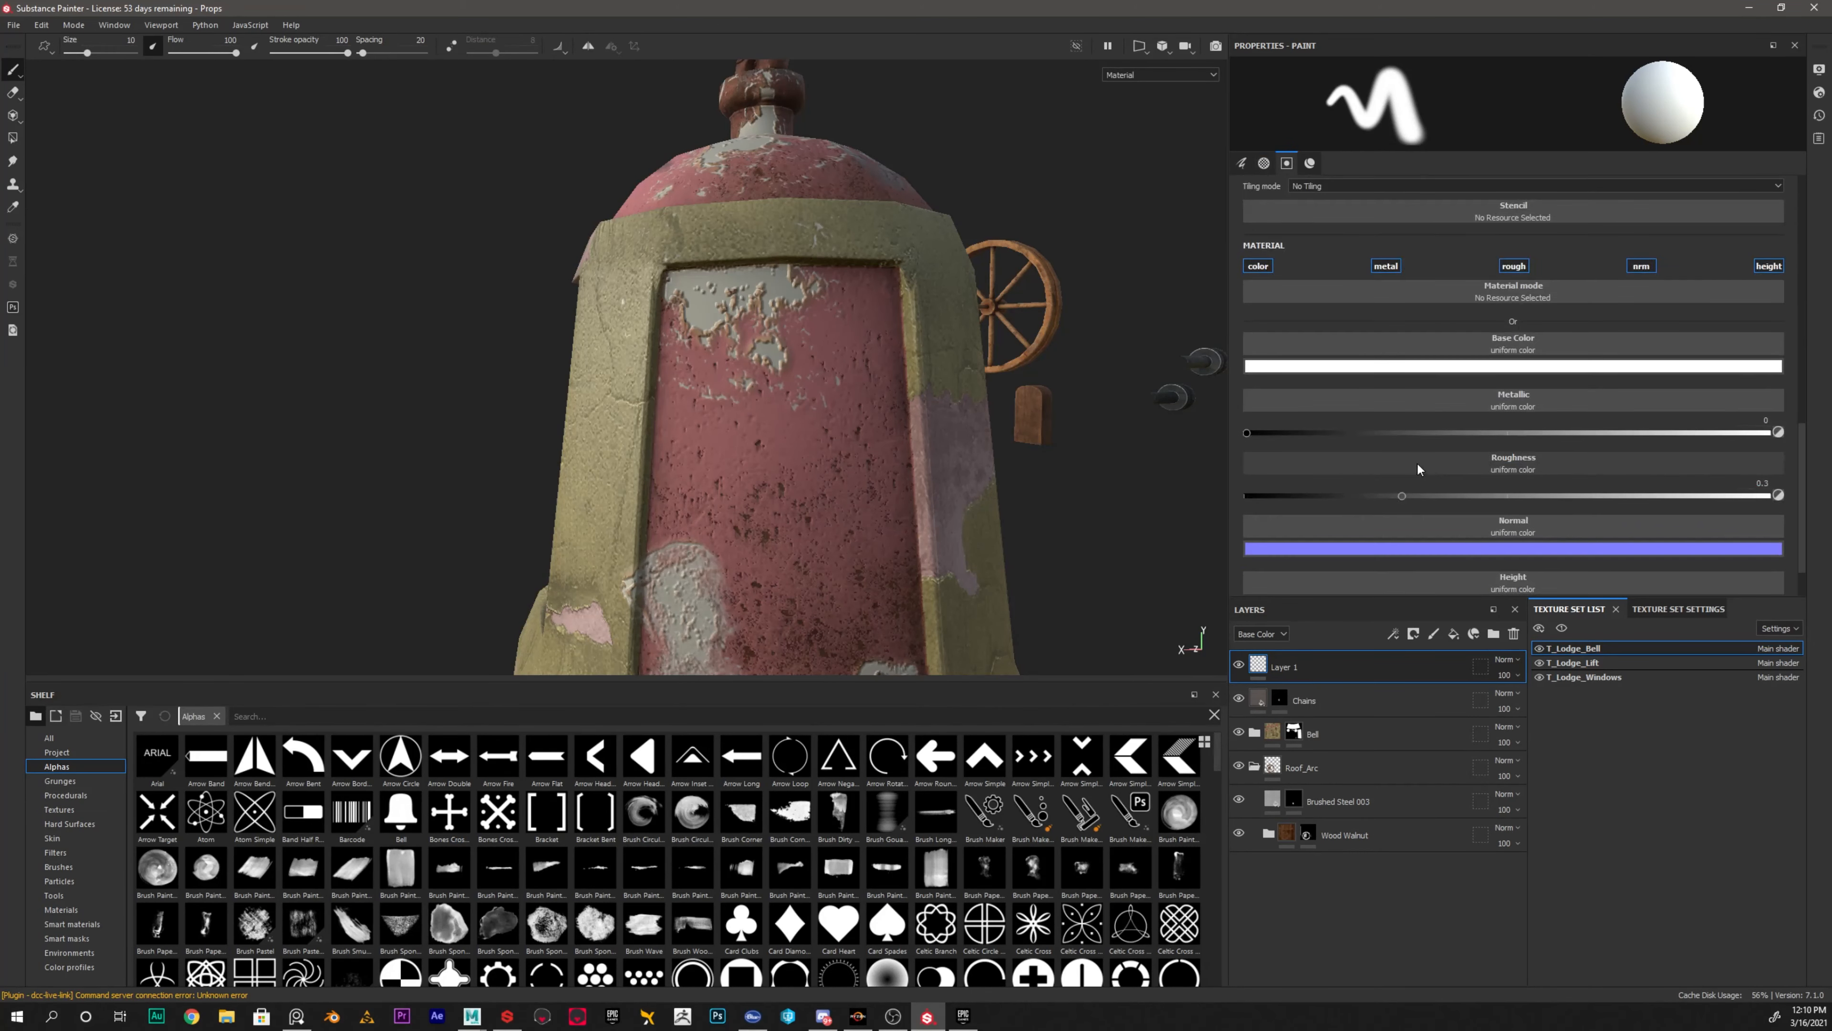
mouse_move(671, 474)
alt+mouse_down()
mouse_move(813, 488)
mouse_move(205, 829)
alt+mouse_up()
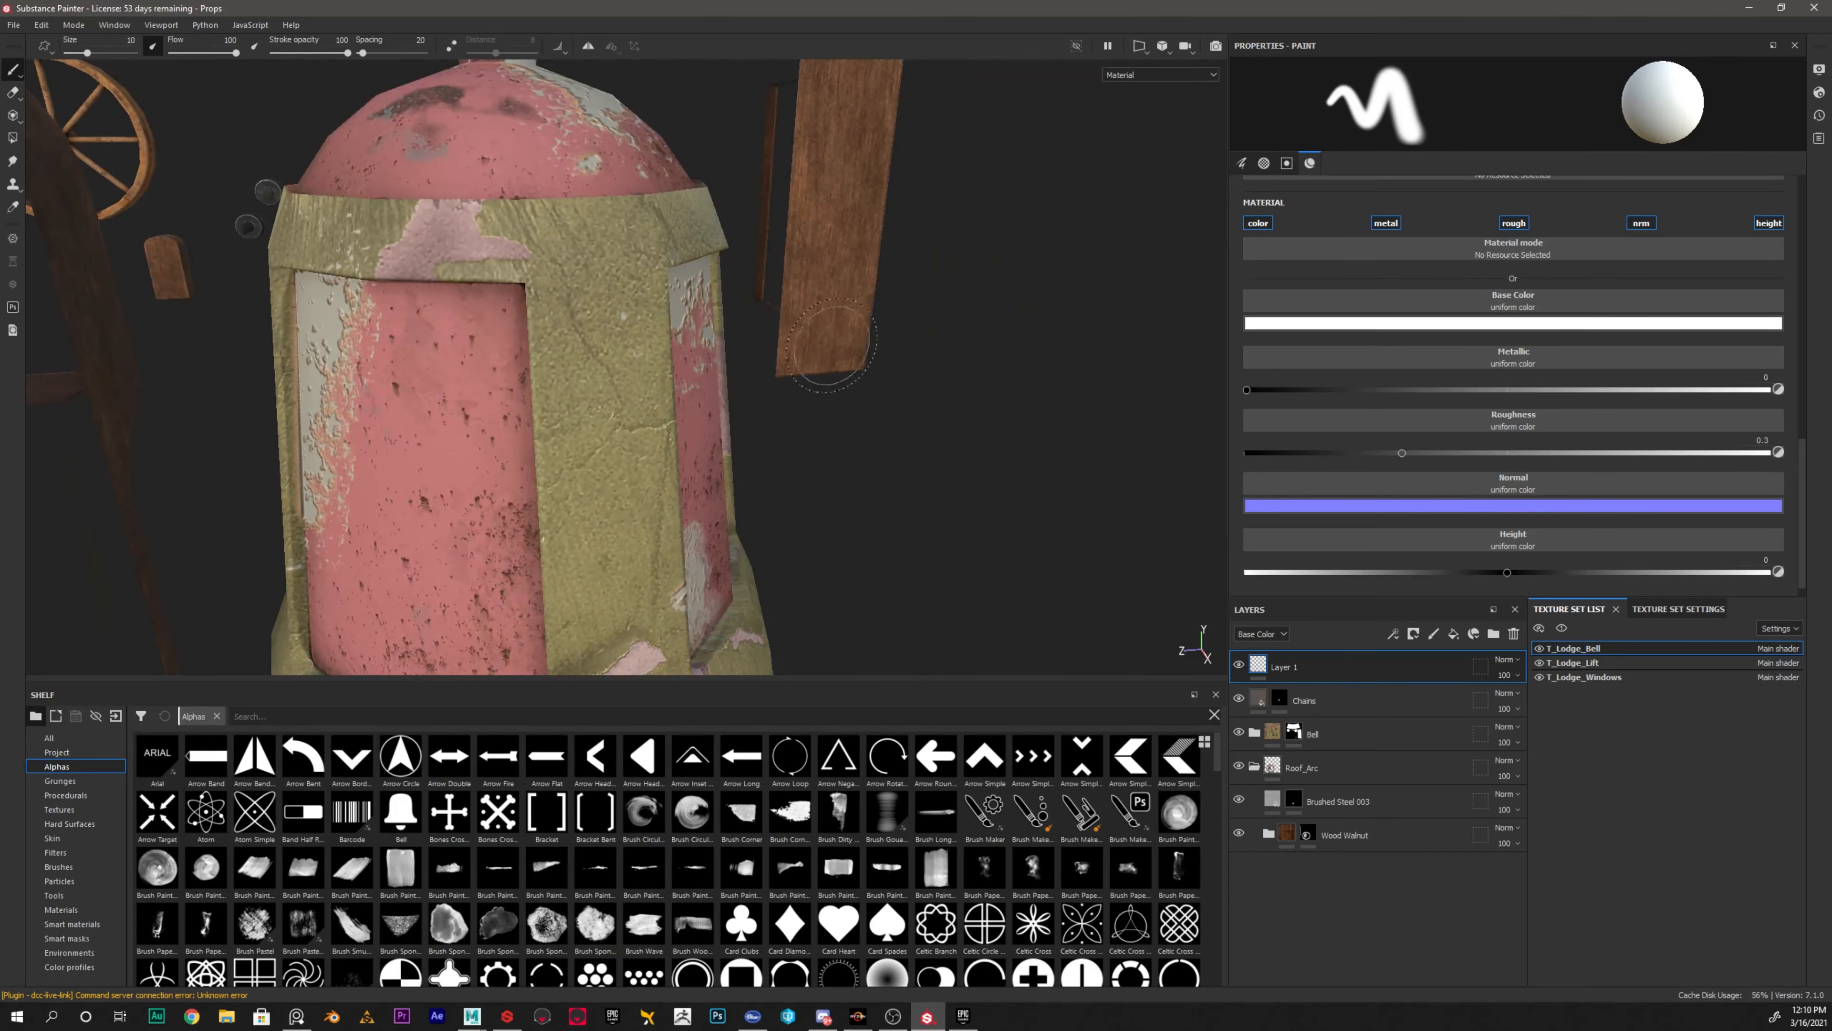
mouse_move(832, 345)
alt+mouse_down()
mouse_move(862, 346)
mouse_move(837, 365)
alt+mouse_up()
Set the brush alpha to Dirt Cloudy
scroll(460, 918, down, 10)
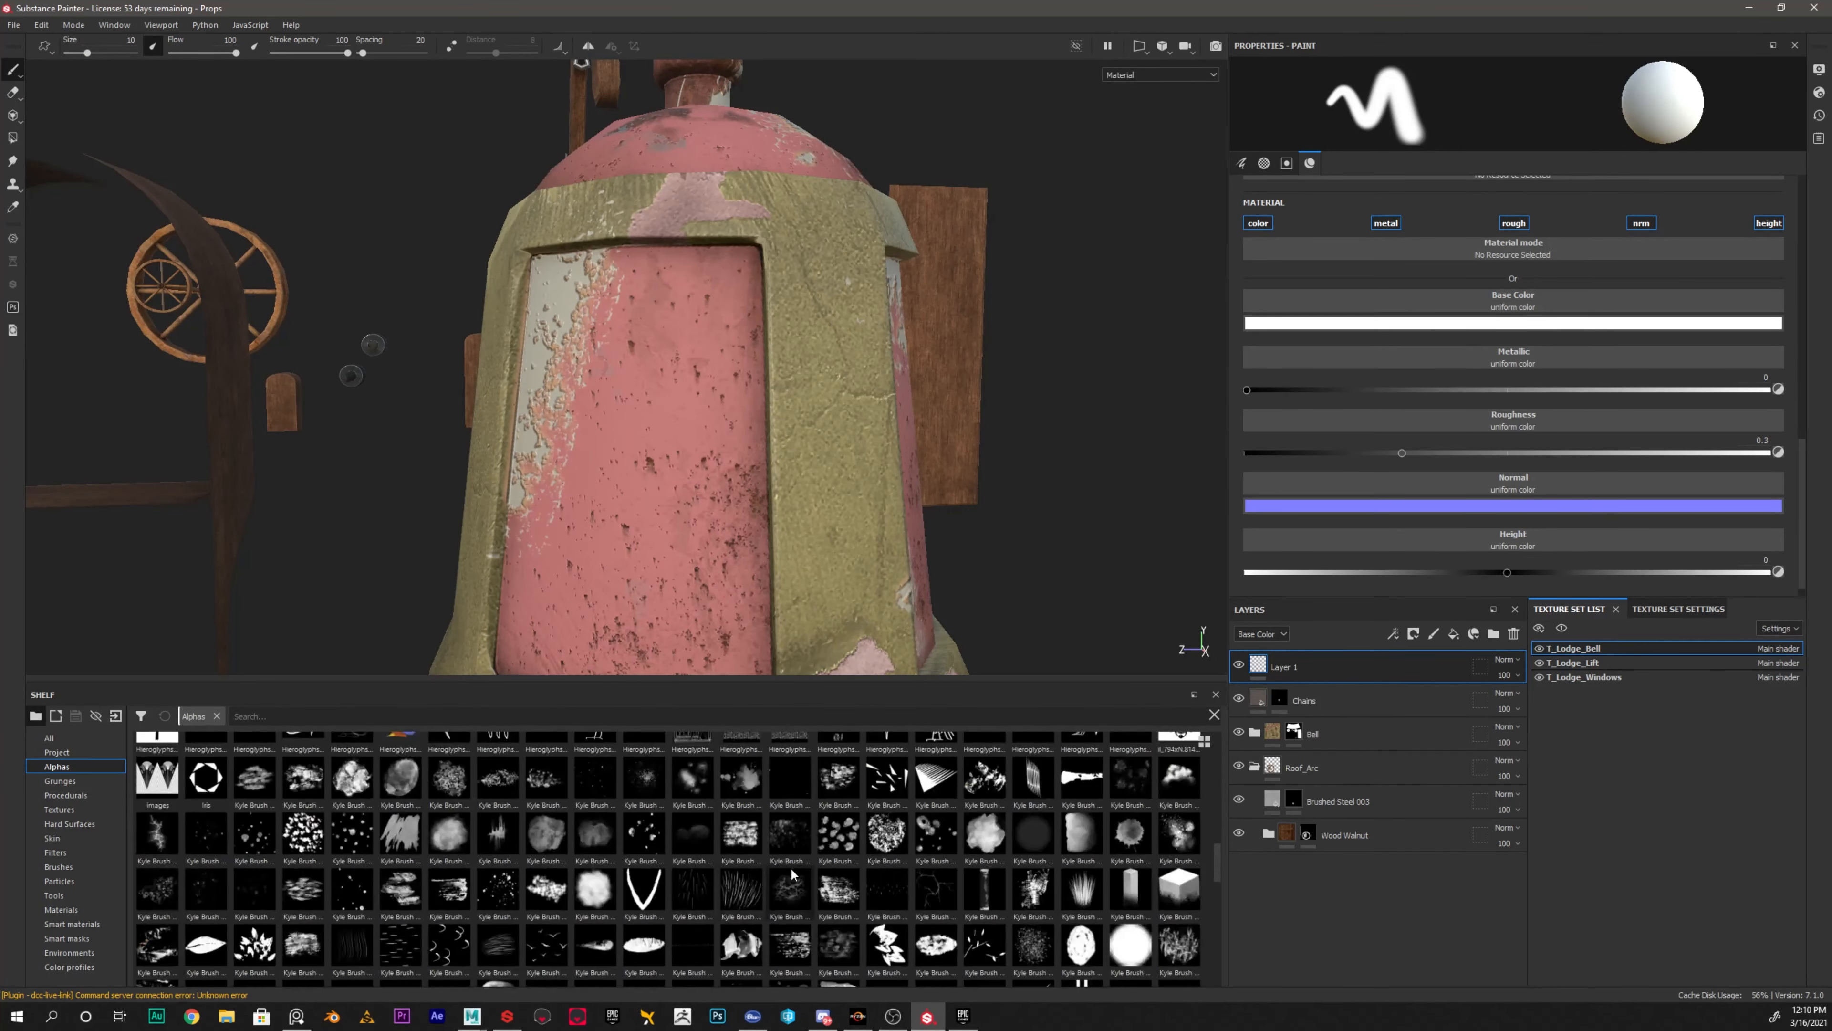
scroll(751, 837, up, 5)
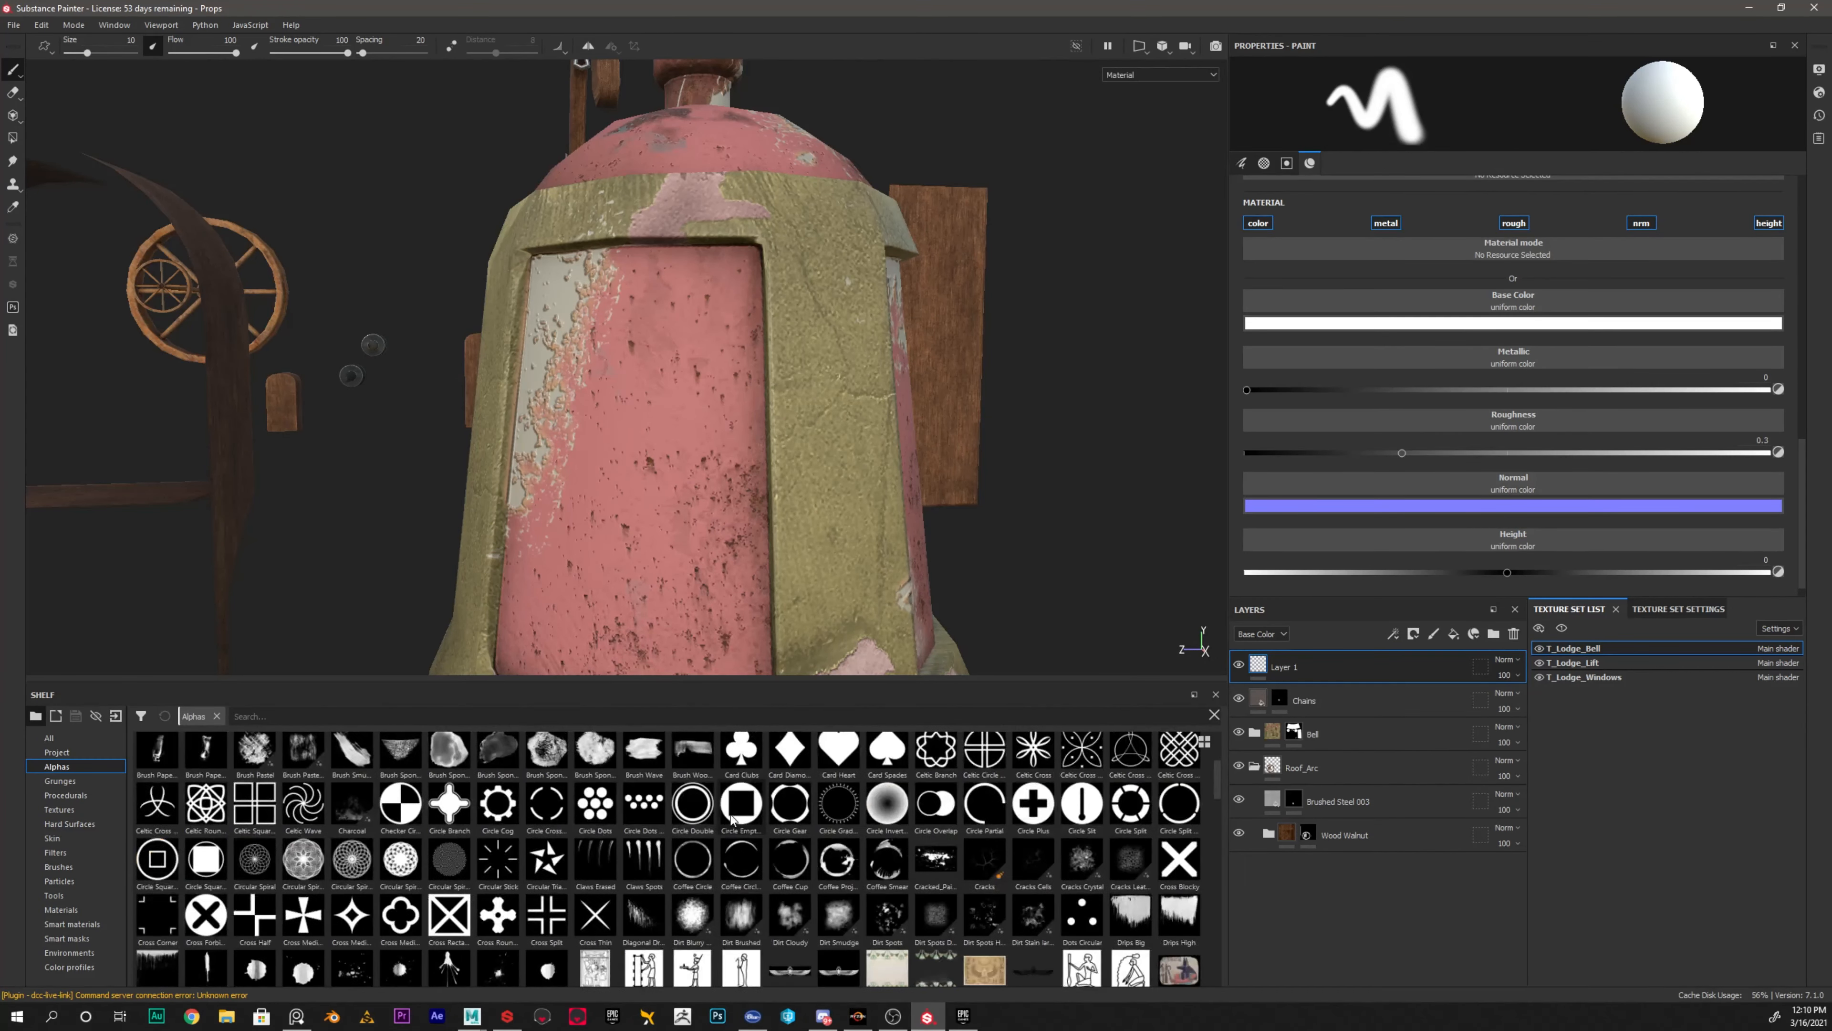
click(800, 925)
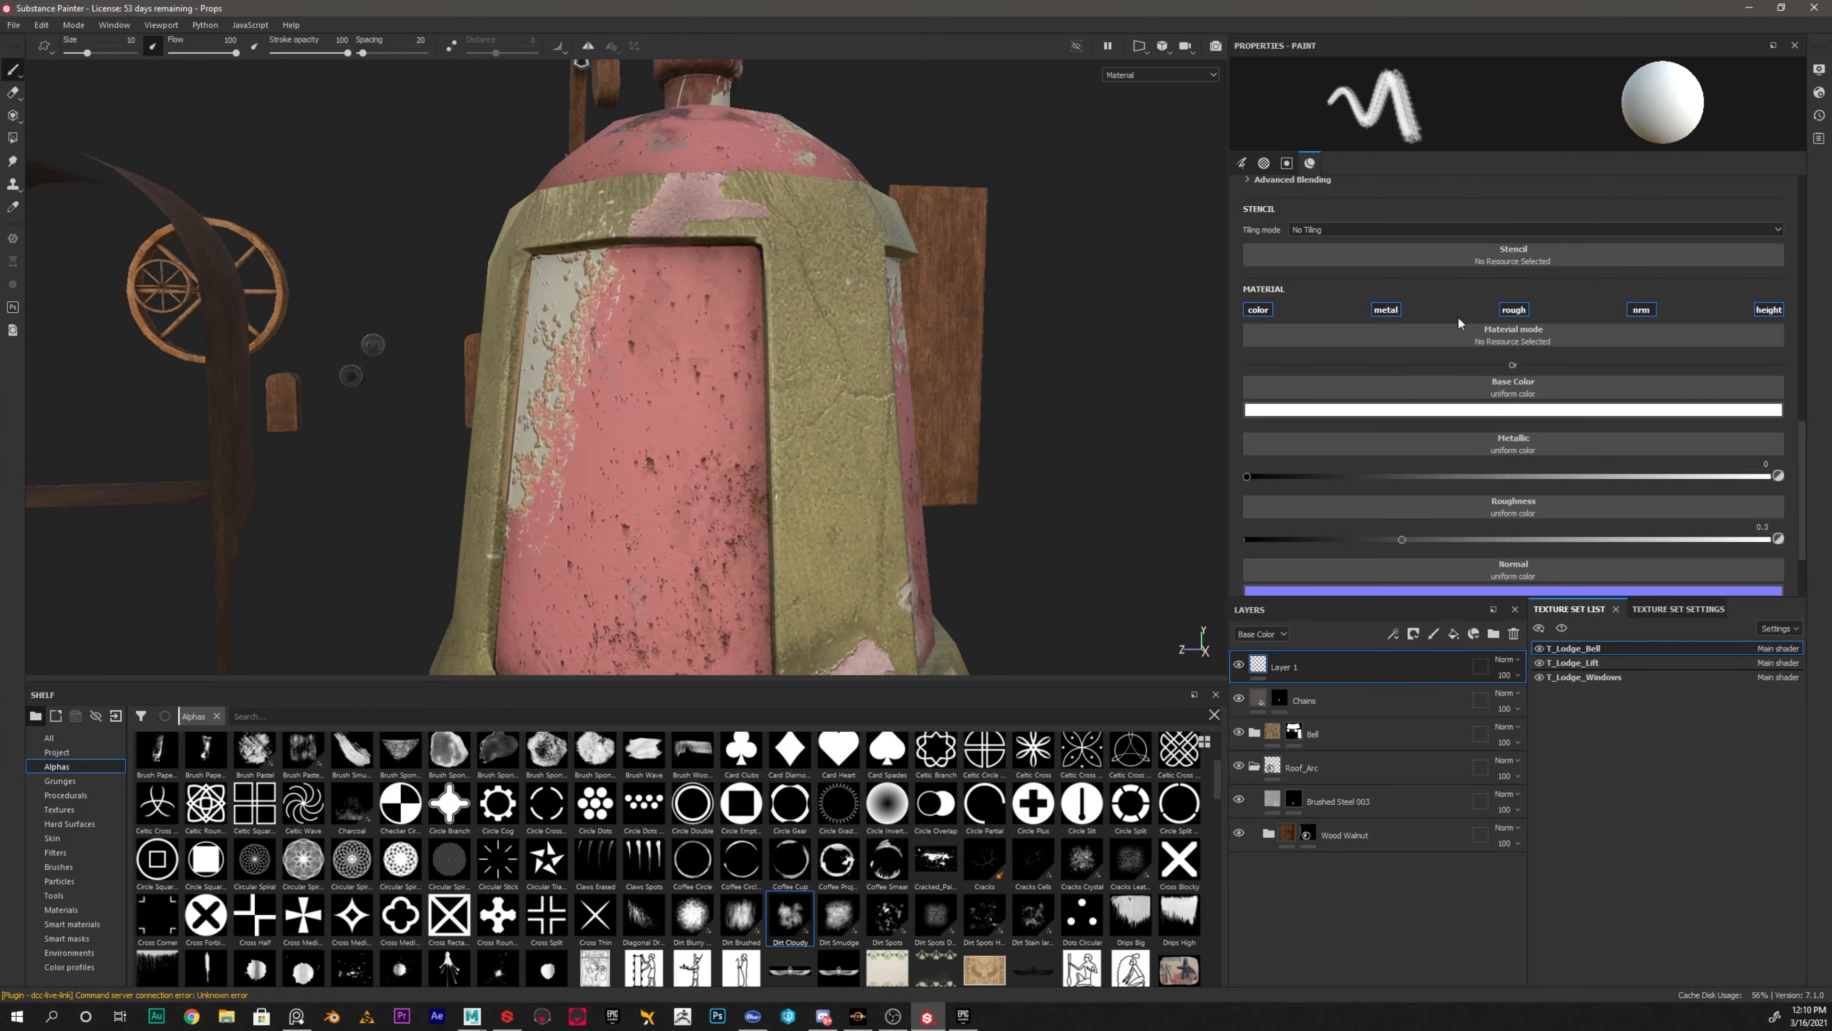
Search the shelf materials for "rus" and assign Rust Fine to the brush's base color
click(1508, 410)
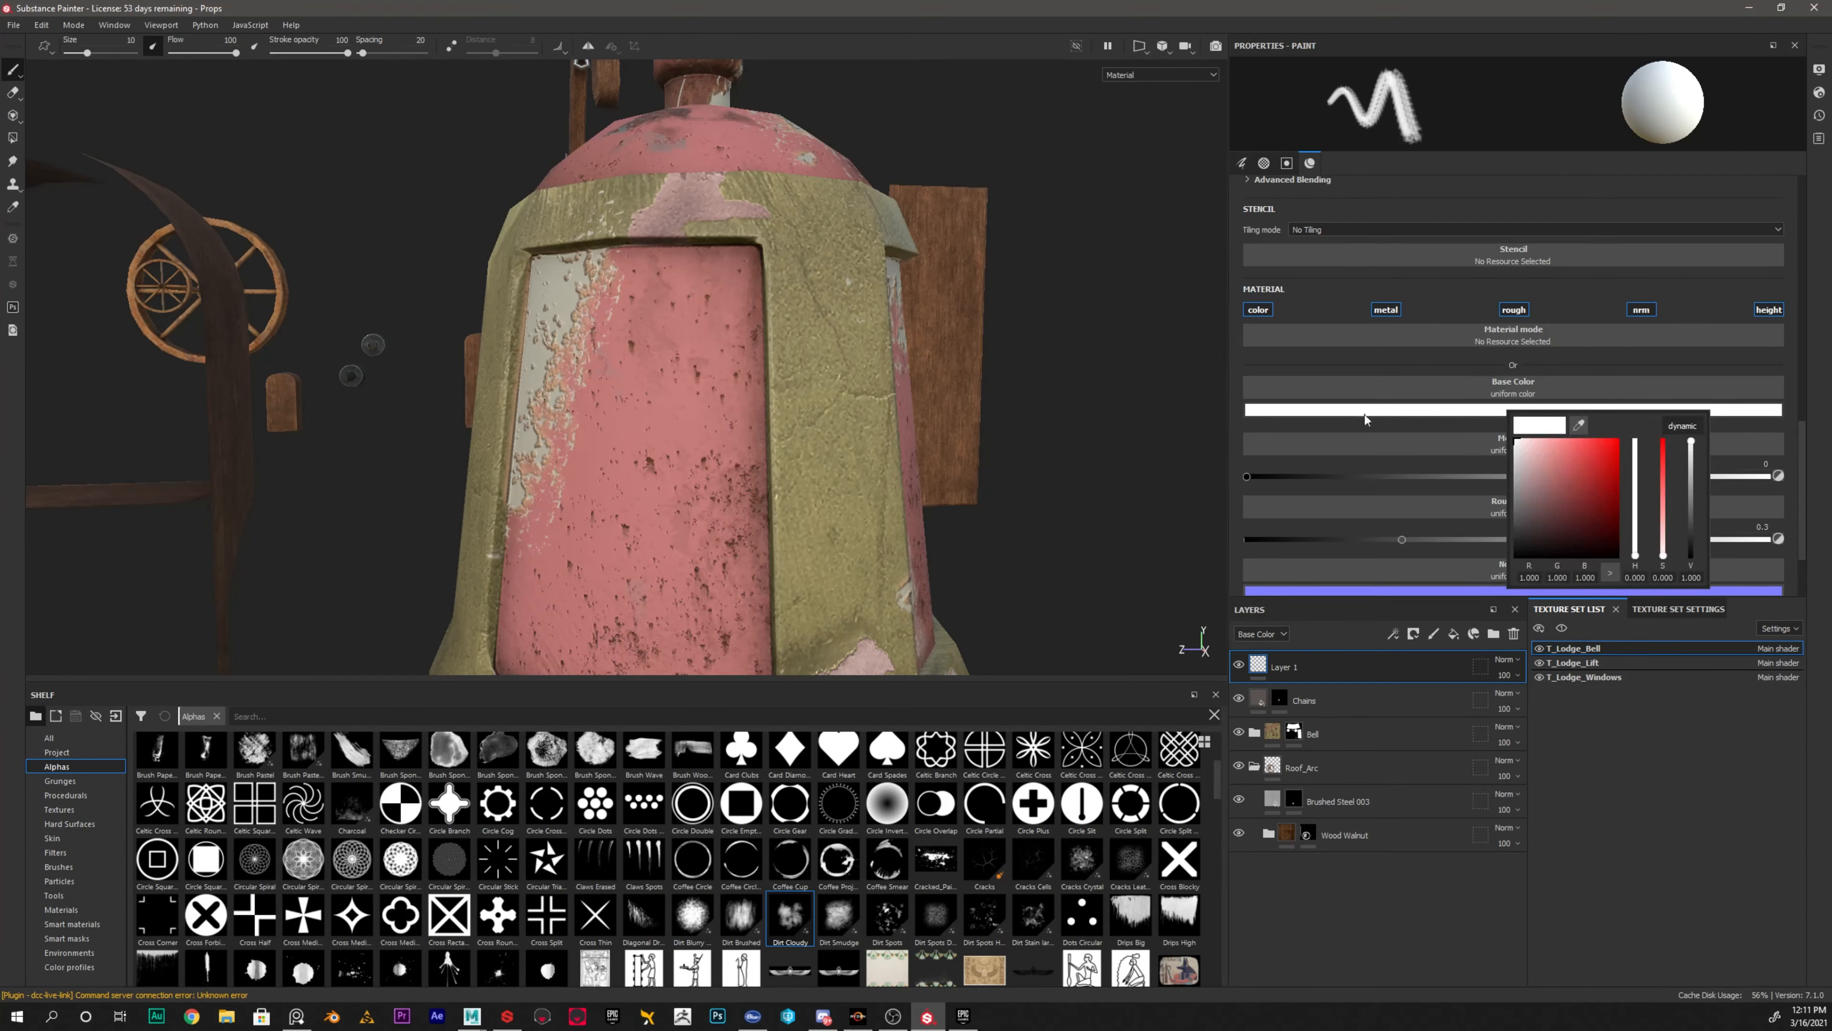
click(64, 910)
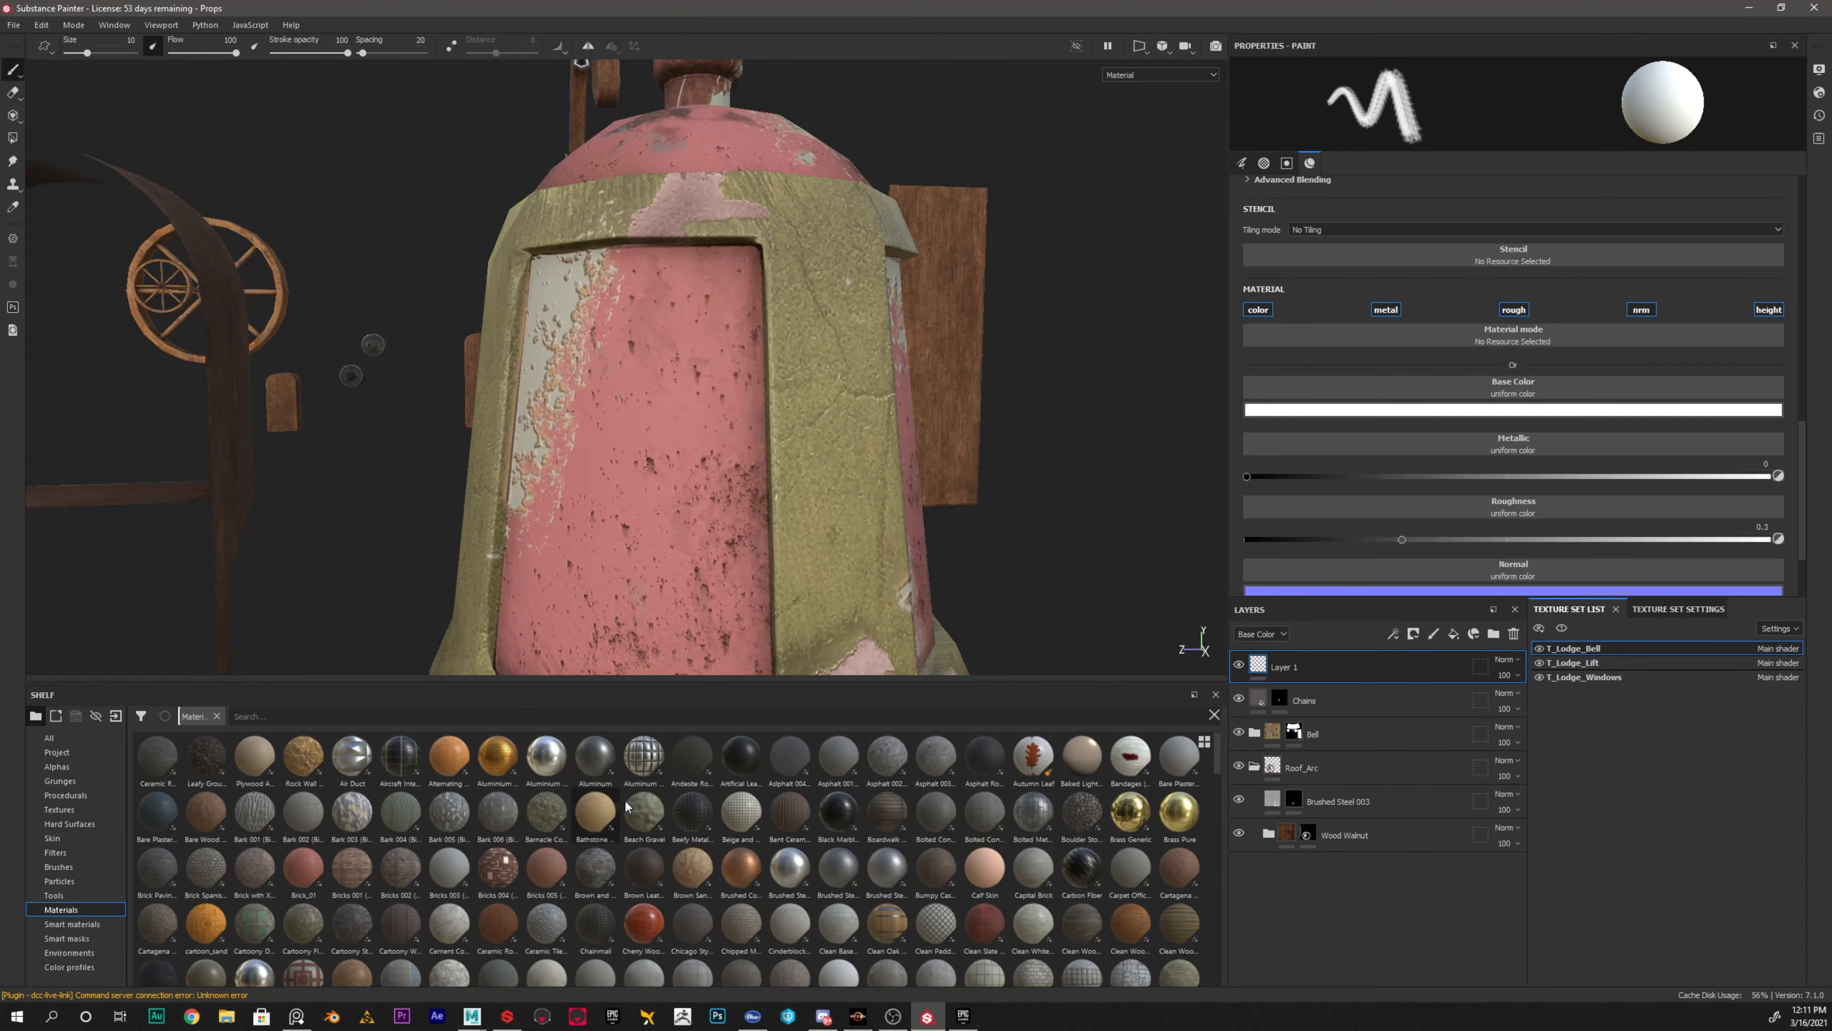
click(604, 716)
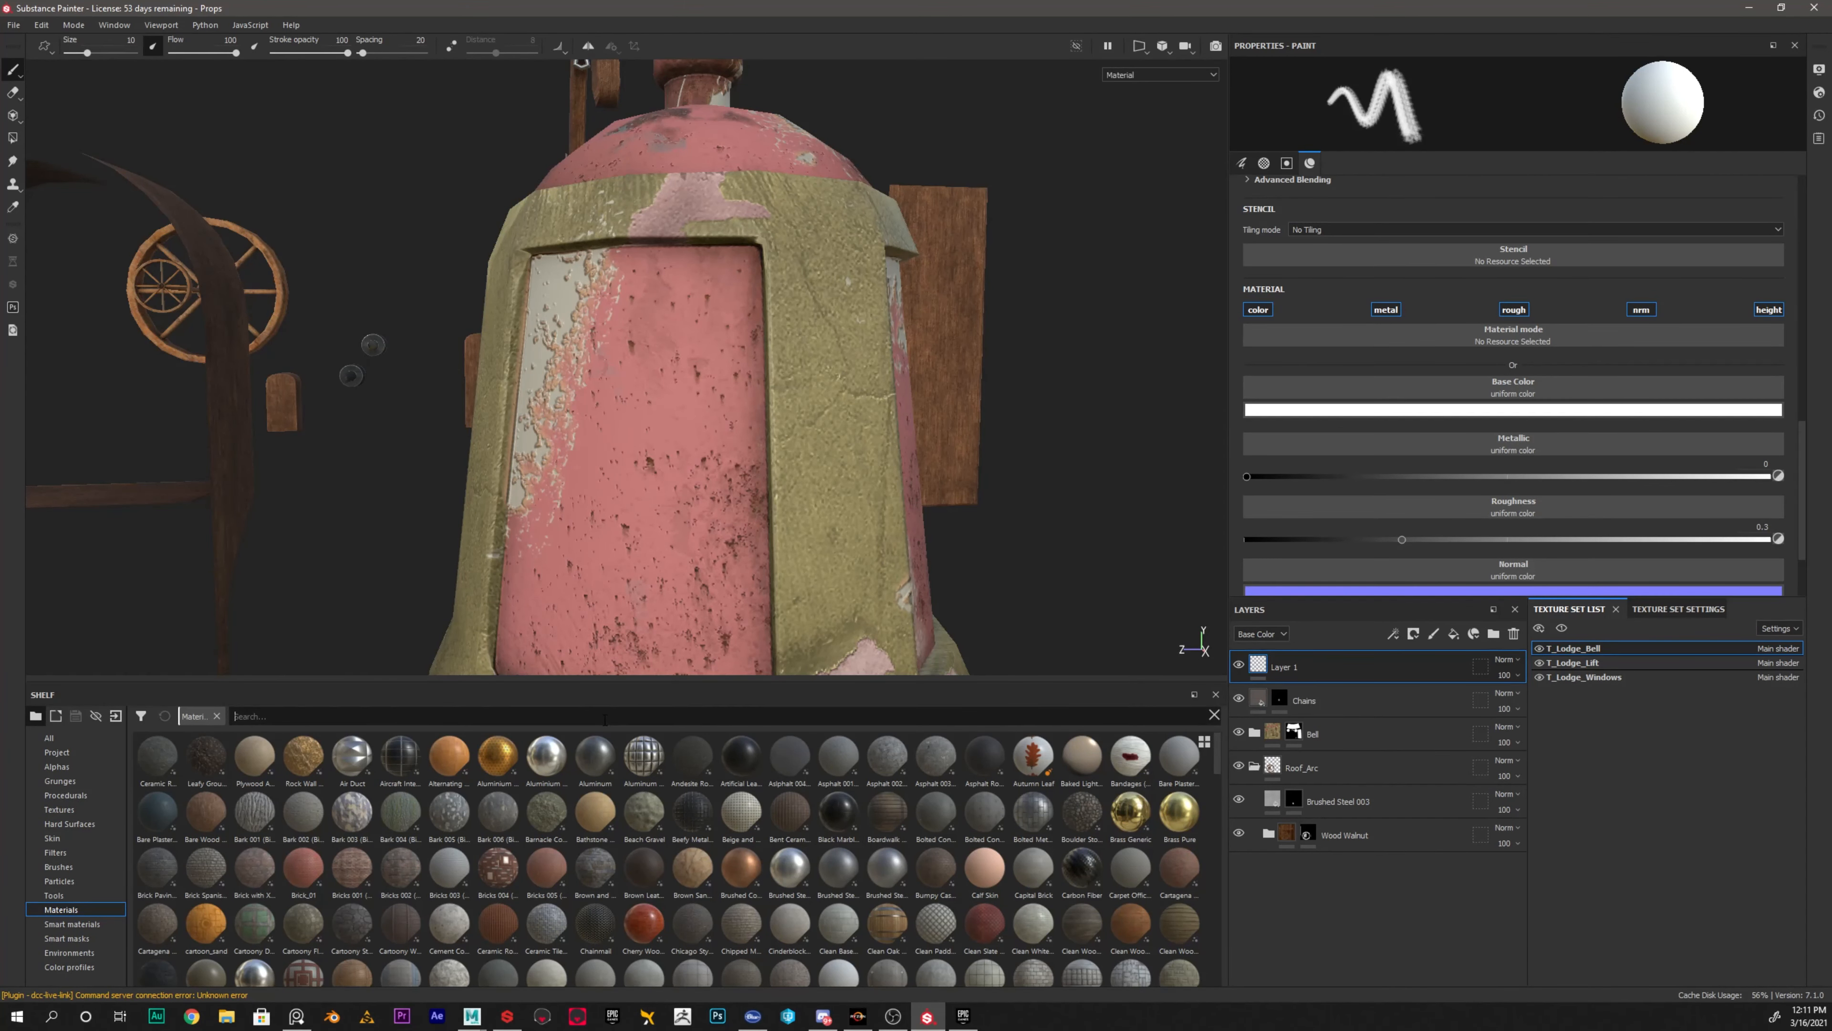
text(rus)
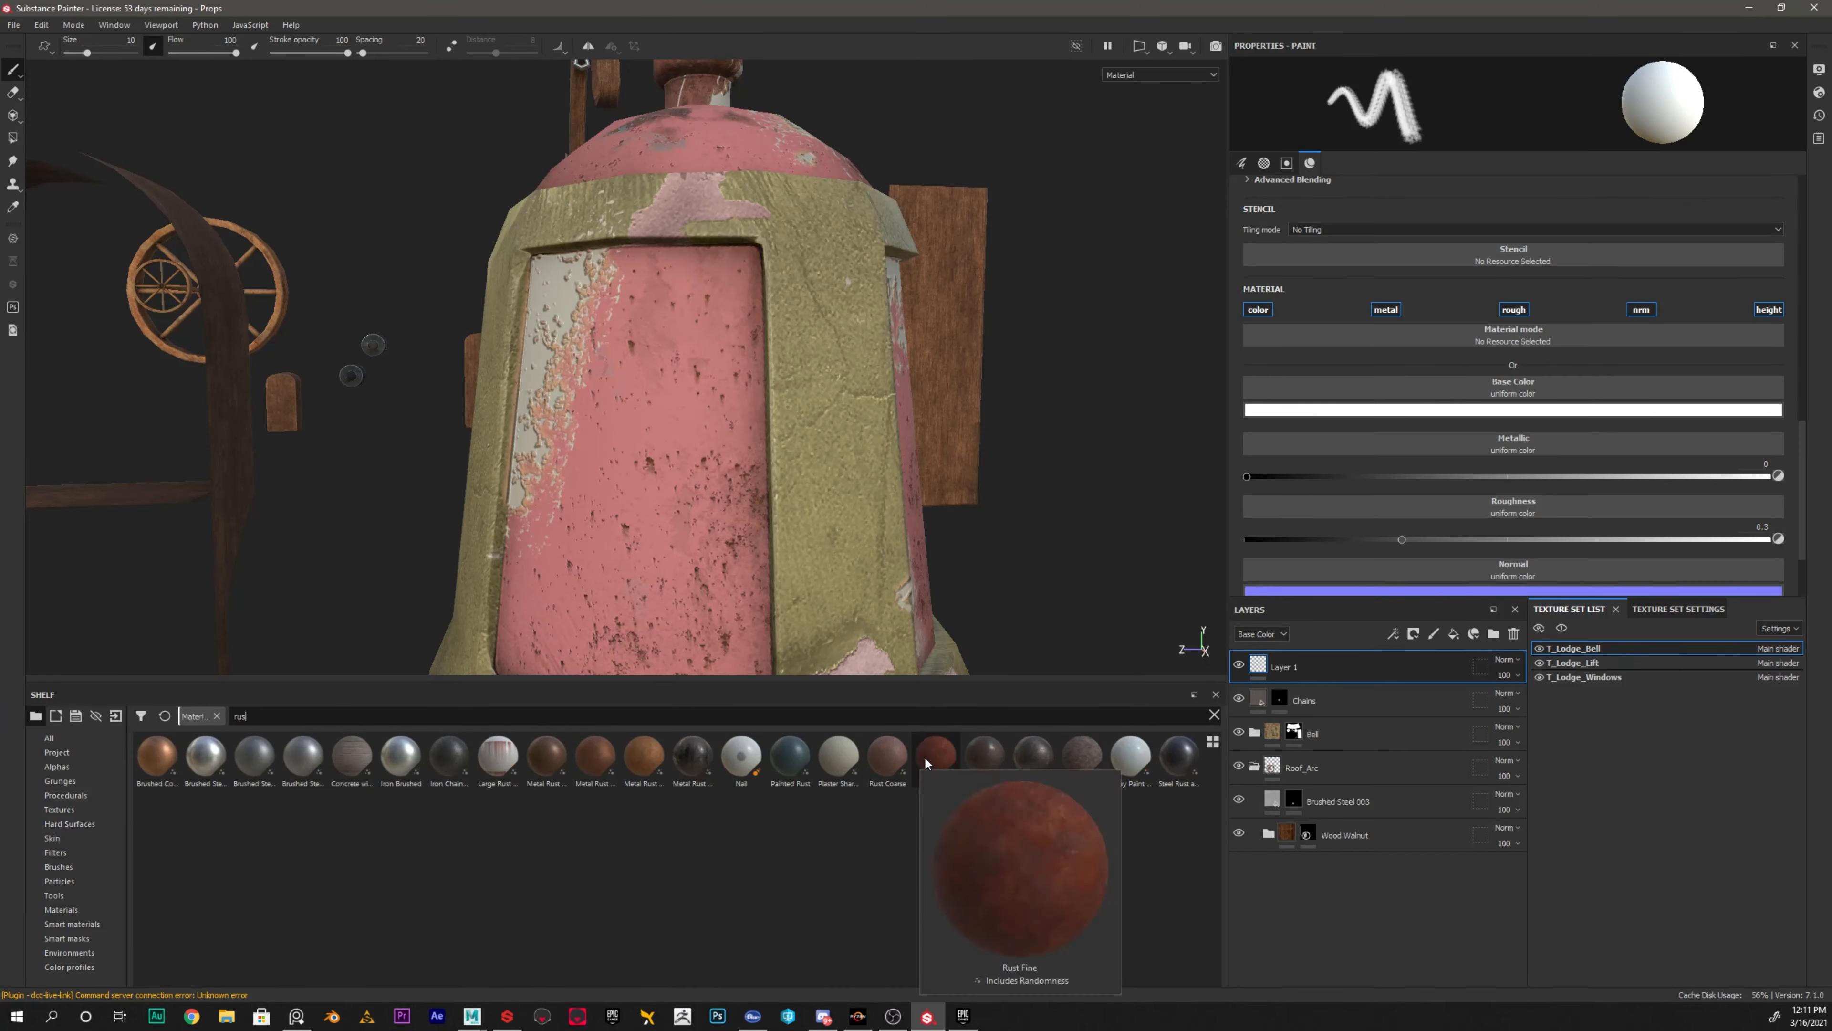
drag(936, 757, 1440, 383)
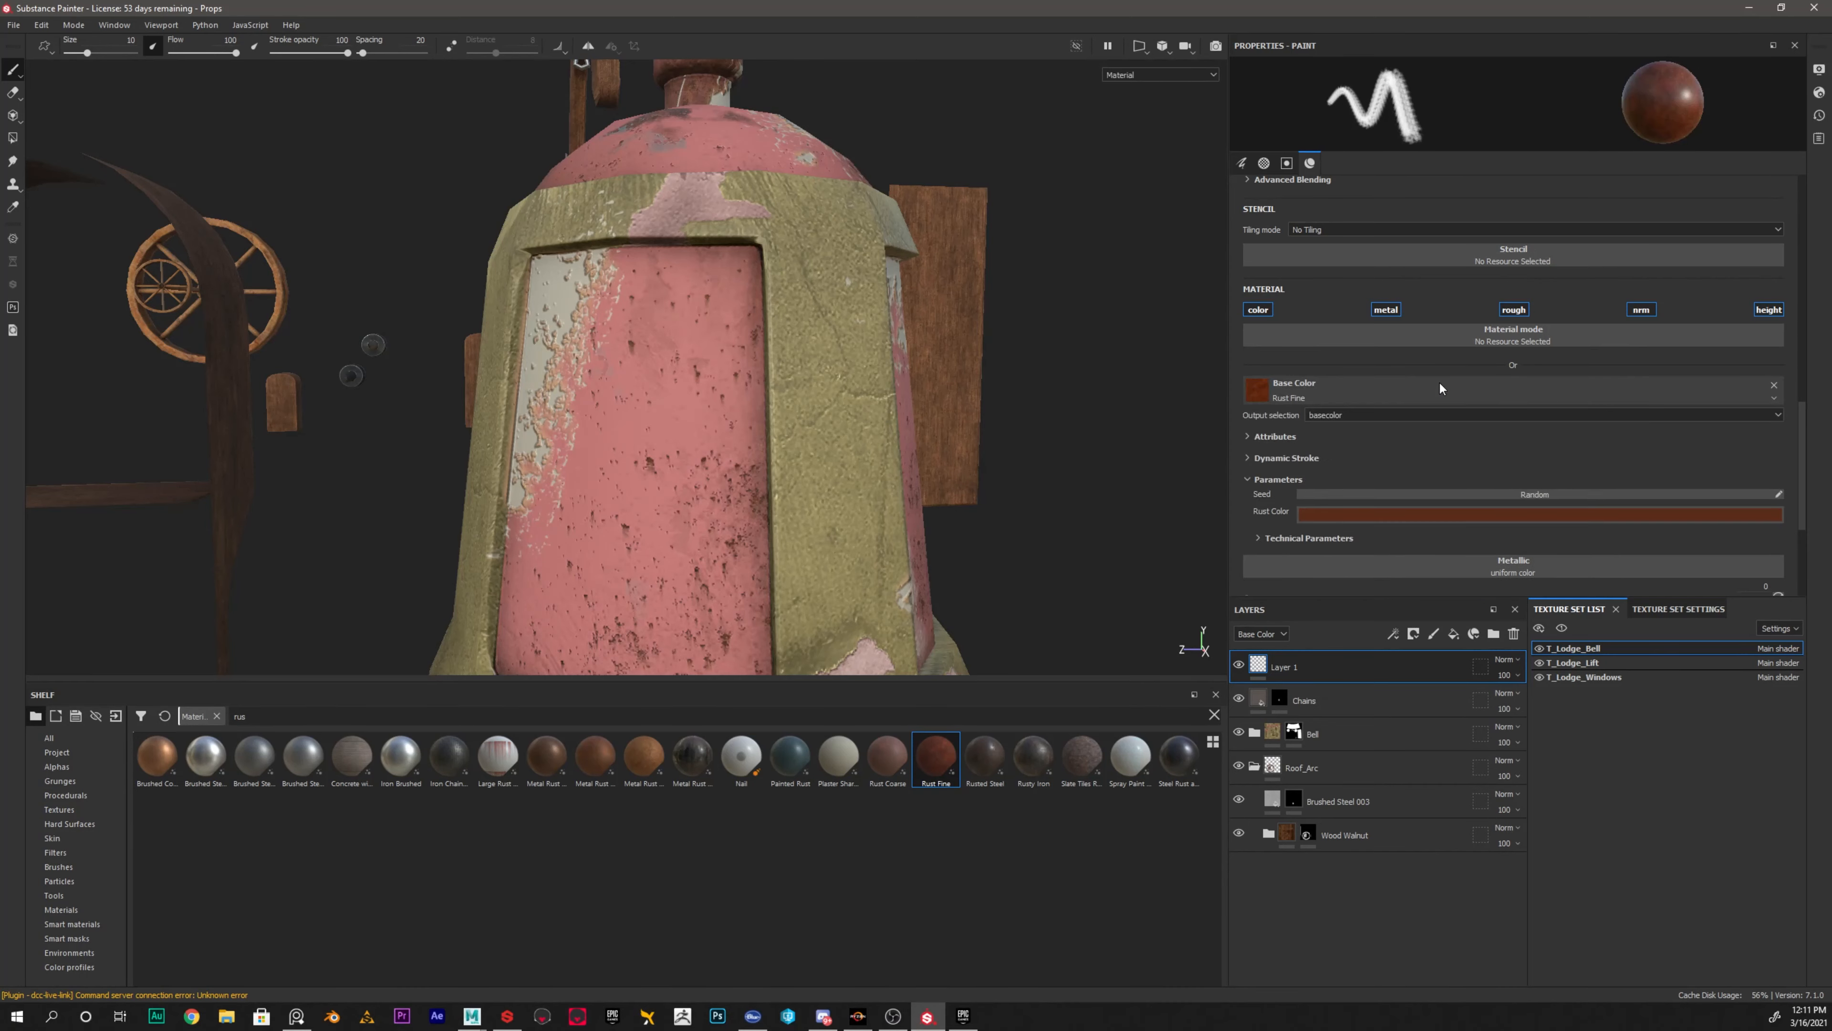
Reduce the brush size to 3.85 and test a rust stamp in the middle of the bell's red panel
alt+drag(721, 246, 707, 392)
scroll(651, 314, up, 5)
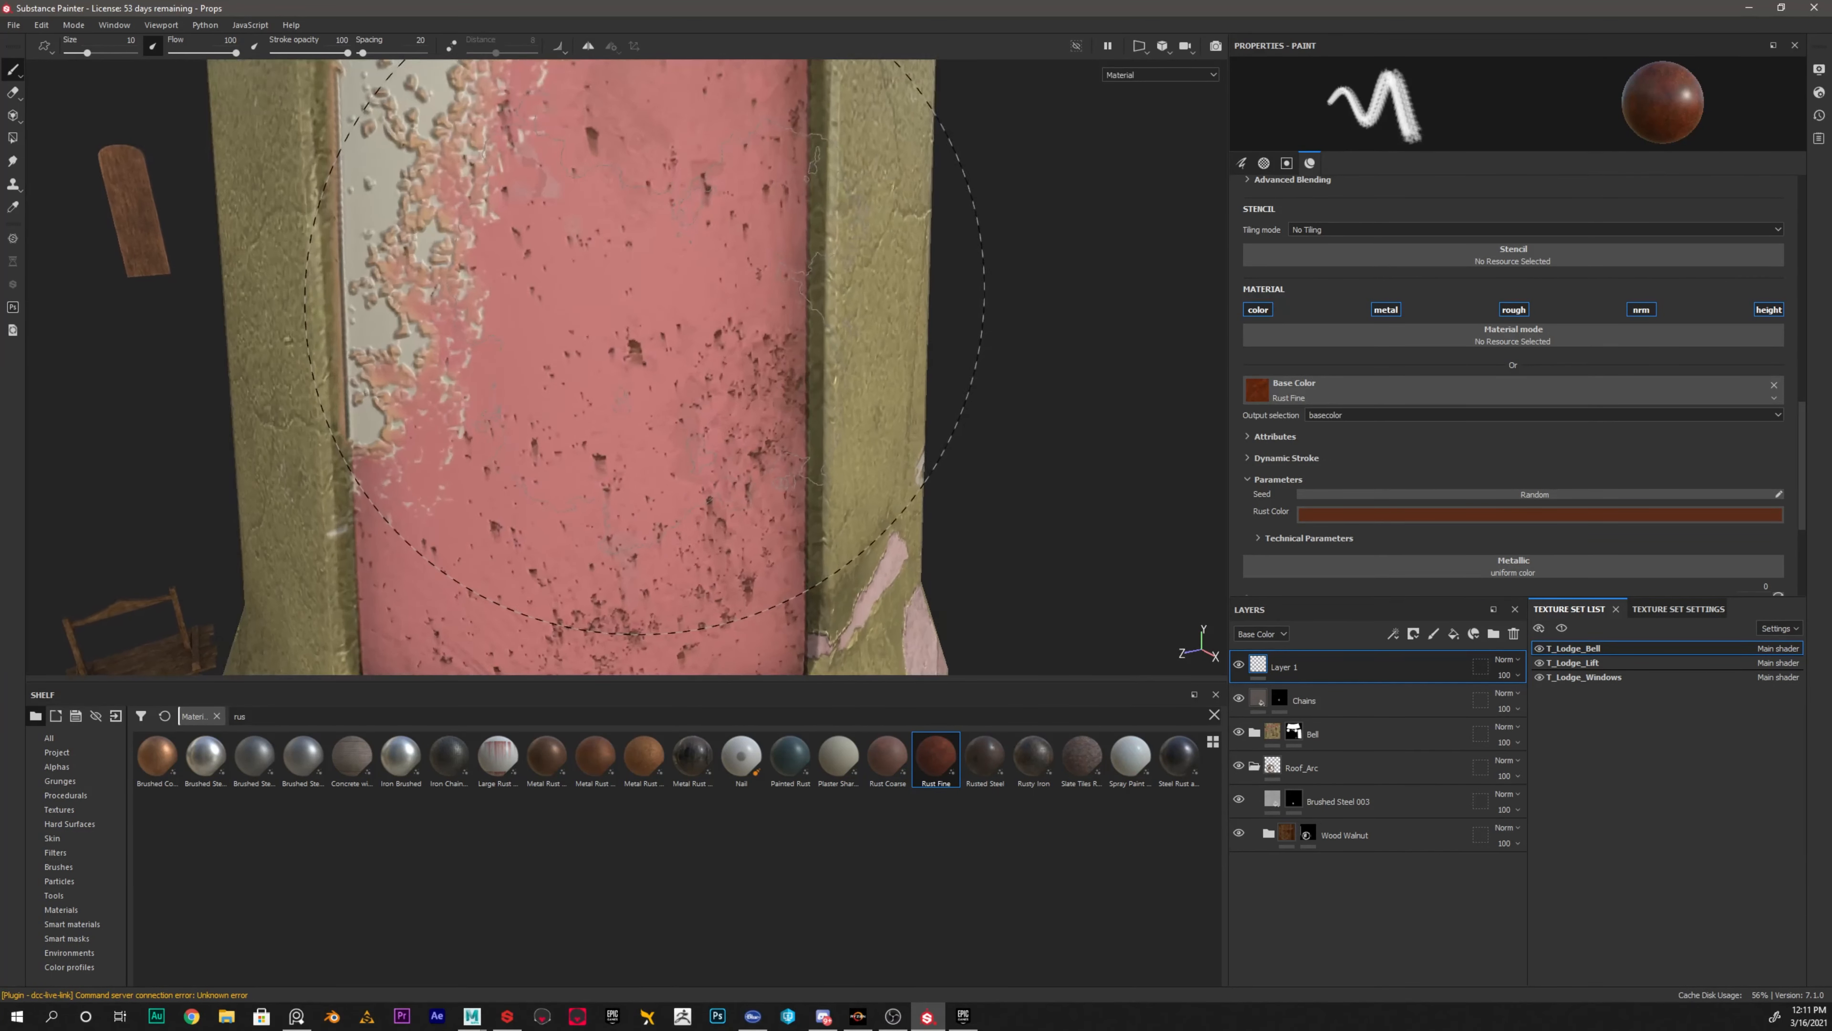
key(bracketleft)
key(bracketleft)
key(bracketleft)
key(bracketleft)
key(bracketleft)
key(bracketleft)
key(bracketleft)
key(bracketleft)
key(bracketleft)
key(bracketleft)
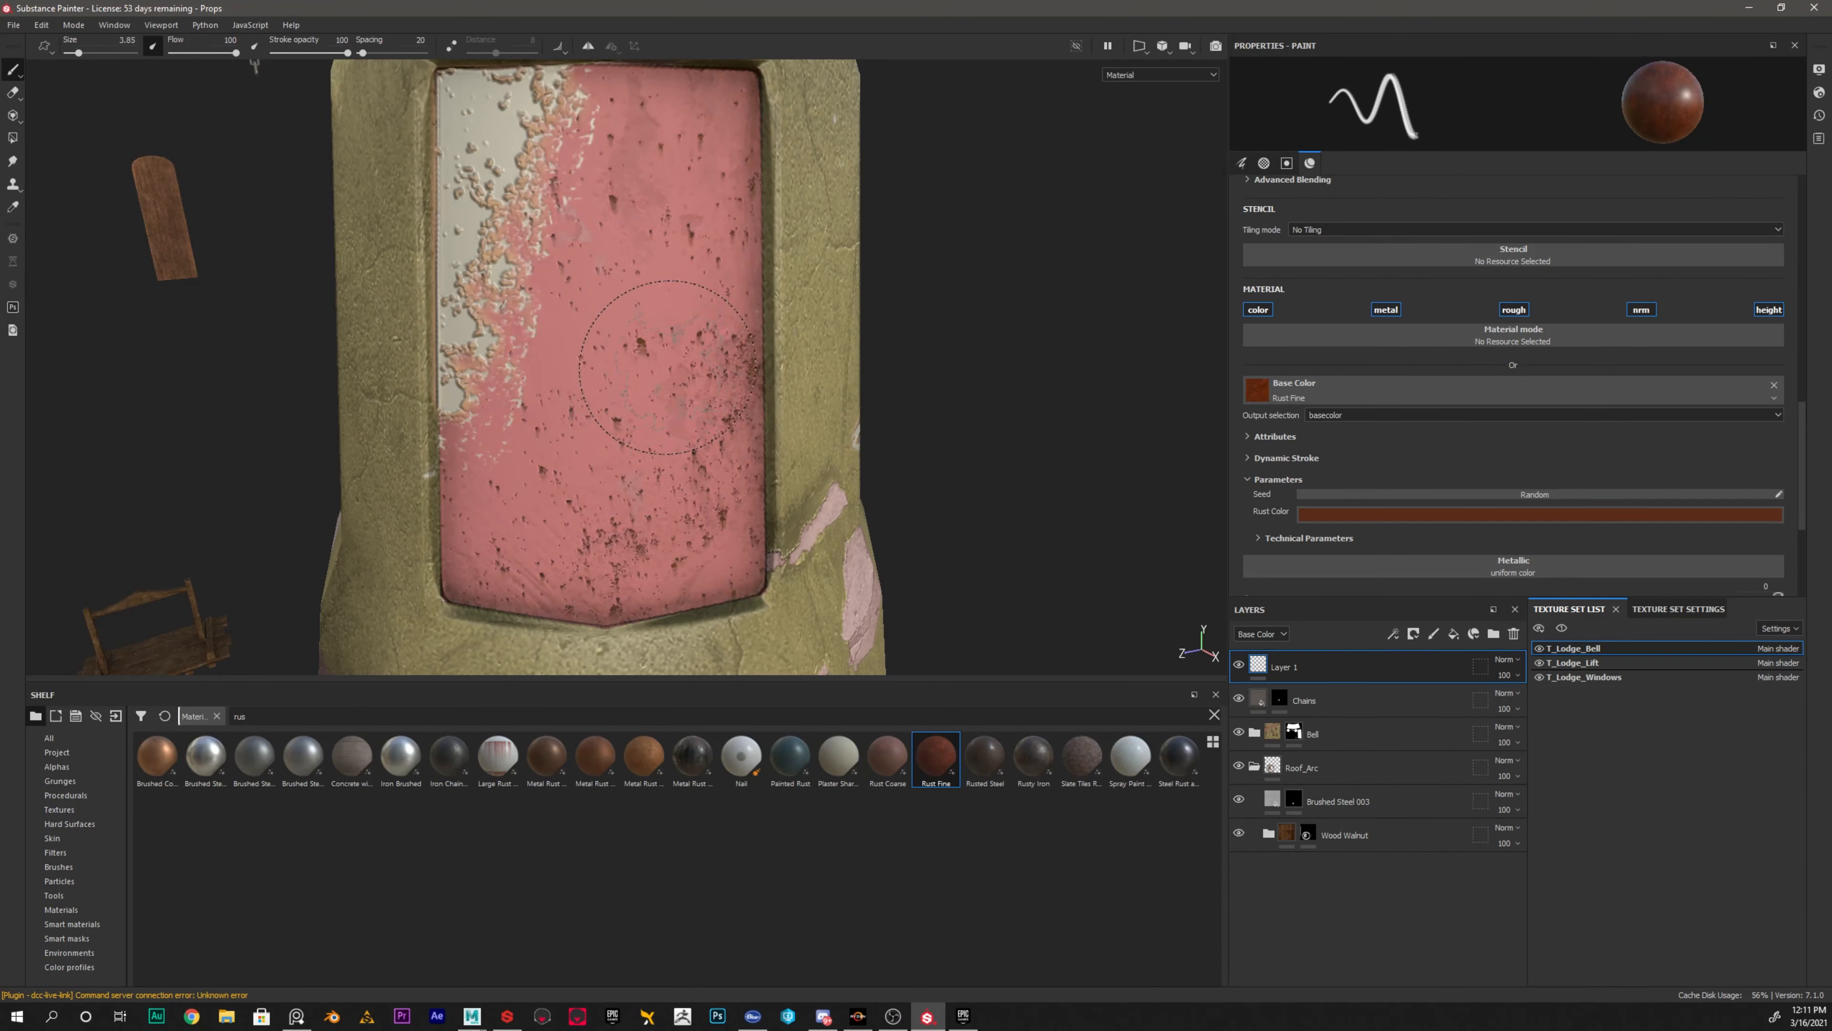
click(630, 371)
key(ctrl+z)
click(638, 369)
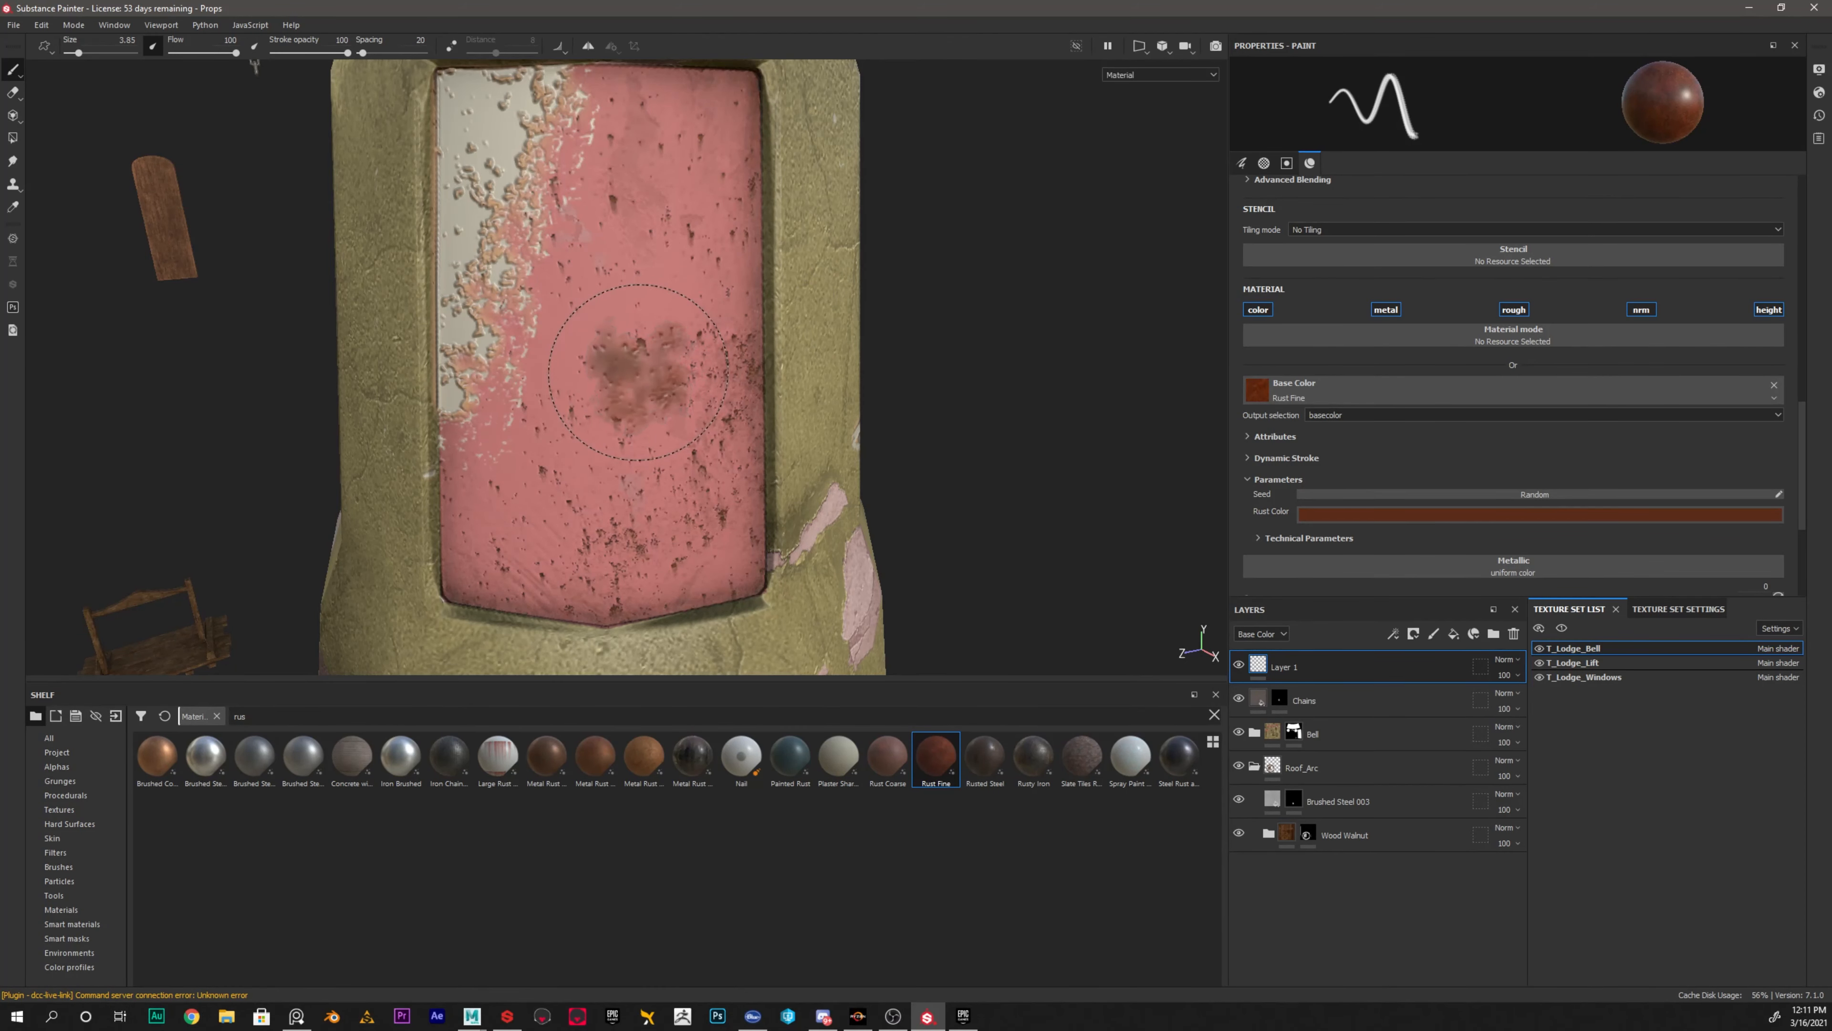
mouse_move(873, 342)
alt+mouse_down()
mouse_move(622, 299)
mouse_move(665, 390)
alt+mouse_up()
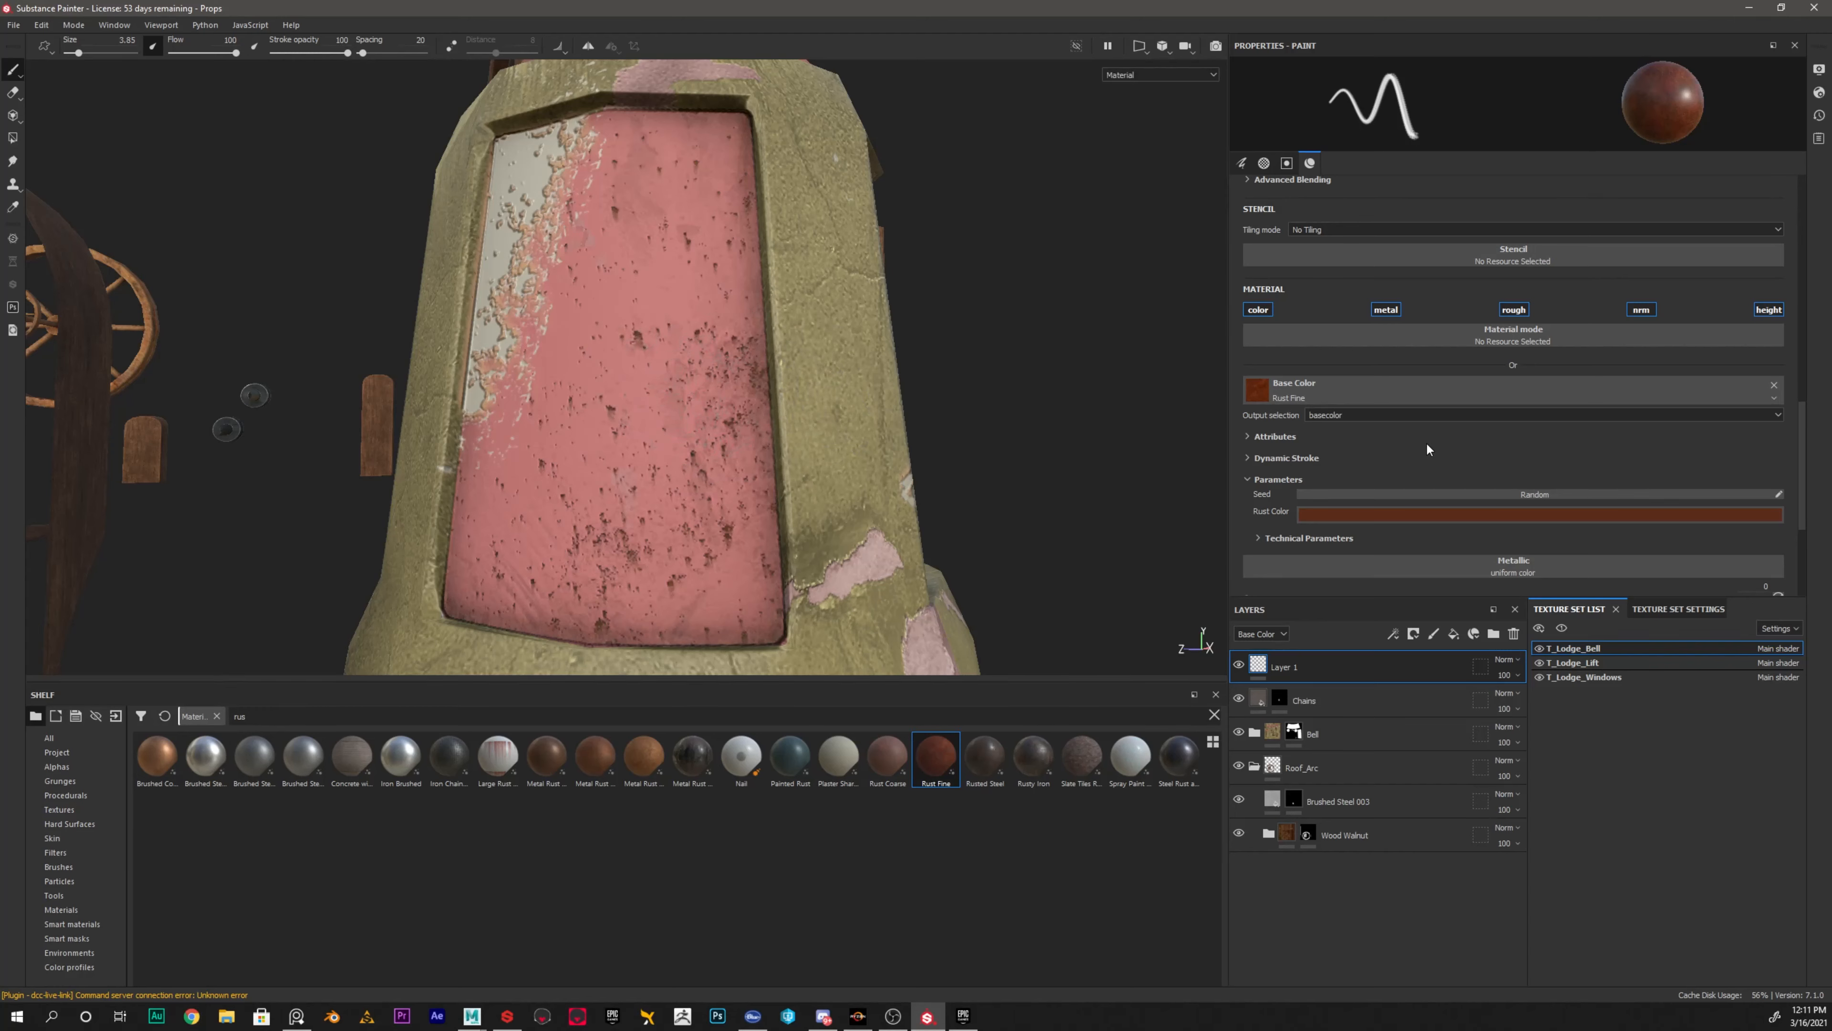
Assign Rust Fine to the brush's metallic and roughness channels as well
scroll(1329, 438, down, 1)
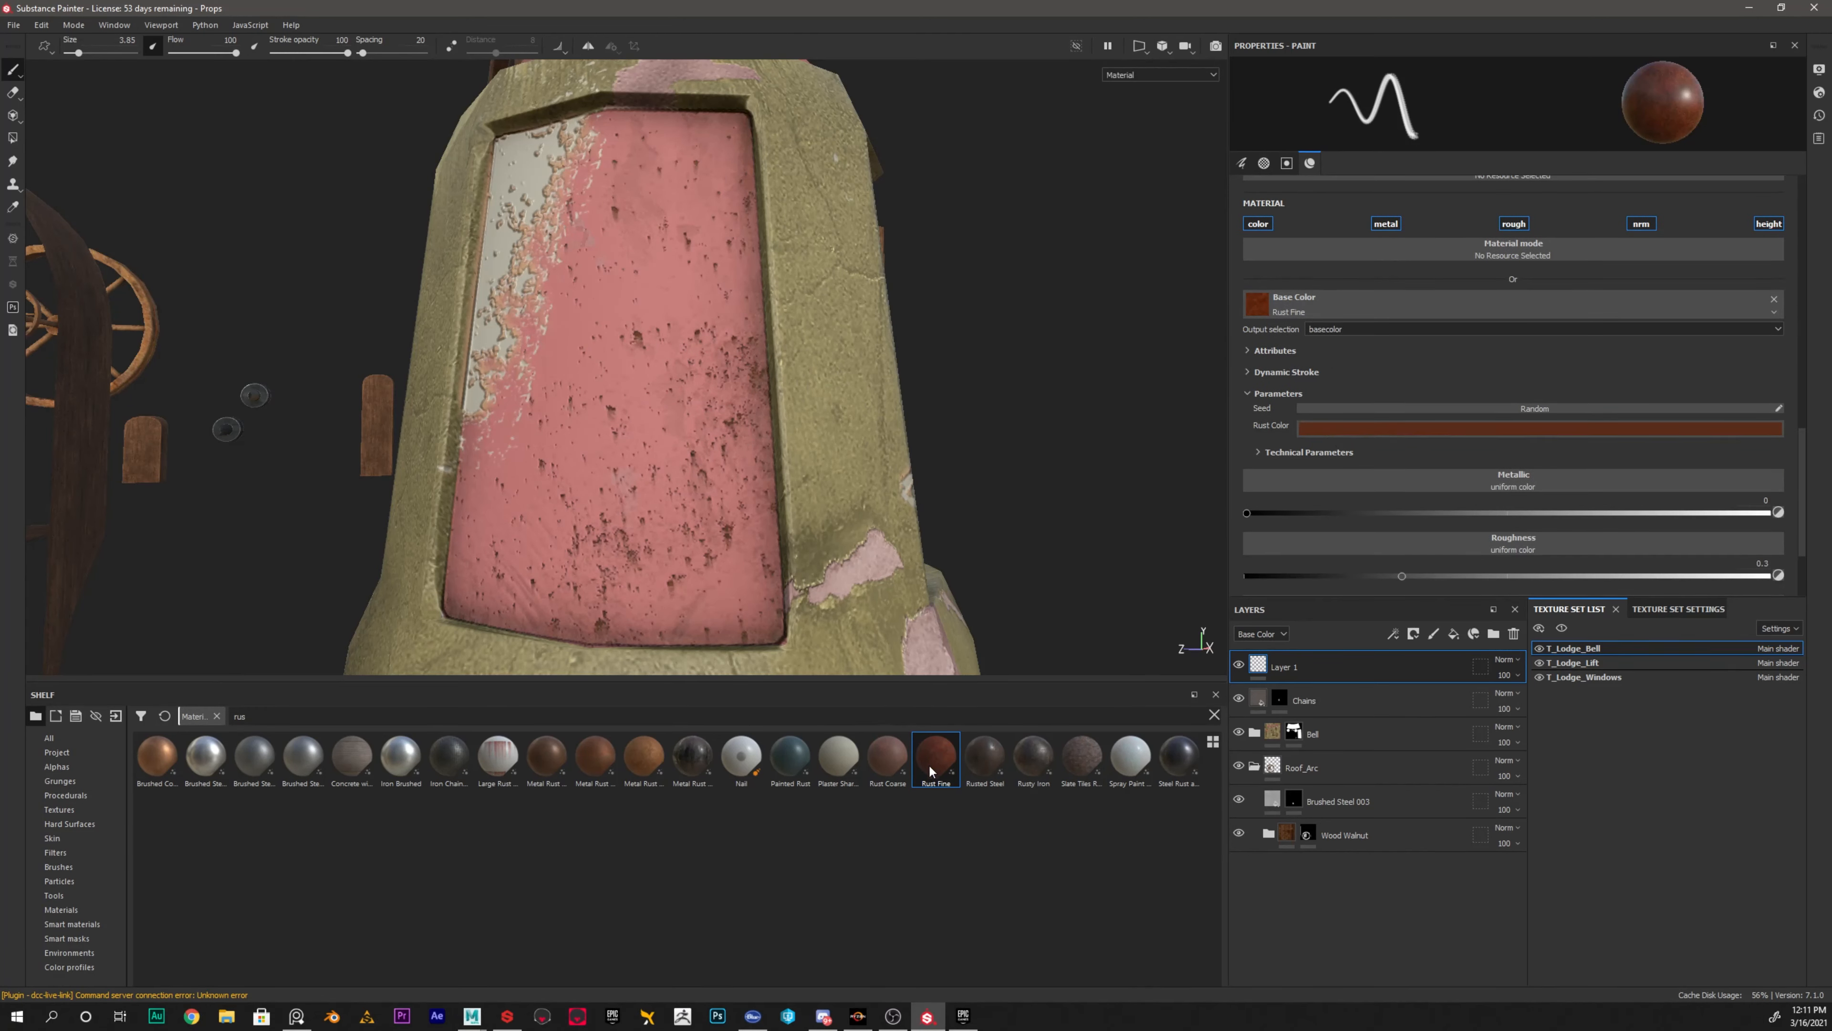
drag(932, 766, 1431, 528)
scroll(1429, 457, down, 4)
drag(936, 758, 1515, 418)
Stamp the full rust material on the red panel, undo it, and add a paint layer above Chains again
click(626, 440)
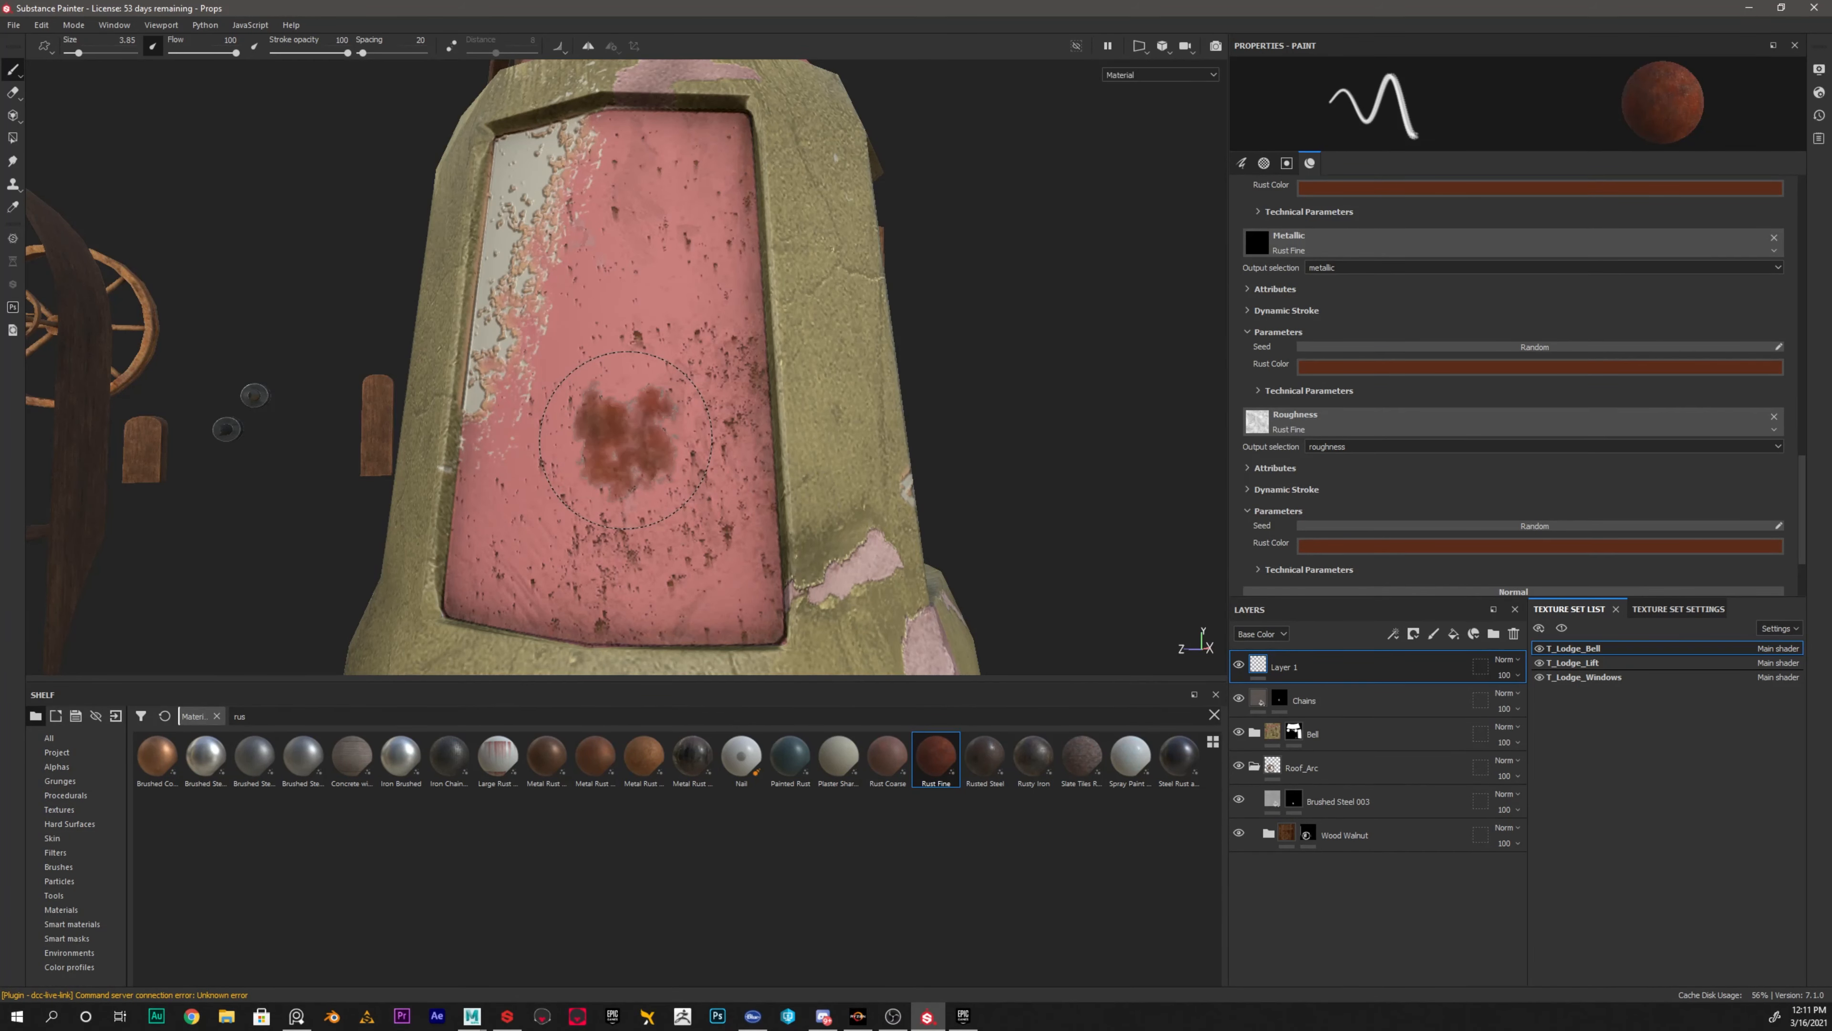
click(626, 439)
mouse_move(995, 432)
alt+mouse_down()
mouse_move(1149, 331)
mouse_move(1065, 365)
mouse_move(1010, 357)
alt+mouse_up()
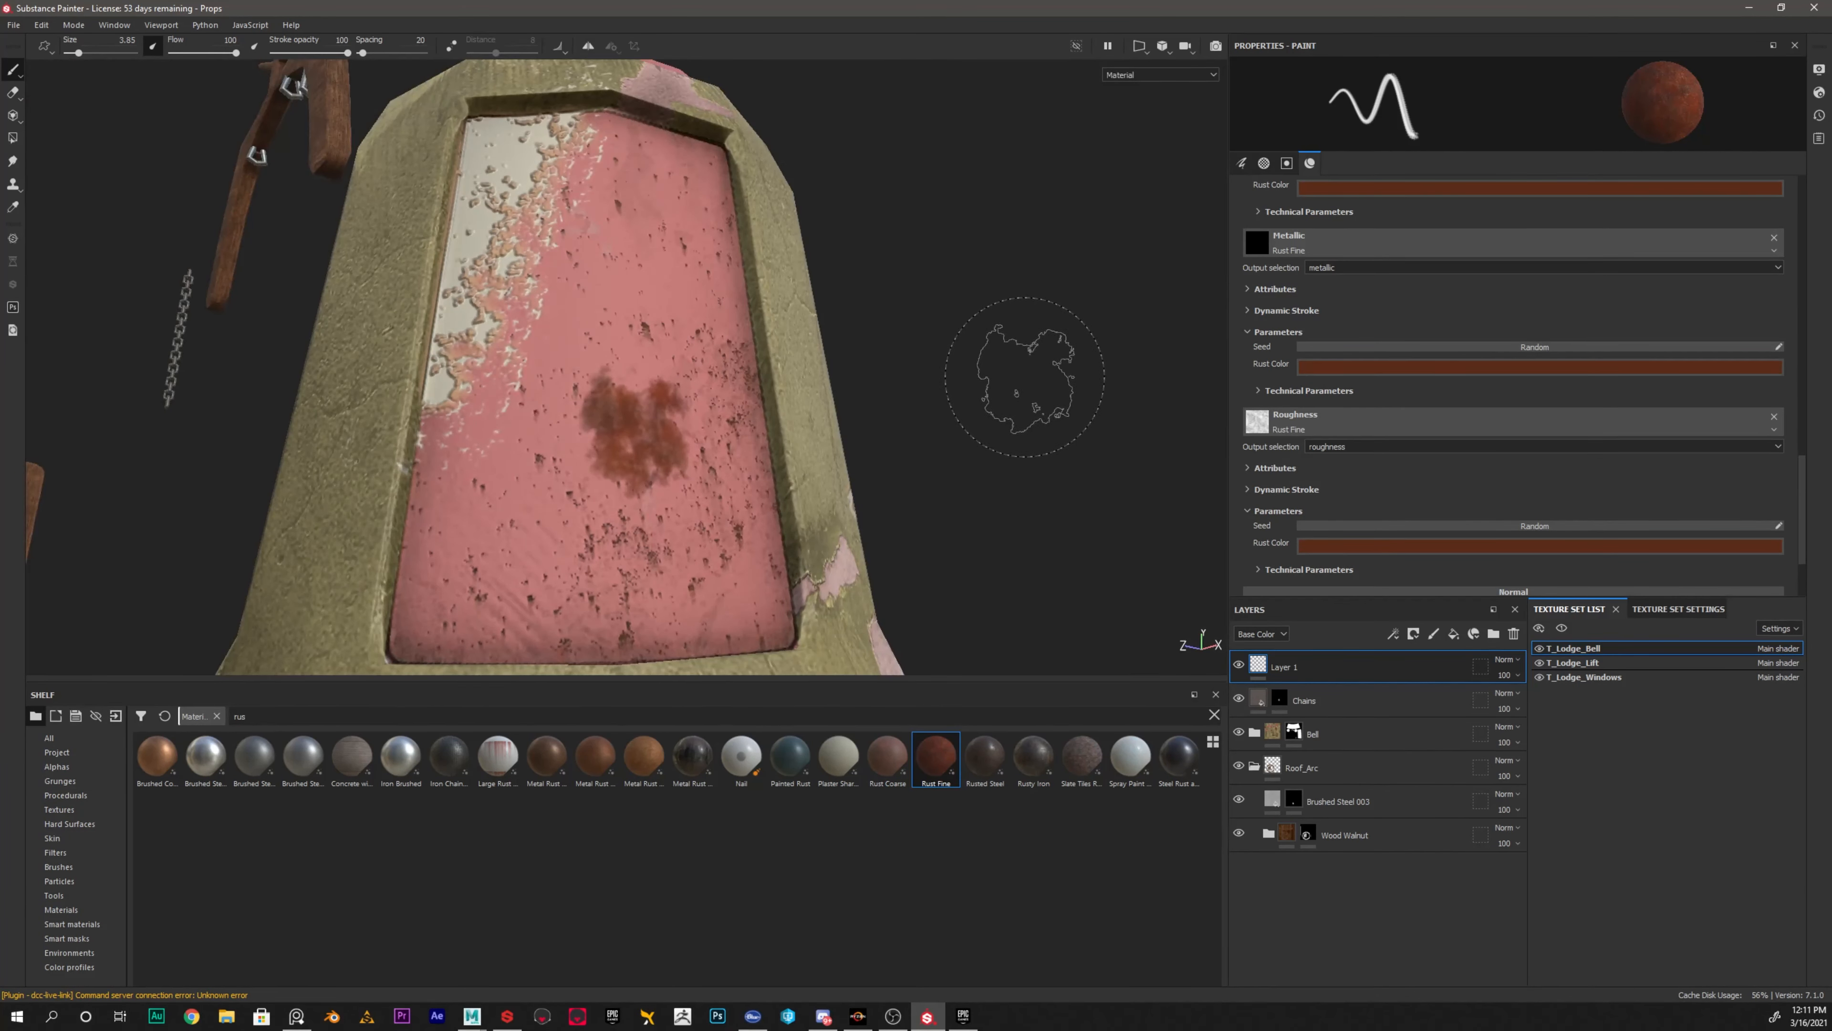
key(ctrl+z)
key(ctrl+z)
key(ctrl+z)
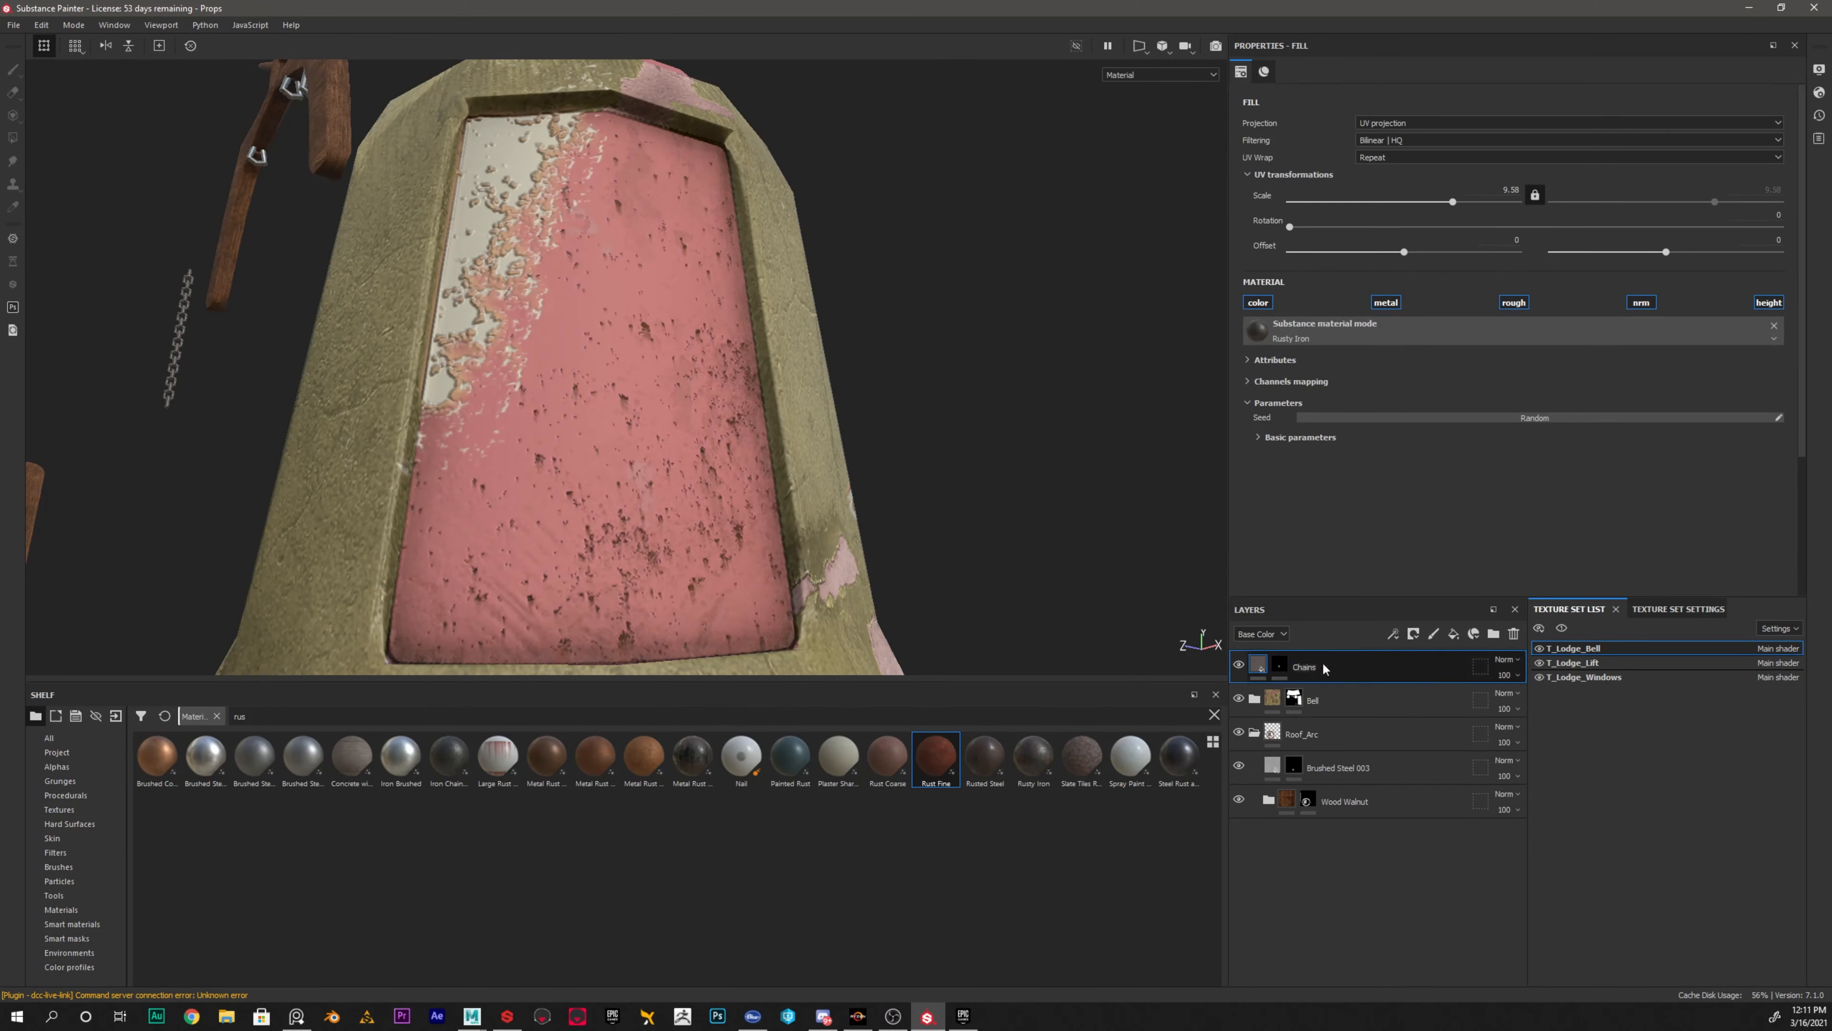
click(1434, 633)
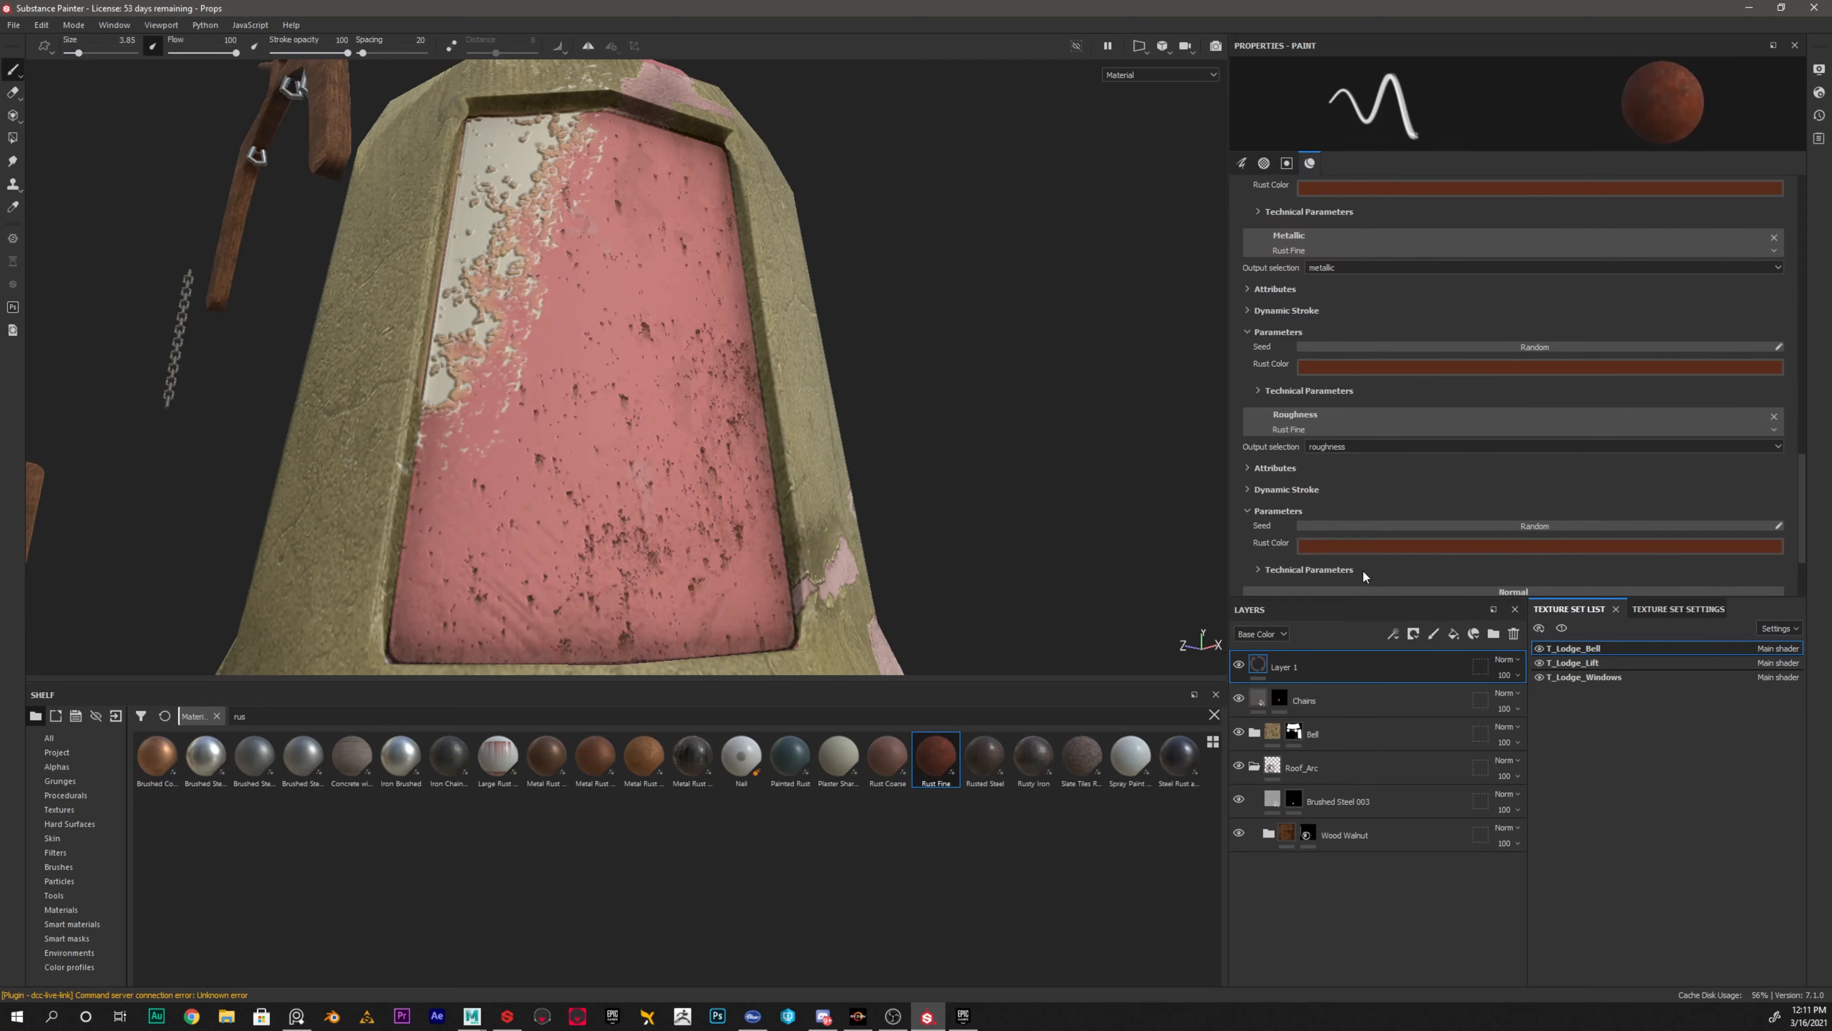
Turn off the brush's normal channel and set its height to -0.2925
scroll(1294, 358, up, 5)
scroll(1315, 323, down, 5)
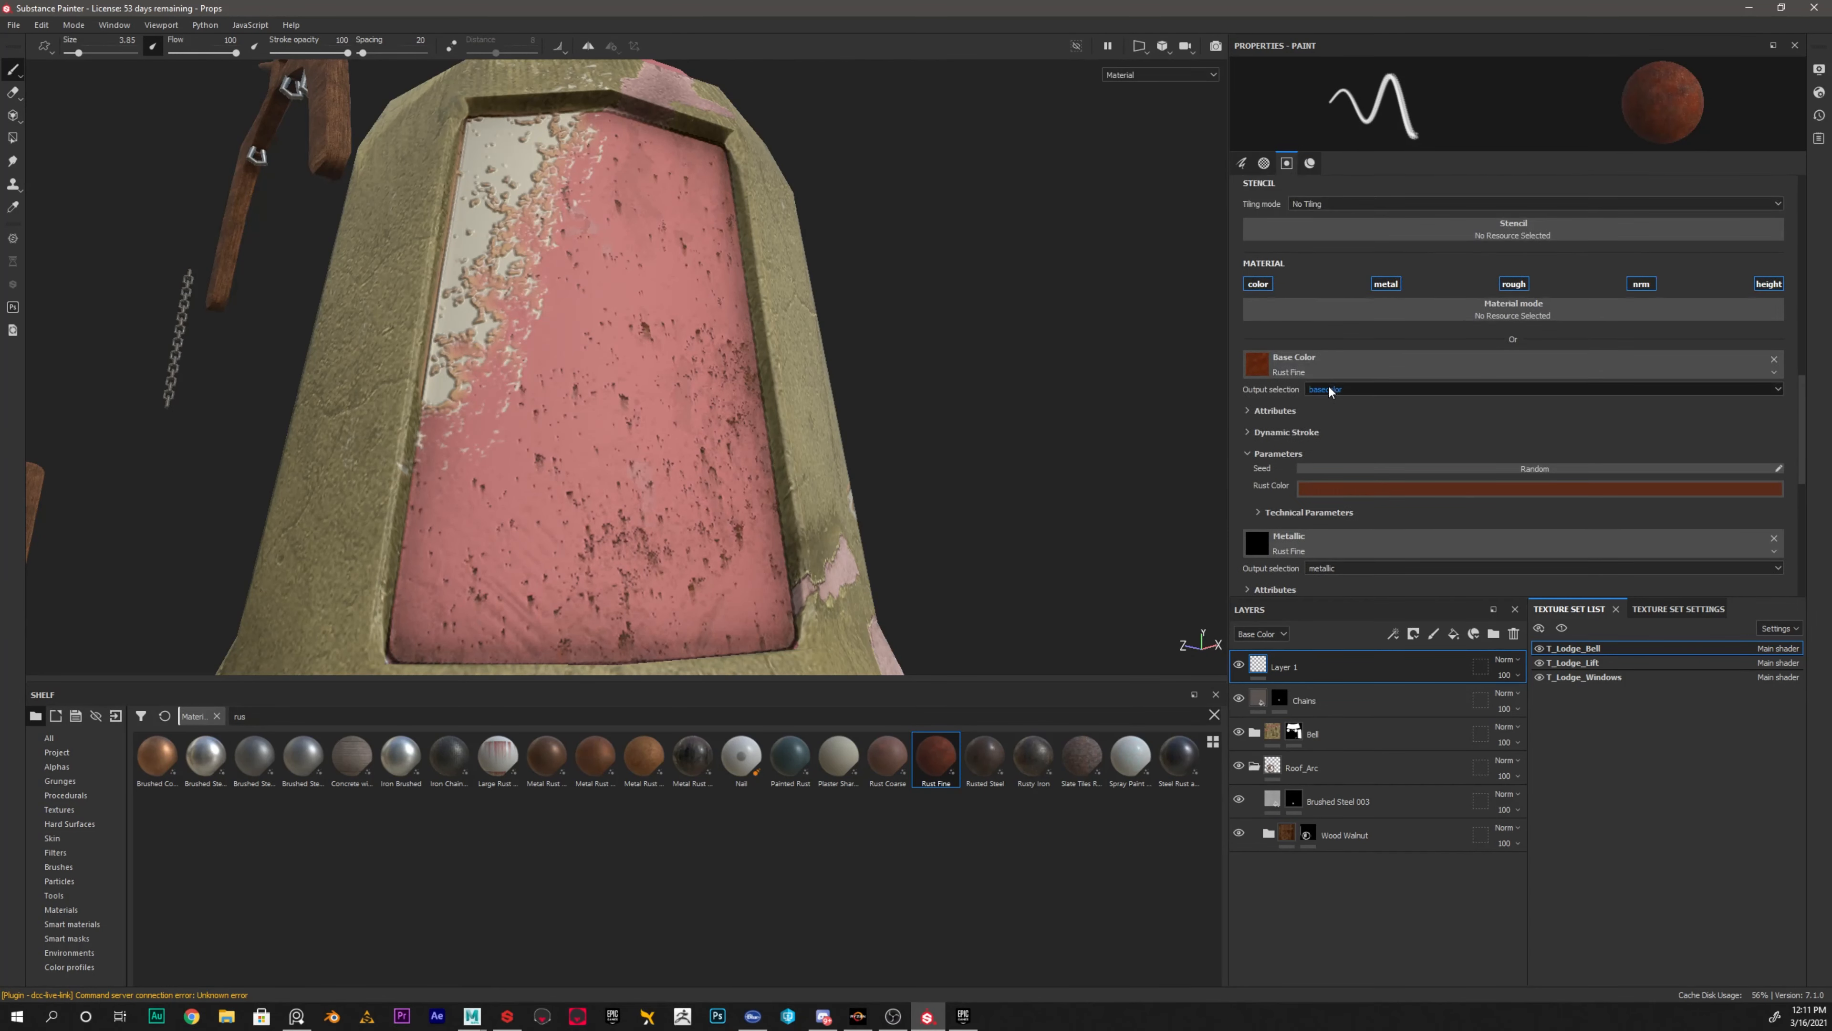
scroll(1380, 447, down, 1)
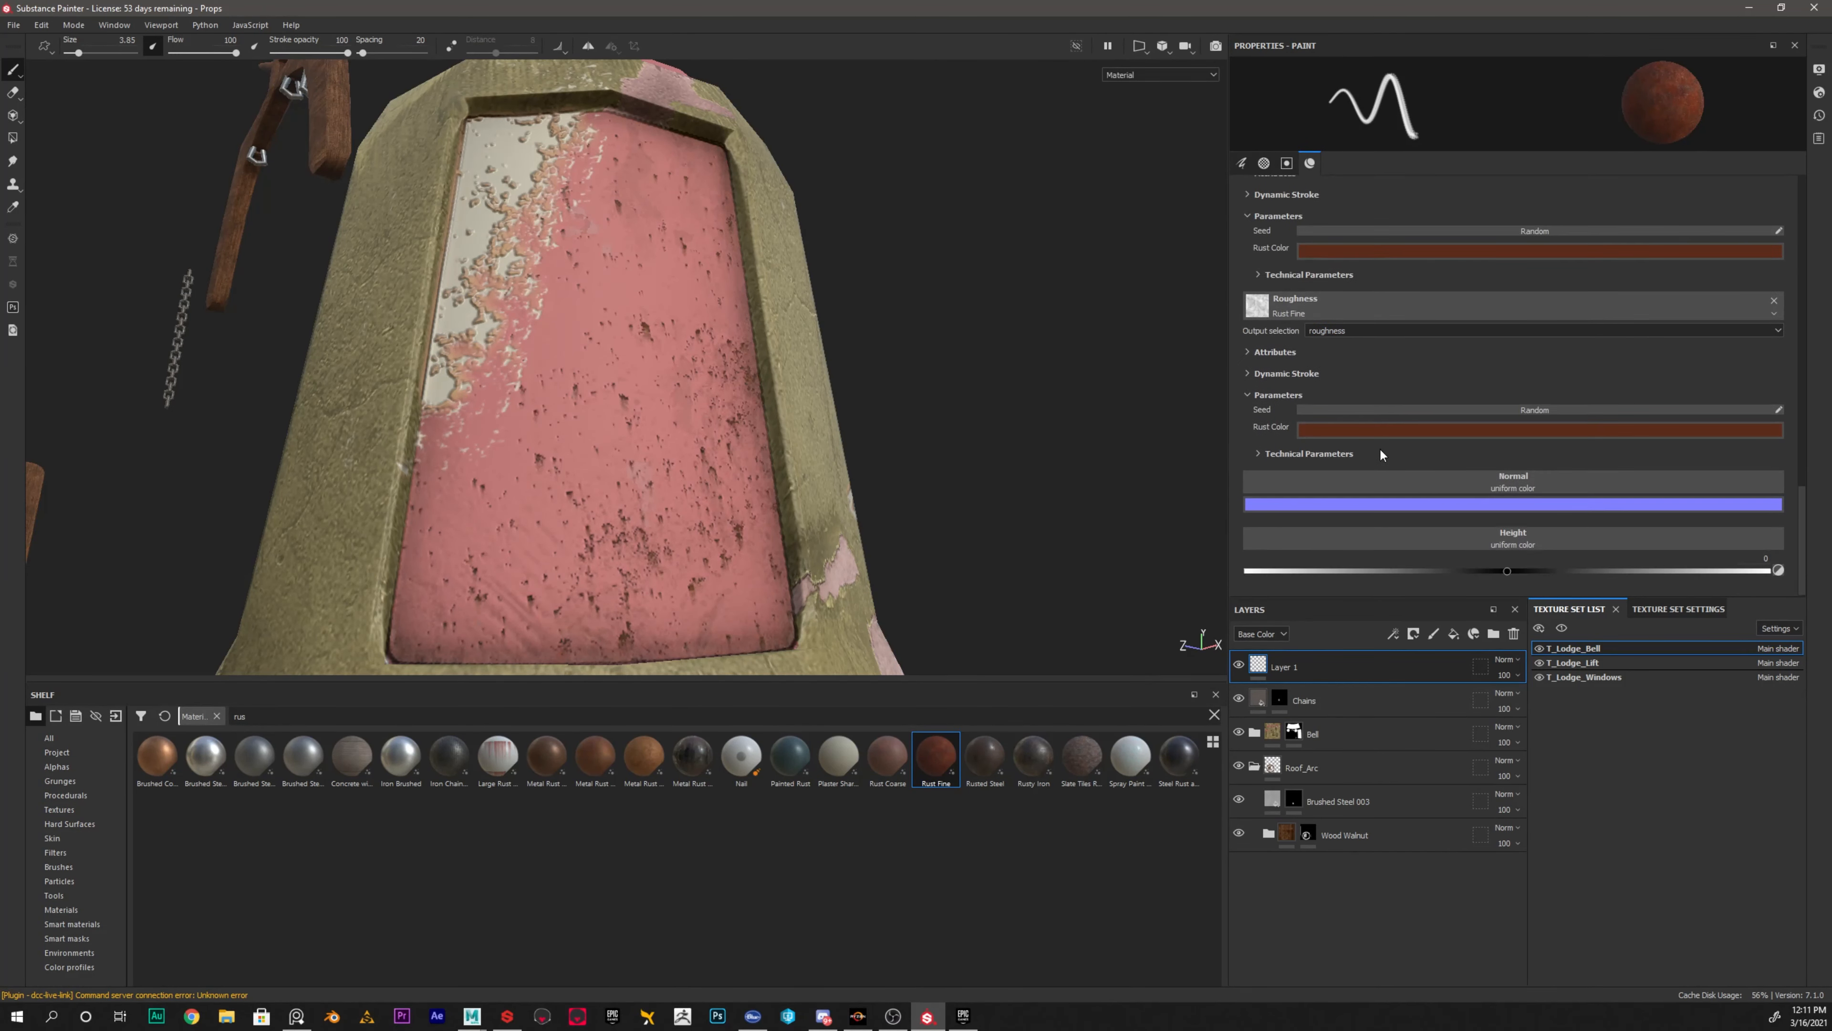
scroll(1652, 332, up, 3)
scroll(1669, 368, up, 5)
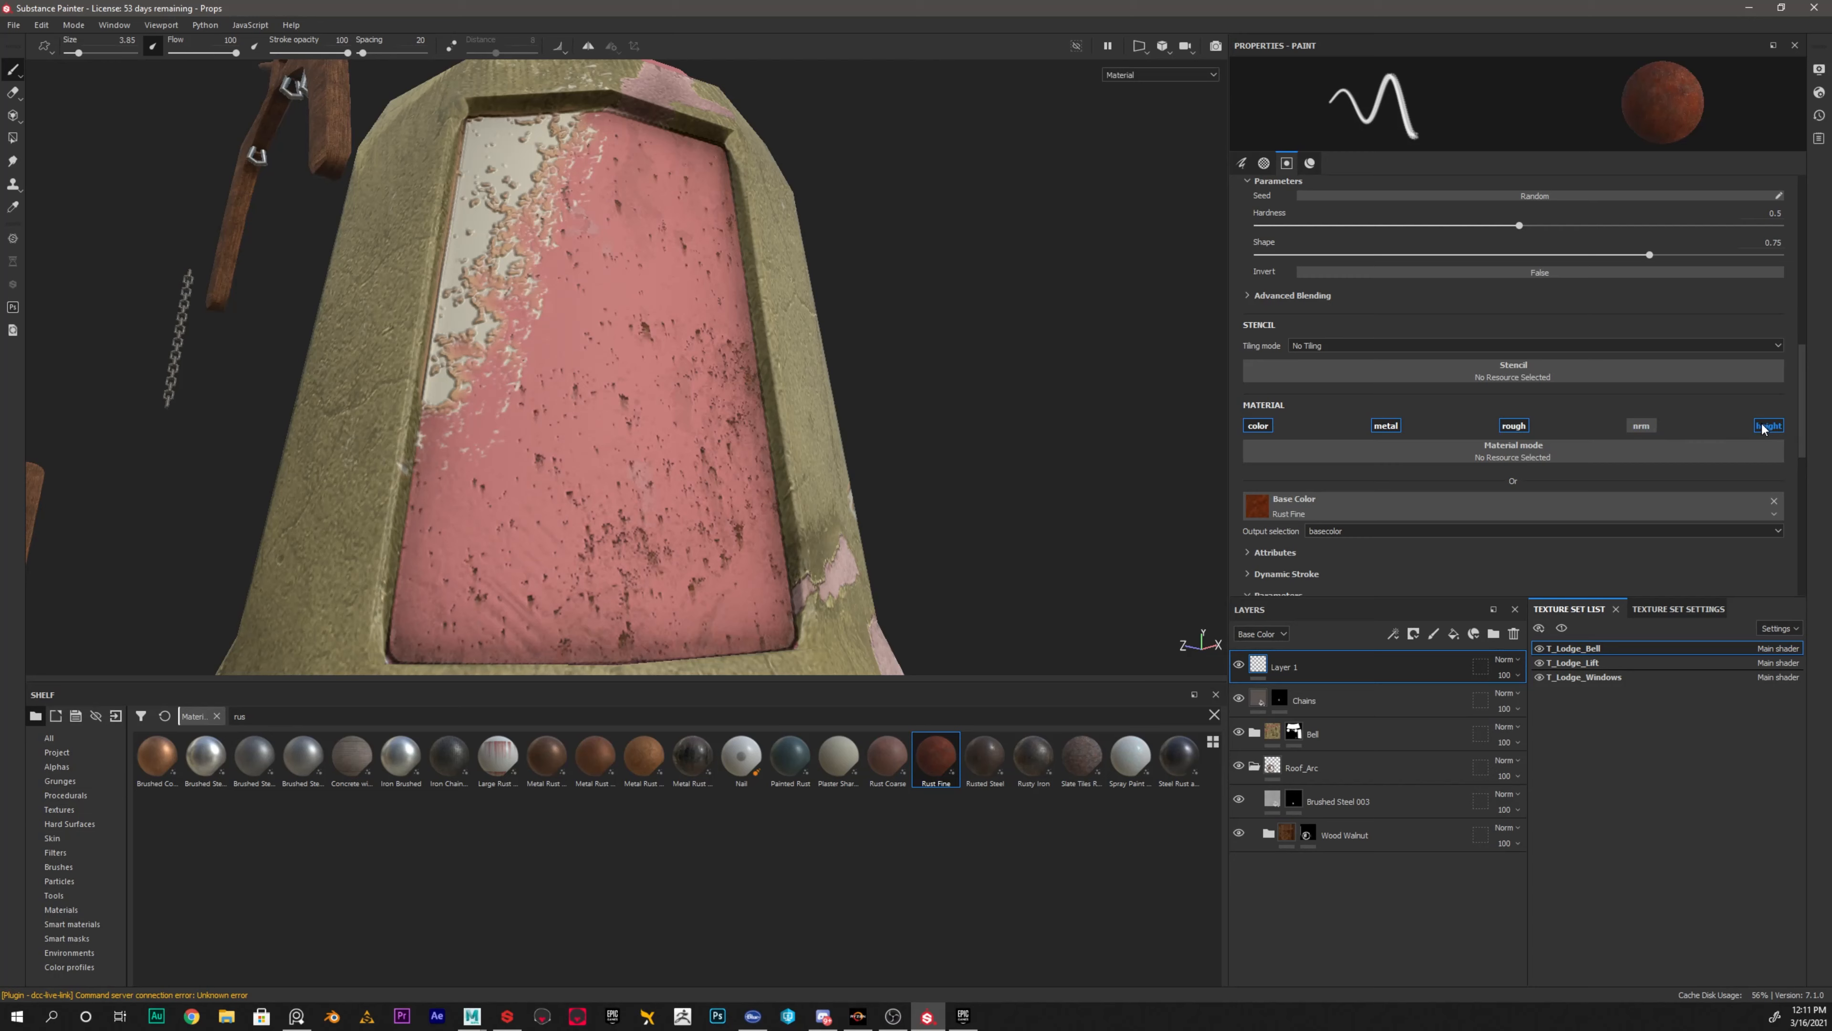
scroll(1638, 396, down, 7)
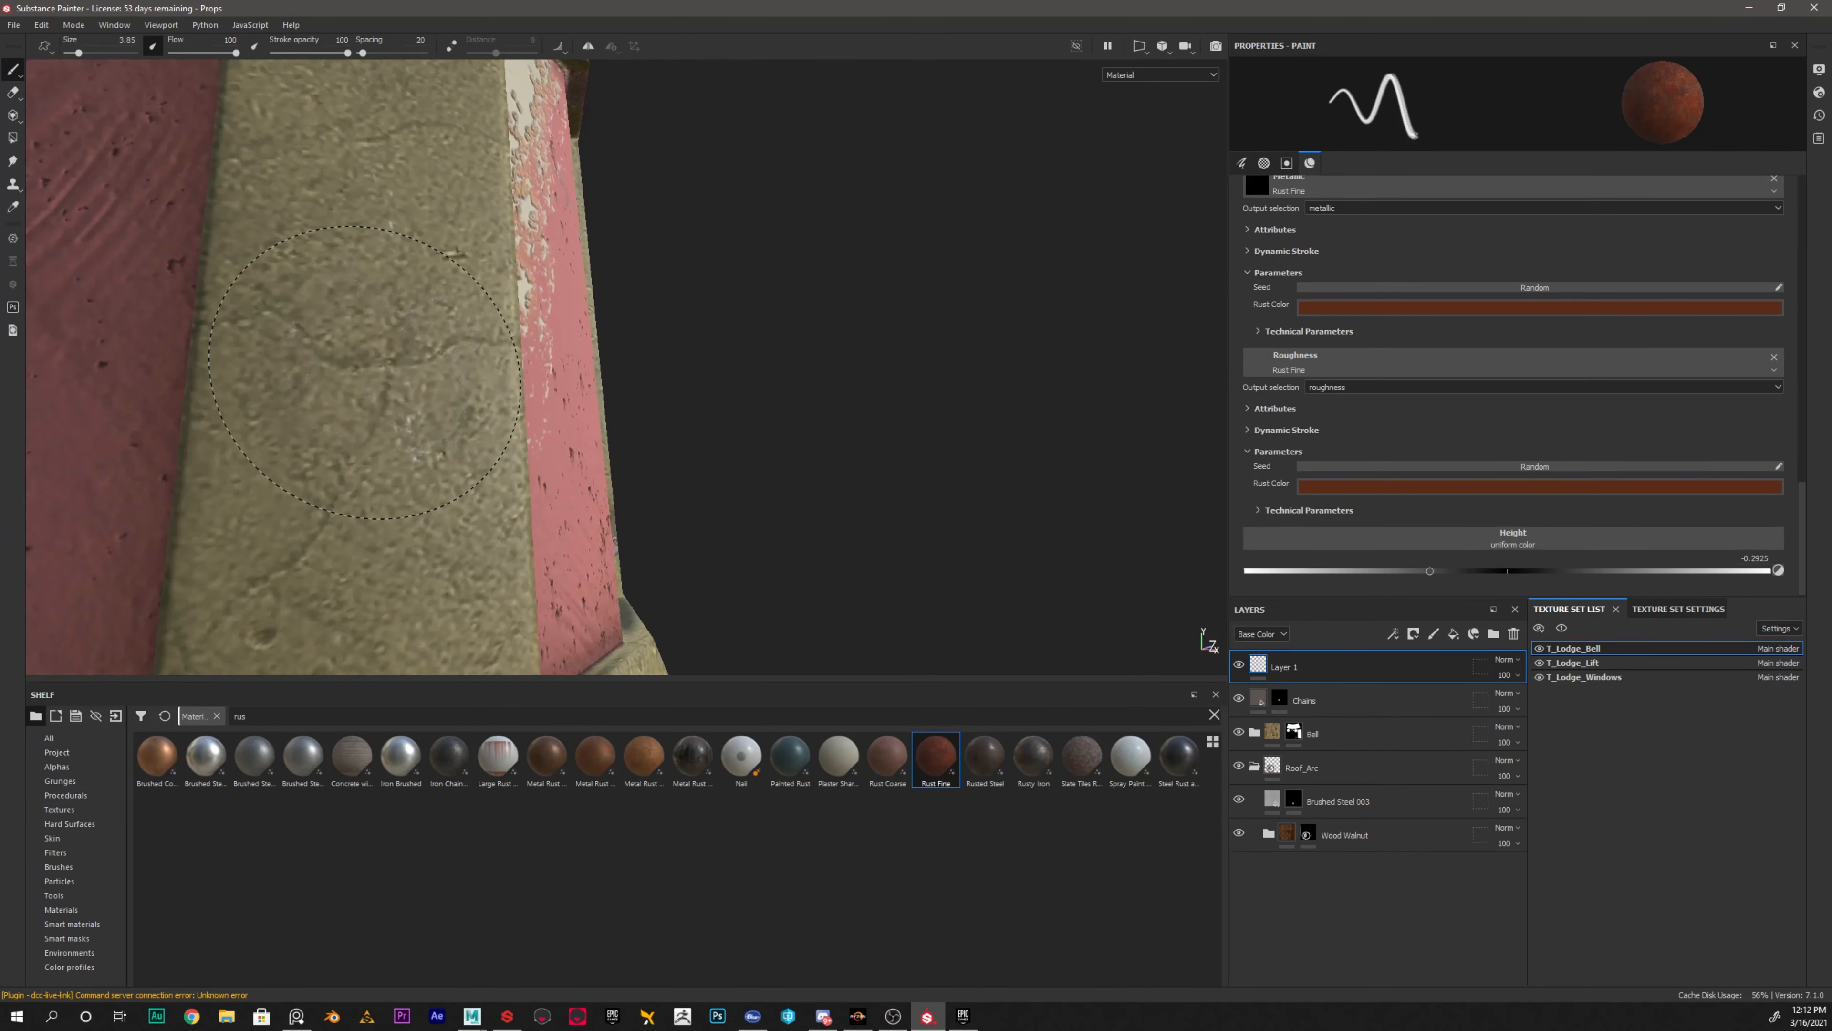
Stamp sunken rust on the bell's olive frame beside the red panel and inspect it from several angles
click(348, 319)
scroll(867, 326, up, 3)
alt+right_drag(516, 248, 375, 318)
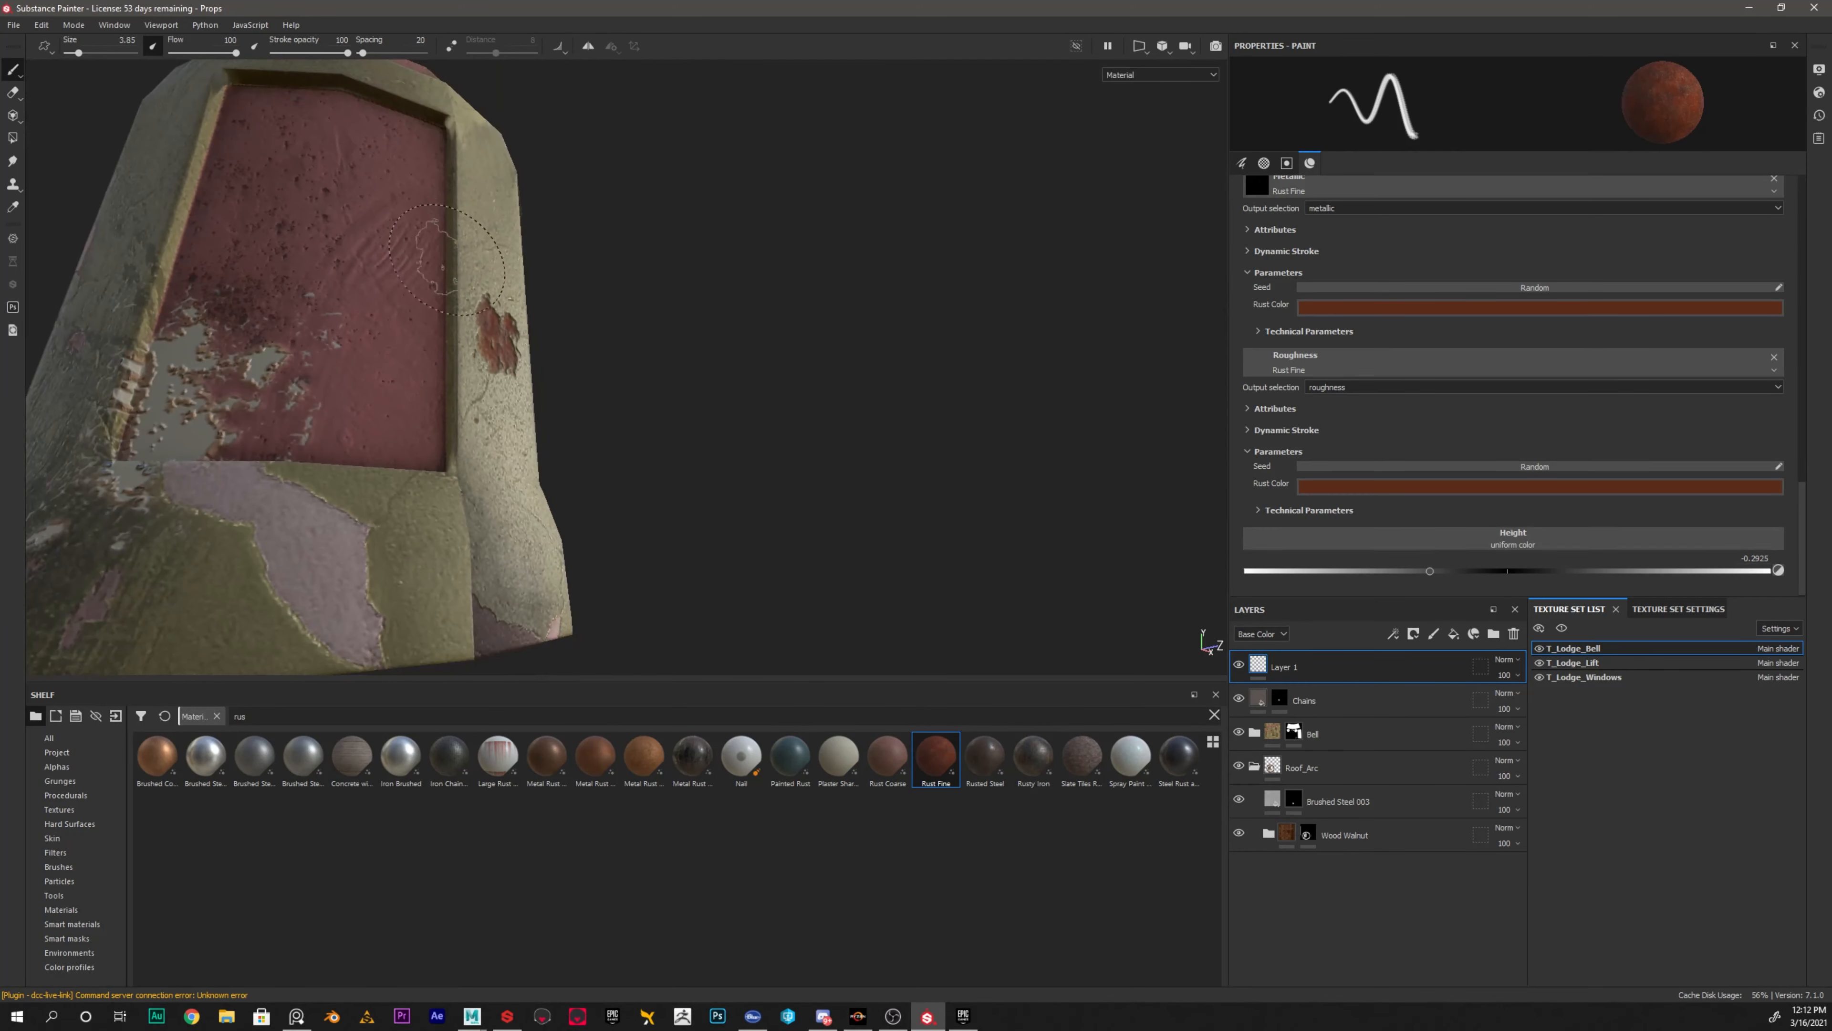
mouse_move(375, 318)
alt+mouse_down()
mouse_move(213, 433)
mouse_move(462, 317)
mouse_move(408, 312)
alt+mouse_up()
scroll(514, 350, down, 3)
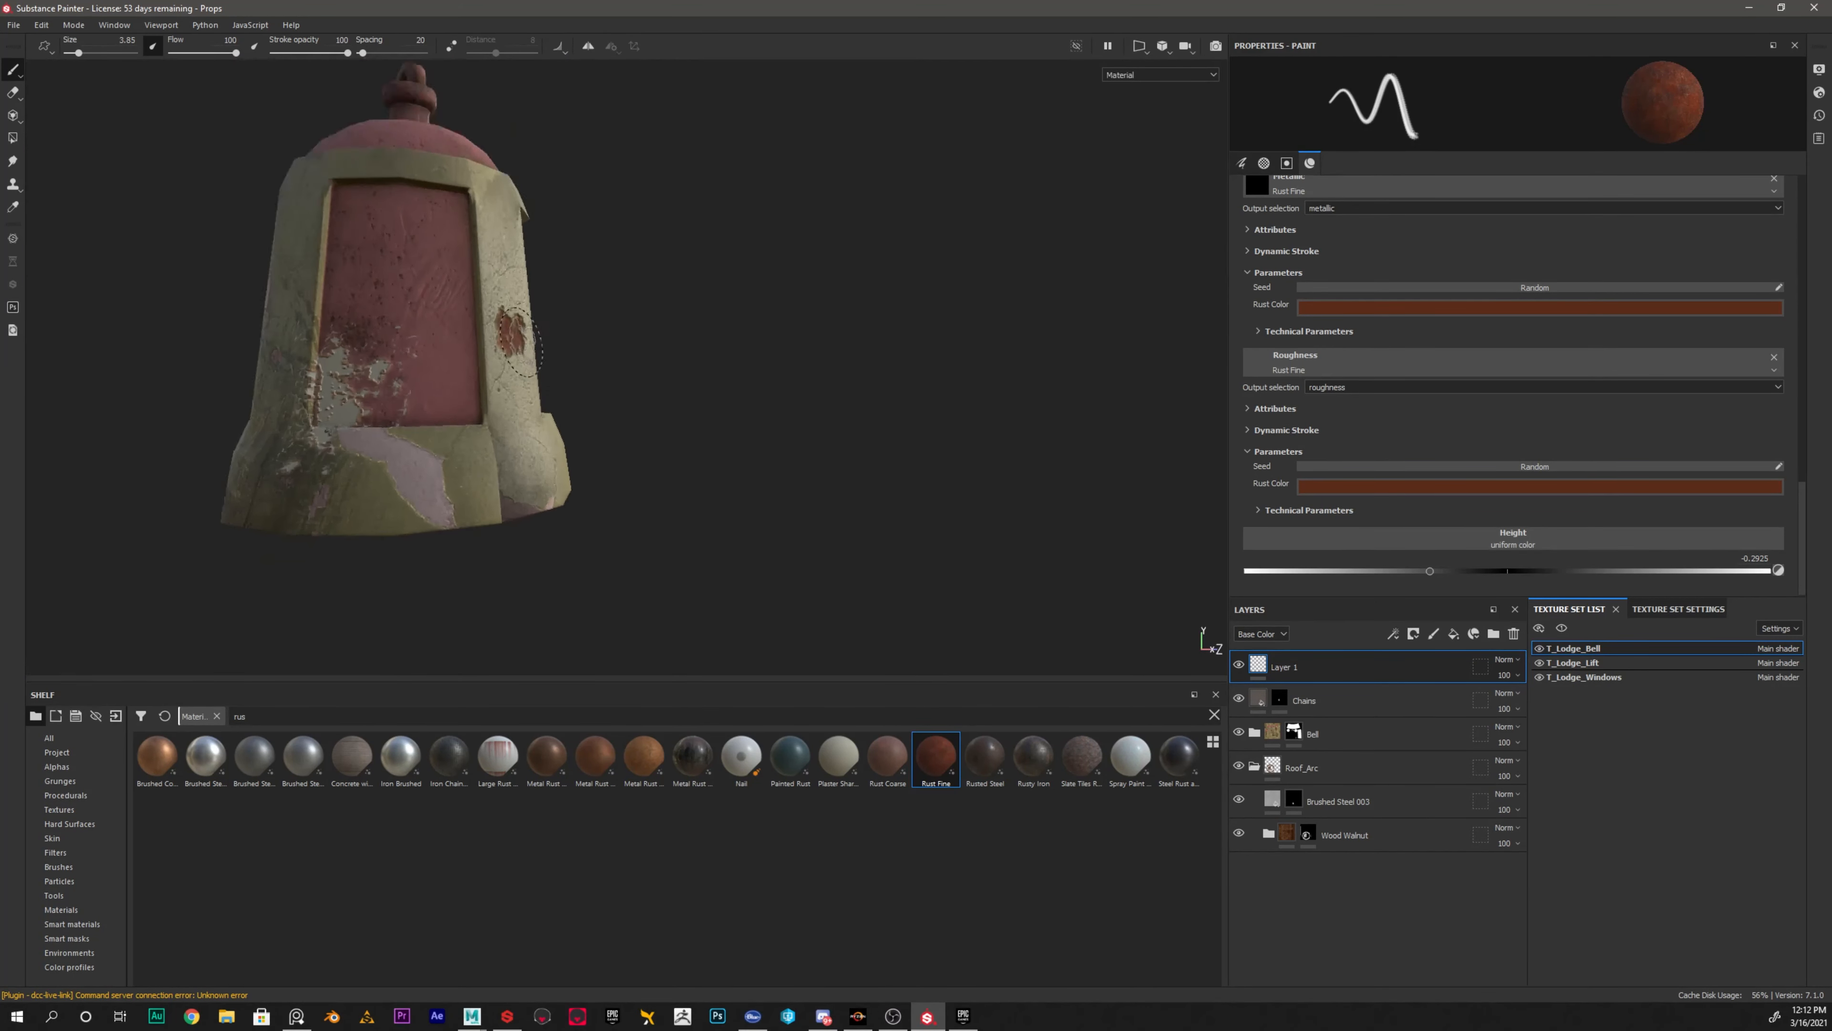
Set the brush height to 0.3796, stamp raised rust below the first patch, and undo all the test stamps
scroll(514, 348, up, 5)
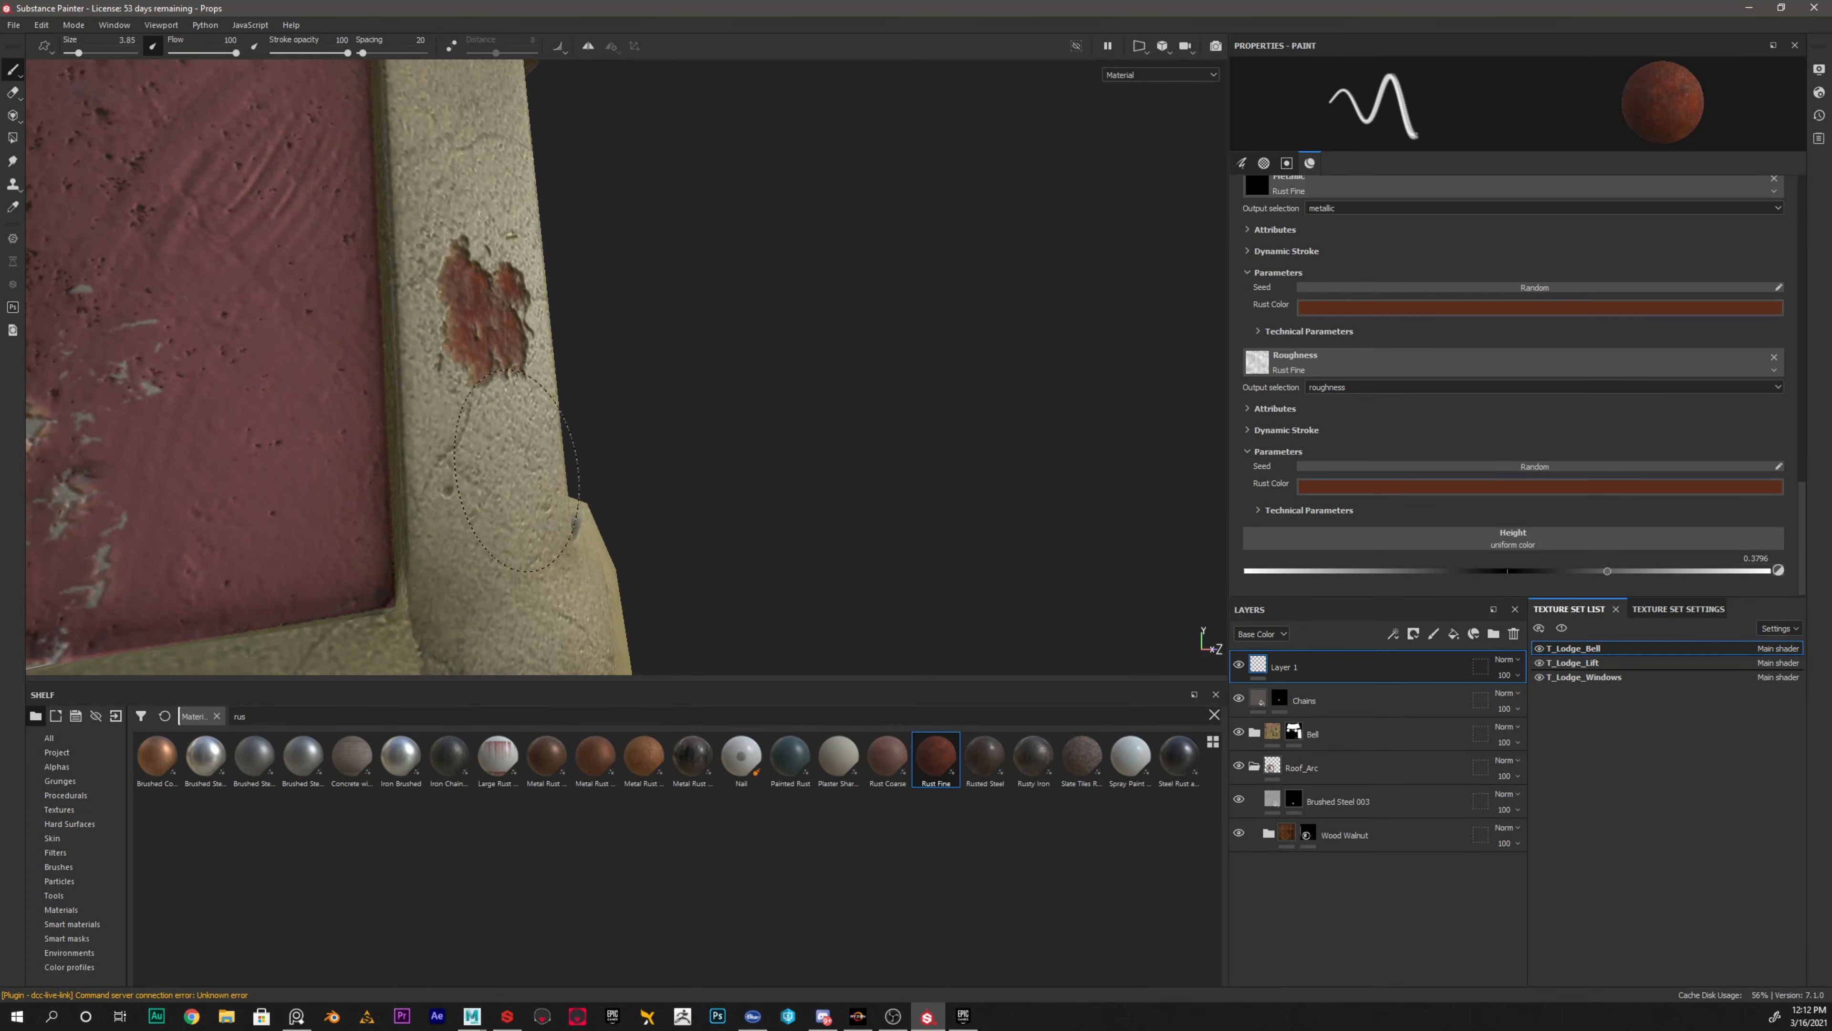
click(517, 471)
mouse_move(920, 346)
alt+mouse_down()
mouse_move(506, 270)
mouse_move(740, 336)
mouse_move(384, 339)
mouse_move(608, 372)
alt+mouse_up()
scroll(740, 336, down, 5)
drag(553, 249, 531, 296)
key(ctrl+z)
key(ctrl+z)
key(ctrl+z)
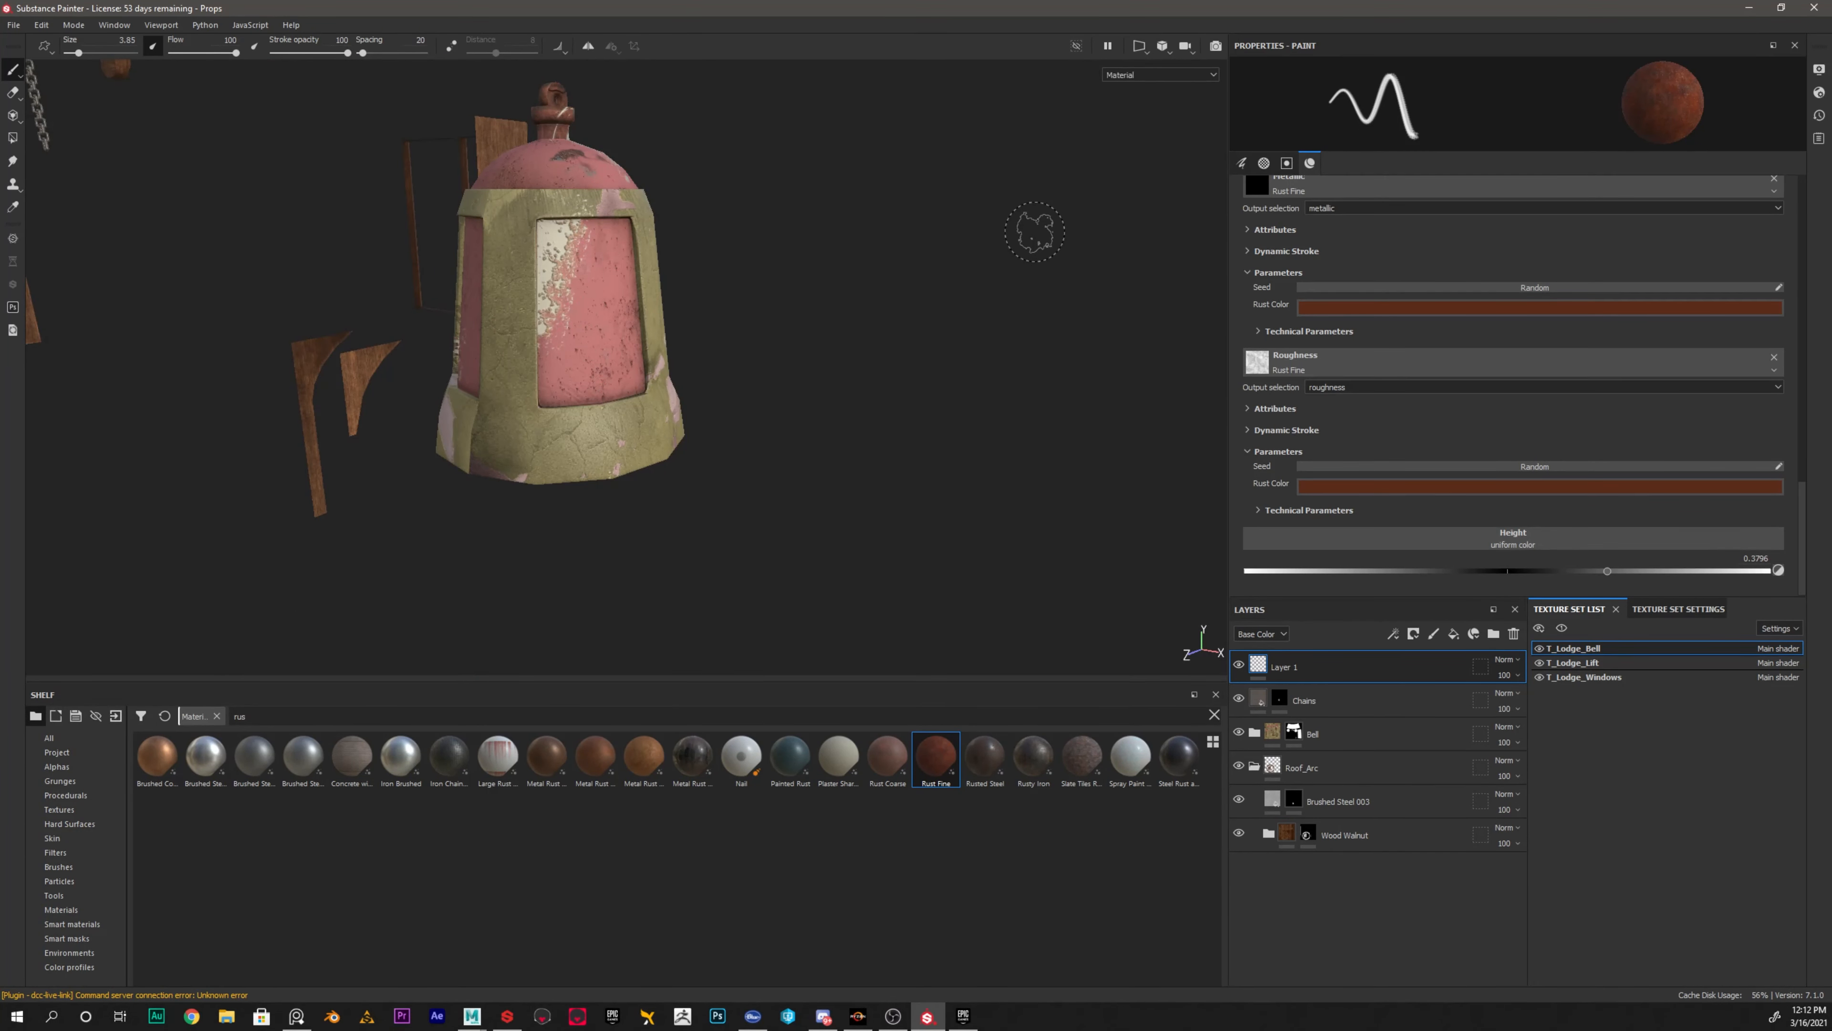
Examine the wooden roof arc, the curved arch and the dark panel with the gear emblems up close
alt+right_drag(523, 342, 605, 352)
alt+drag(605, 352, 233, 348)
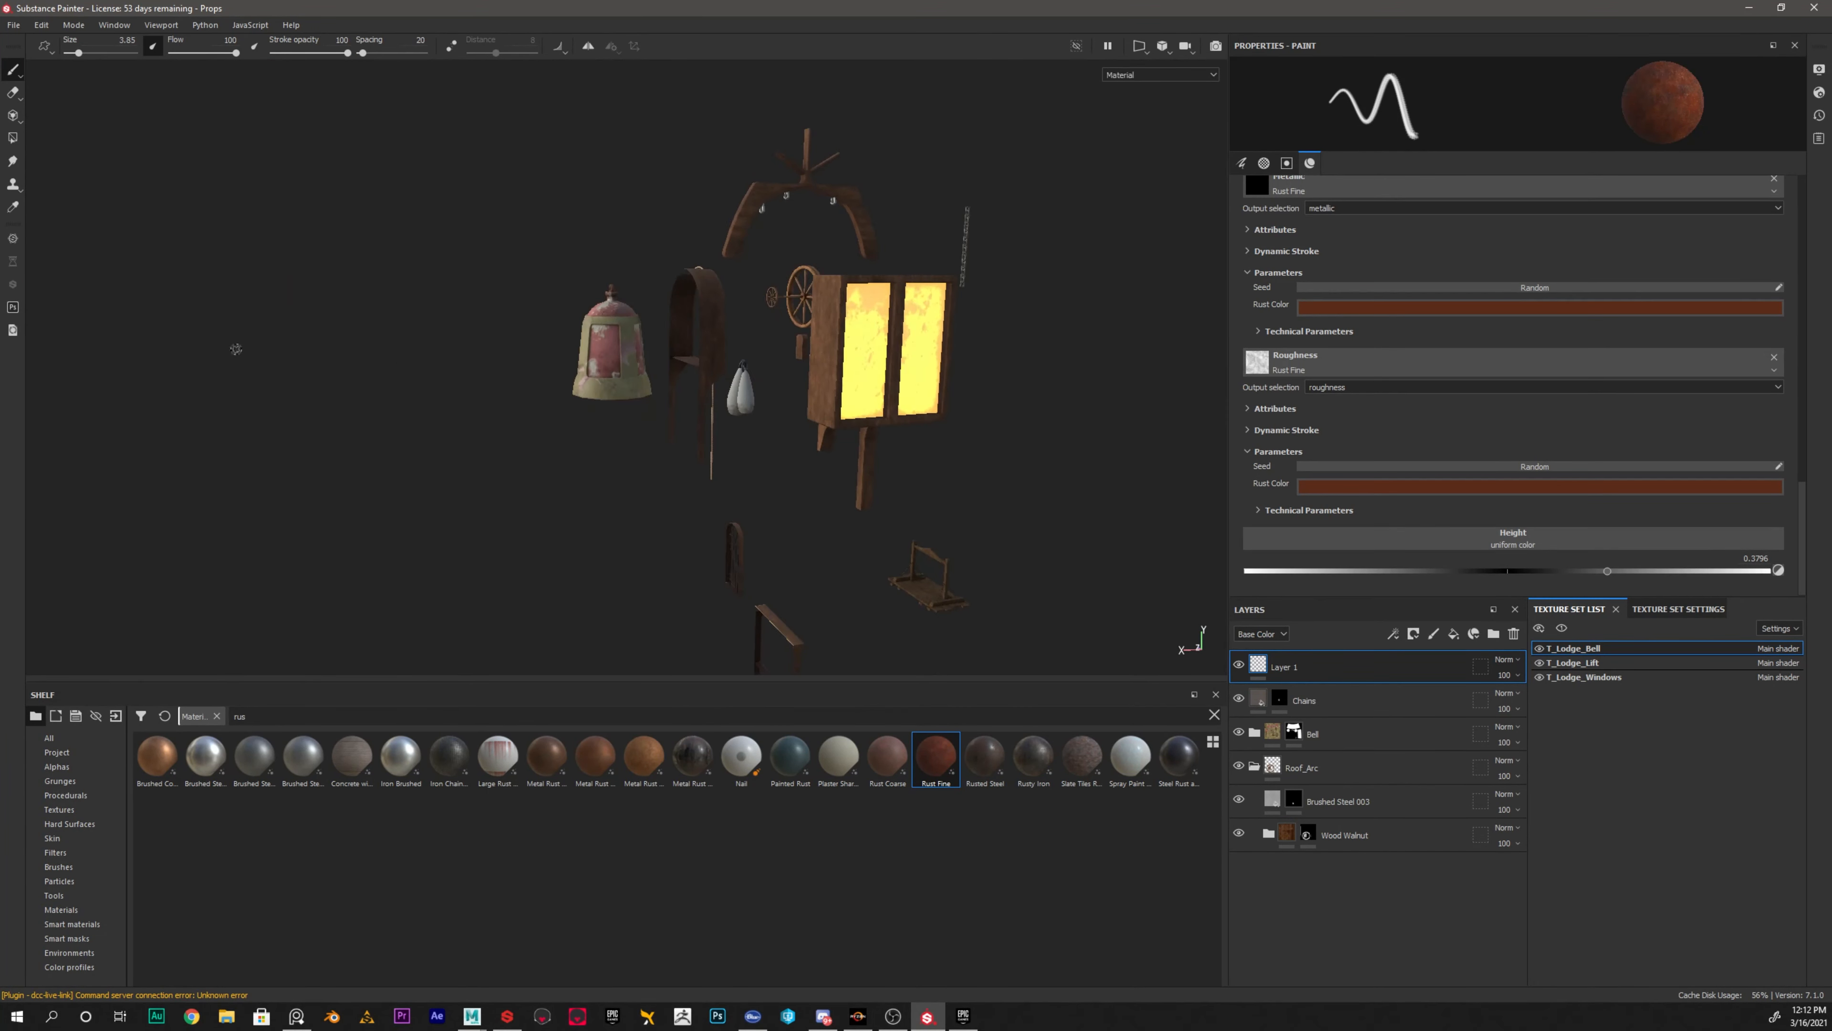
alt+drag(989, 303, 639, 383)
alt+right_drag(638, 382, 763, 356)
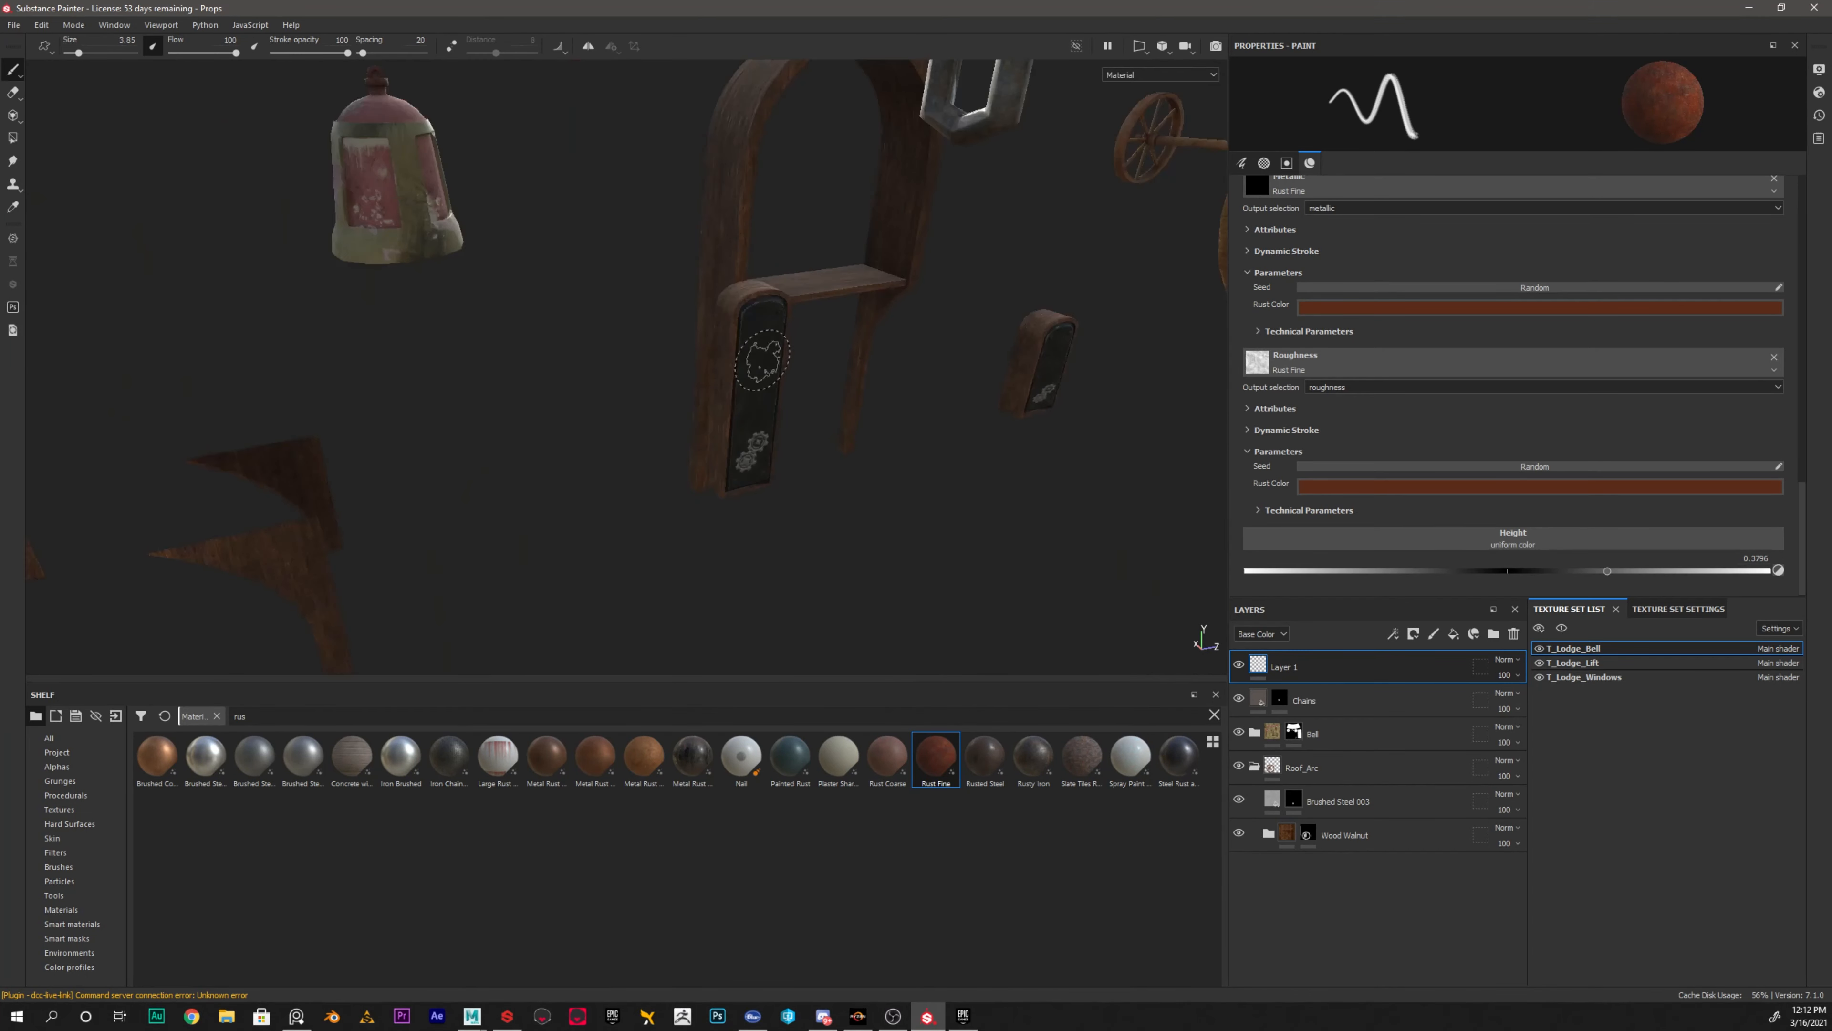
alt+middle_drag(632, 226, 849, 672)
alt+drag(609, 456, 854, 596)
alt+middle_drag(855, 596, 810, 366)
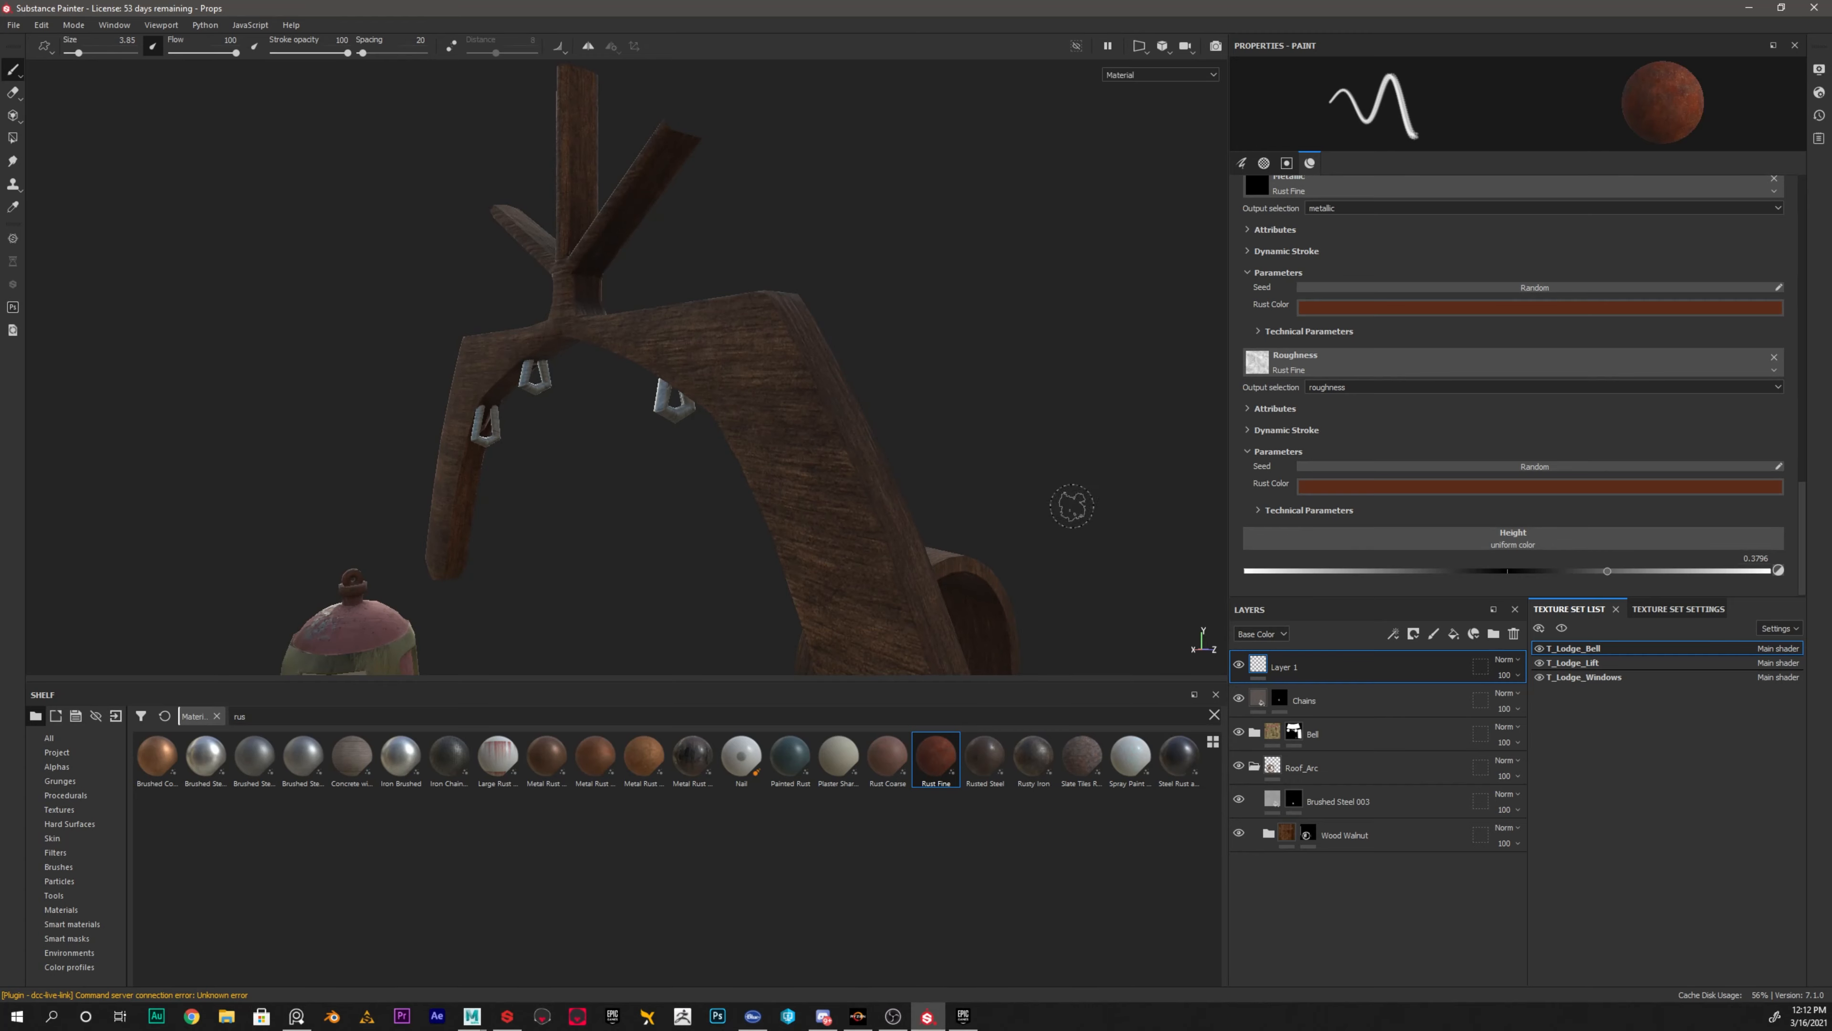
alt+drag(1070, 503, 581, 279)
mouse_move(730, 546)
alt+middle_down()
mouse_move(719, 48)
mouse_move(721, 122)
alt+middle_up()
scroll(871, 606, up, 3)
alt+middle_drag(871, 606, 828, 290)
scroll(829, 290, up, 3)
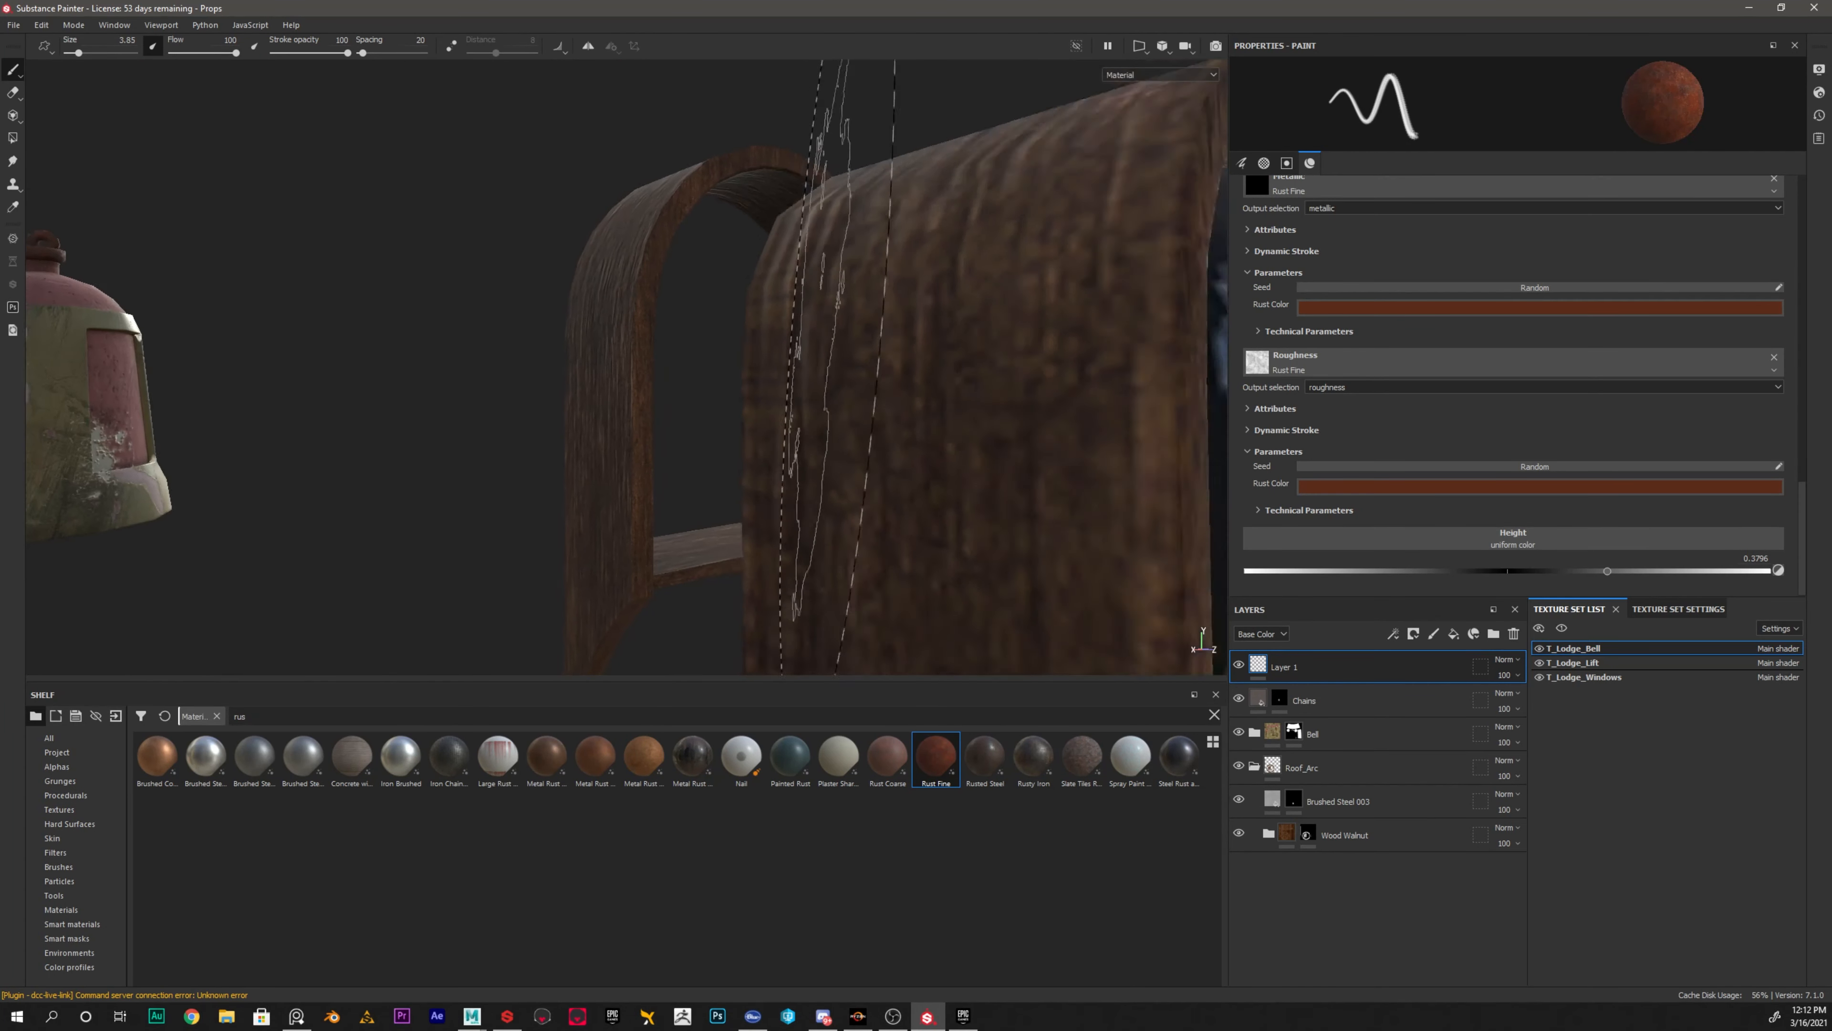
scroll(829, 290, down, 8)
alt+drag(829, 290, 748, 425)
scroll(855, 425, up, 7)
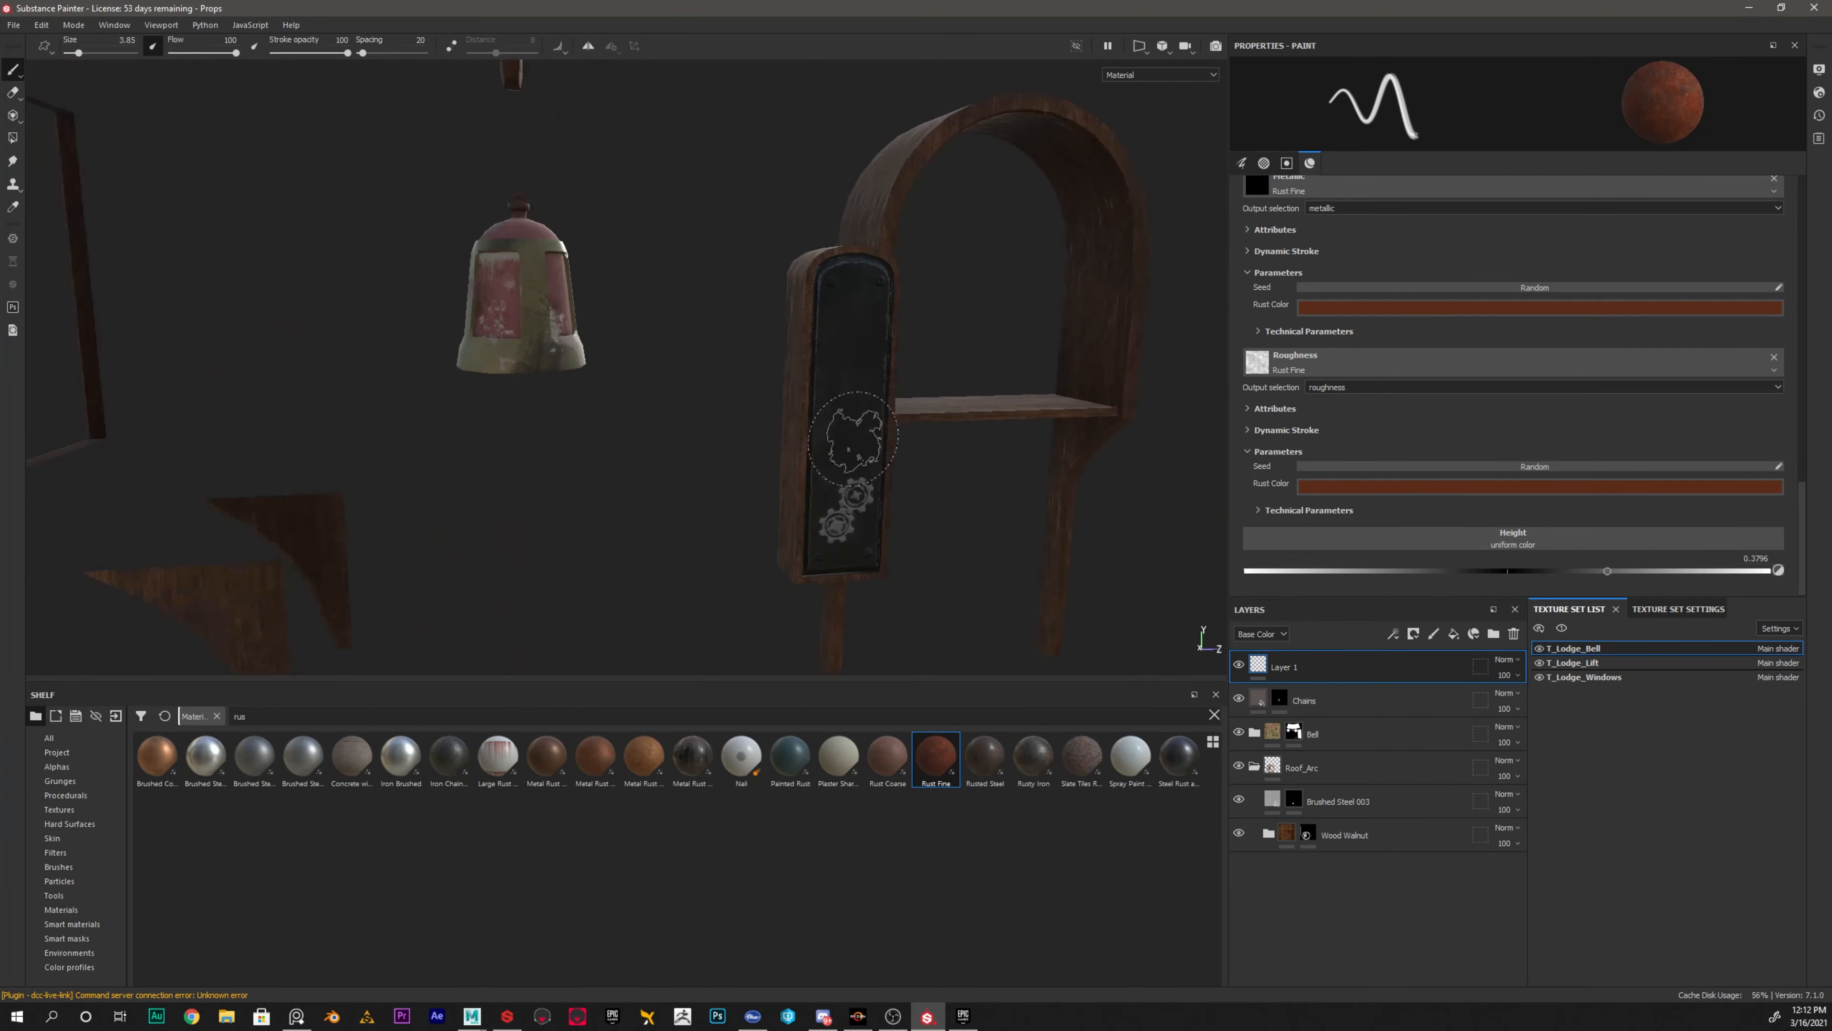
alt+middle_drag(863, 523, 837, 431)
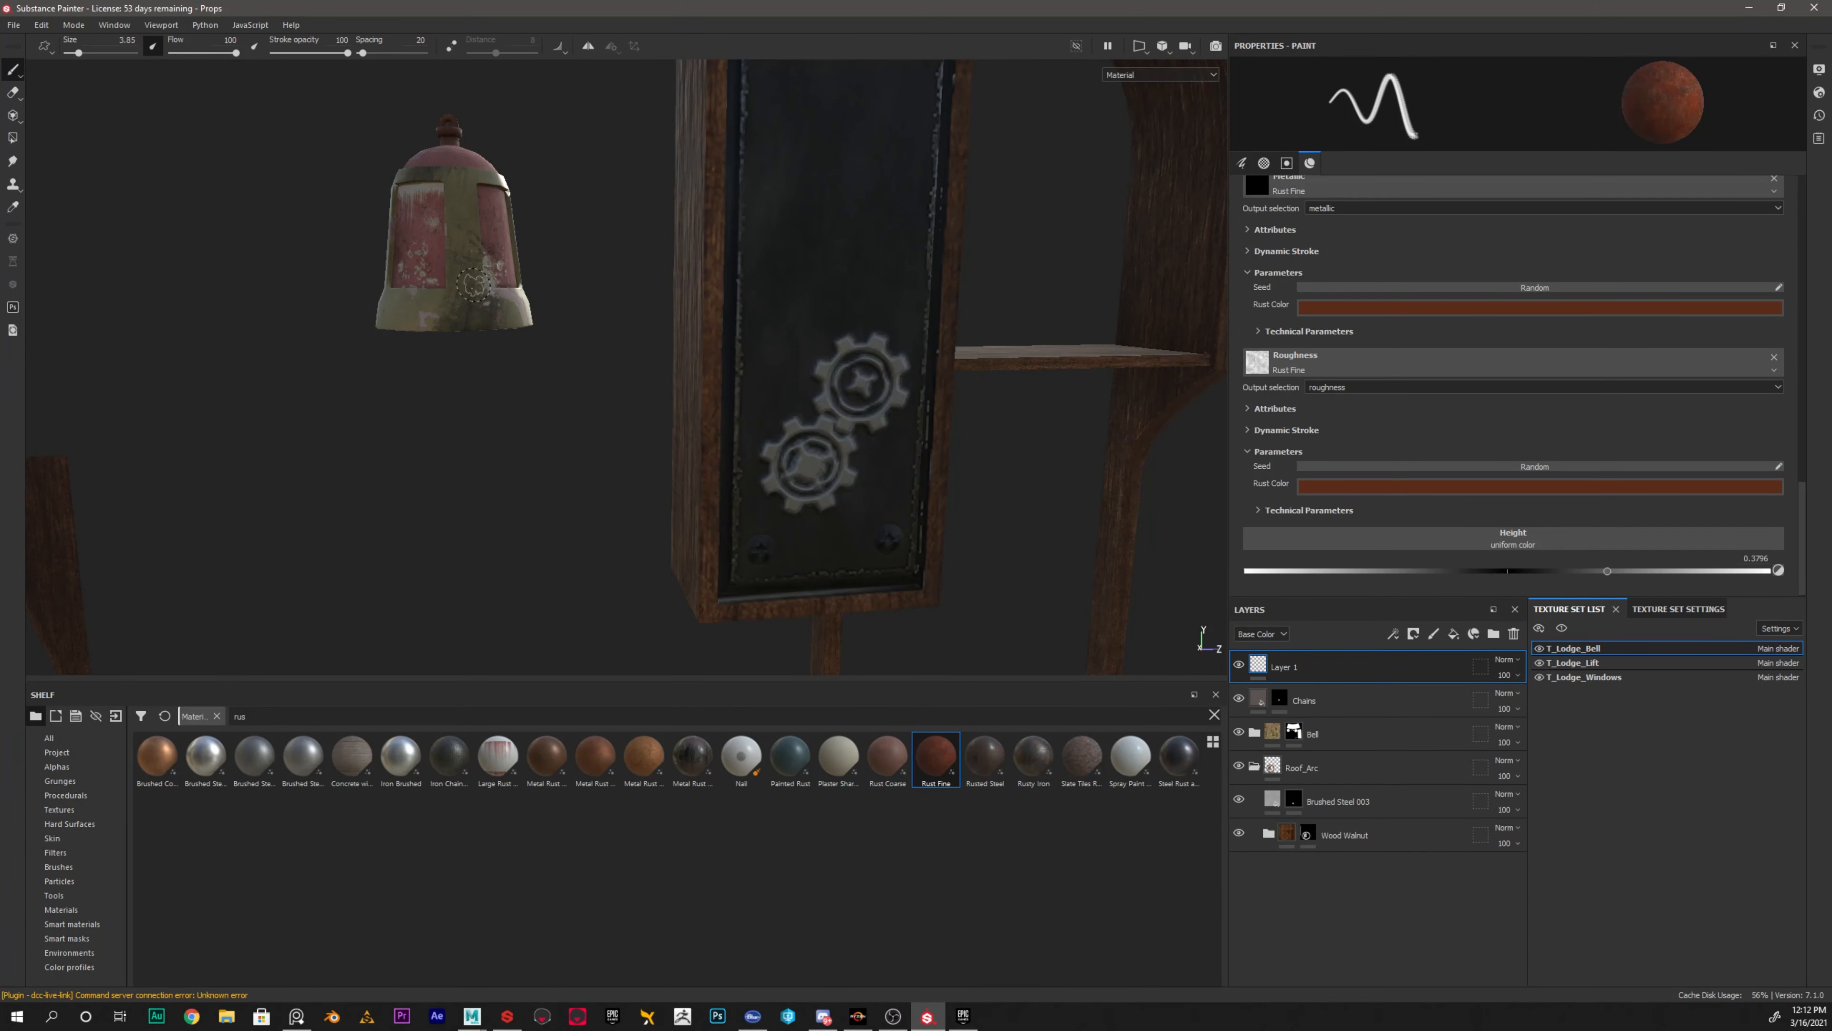
Clear Rust Fine from the brush's base color, roughness and metallic channels, leaving a light grey base color
scroll(1756, 338, up, 3)
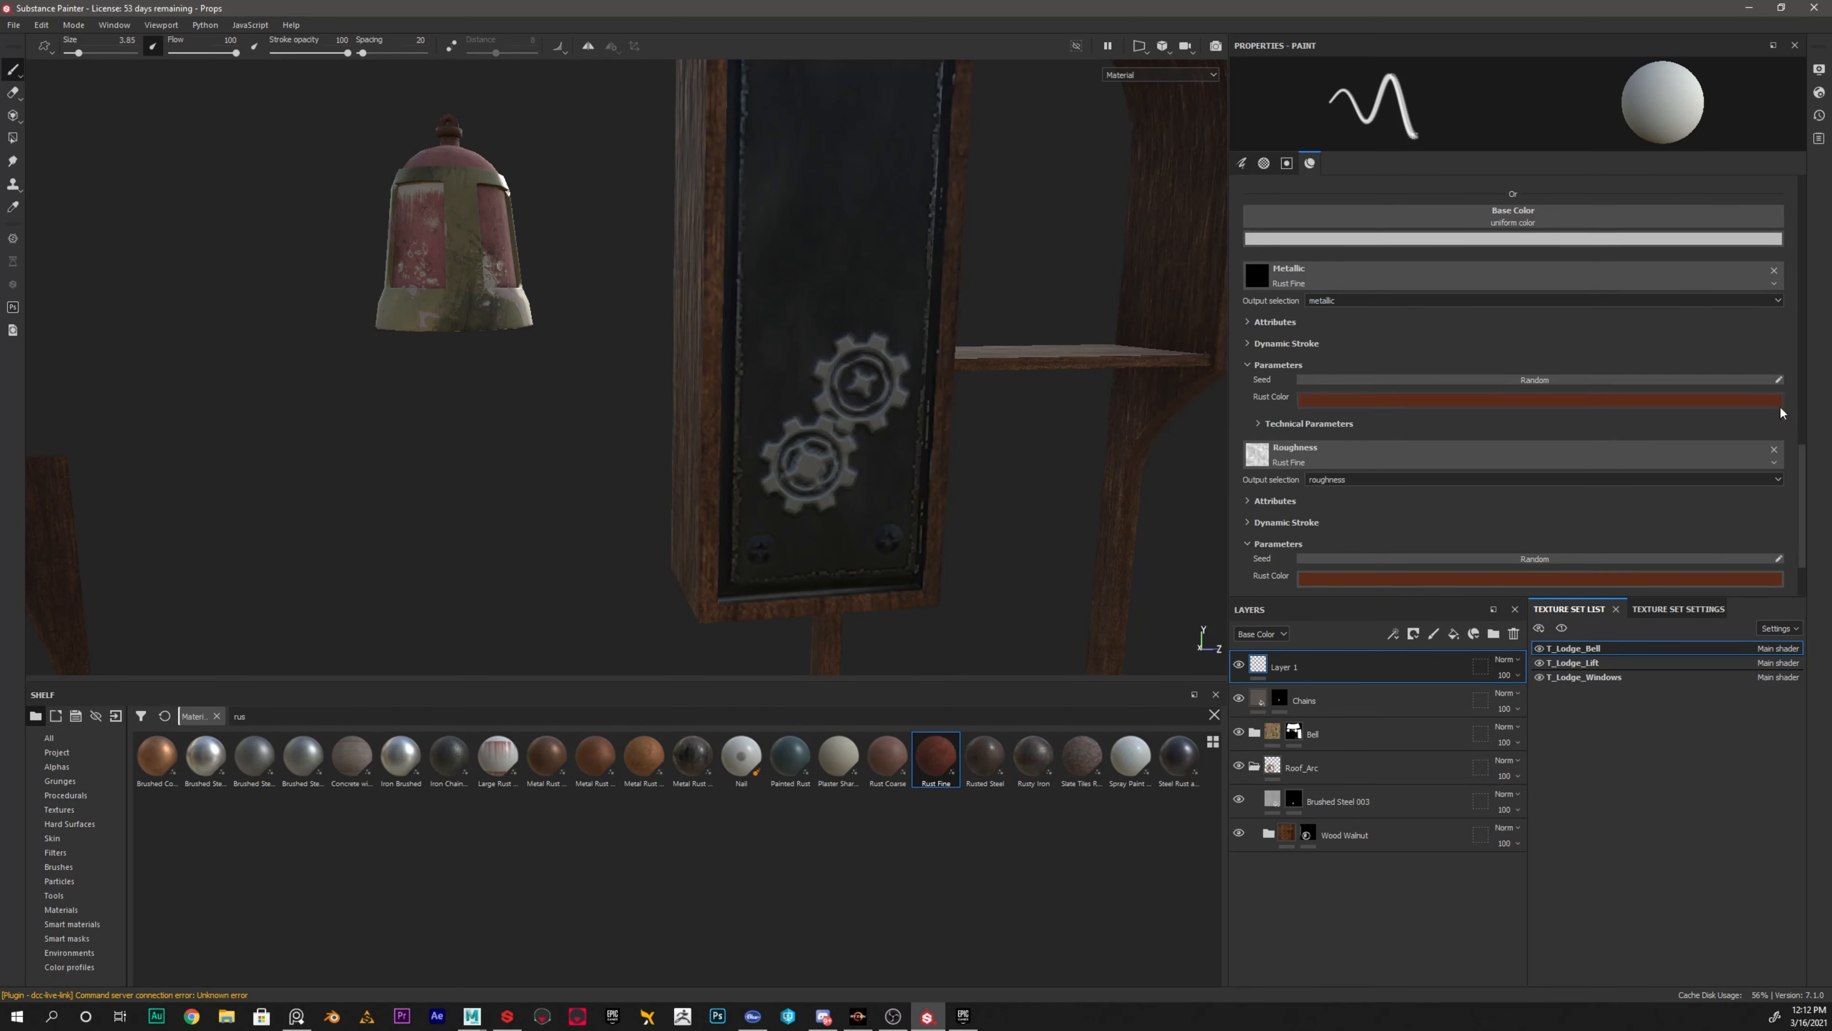
click(1775, 451)
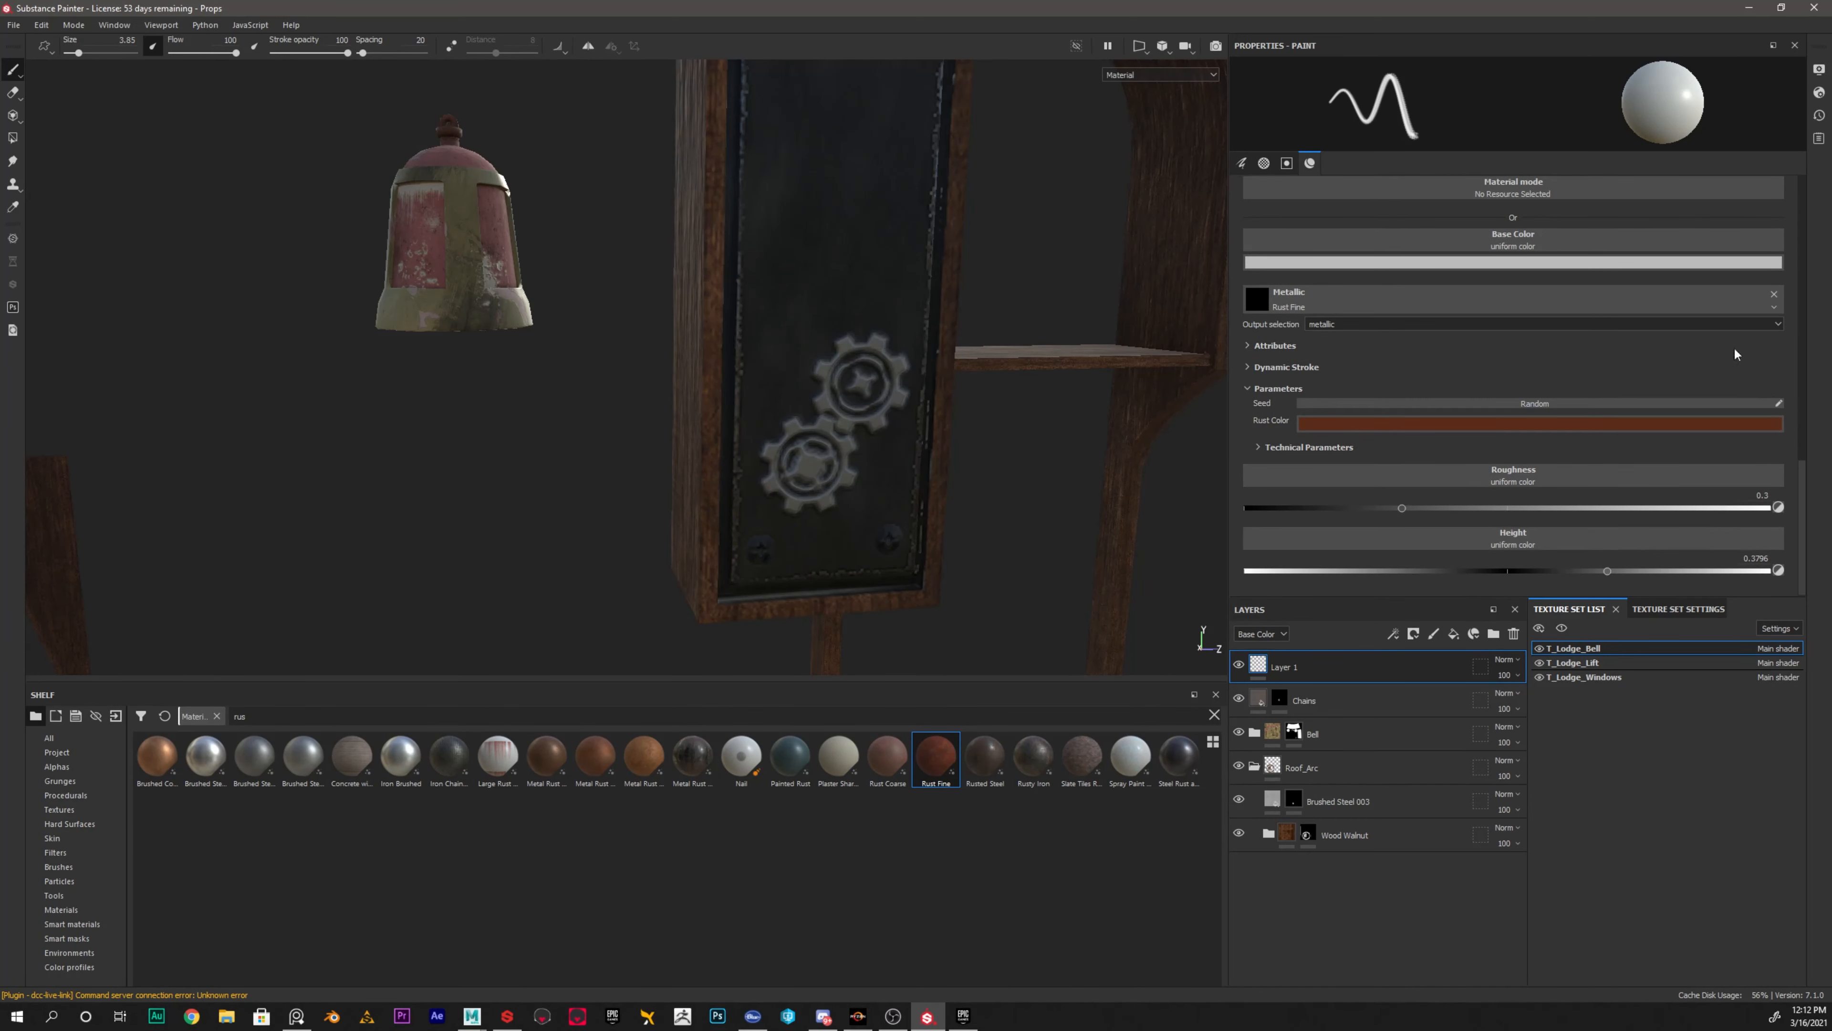
scroll(1735, 354, up, 2)
click(1774, 378)
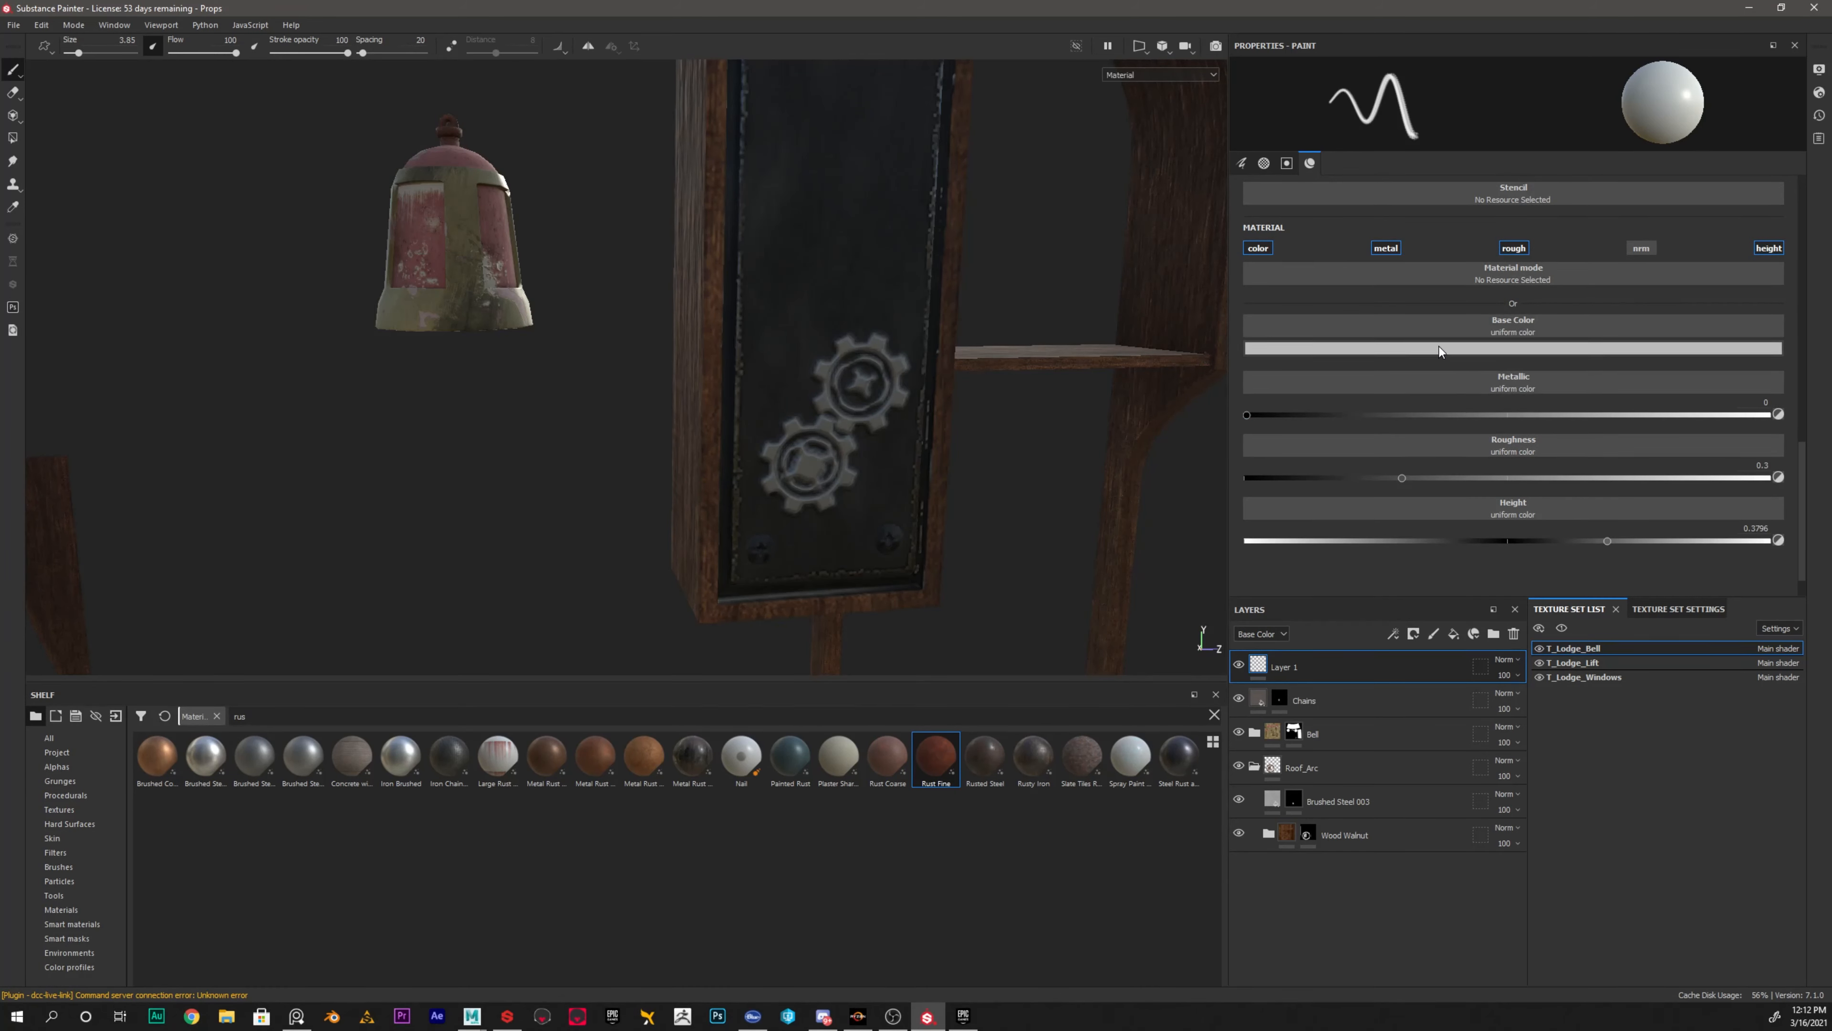
Set the brush's metallic to 1, roughness to about 0.59 and height to about 0.45
drag(1247, 415, 1760, 415)
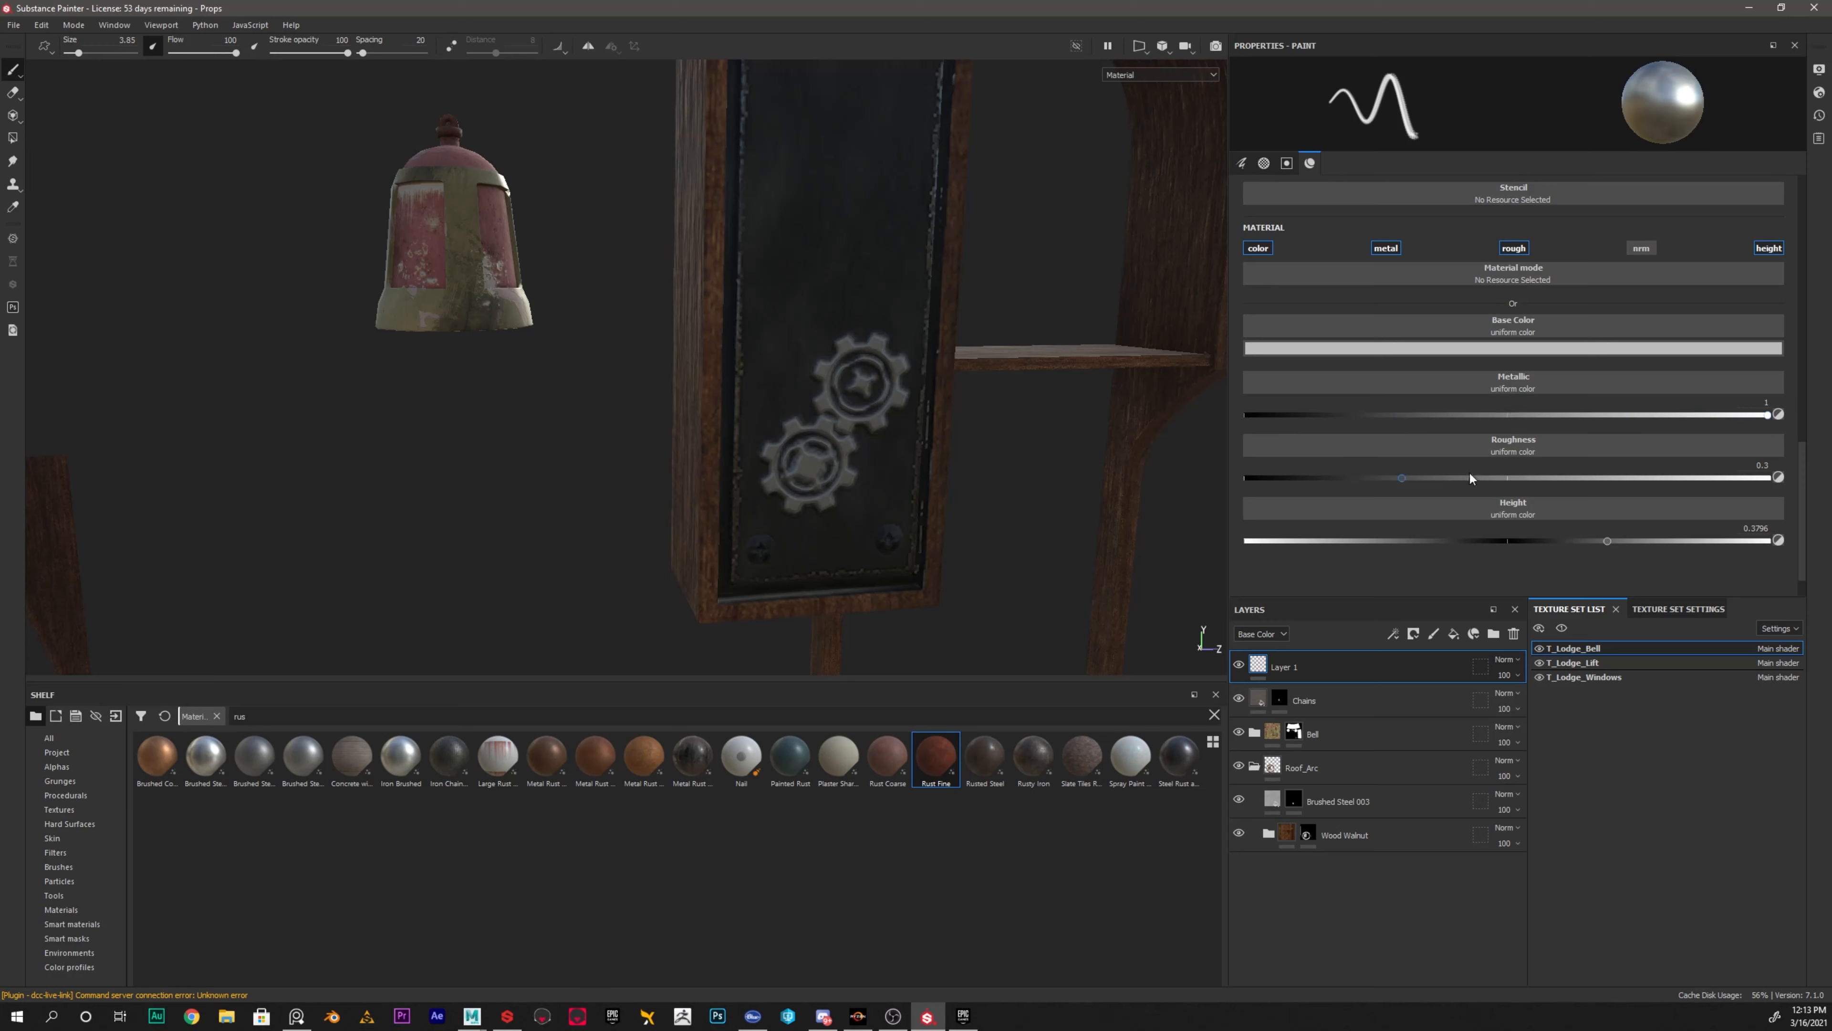
drag(1408, 482, 1558, 478)
scroll(1563, 381, down, 1)
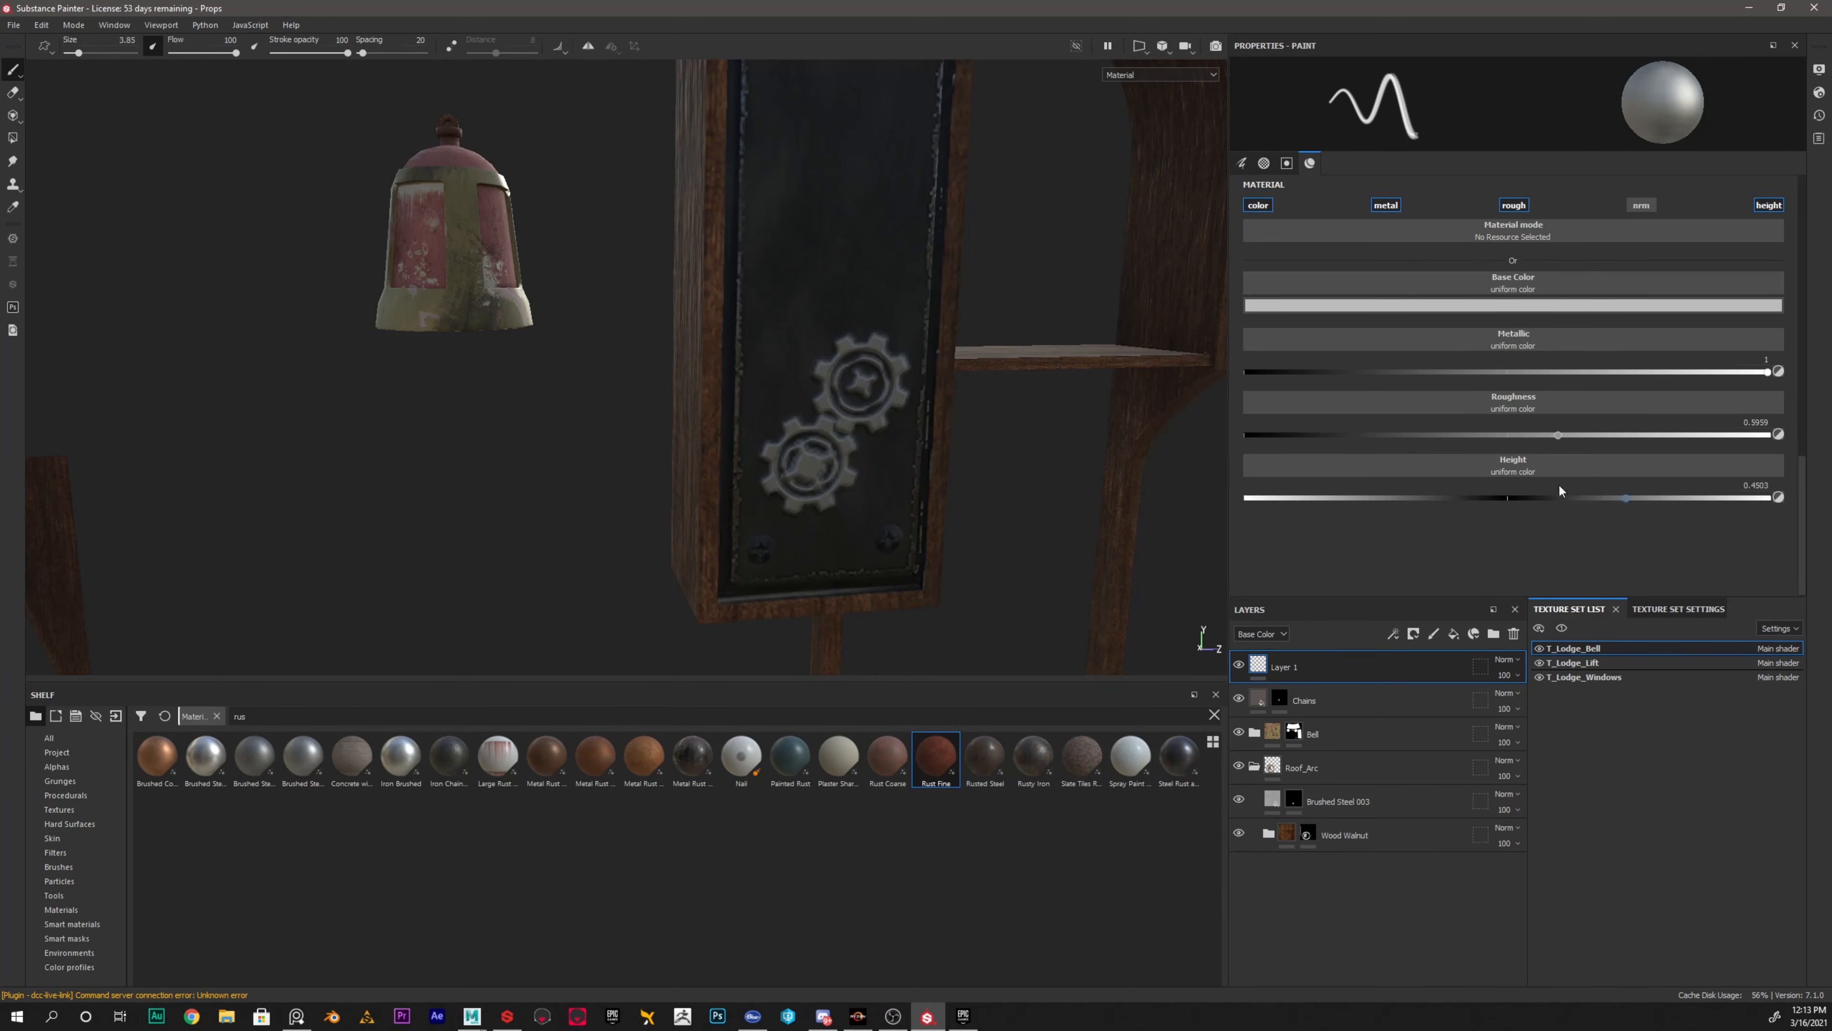
Load the Circle Cog alpha into the brush and reduce the brush size to 2.44 for the dark panel
click(56, 766)
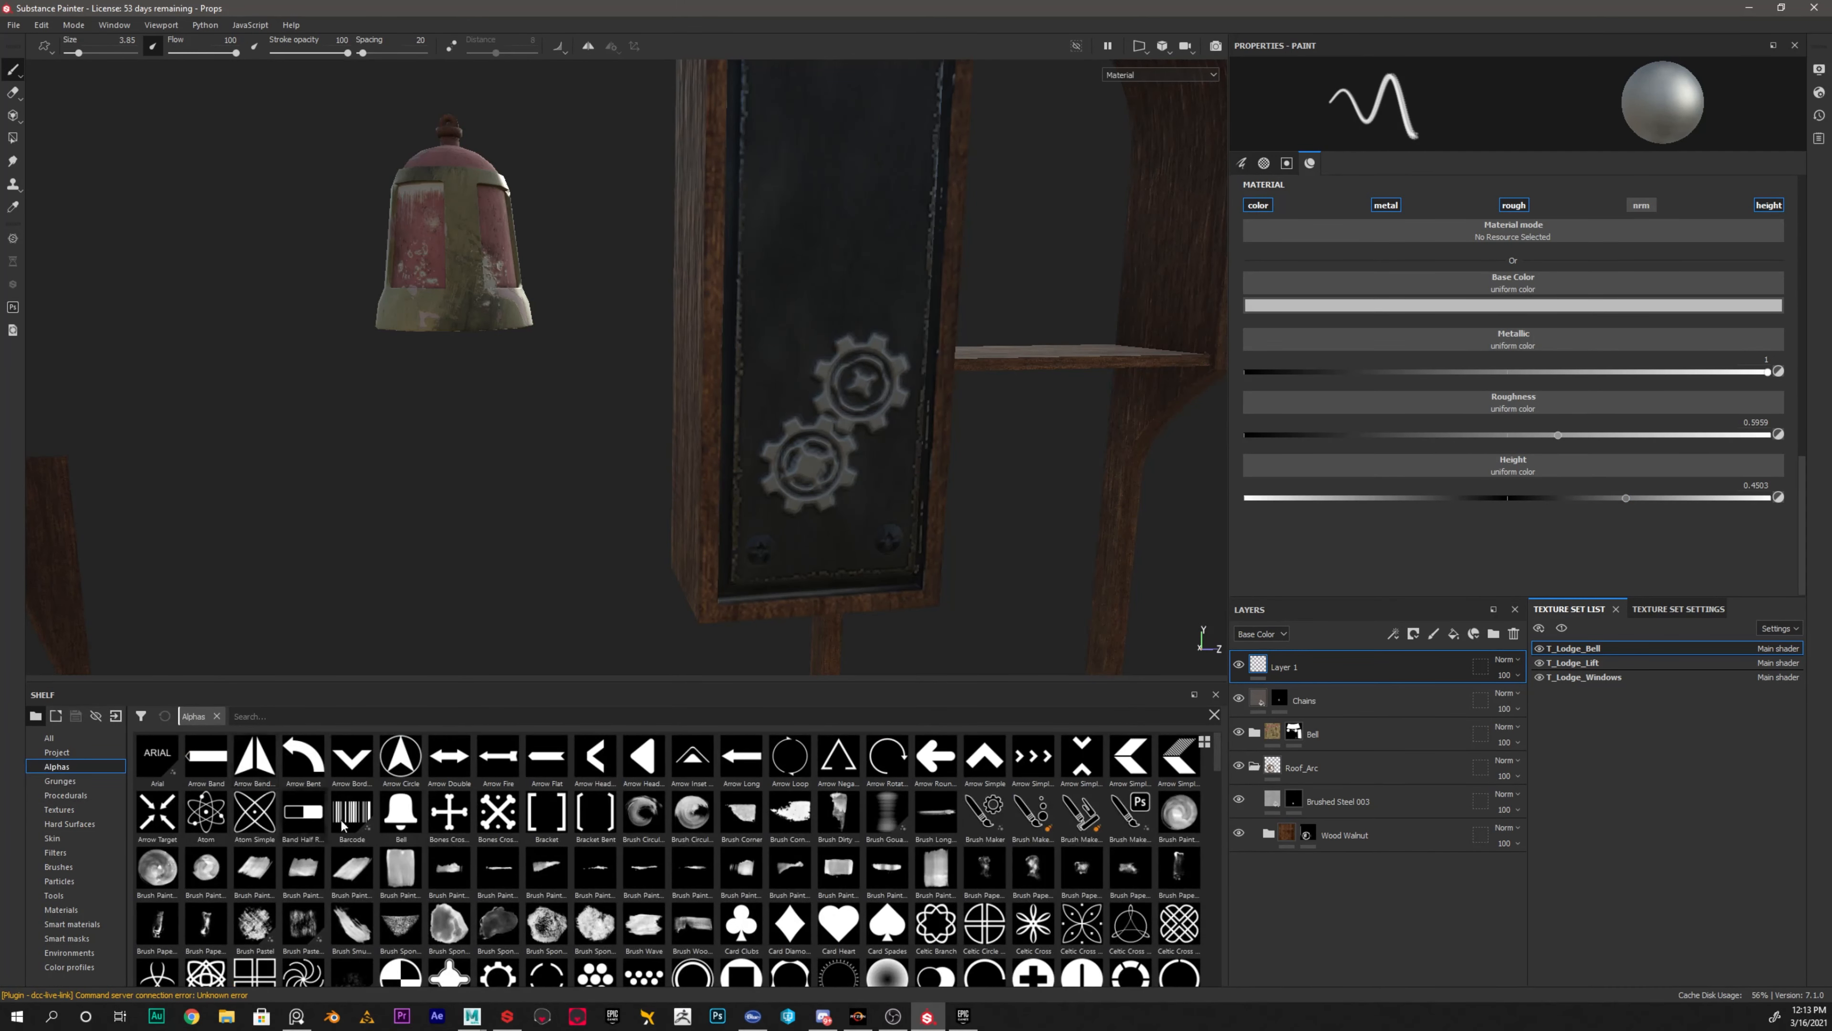
scroll(751, 814, down, 3)
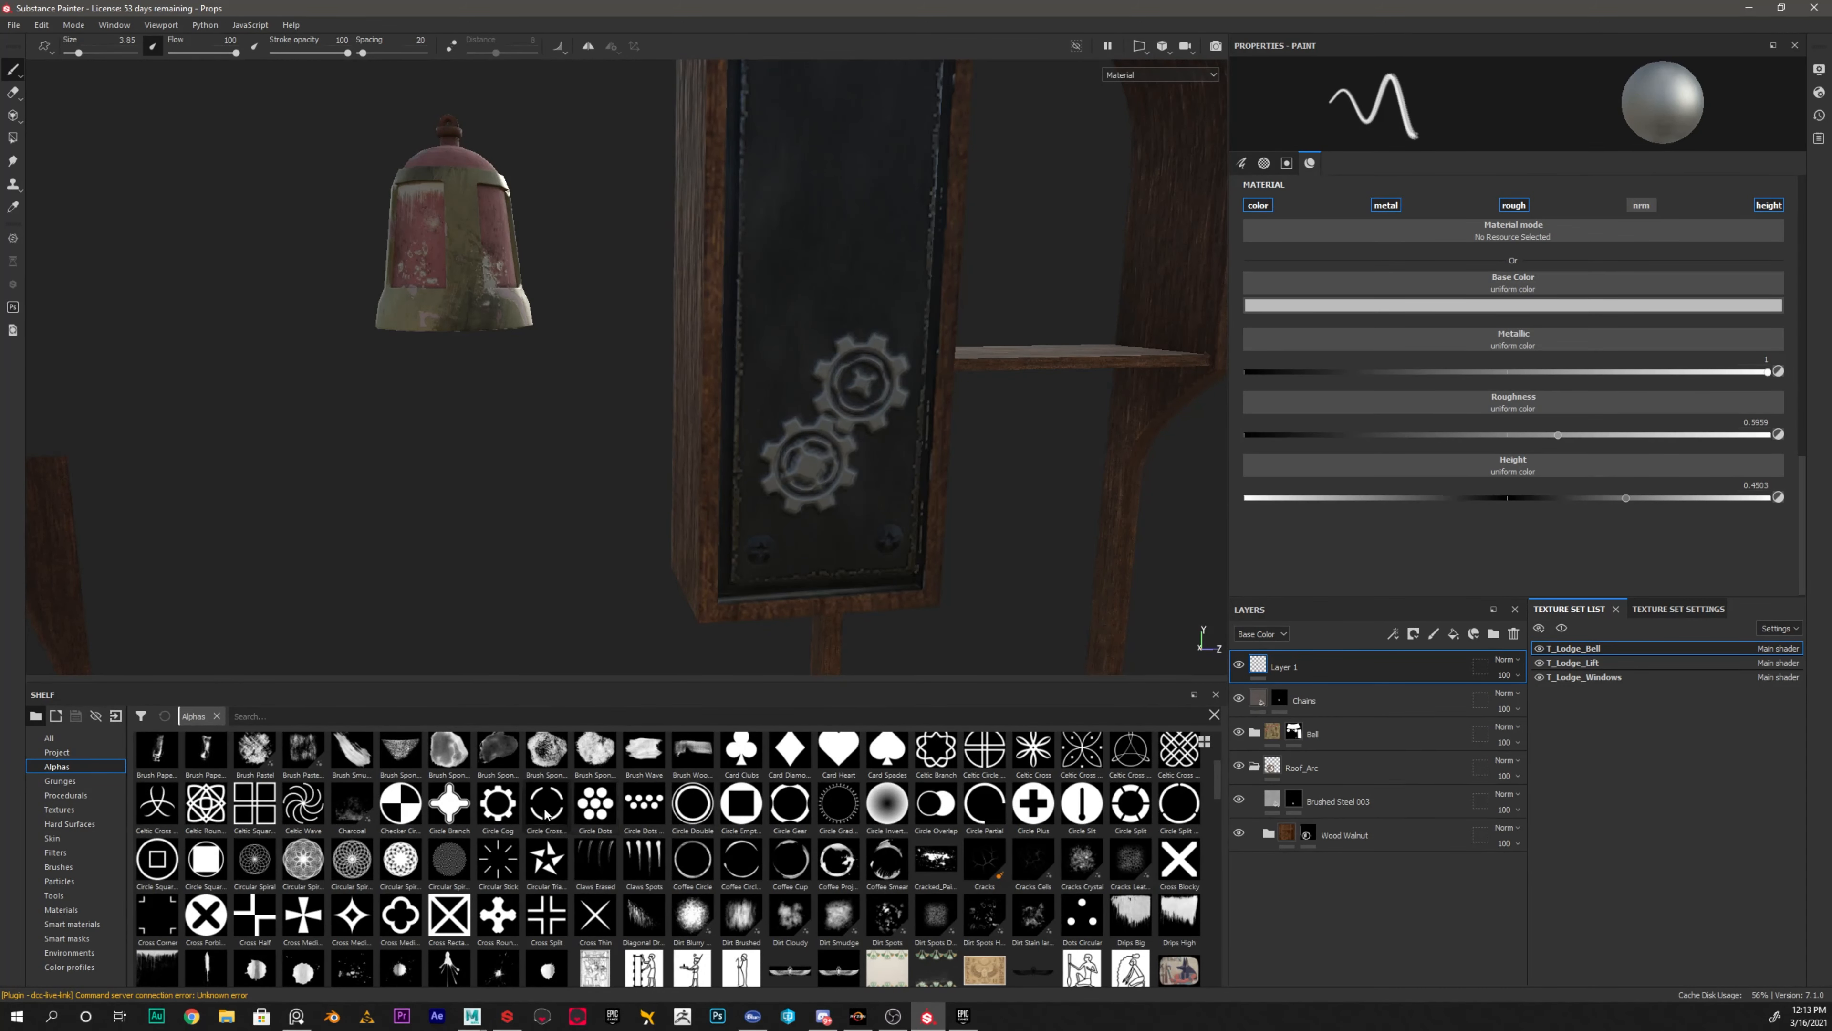
click(496, 808)
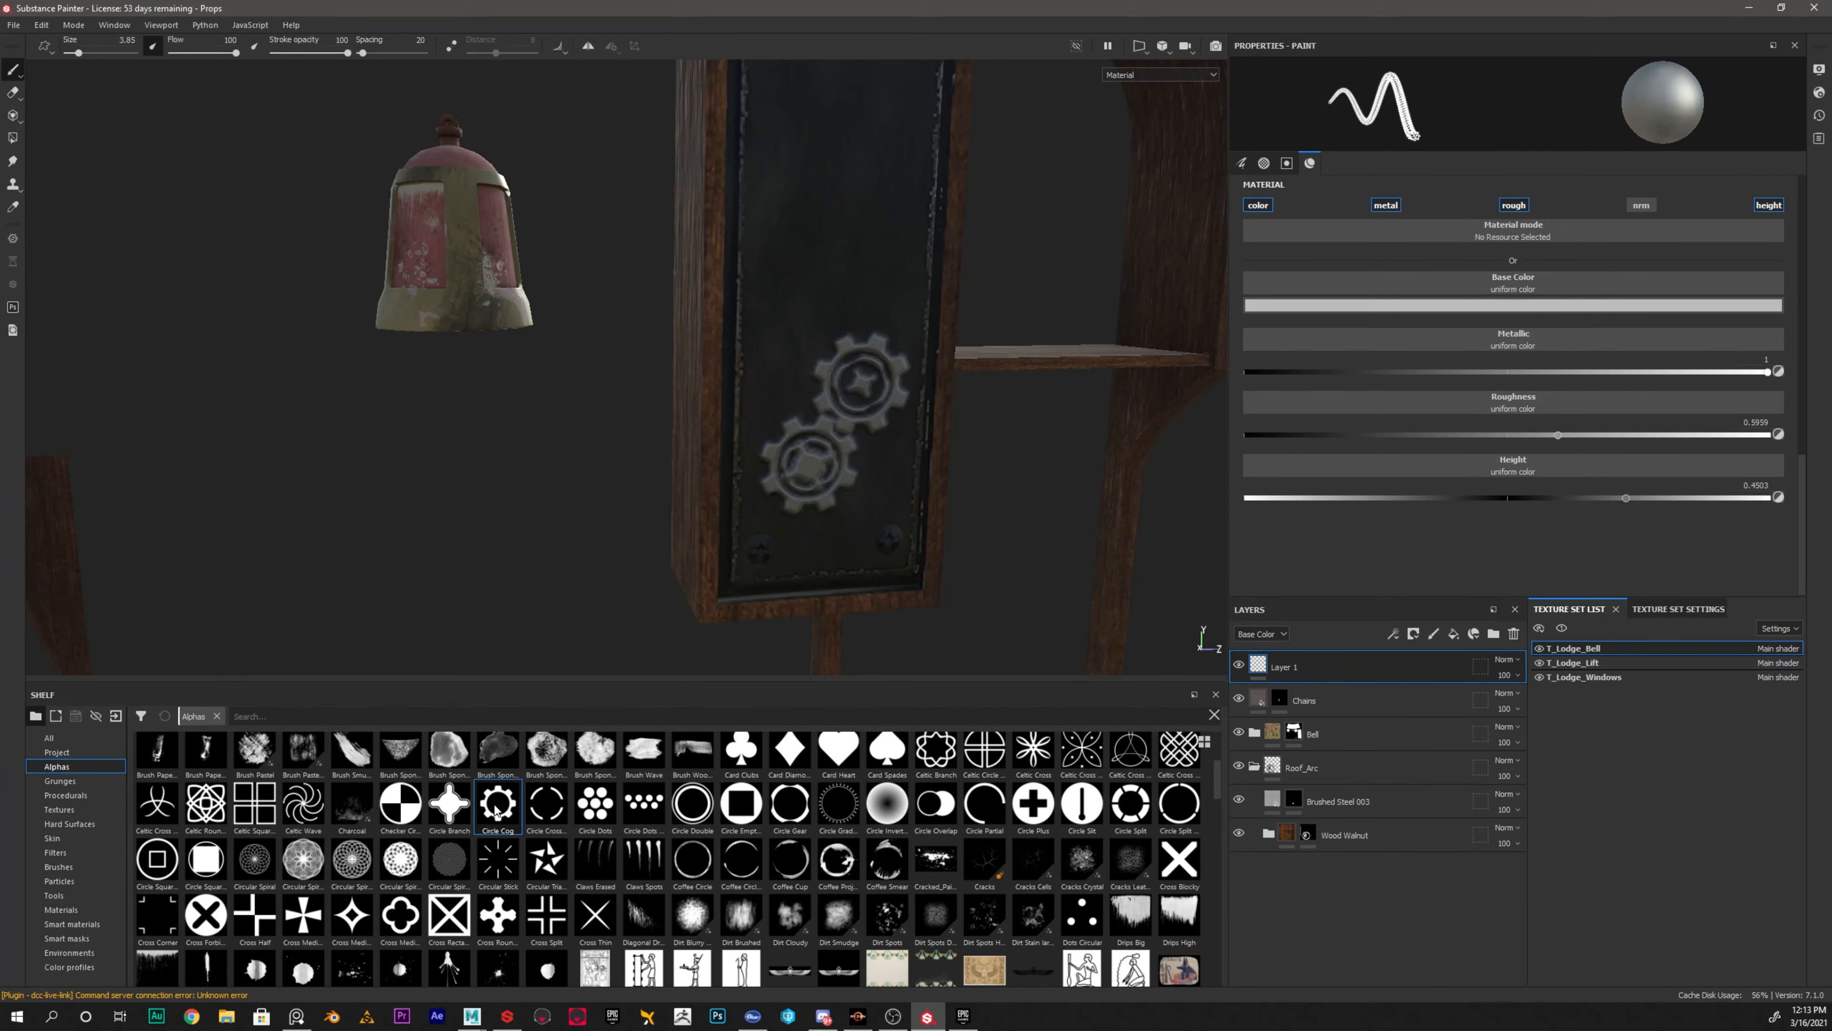
alt+shift+drag(886, 220, 891, 217)
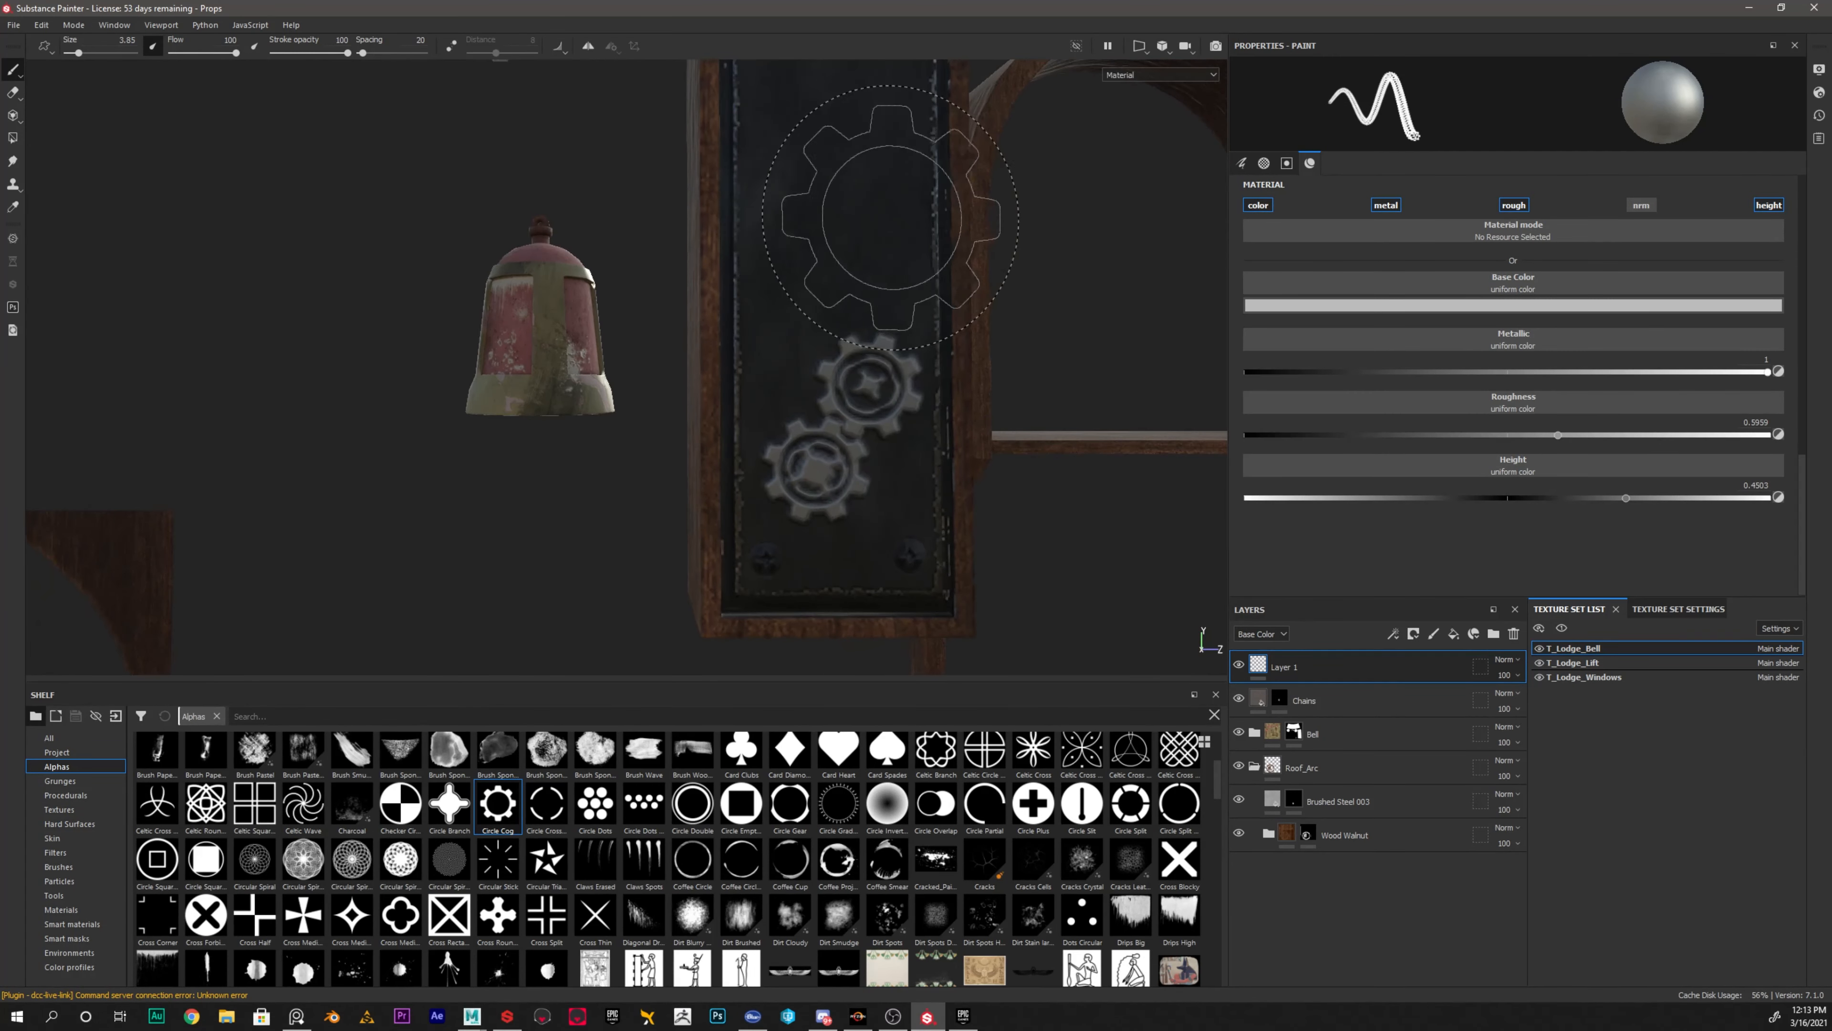
alt+middle_drag(892, 218, 772, 433)
ctrl+right_drag(772, 433, 776, 444)
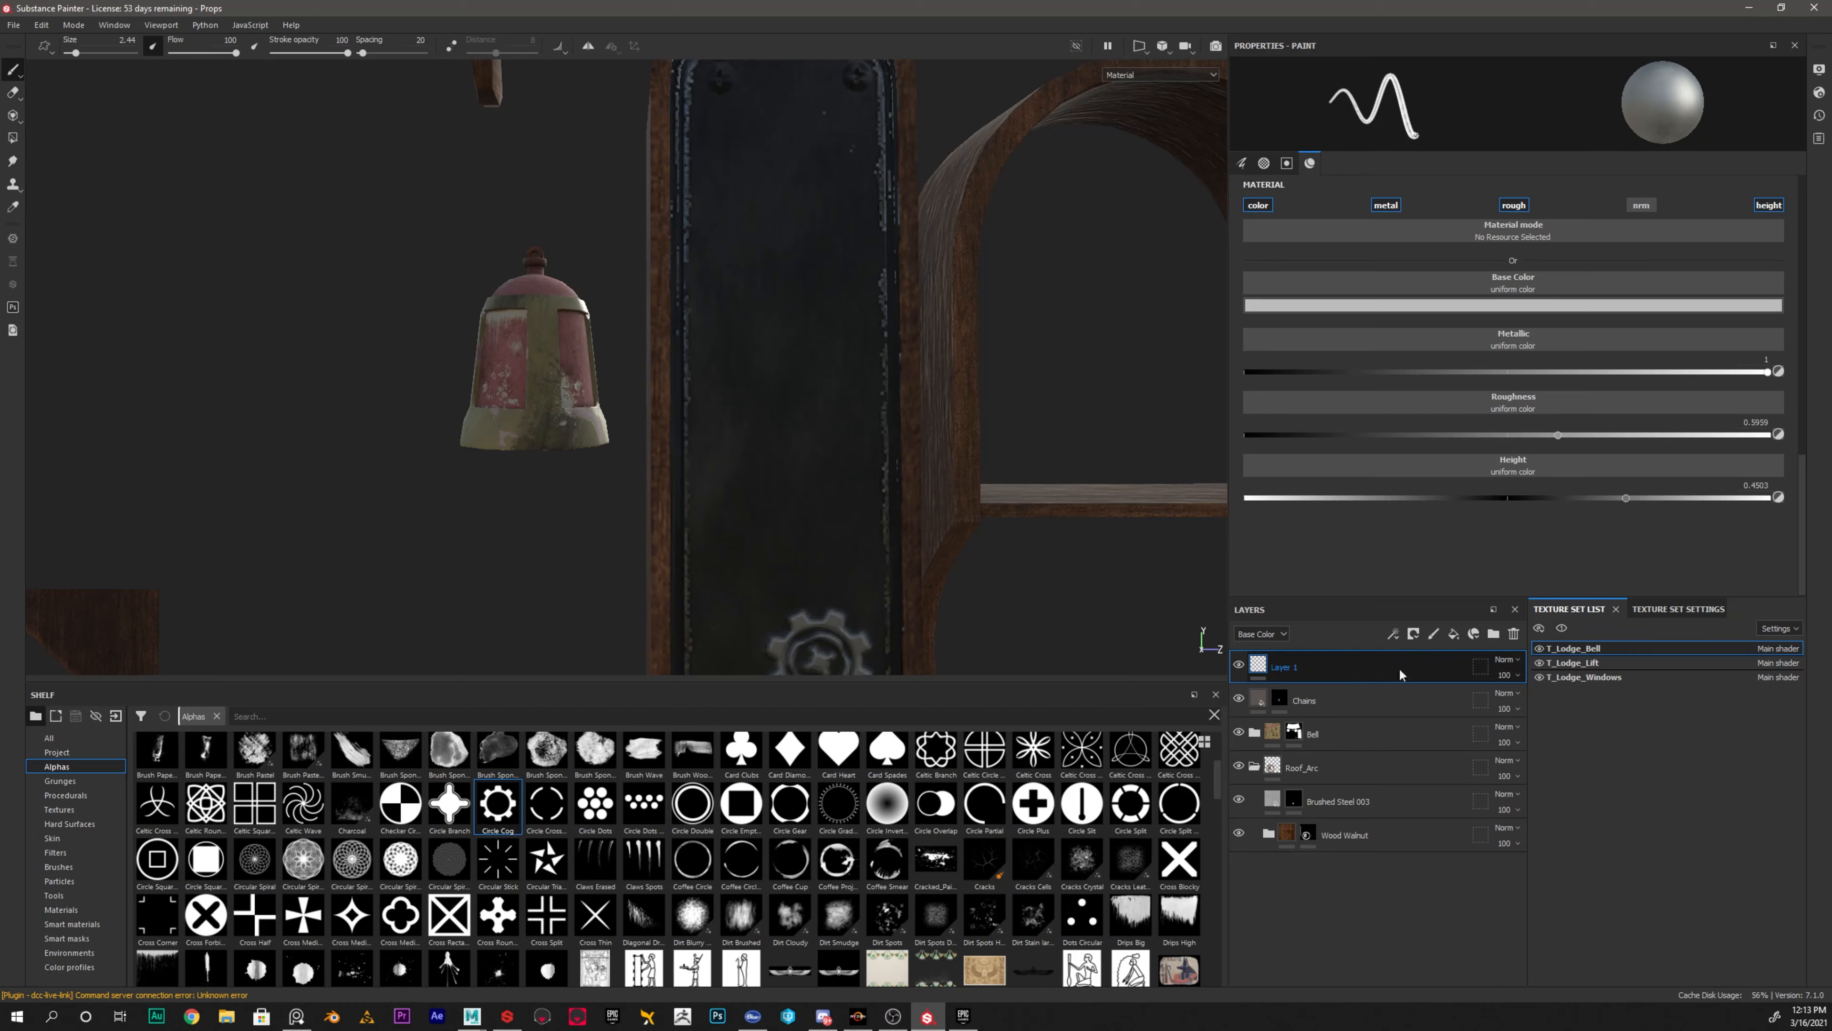
Delete the top paint layer from T_Lodge_Bell and add a new paint layer to T_Lodge_Lift
key(Delete)
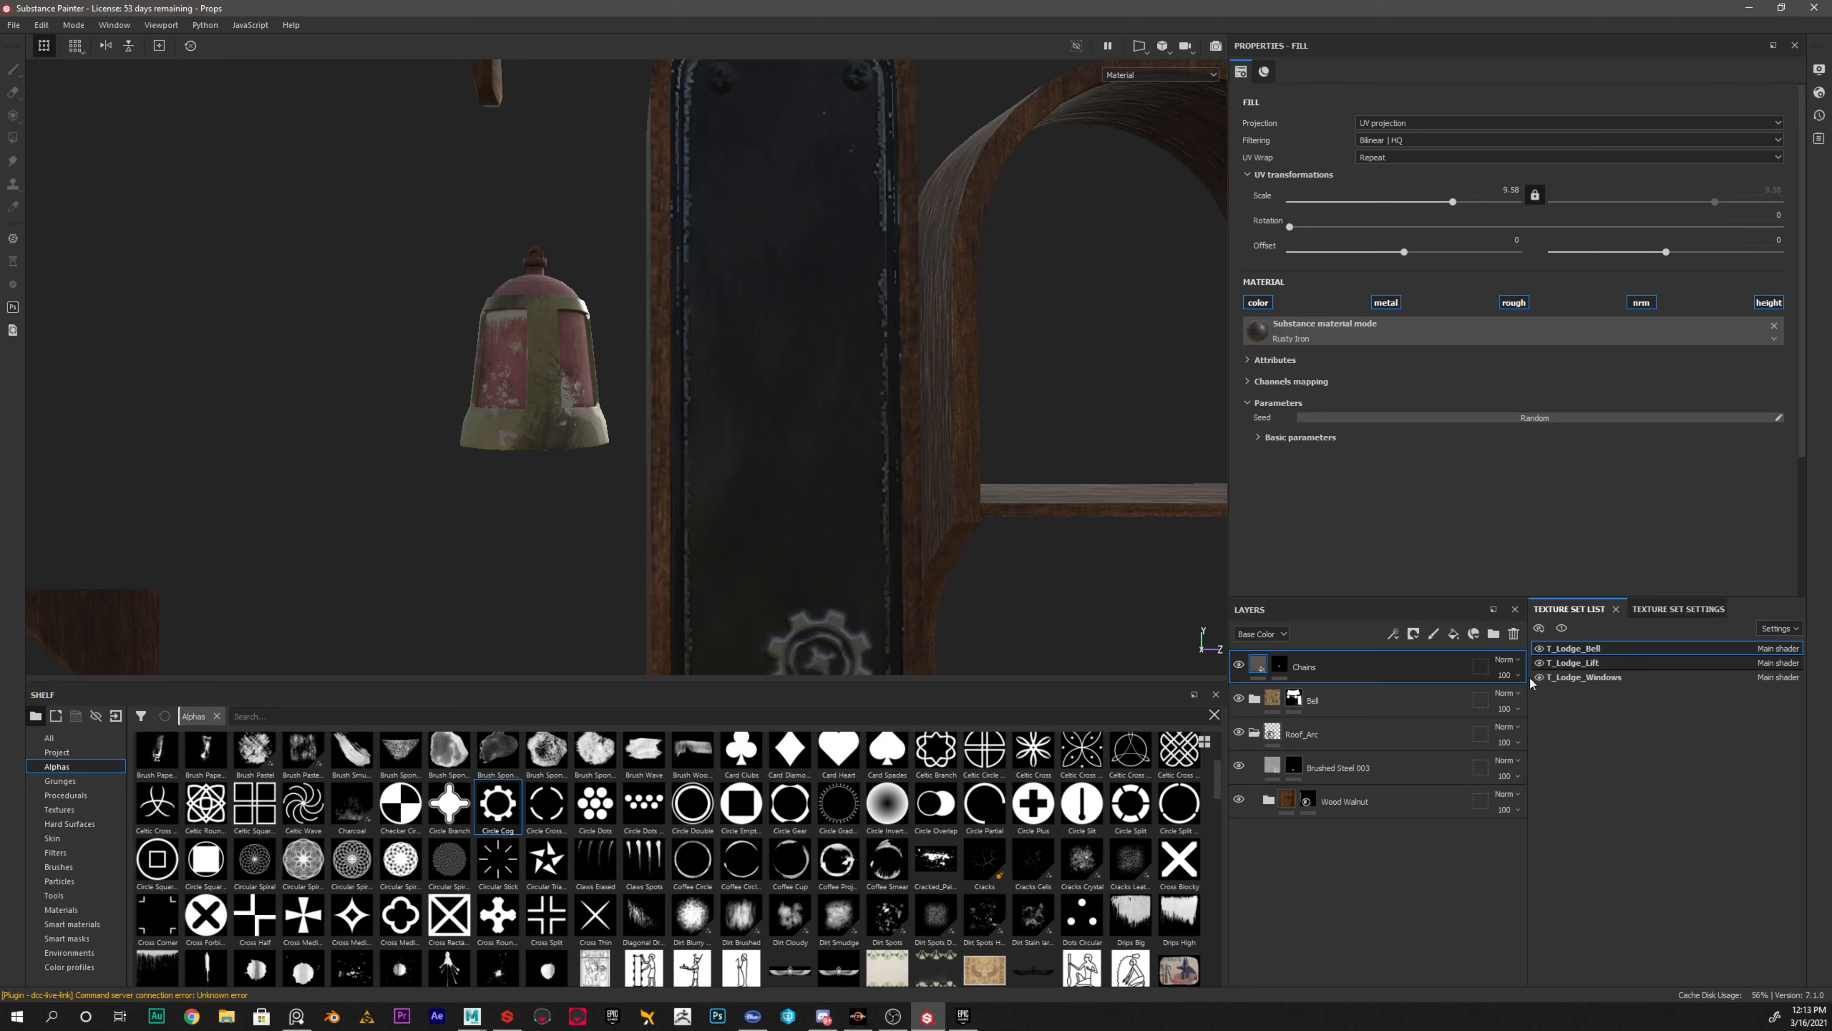
click(1573, 662)
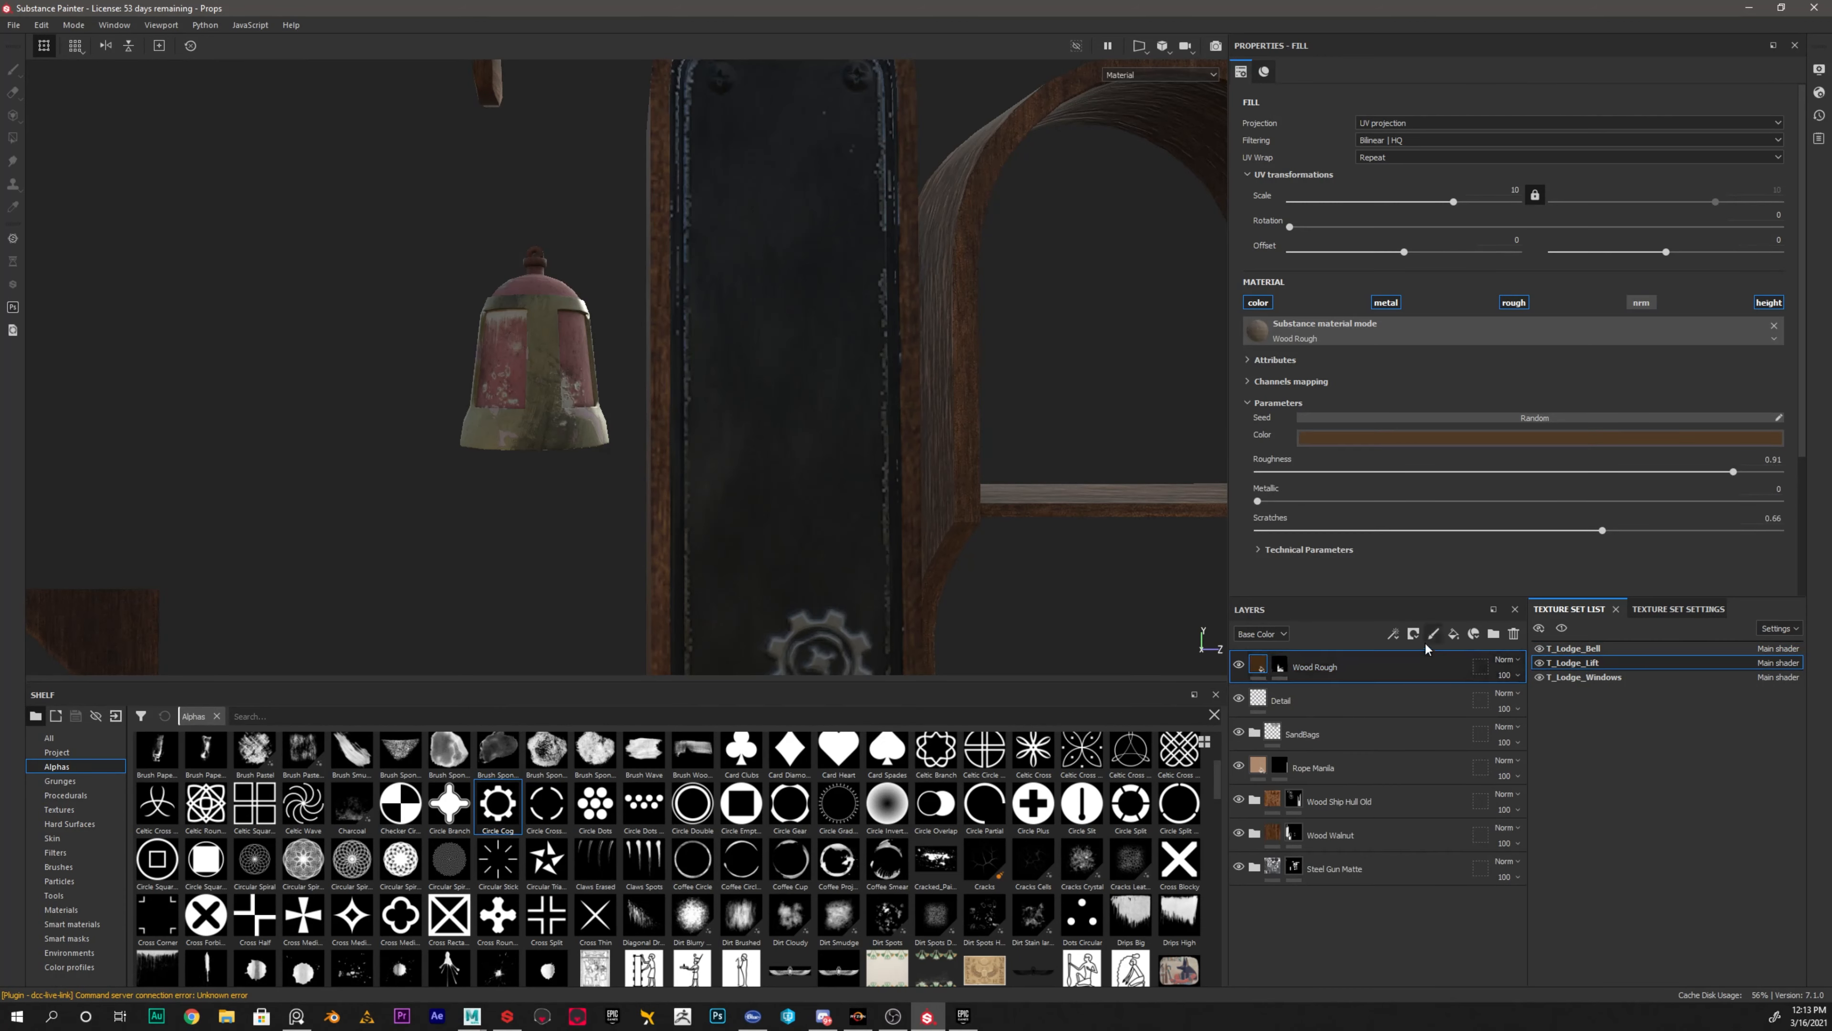
click(1434, 633)
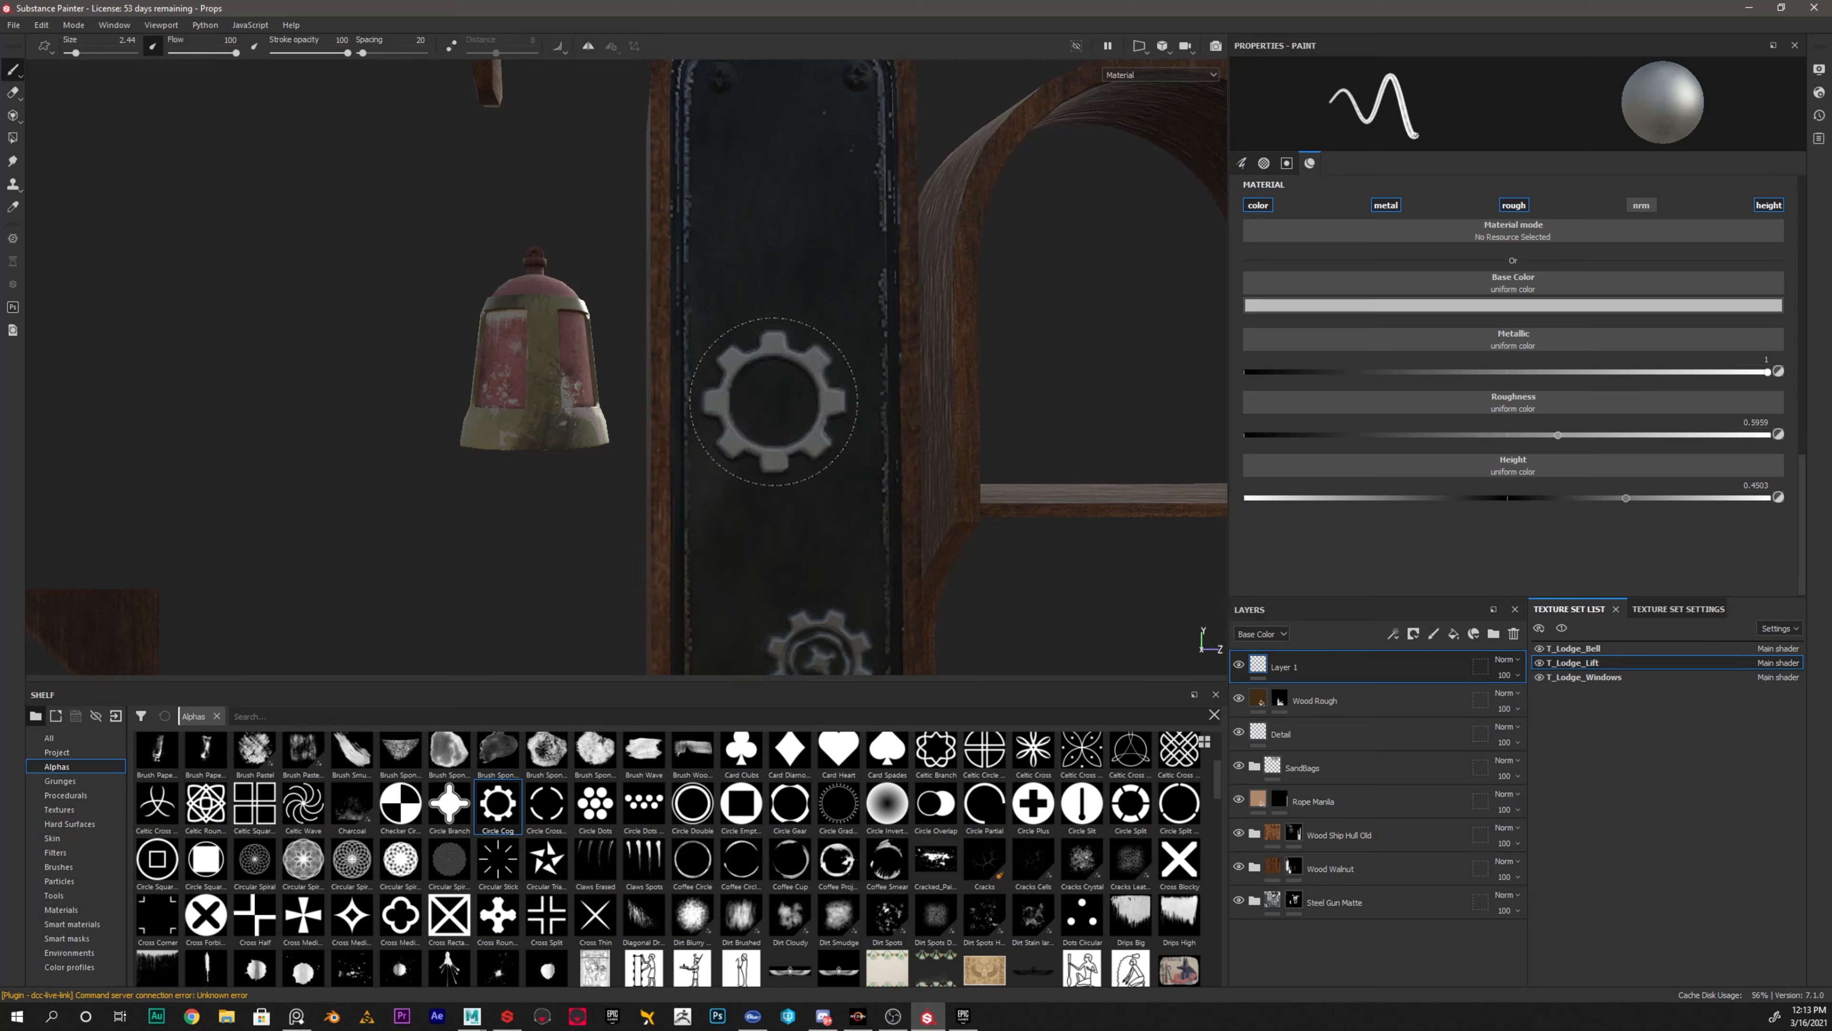
Stamp metallic cogs on the dark panel above the existing gear emblems, and undo the last one
mouse_move(785, 398)
alt+mouse_down()
mouse_move(920, 306)
mouse_move(1129, 307)
mouse_move(762, 331)
mouse_move(852, 364)
alt+mouse_up()
scroll(830, 435, down, 3)
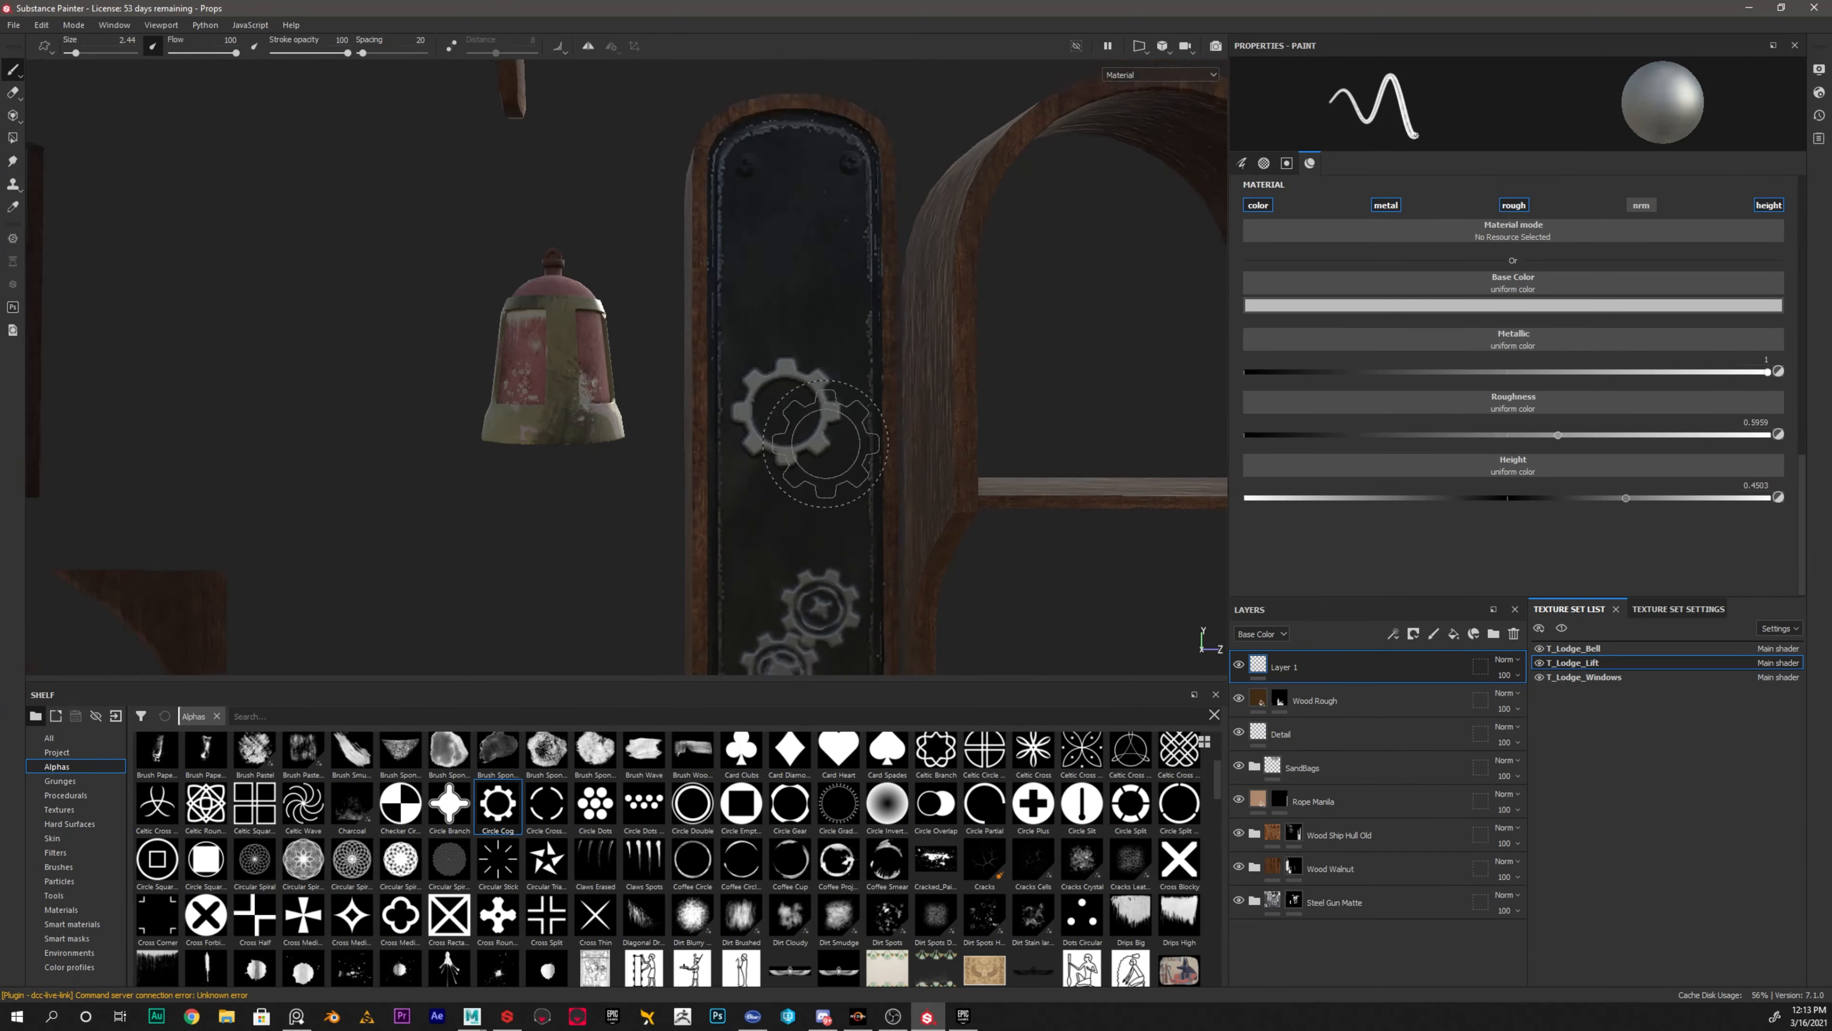
scroll(828, 436, up, 5)
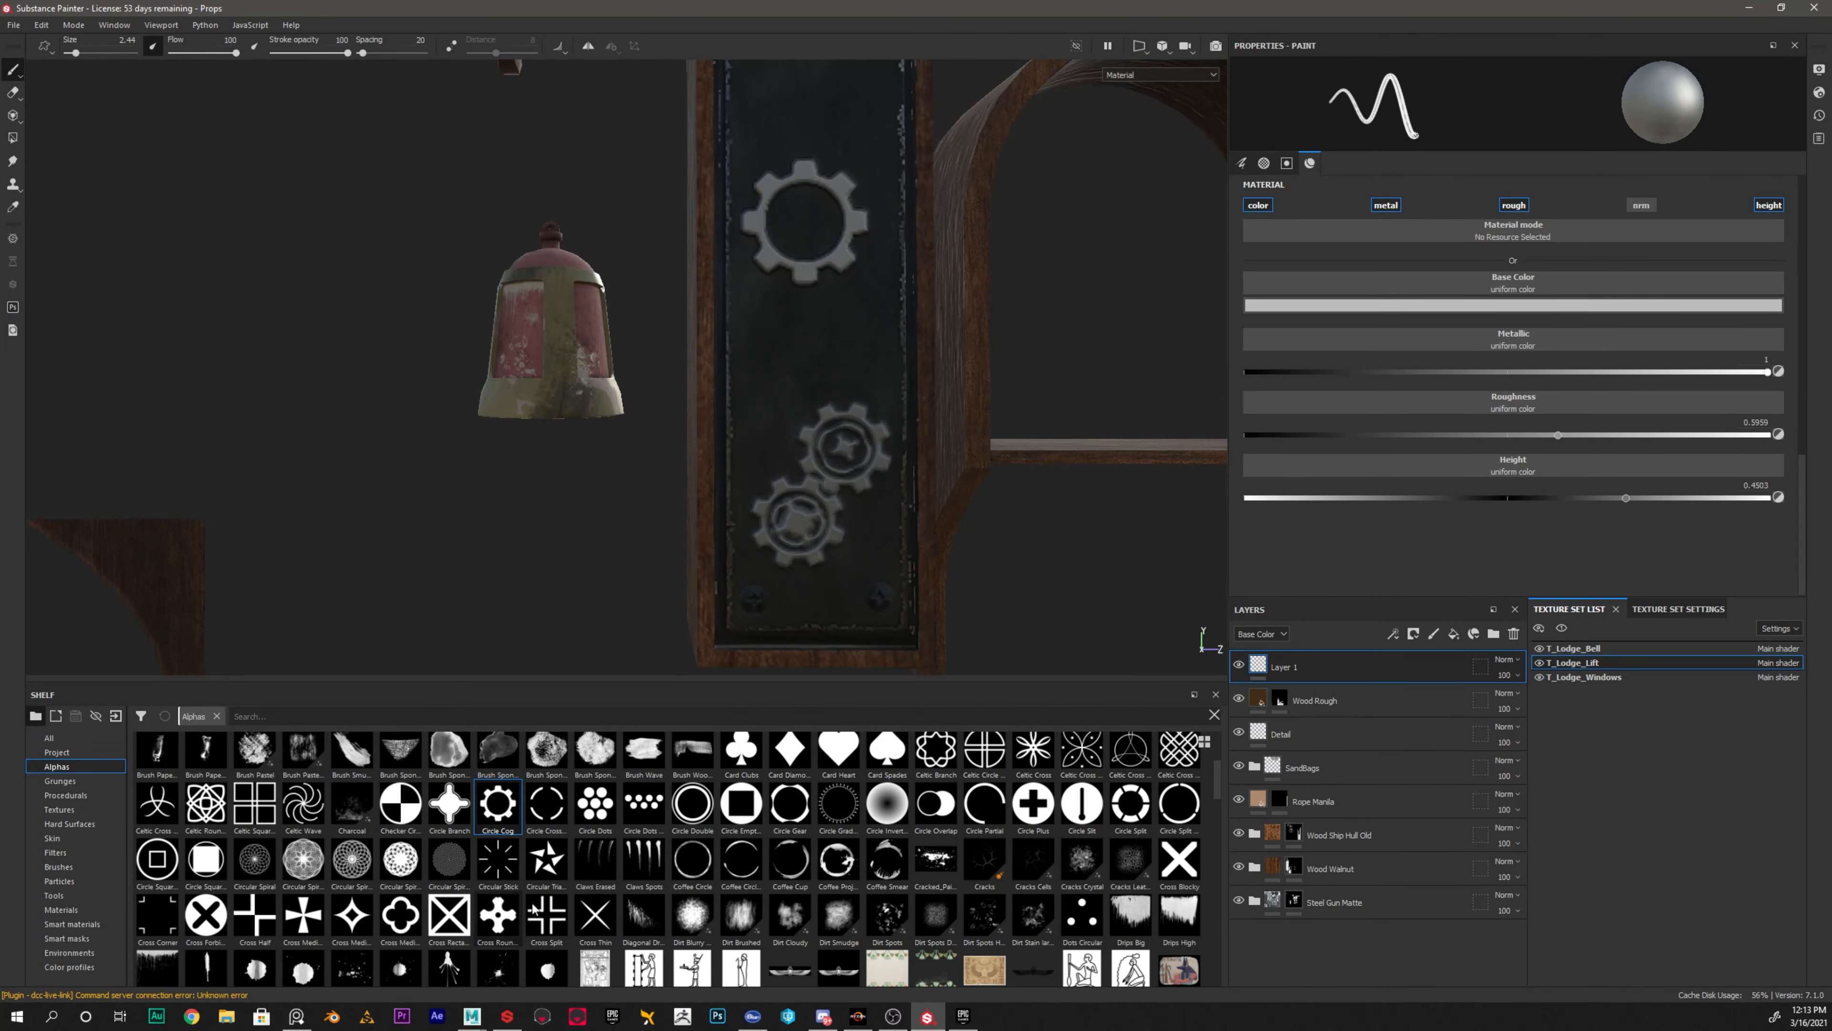
scroll(548, 866, up, 3)
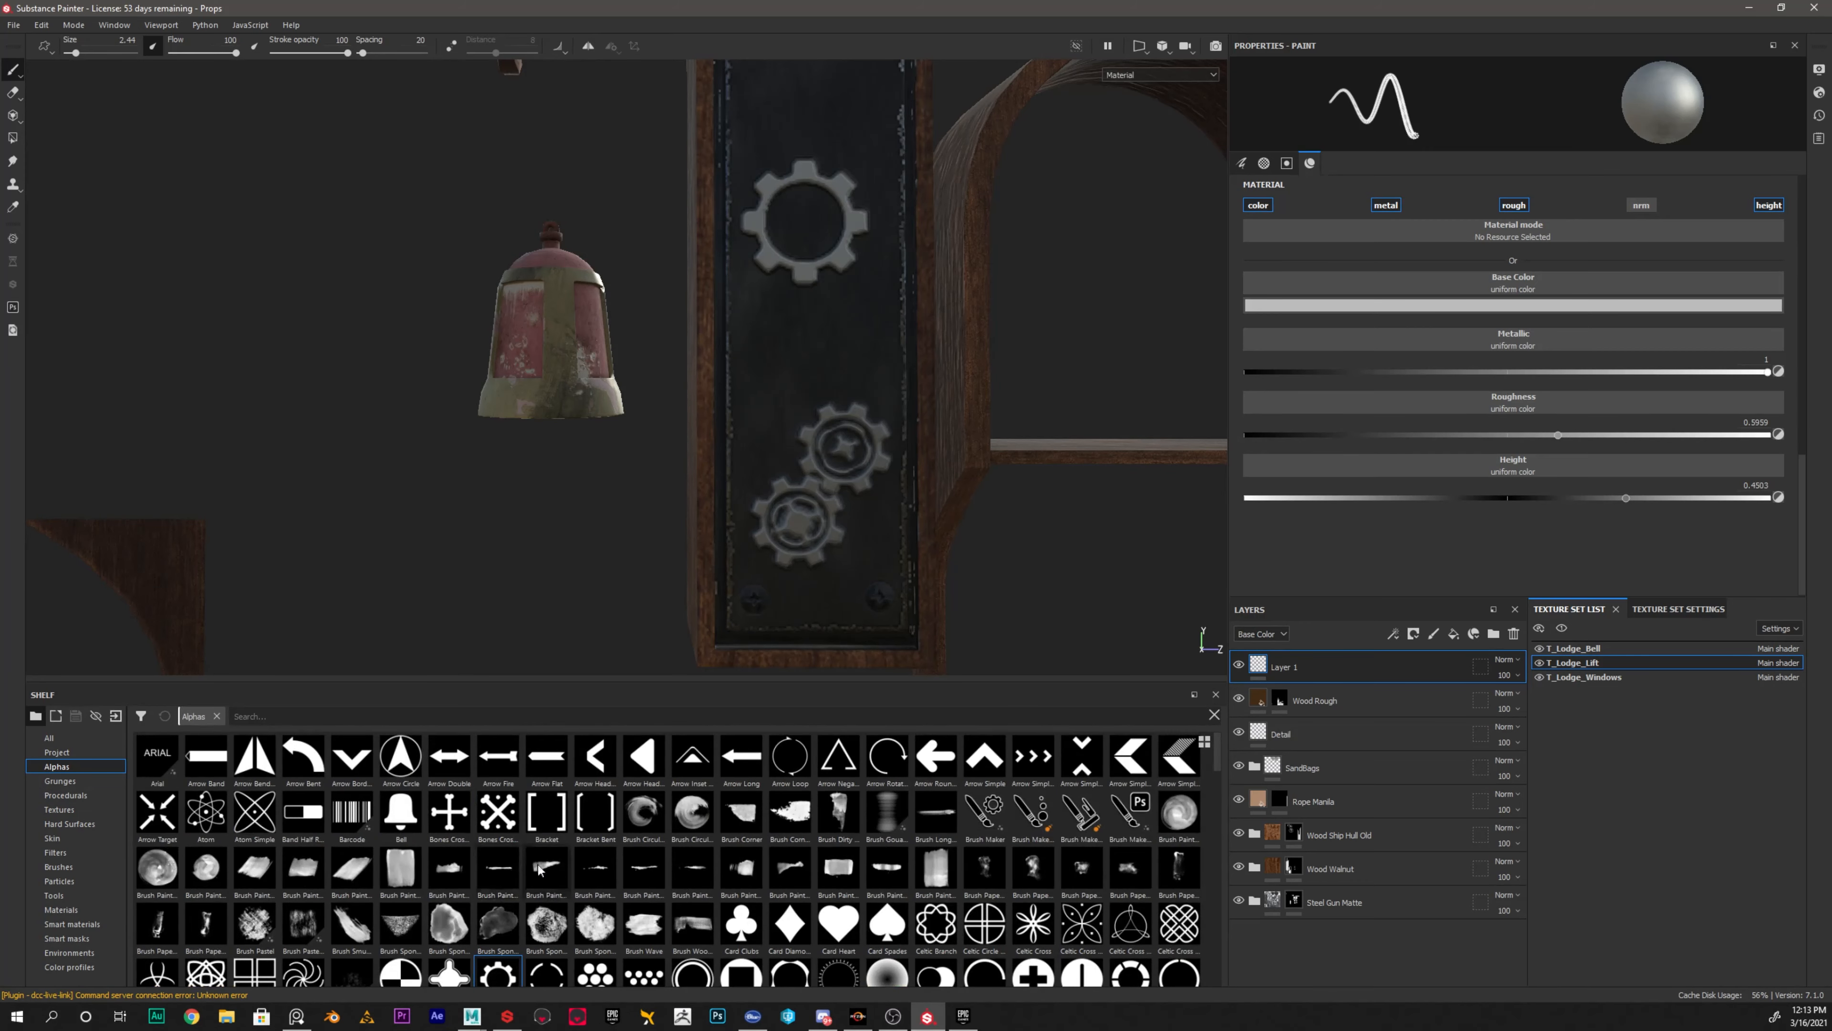
scroll(586, 838, down, 3)
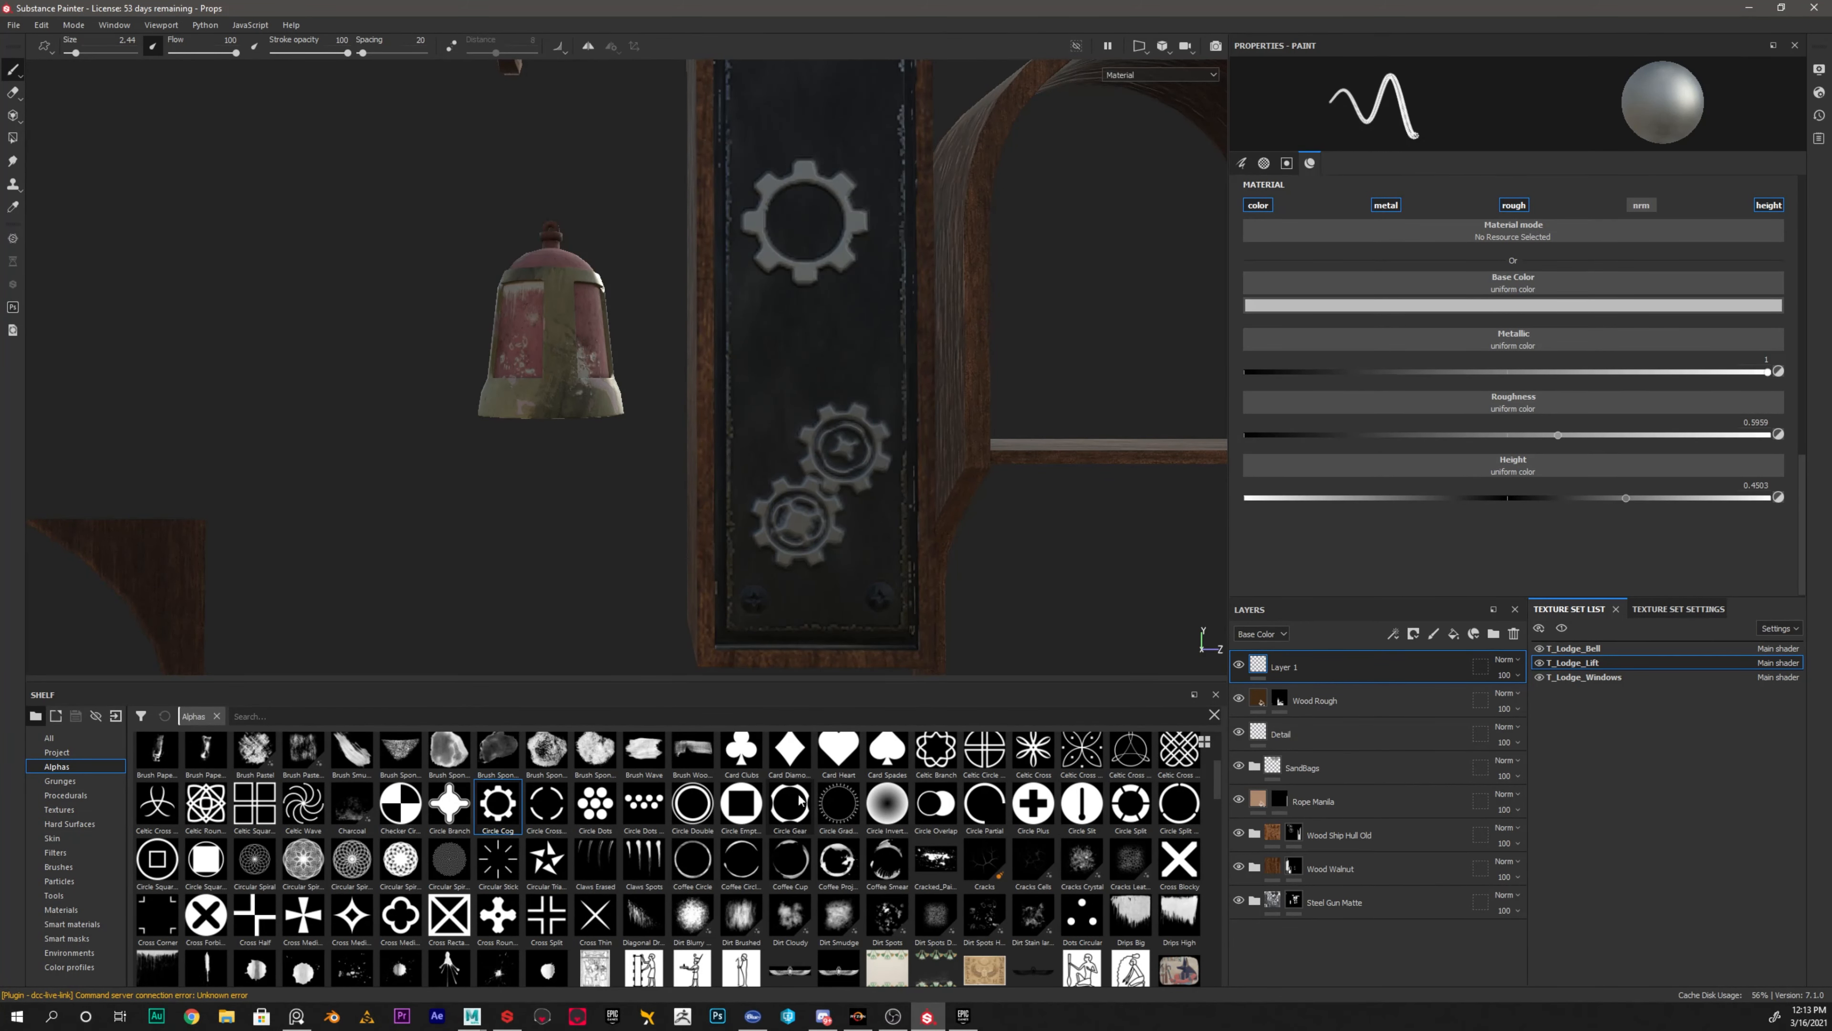
alt+middle_drag(891, 237, 836, 346)
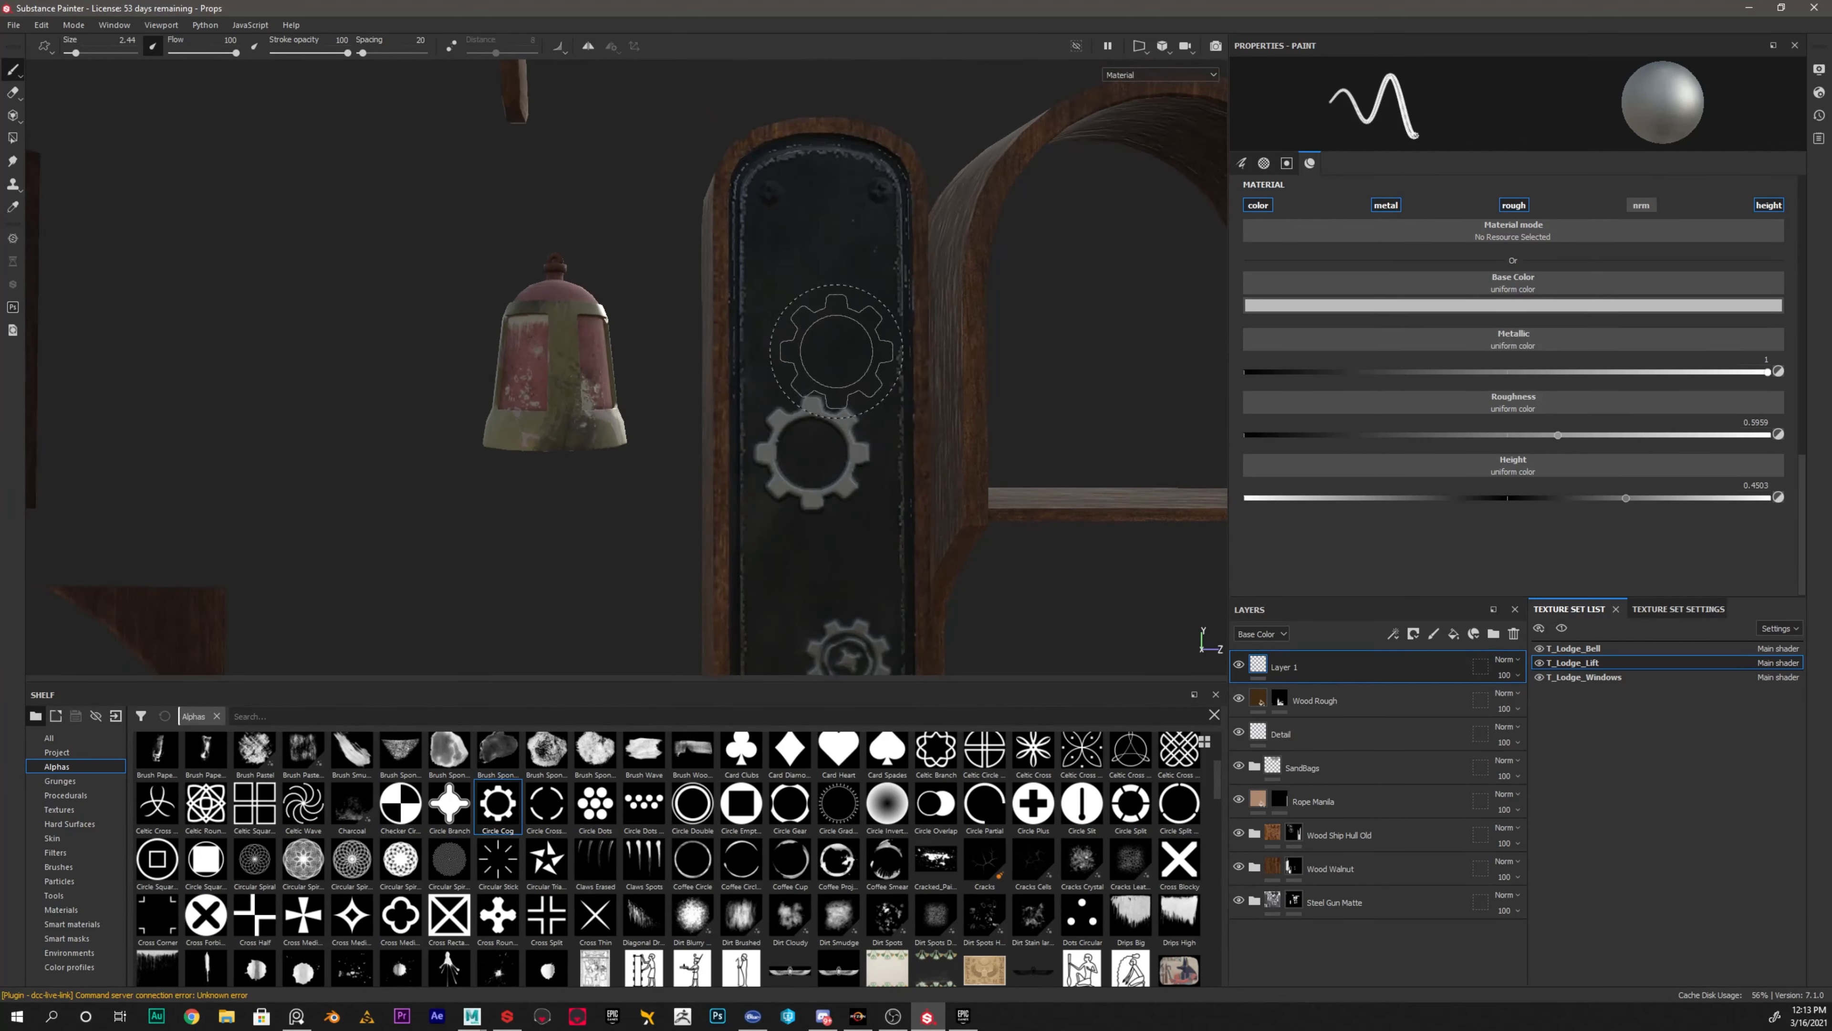
click(837, 350)
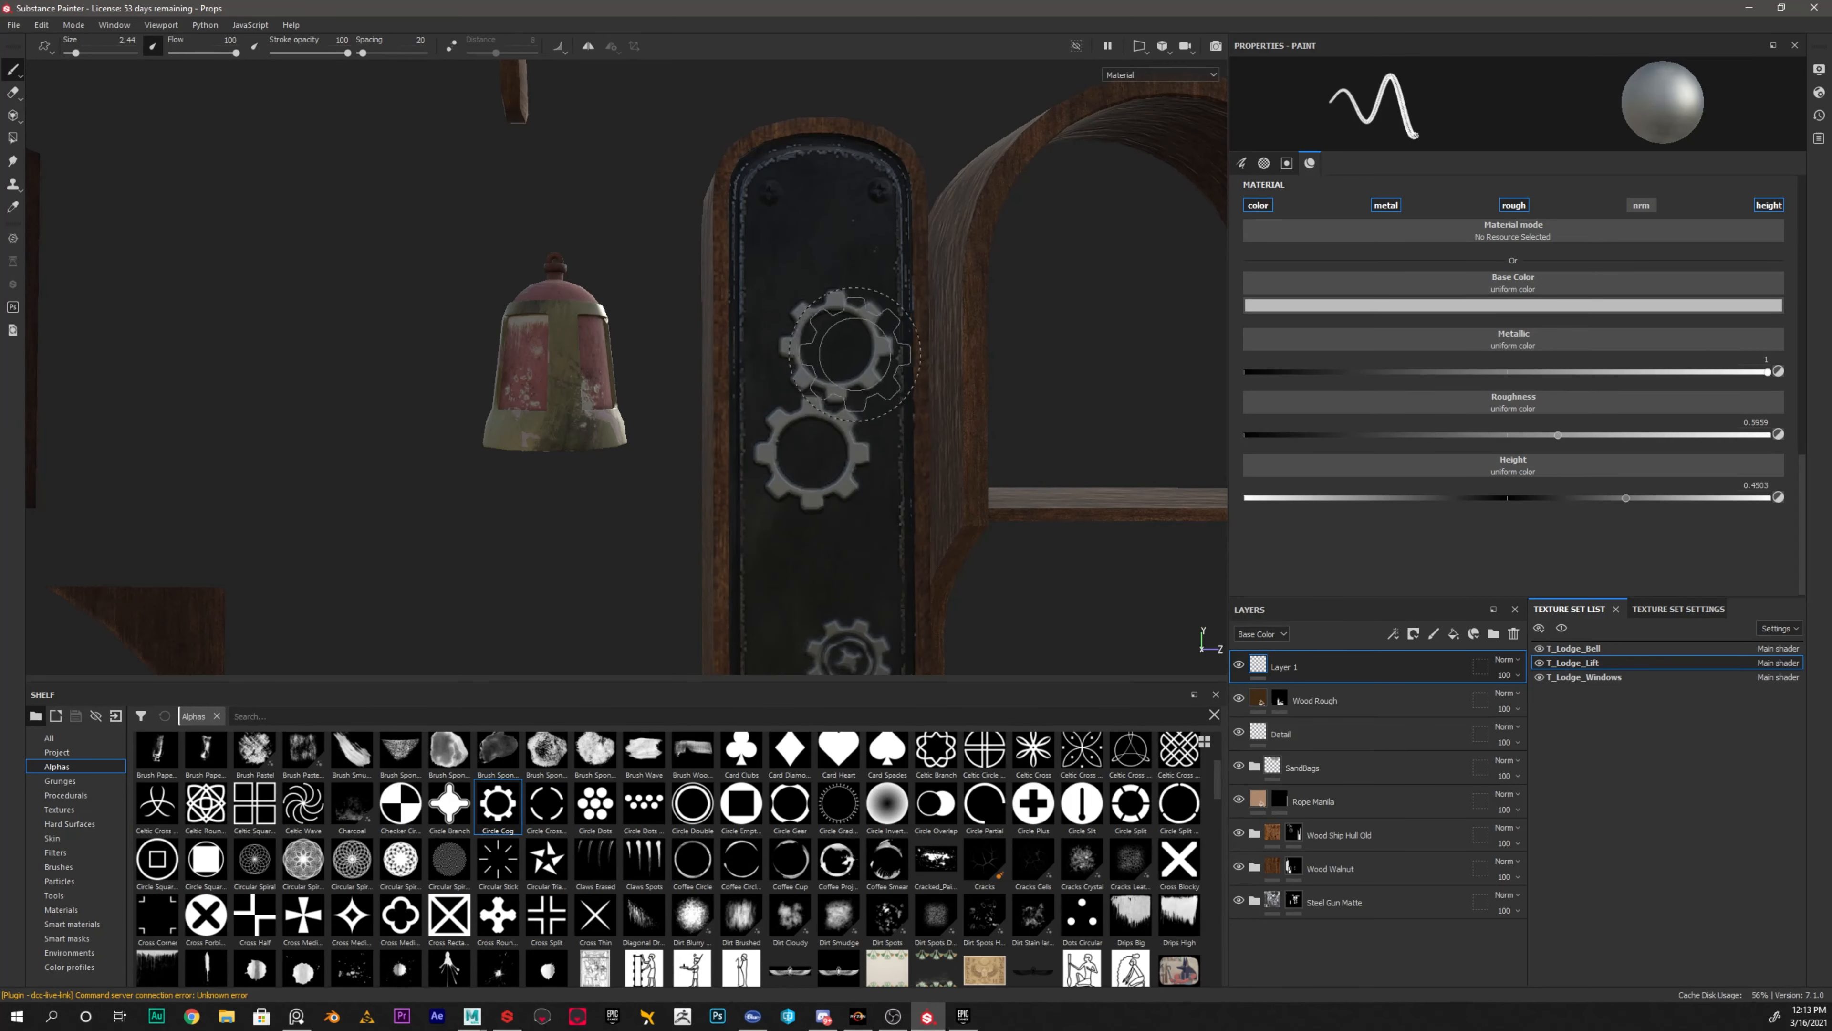
key(ctrl+z)
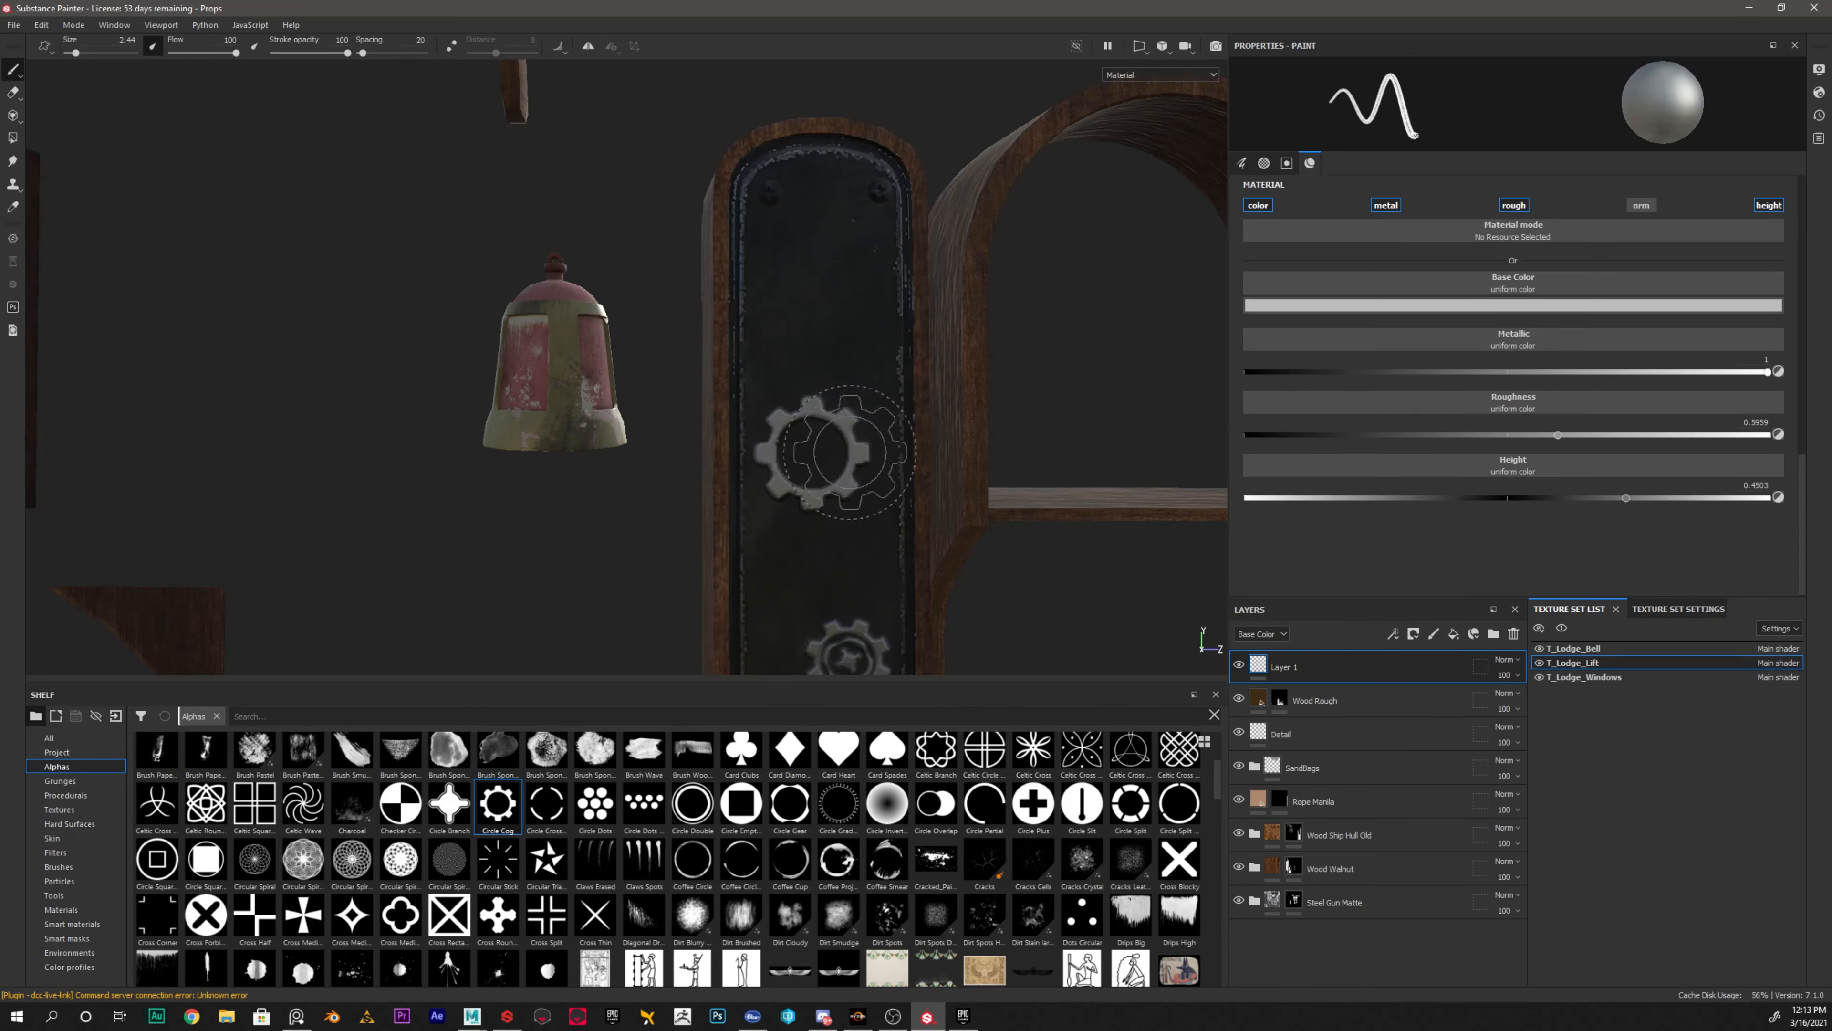
Set the brush angle to 306, stamp a rotated test cog above the first one, and undo it
scroll(1553, 391, up, 10)
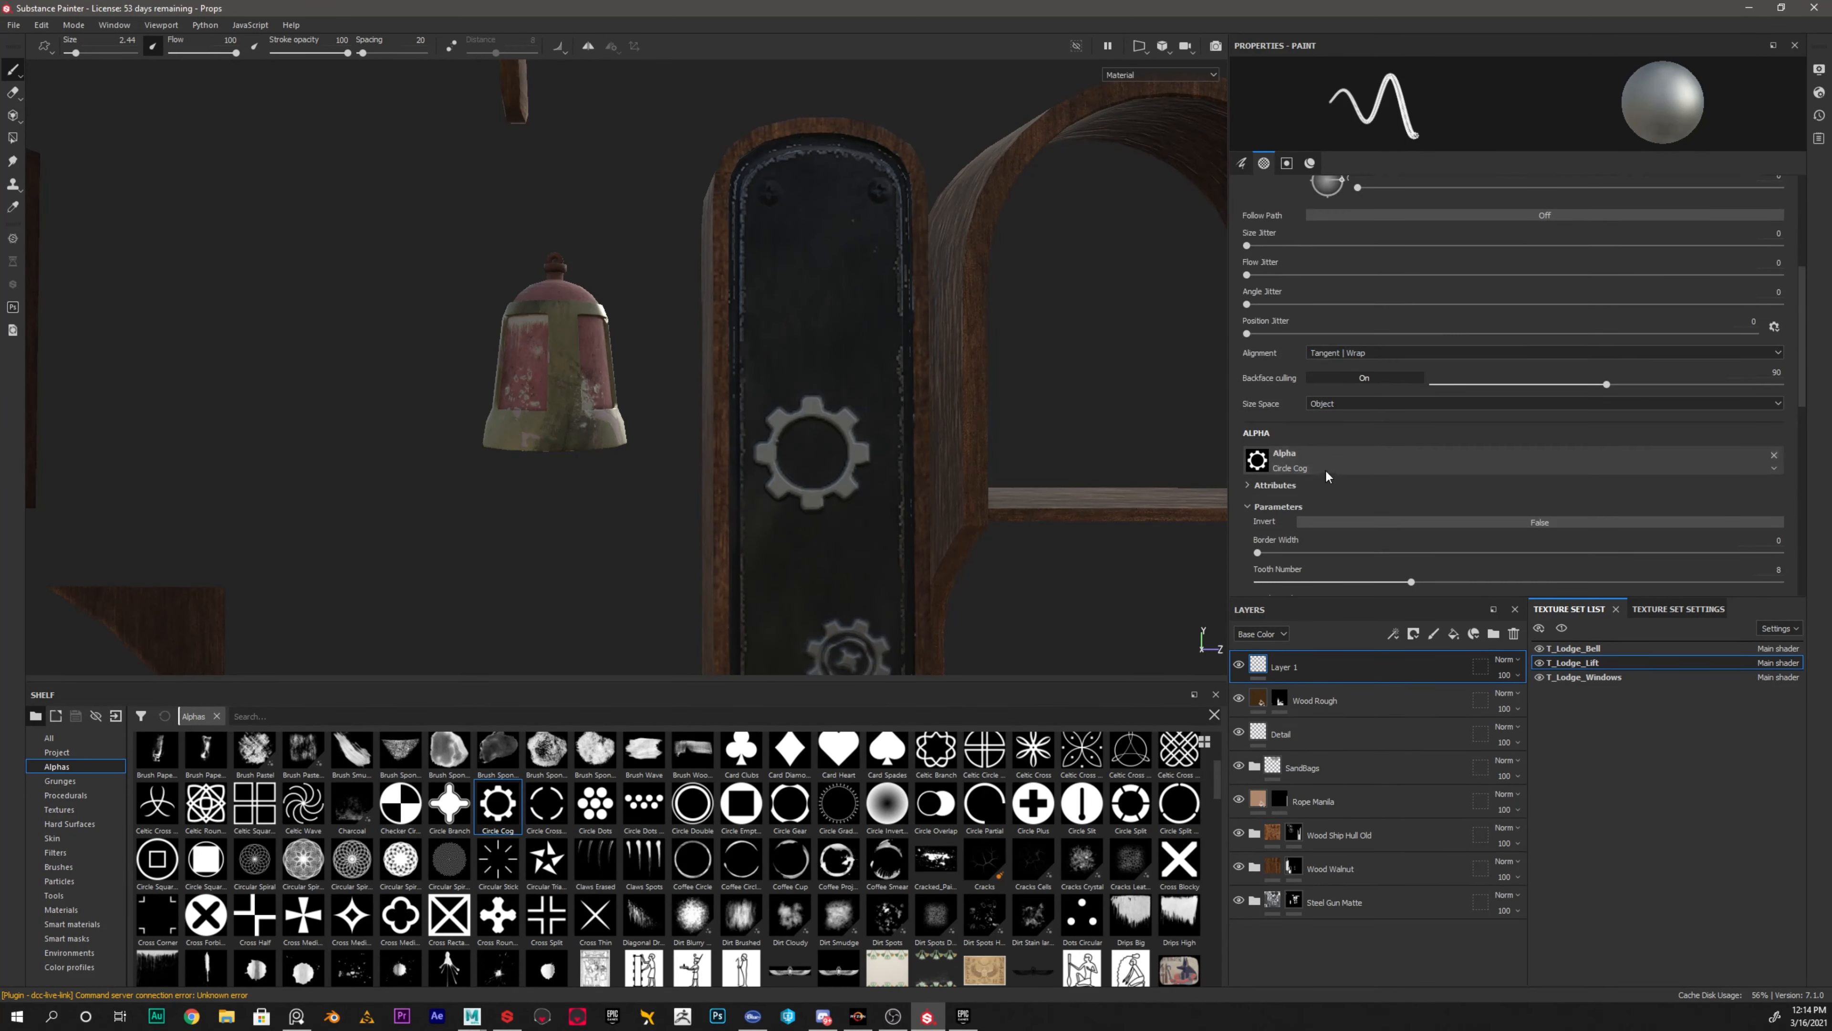
scroll(1334, 457, up, 2)
scroll(1400, 473, down, 1)
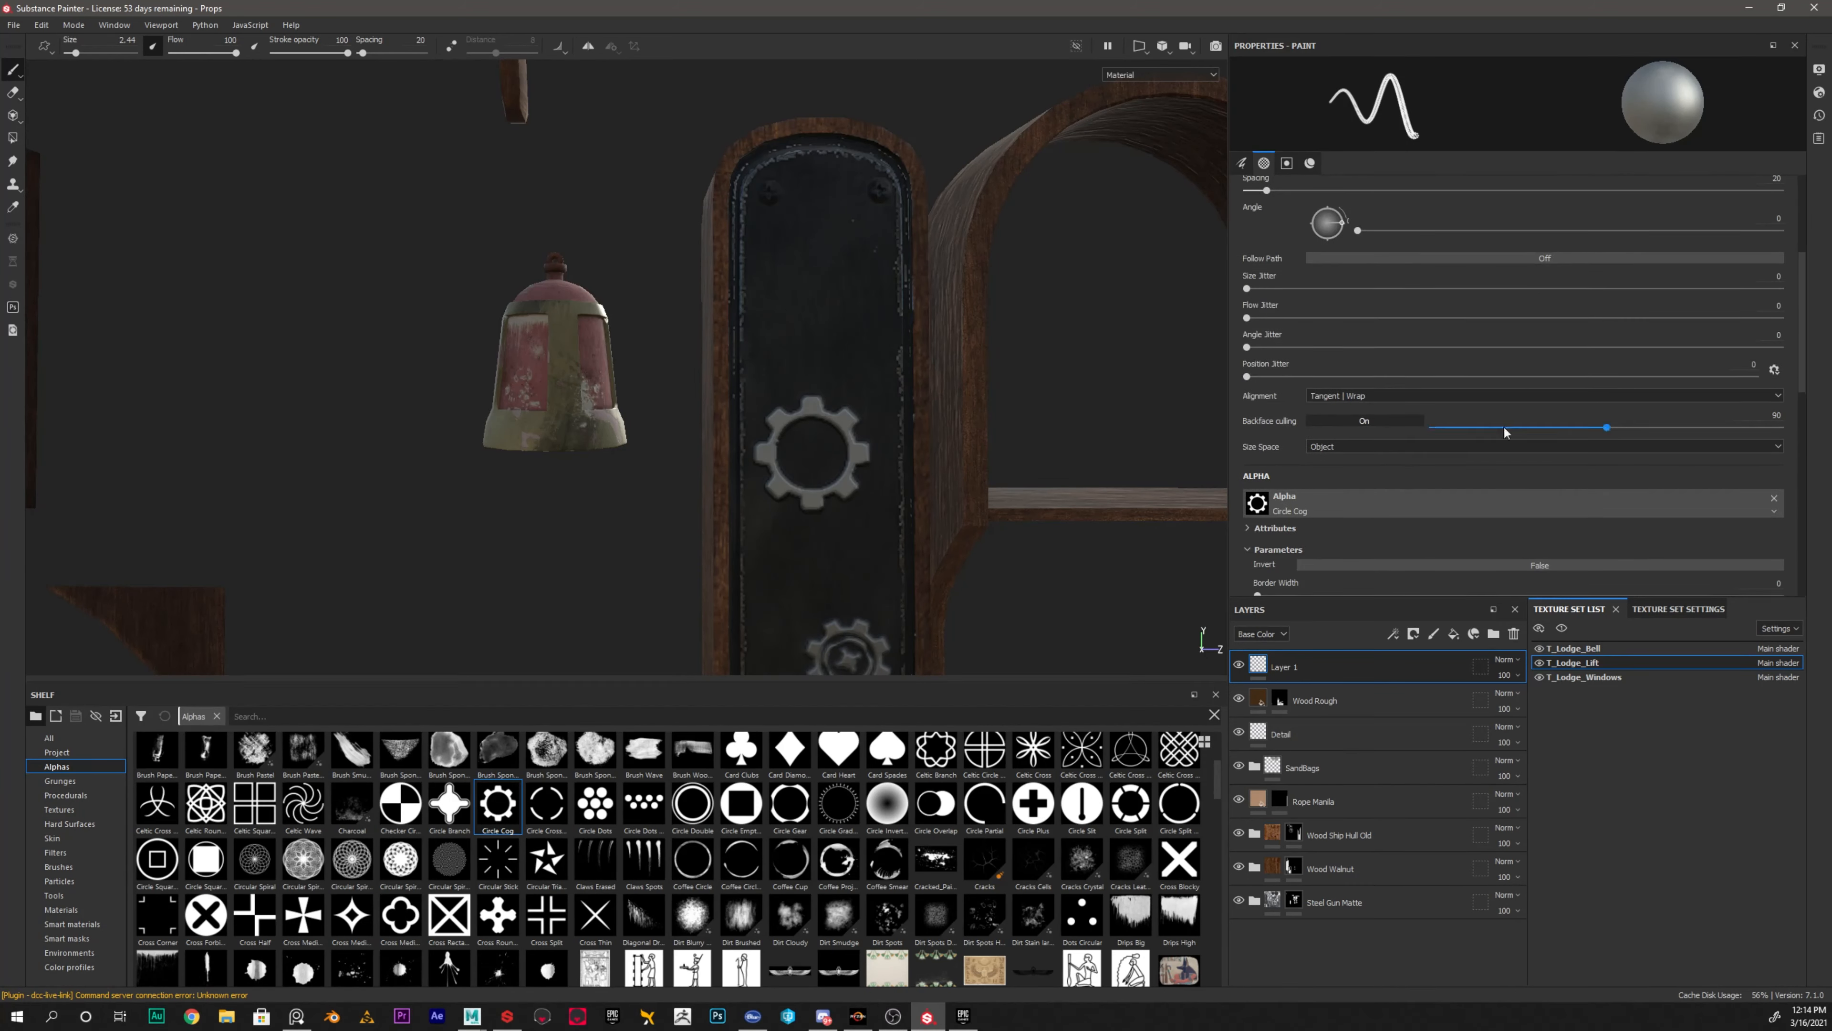
scroll(1306, 345, up, 3)
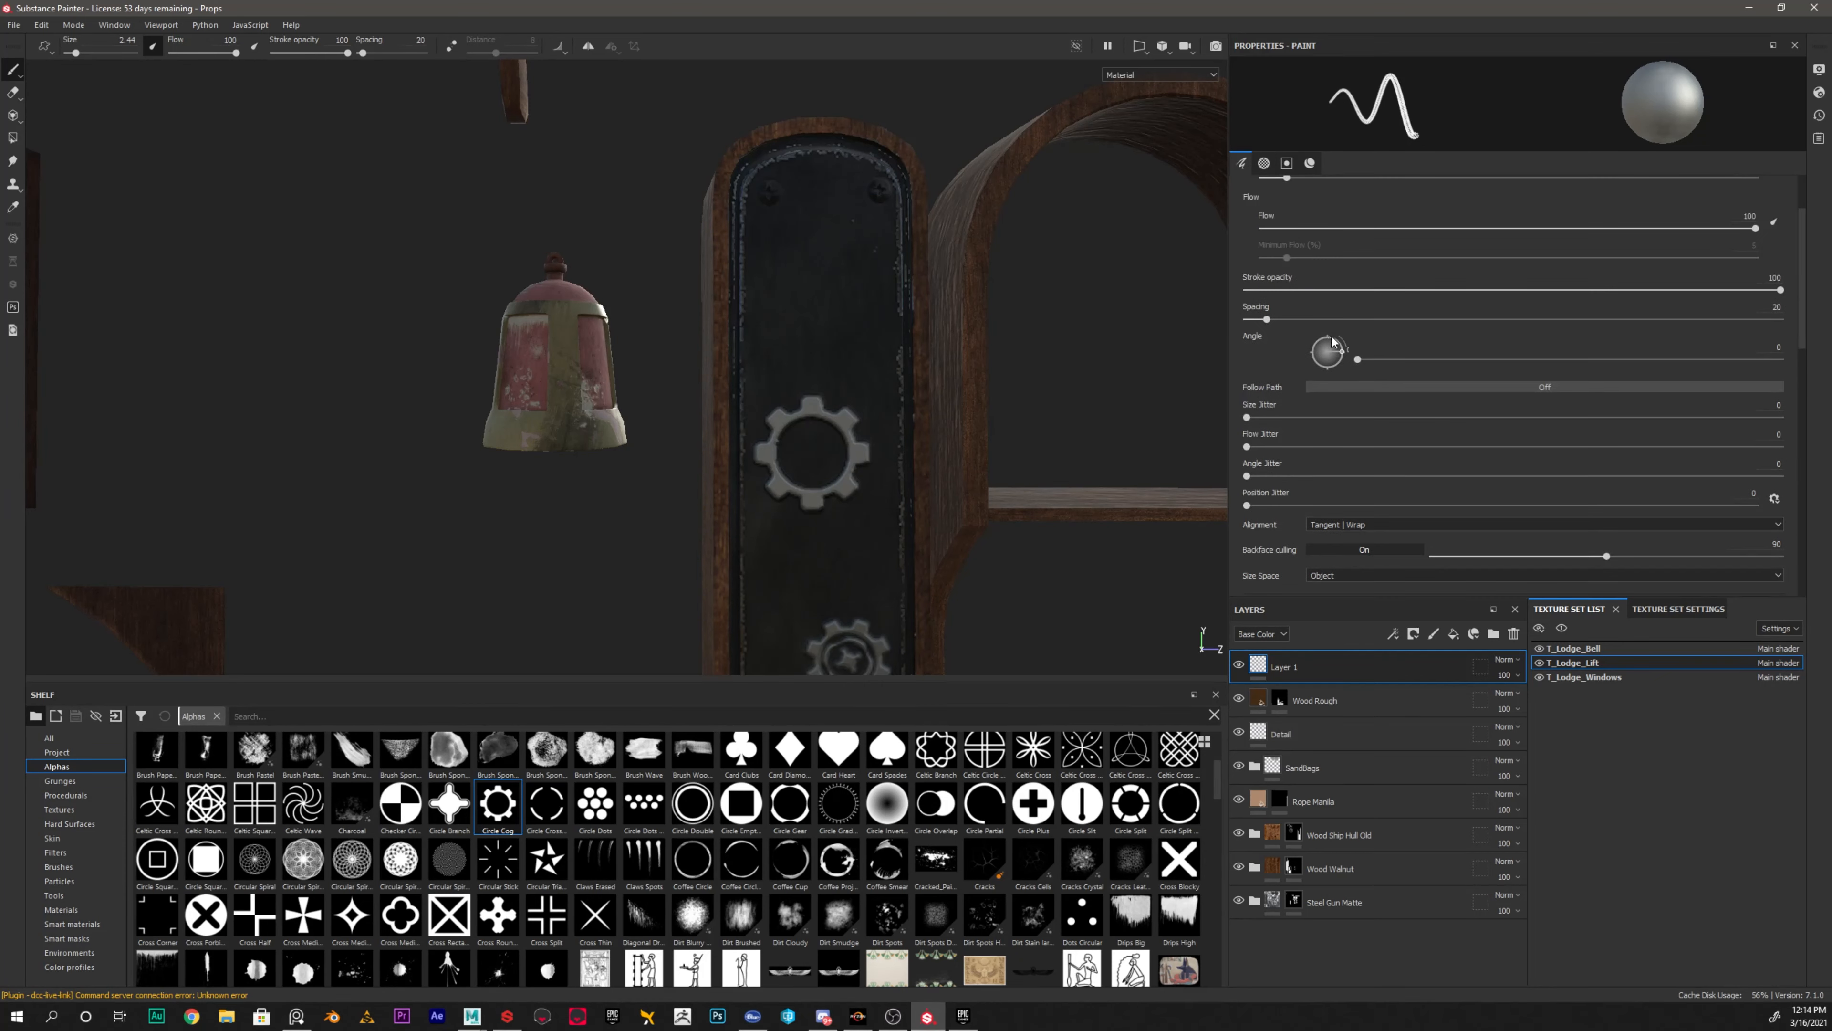
drag(1343, 352, 1343, 366)
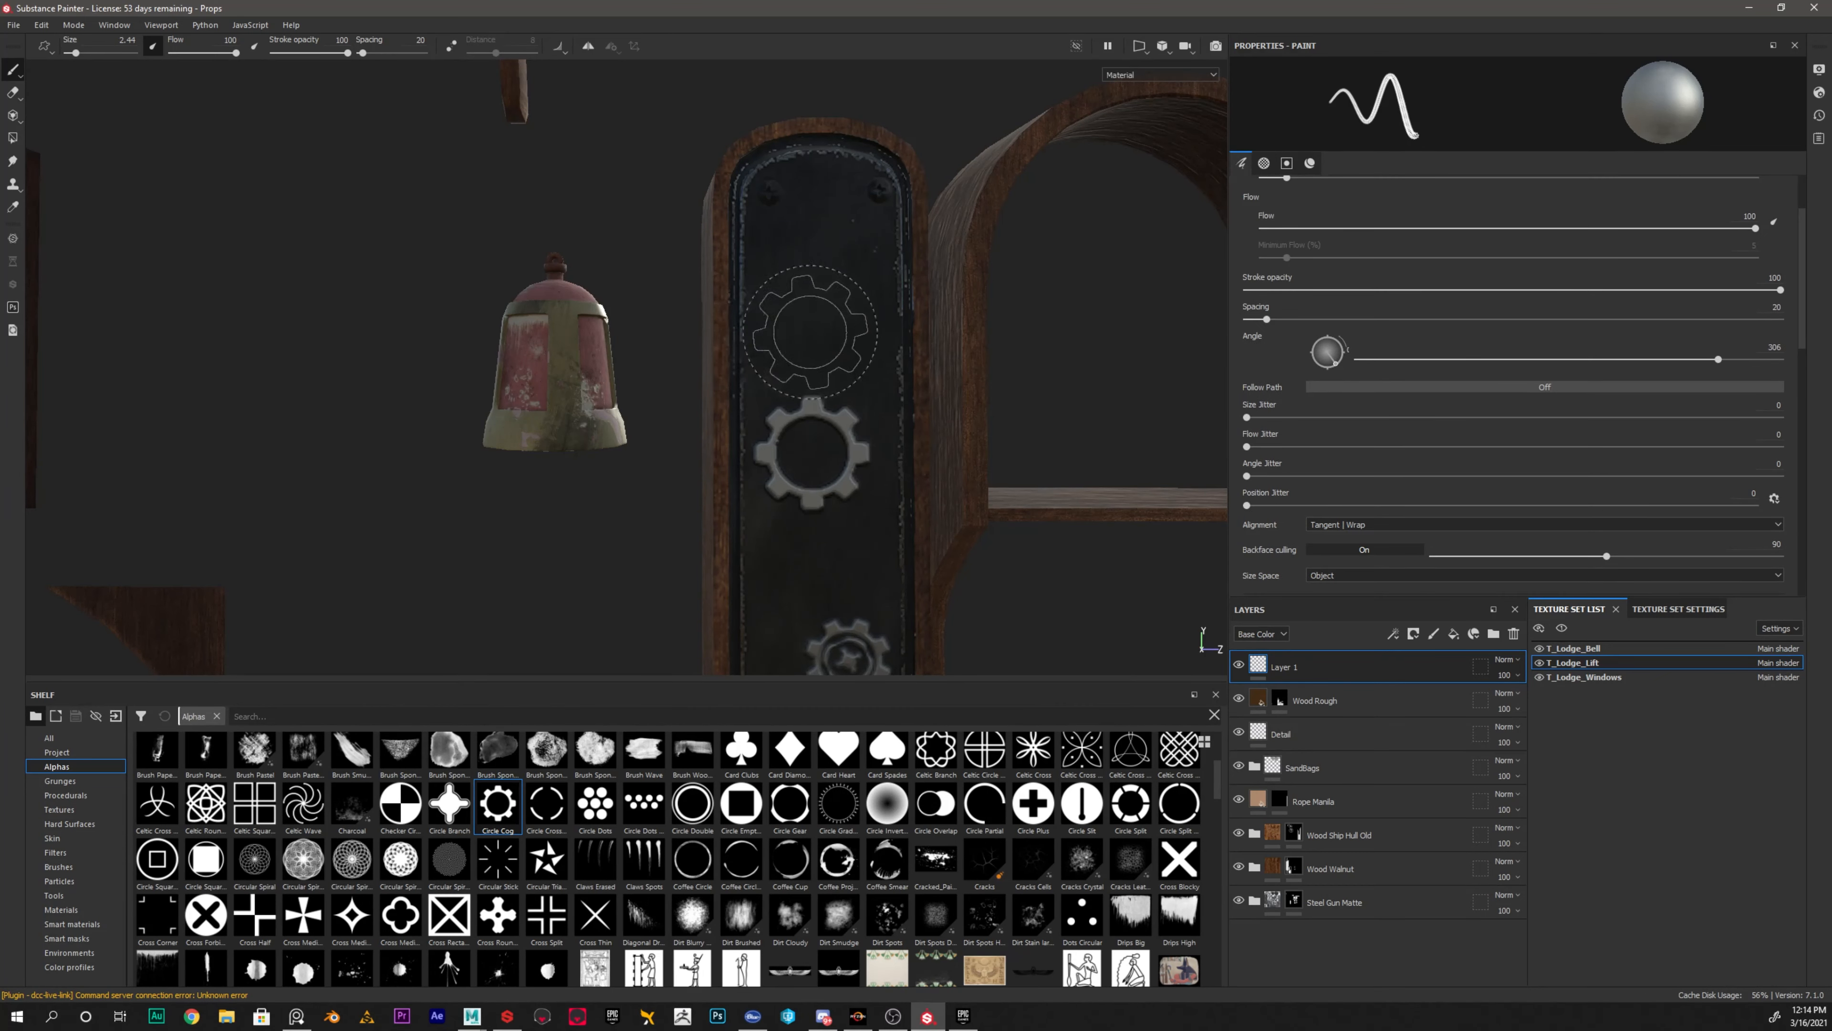
click(827, 328)
key(ctrl+z)
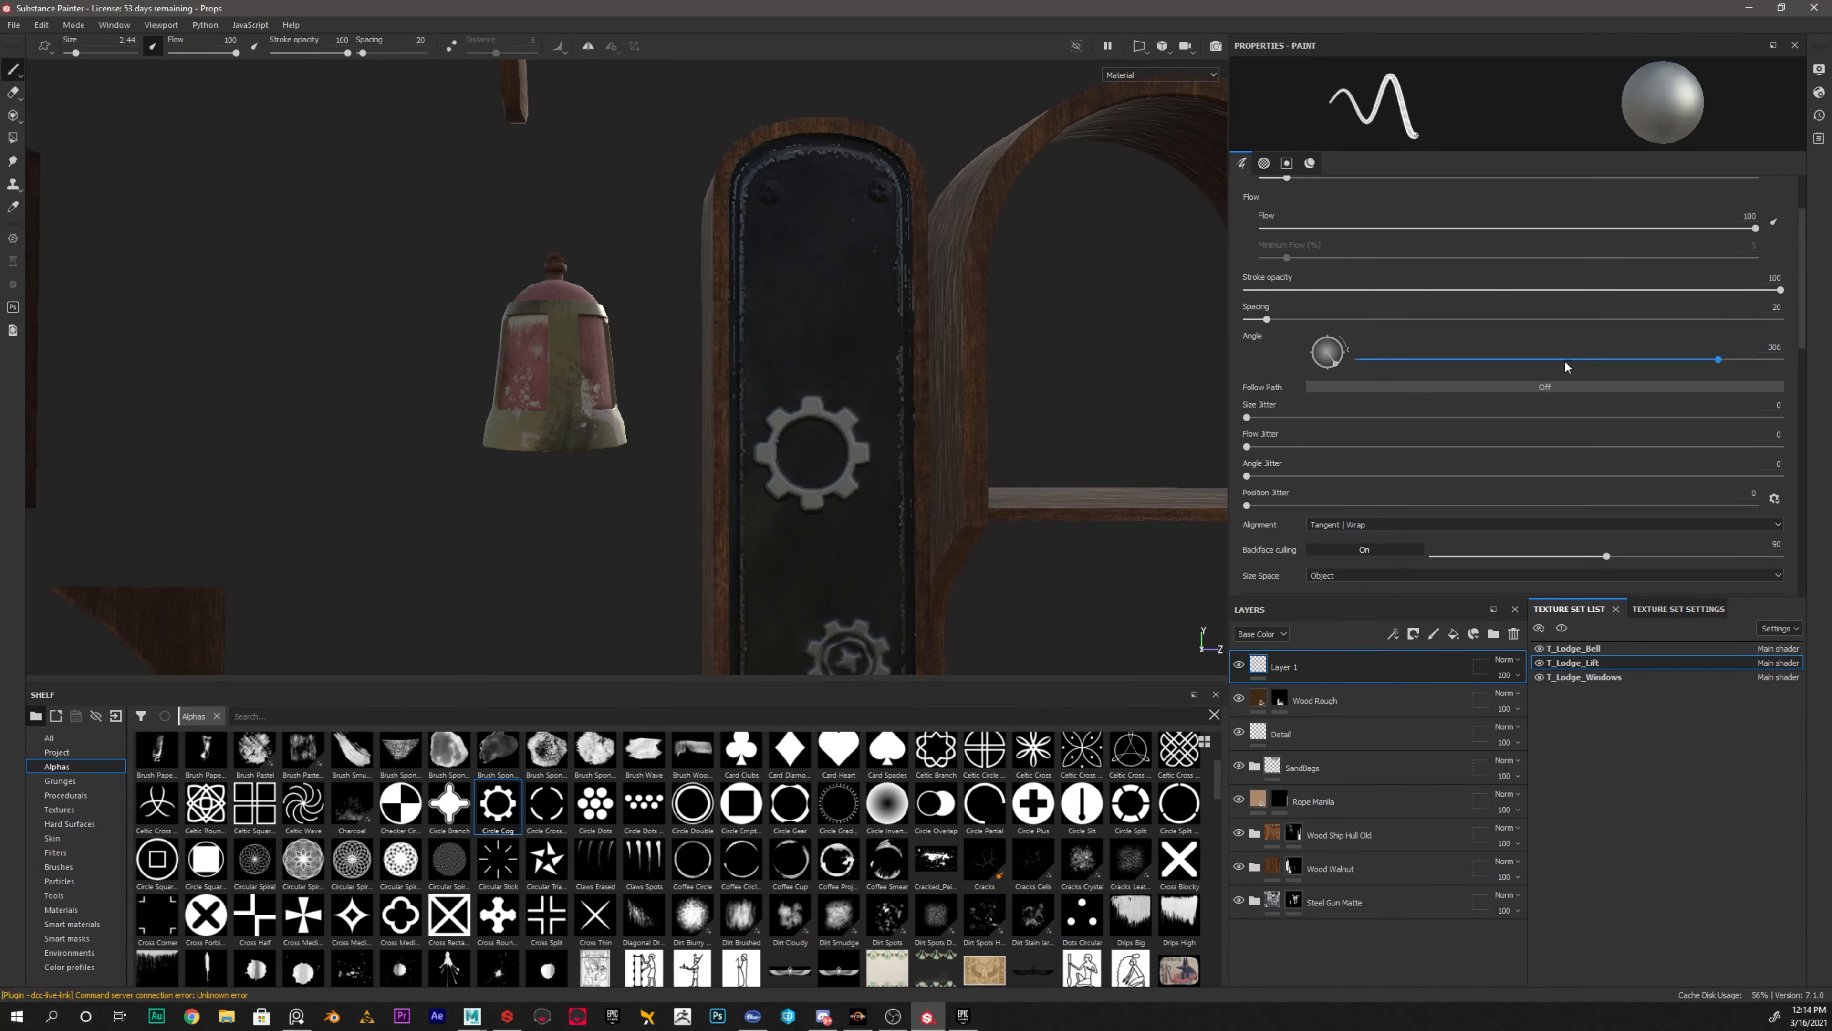
Set the brush angle to 224, stamp another test cog, and undo all the cog stamps on the panel
drag(1334, 366, 1306, 372)
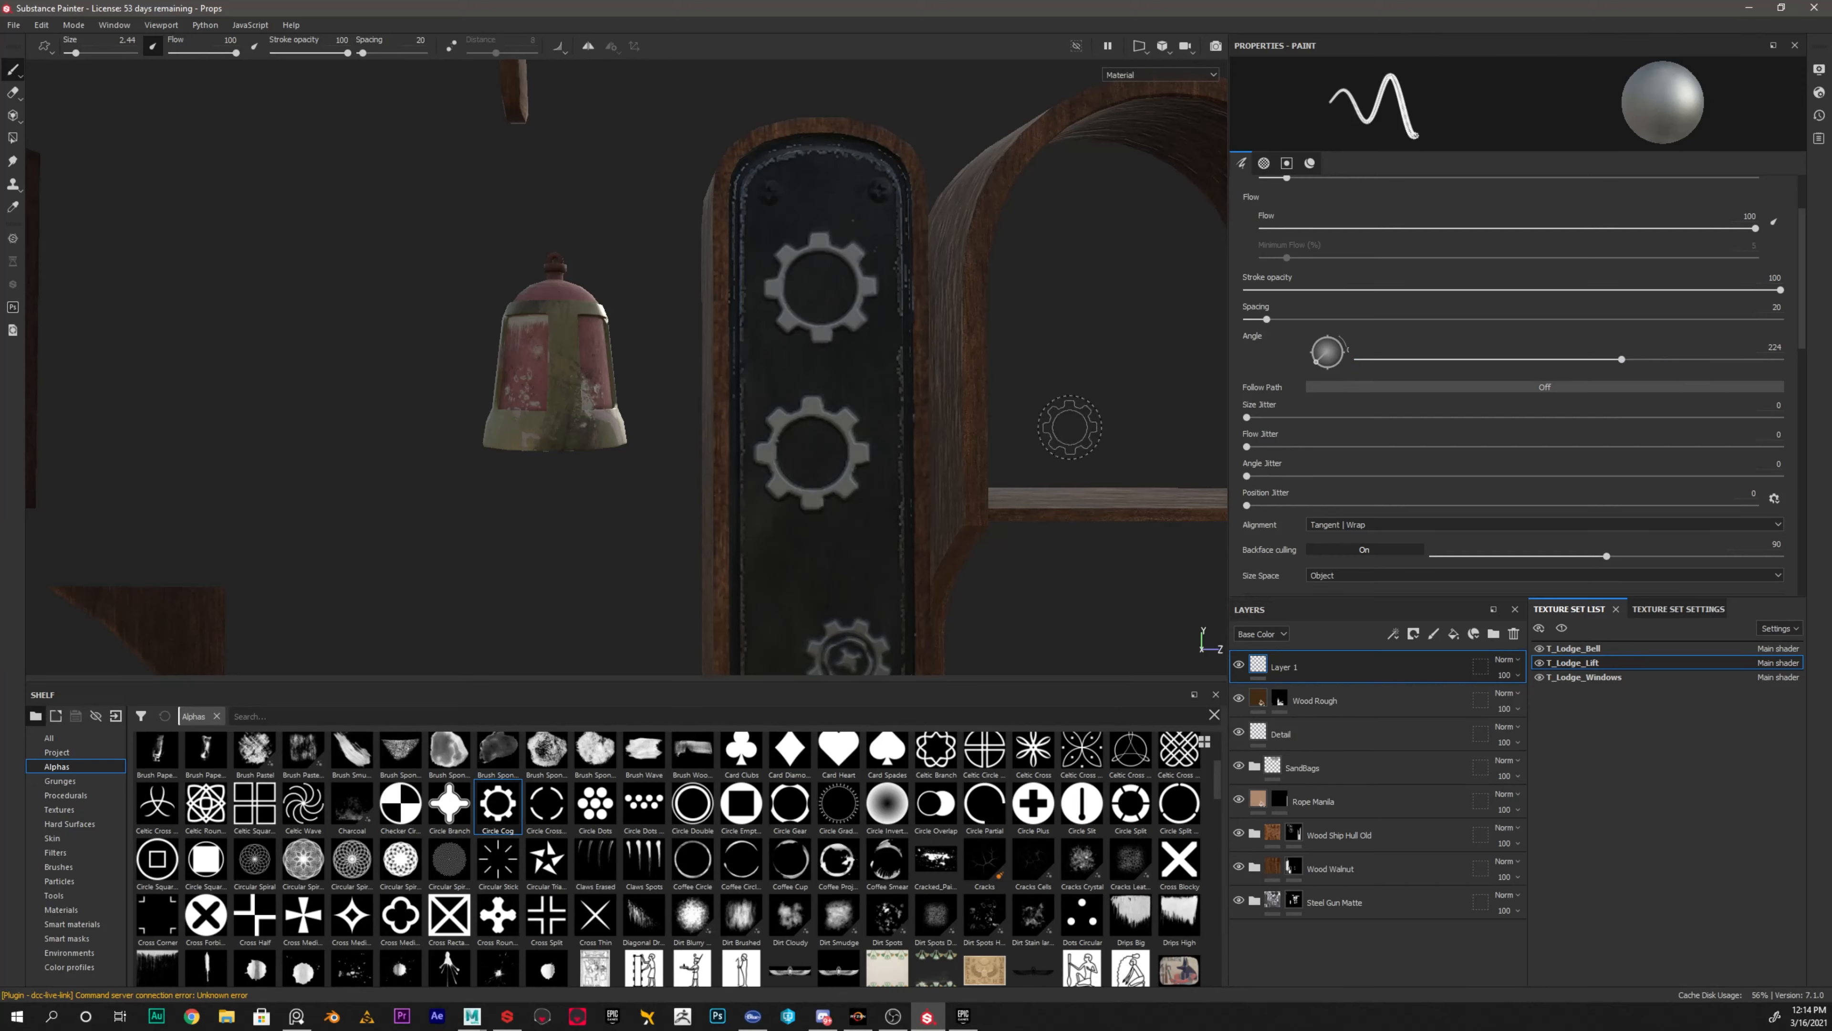
key(ctrl)
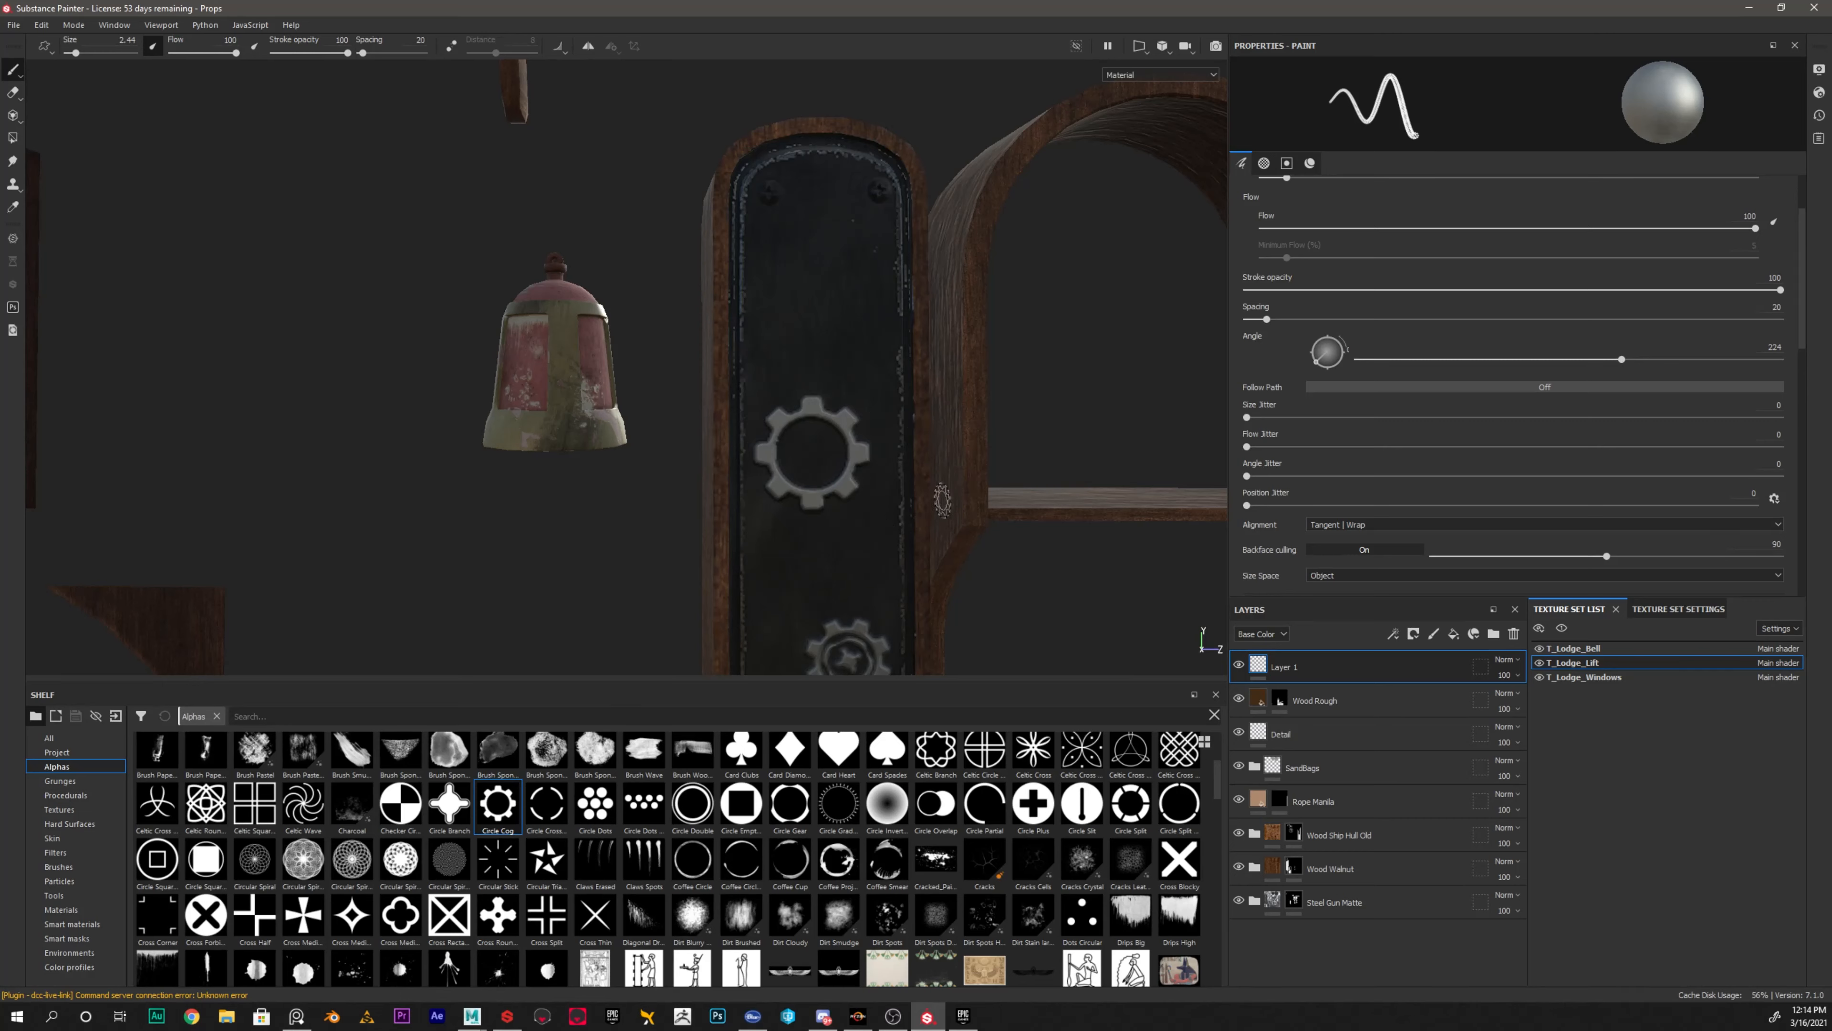
key(ctrl+z)
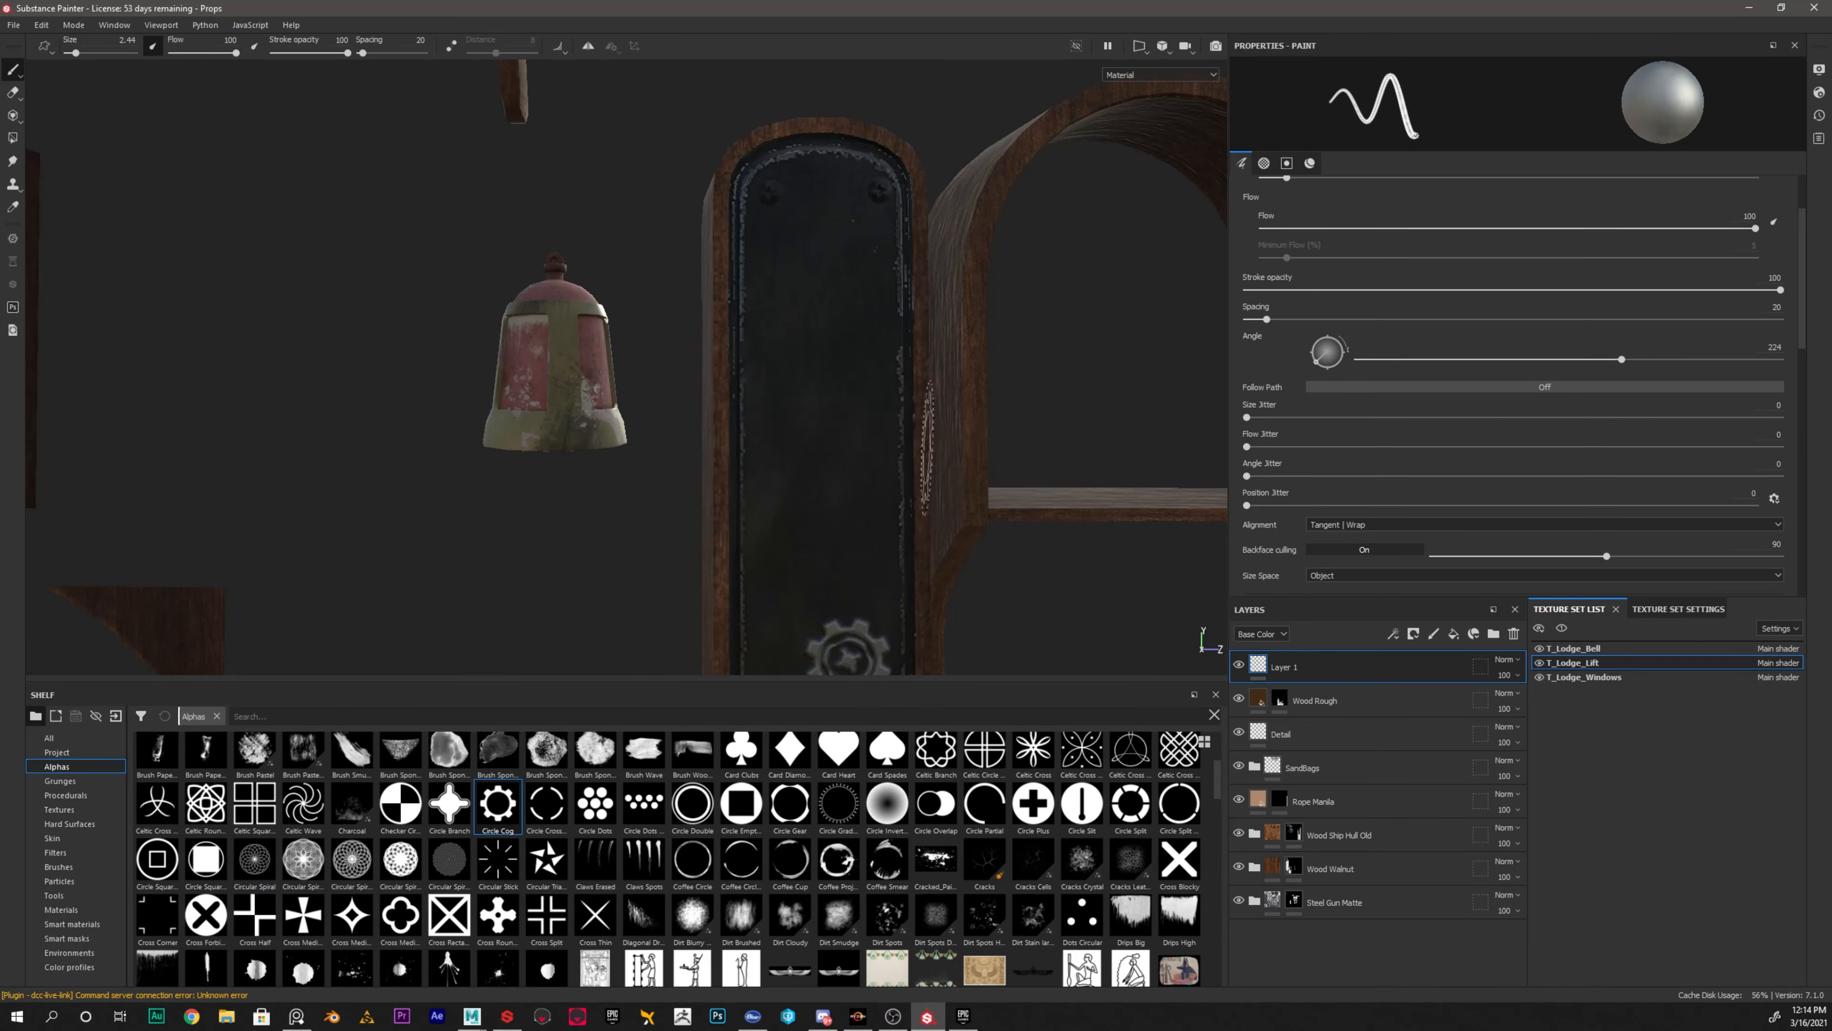
Examine the round wood-and-metal drum up close, using Polygon Fill to show its wireframe
scroll(851, 442, down, 8)
mouse_move(830, 448)
alt+mouse_down()
mouse_move(770, 479)
mouse_move(709, 427)
alt+mouse_up()
scroll(822, 361, down, 3)
scroll(765, 361, up, 8)
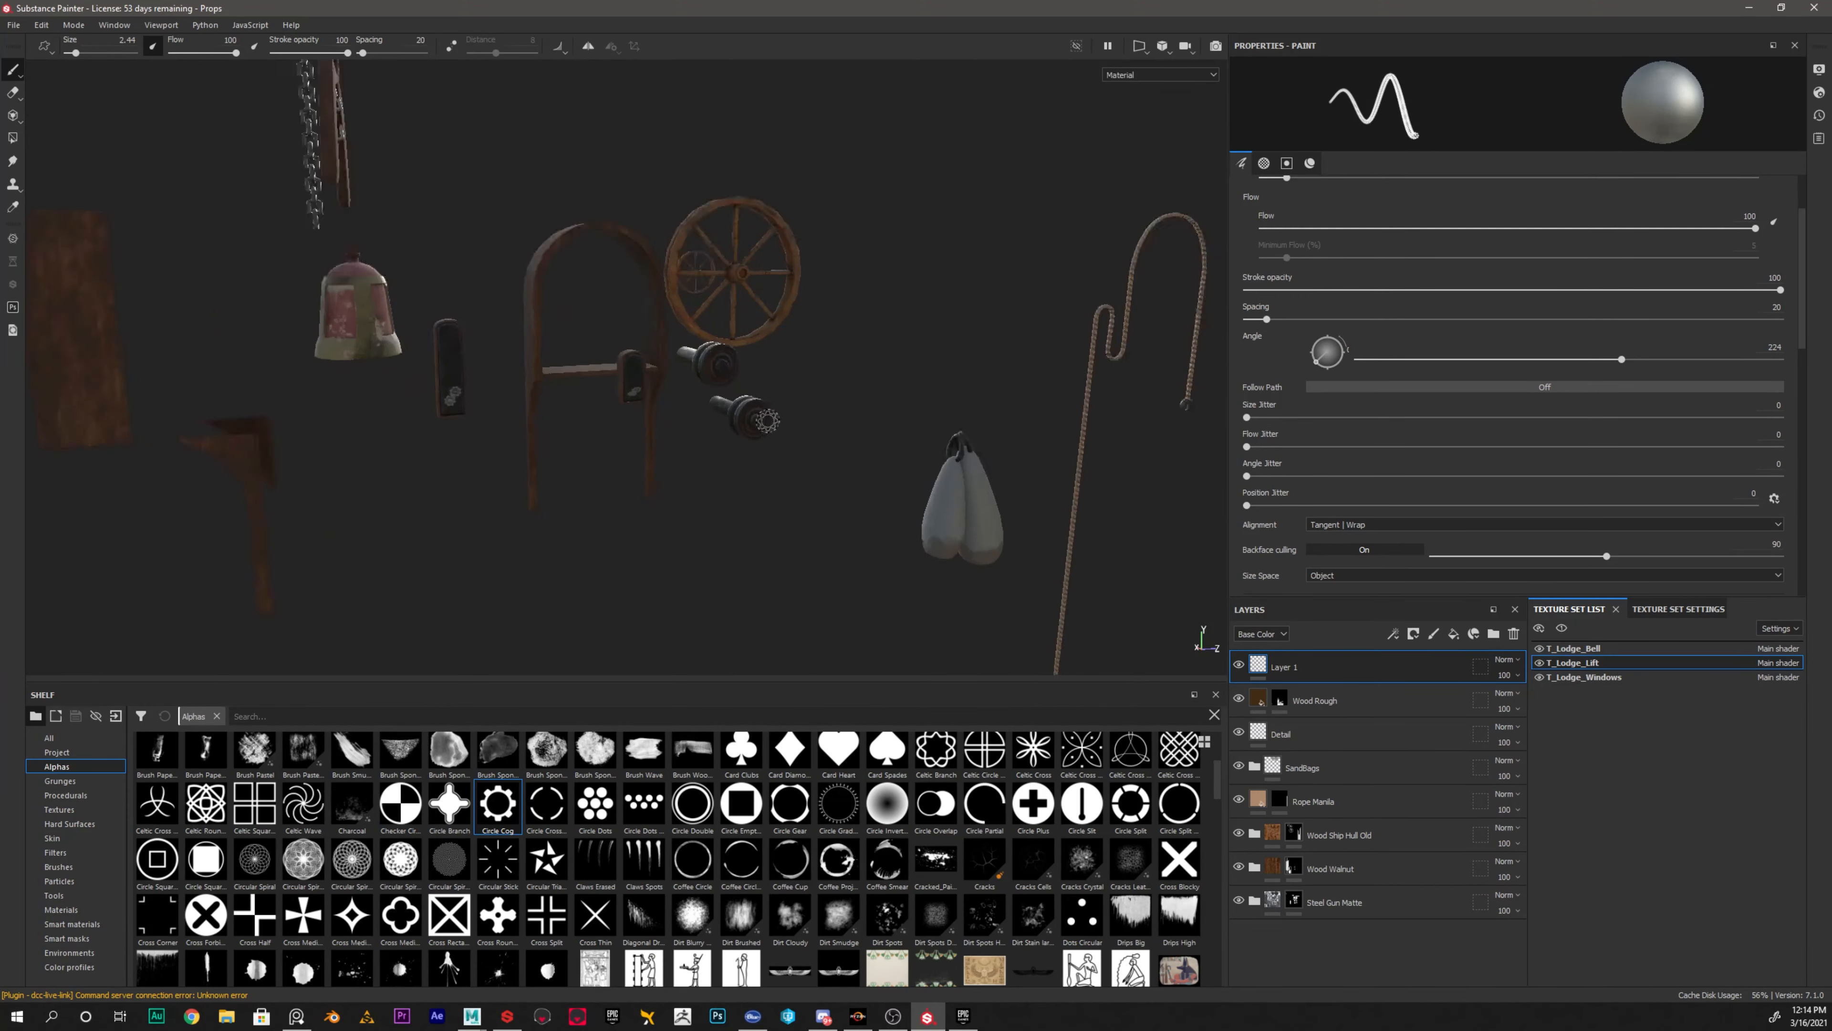
mouse_move(695, 352)
alt+middle_down()
mouse_move(710, 324)
mouse_move(757, 404)
alt+middle_up()
scroll(757, 389, up, 4)
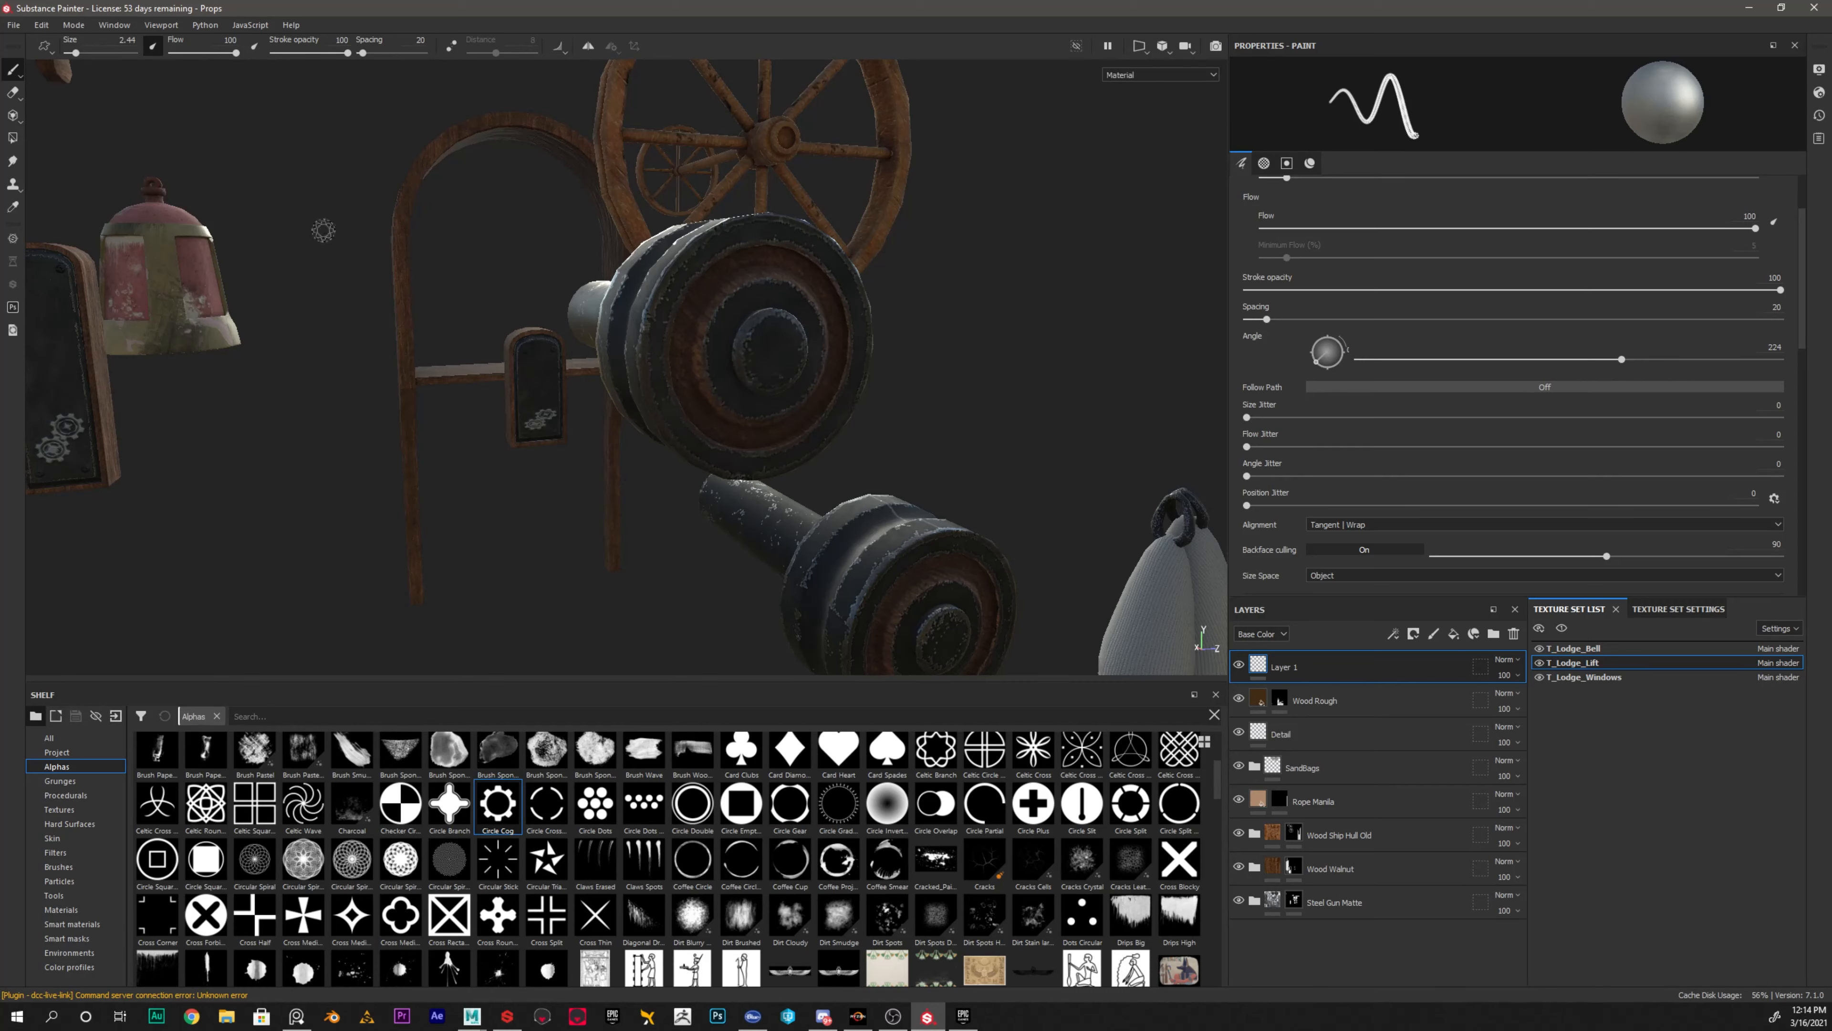
click(13, 137)
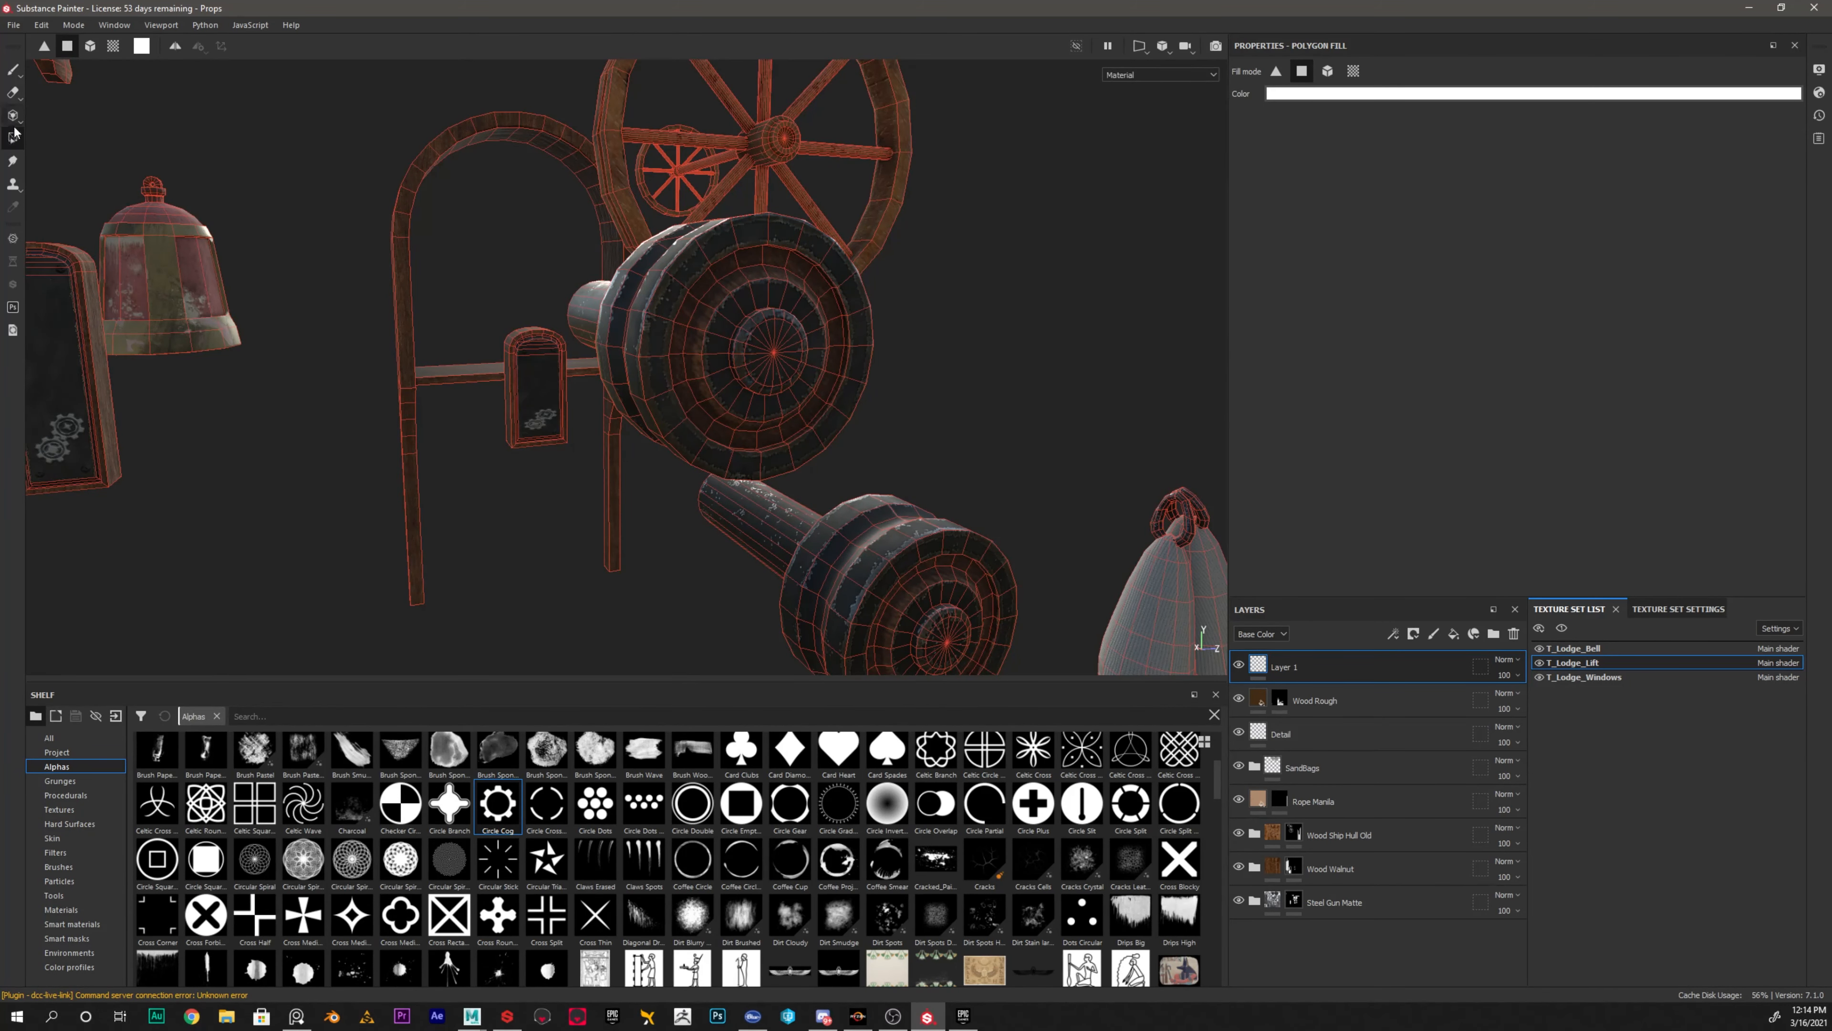
alt+drag(851, 454, 697, 369)
alt+right_drag(696, 369, 681, 324)
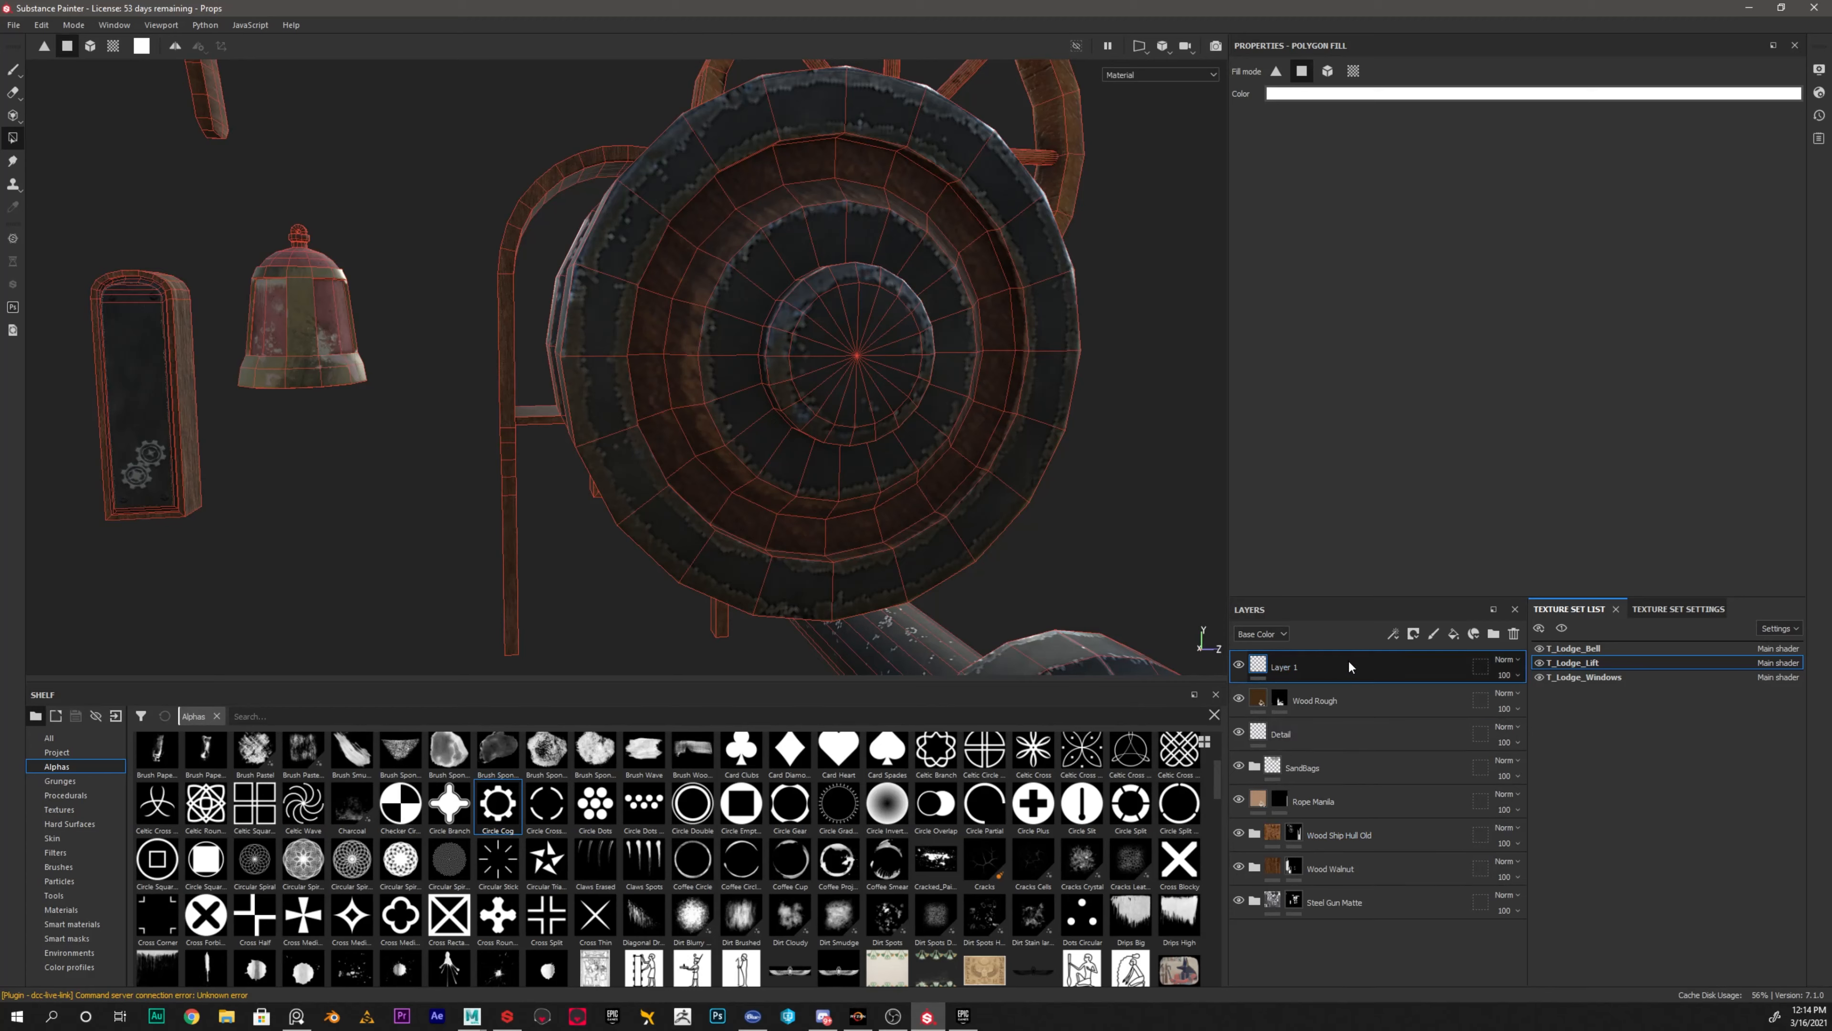
Delete the top paint layer from T_Lodge_Lift and expand the Steel Gun Matte folder
key(Delete)
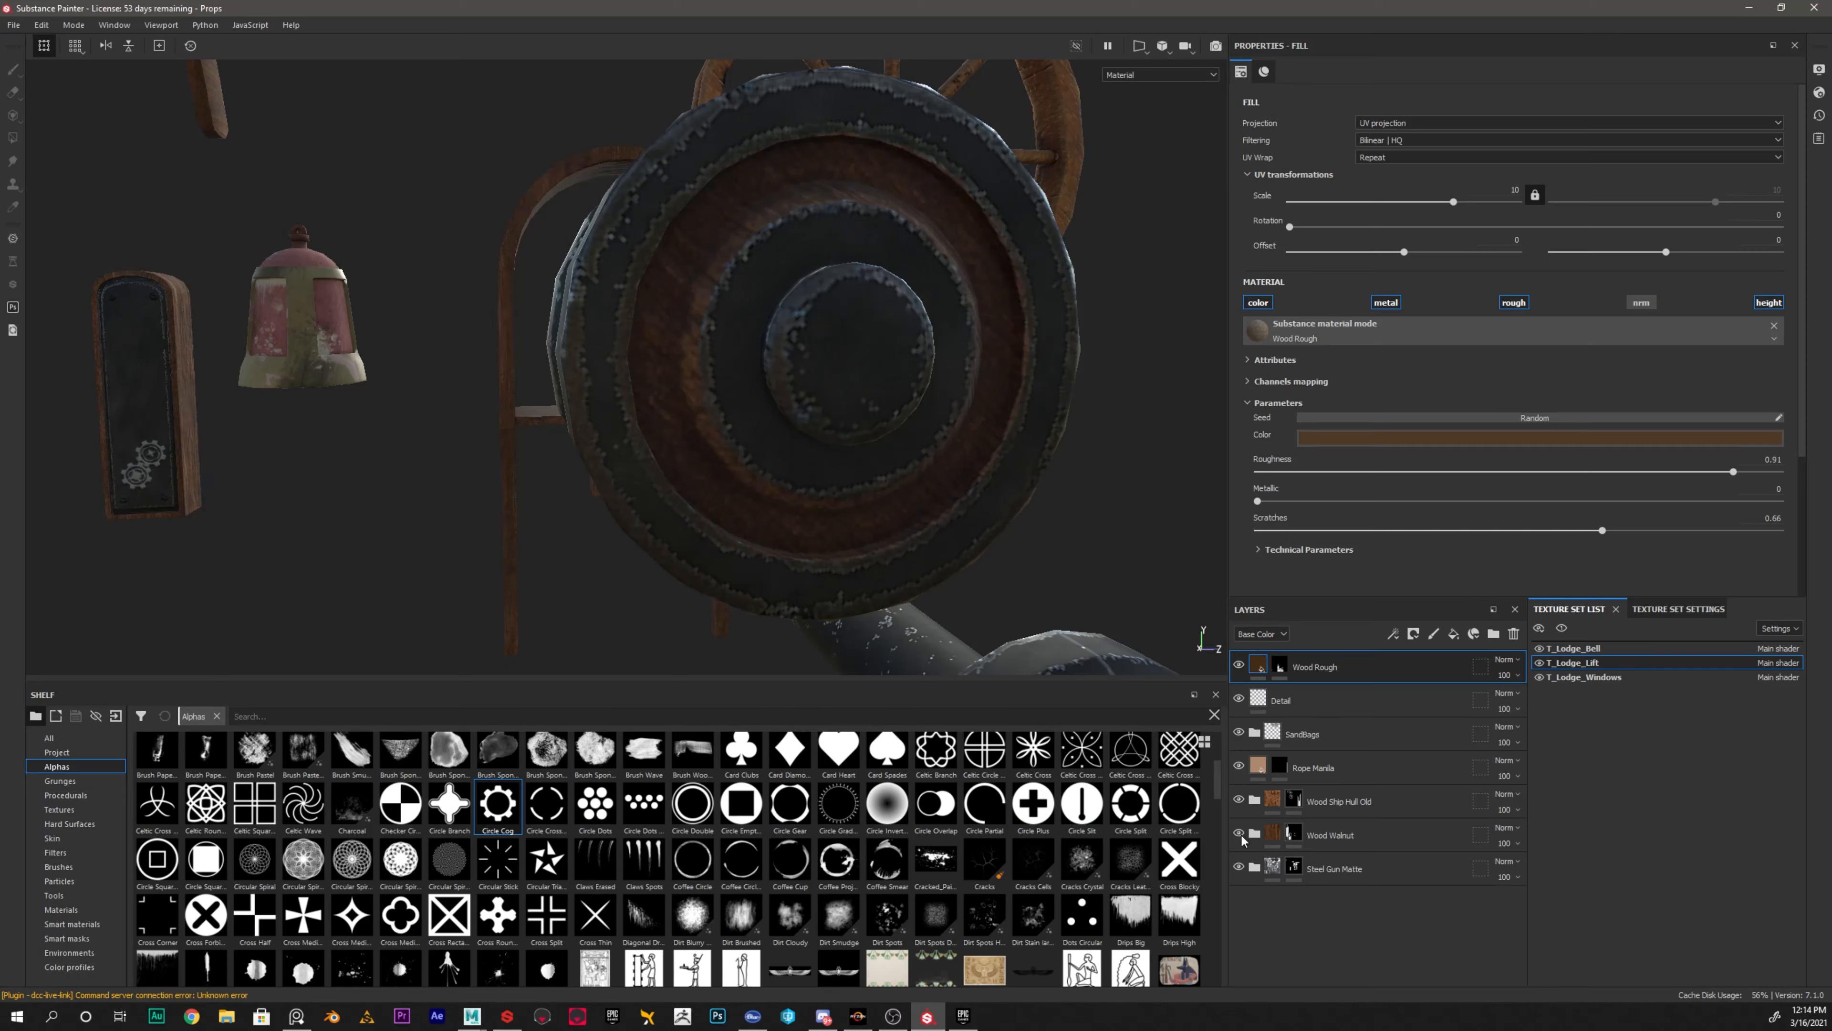
click(1239, 867)
click(1239, 868)
click(1254, 868)
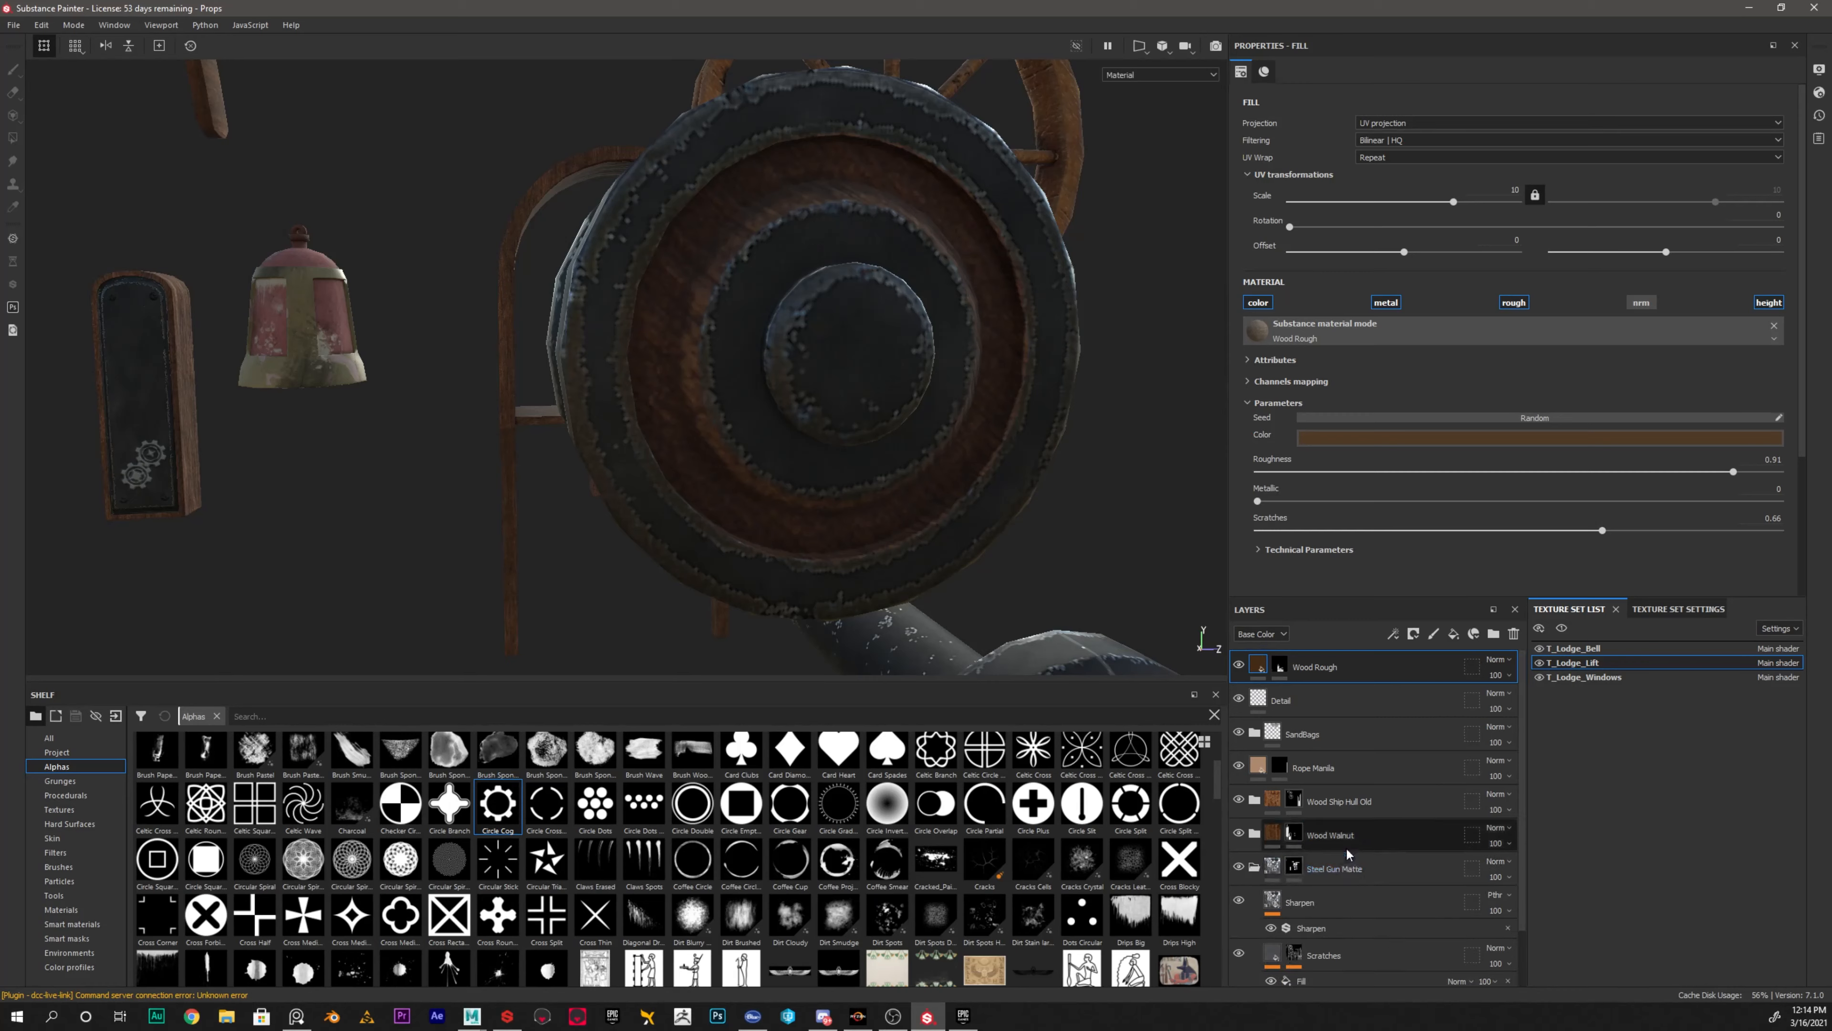
Select the Steel Gun Matte mask and activate Polygon Fill for masking the drum's faces
scroll(1348, 854, down, 1)
click(1299, 807)
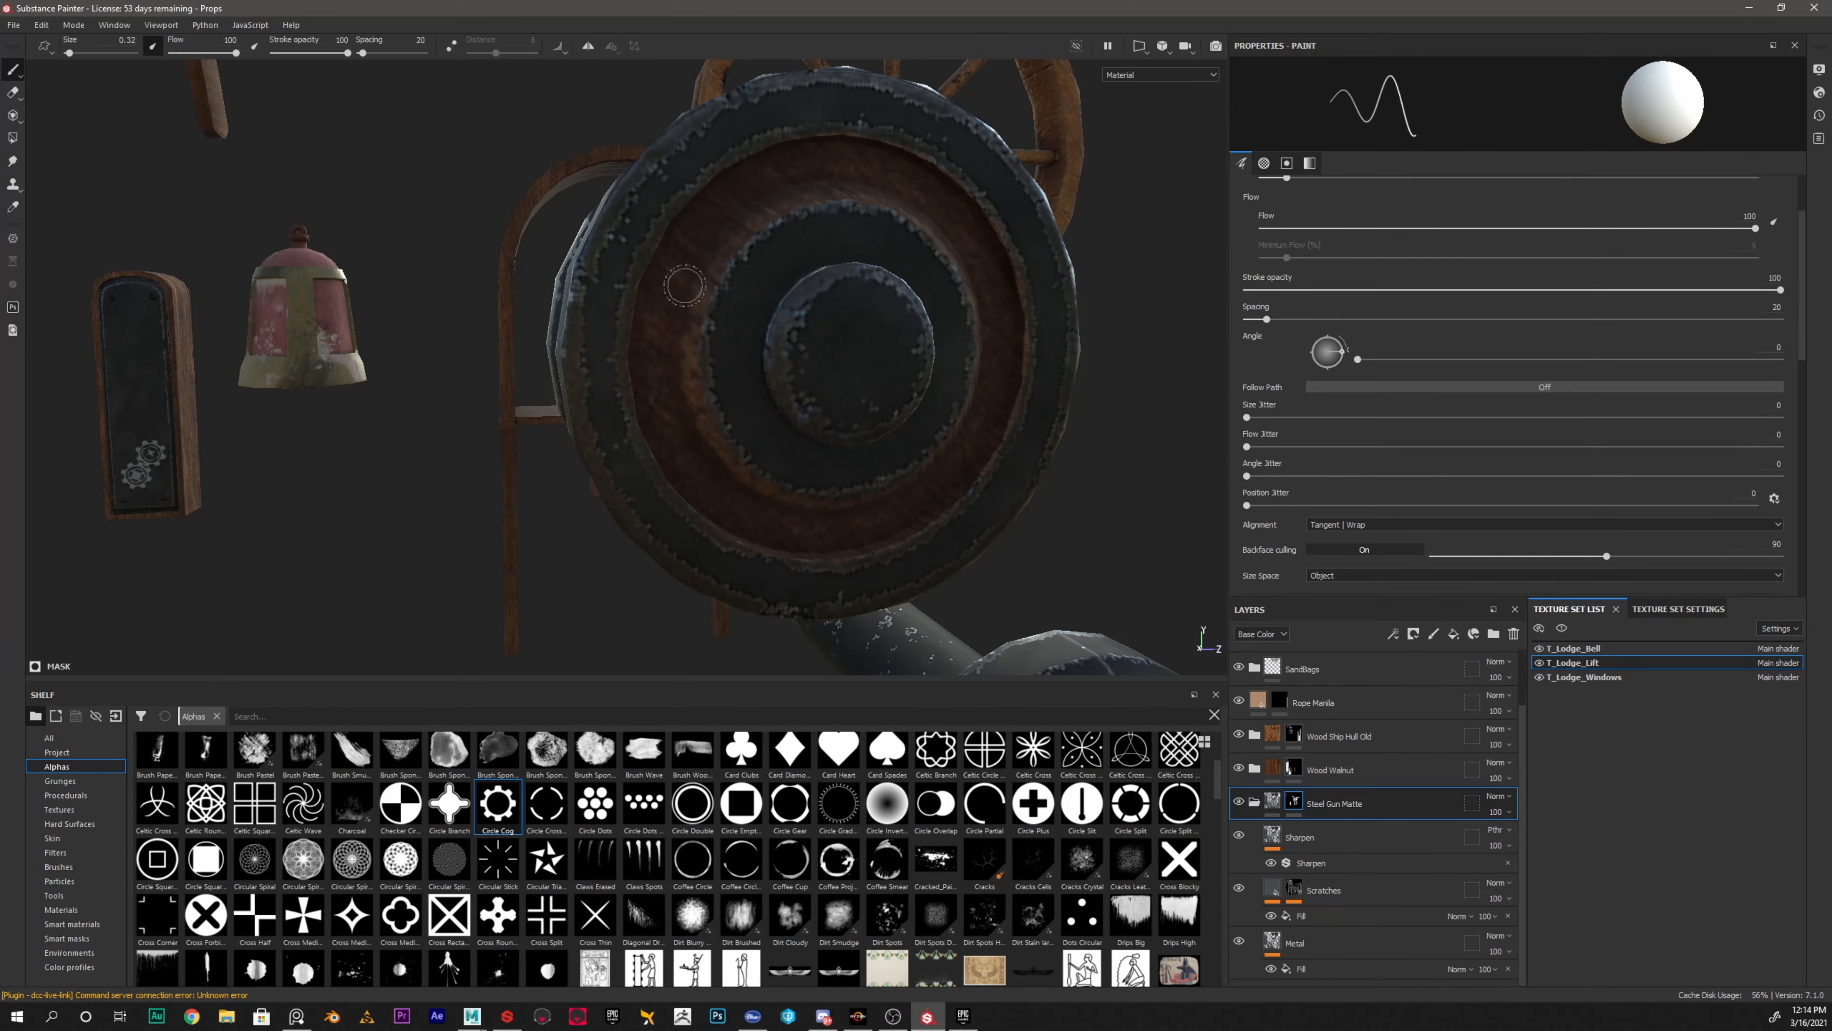
click(13, 137)
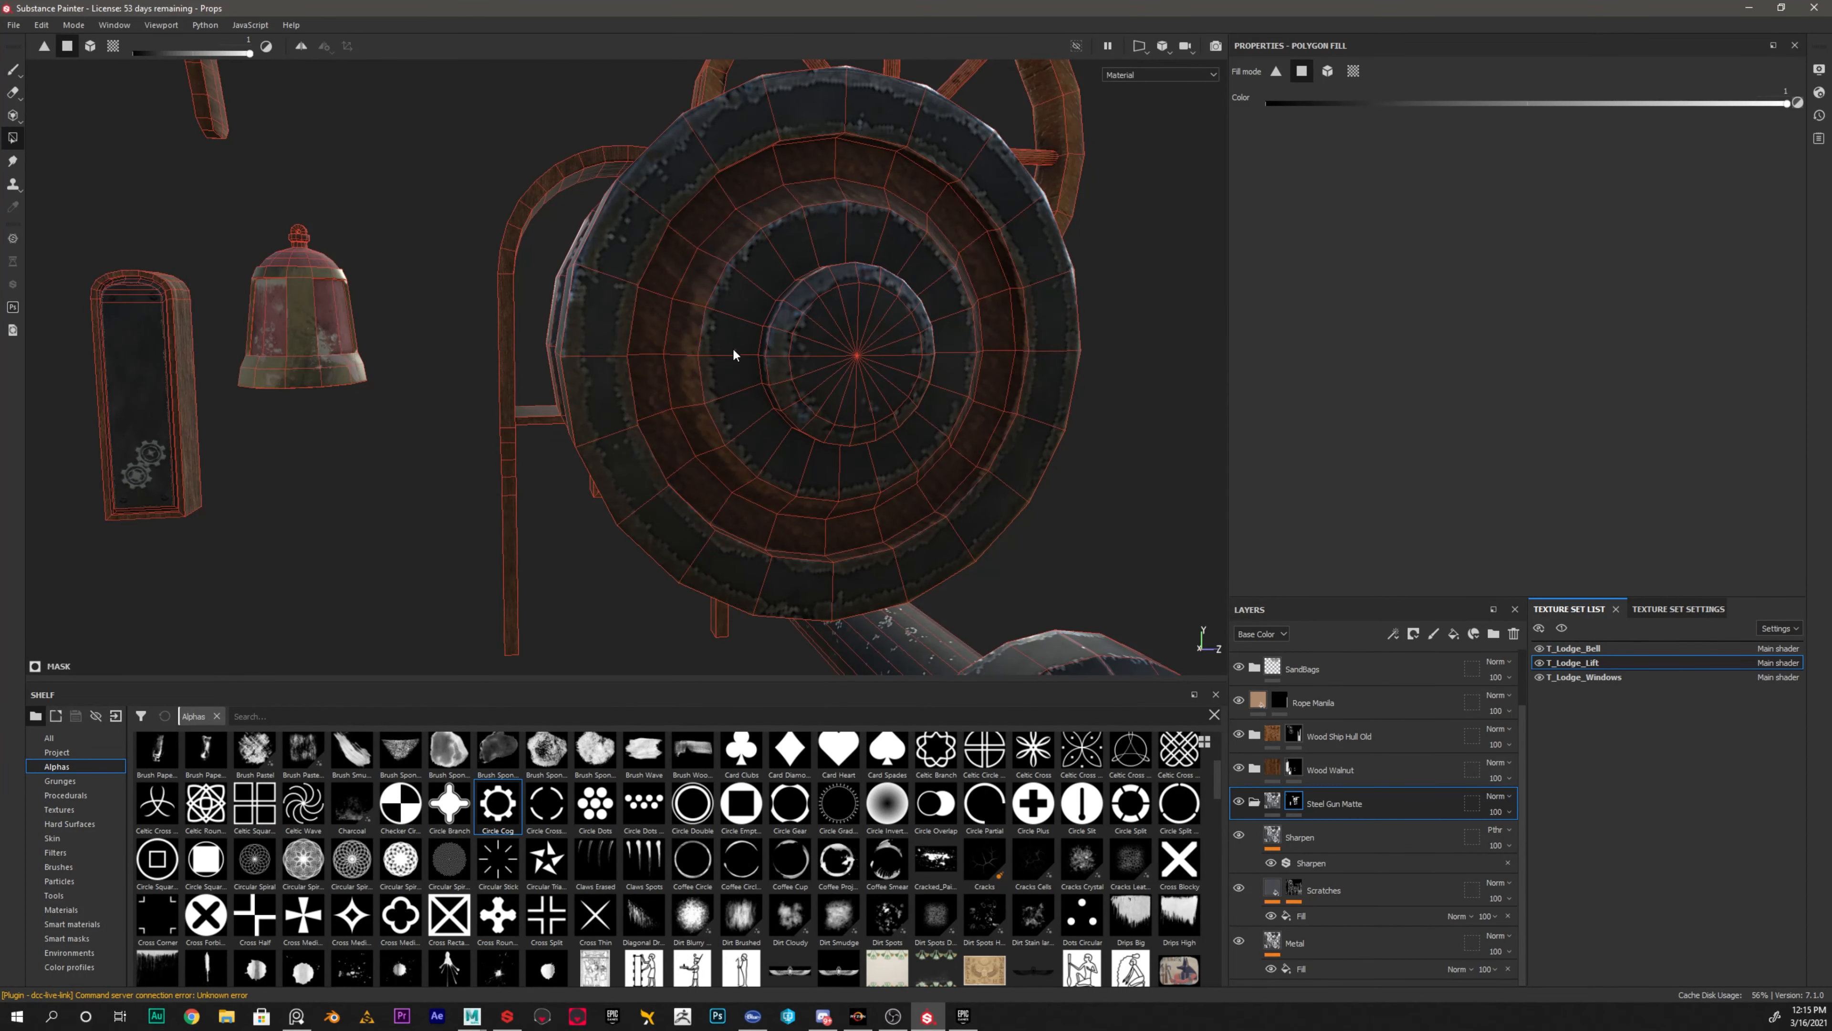
click(1415, 103)
Try filling faces of the drum's outer ring in the Wood Walnut mask with Polygon Fill, and undo the fills
click(1307, 774)
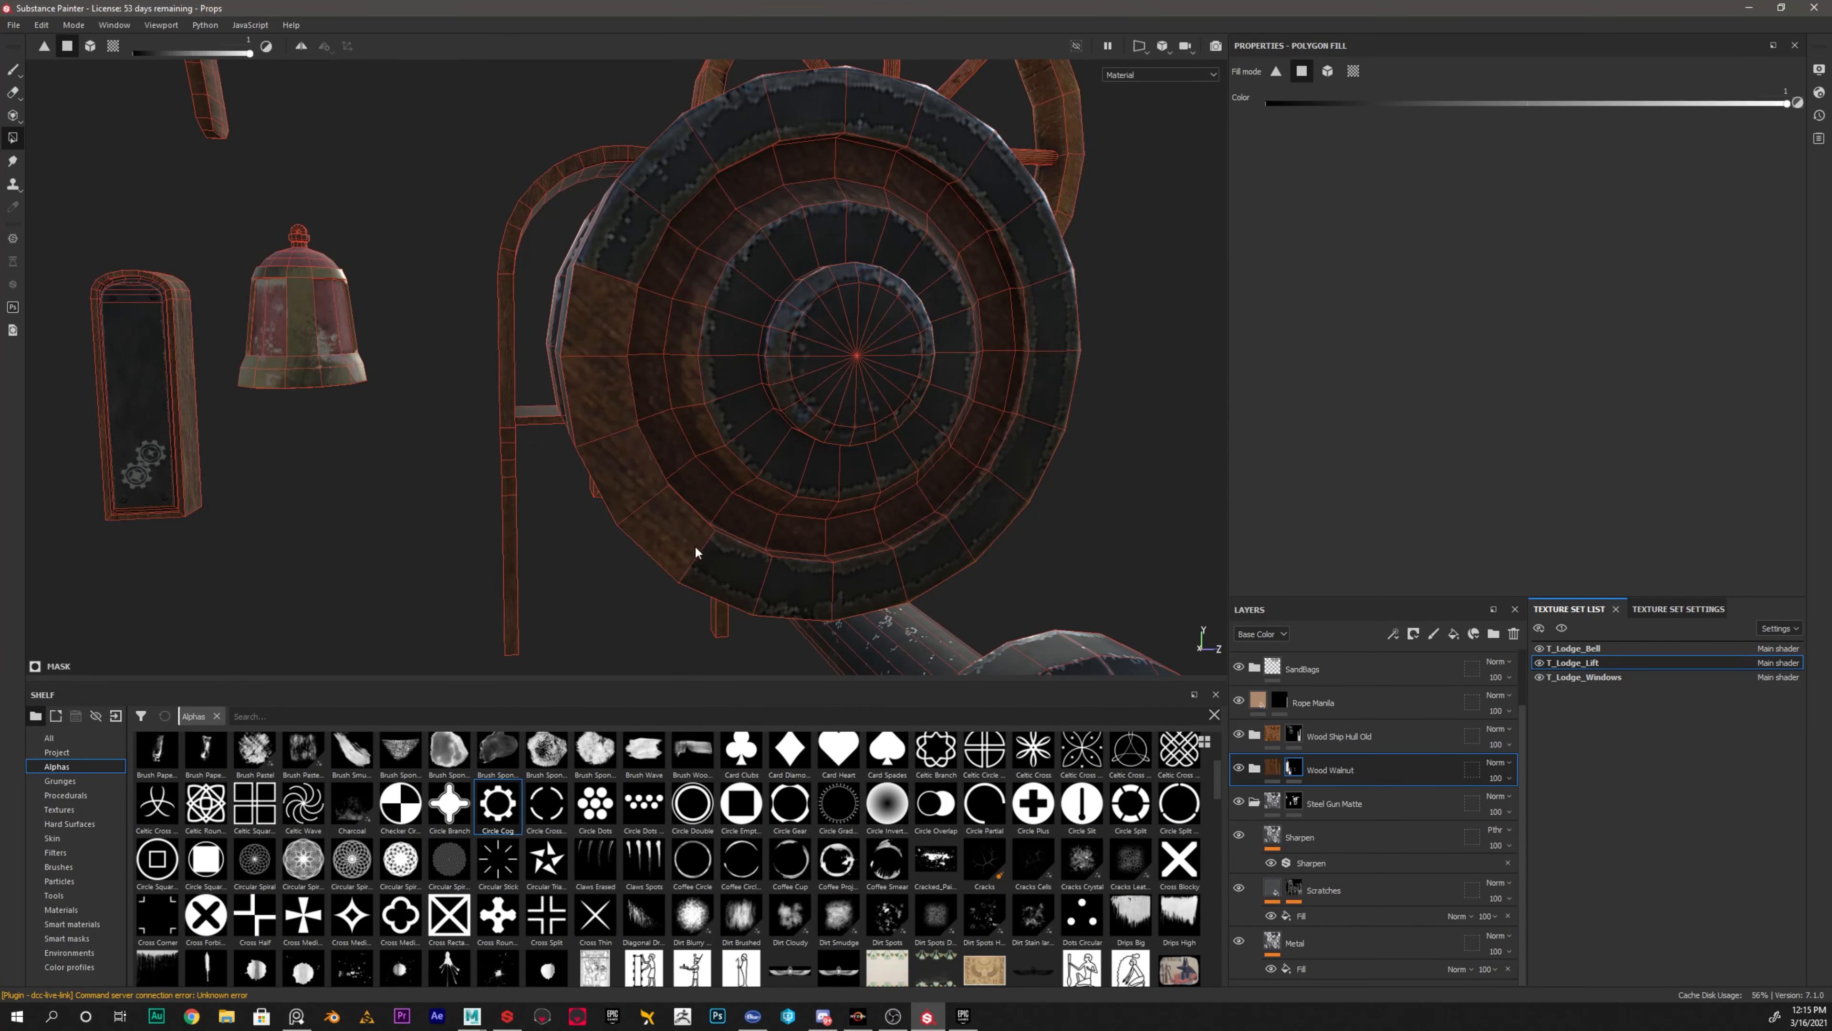
key(ctrl+z)
key(ctrl+z)
key(ctrl+z)
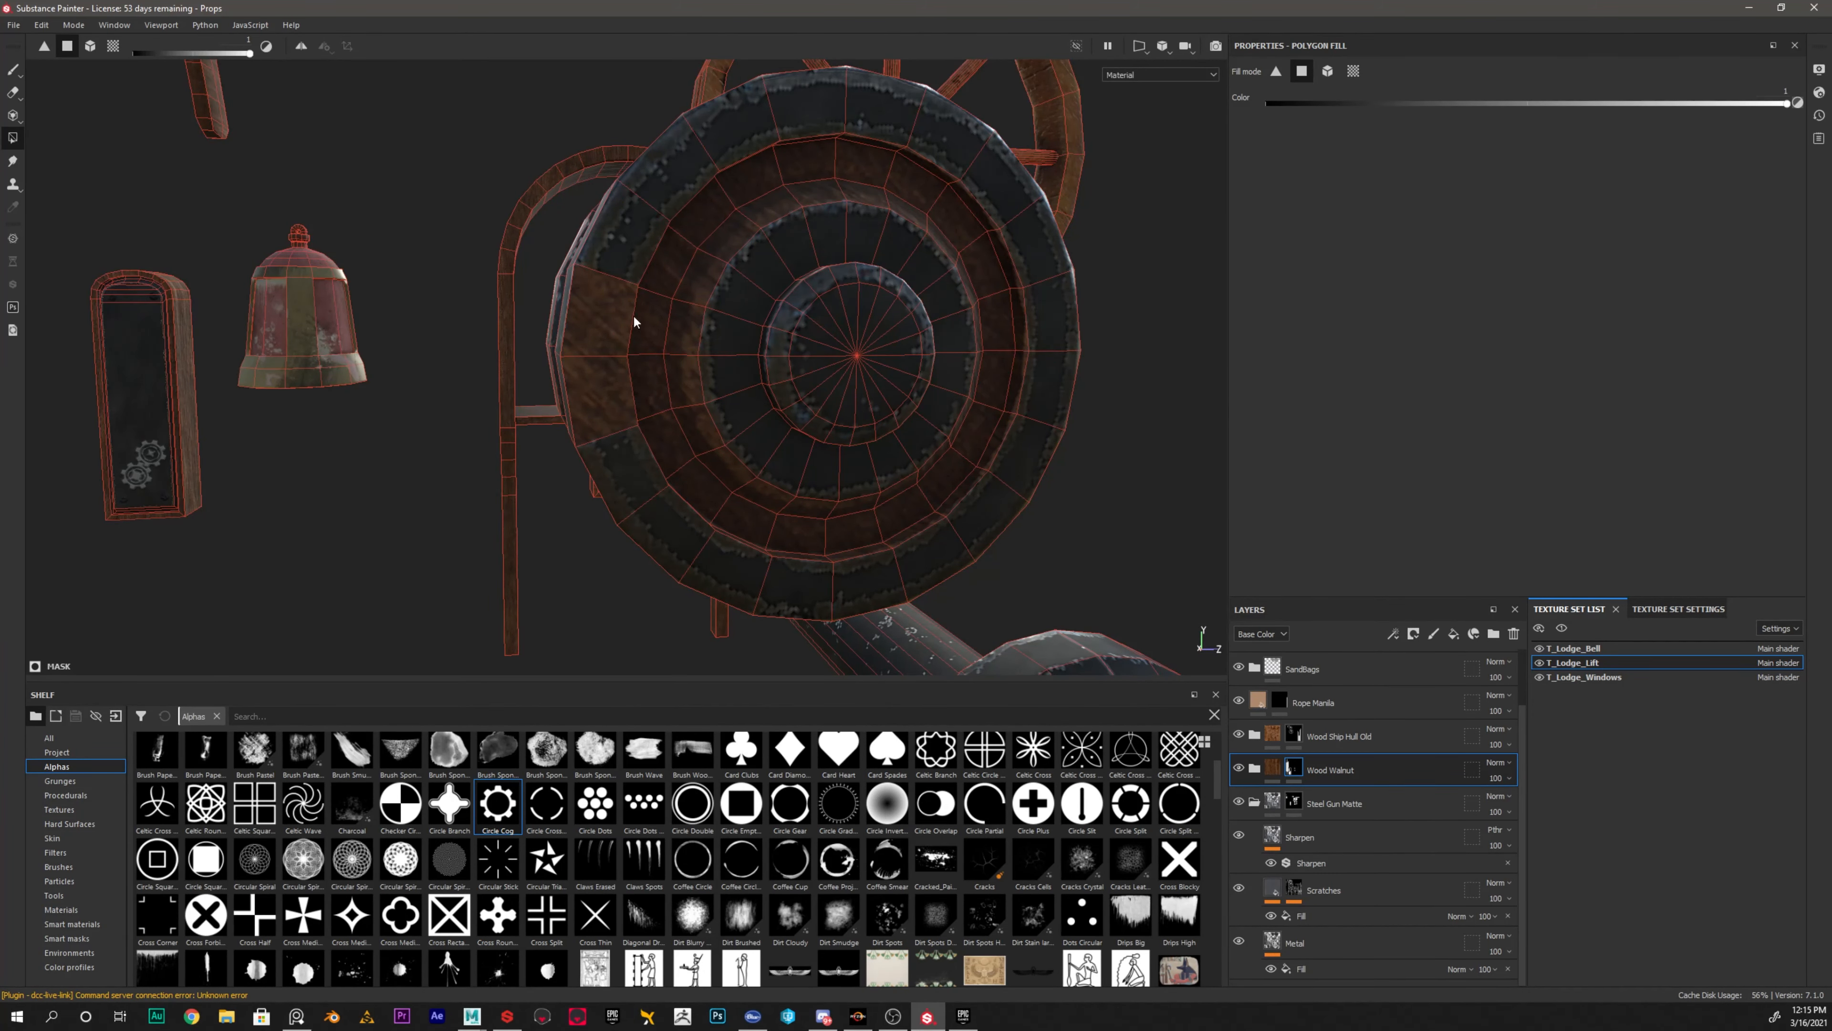
key(ctrl+z)
alt+drag(866, 270, 686, 267)
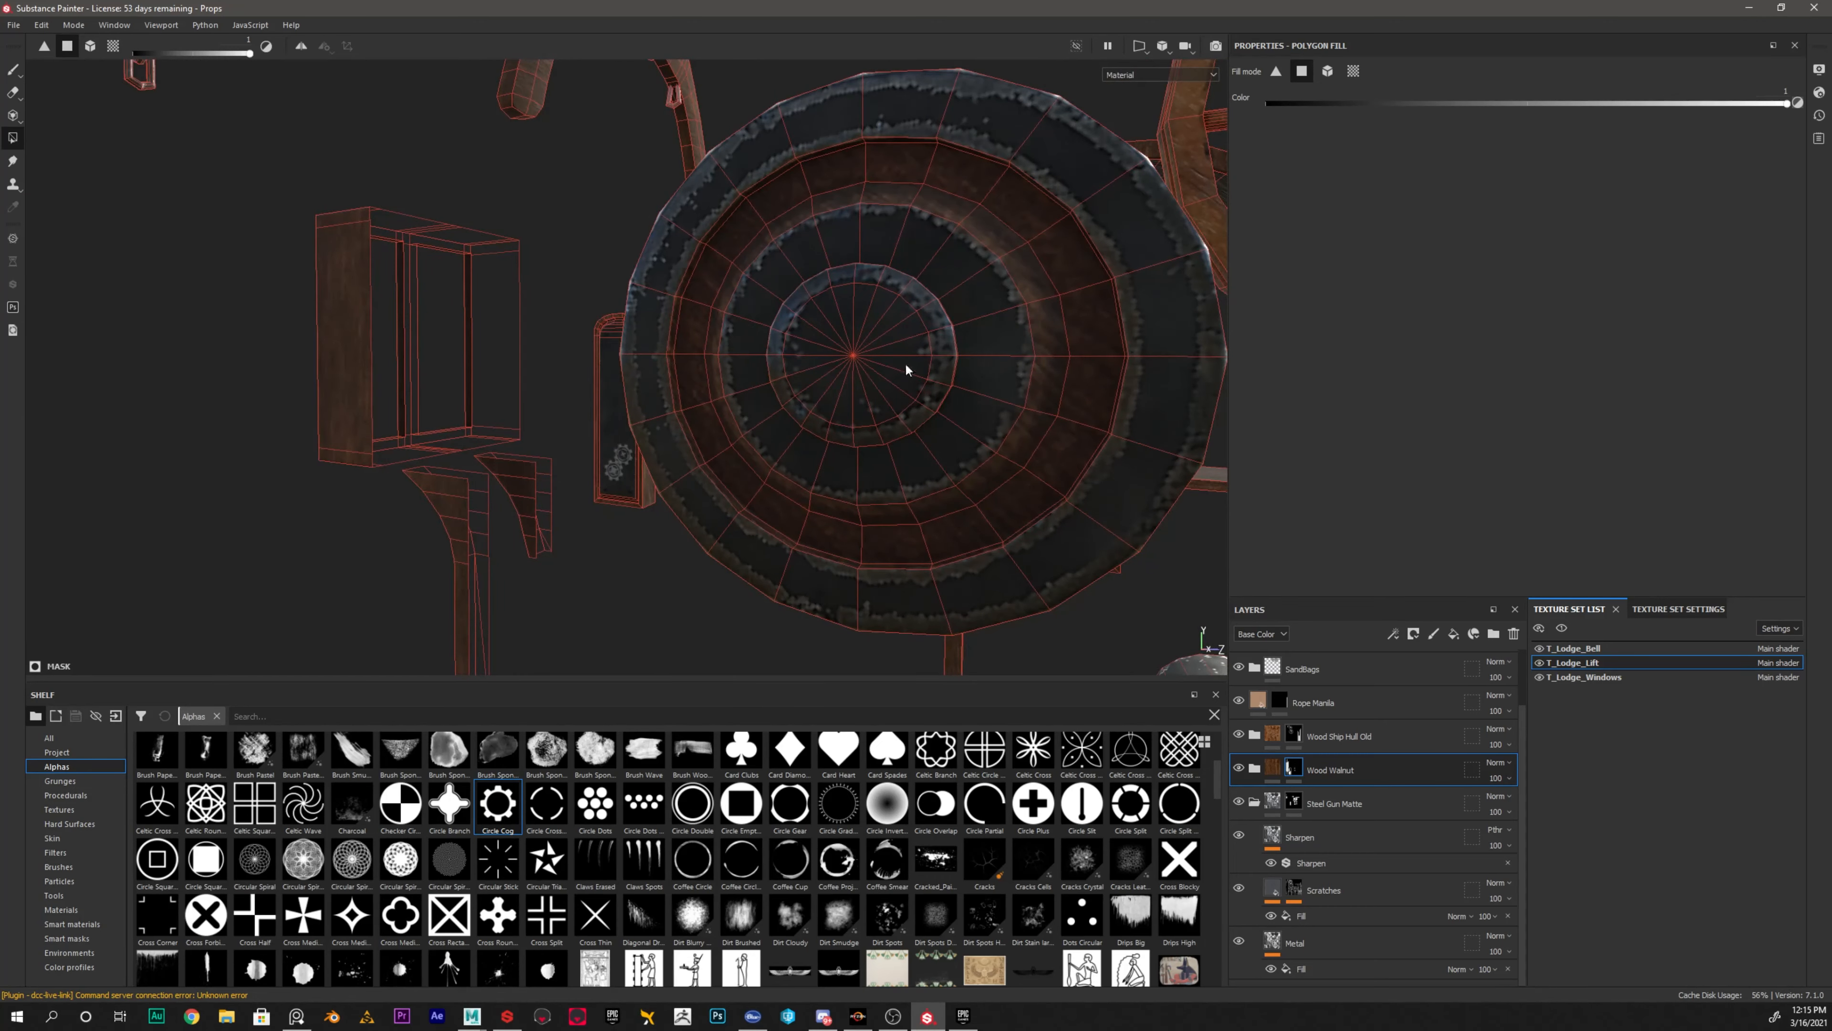
alt+drag(906, 370, 945, 283)
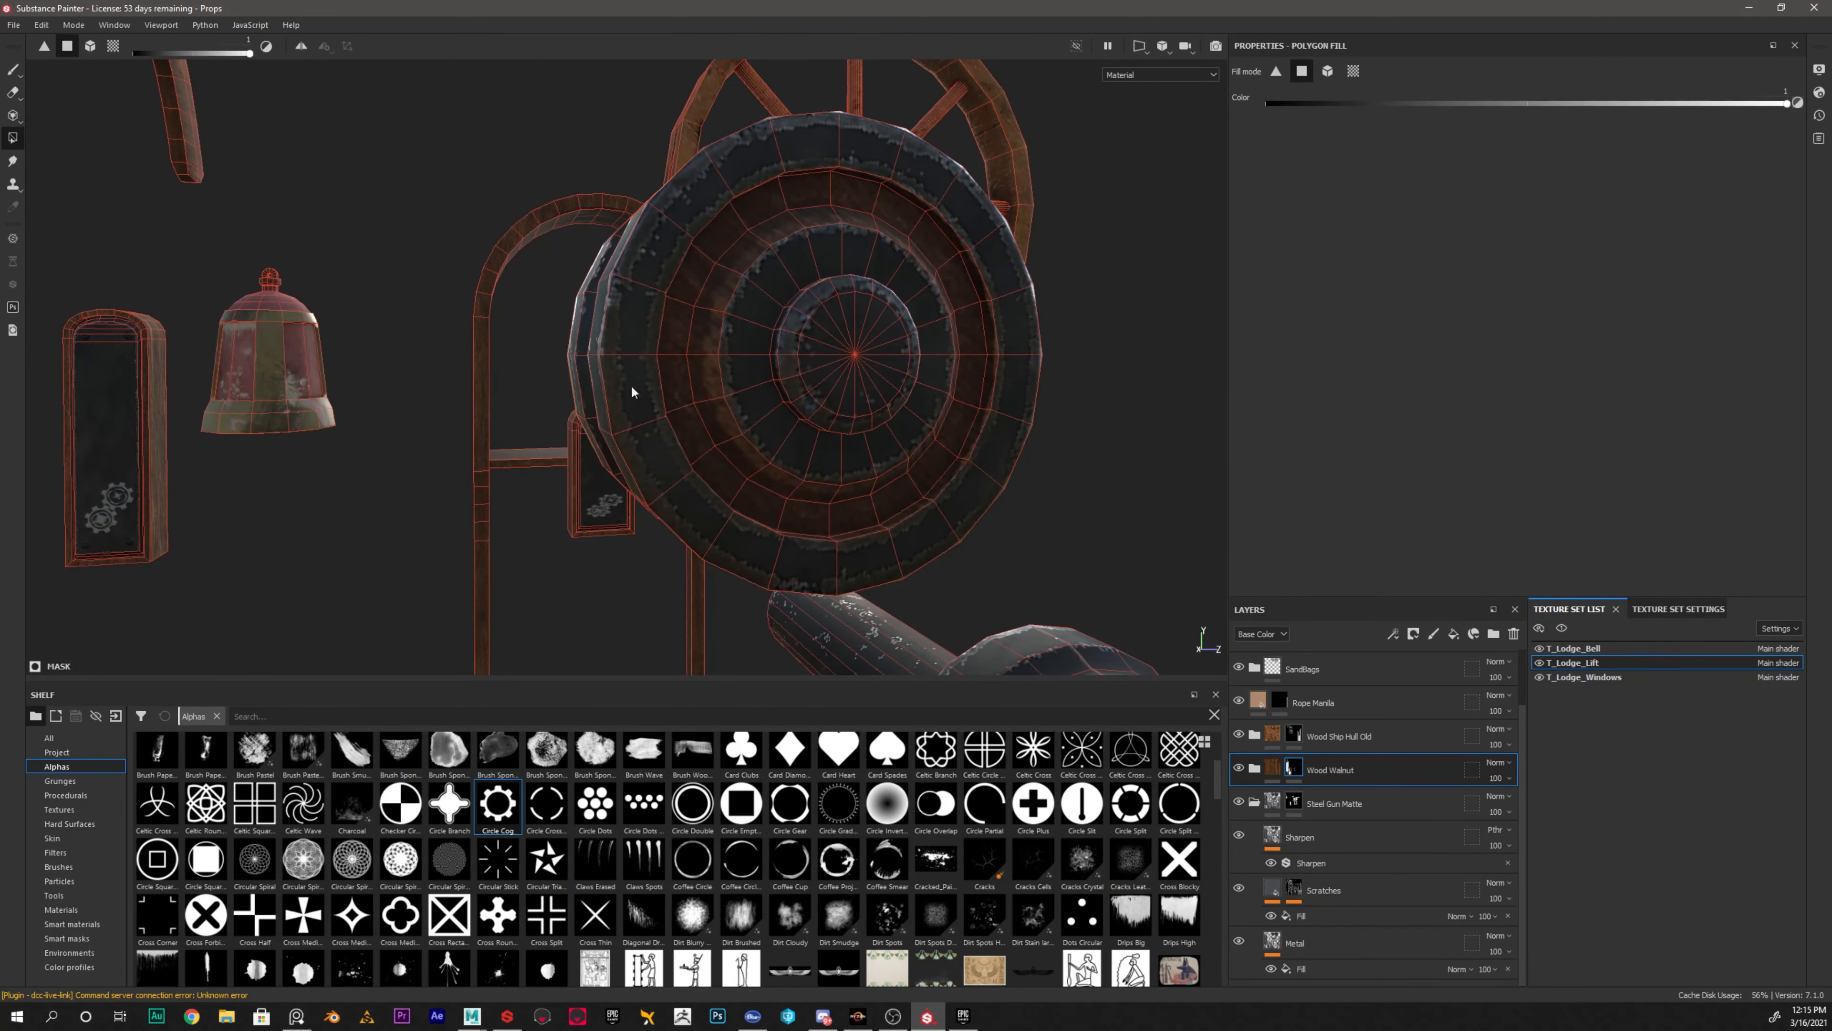
Examine the drum's circular islands in the 2D UV view of T_Lodge_Lift
key(F3)
scroll(854, 265, down, 3)
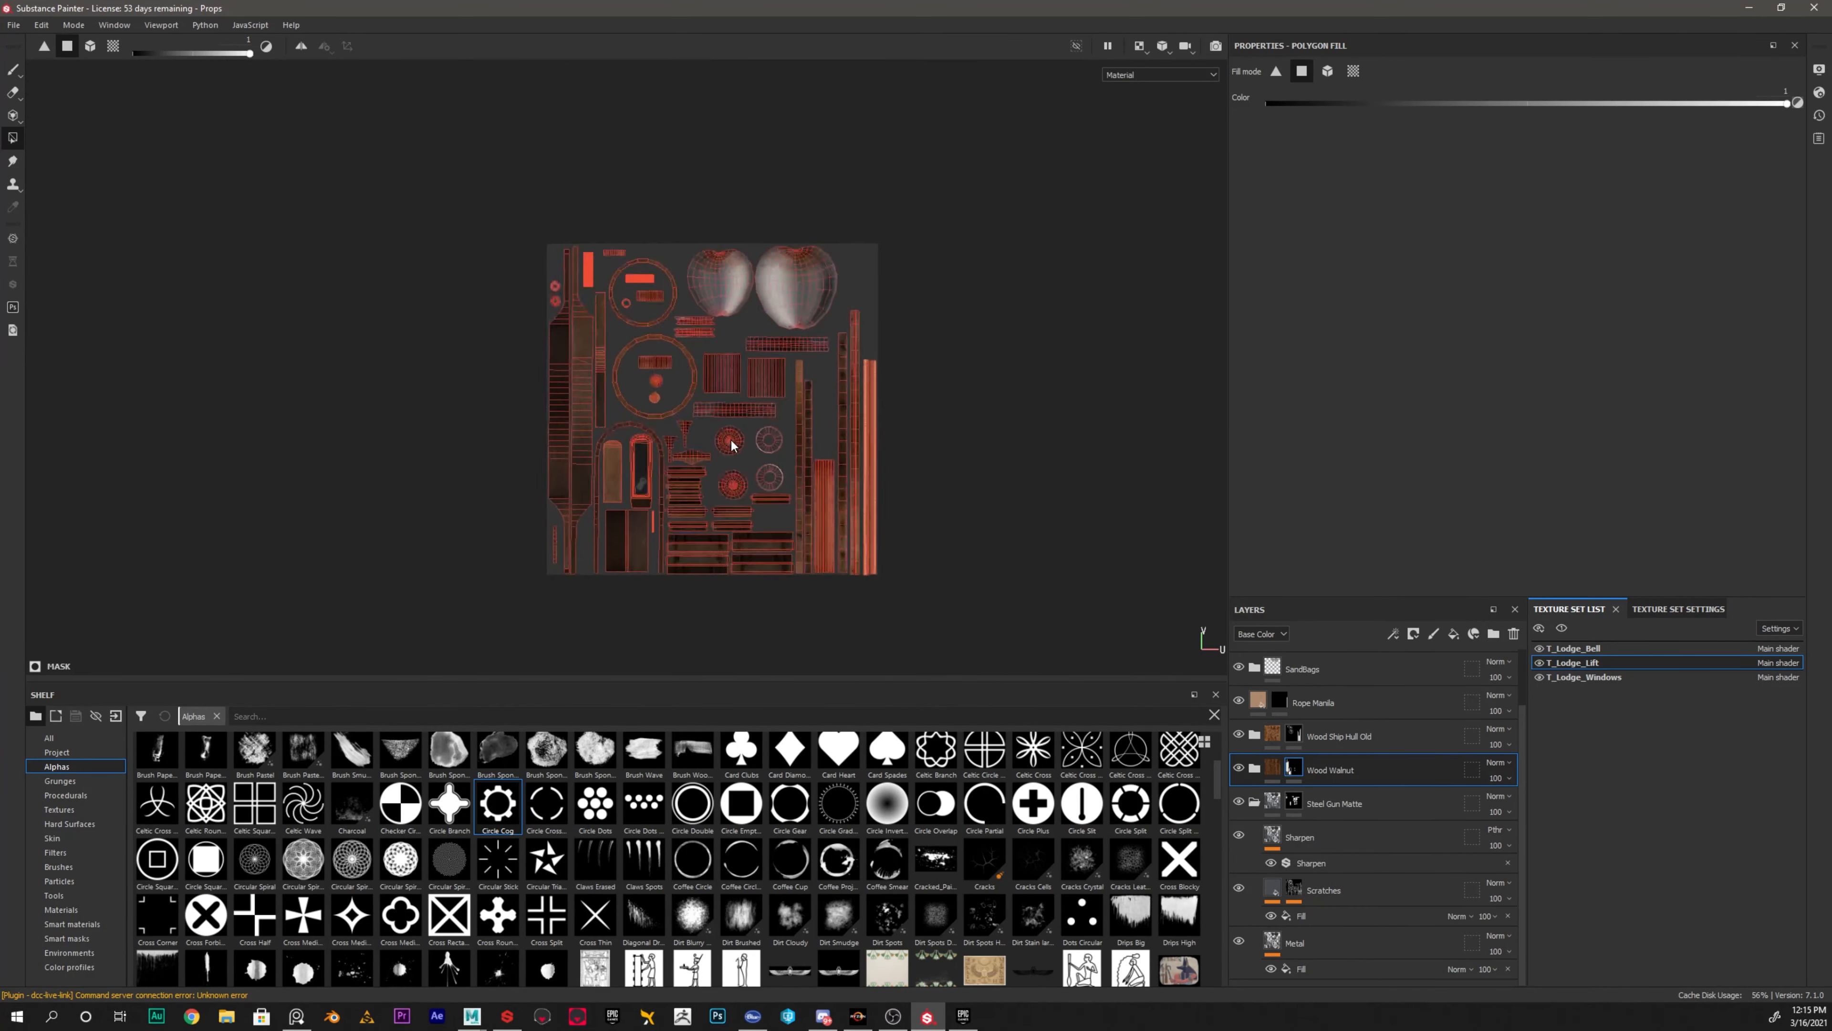
scroll(737, 421, up, 1)
scroll(738, 421, up, 4)
scroll(877, 325, up, 2)
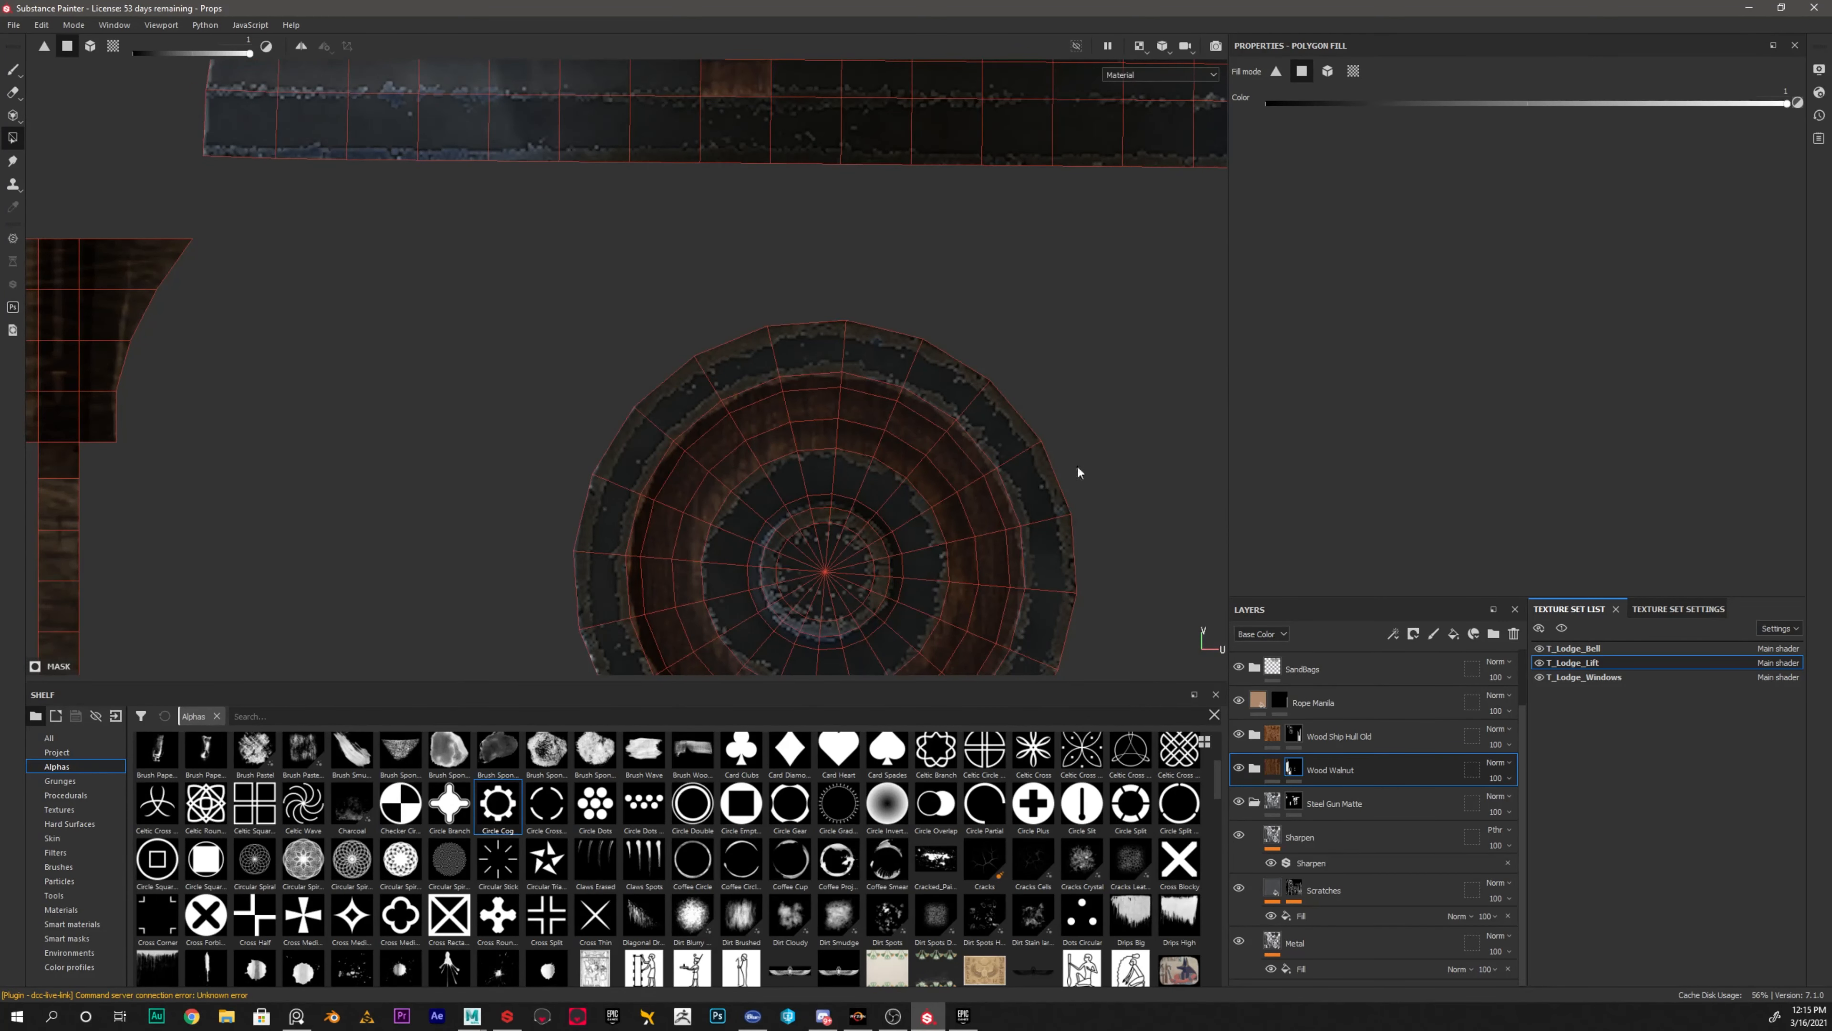
middle_drag(839, 496, 781, 299)
scroll(842, 439, down, 1)
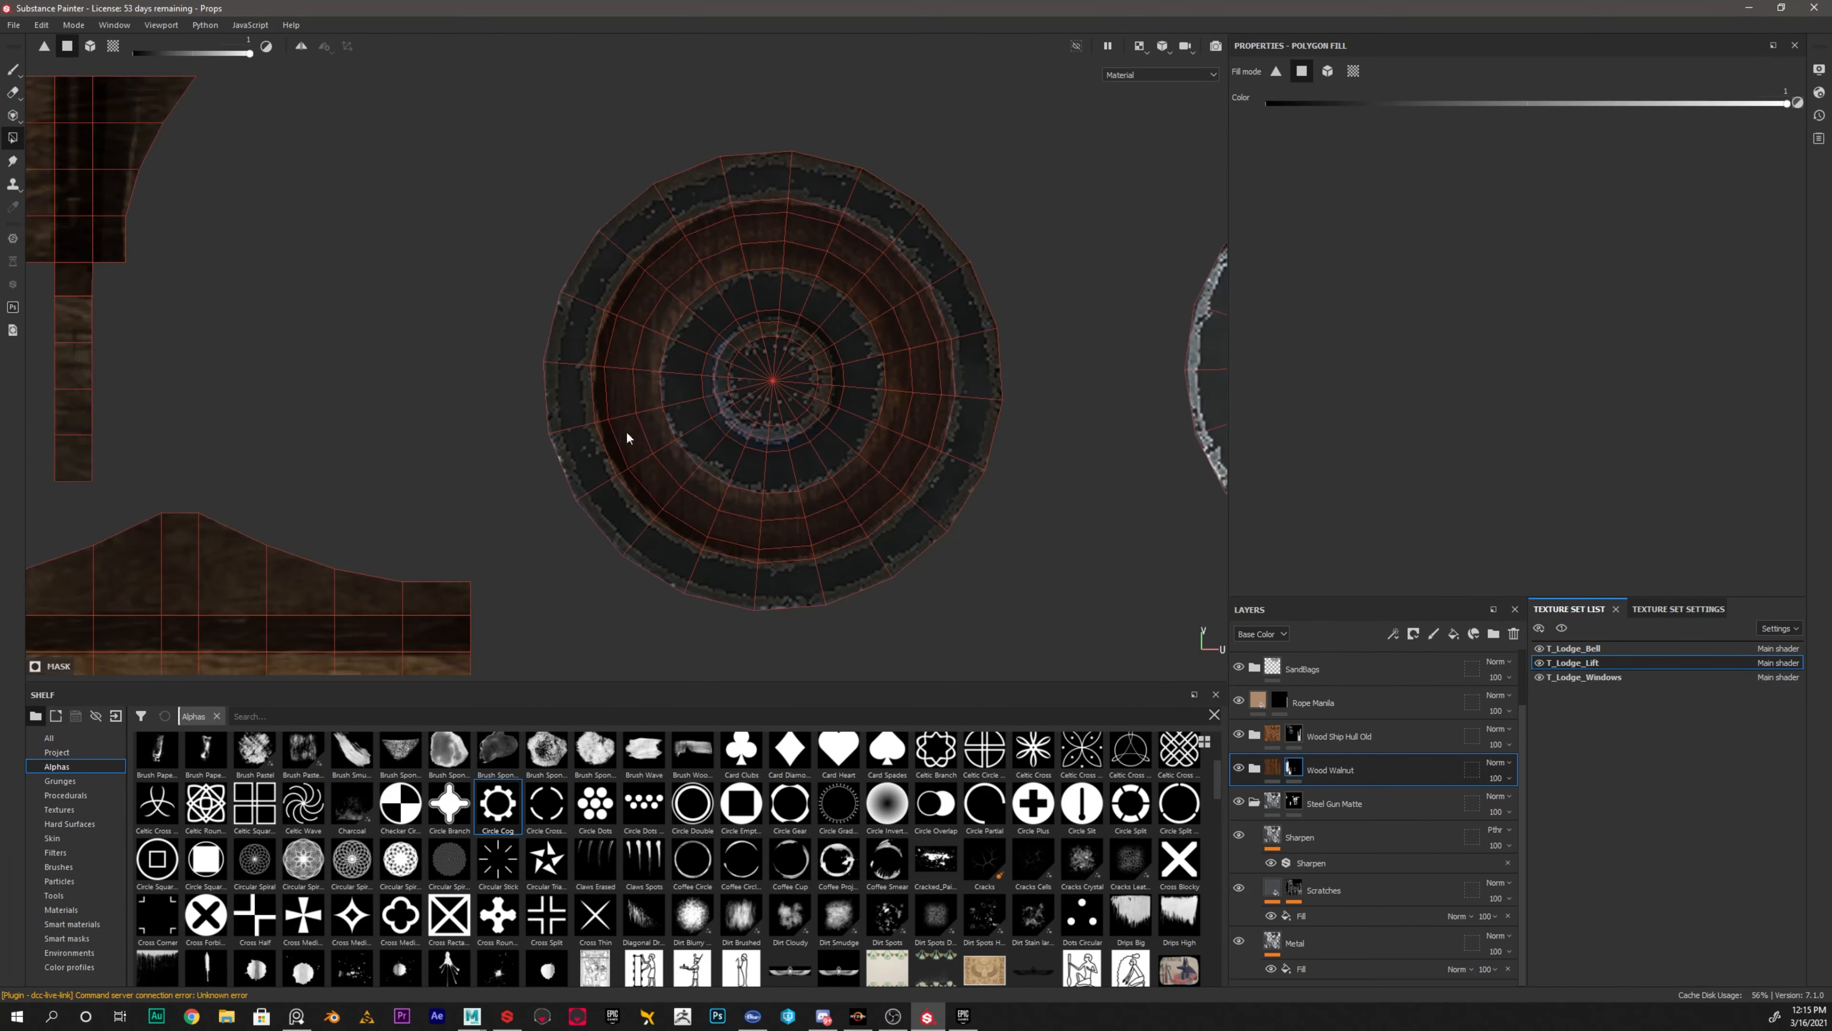
scroll(631, 306, down, 6)
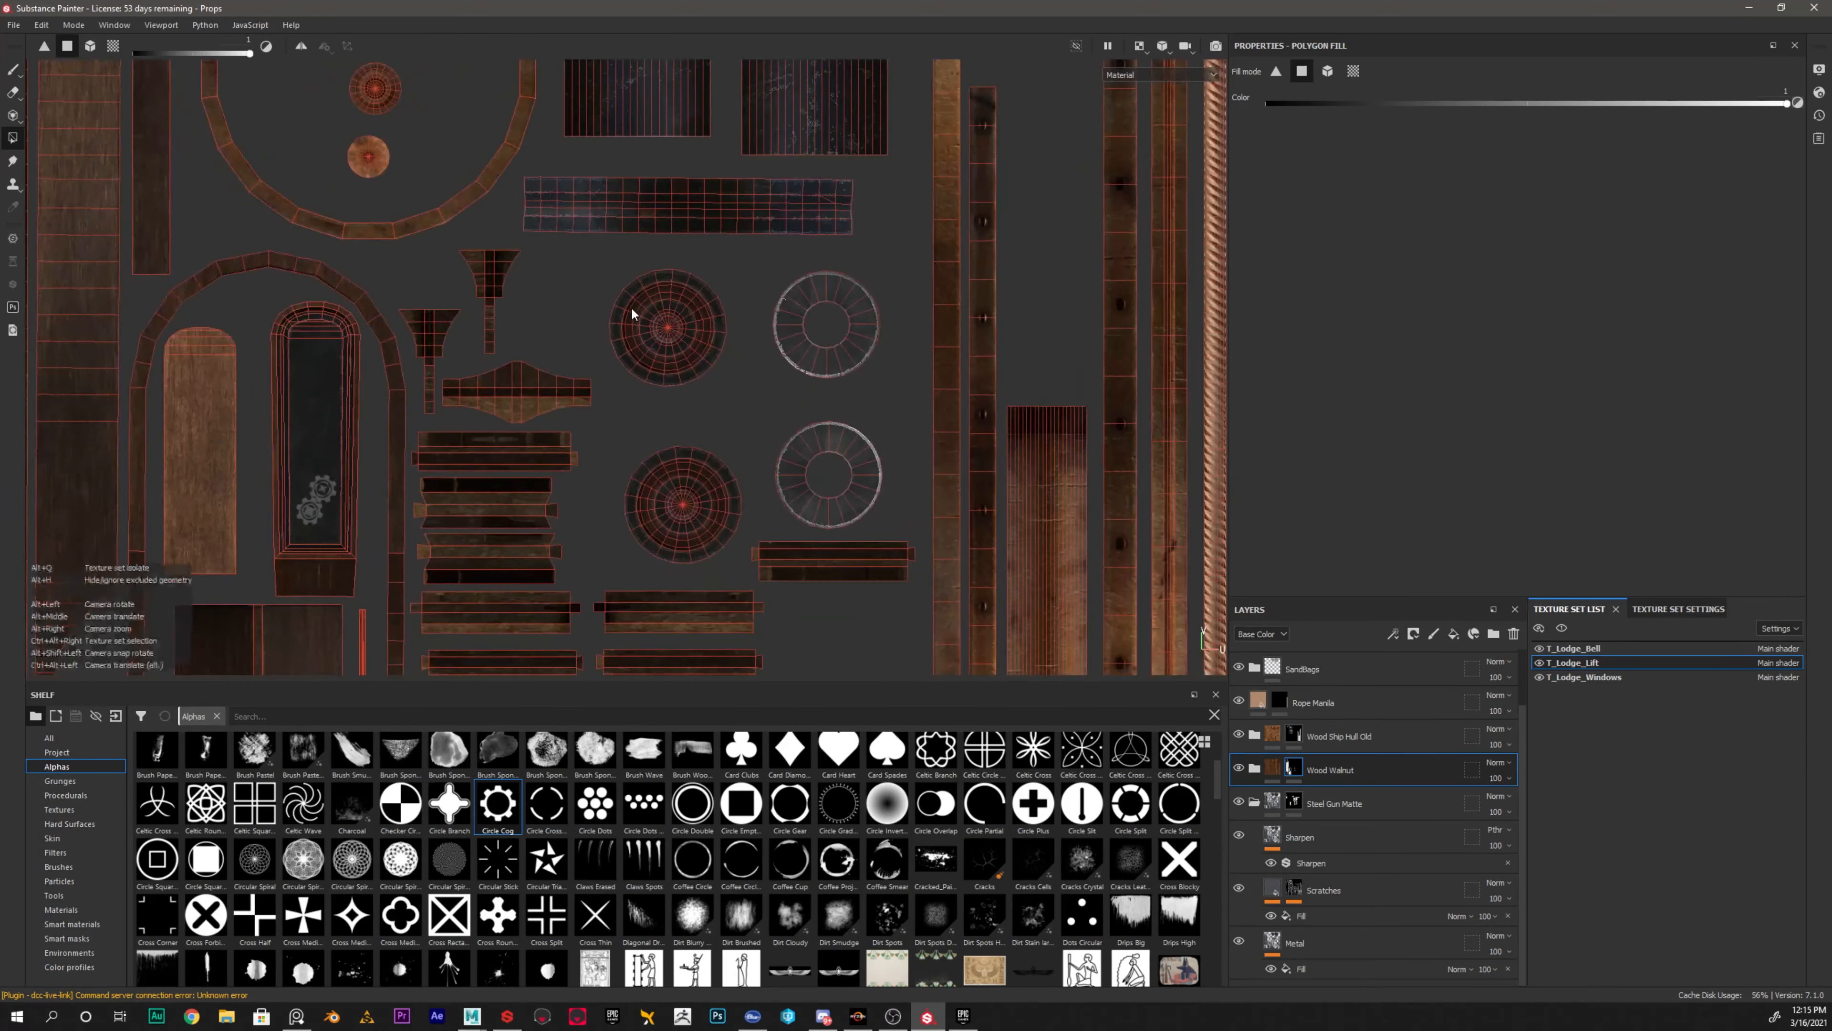
Return to the 3D view with all the lodge props in frame and activate the Paint tool
key(F2)
scroll(576, 394, down, 8)
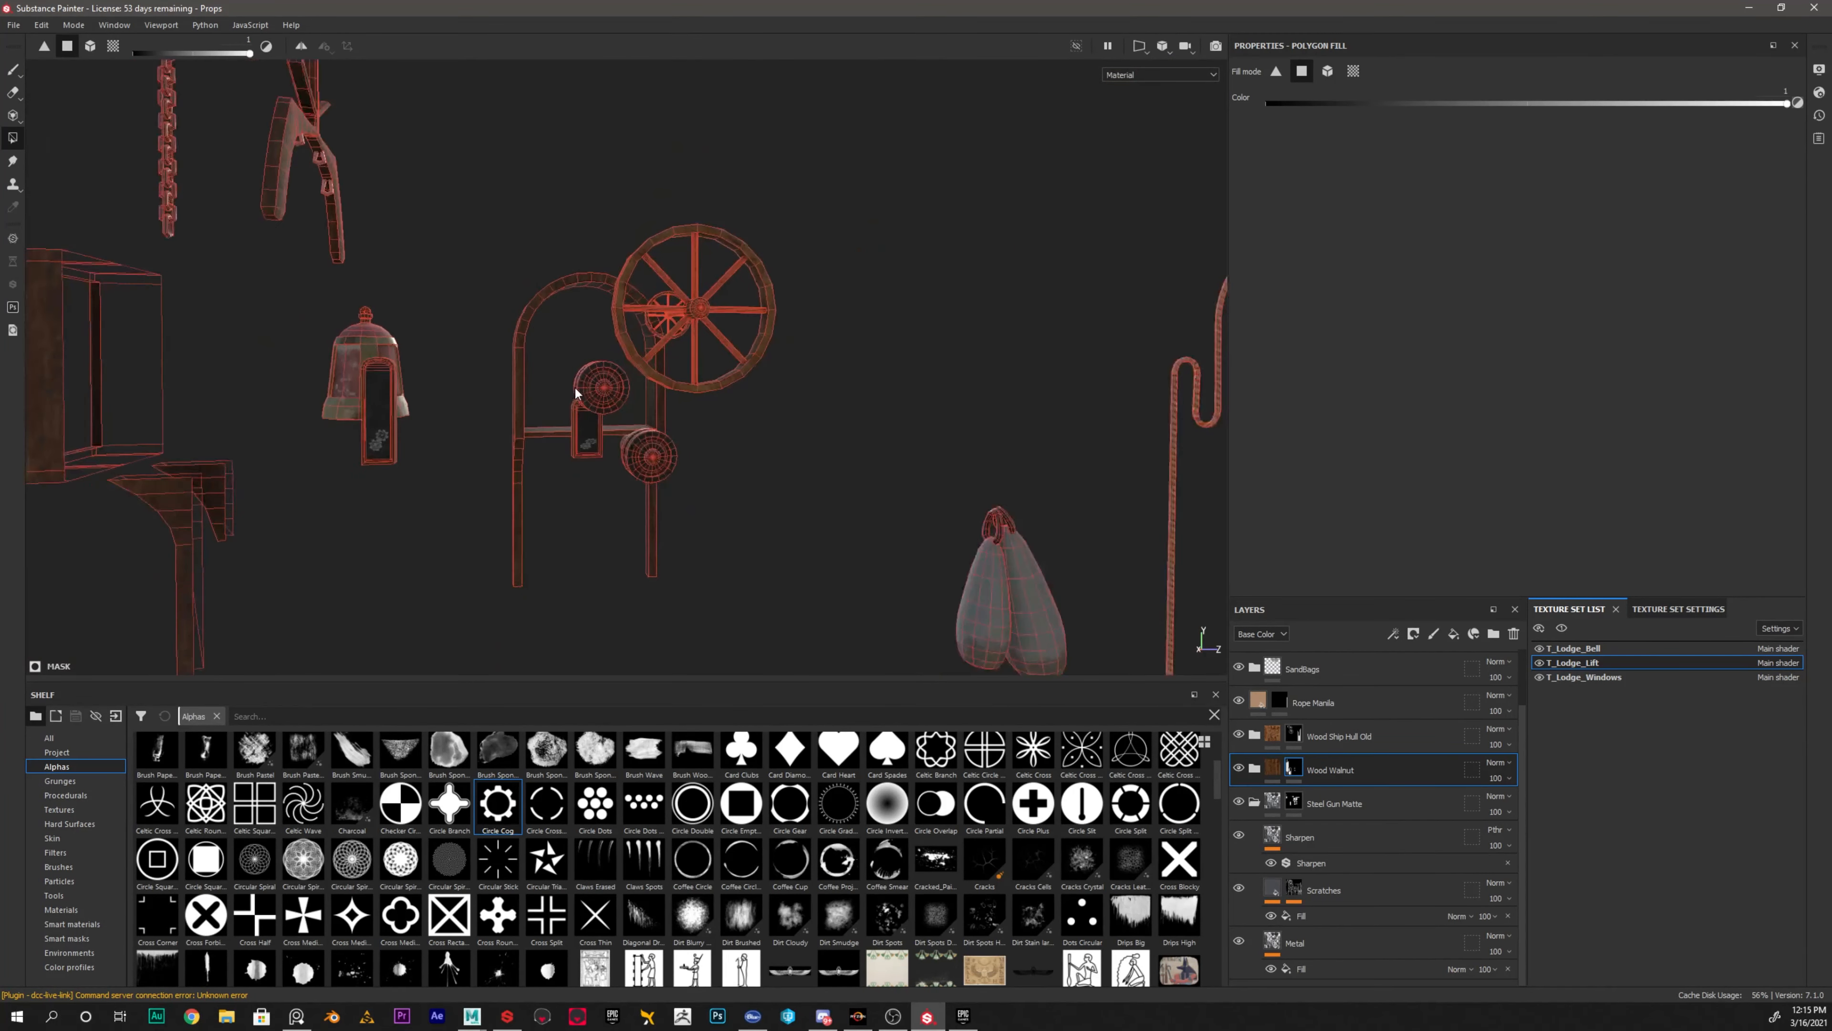
alt+drag(412, 395, 703, 311)
scroll(703, 311, down, 4)
key(1)
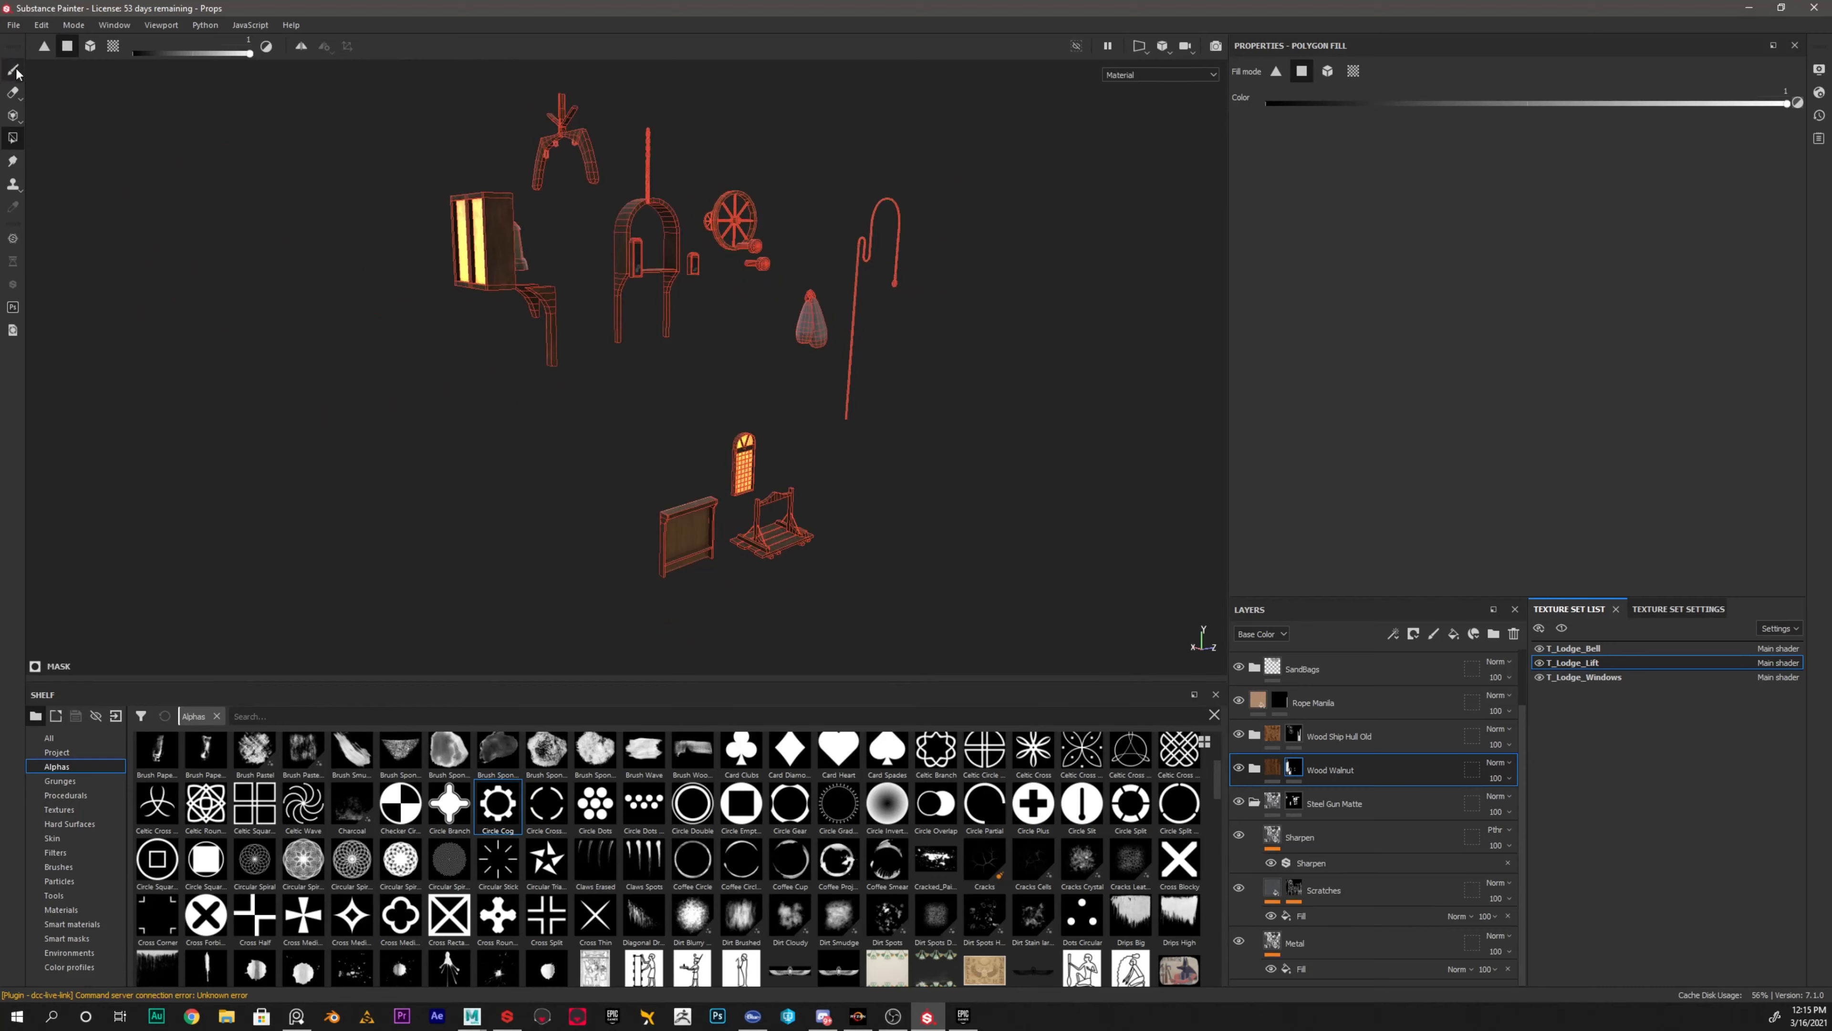
alt+middle_drag(834, 327, 763, 508)
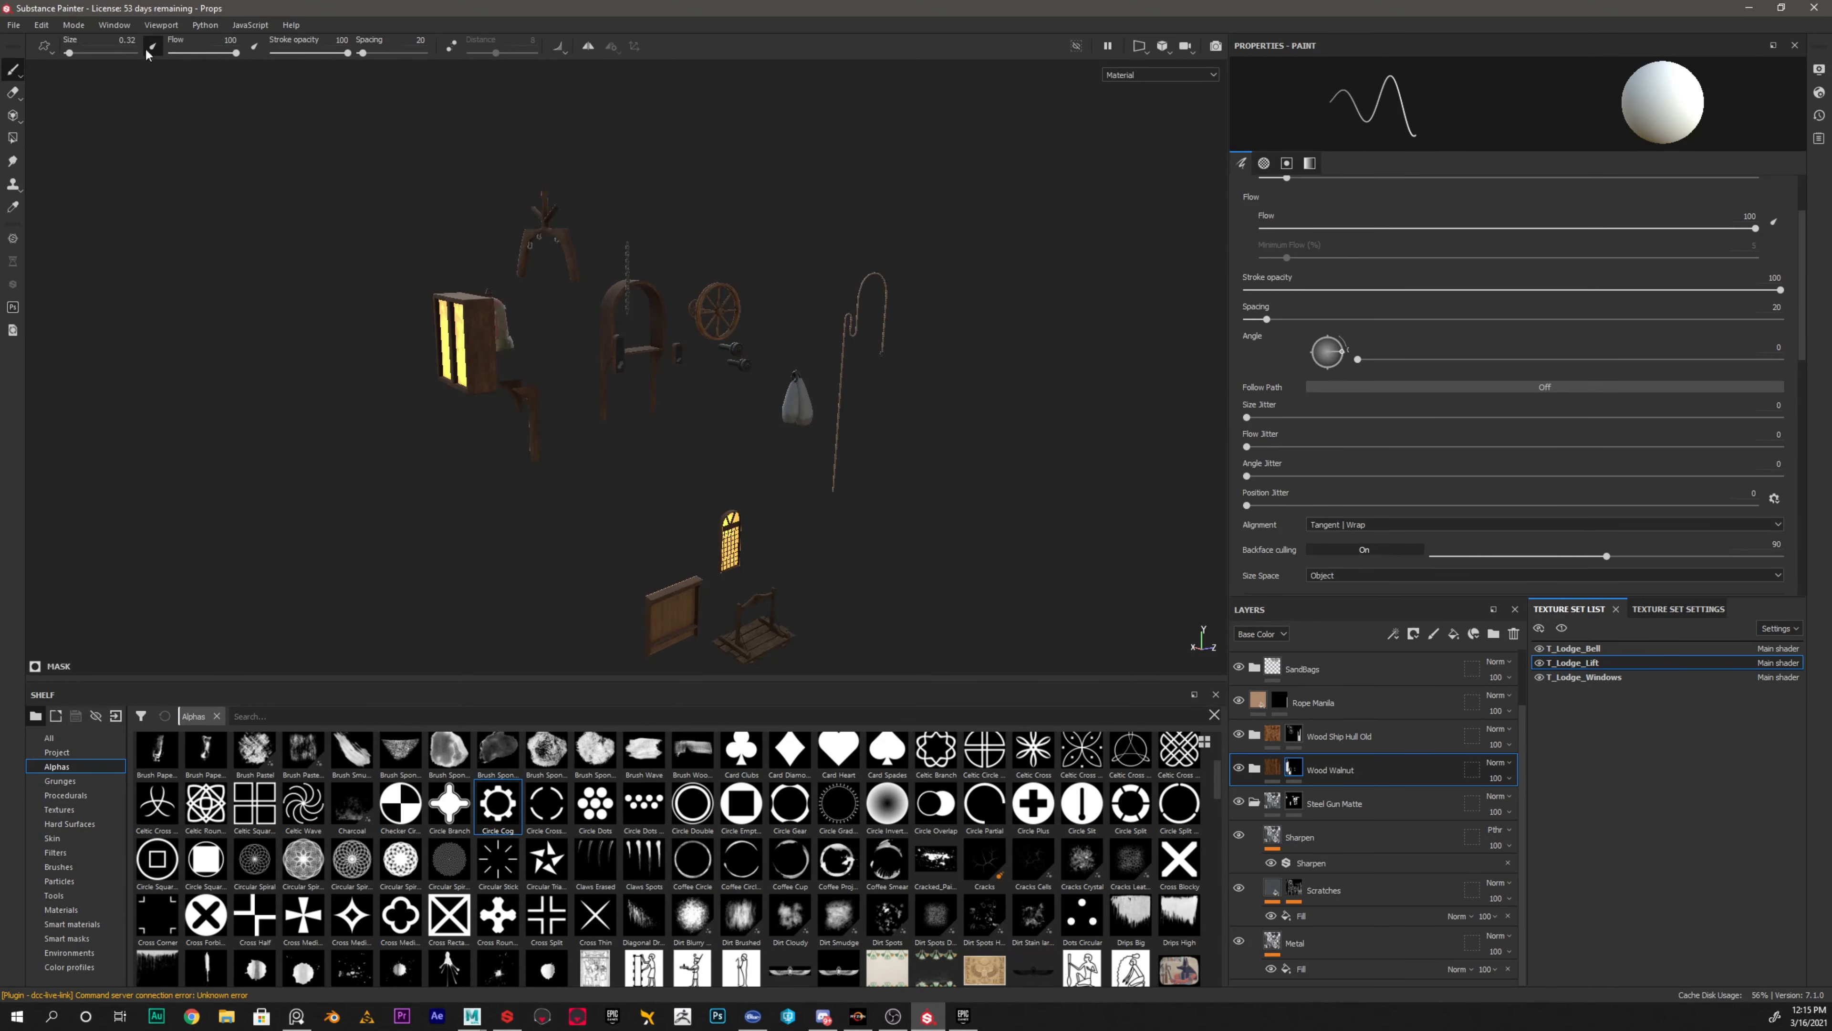
Review the global texture export settings, close them, and make T_Lodge_Windows the active texture set
click(14, 25)
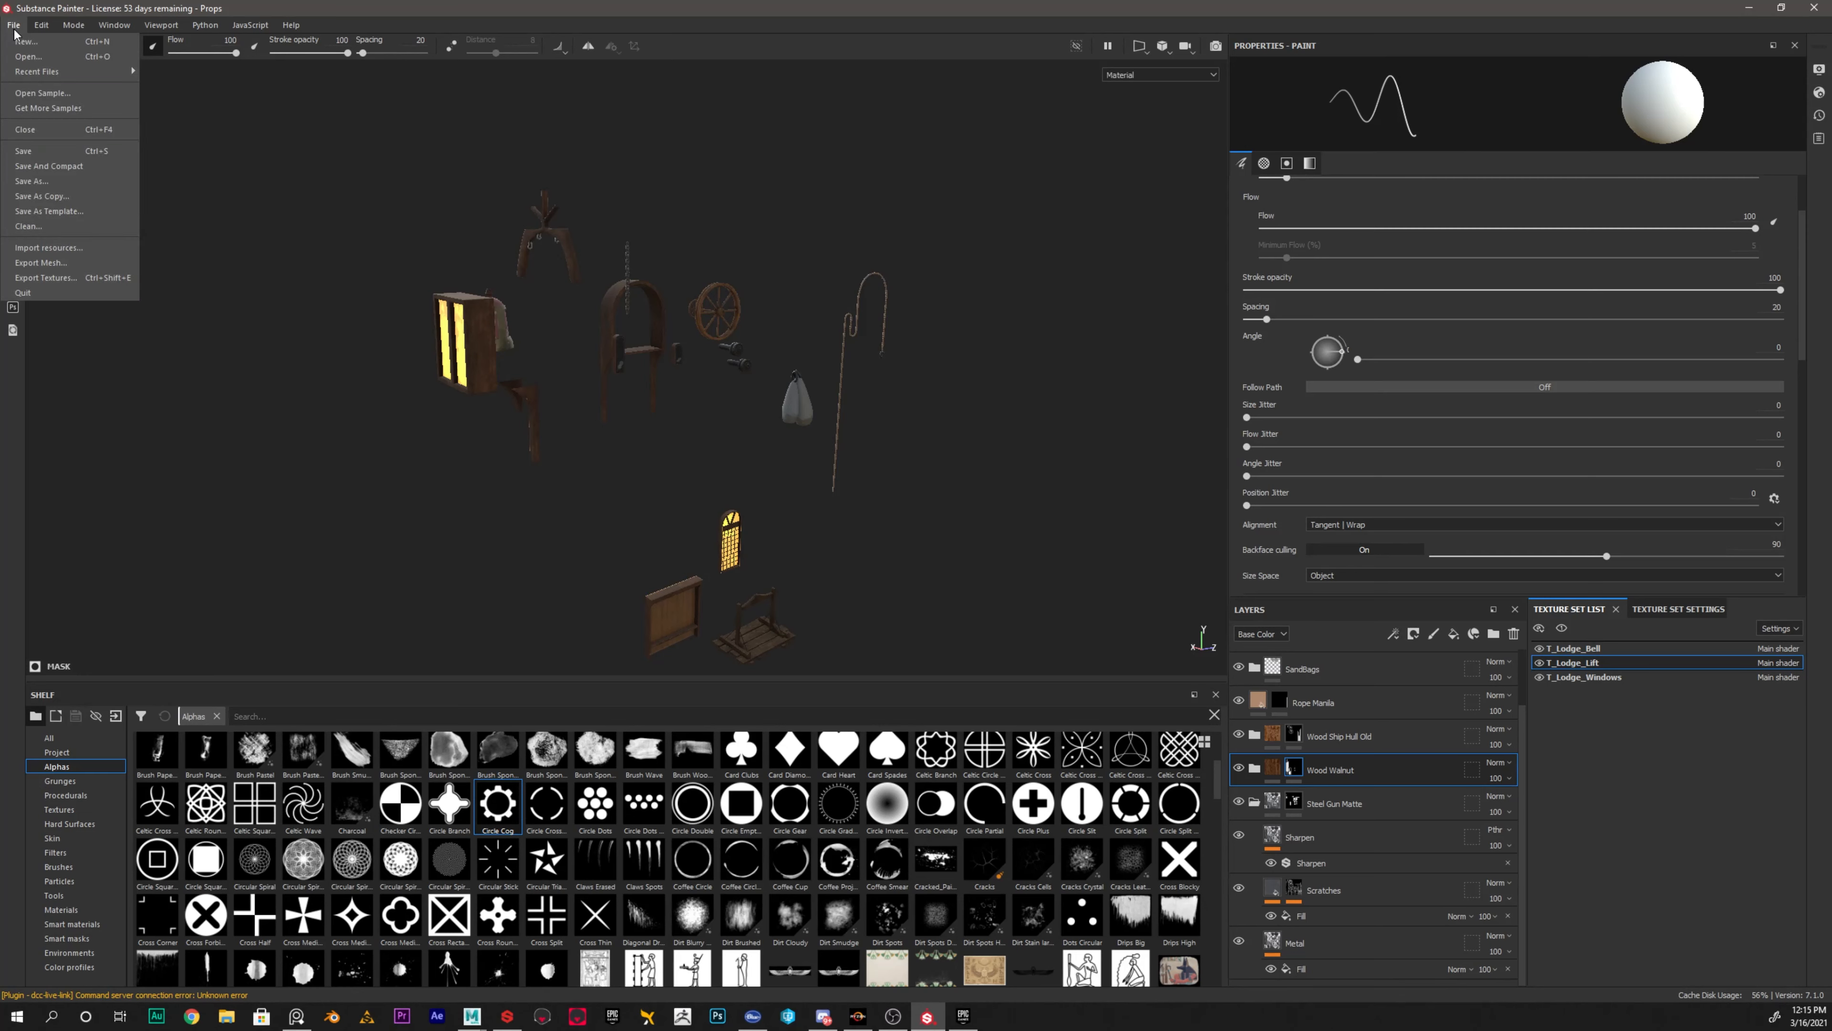
click(80, 279)
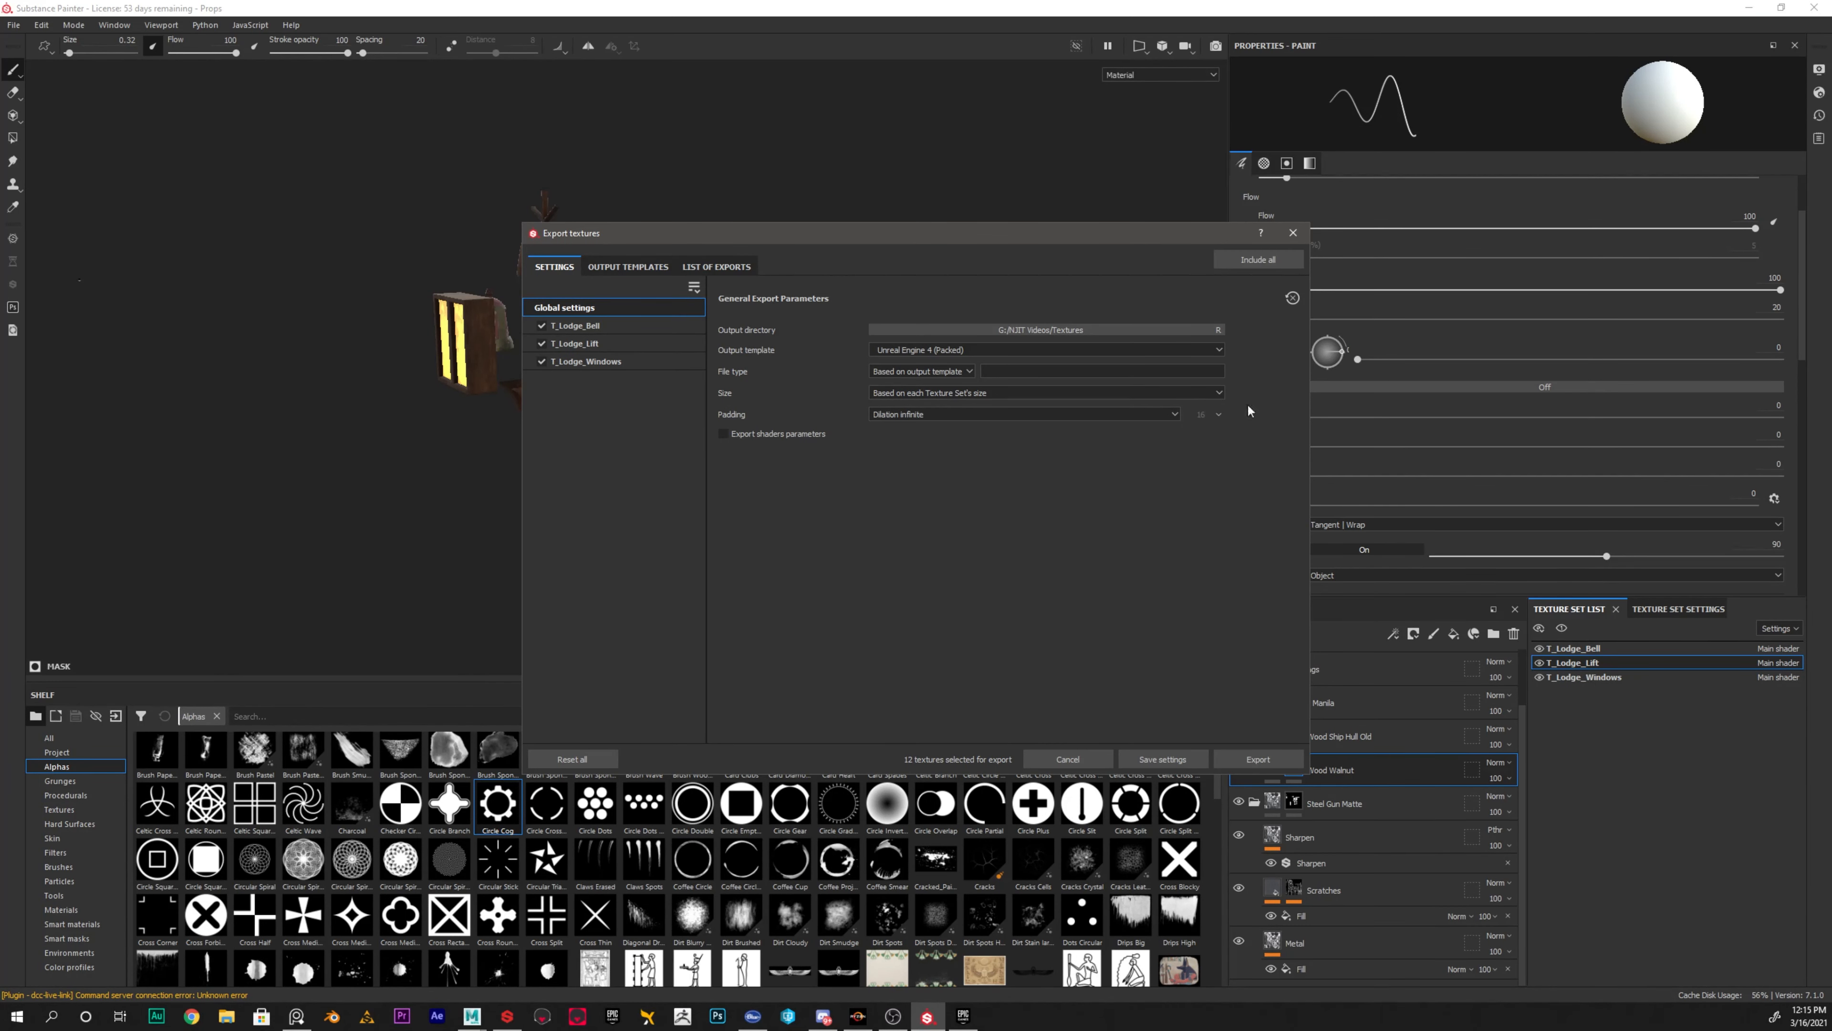
click(1293, 232)
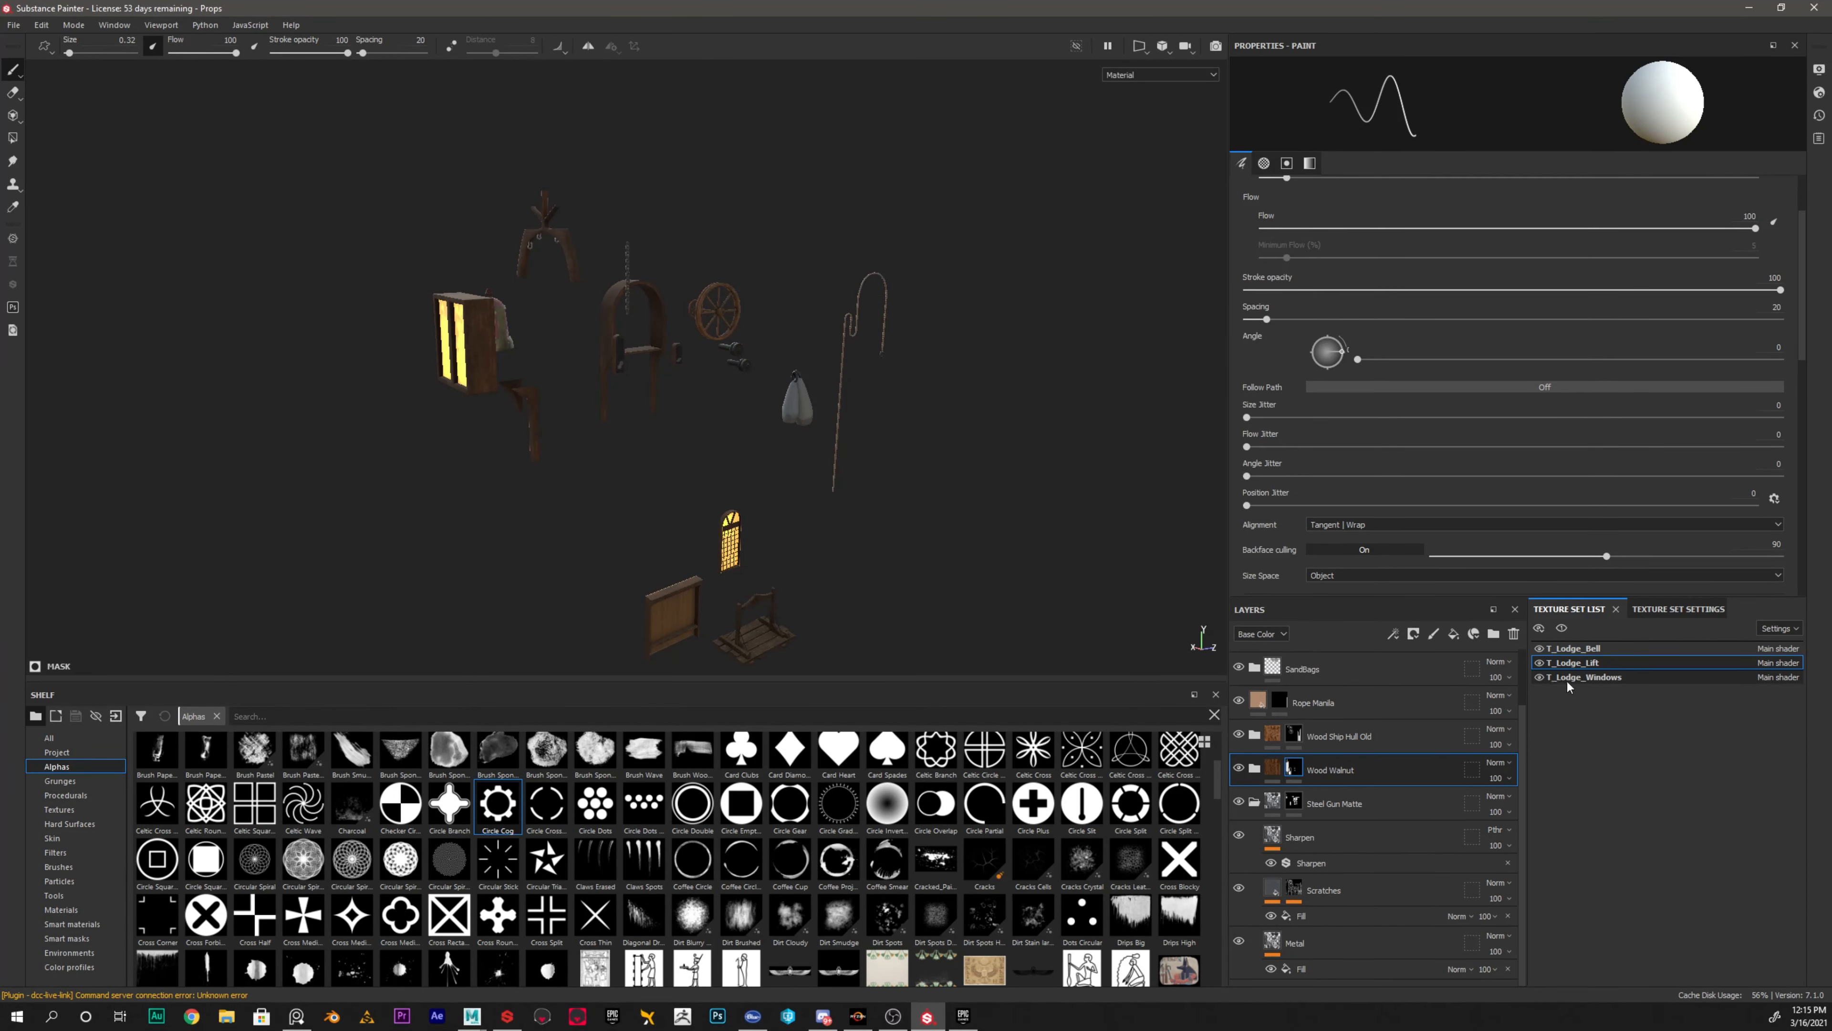
double_click(1580, 678)
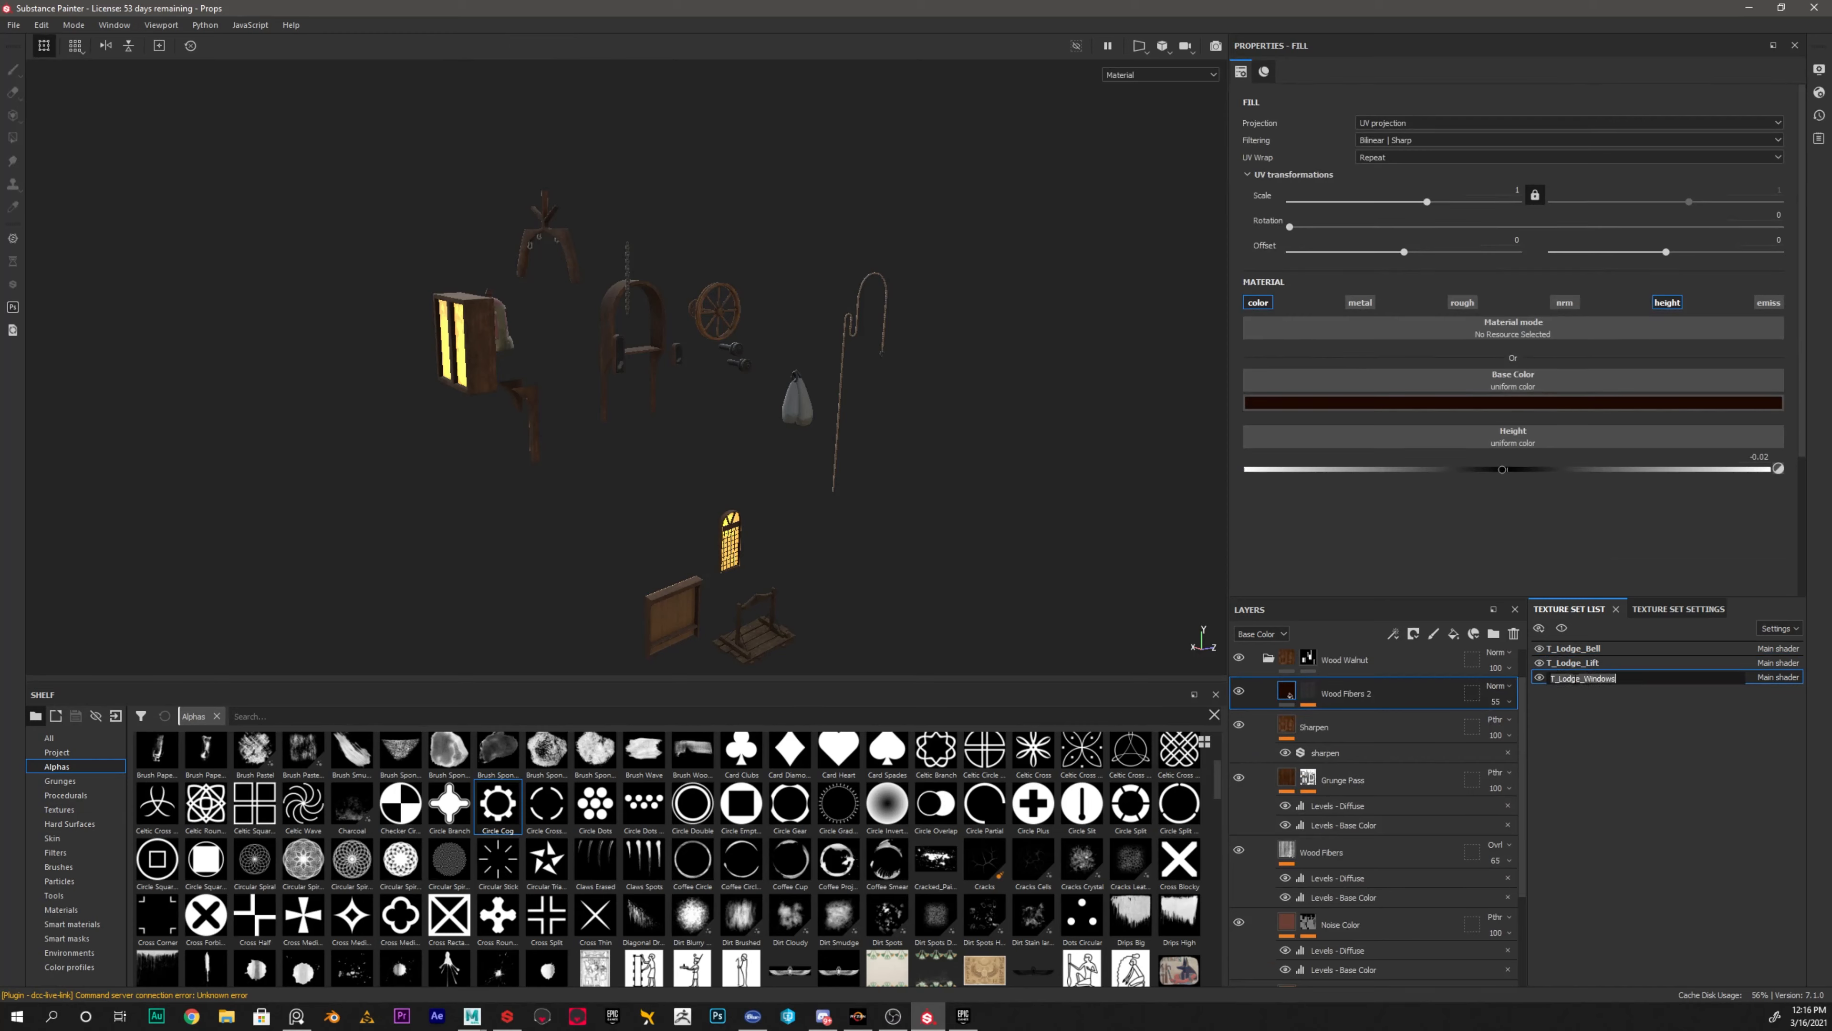
click(1639, 729)
Reopen the texture export settings and choose Unreal Engine 4 (Packed) as the output template
click(13, 24)
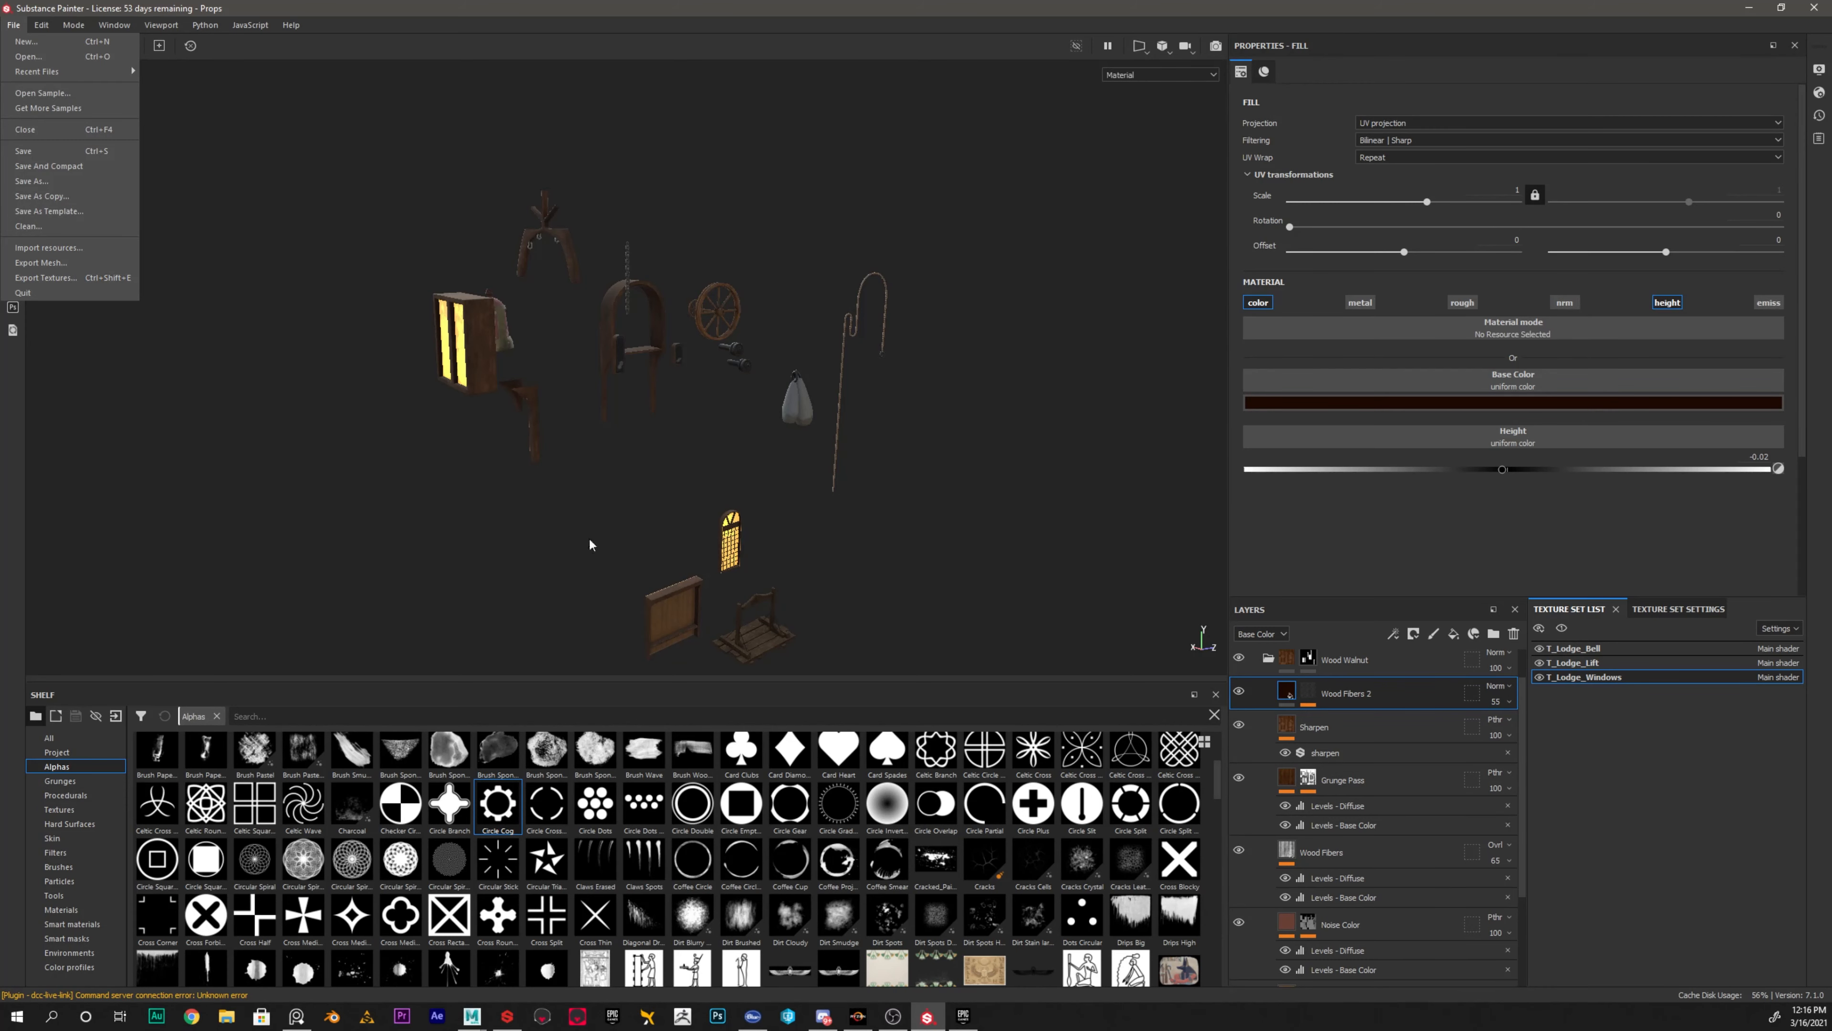
click(49, 278)
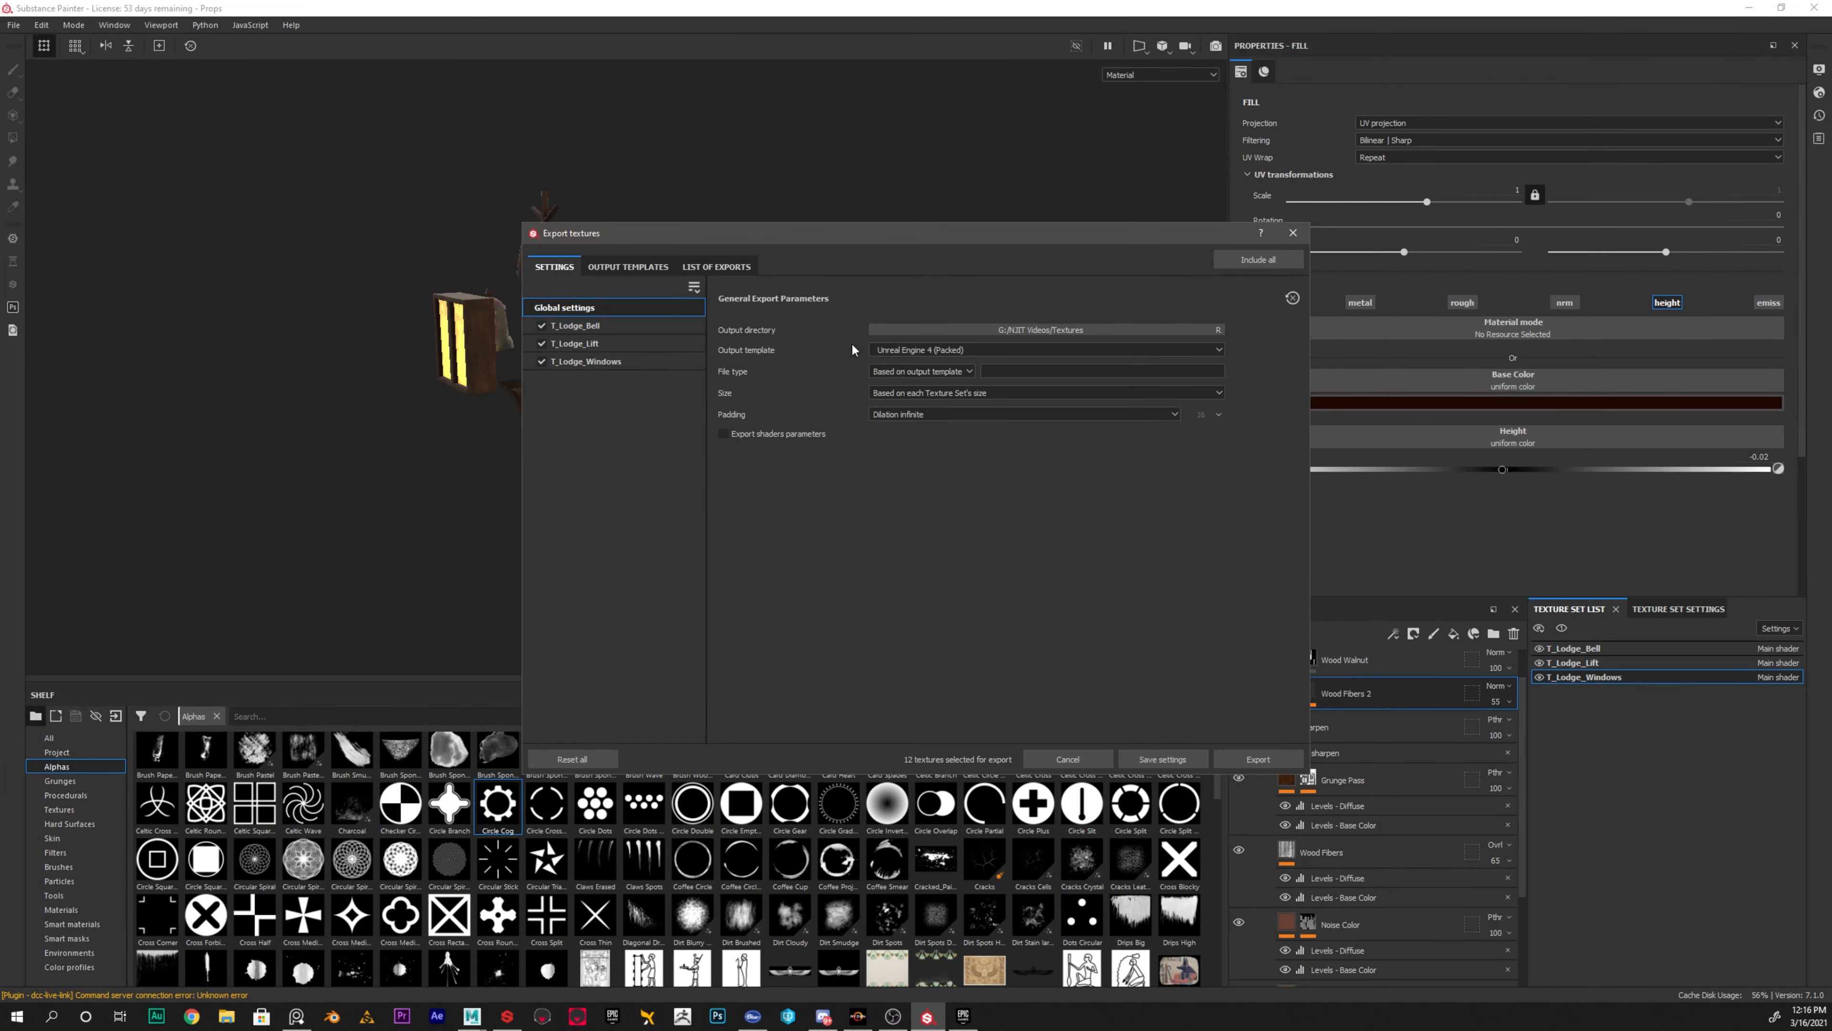
click(990, 351)
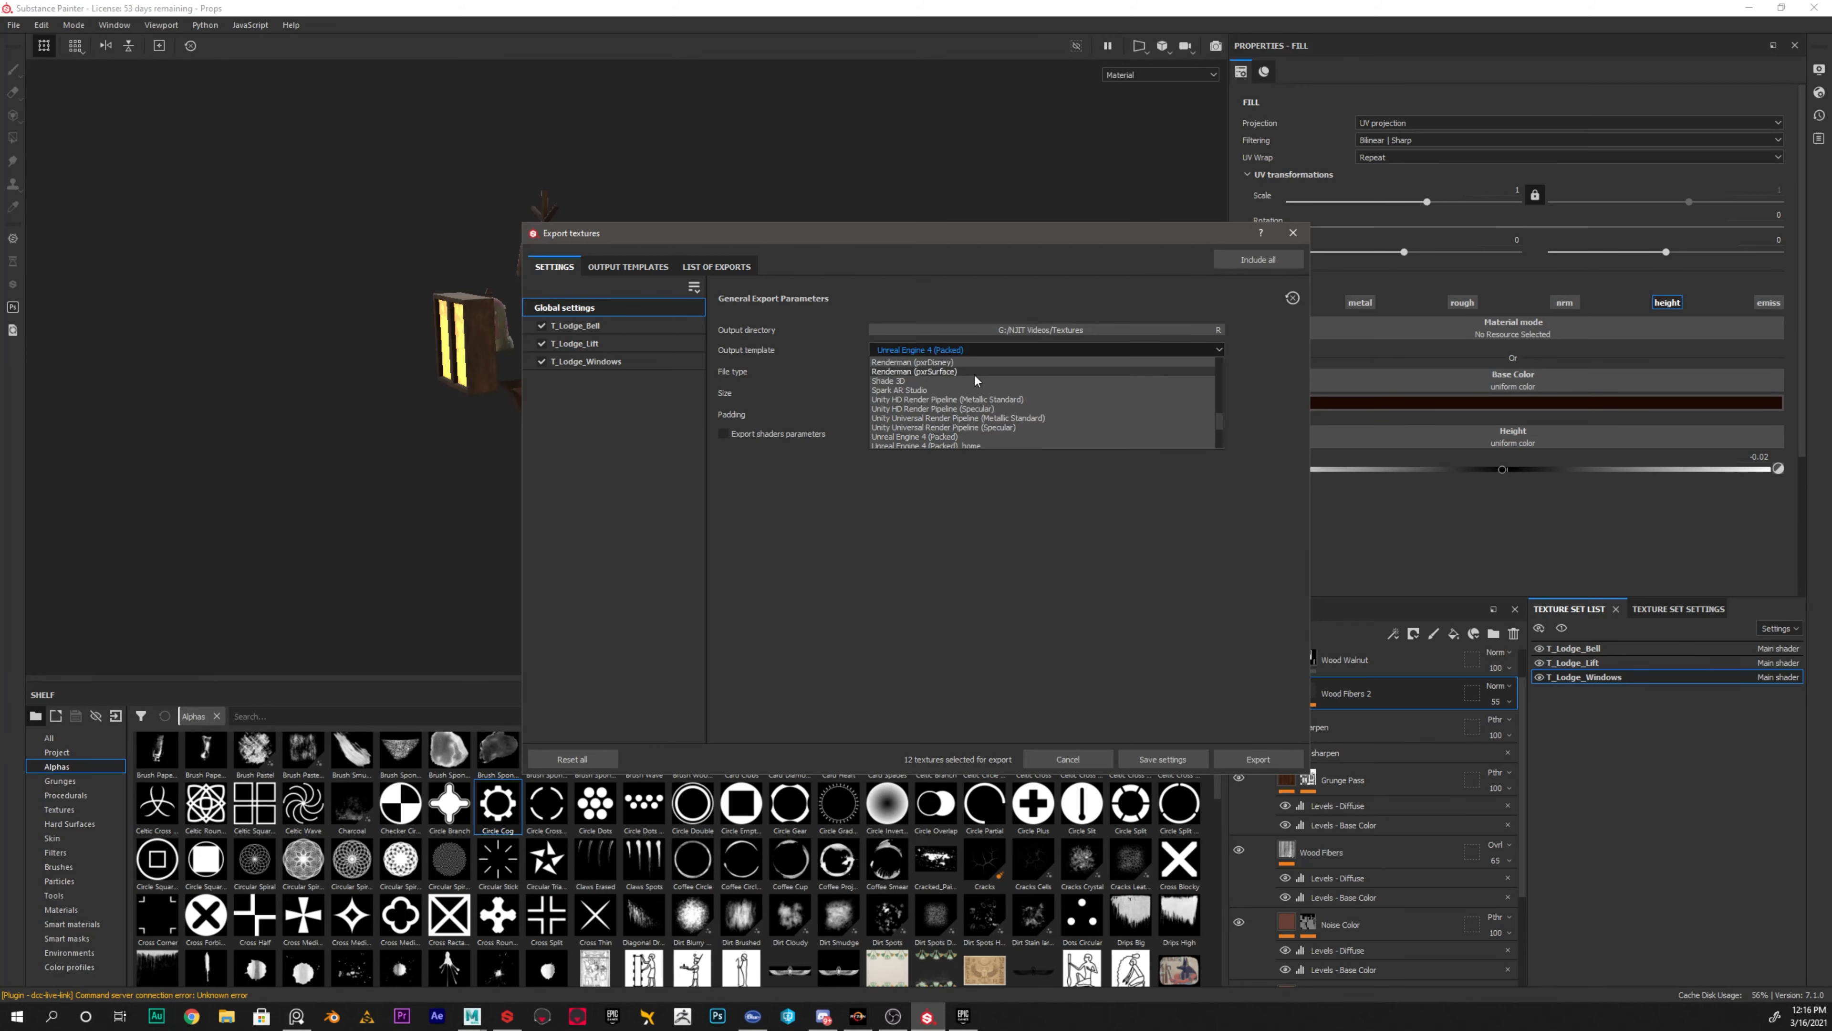
scroll(974, 390, down, 2)
scroll(972, 398, up, 1)
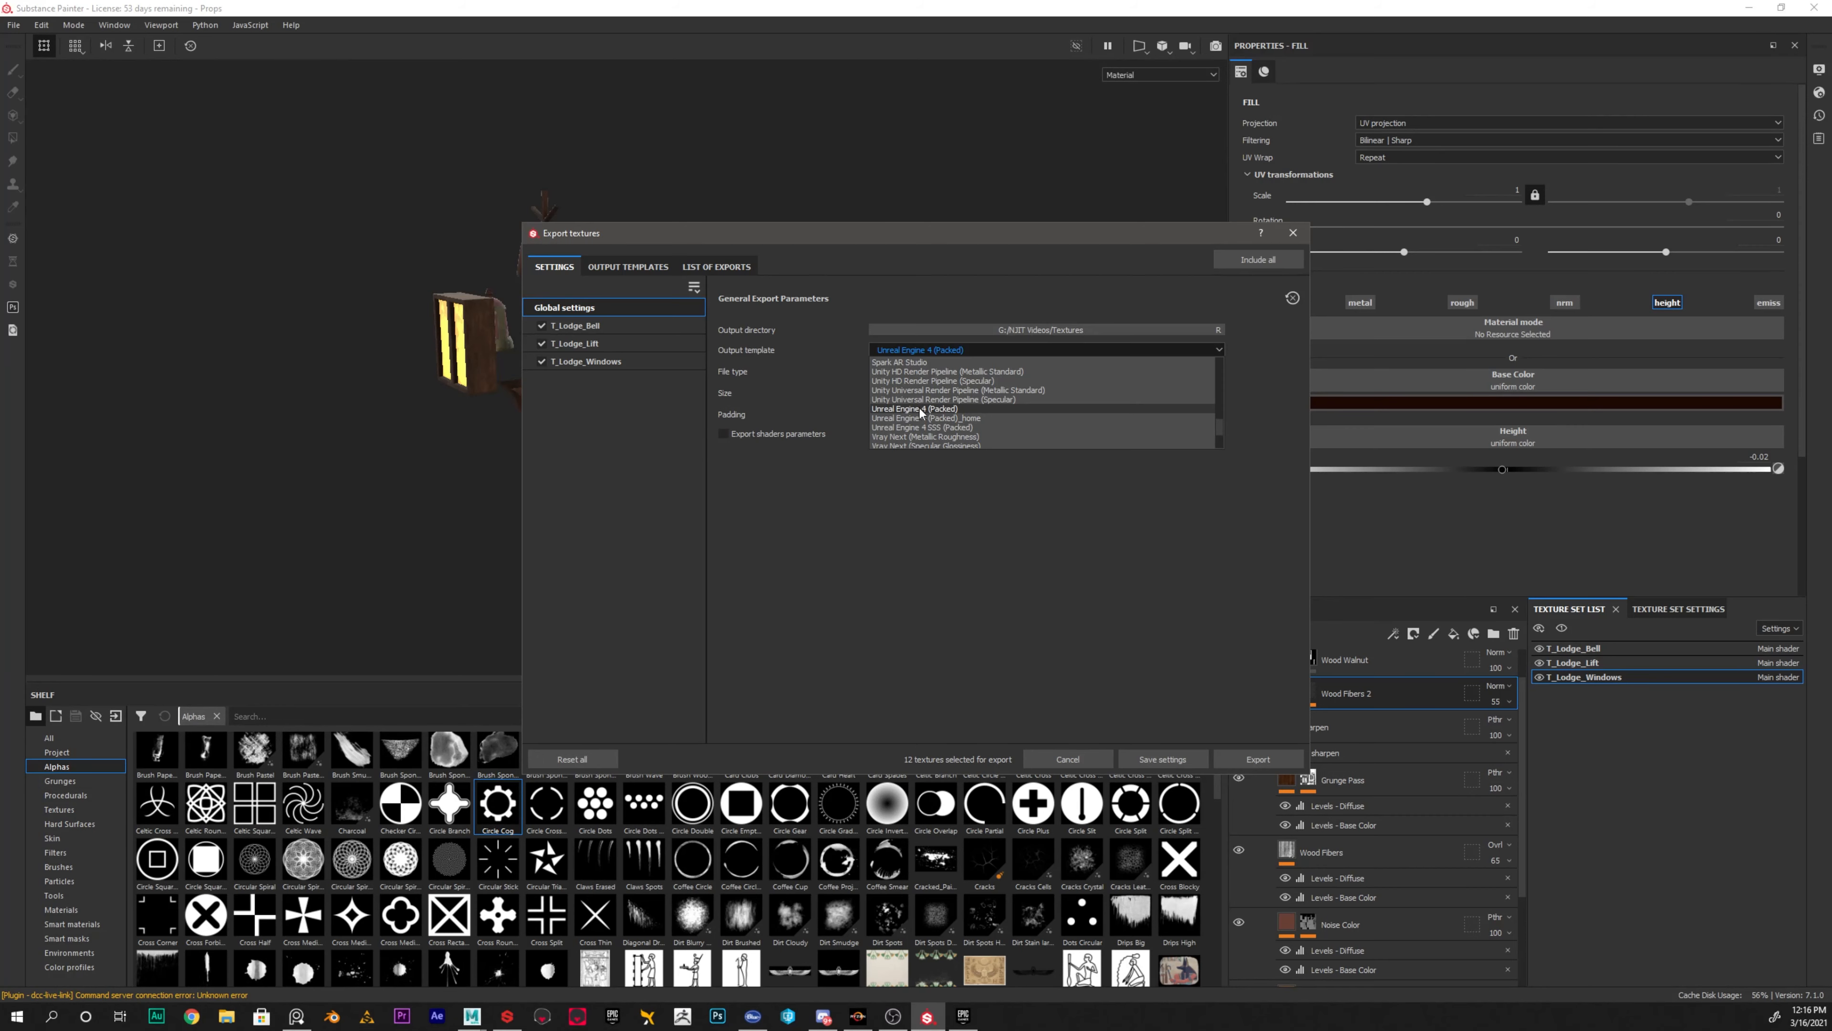
click(951, 409)
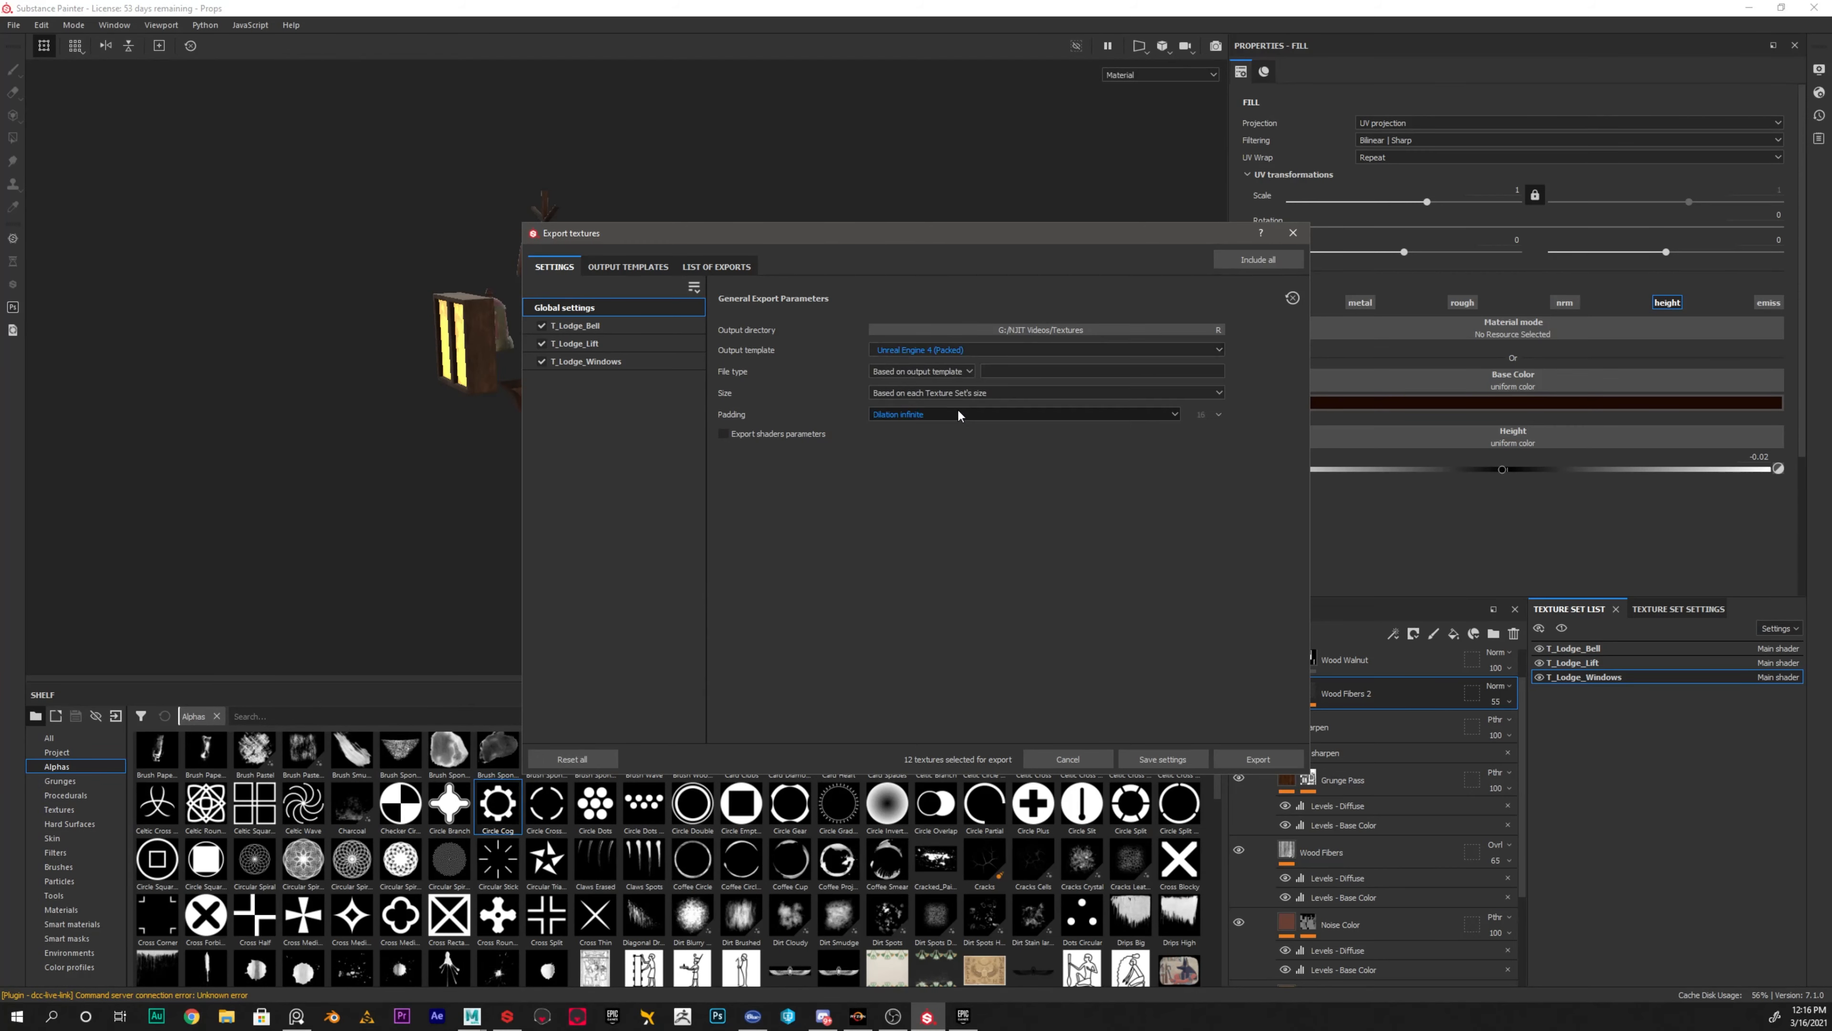
click(993, 349)
click(993, 346)
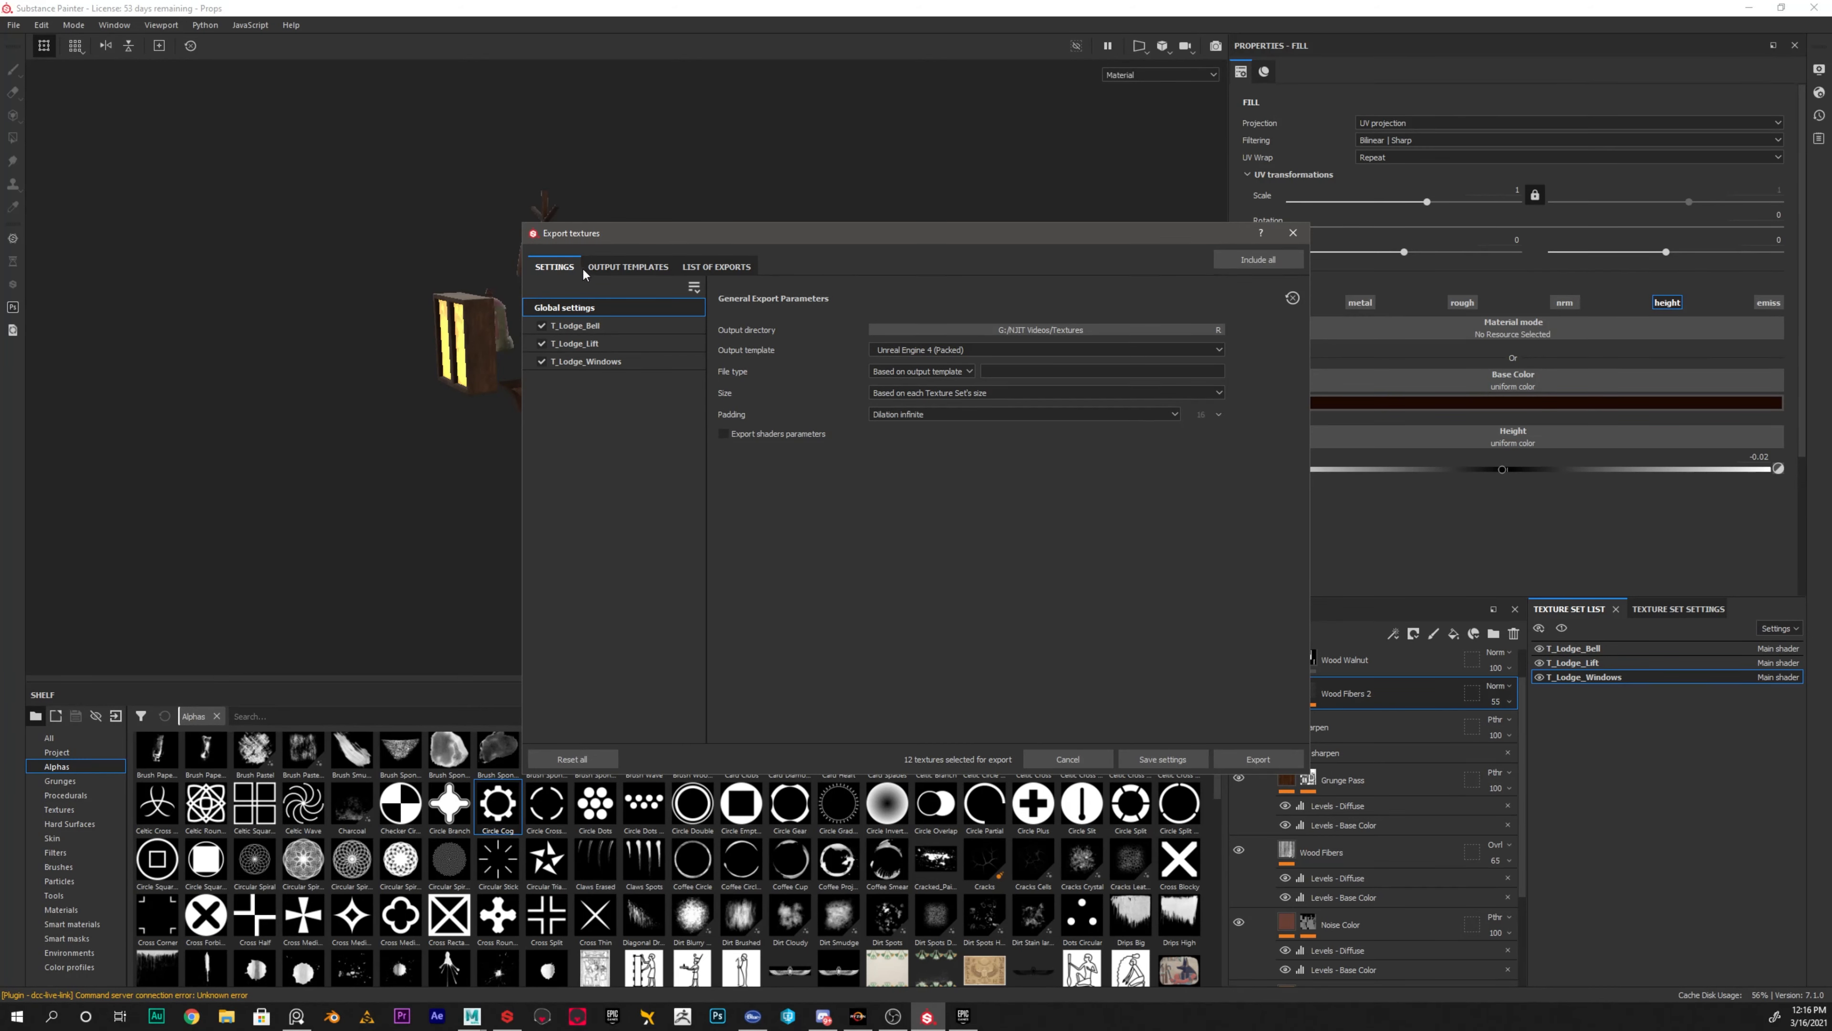
Open the output map definitions of the Unreal Engine 4 (Packed) preset in the export templates
click(650, 268)
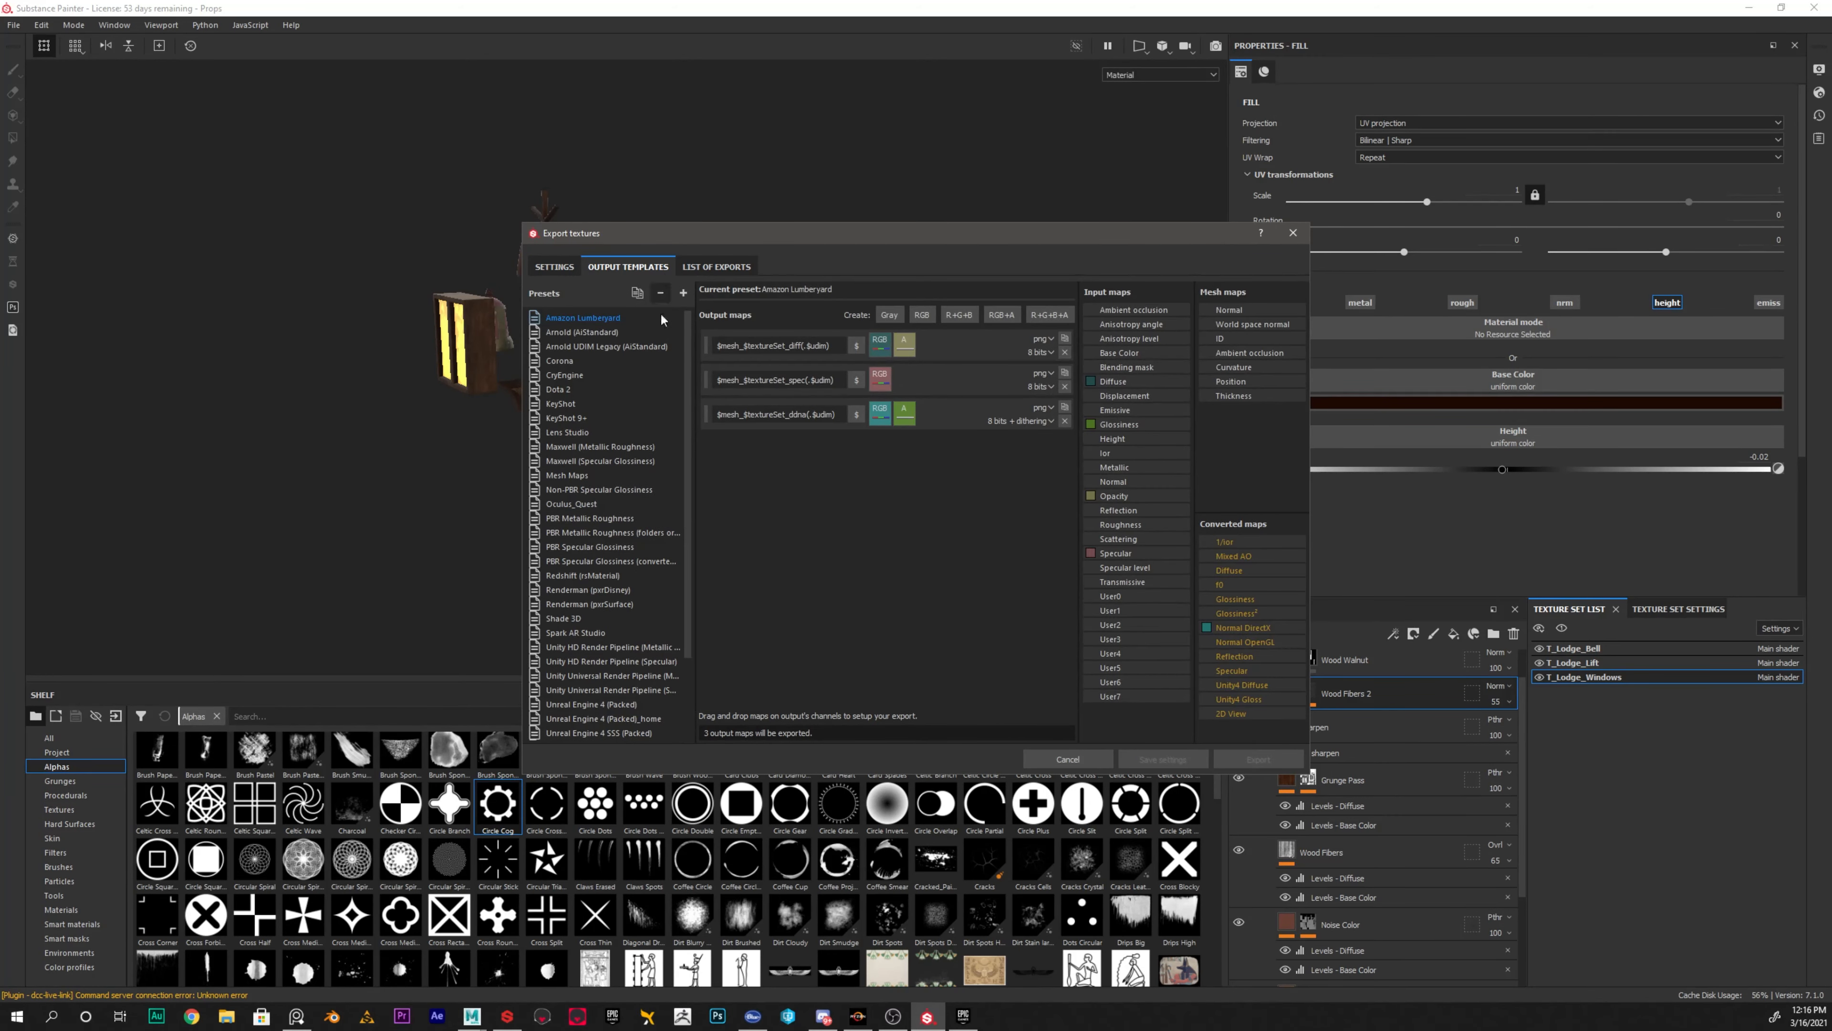
scroll(626, 601, down, 2)
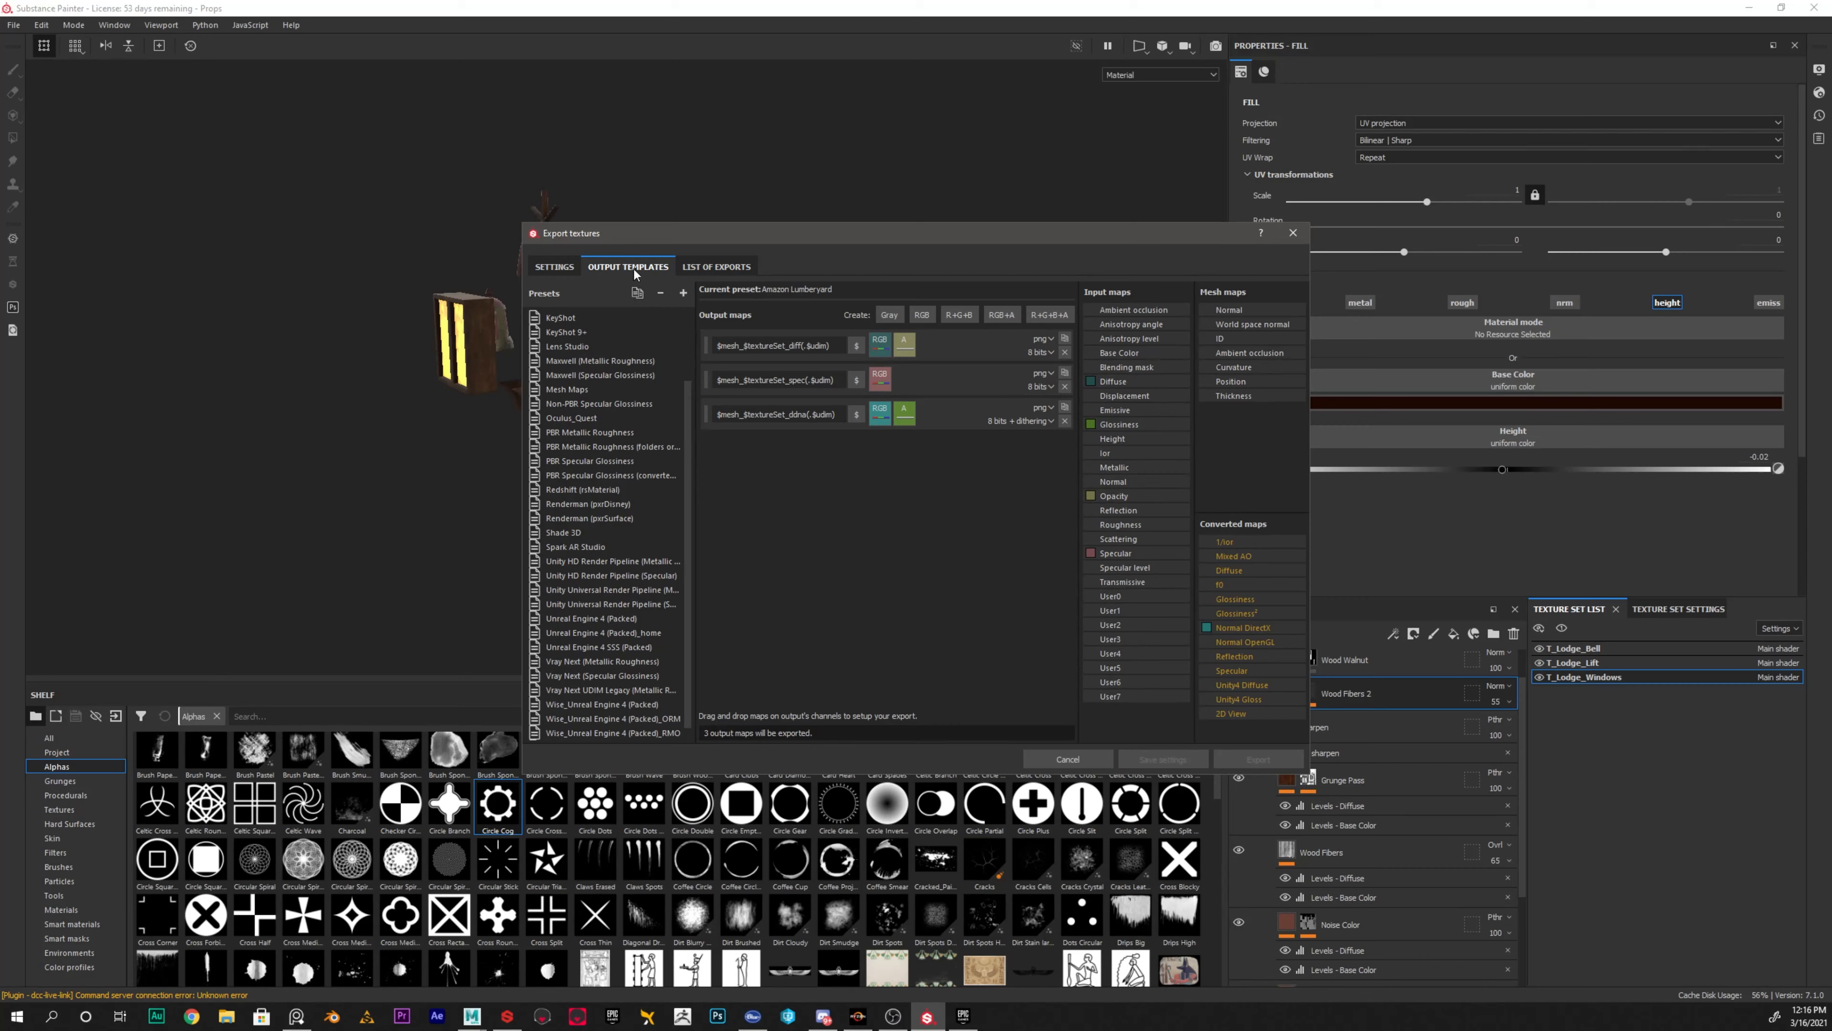
click(609, 620)
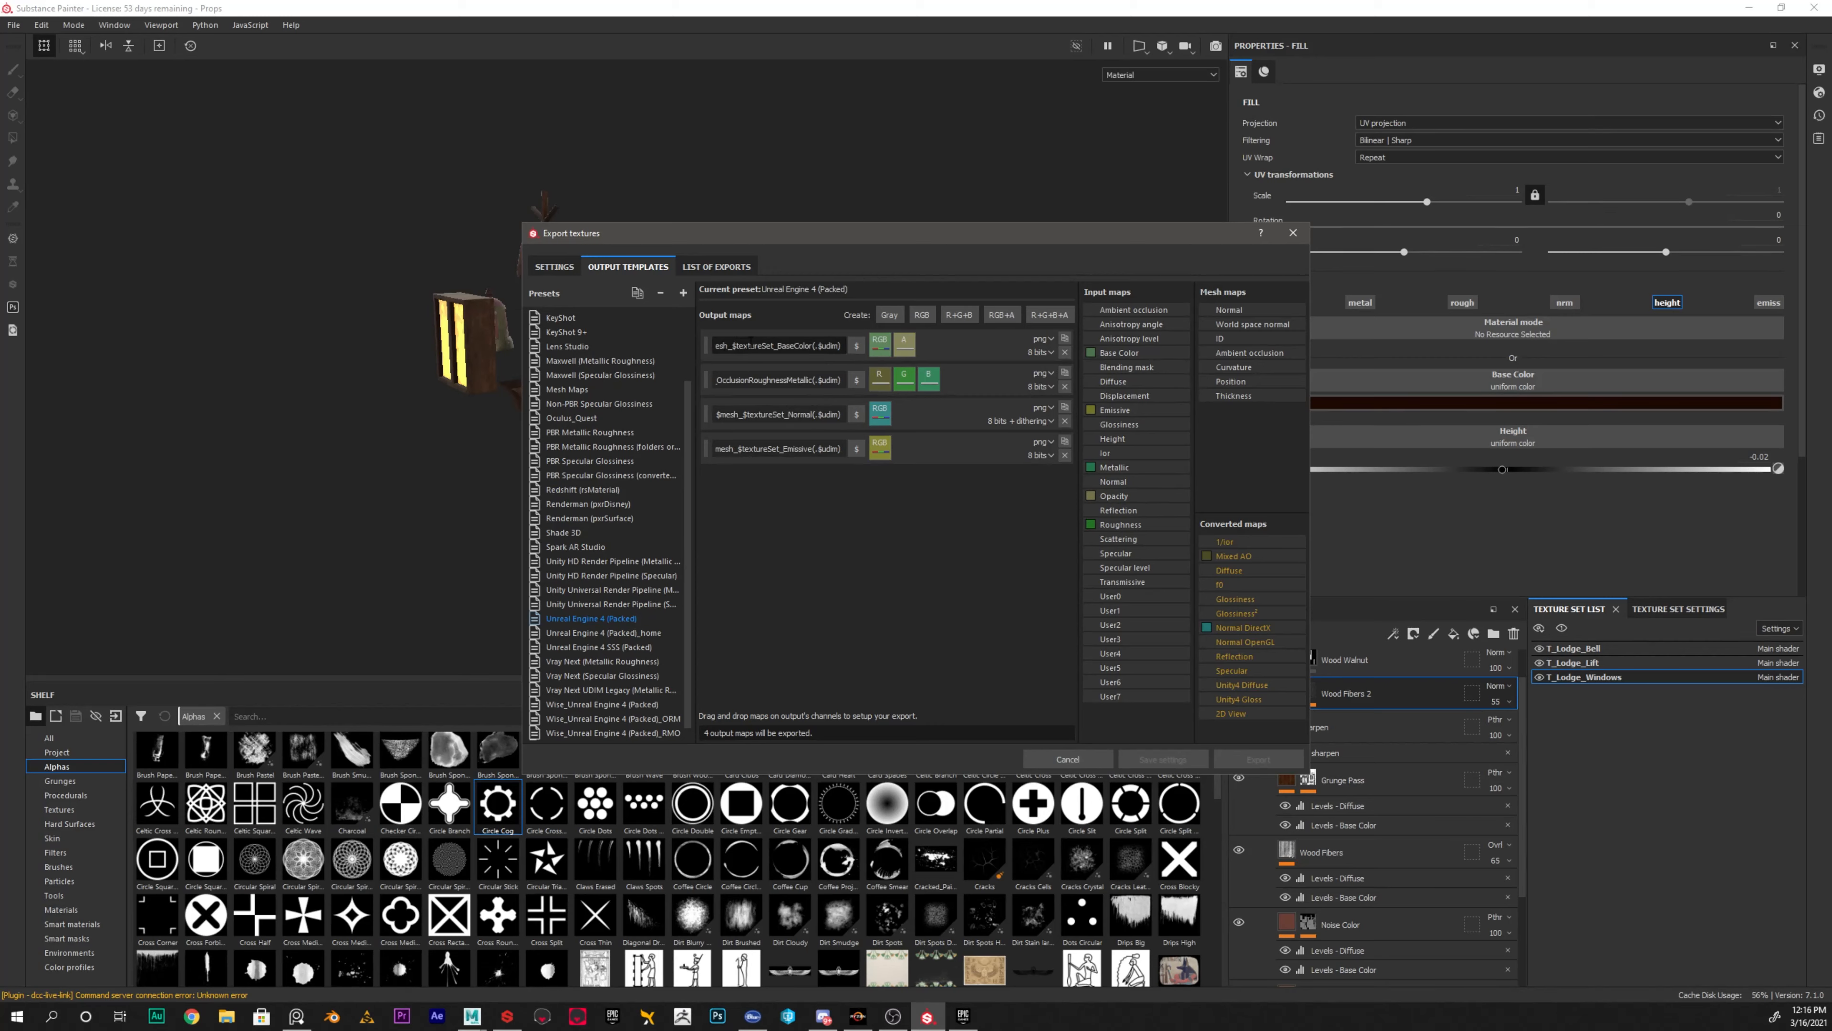
Remove the $mesh_ prefix from the BaseColor, OcclusionRoughnessMetallic and Normal output map names
drag(775, 341, 666, 340)
click(778, 345)
drag(745, 349, 671, 354)
key(ctrl+x)
click(716, 380)
key(ctrl+v)
drag(744, 382, 663, 425)
key(BackSpace)
click(750, 416)
key(BackSpace)
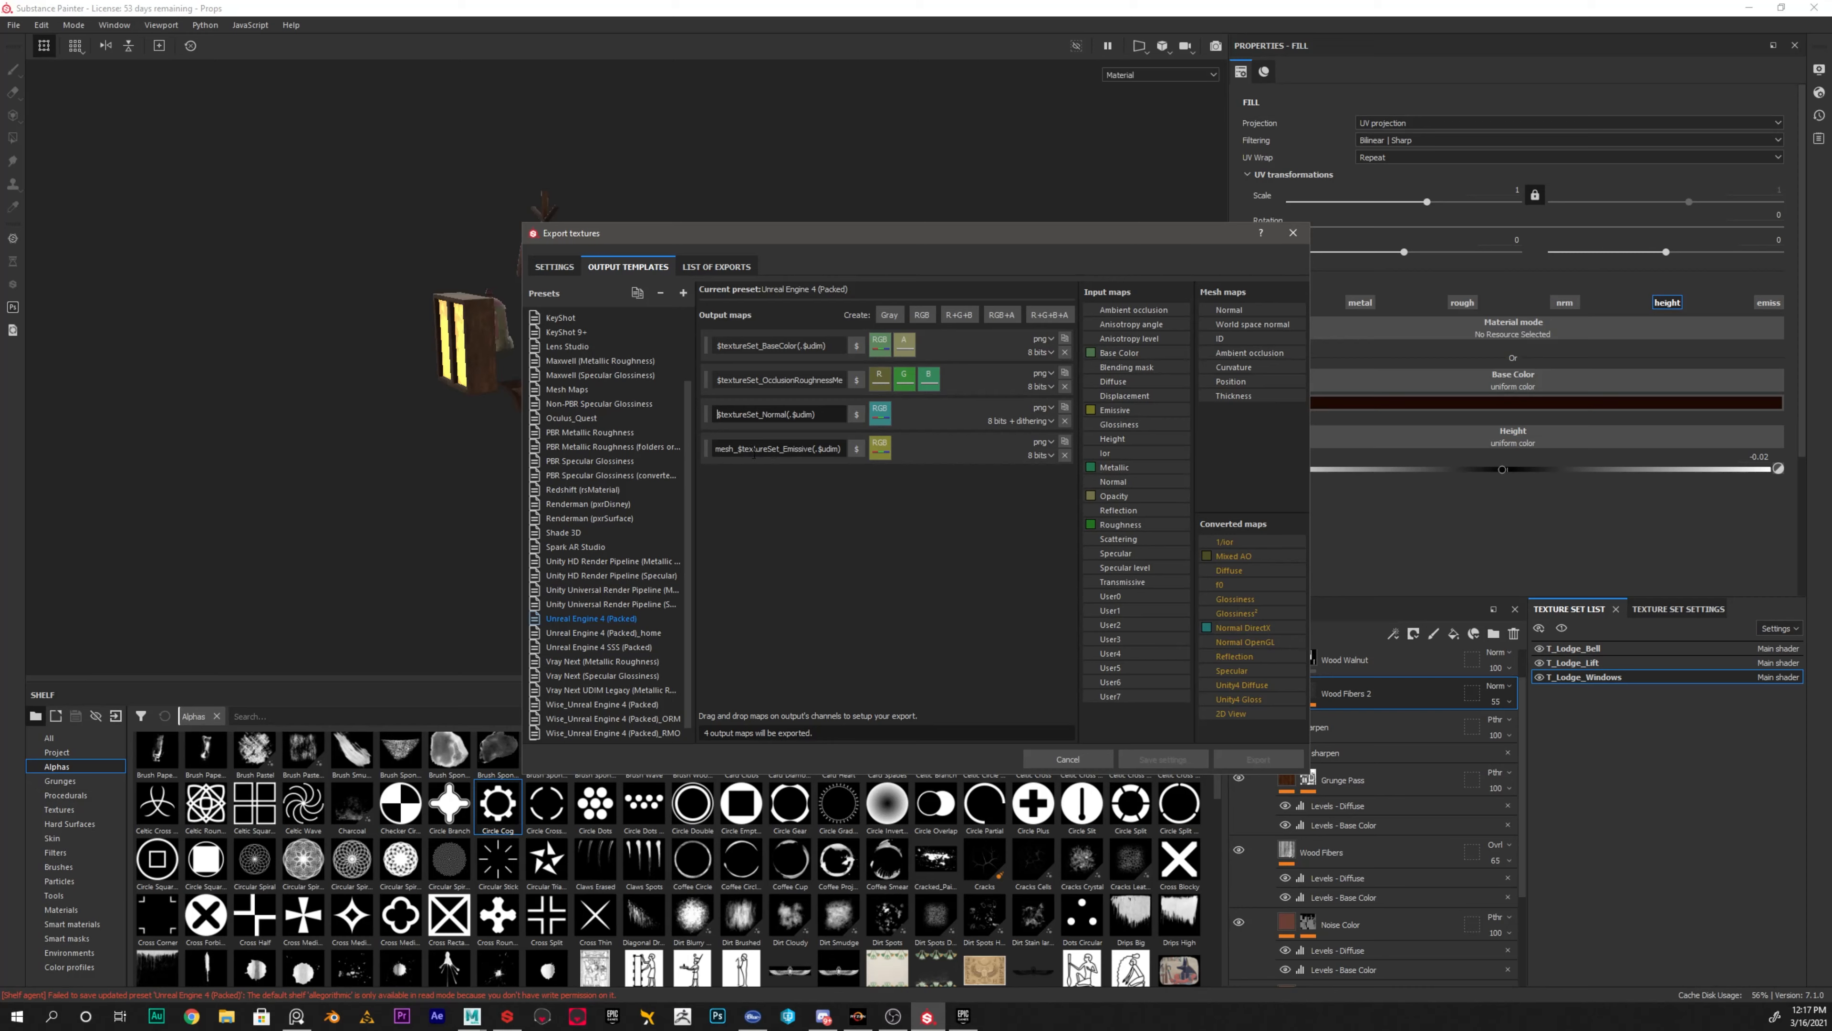
Remove the $mesh_ prefix from the Emissive output map name and close the texture export window
click(737, 449)
key(BackSpace)
key(BackSpace)
key(BackSpace)
key(BackSpace)
key(BackSpace)
key(BackSpace)
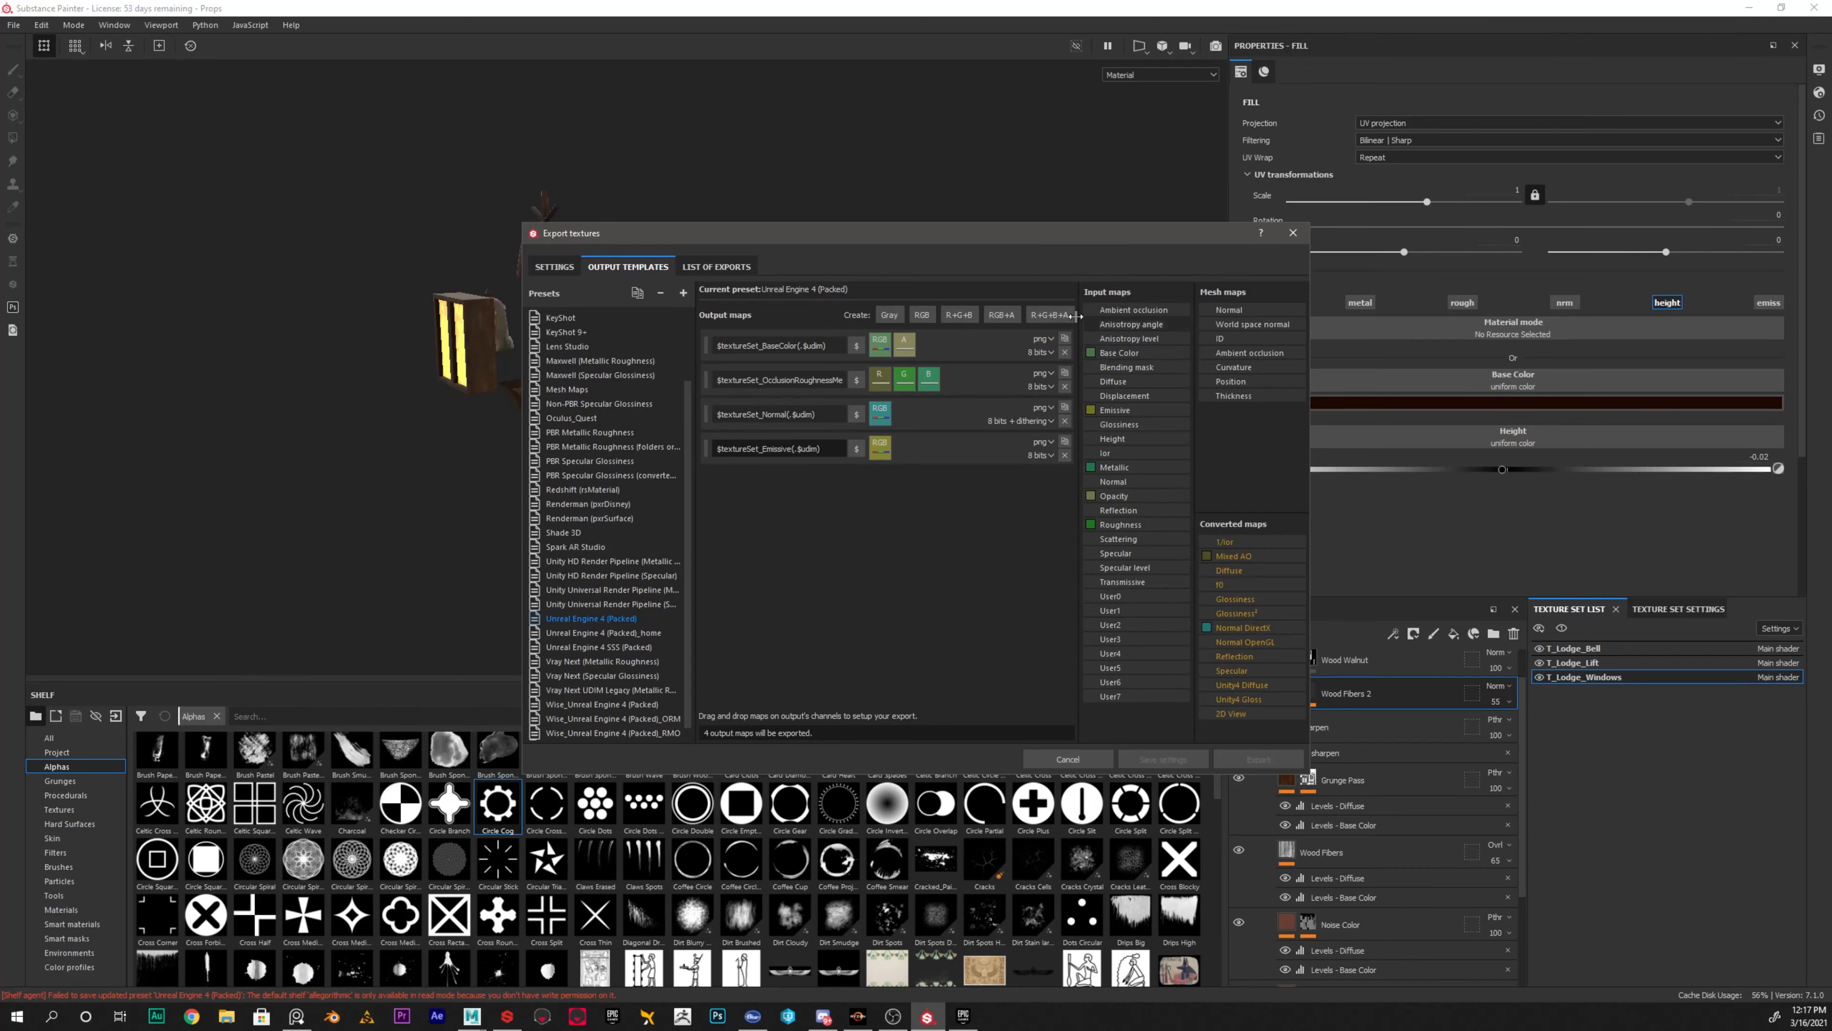
click(1293, 234)
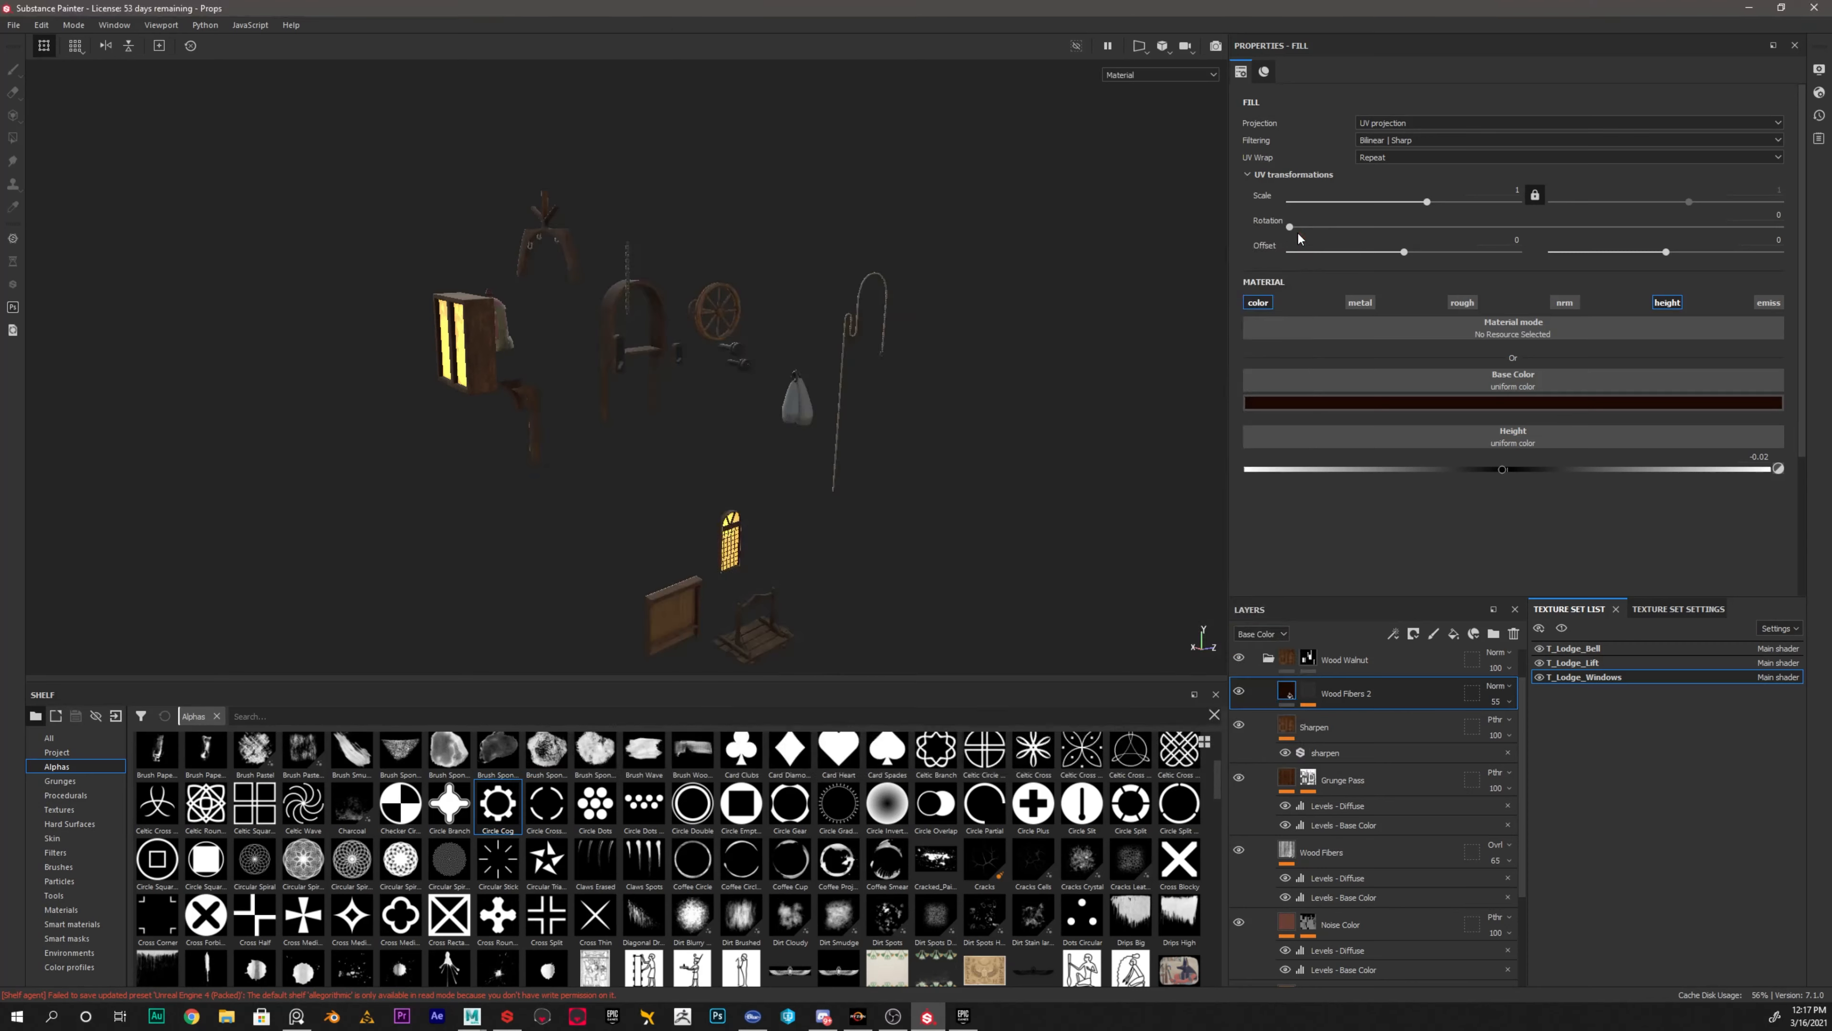
Switch to File Explorer and show the exported lodge textures in the Textures\UE4 folder
mouse_move(490, 758)
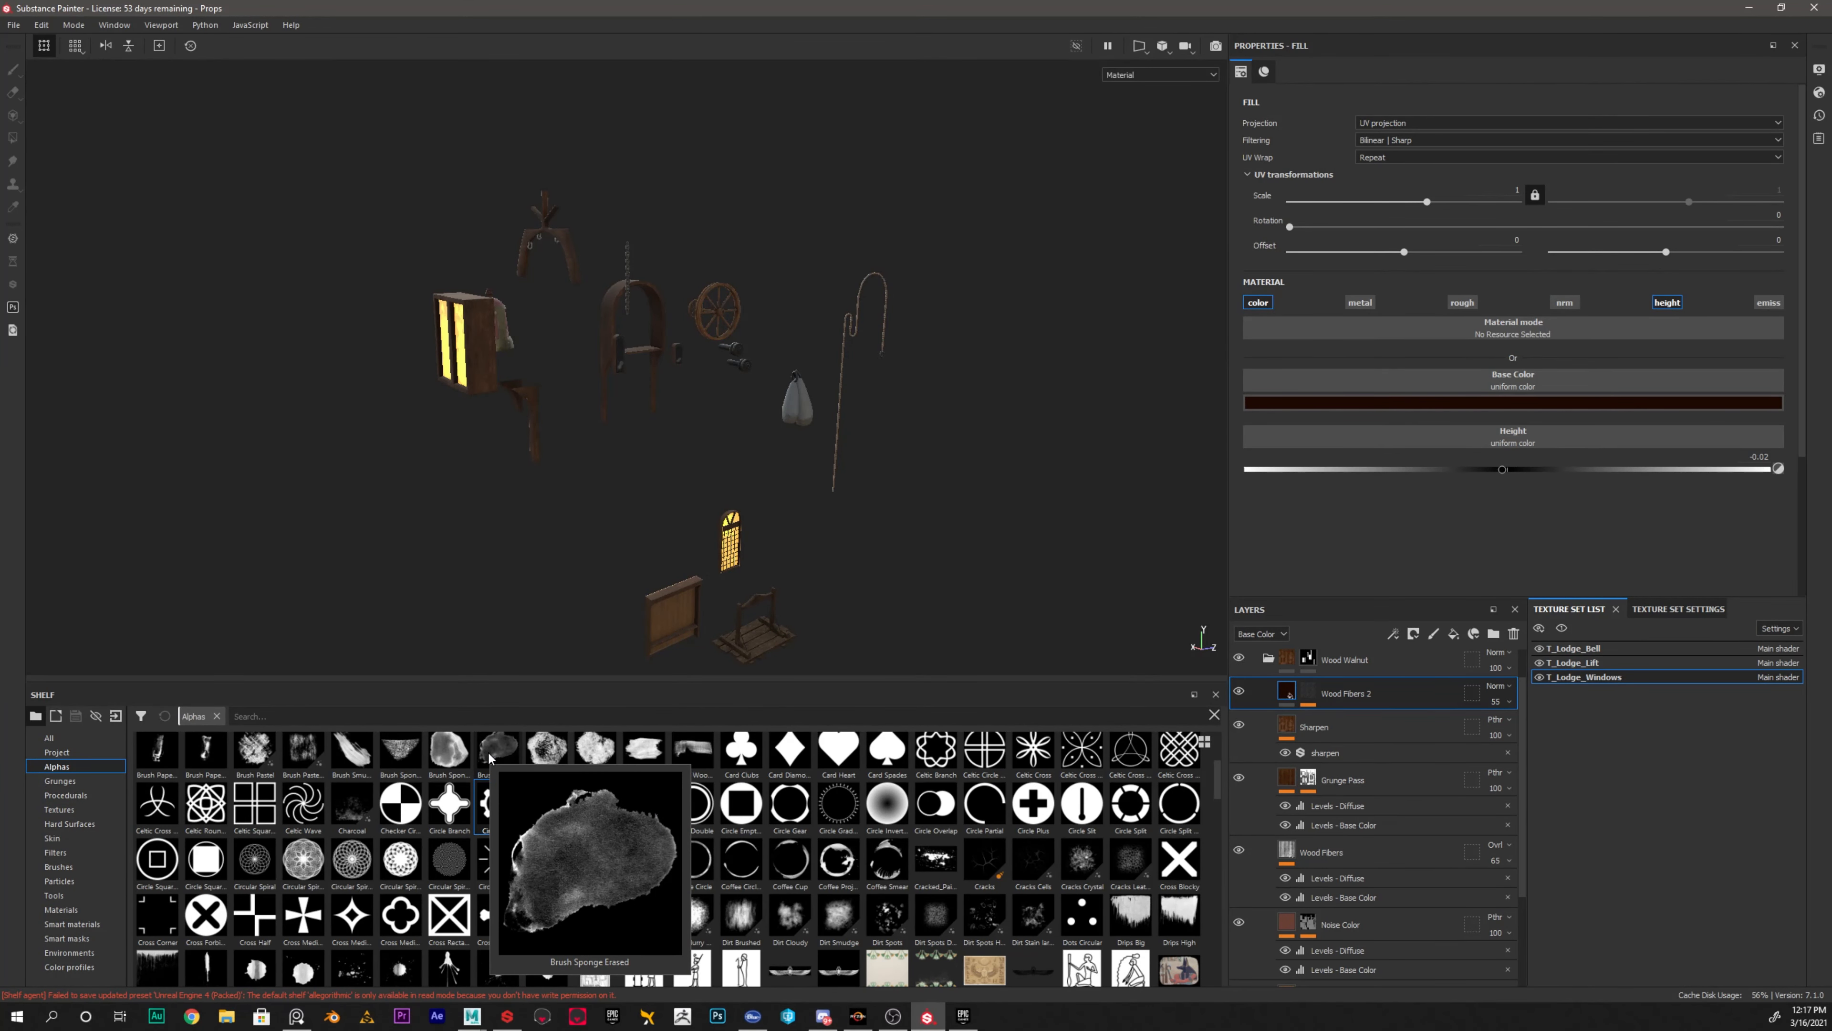
key(super+e)
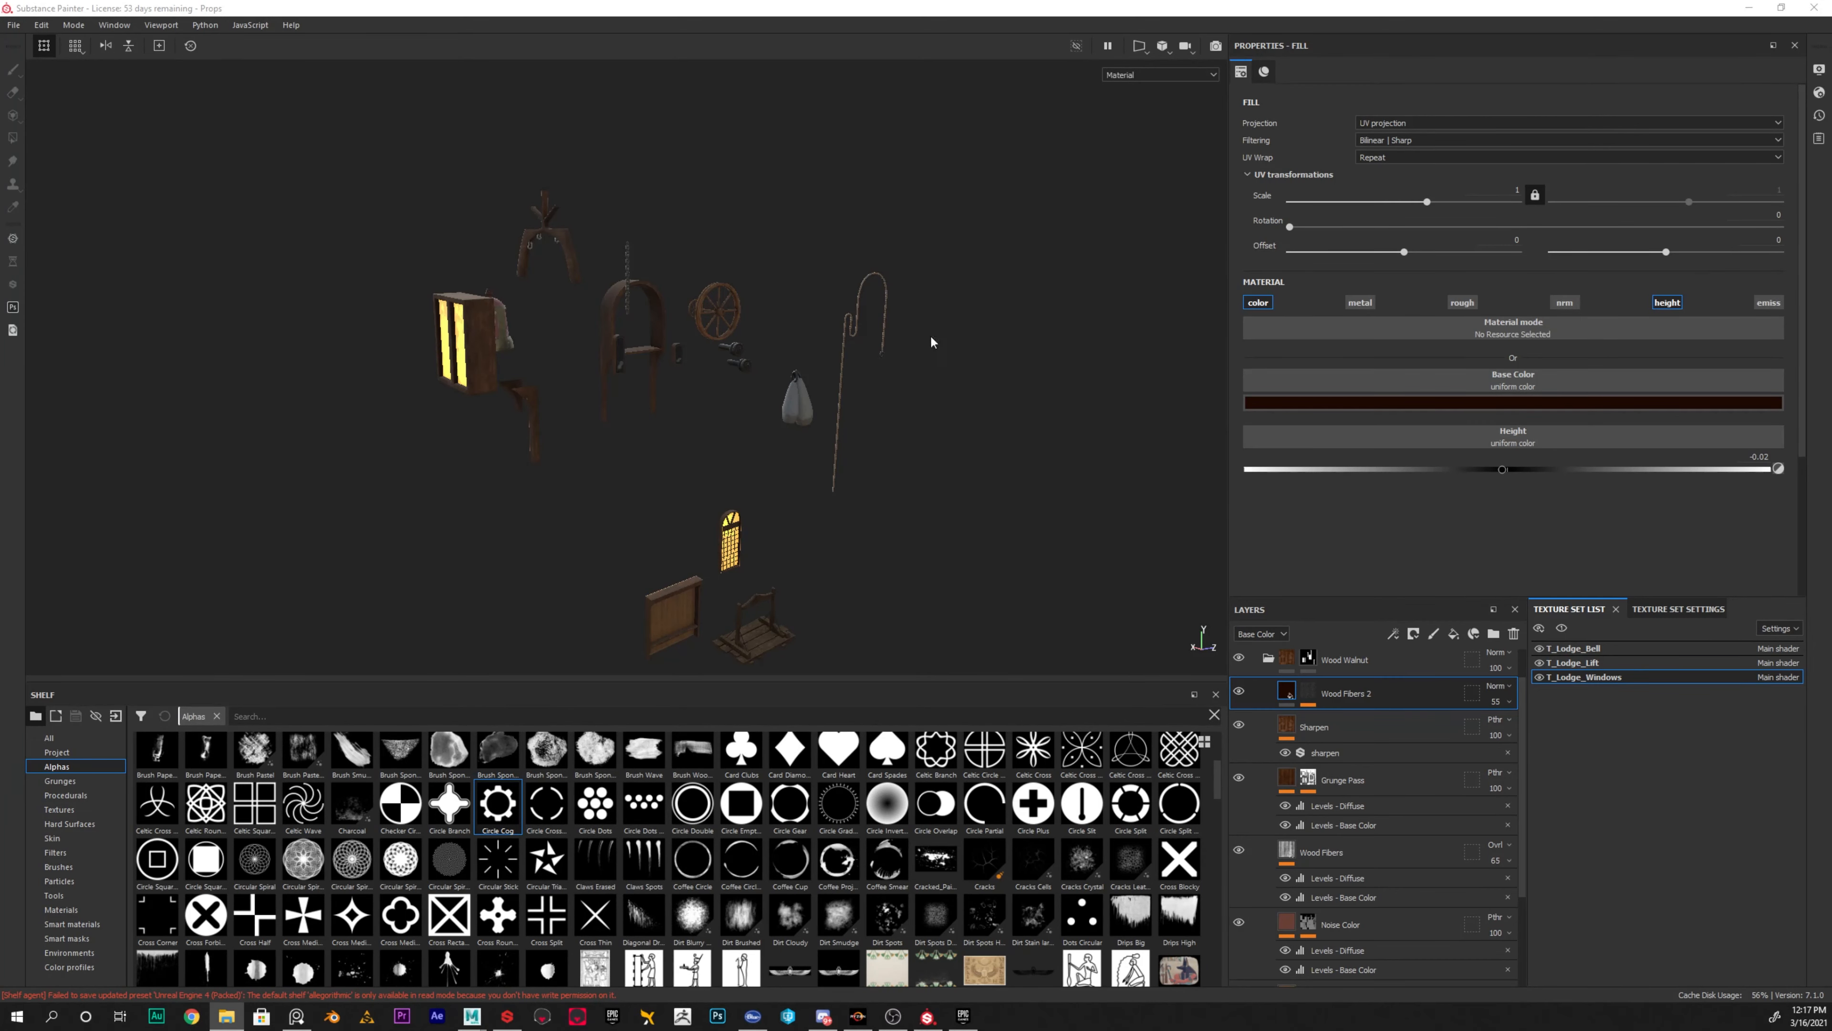
mouse_move(1149, 0)
mouse_down()
mouse_move(912, 2)
mouse_move(1174, 3)
mouse_move(900, 288)
mouse_move(878, 128)
mouse_up()
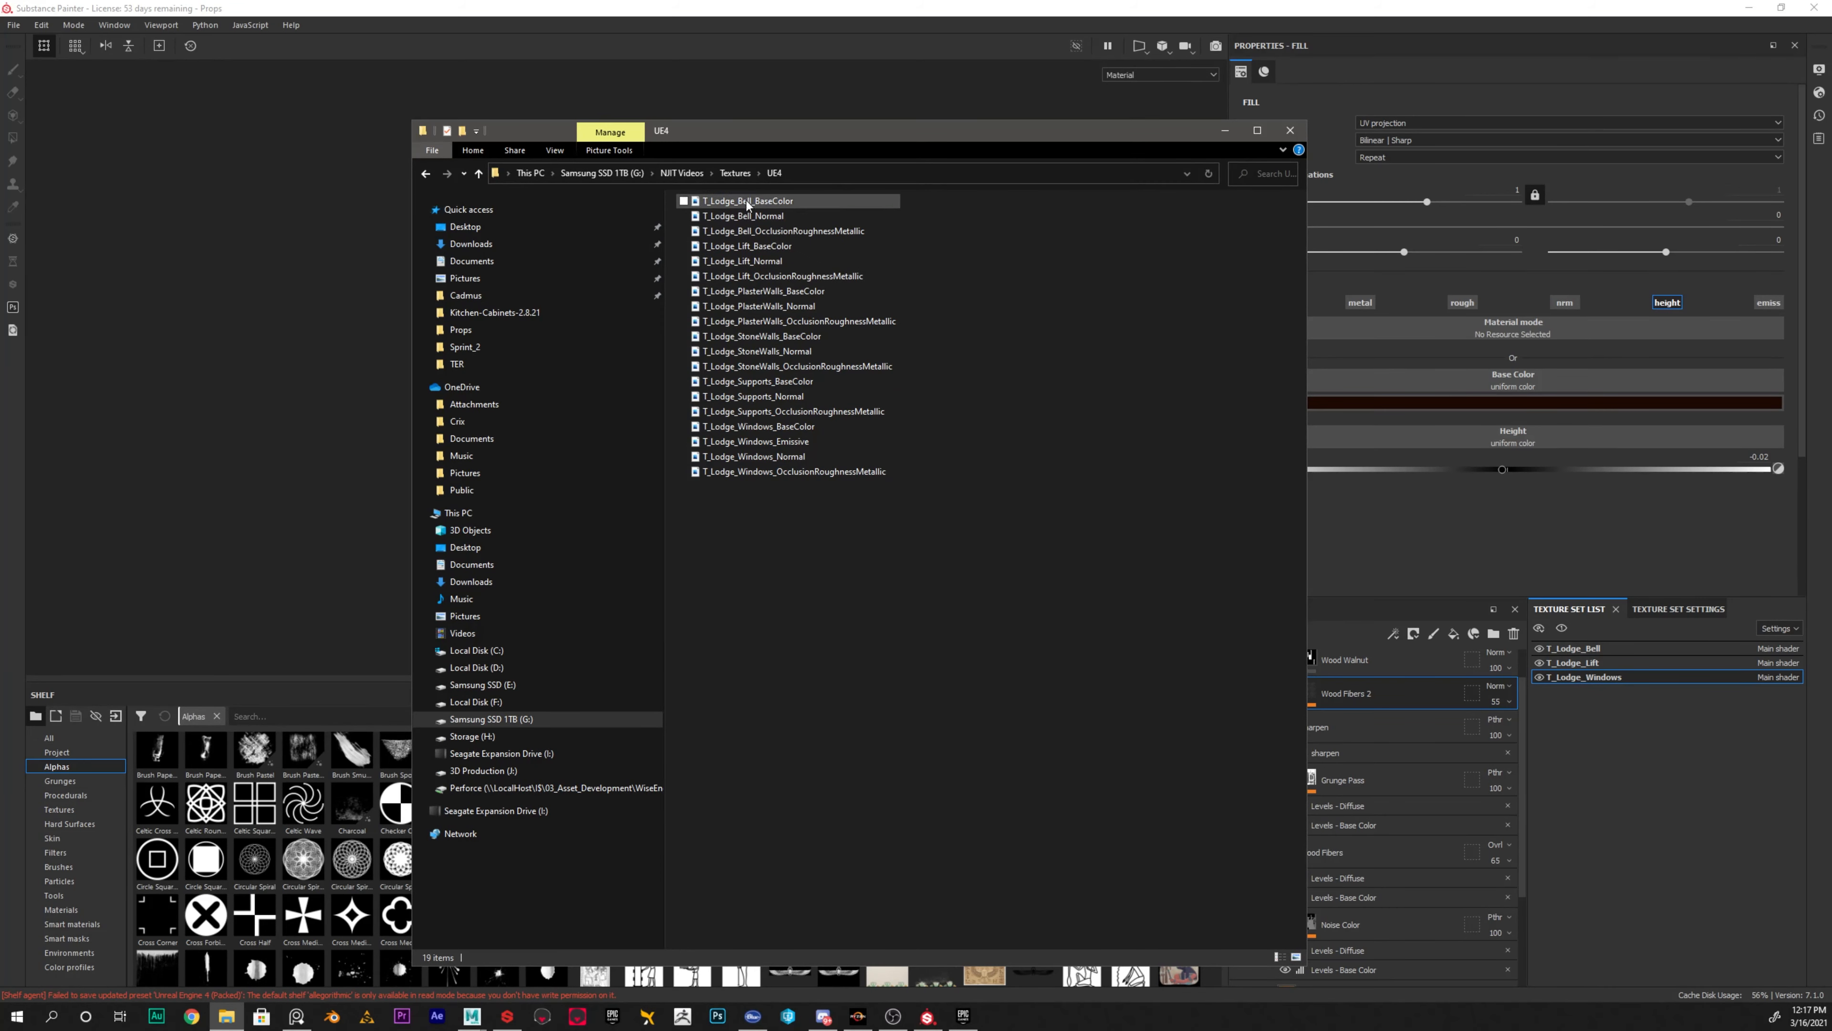
View the exported T_Lodge_Bell_BaseColor and T_Lodge_Bell_Normal textures, closing each image after viewing
double_click(771, 204)
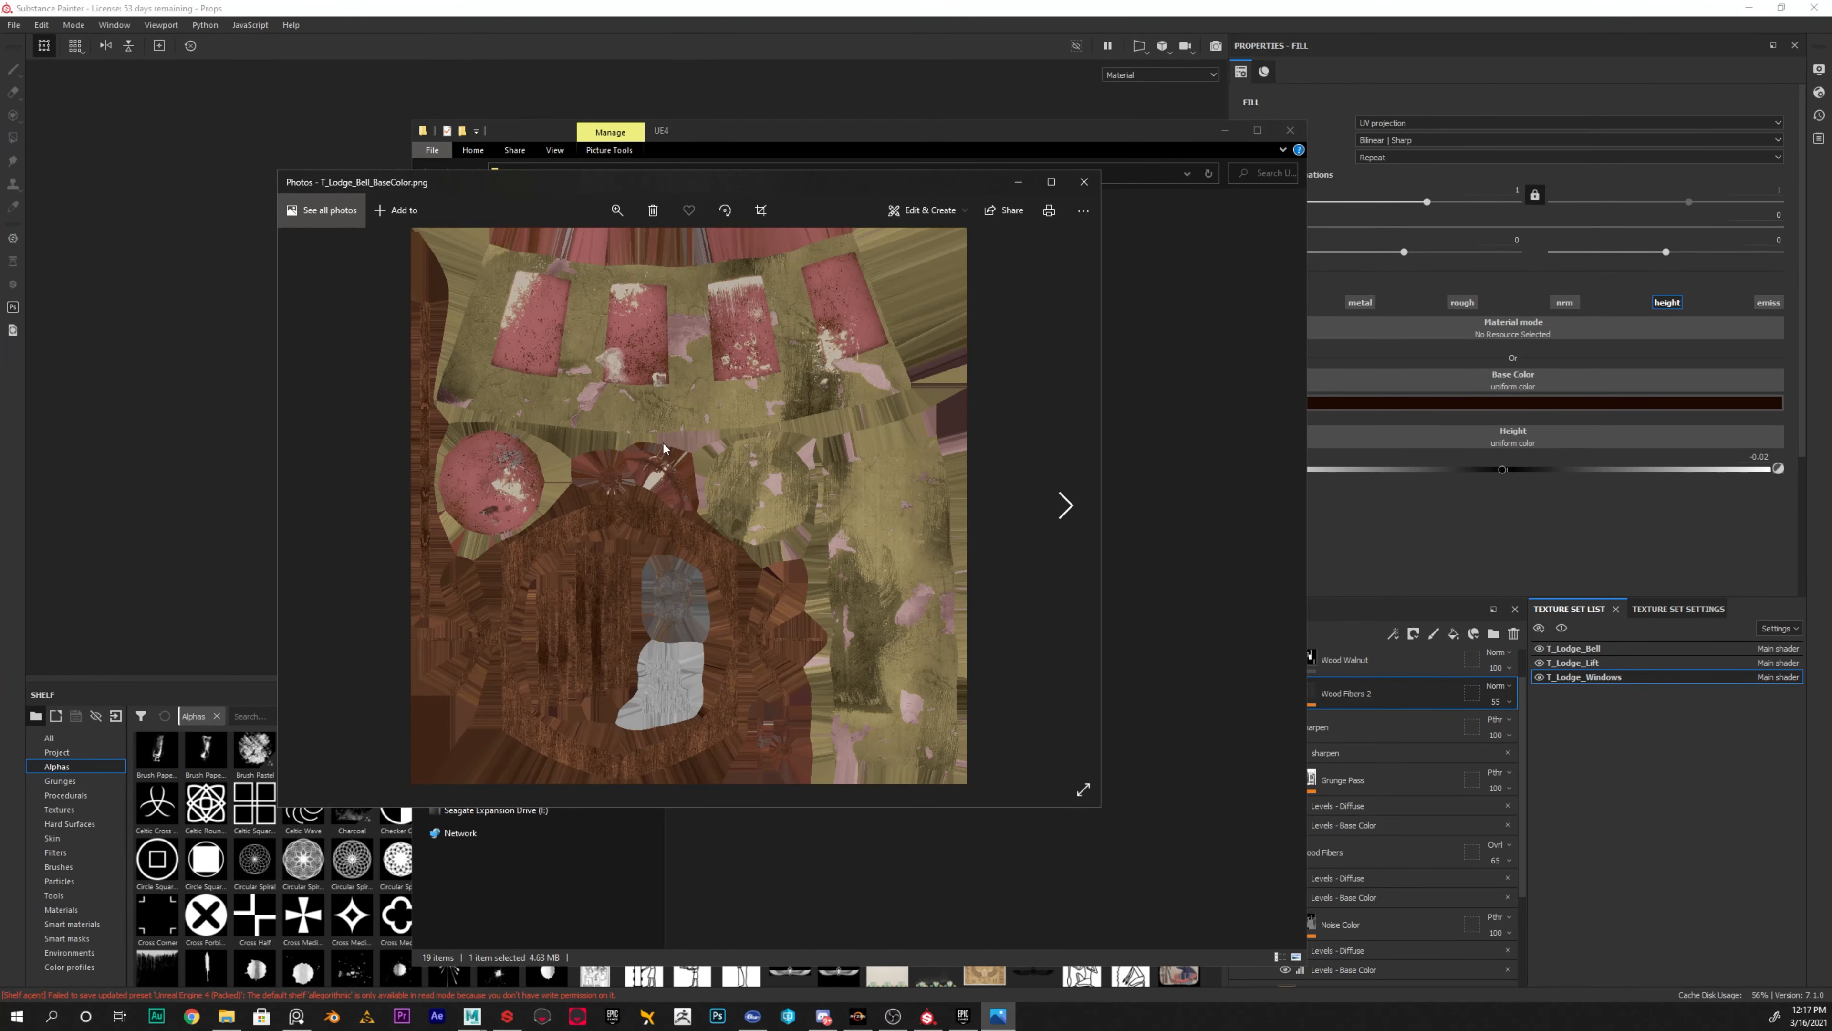
click(1083, 182)
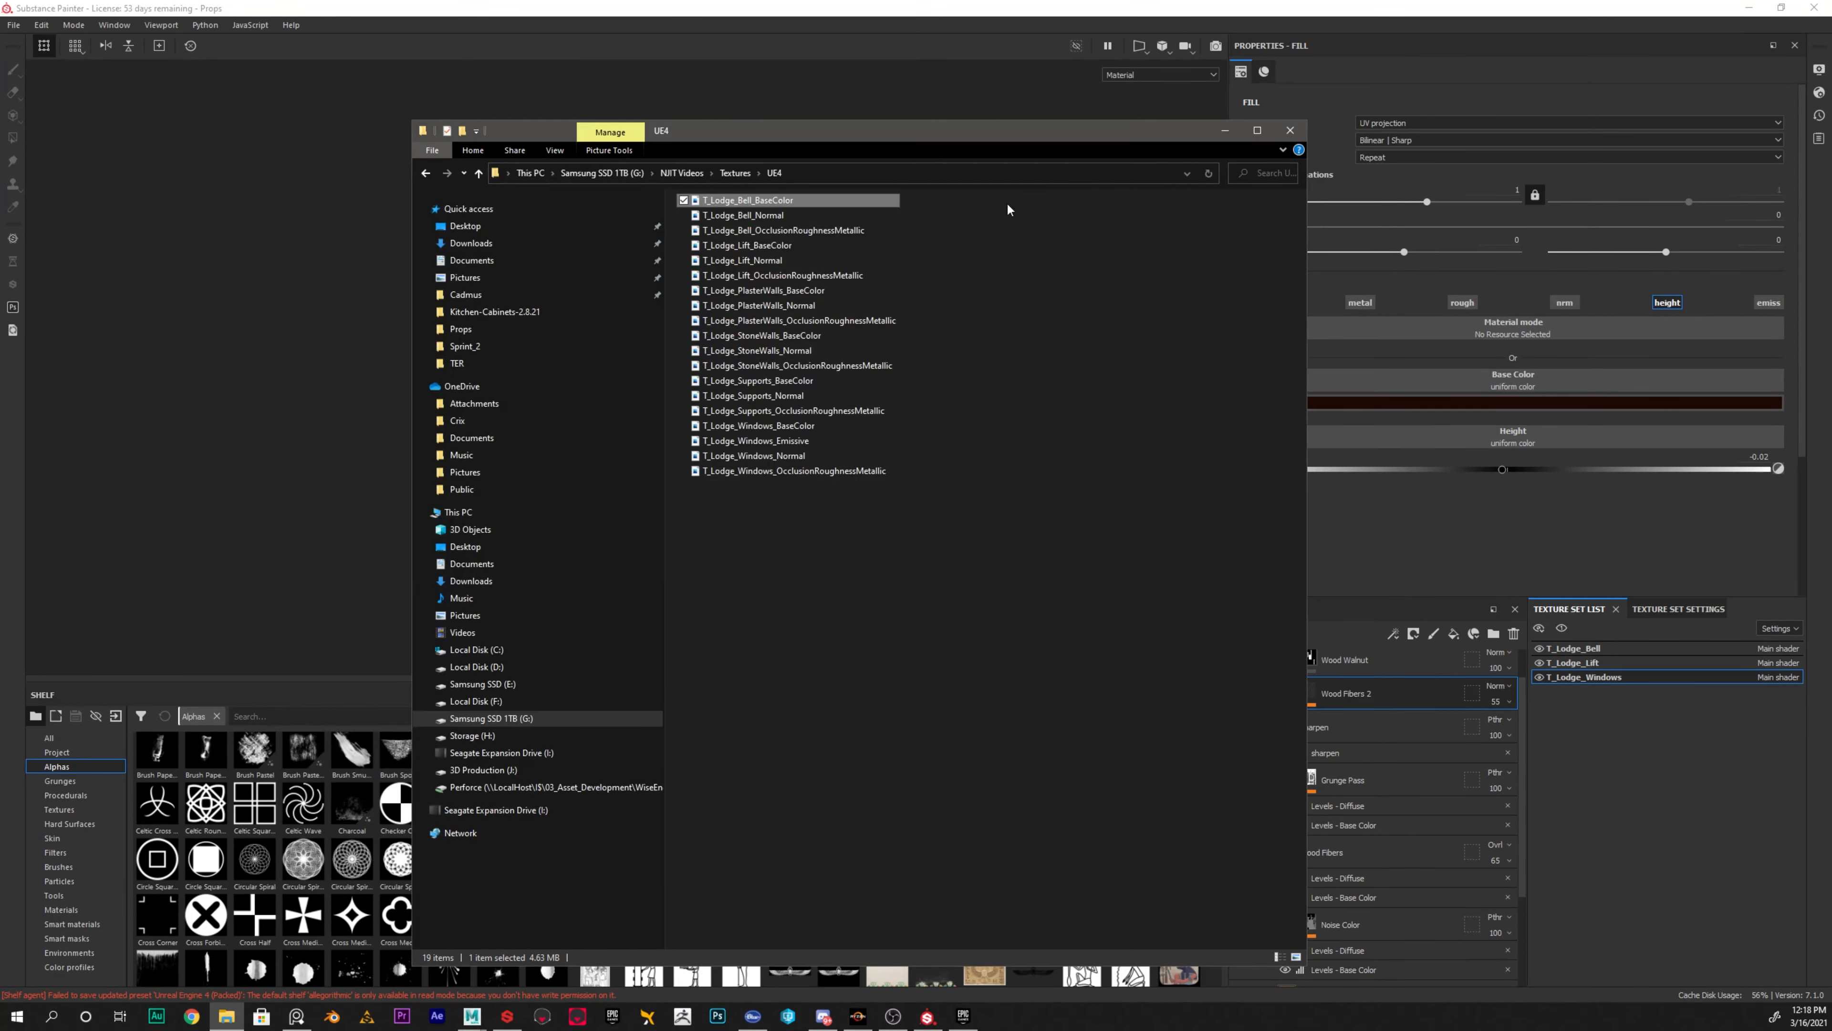
double_click(743, 215)
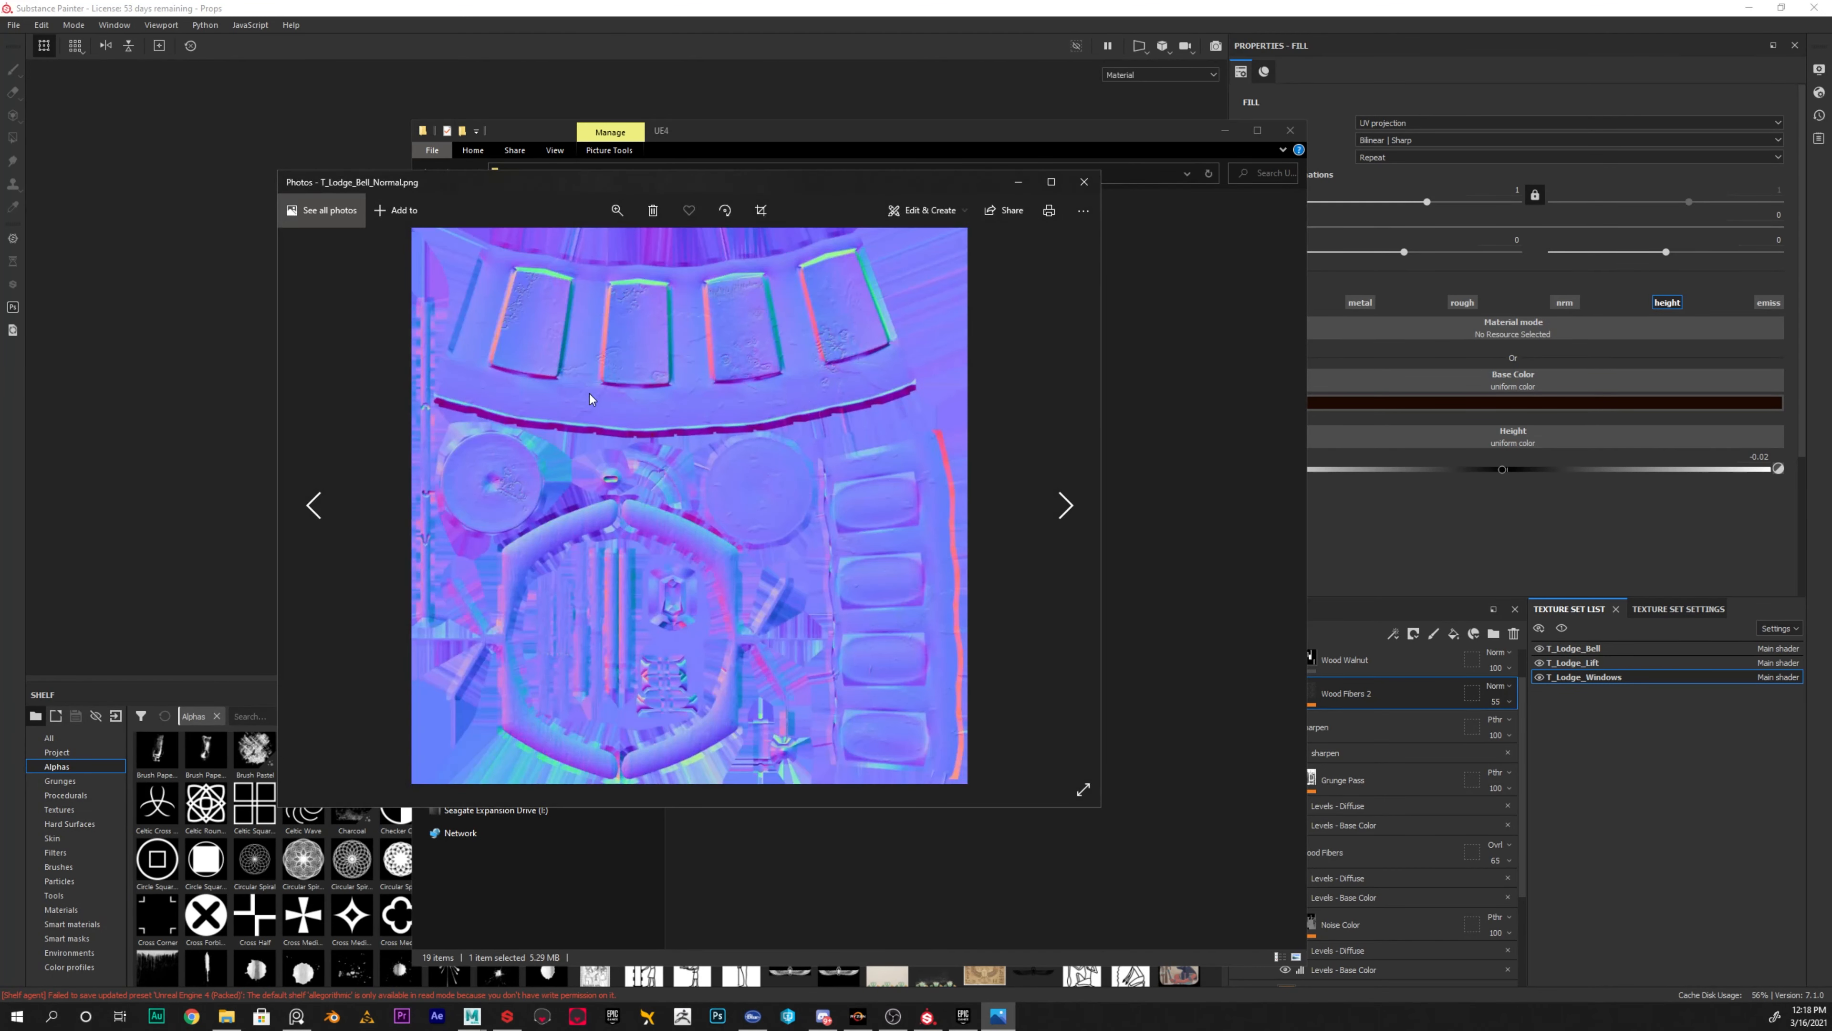
click(1083, 181)
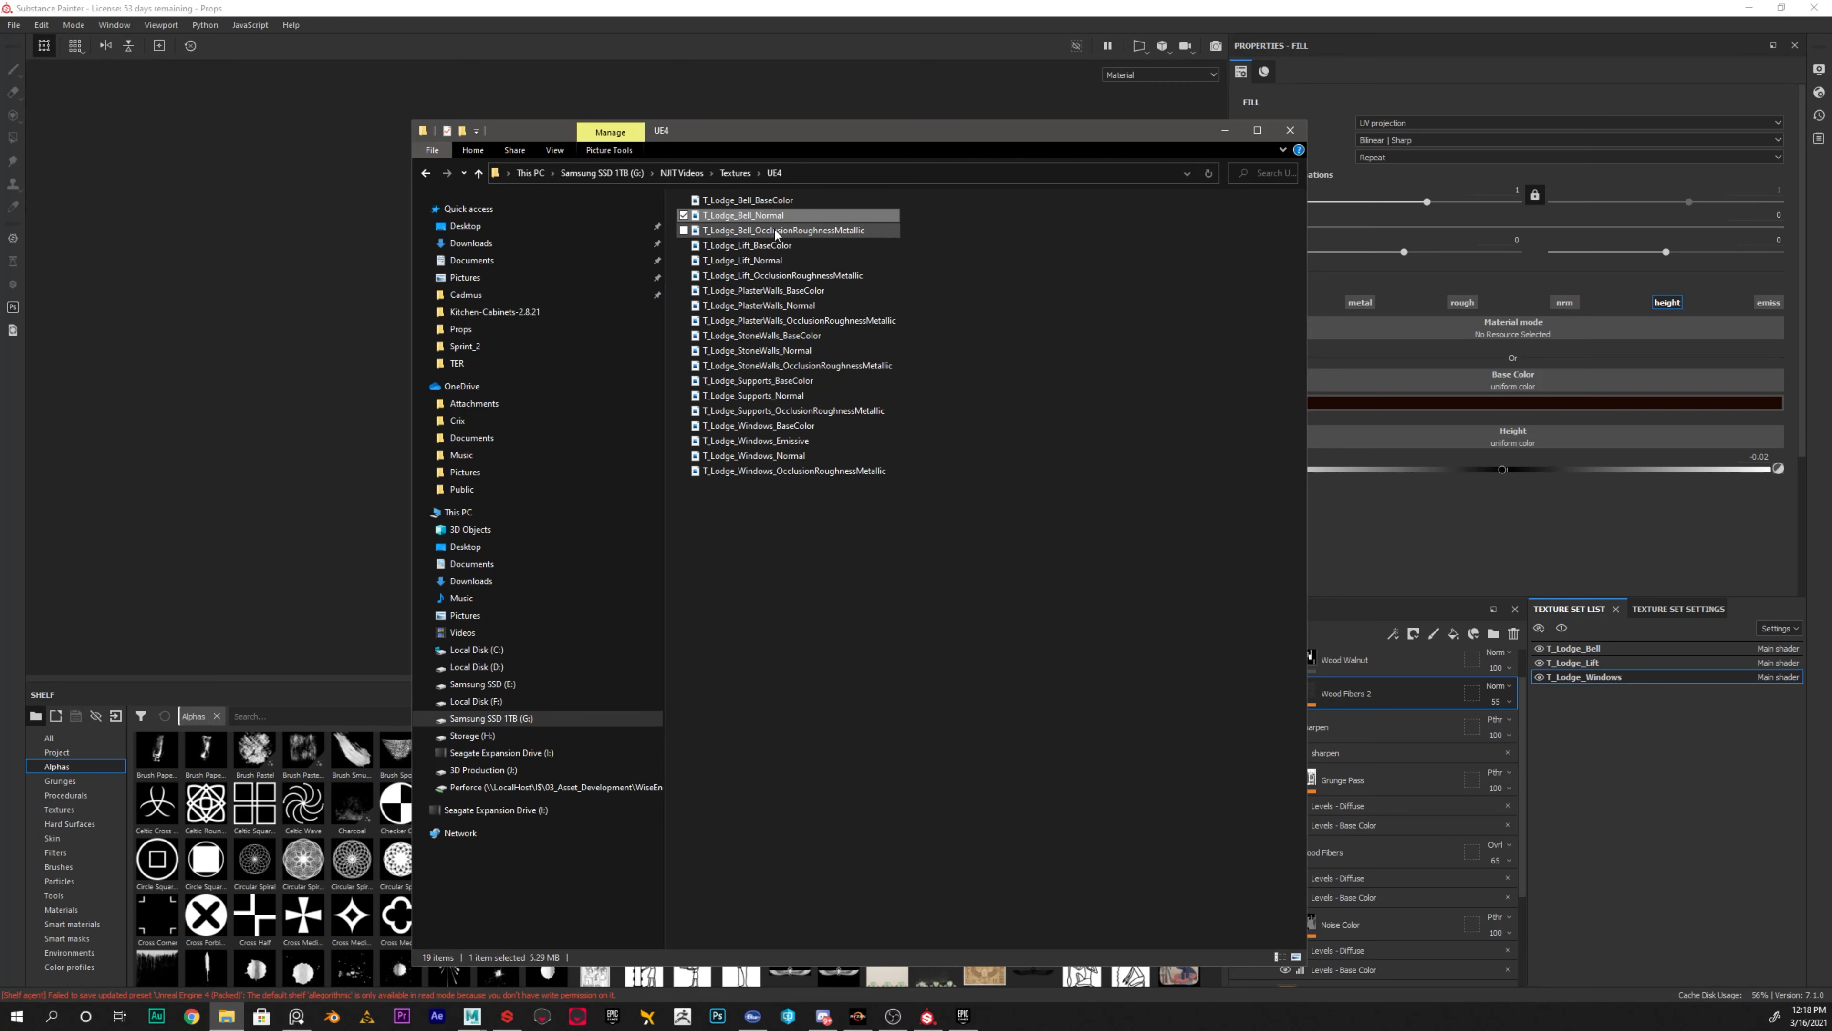
Examine the packed colour channels of the exported T_Lodge_Bell_OcclusionRoughnessMetallic texture and close the image
double_click(848, 233)
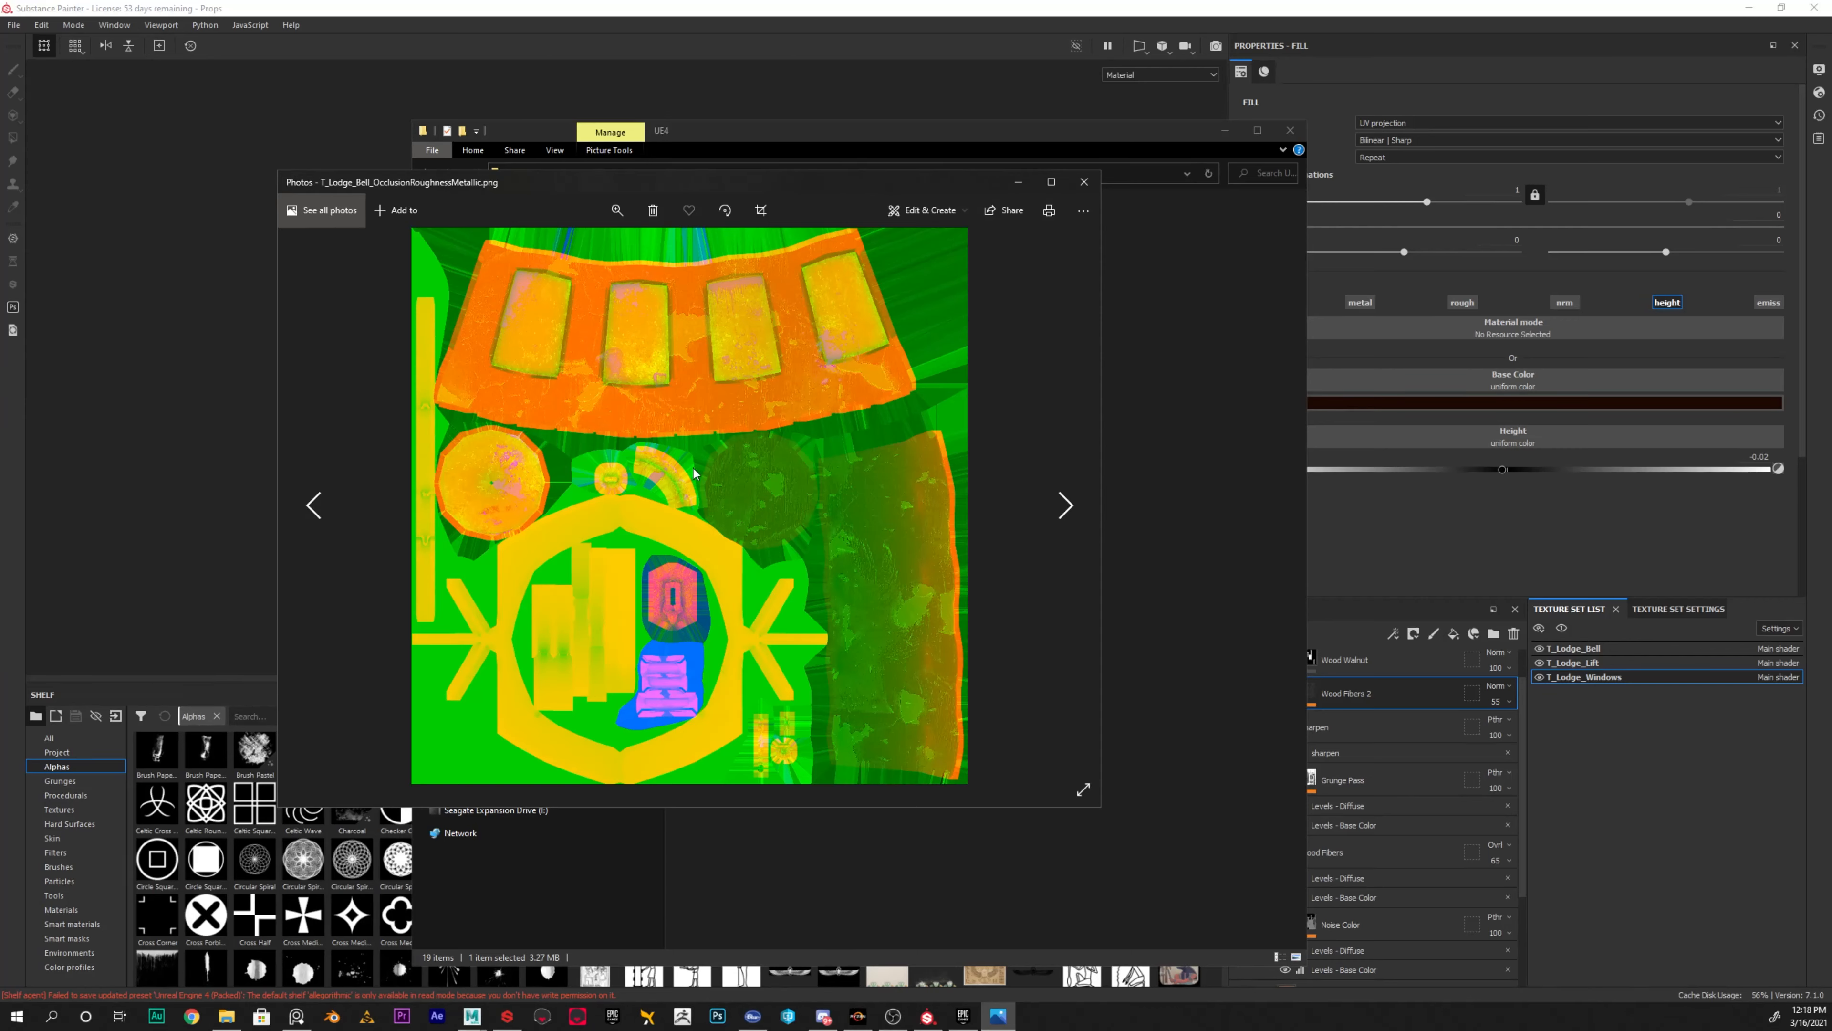
click(1084, 182)
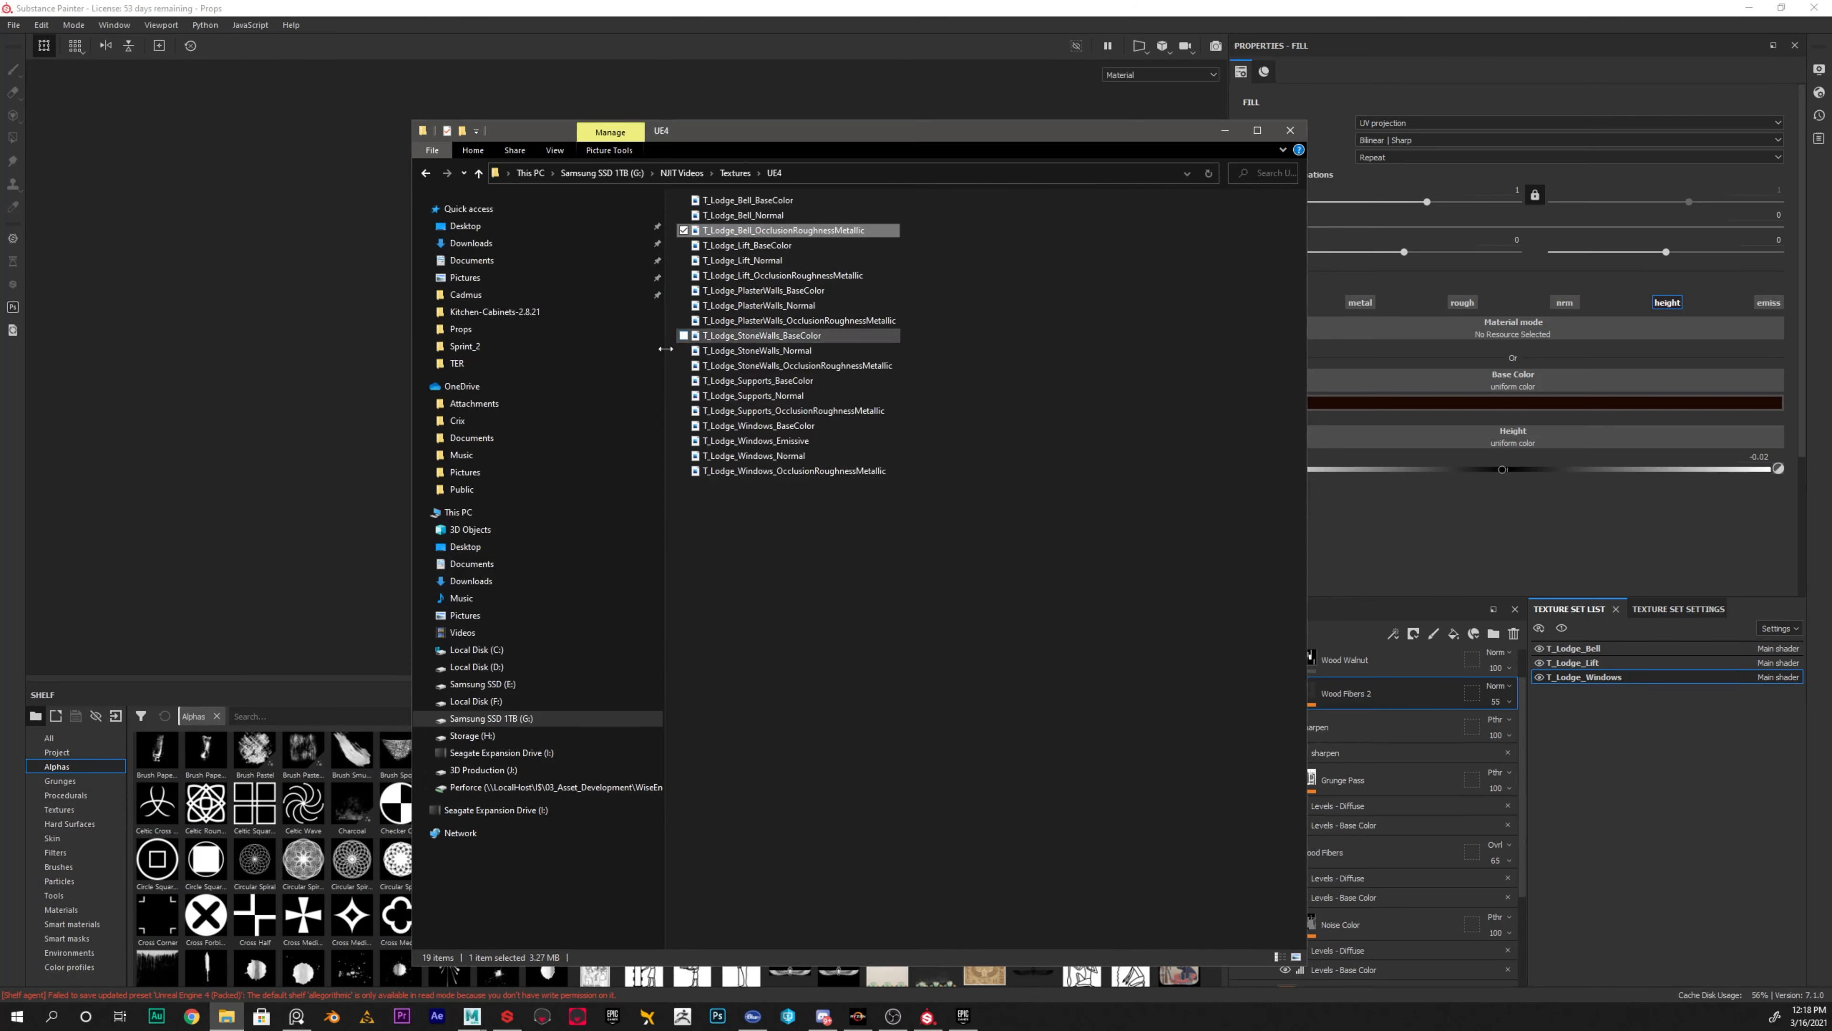
double_click(793, 232)
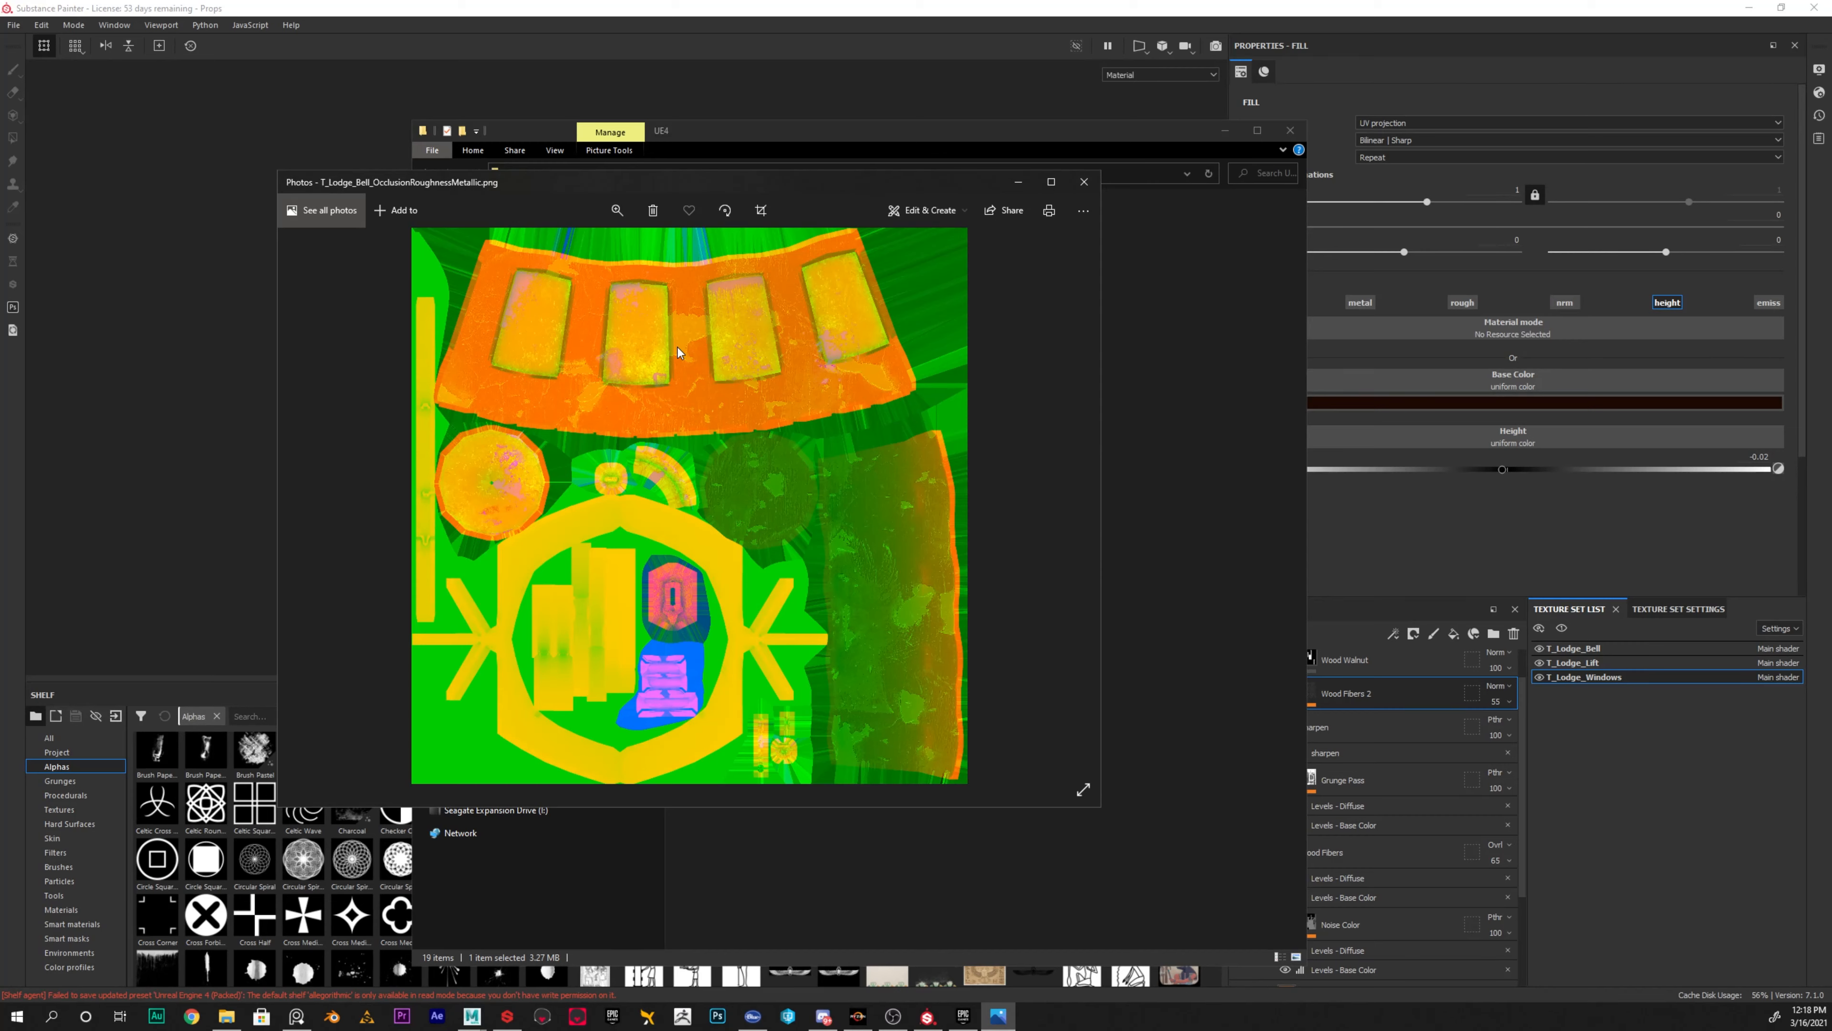
drag(783, 185, 810, 384)
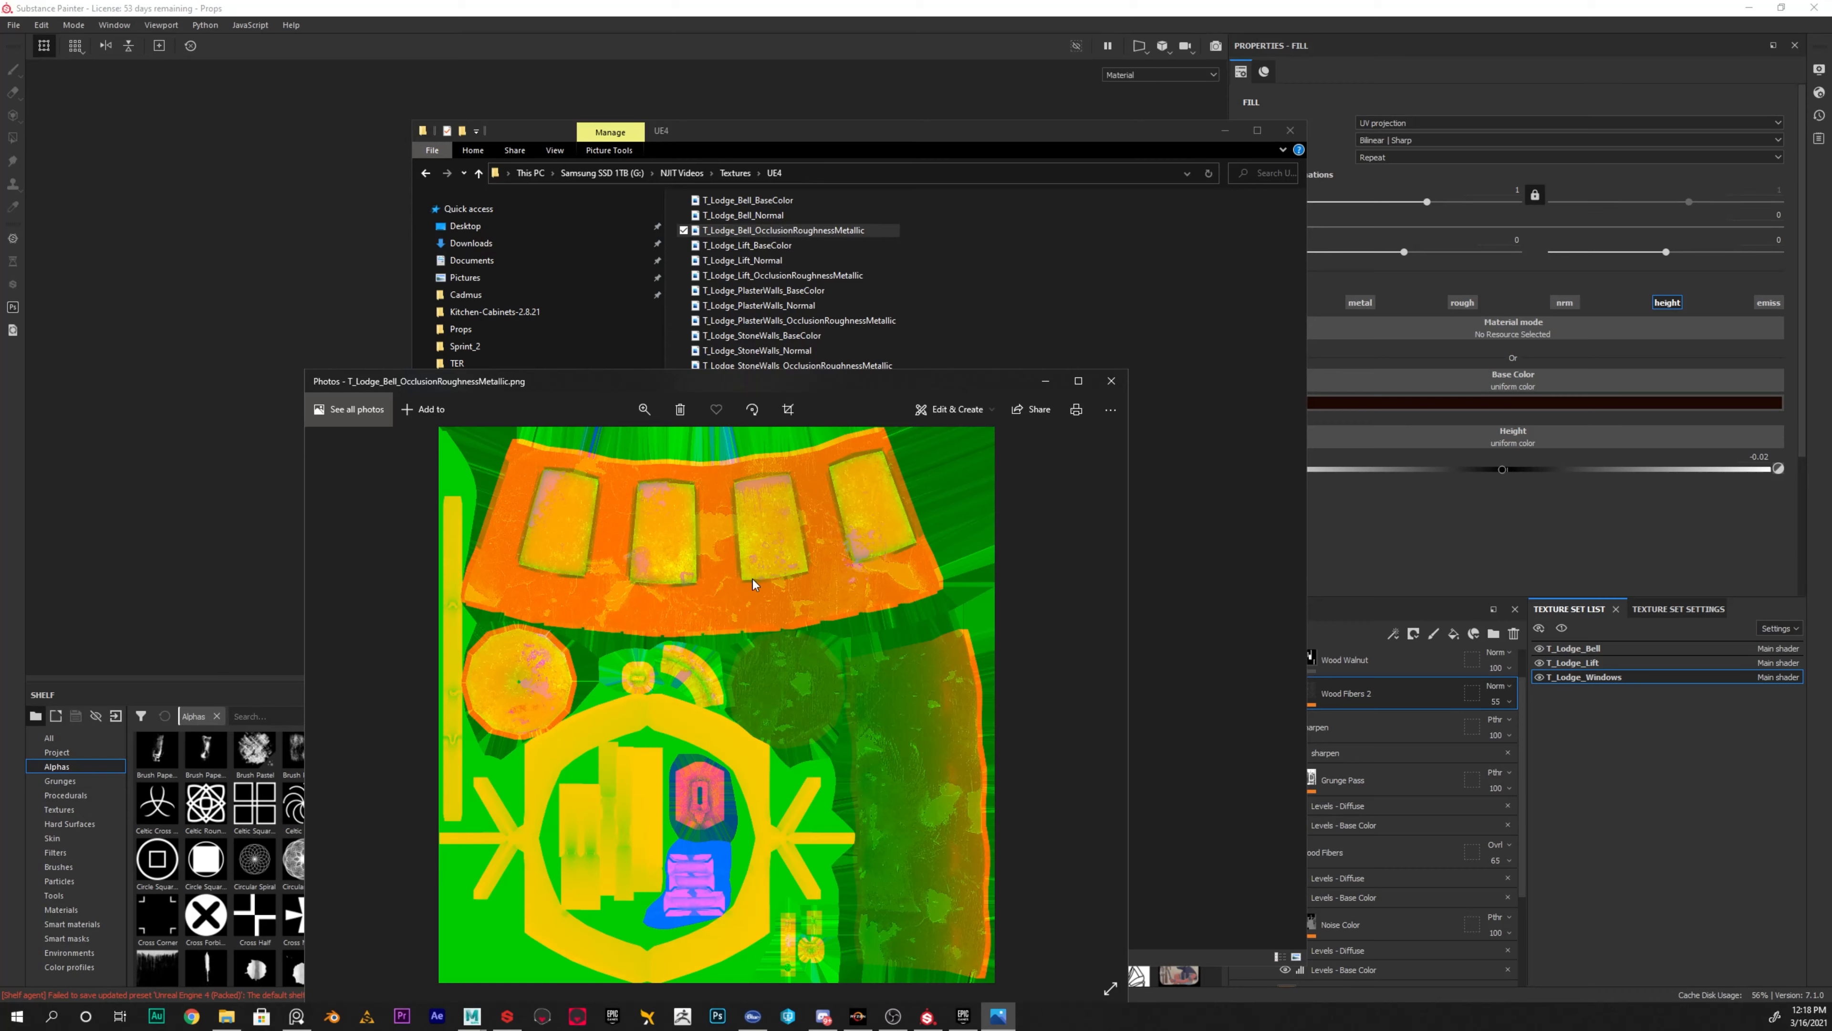
drag(844, 388, 818, 271)
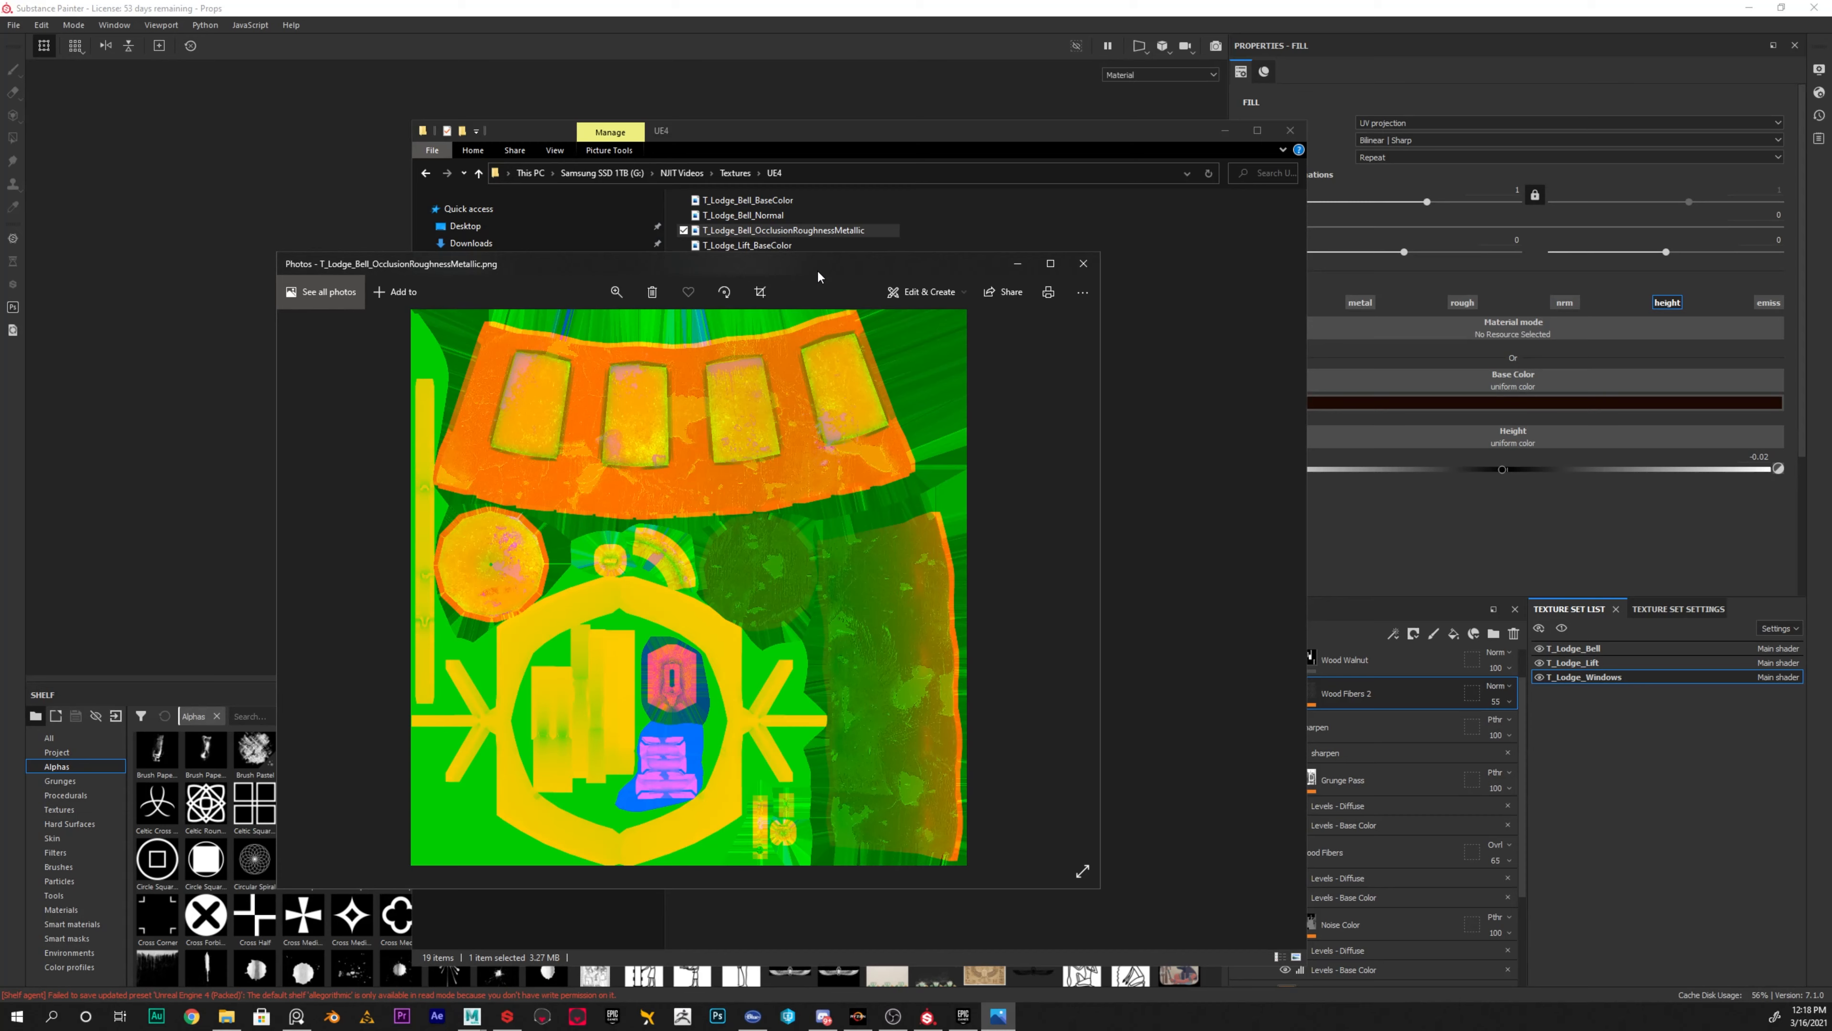
click(1082, 264)
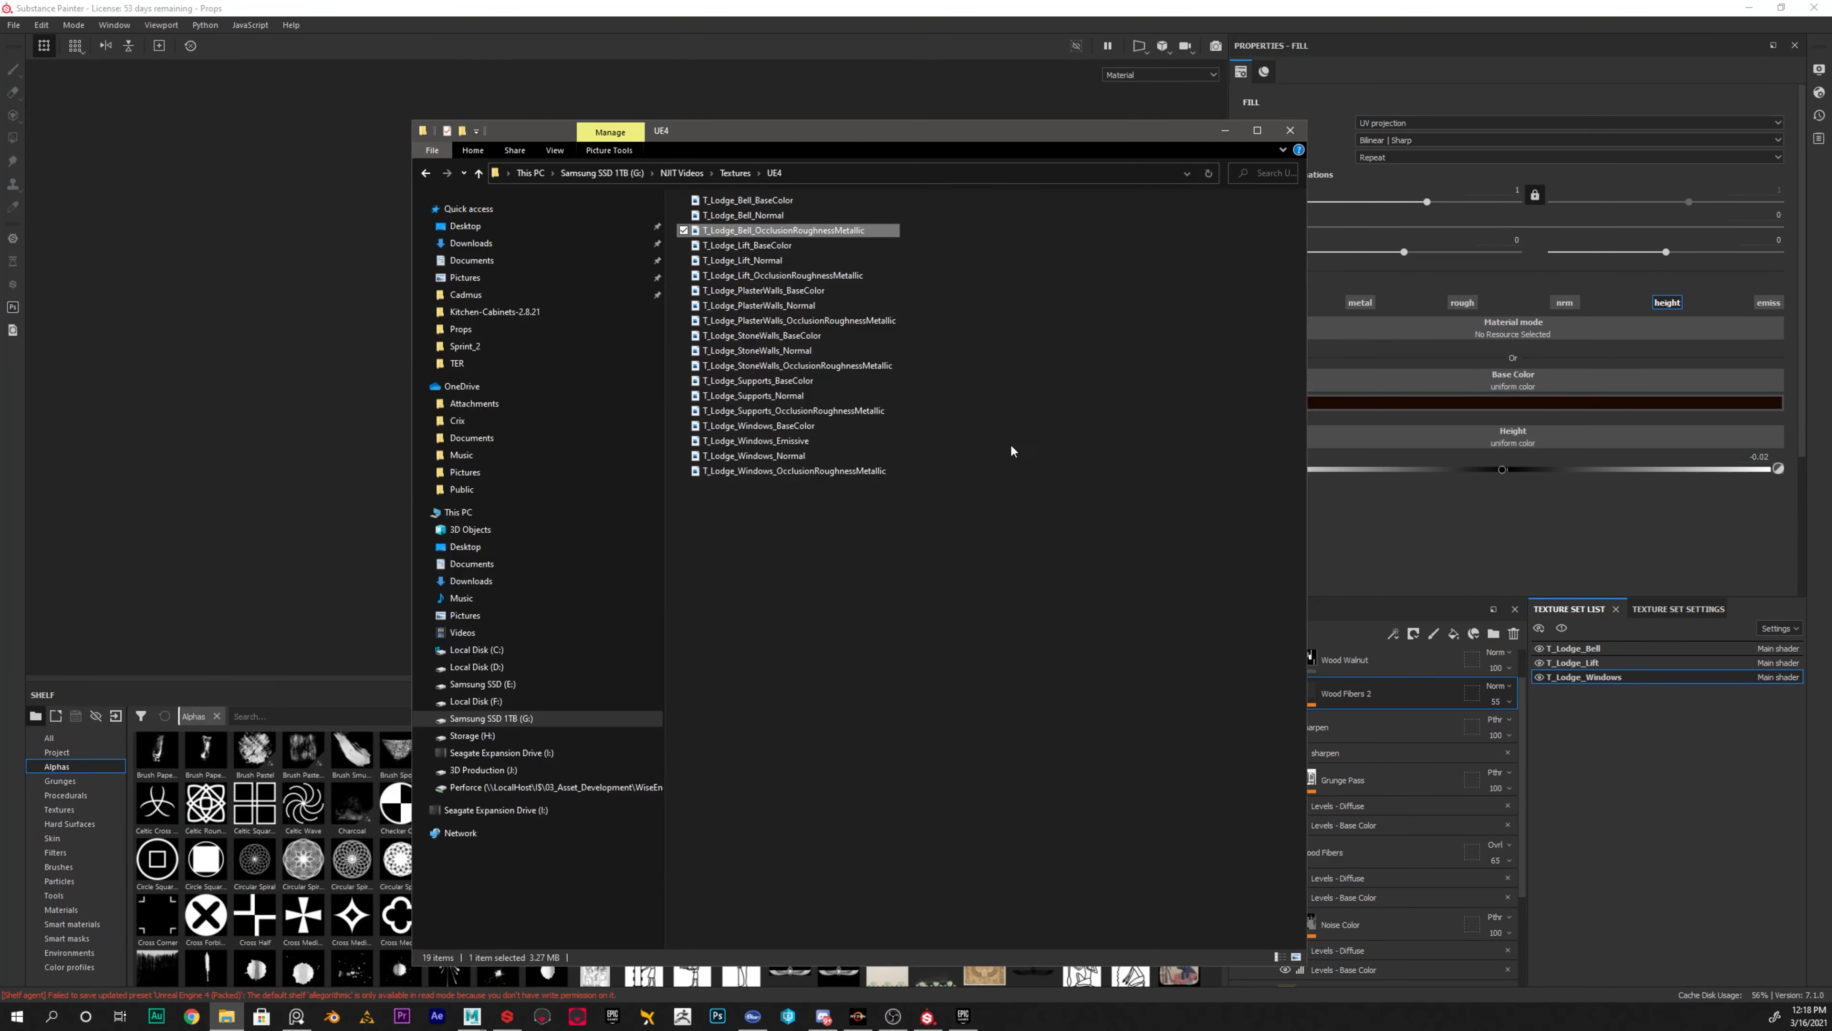
drag(1144, 628, 698, 189)
click(1085, 751)
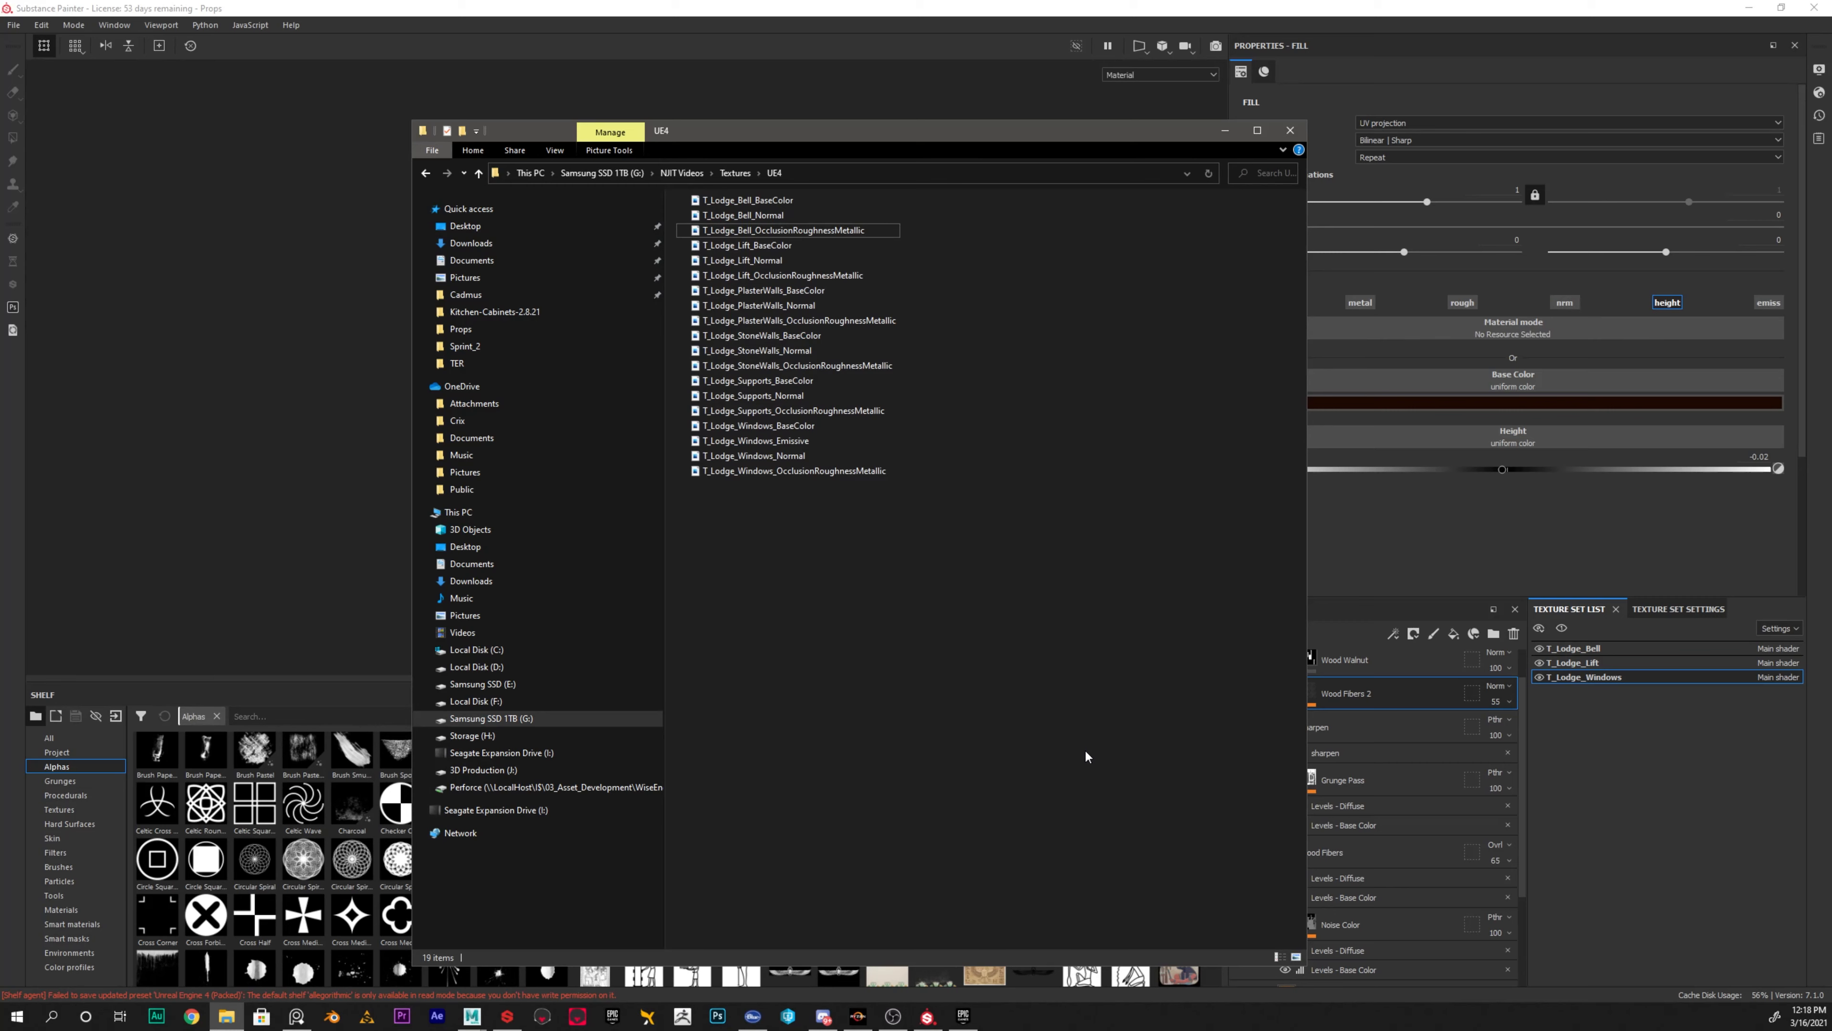